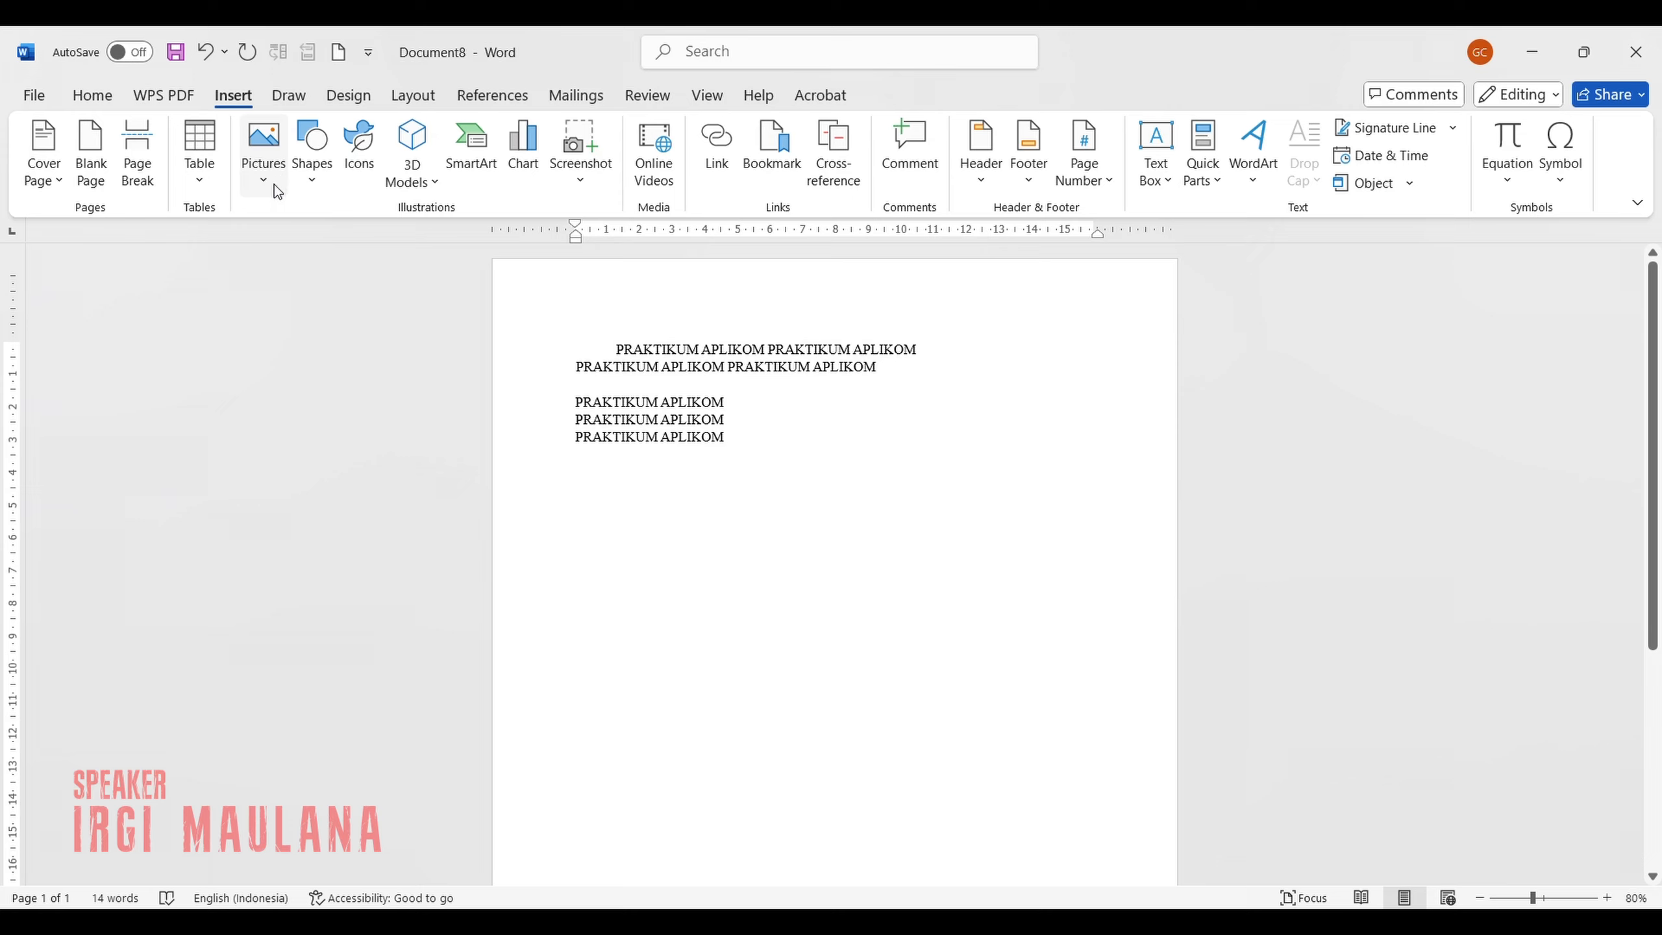
Insert the Word logo picture from a file below the last text line and caption it "GAMBAR WORD 1".
left_click(272, 184)
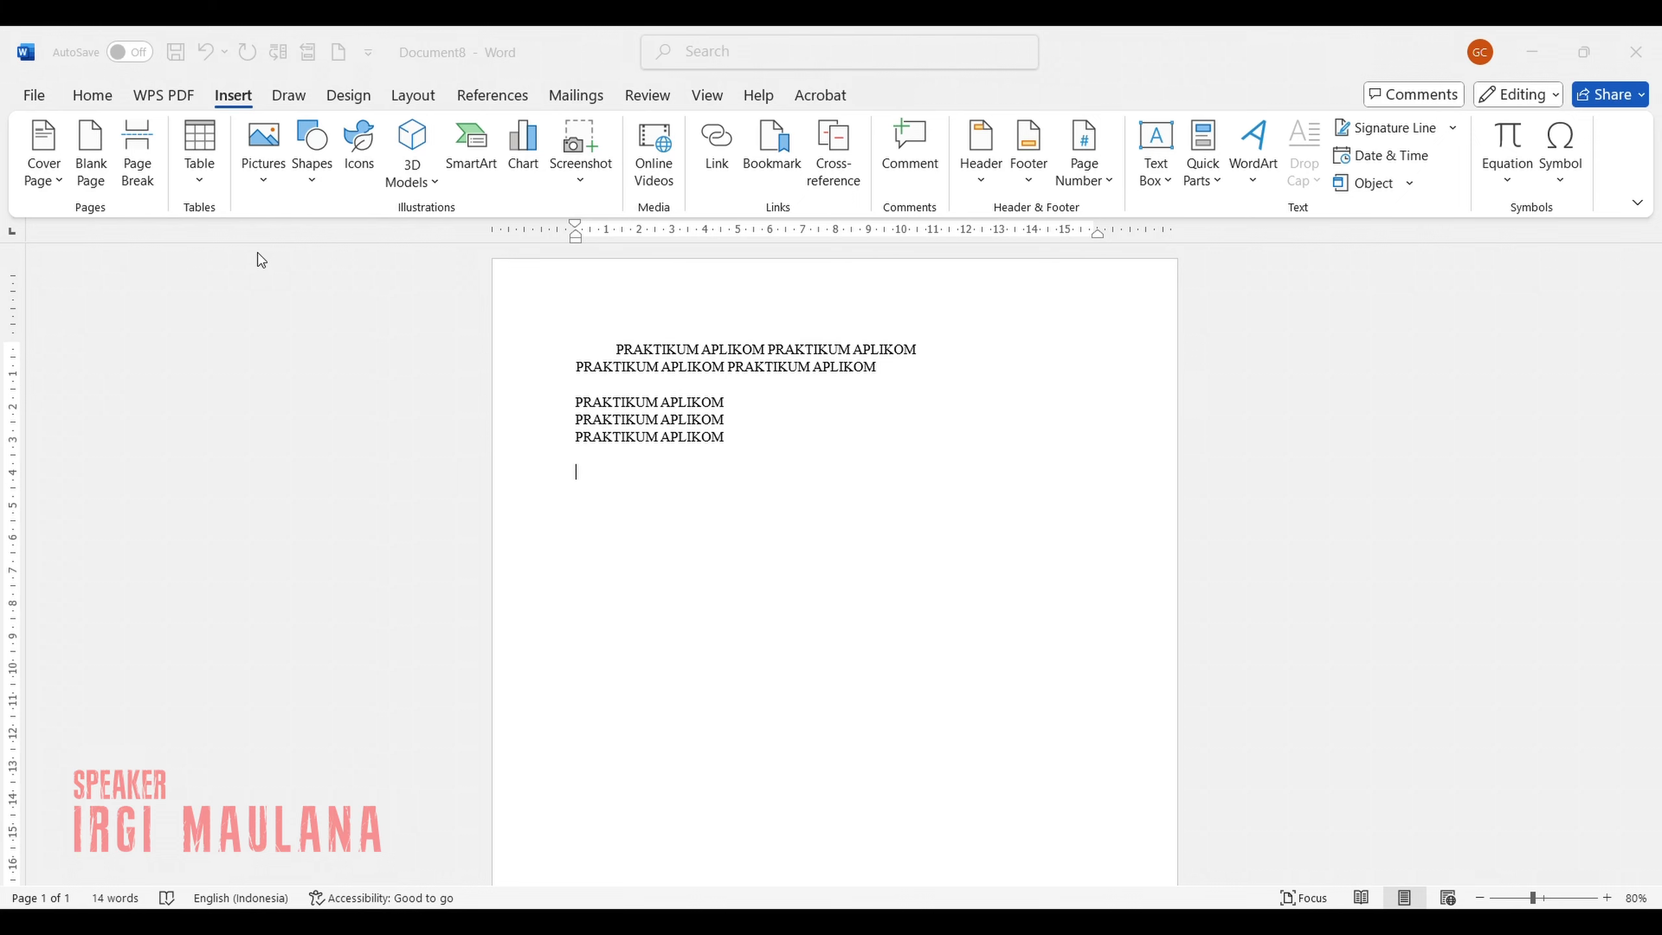
double_click(263, 283)
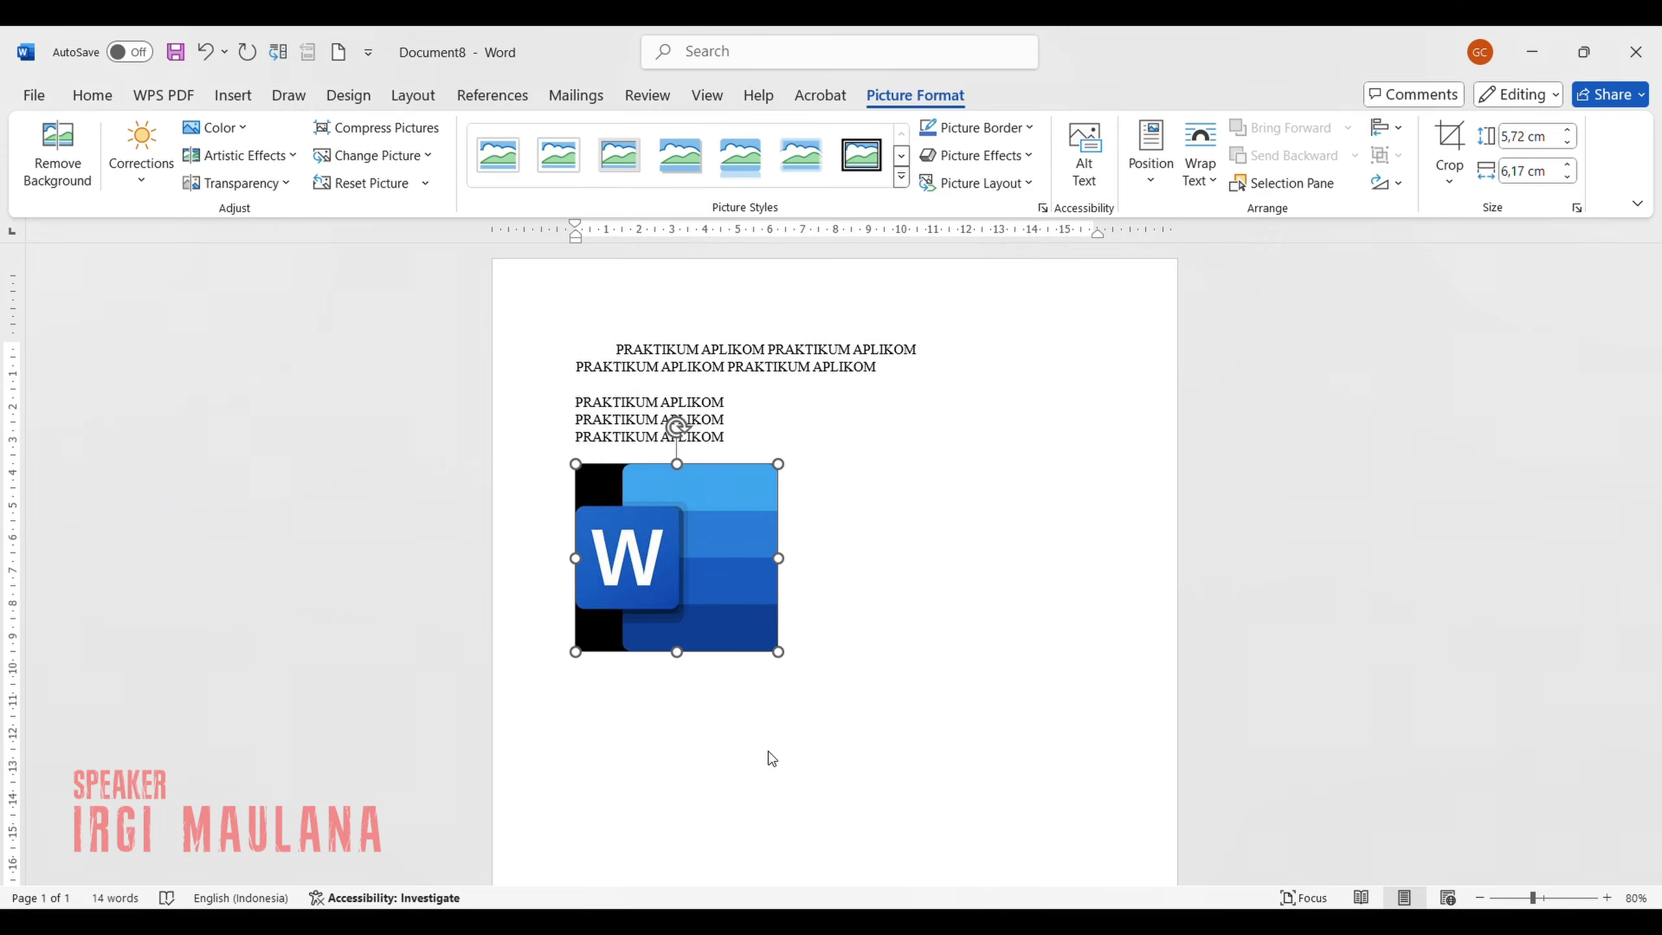
left_click(766, 724)
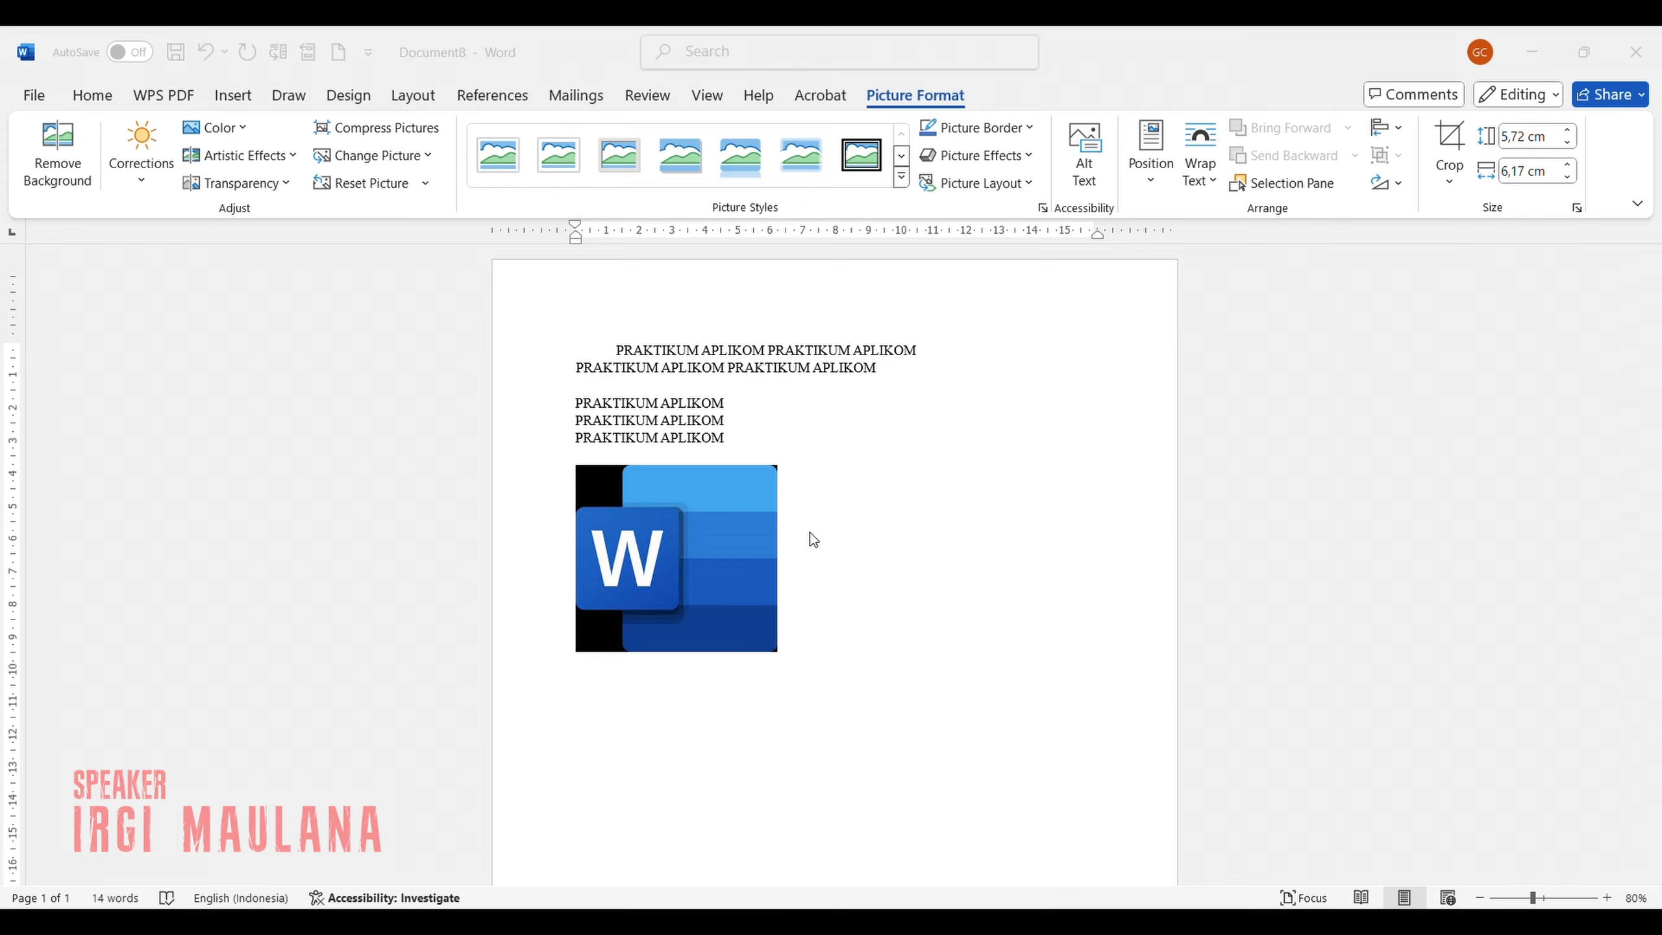
left_click(859, 568)
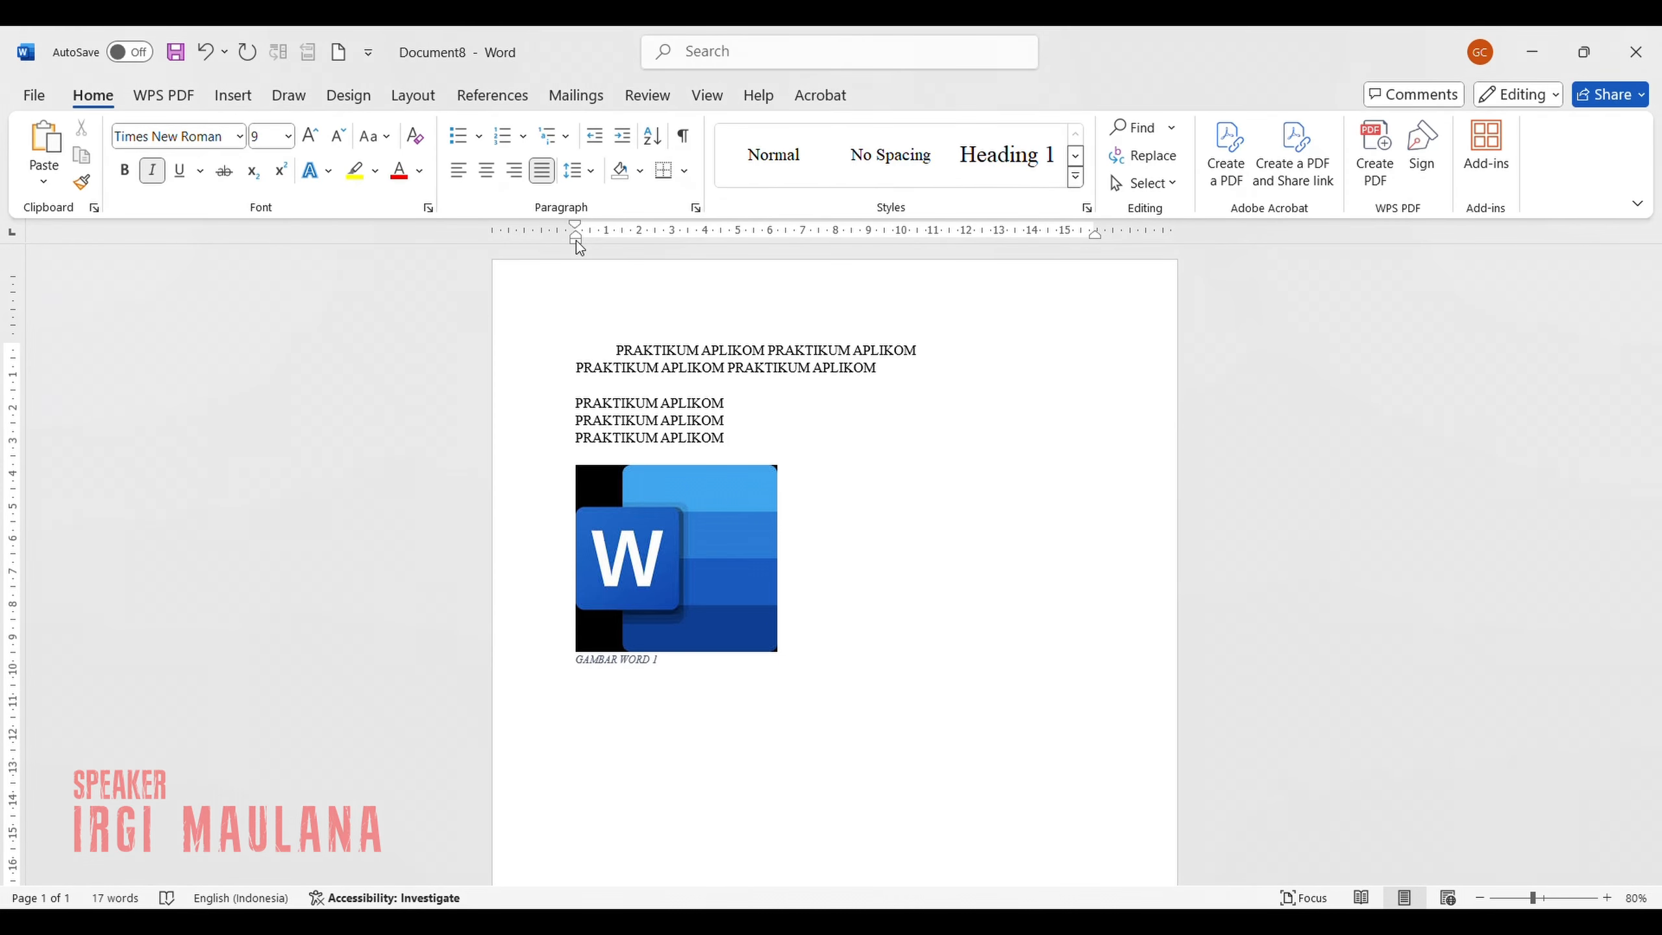
Indent the picture's caption by about 1.25 cm and add two empty lines below it.
left_click_drag(576, 240, 618, 242)
left_click(969, 600)
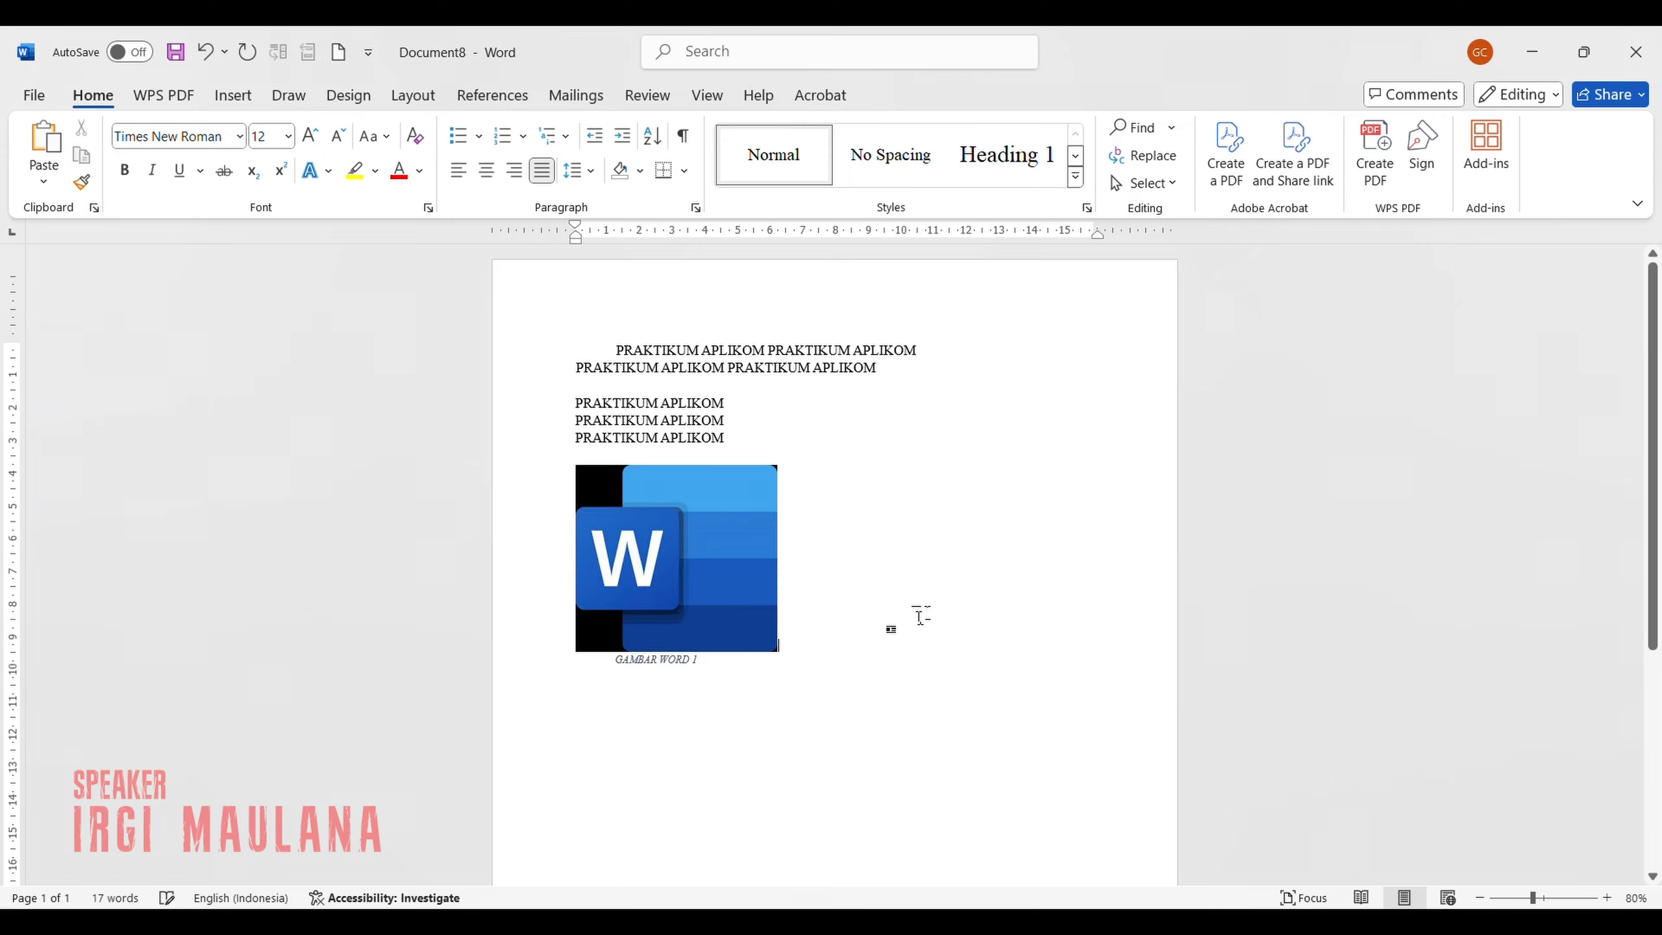
key("Return")
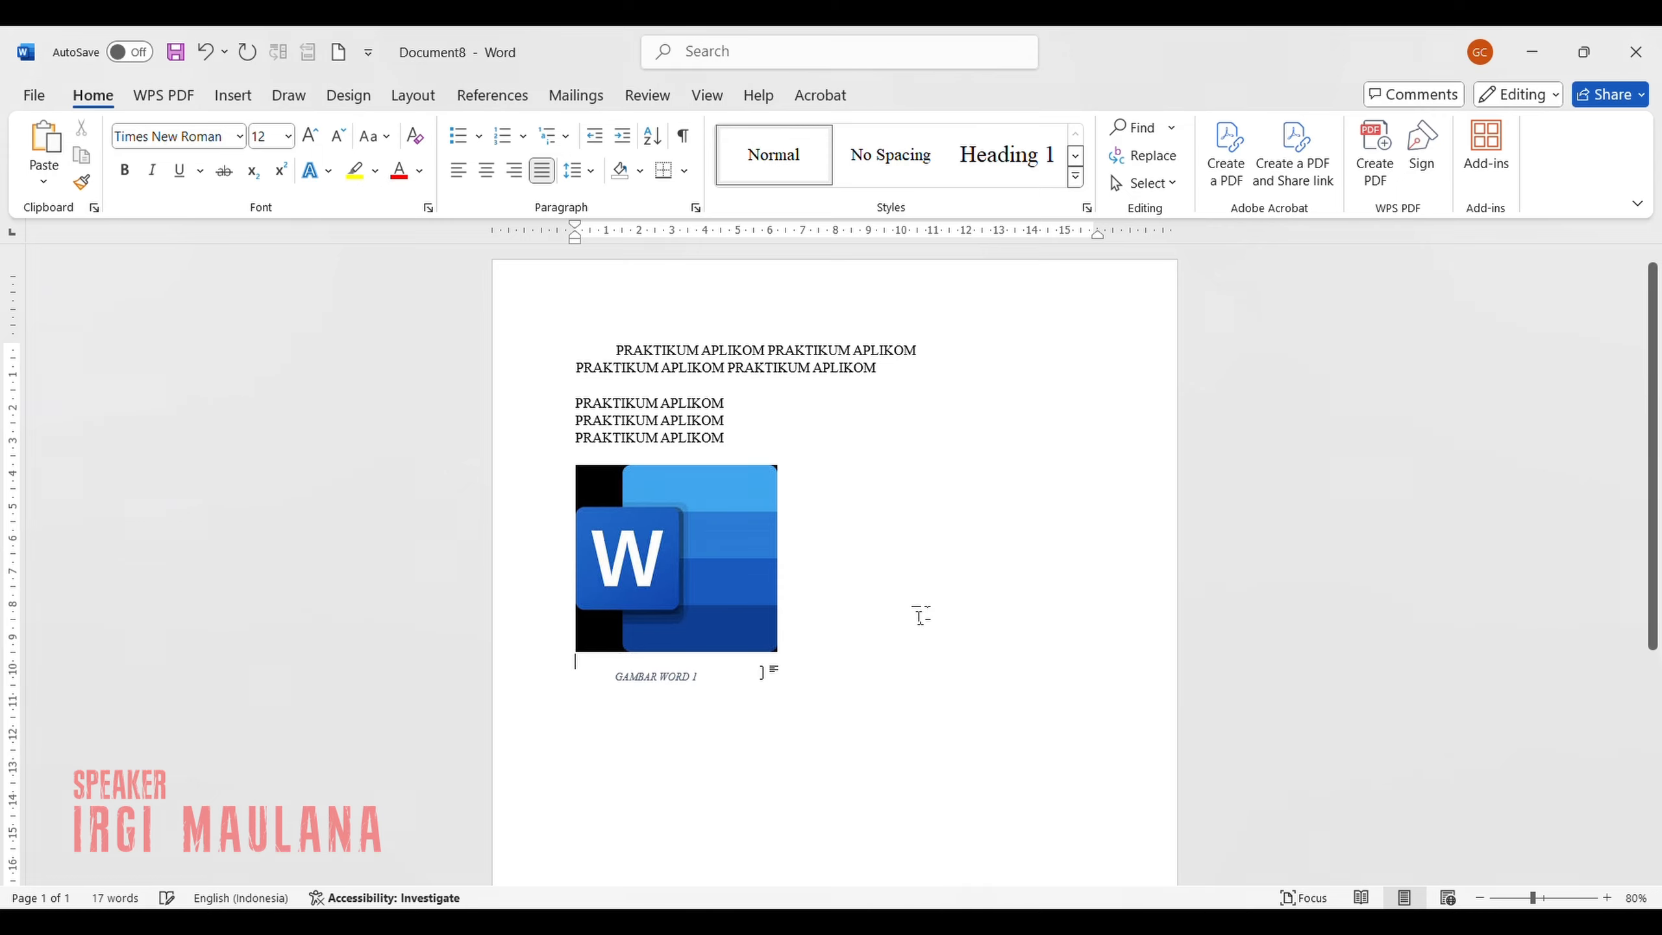
key("BackSpace")
left_click(756, 685)
key("Return")
key("Return")
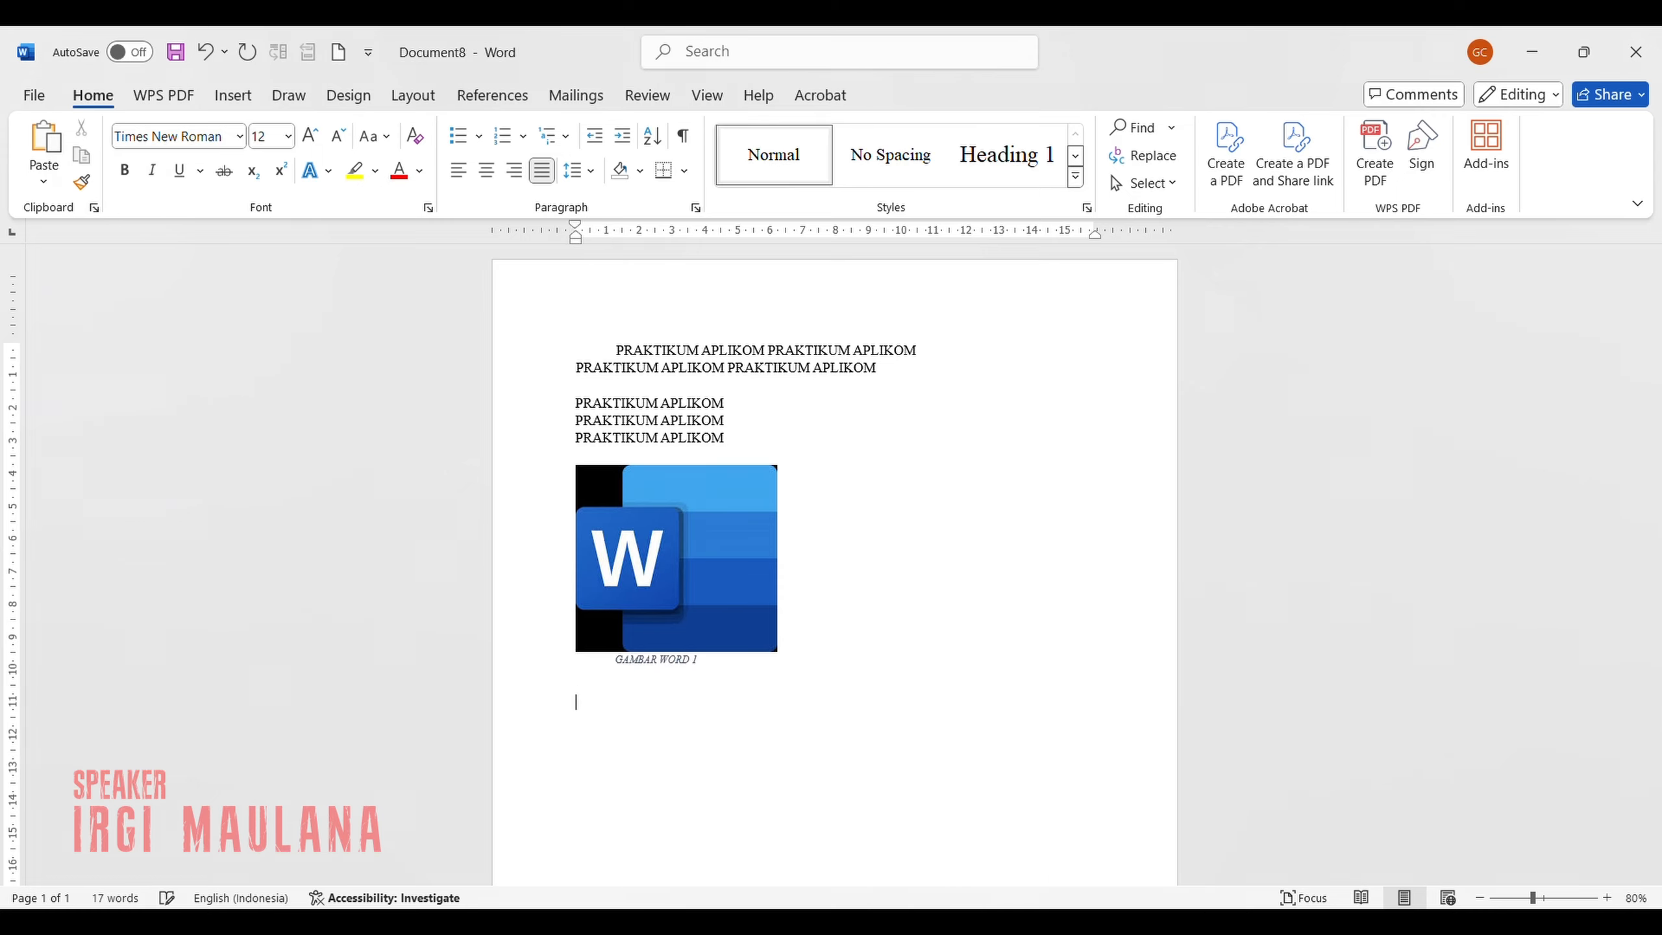
Draw a rounded rectangle about 13.3 cm wide and 4.7 cm high below the picture caption.
left_click(244, 95)
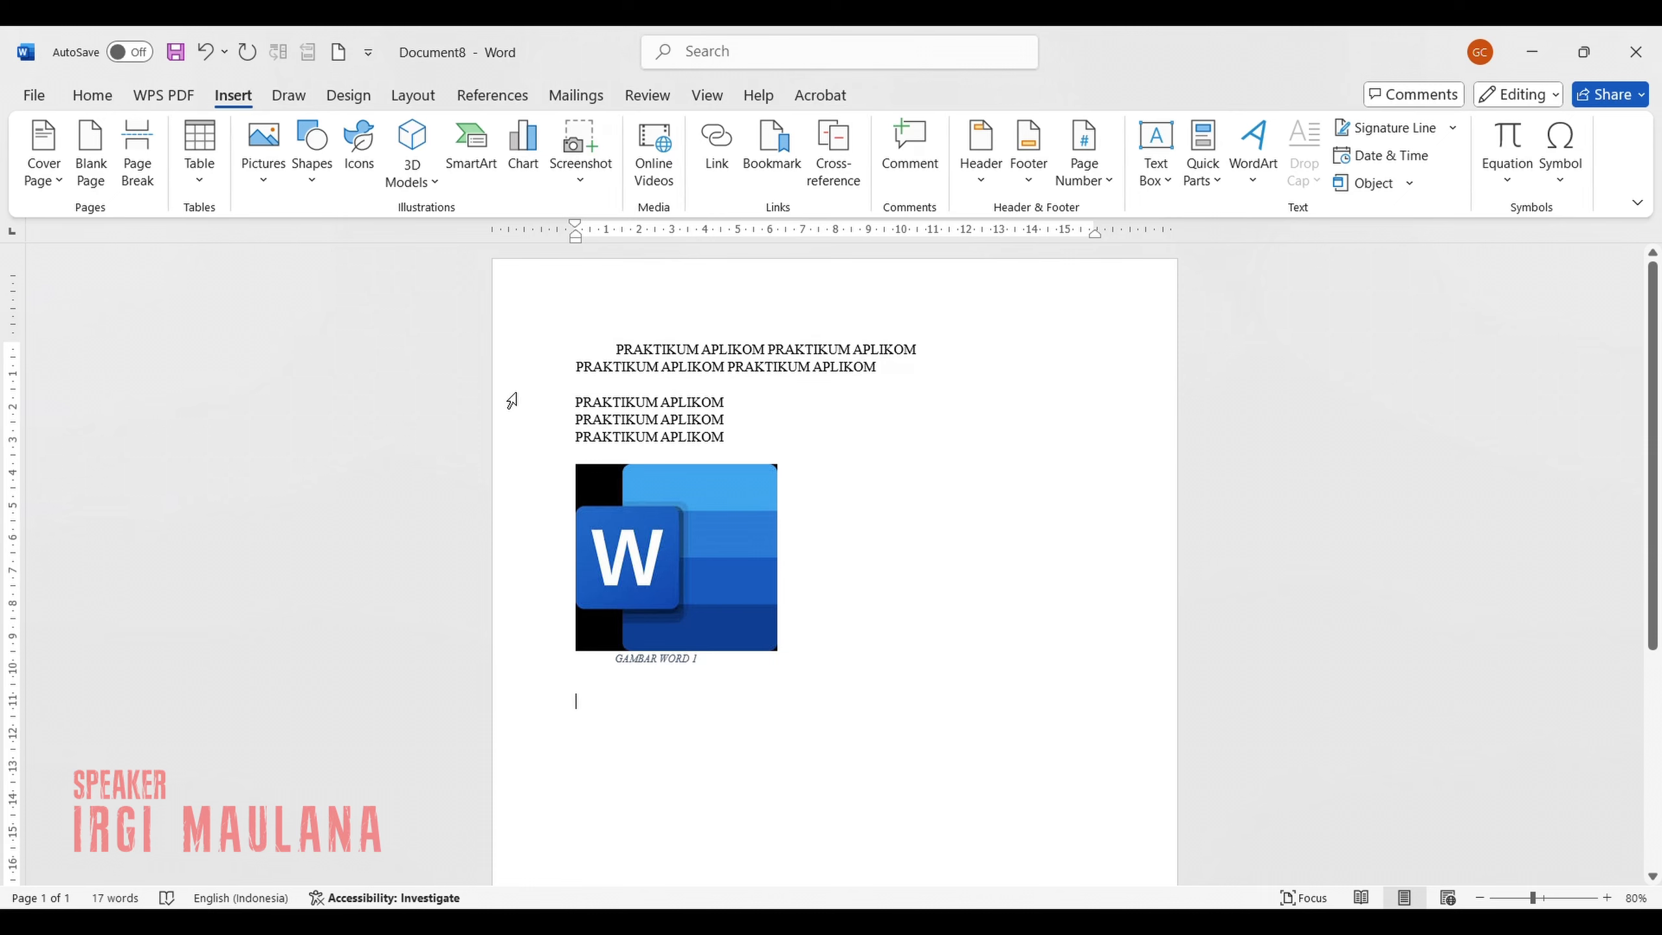
scroll(512, 401, "down", 2)
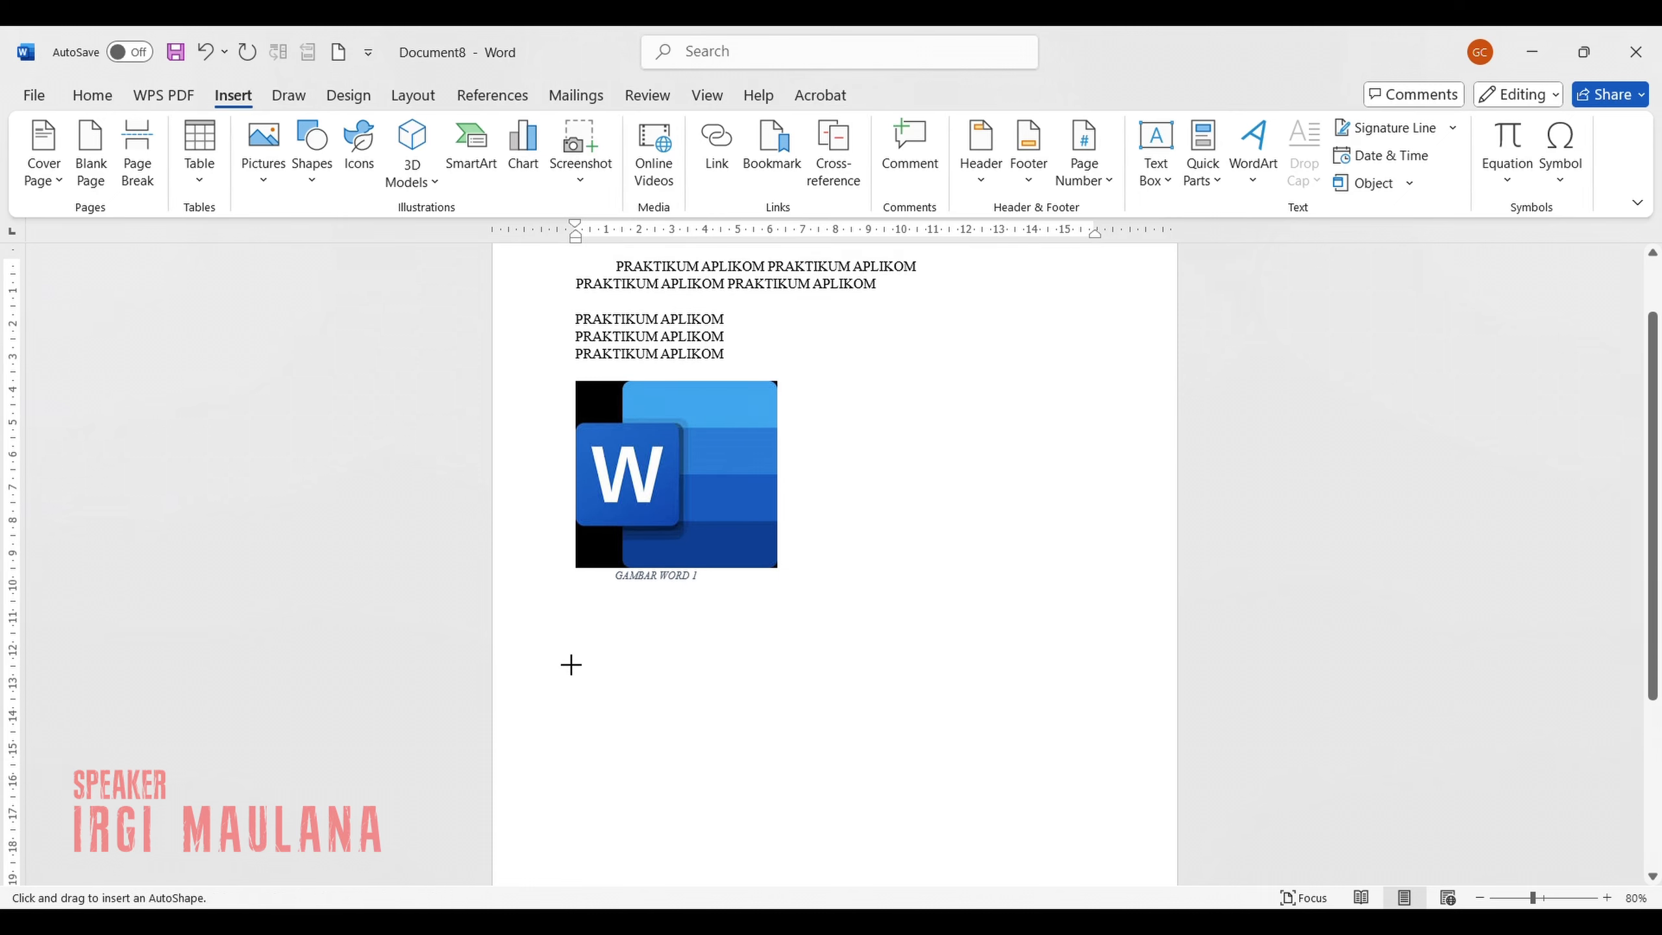
left_click_drag(586, 635, 1025, 786)
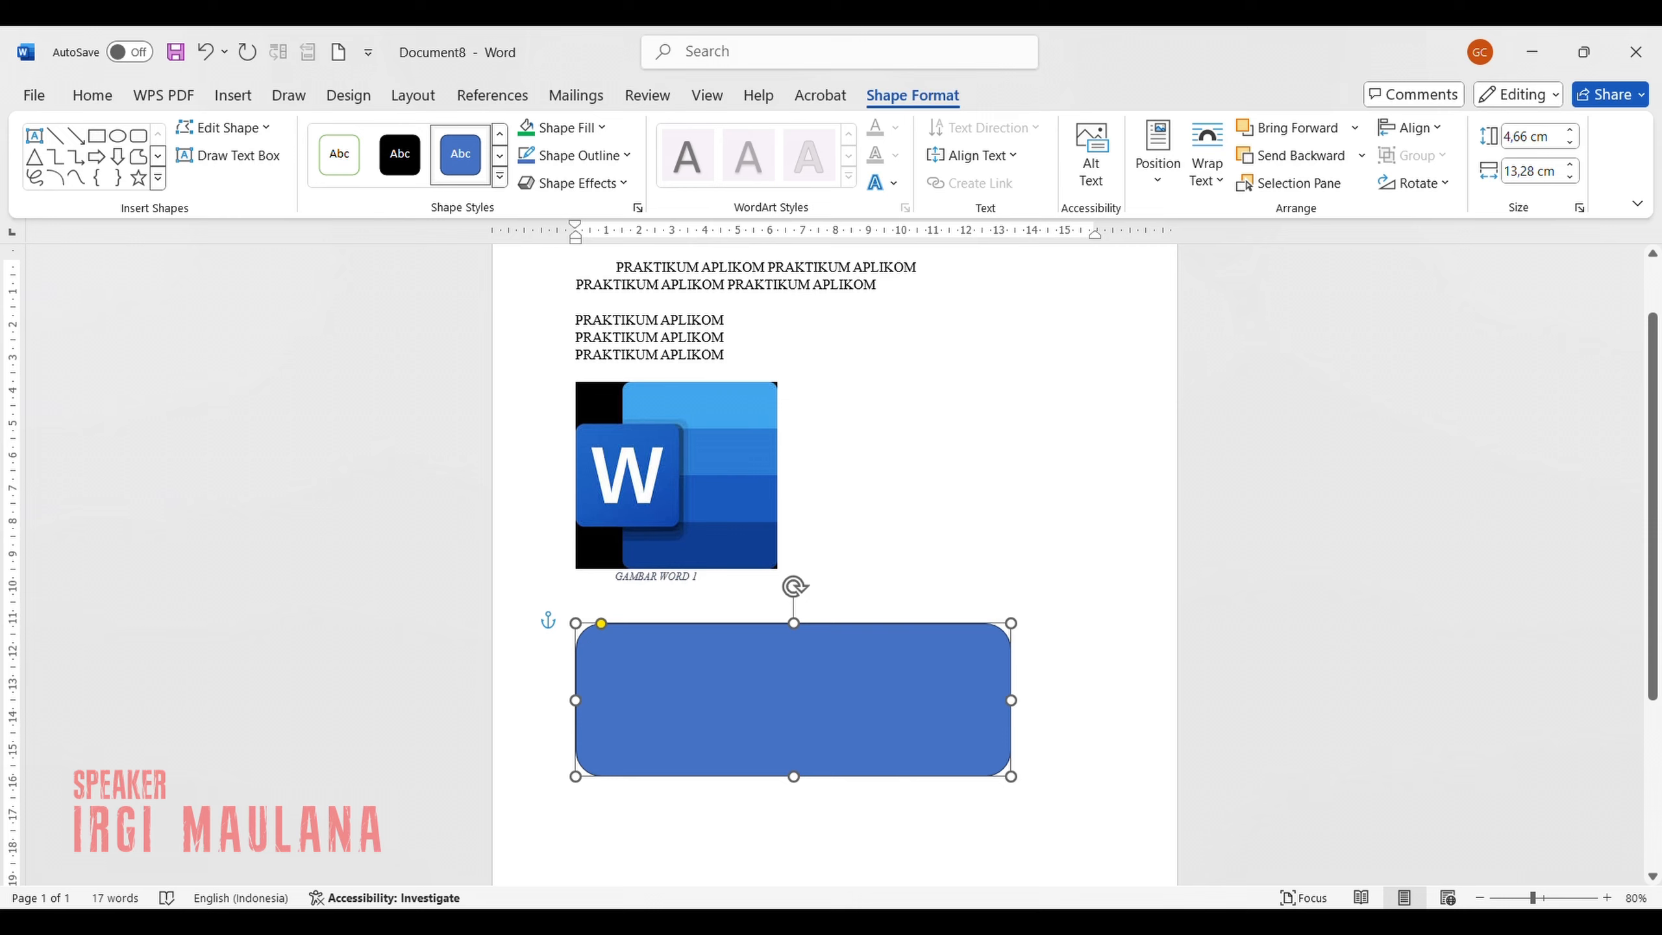
Add the text "APLIKOM" inside the rounded rectangle.
left_click(732, 691)
type("APLIKOM")
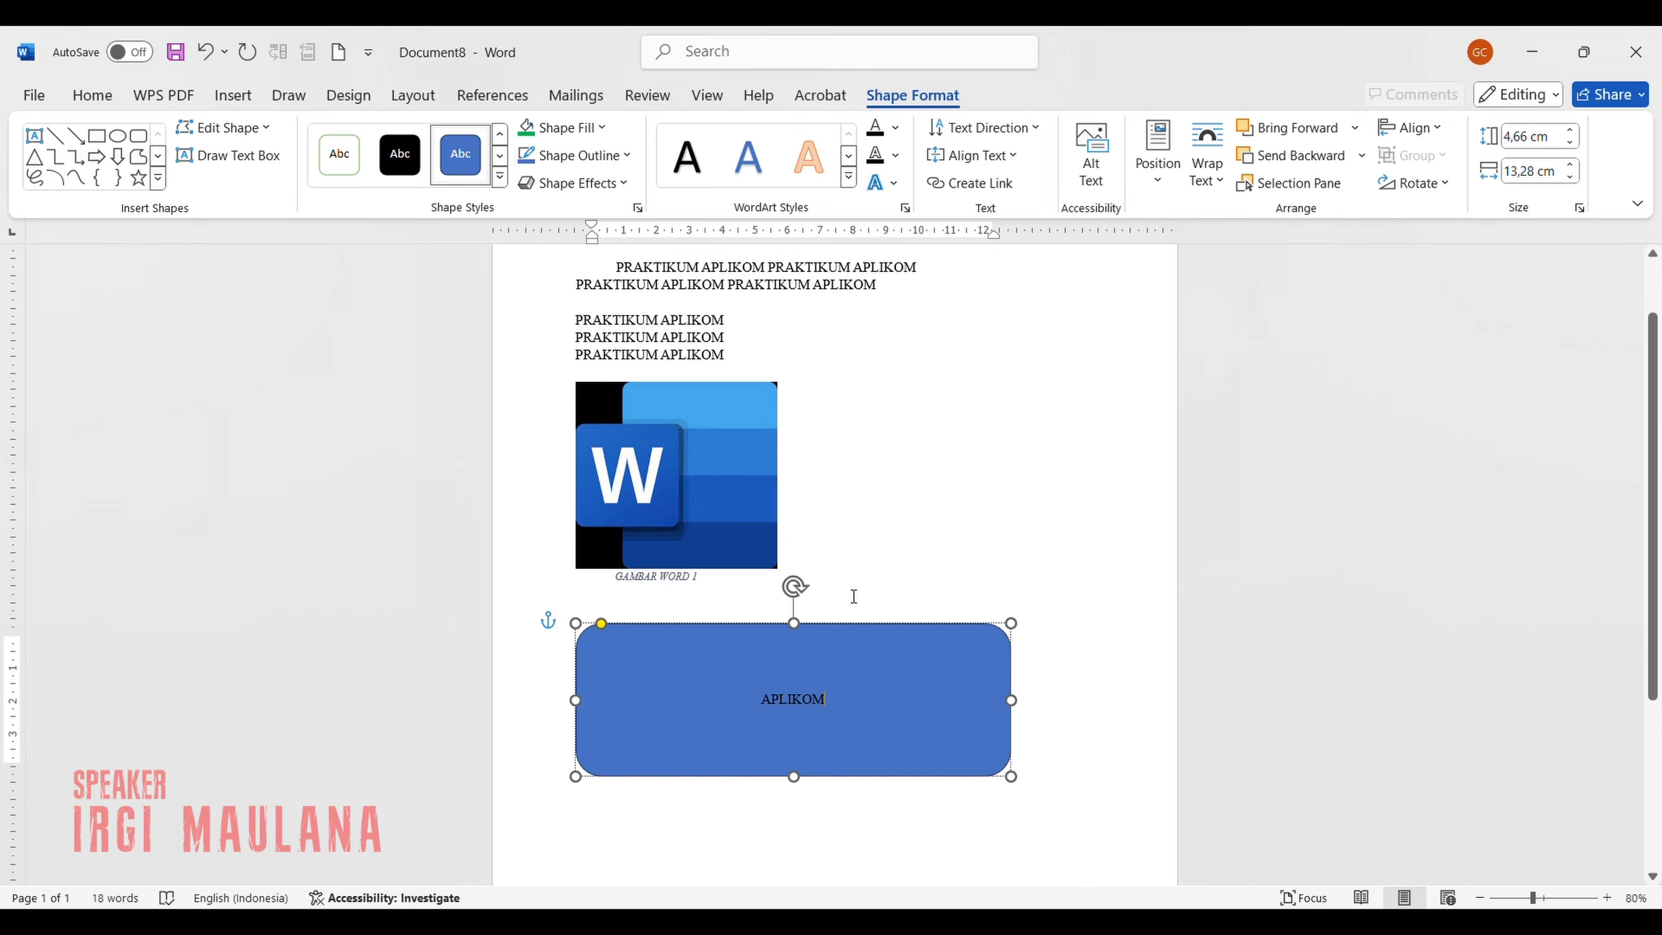
scroll(858, 569, "up", 1)
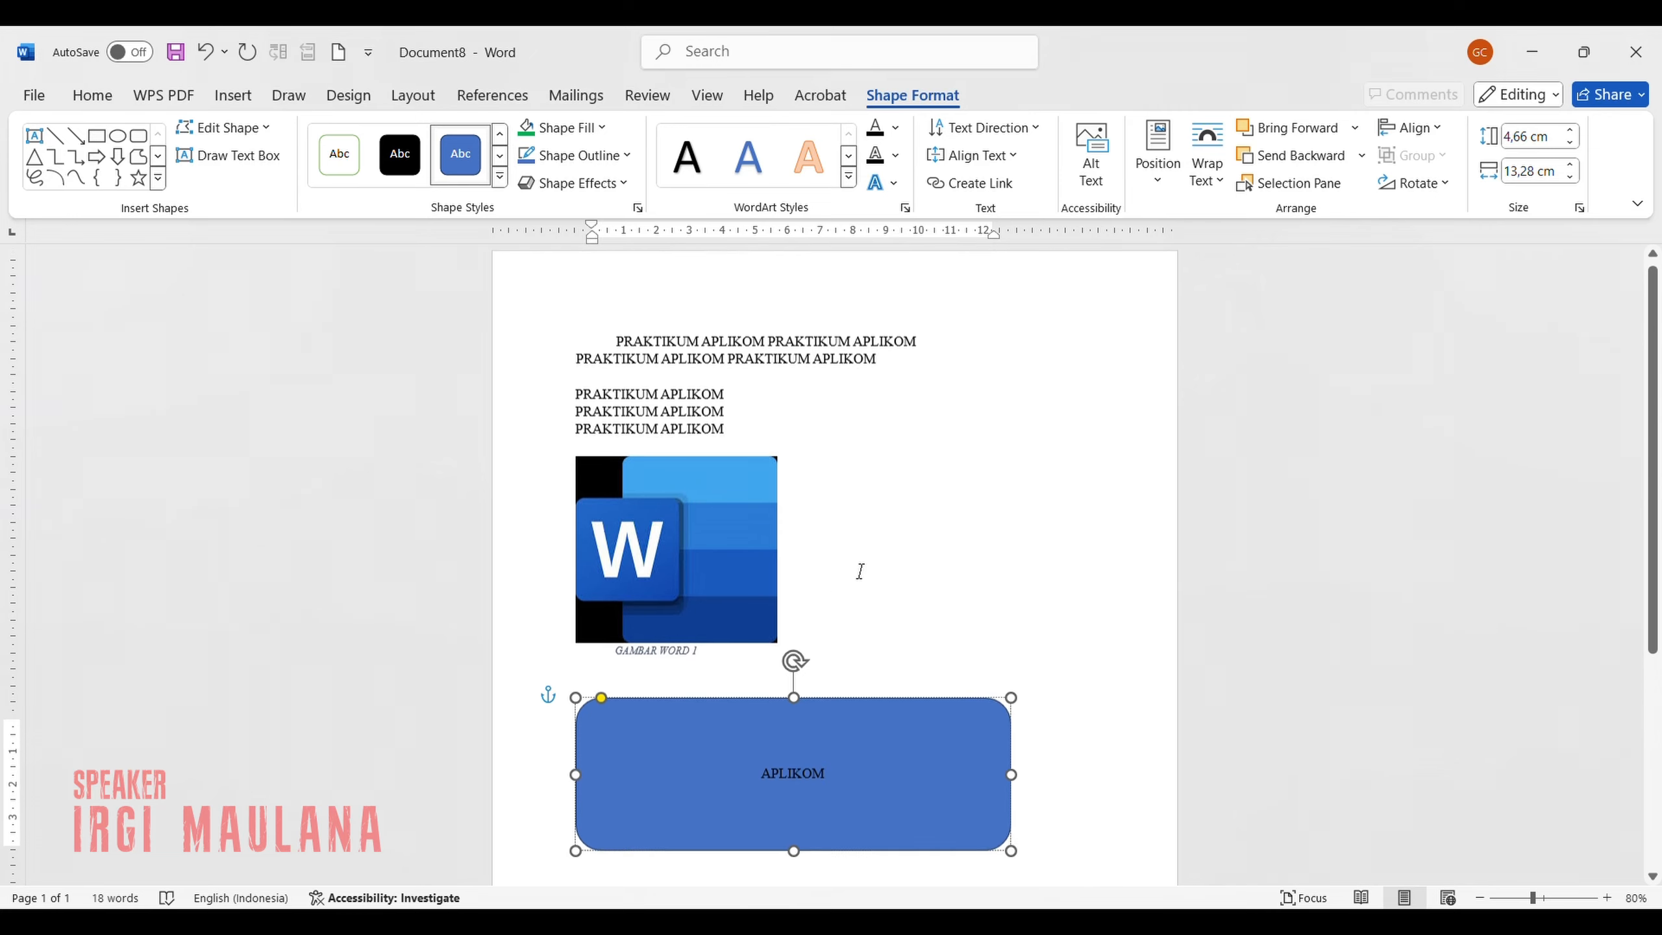
scroll(858, 569, "down", 2)
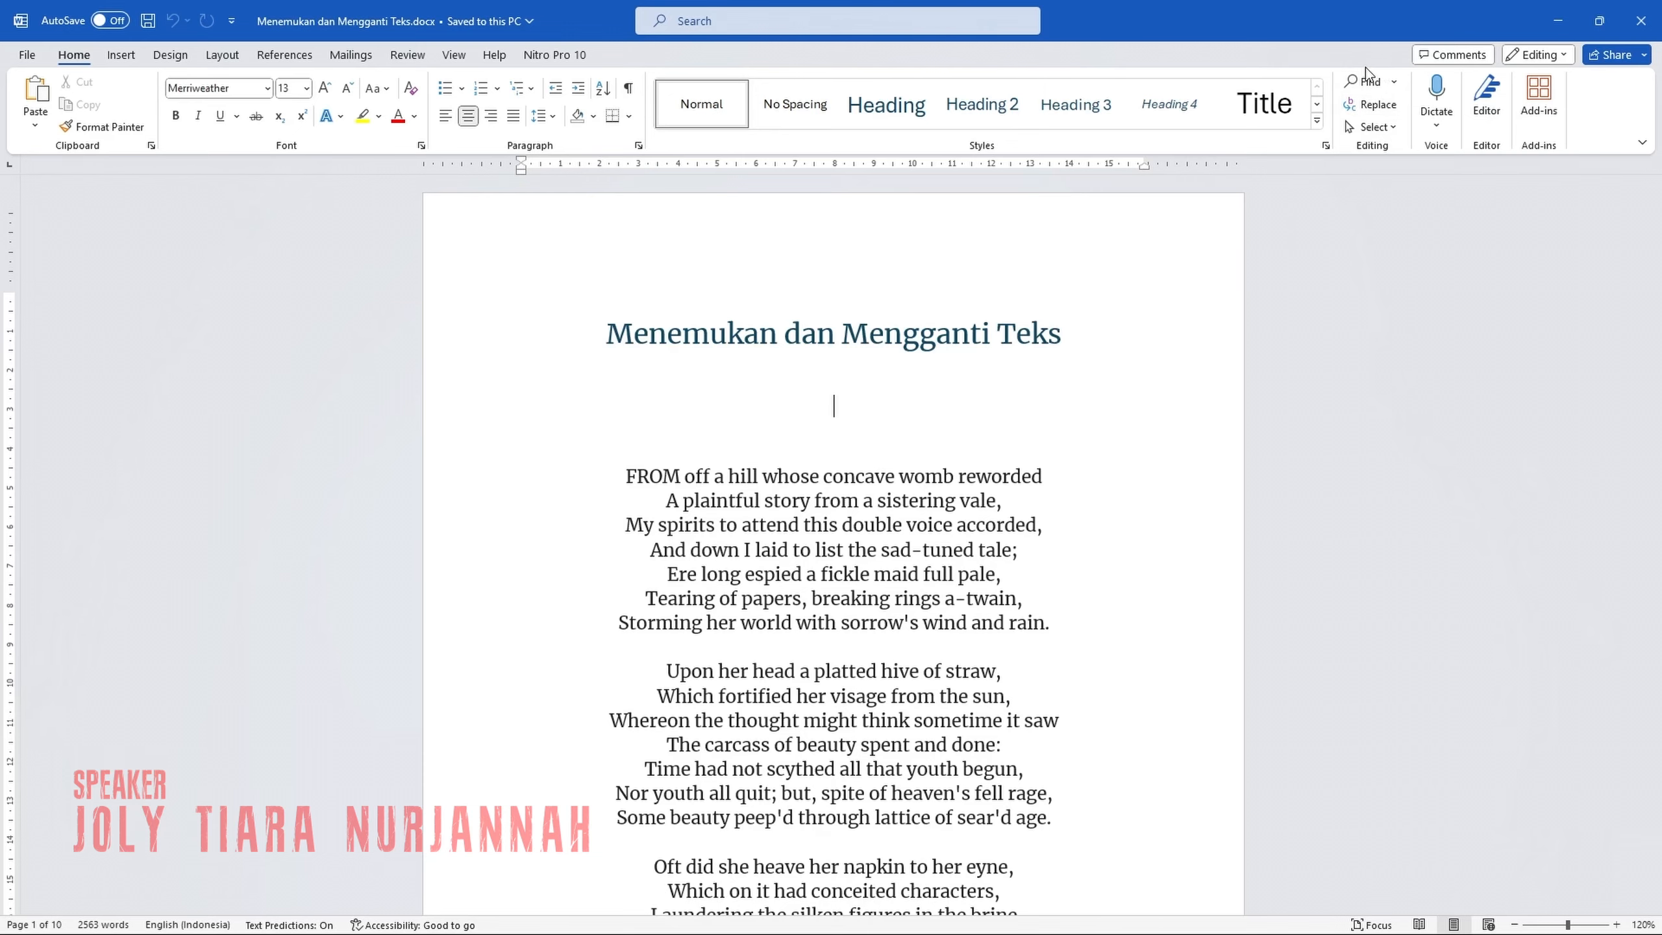
Search the poem document for "breaking", visit each match in the results, and close the search.
left_click(1359, 83)
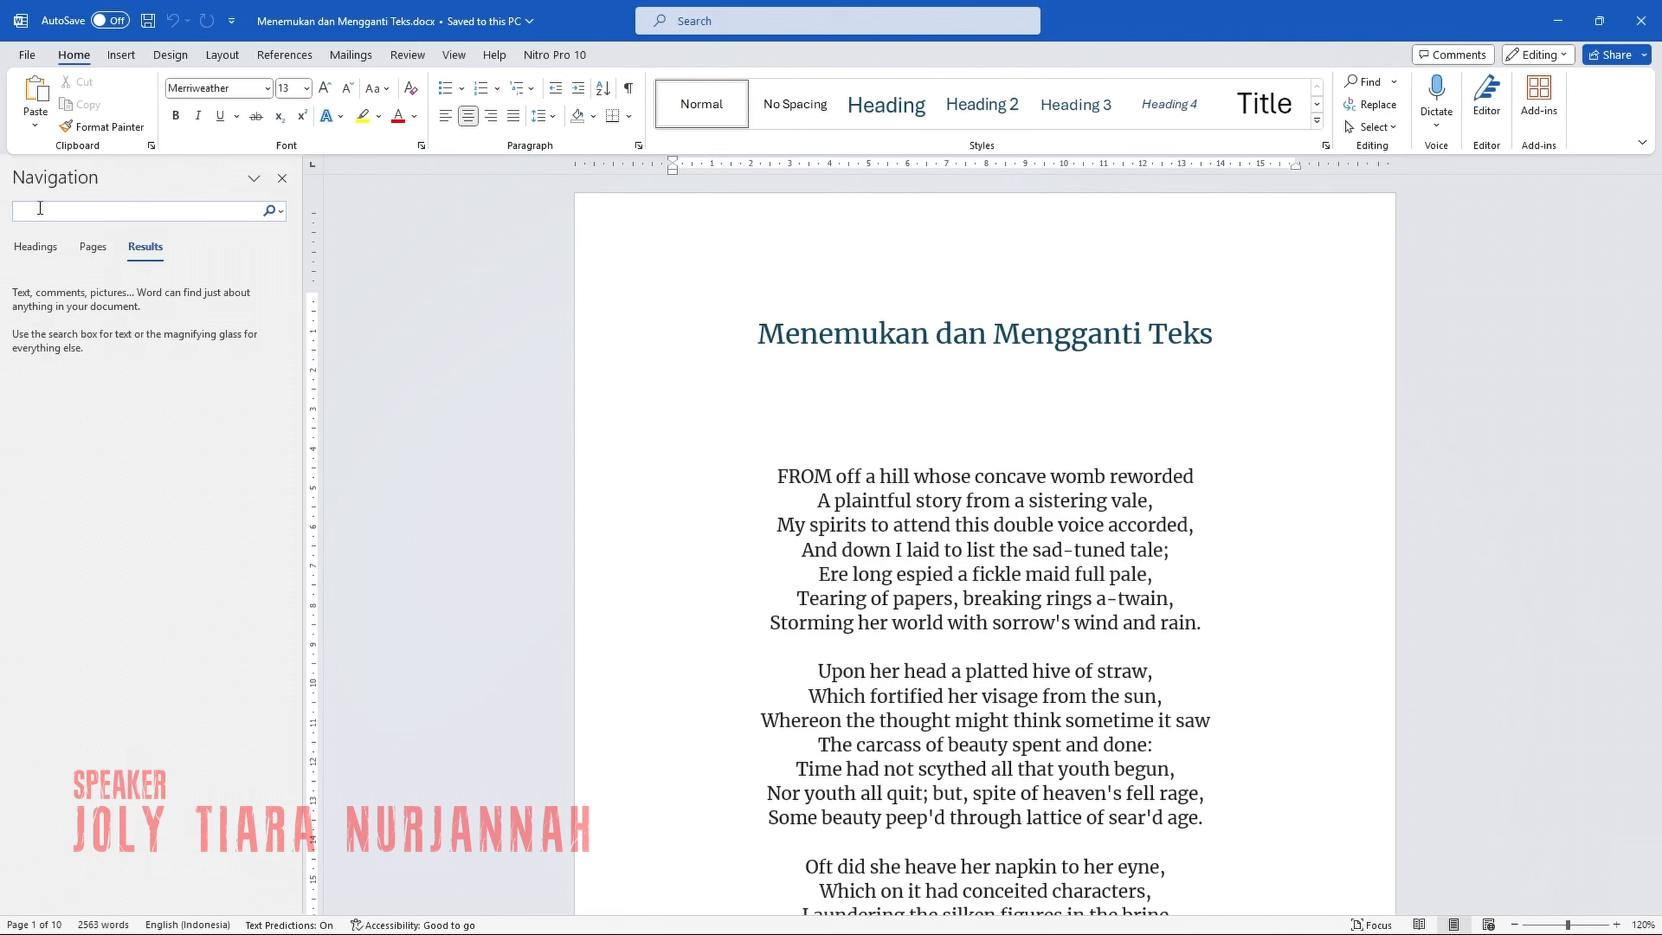
type("breaking")
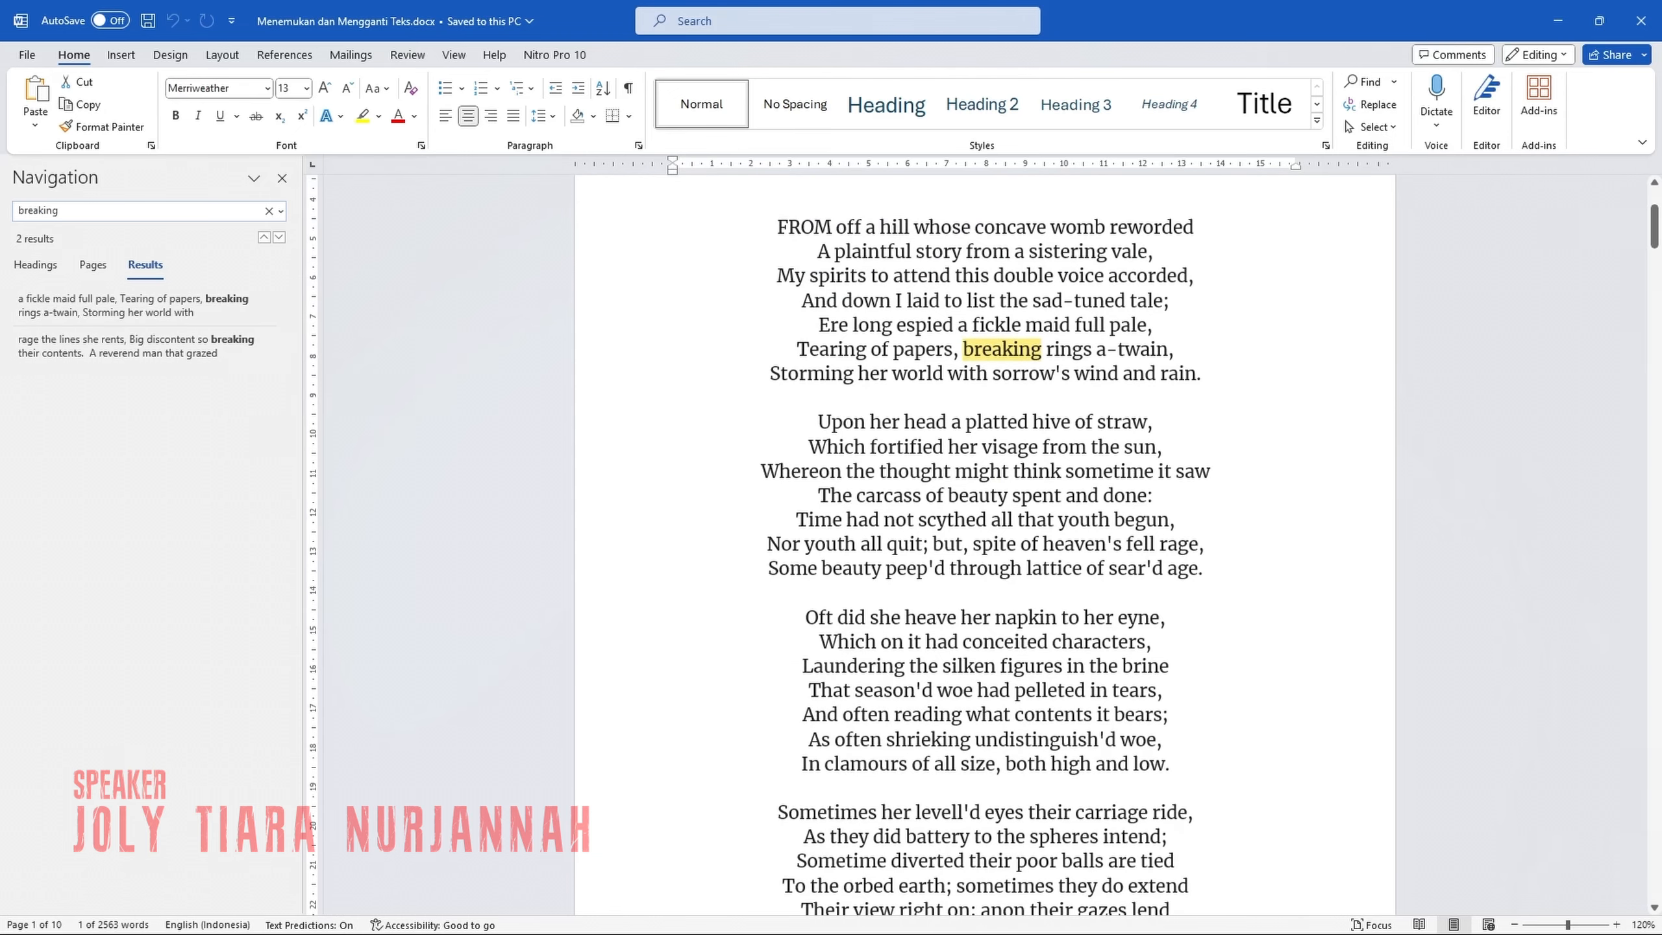
left_click(143, 305)
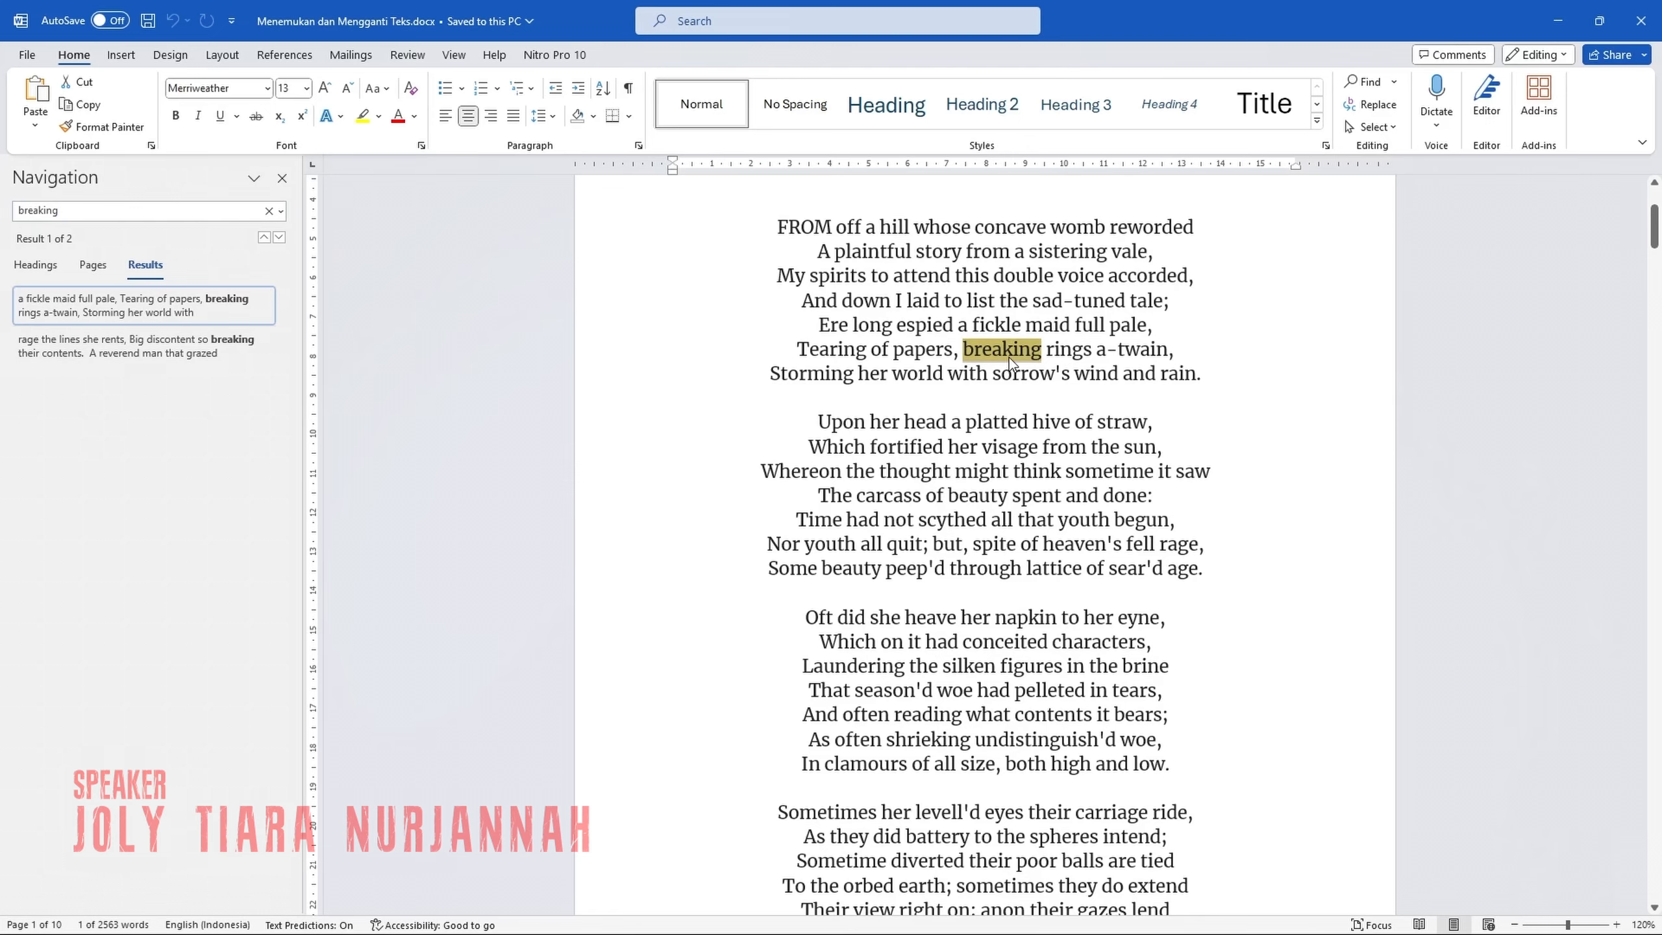
left_click(182, 359)
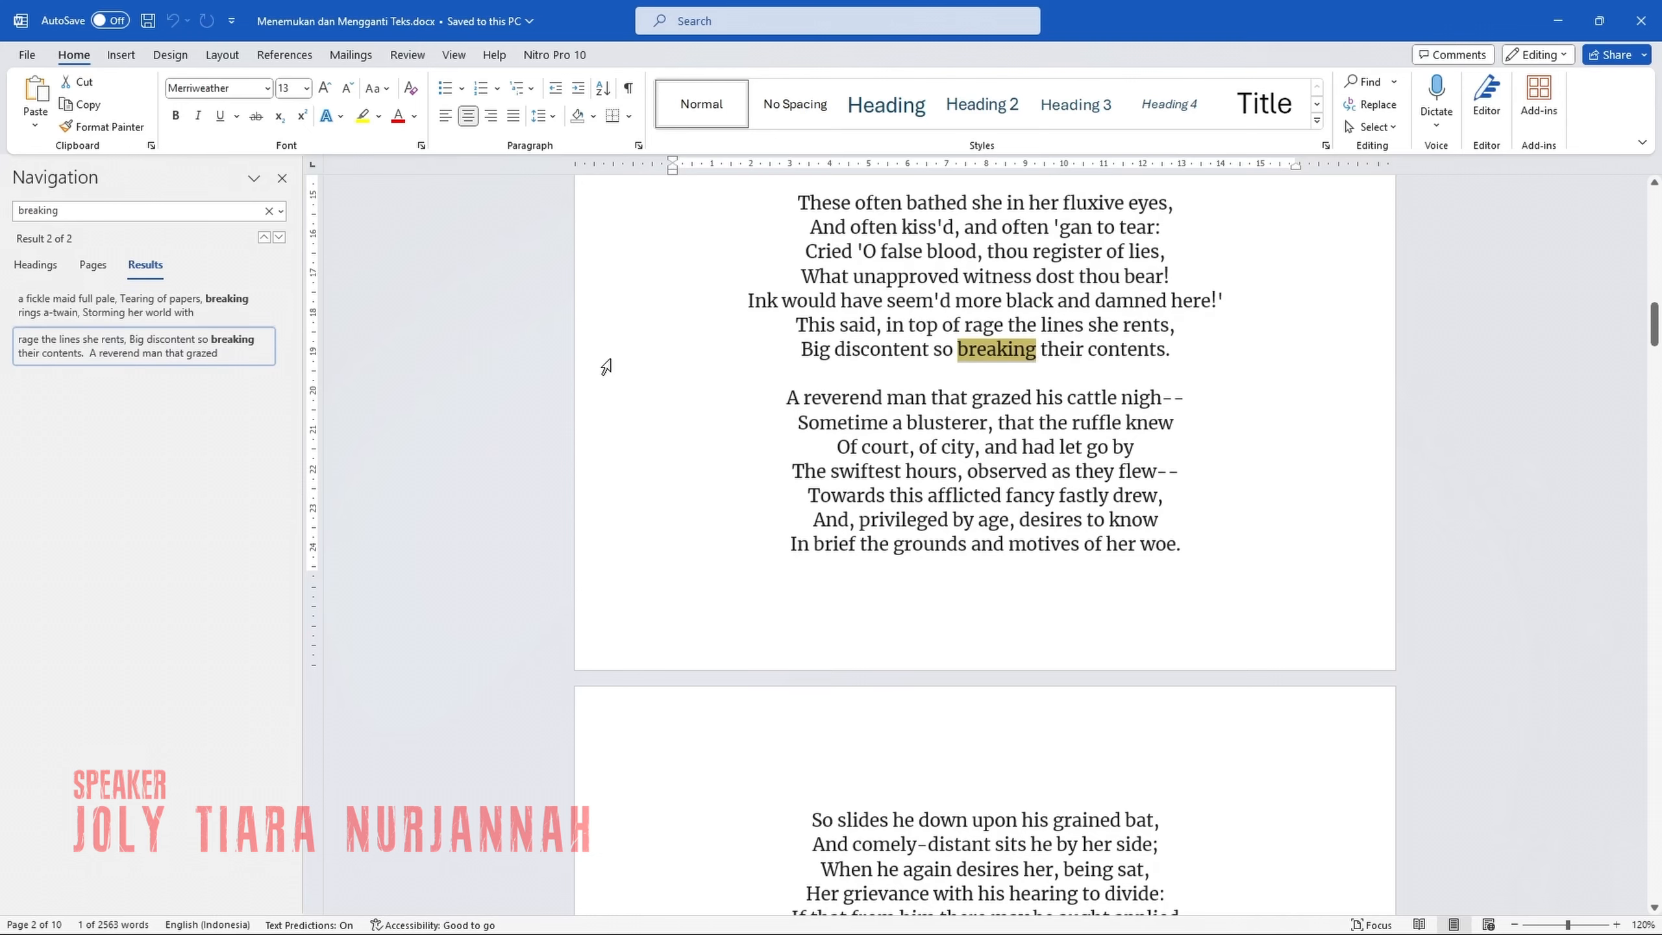
left_click(202, 305)
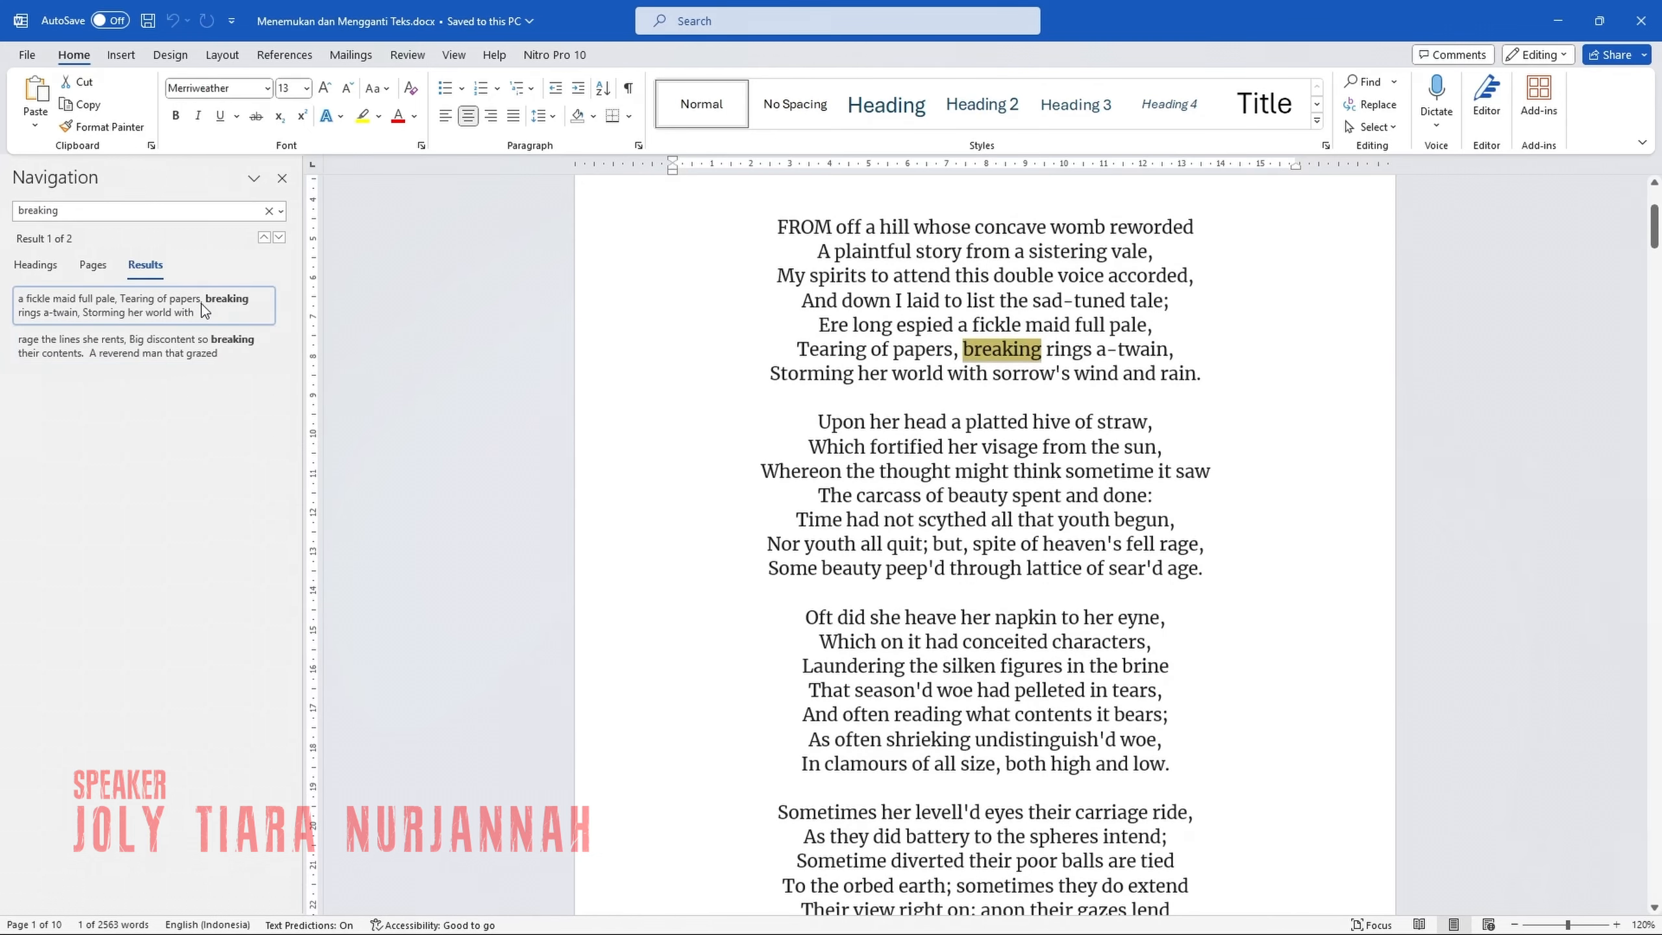
left_click(282, 178)
left_click(585, 341)
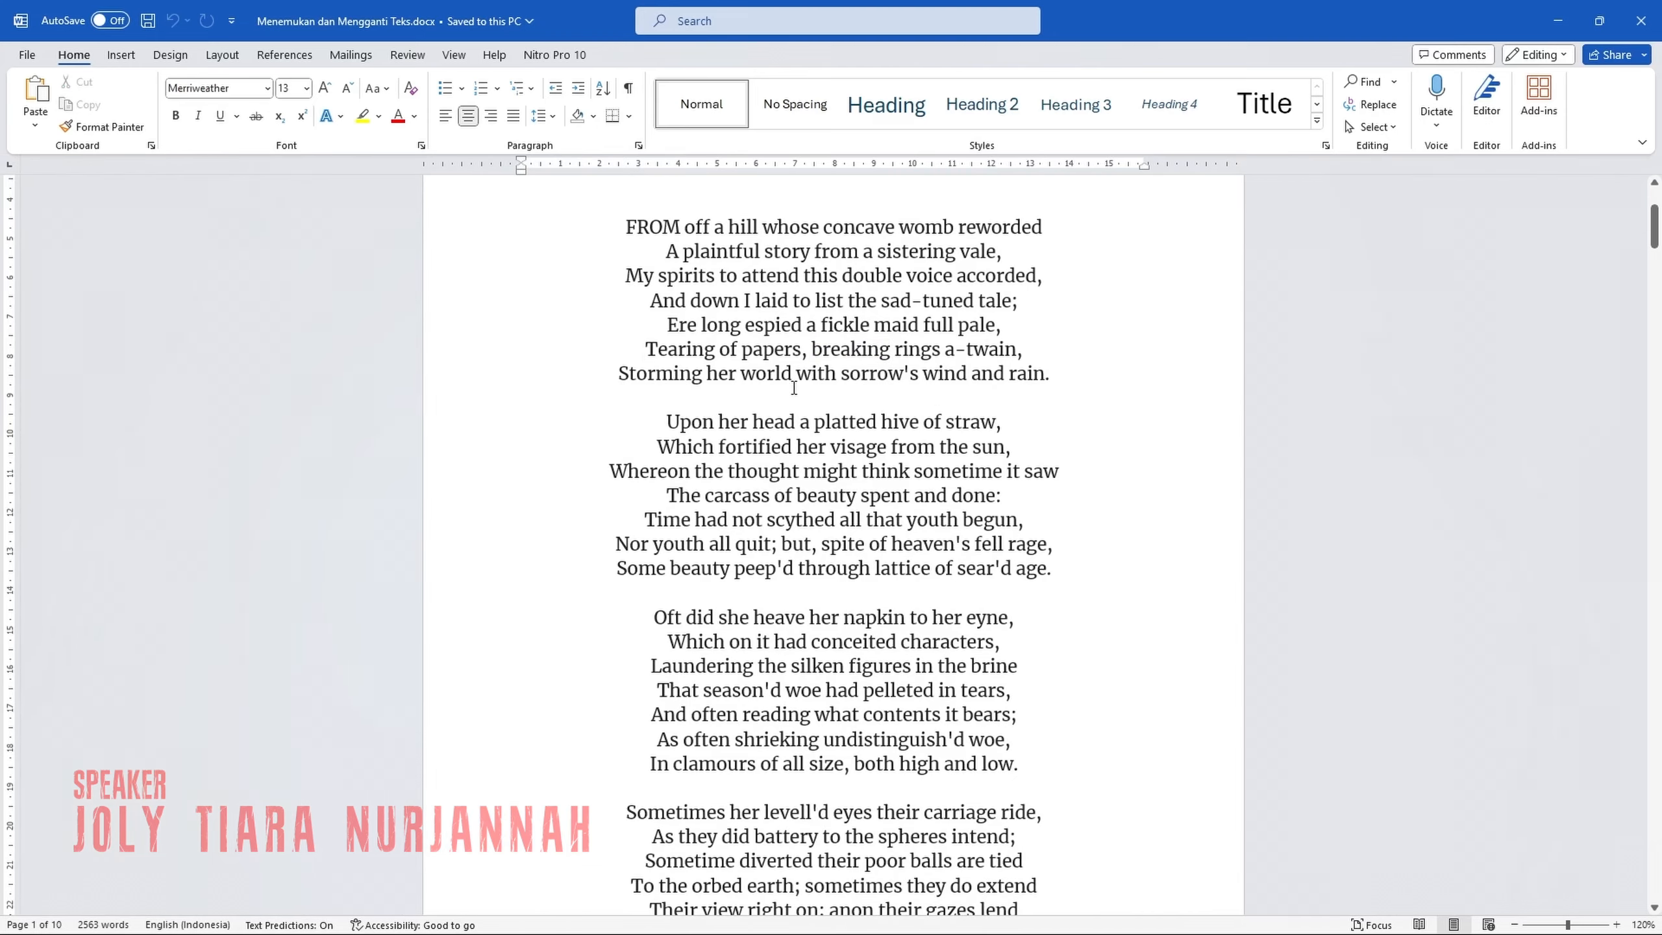
Start Find and Replace from the empty line below the title and locate the word "reworded".
scroll(863, 359, "up", 4)
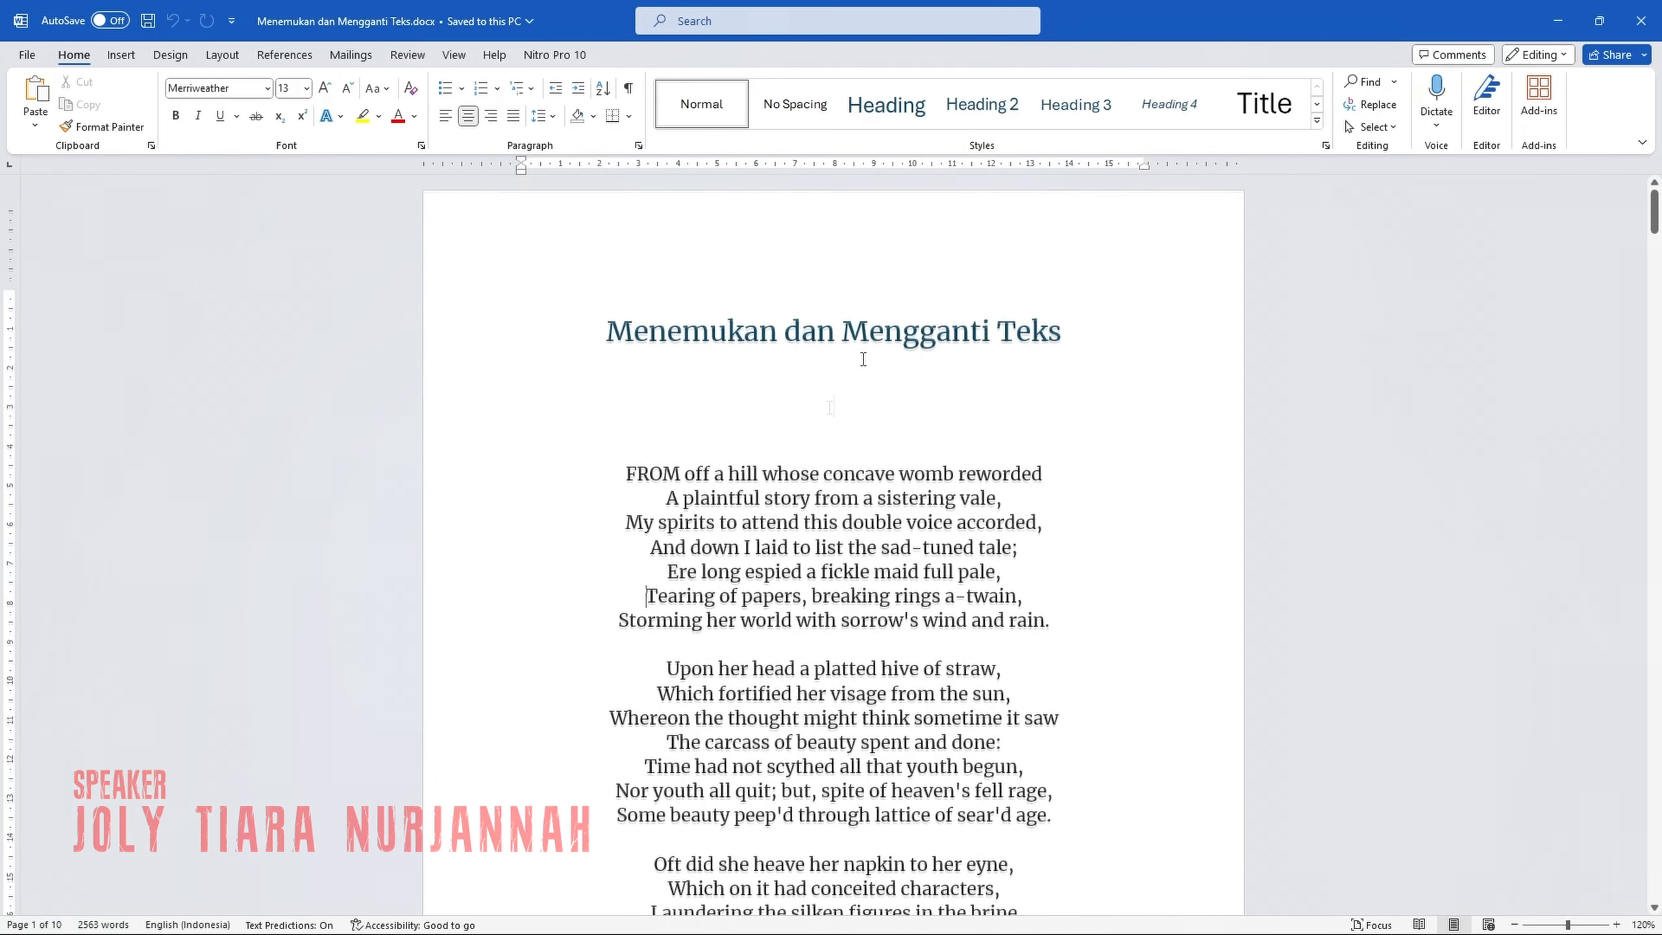
left_click(829, 407)
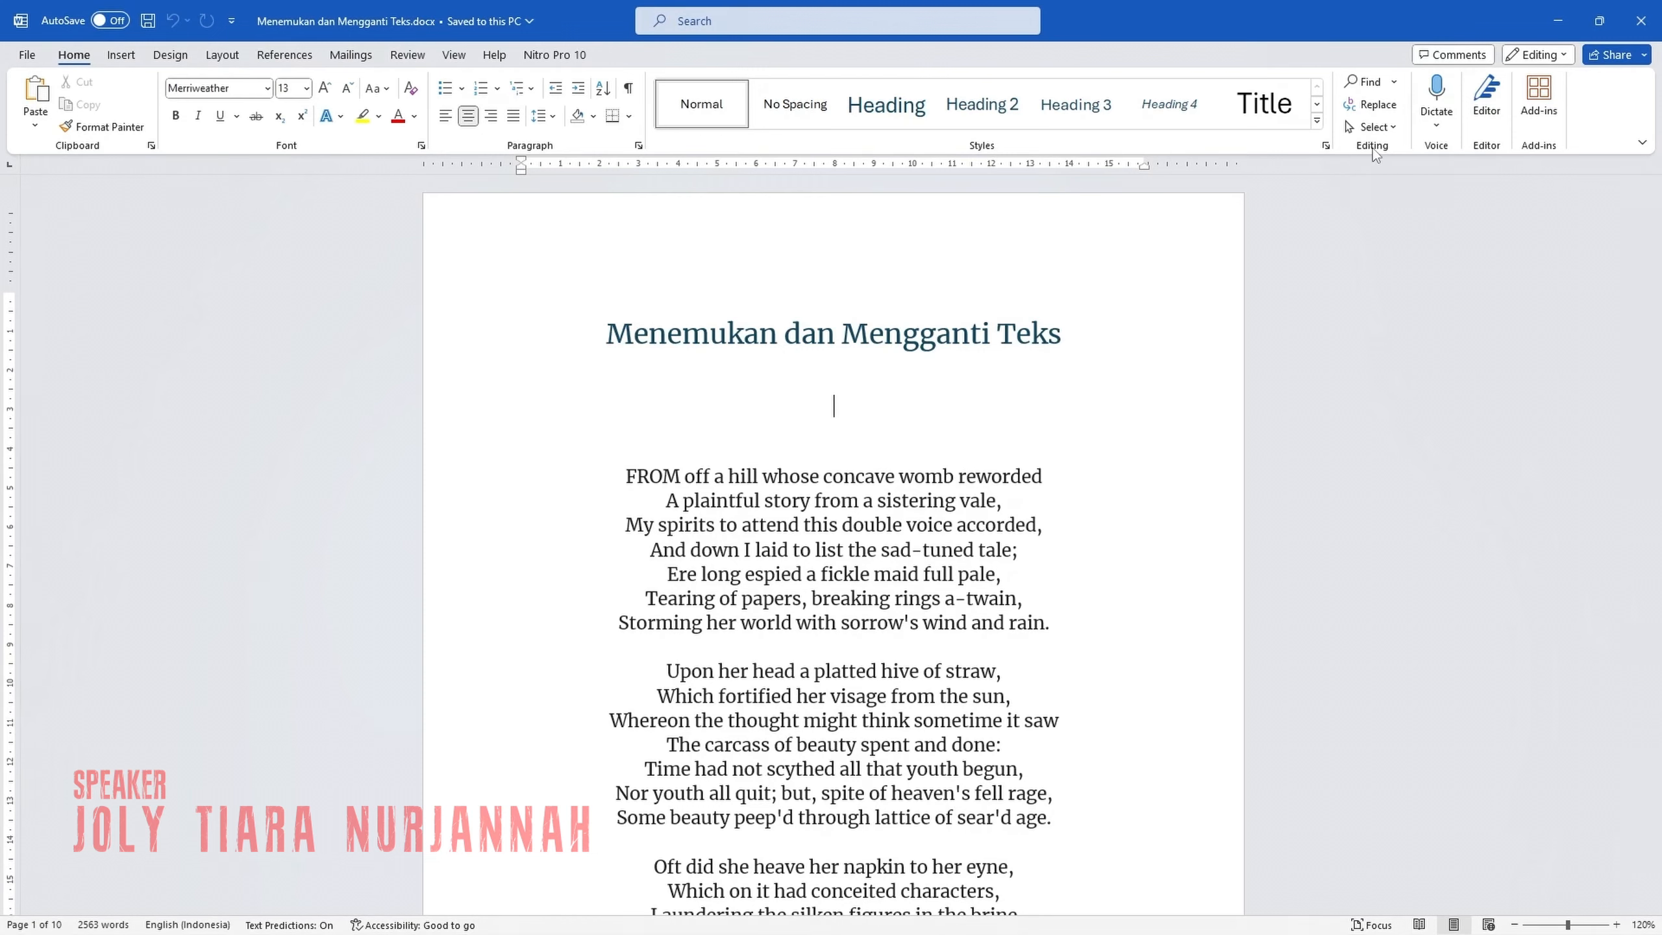
left_click(1380, 111)
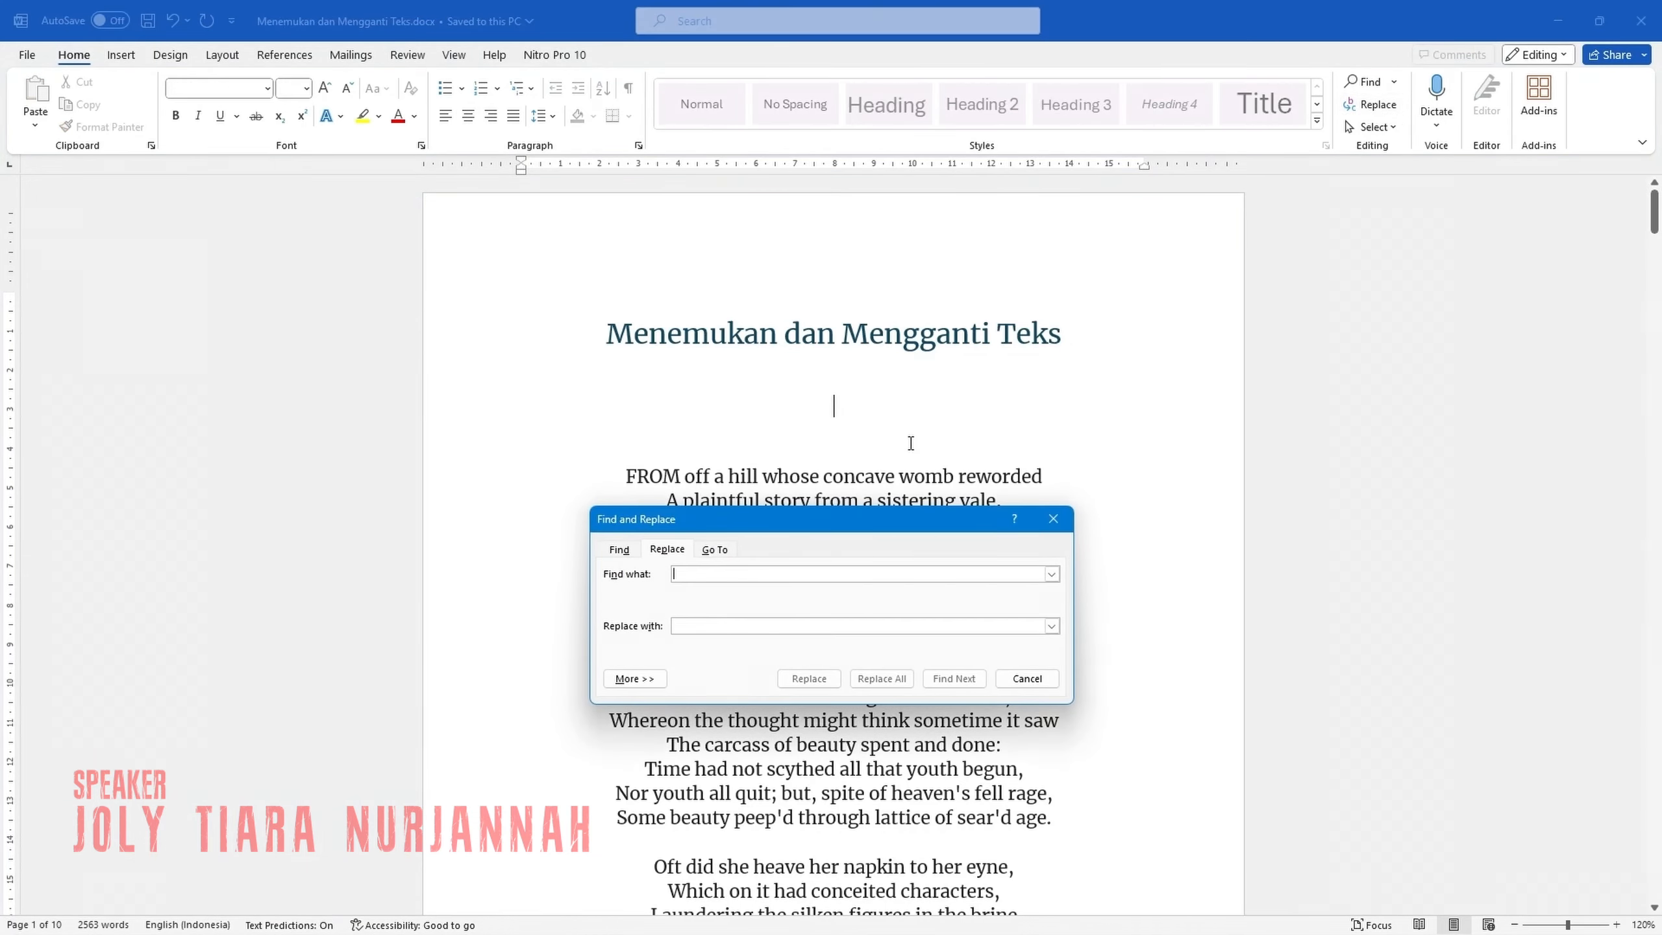
left_click_drag(854, 522, 843, 230)
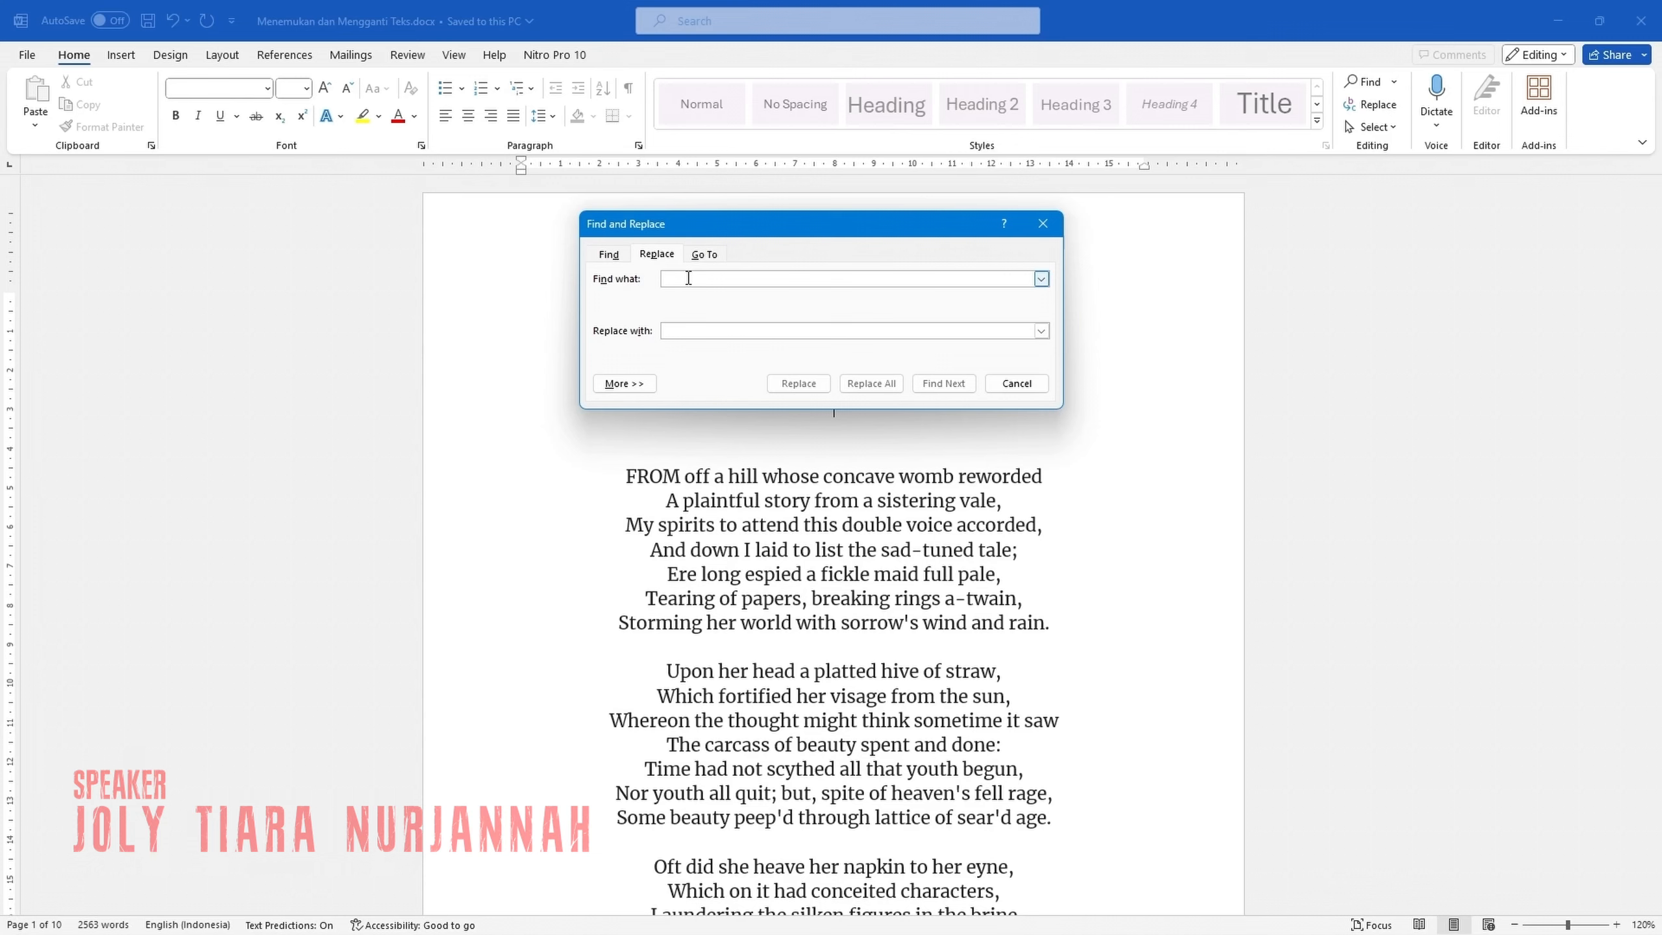
type("rewor")
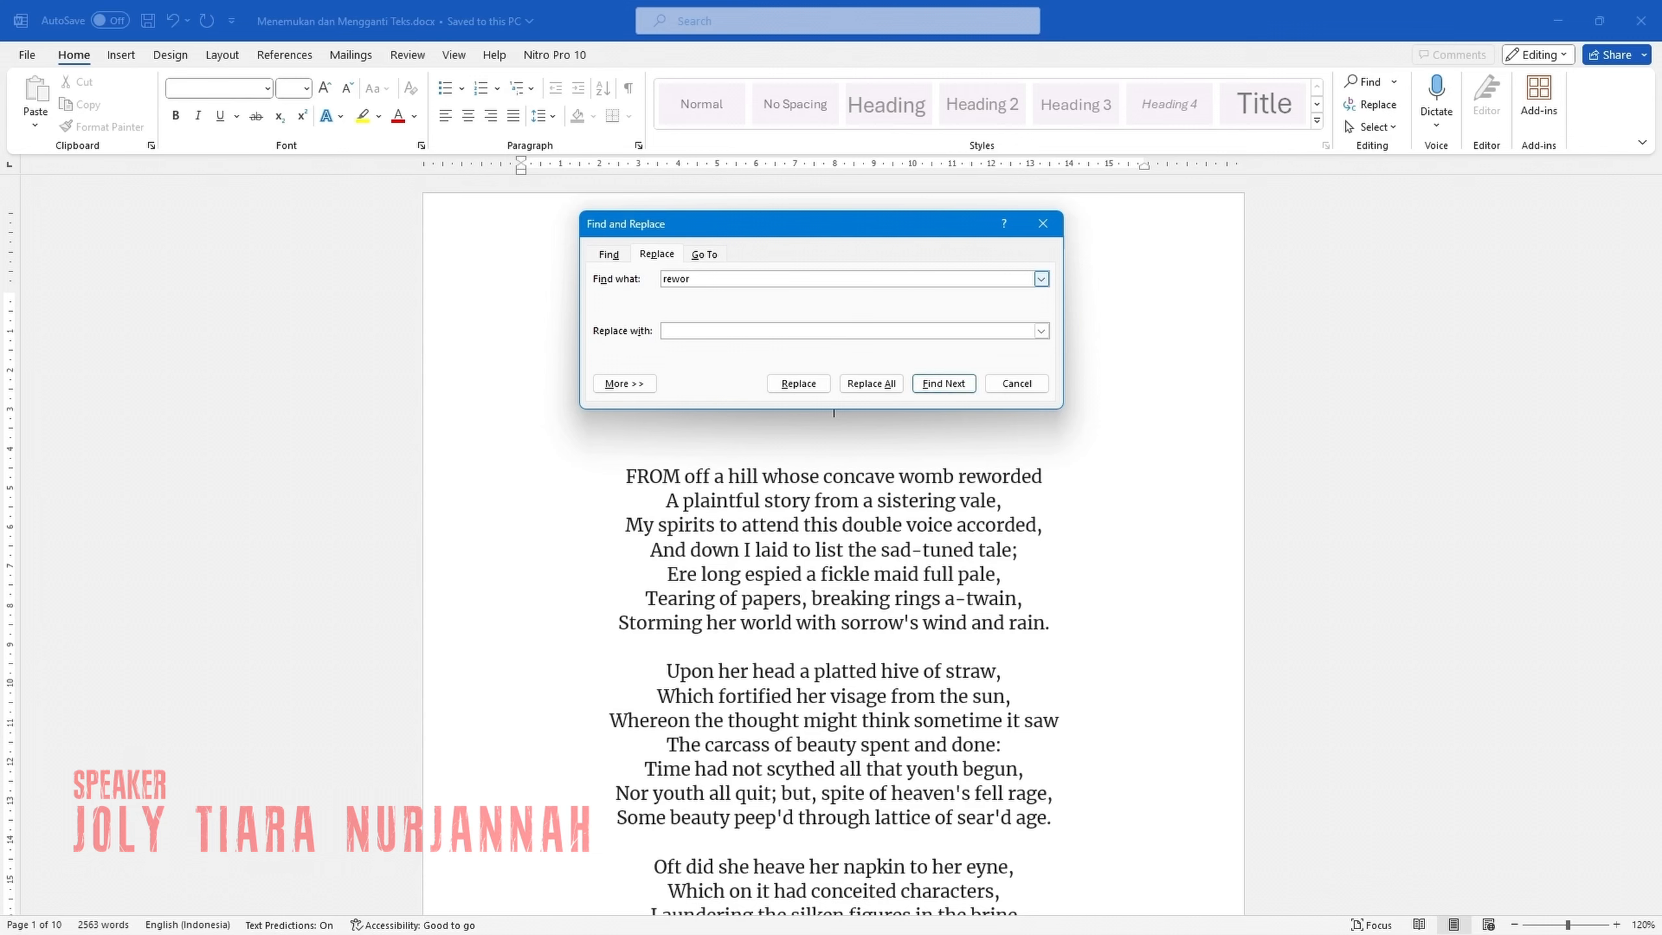
type("ded")
left_click(934, 387)
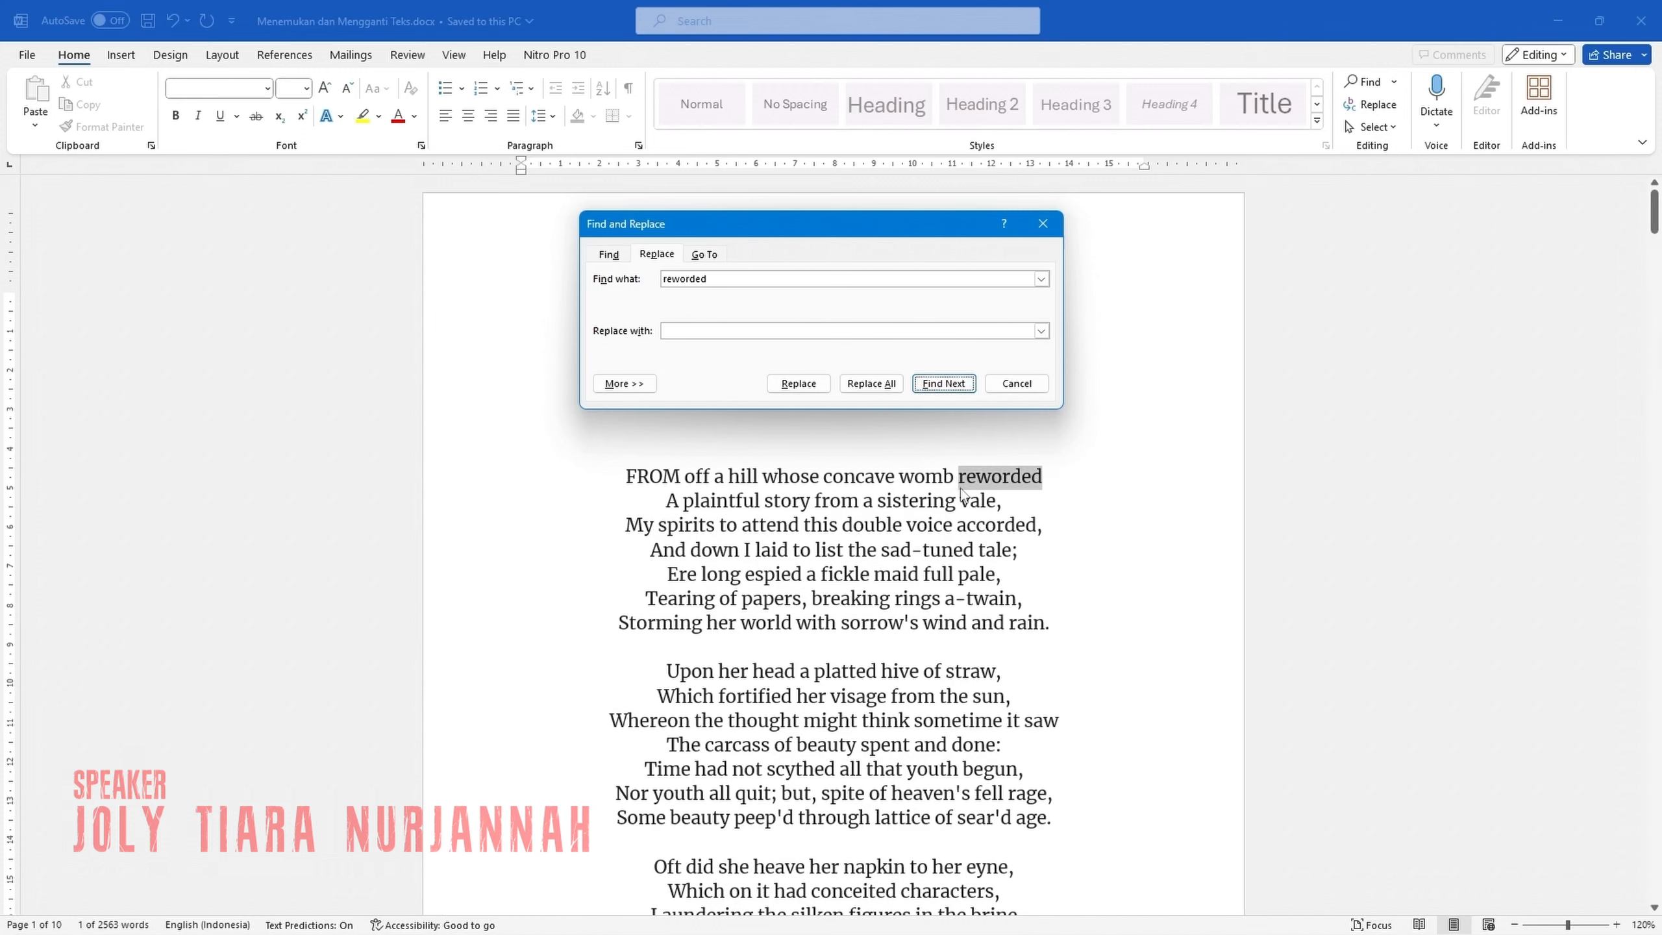
Replace the found word "reworded" in the poem's first line with "rewarded".
left_click(708, 336)
type("rewarded")
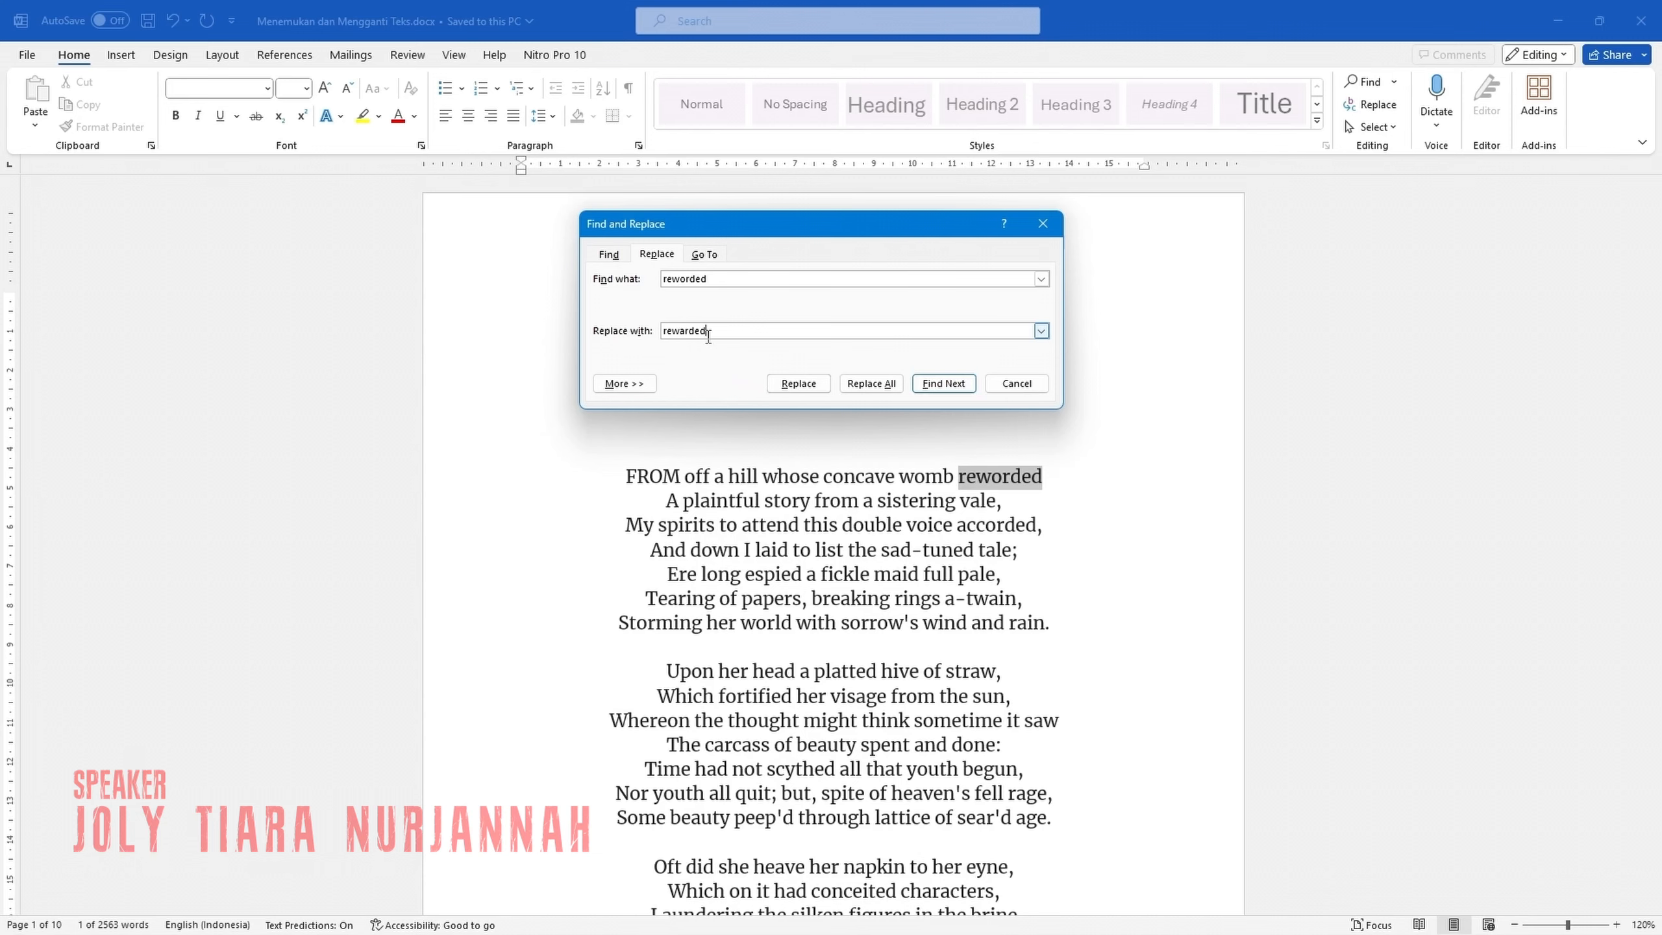
left_click(802, 385)
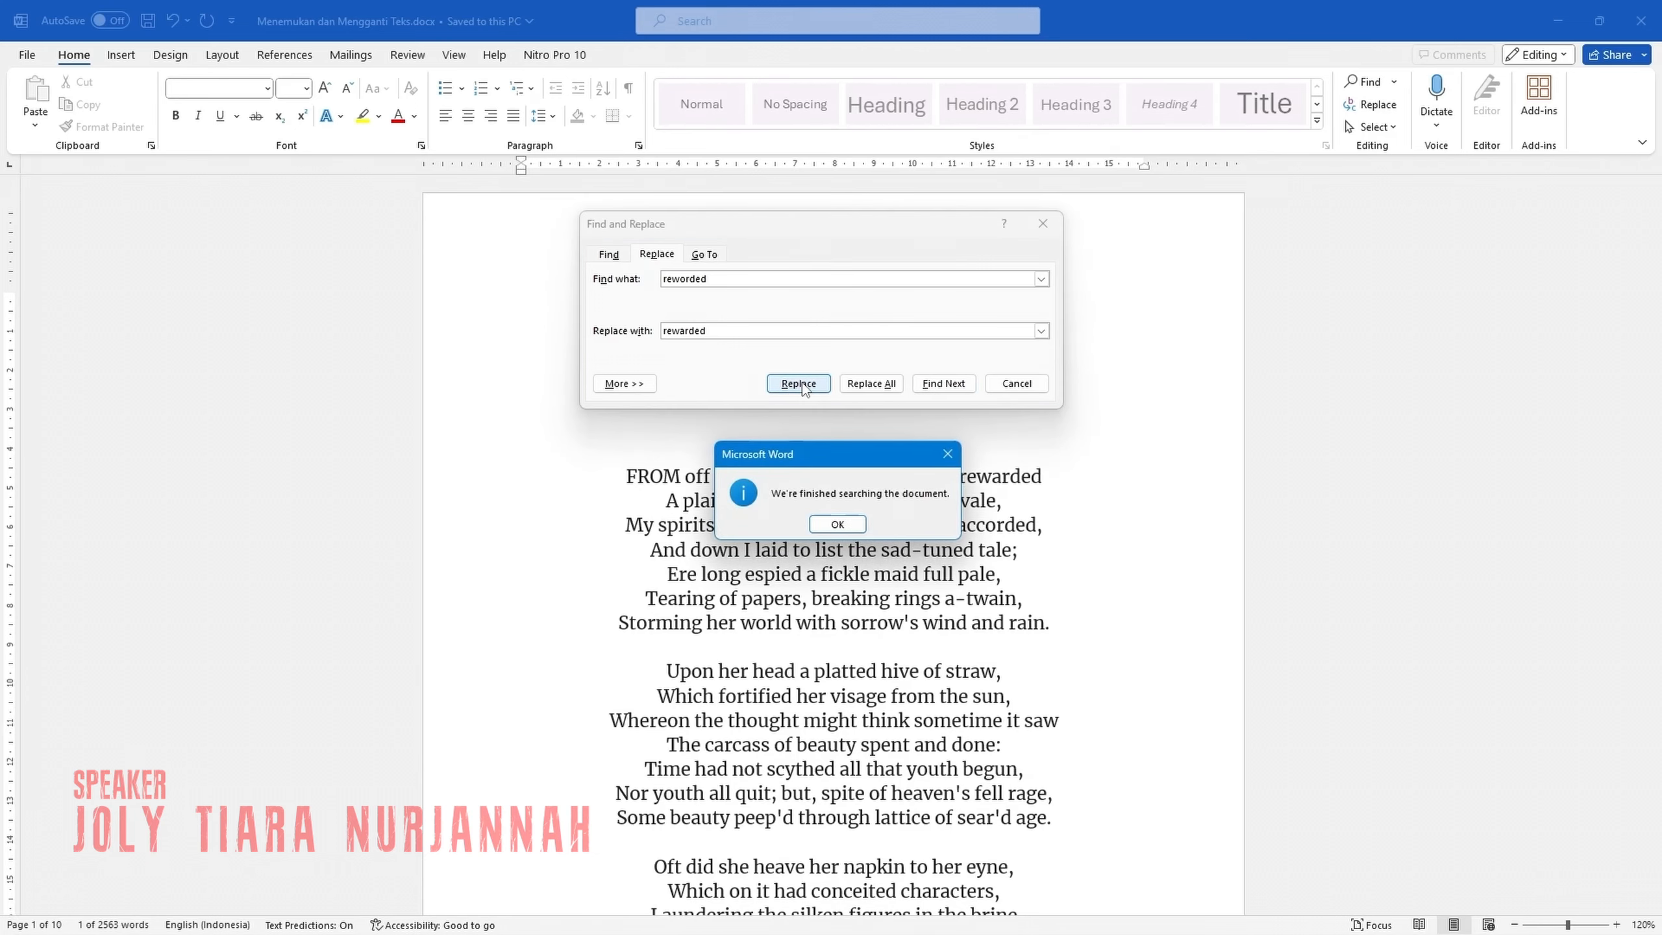
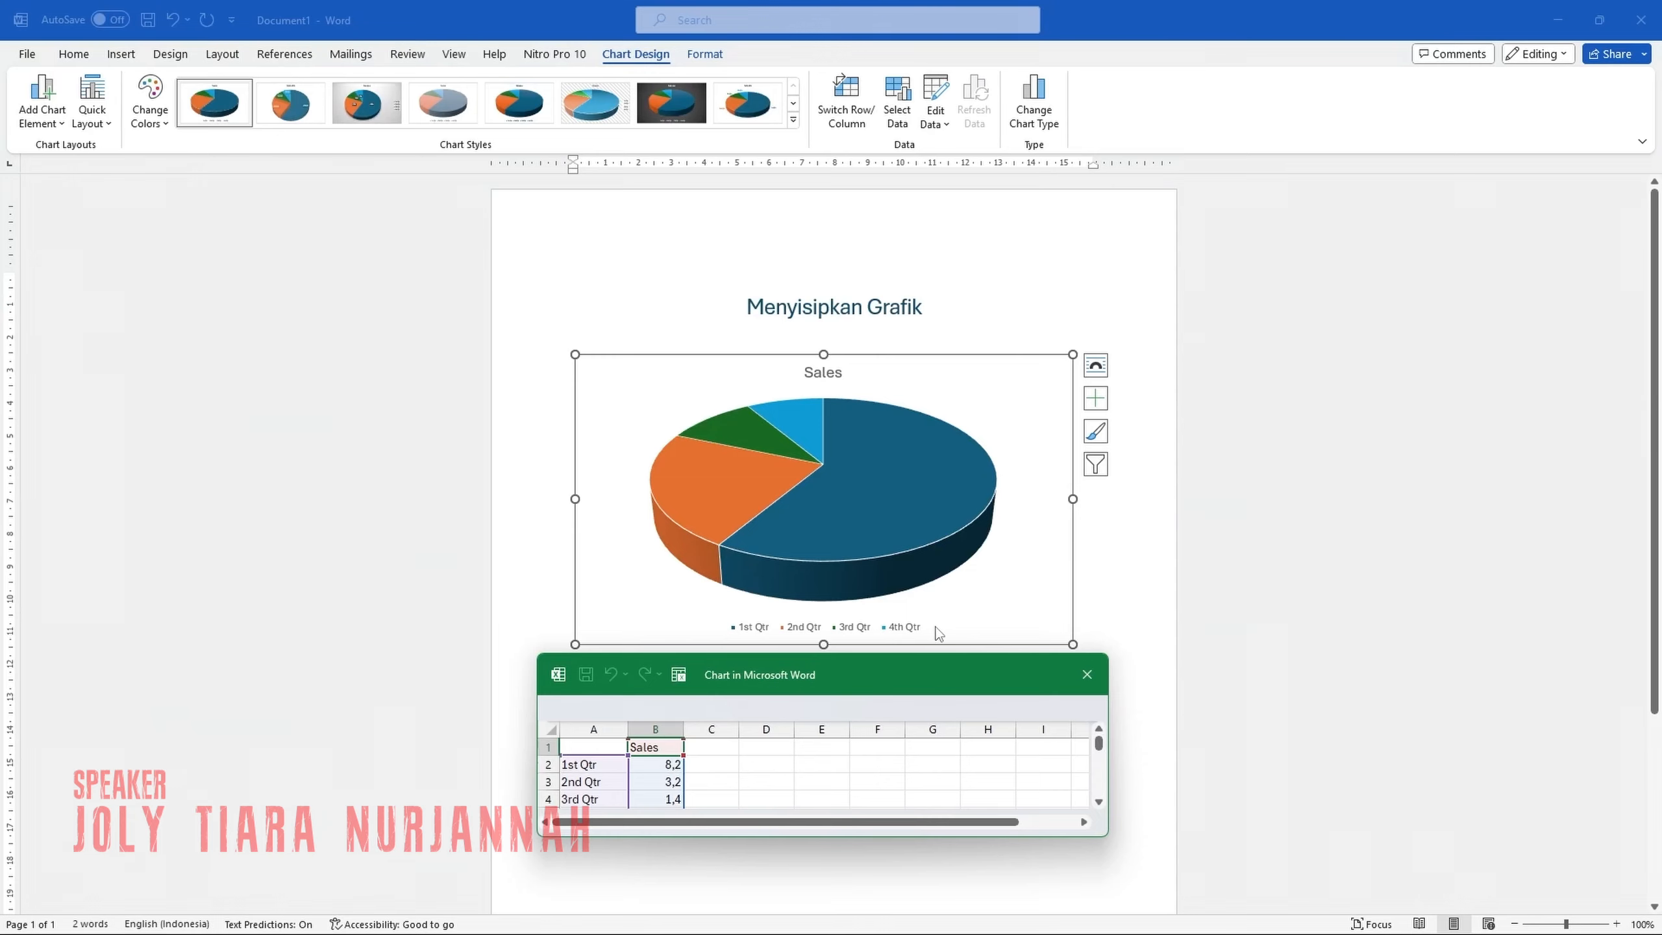
Enlarge the chart's data sheet to show all four quarters and move it clear of the pie chart.
left_click_drag(890, 674, 905, 247)
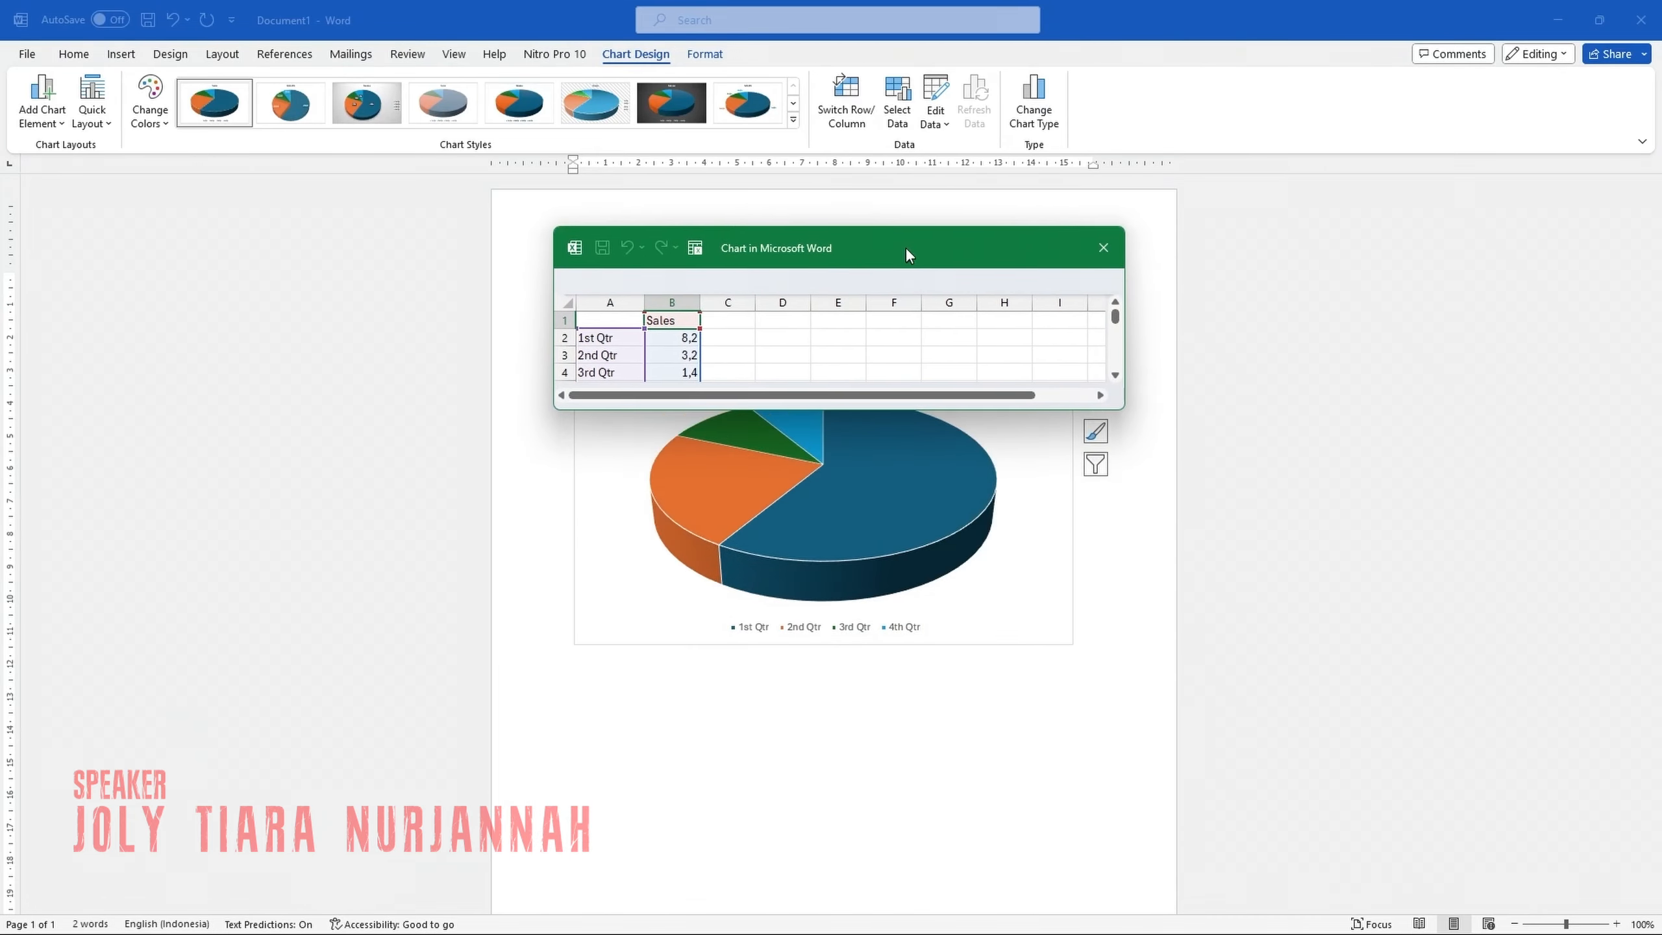
left_click_drag(861, 409, 857, 468)
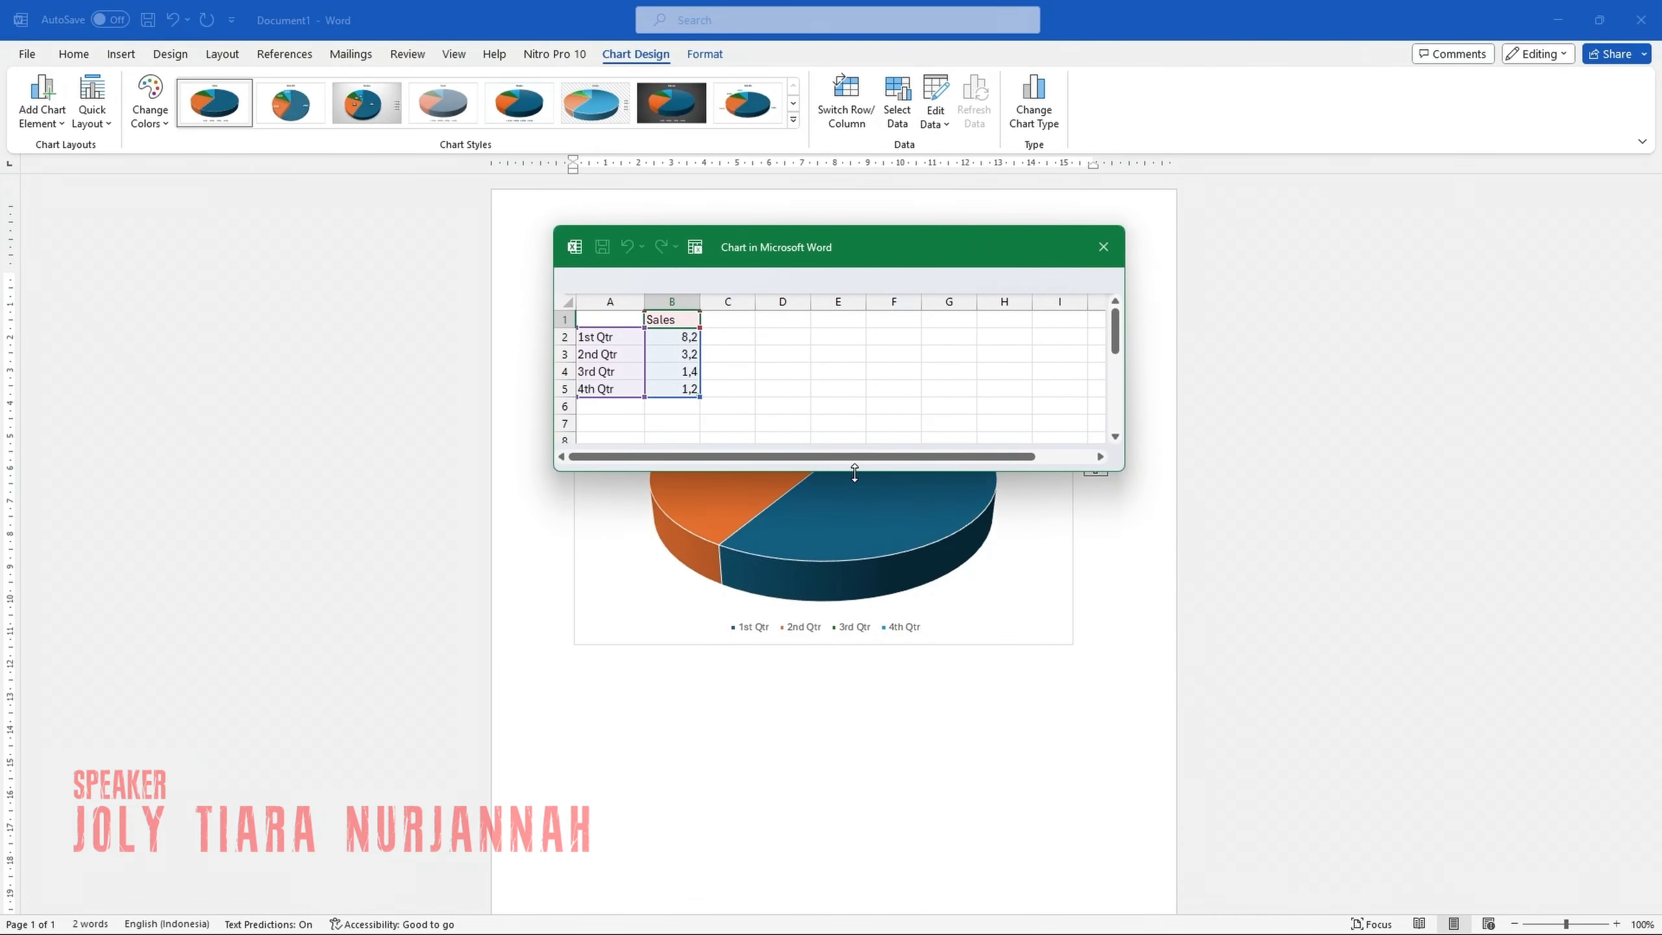
left_click_drag(855, 244, 847, 120)
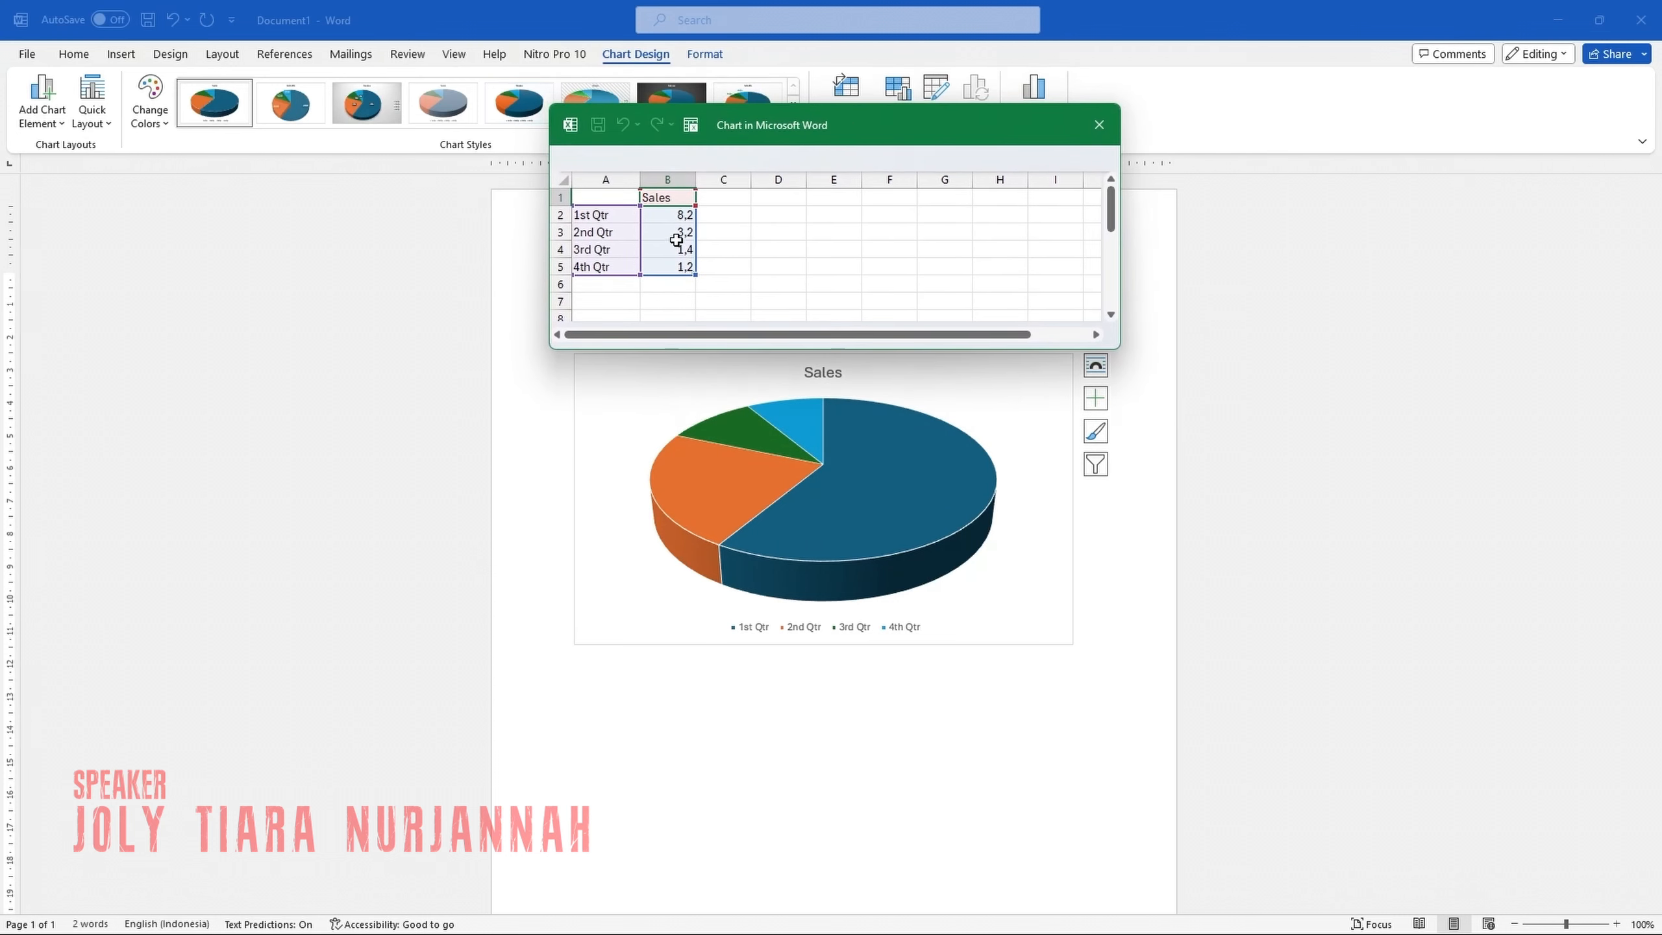
Set the 1st Qtr sales value to 9,2 in the pie chart's data sheet and close the sheet.
left_click(677, 236)
left_click(680, 215)
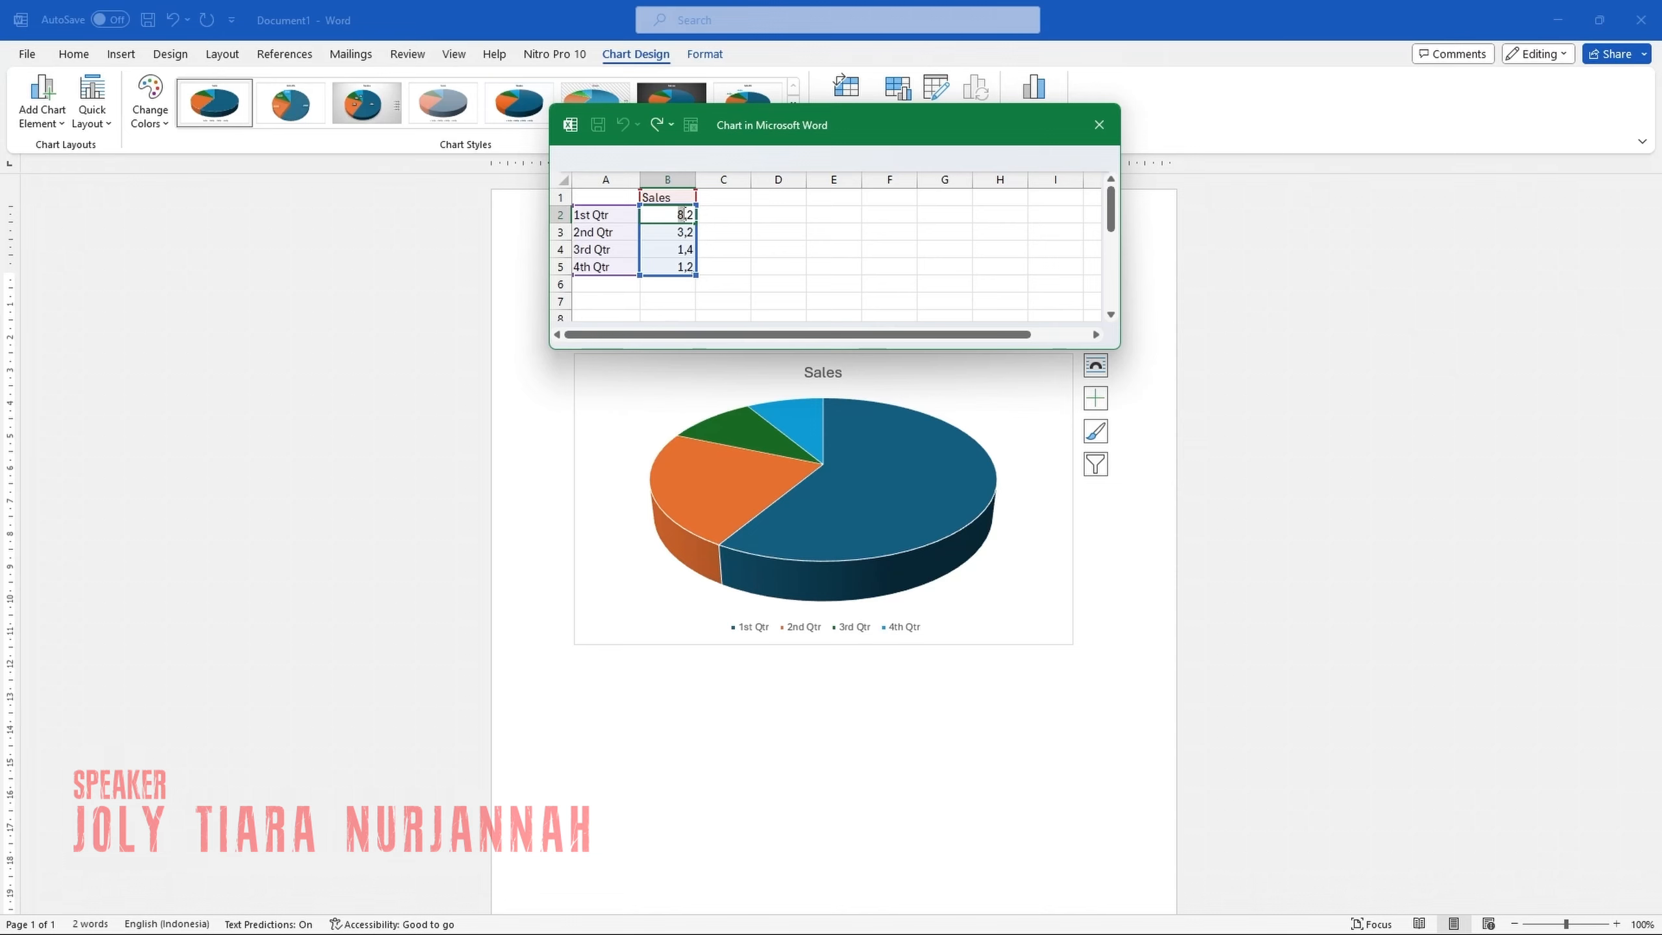
type("9")
left_click(725, 233)
left_click(683, 216)
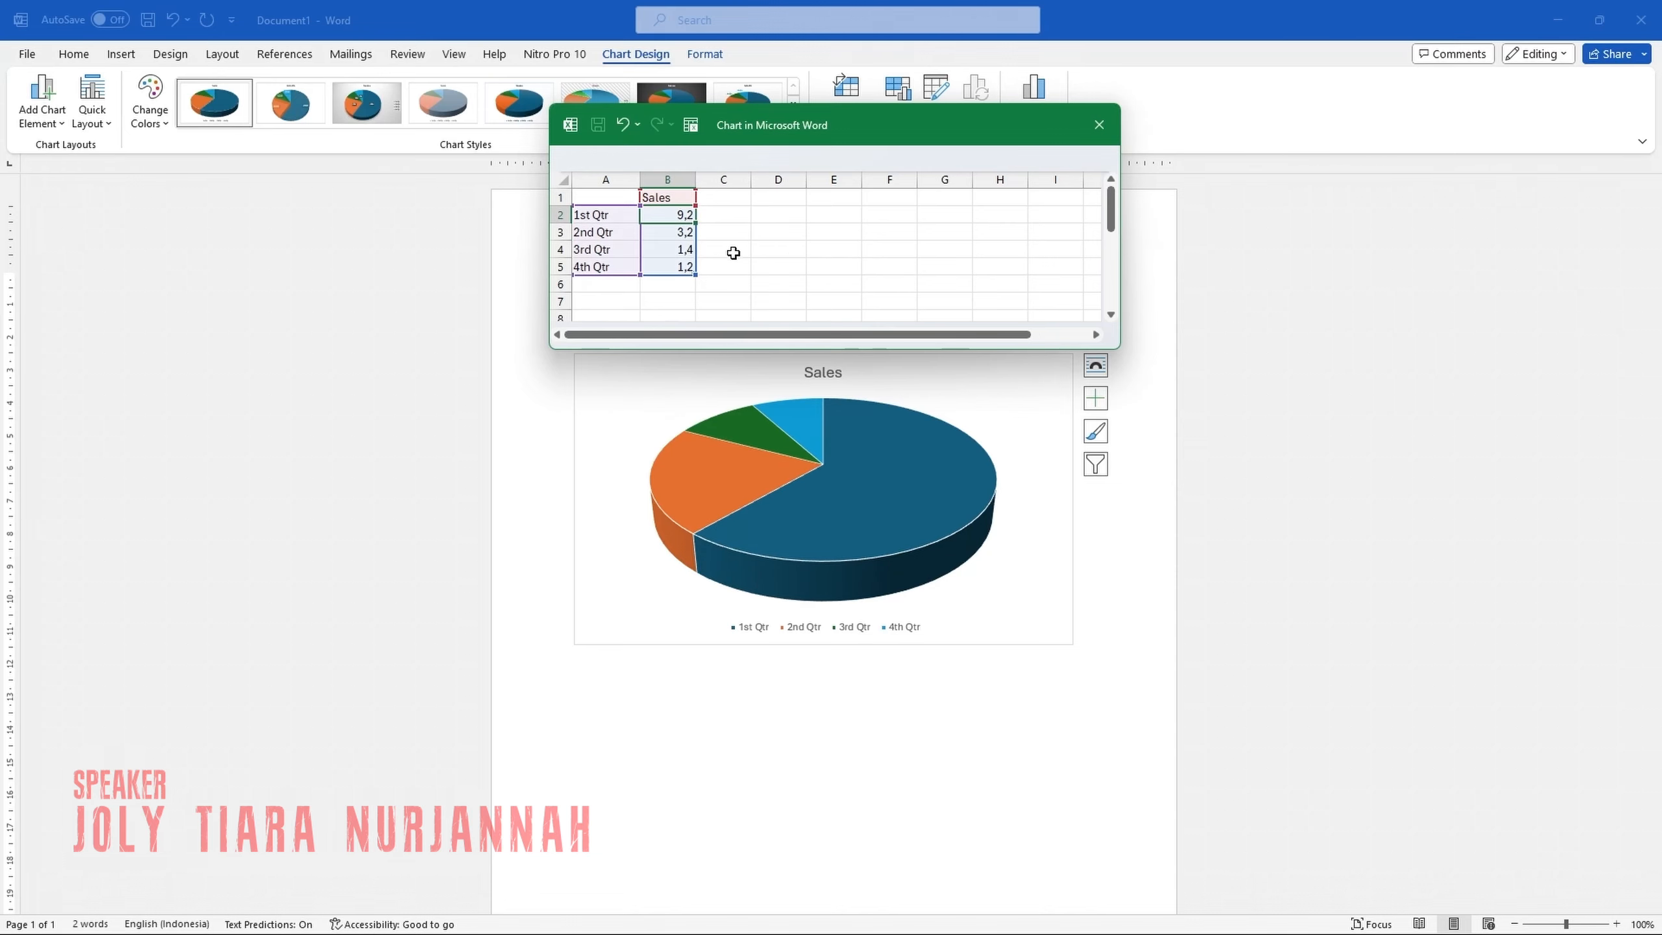
left_click(1100, 125)
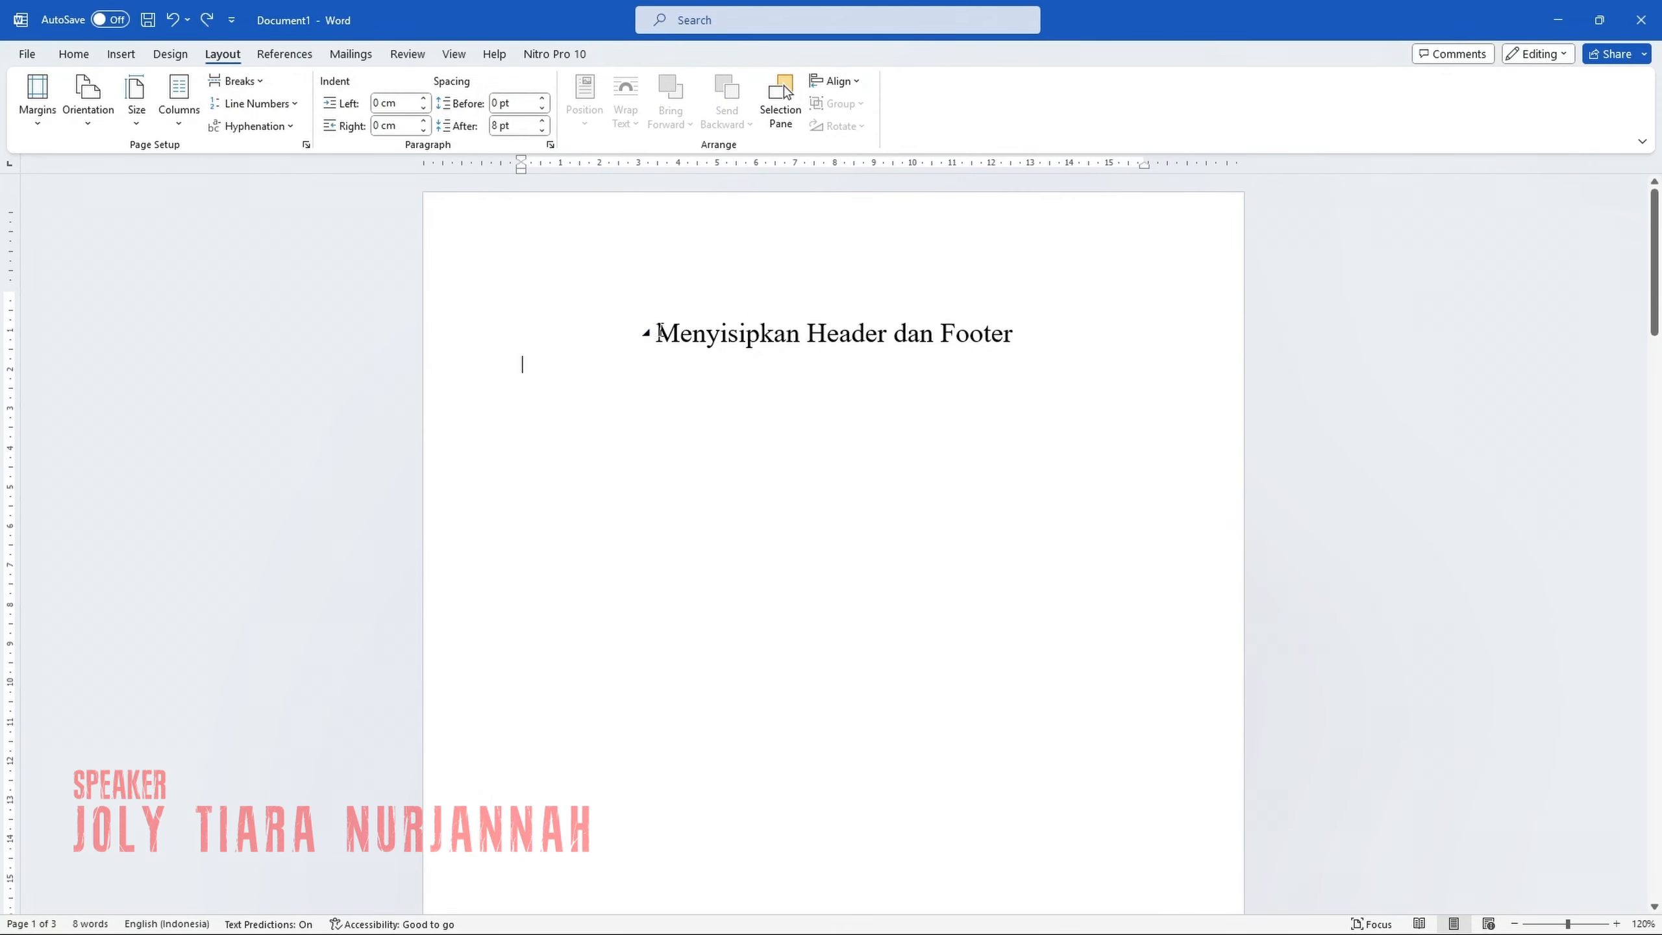
Insert a centred page number in the footer of the header-and-footer document and return to the body text.
left_click_drag(659, 331, 995, 335)
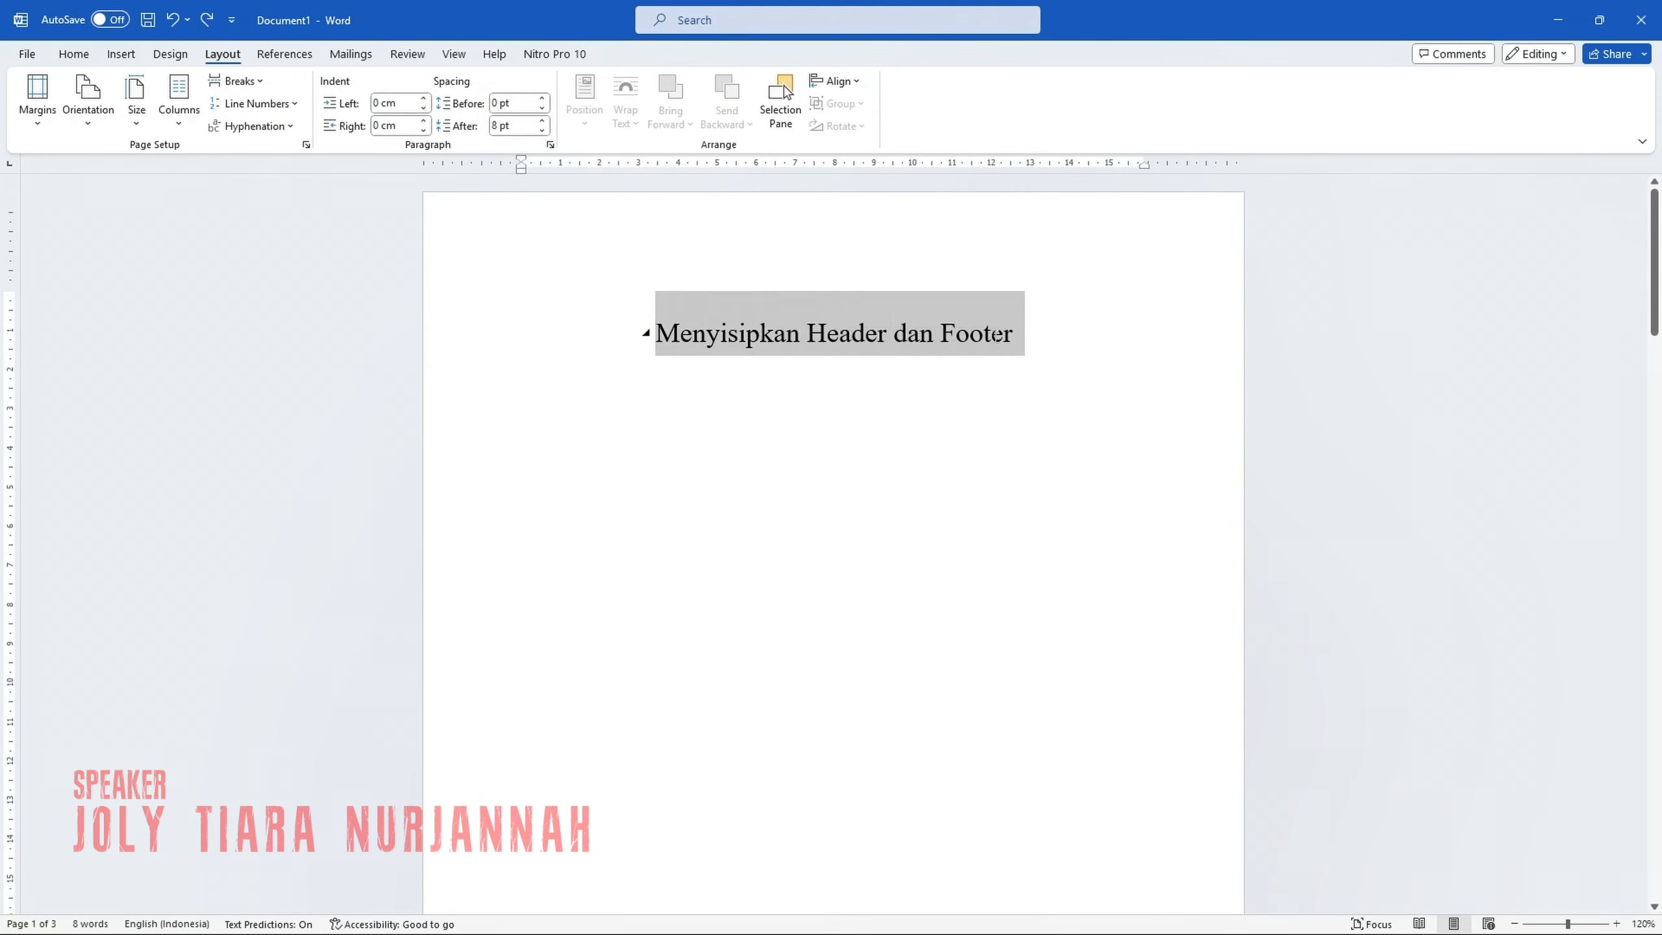
left_click(1014, 538)
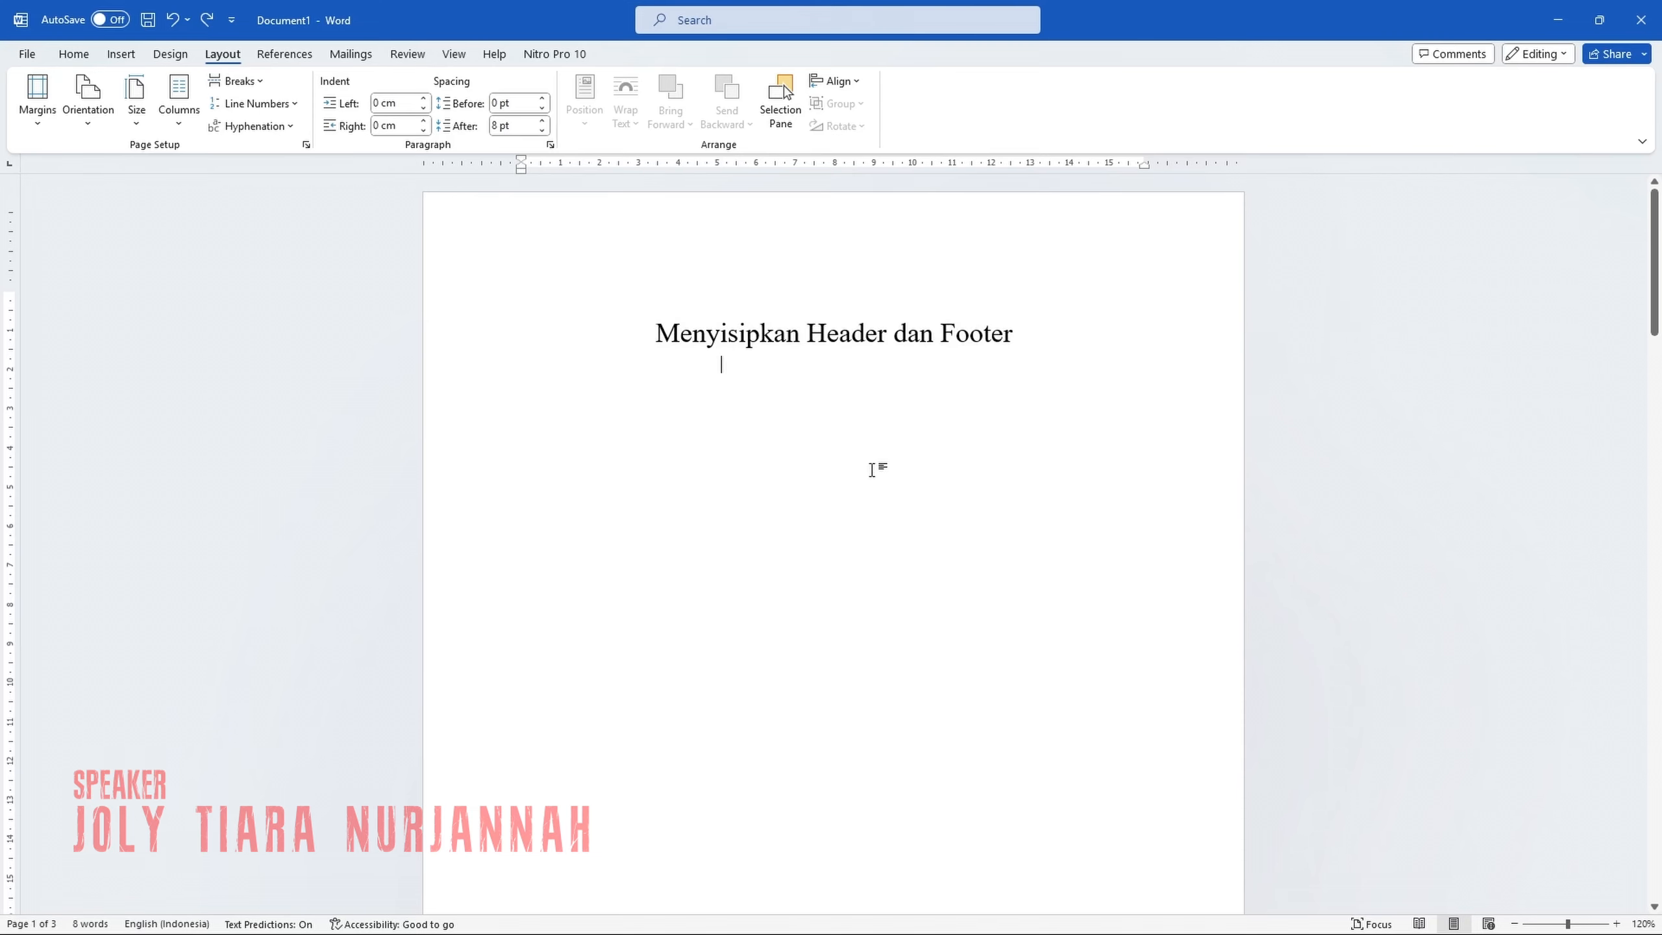
left_click(123, 57)
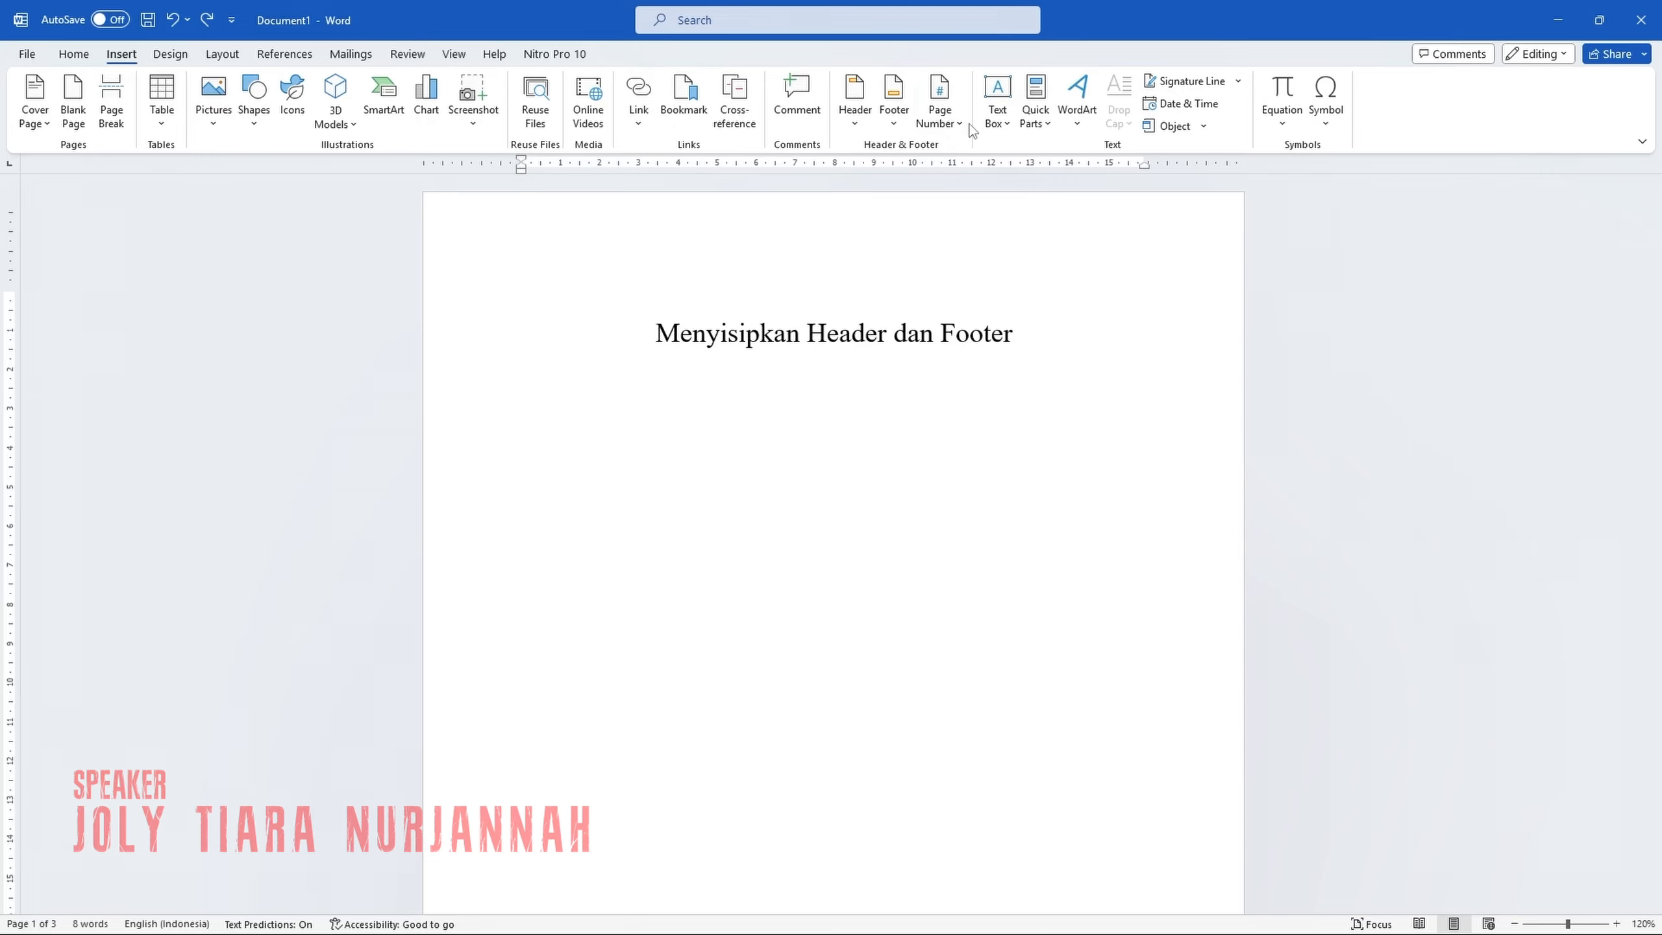
left_click(894, 105)
left_click(1046, 471)
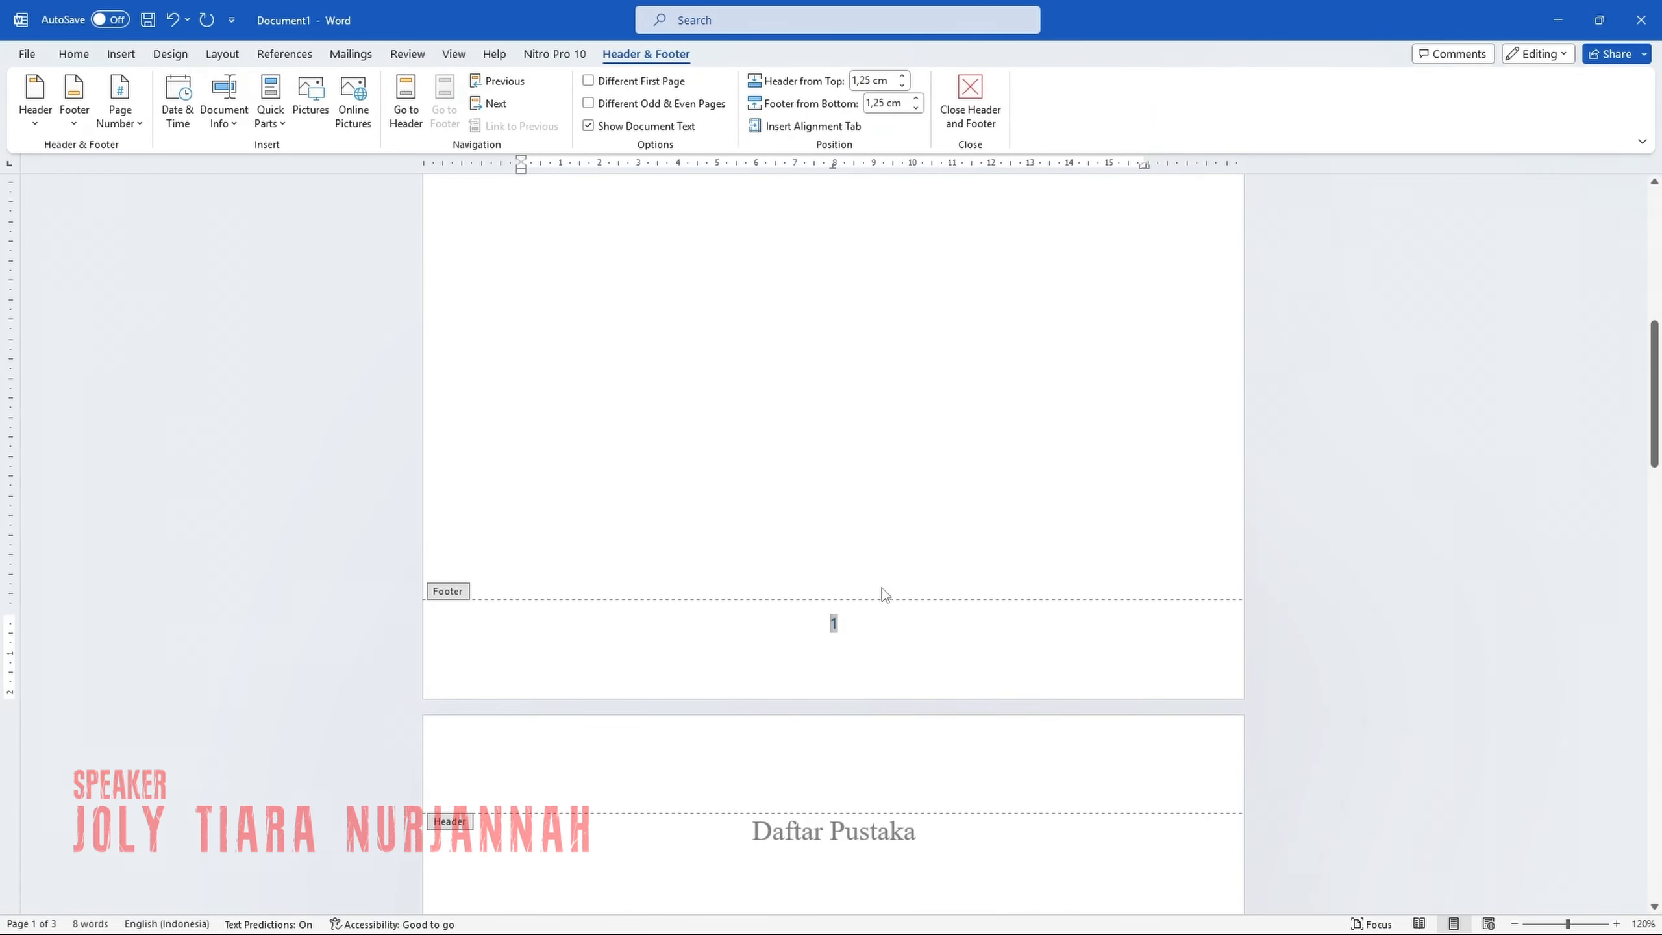
double_click(880, 563)
Insert a Next Page section break directly before the "Daftar Pustaka" heading.
scroll(879, 556, "down", 5)
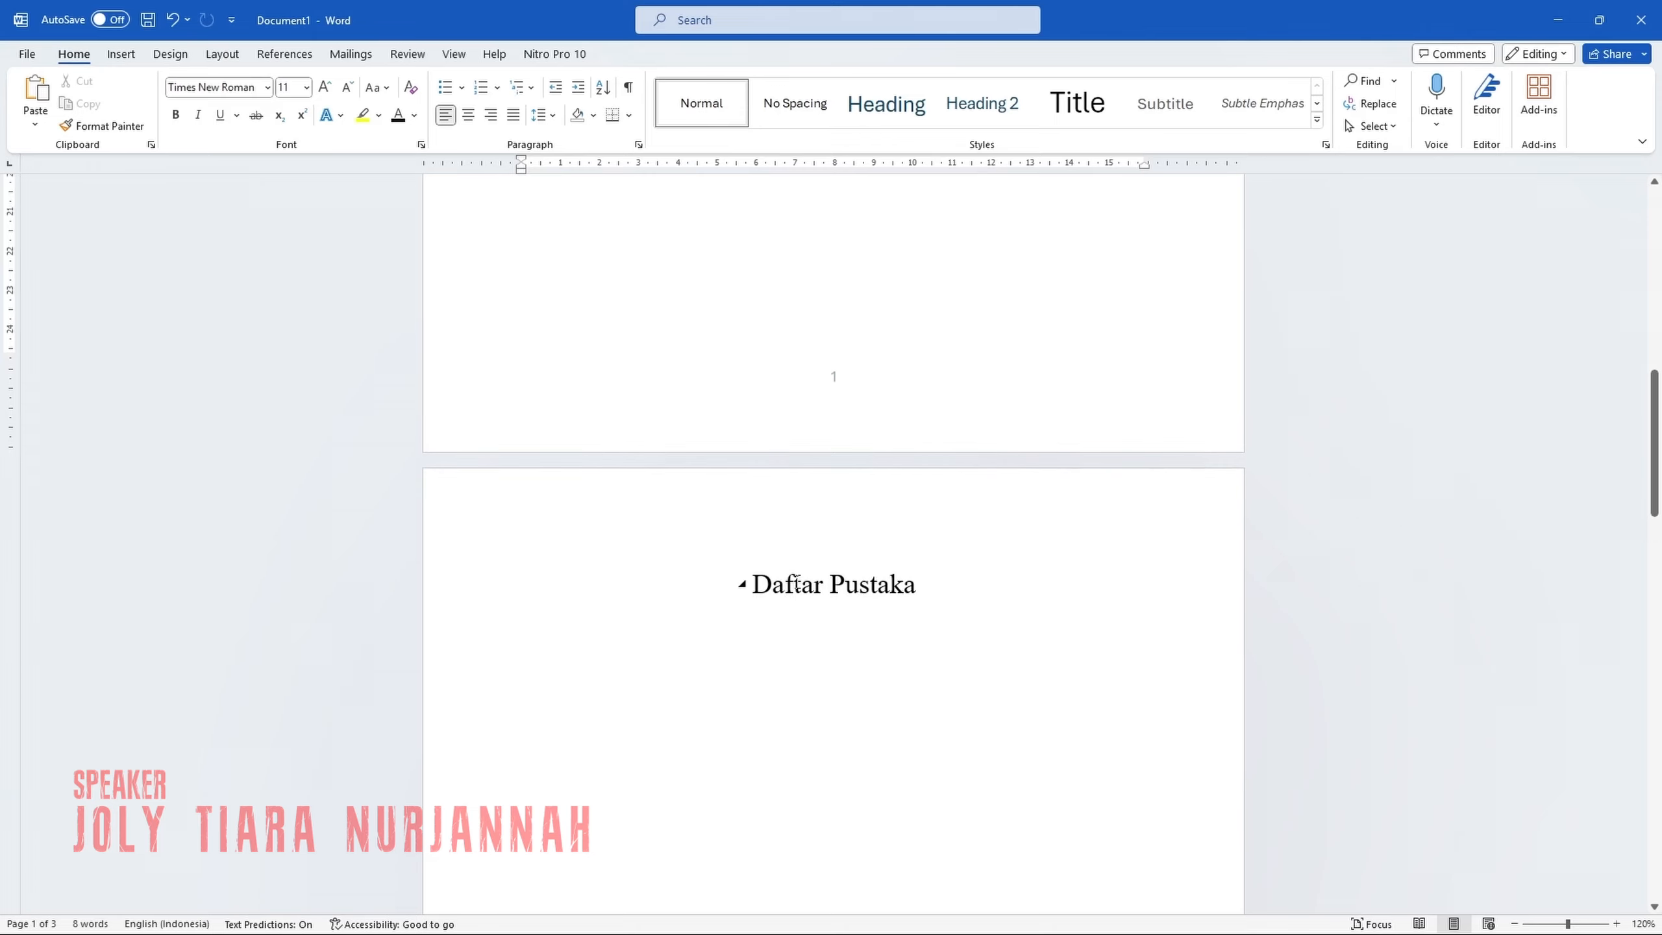
left_click(690, 583)
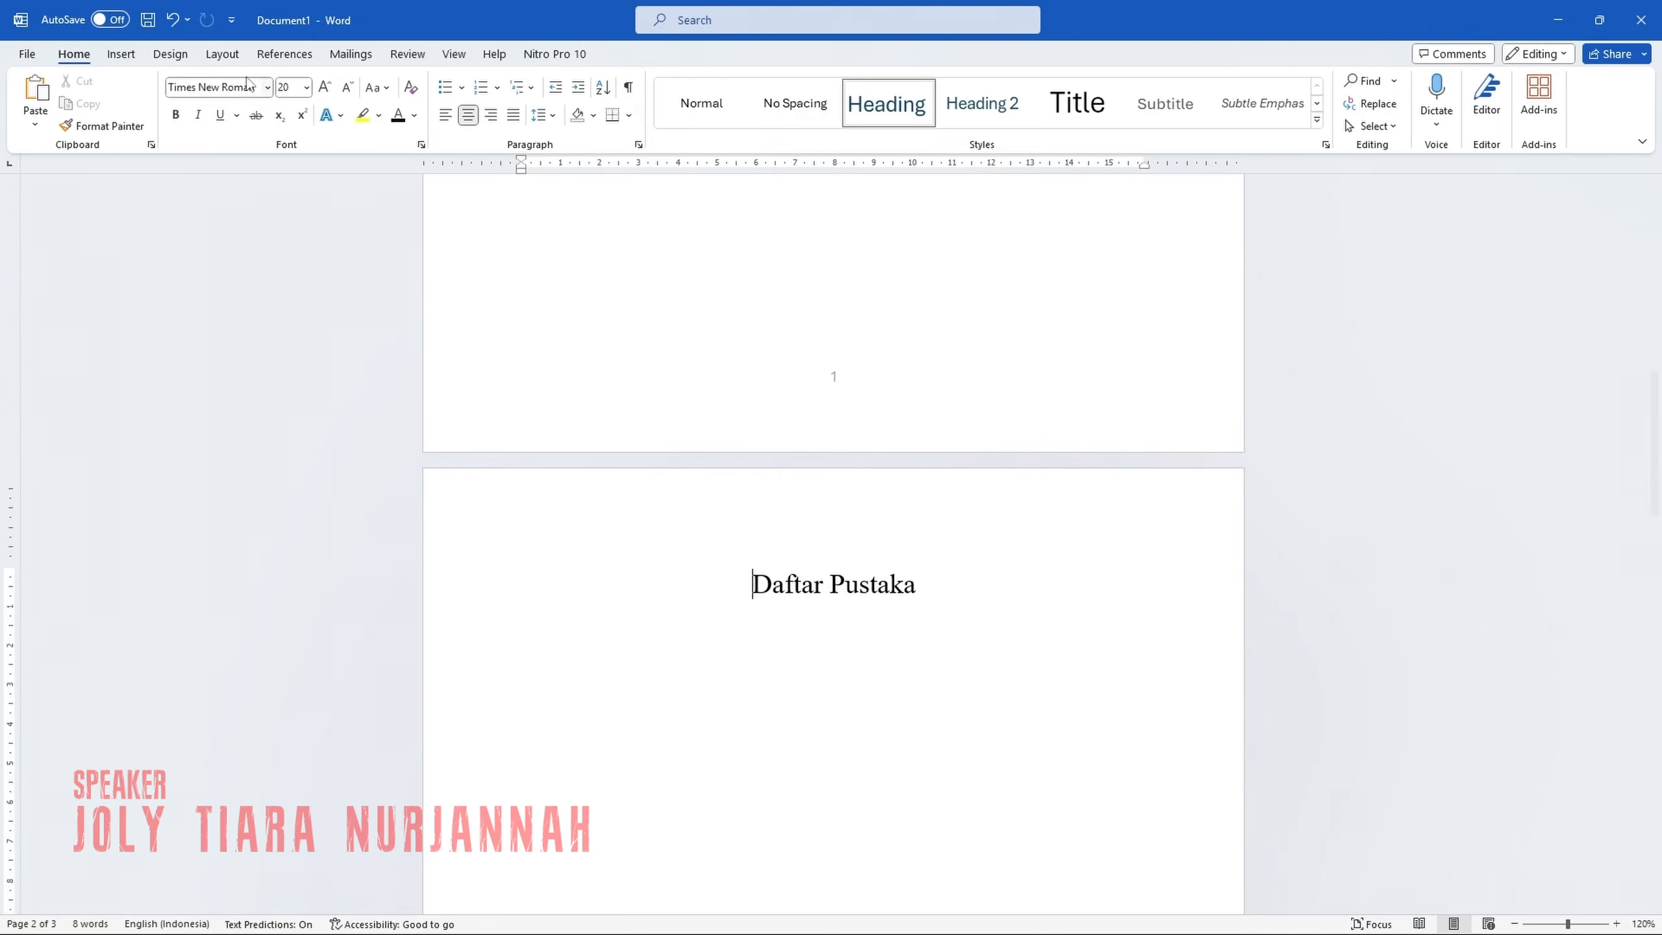
left_click(222, 55)
left_click(237, 81)
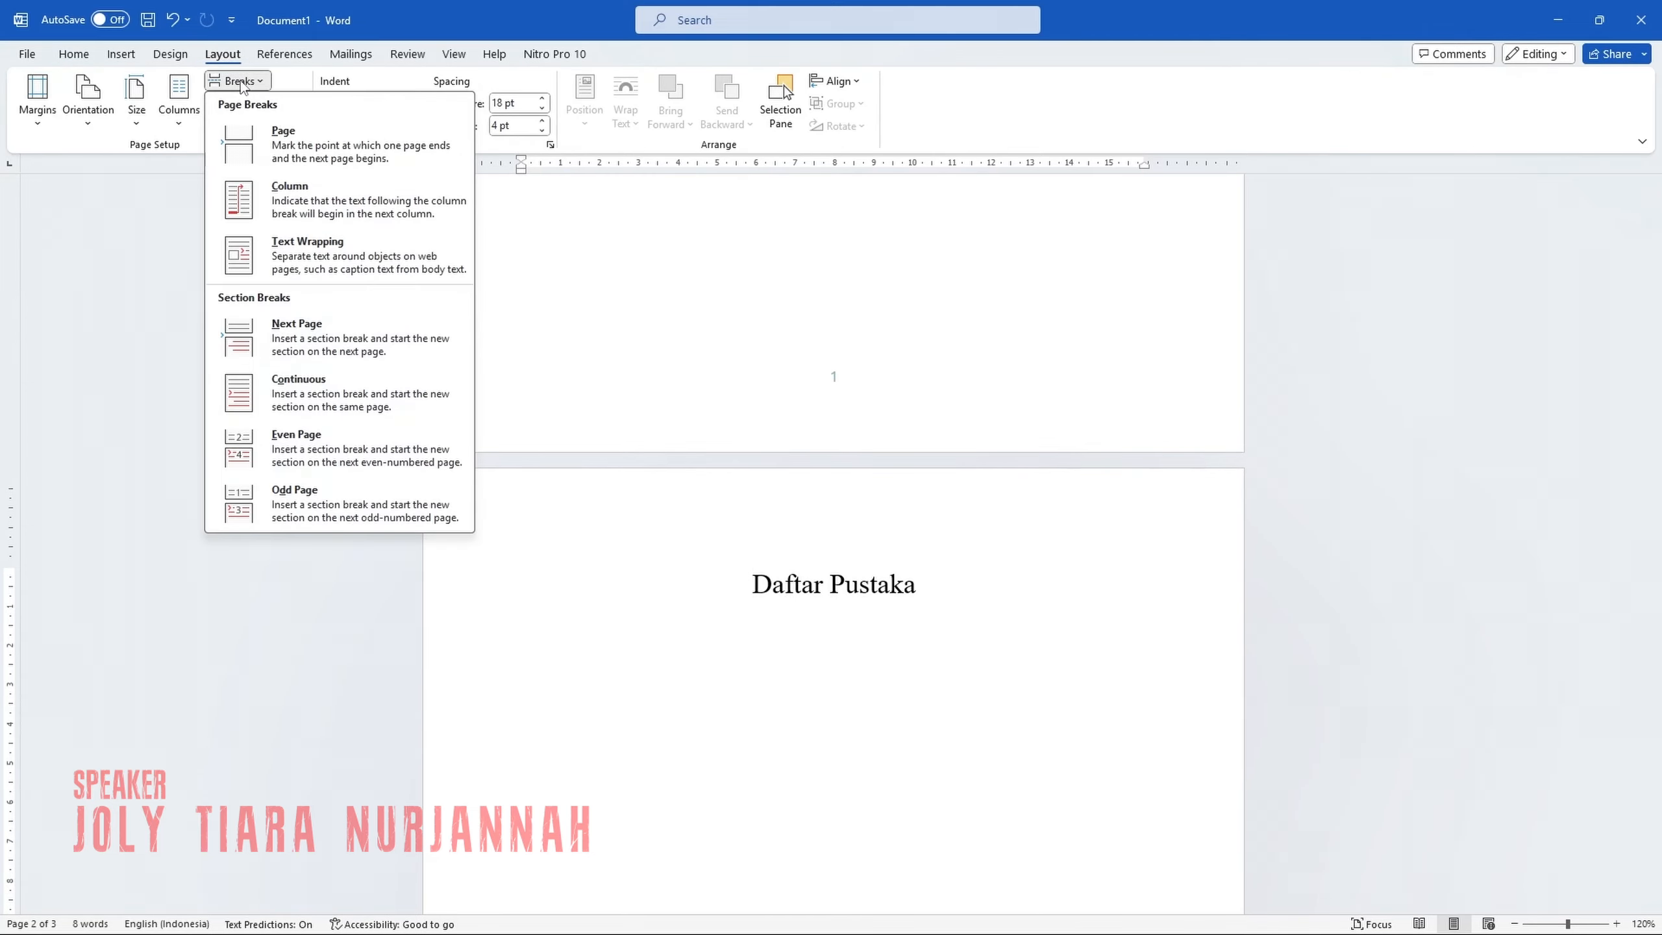
left_click(298, 330)
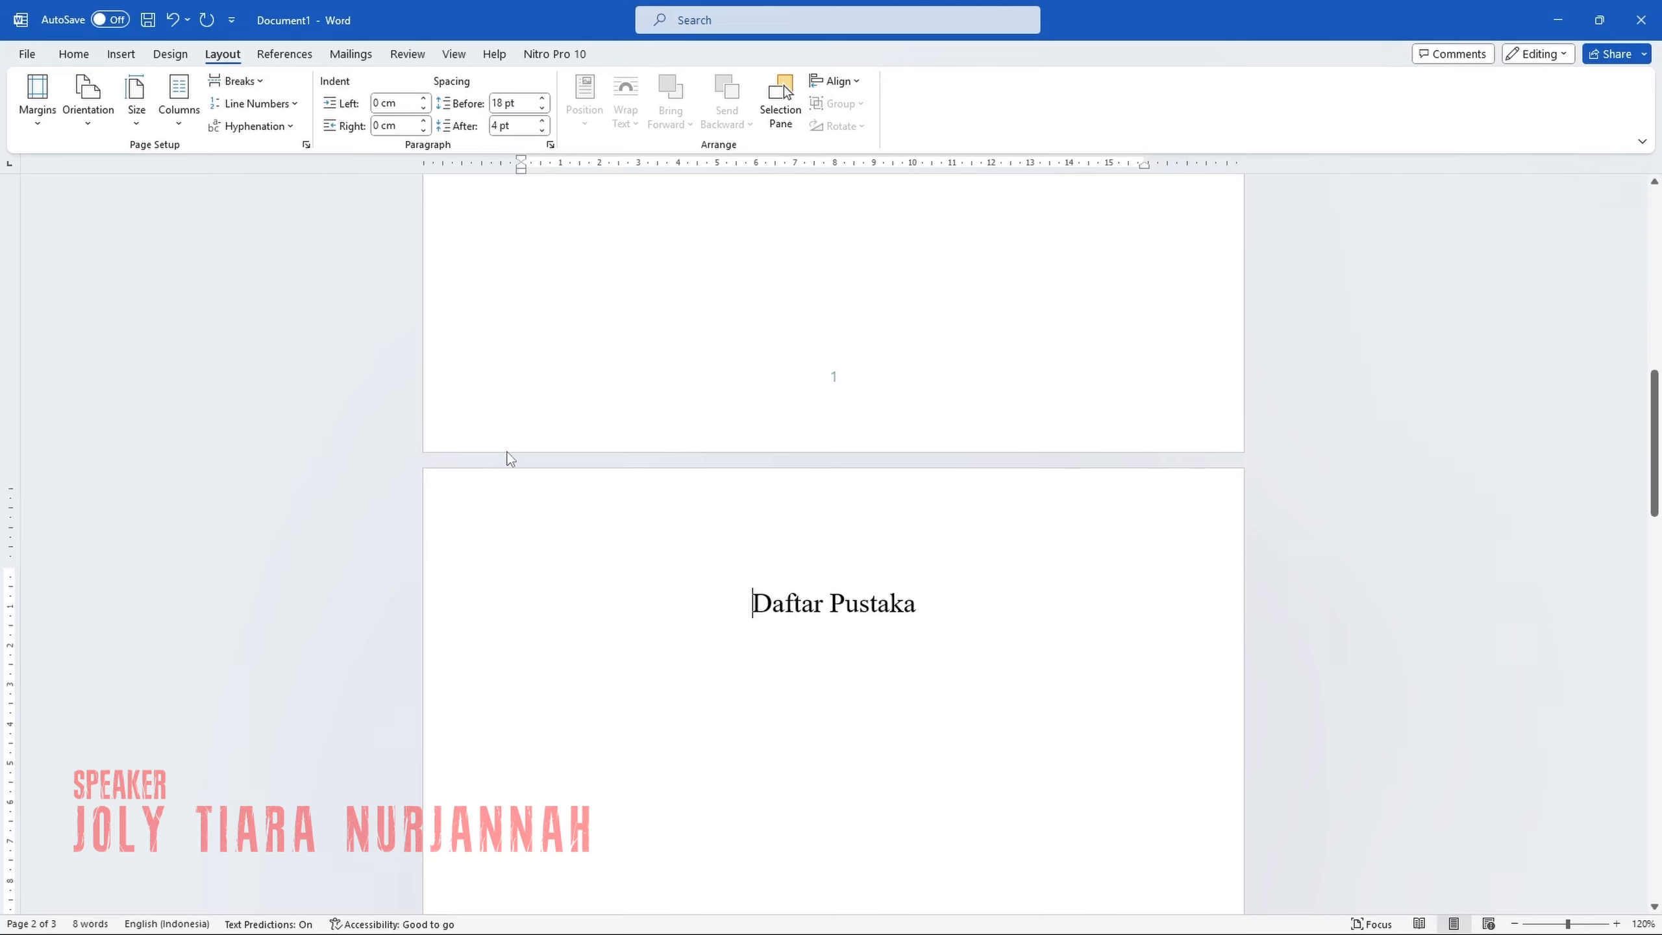
Format the page number in the "Daftar Pustaka" page's footer as i, ii, iii, starting at i, and leave the footer.
scroll(736, 600, "down", 1)
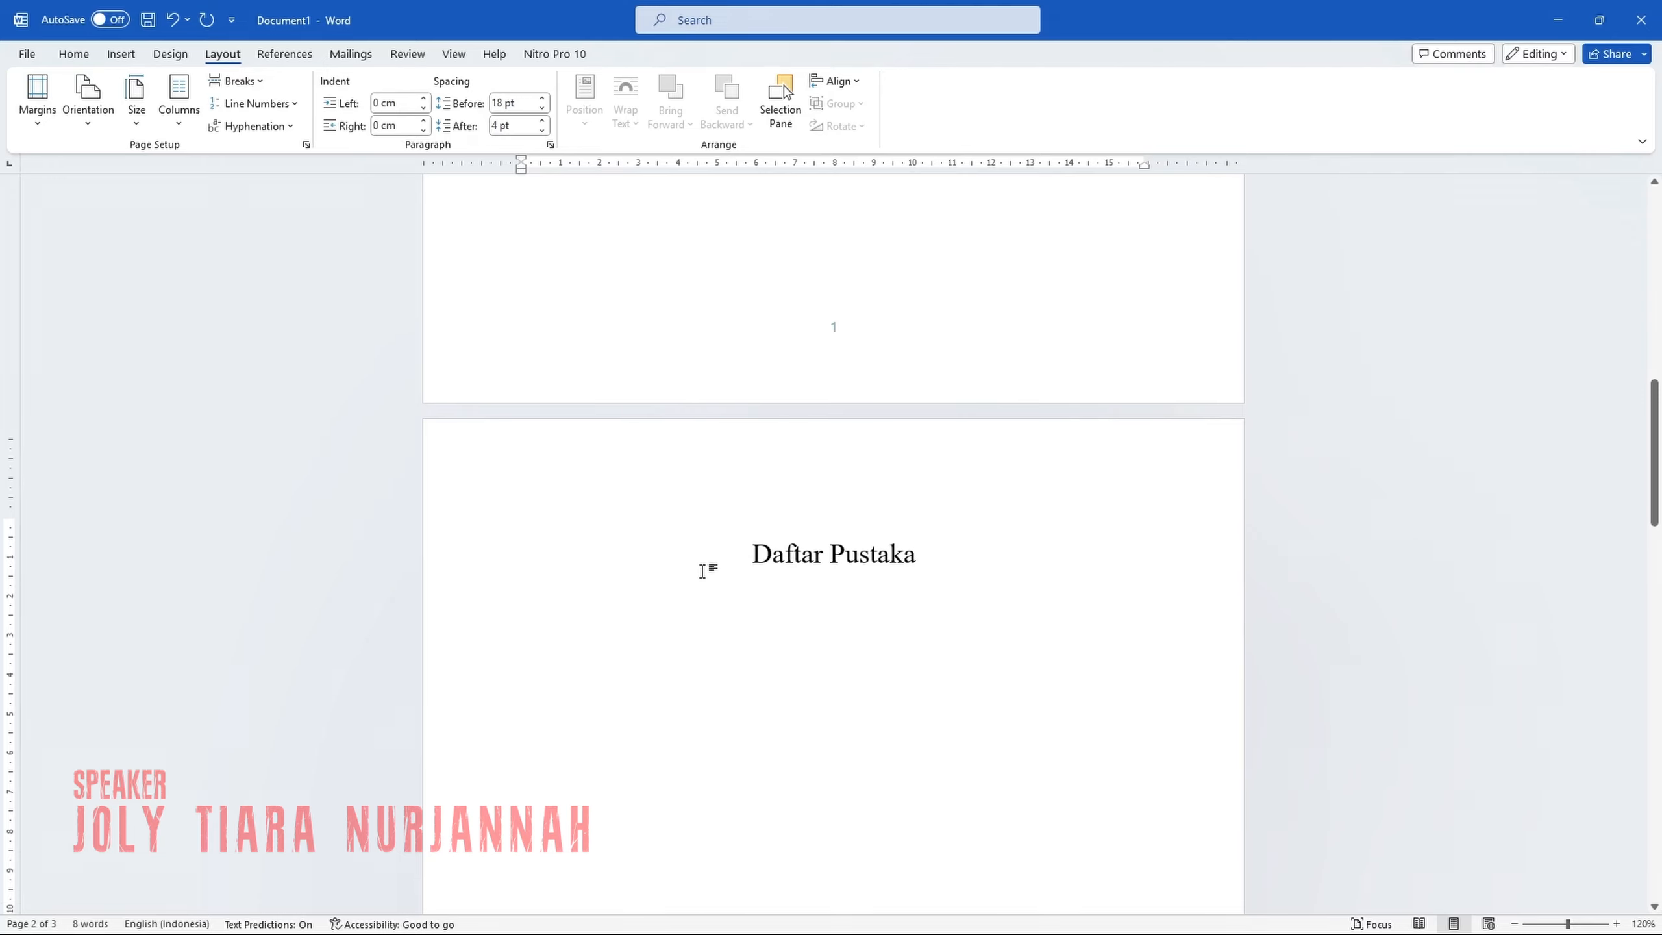
scroll(747, 580, "down", 10)
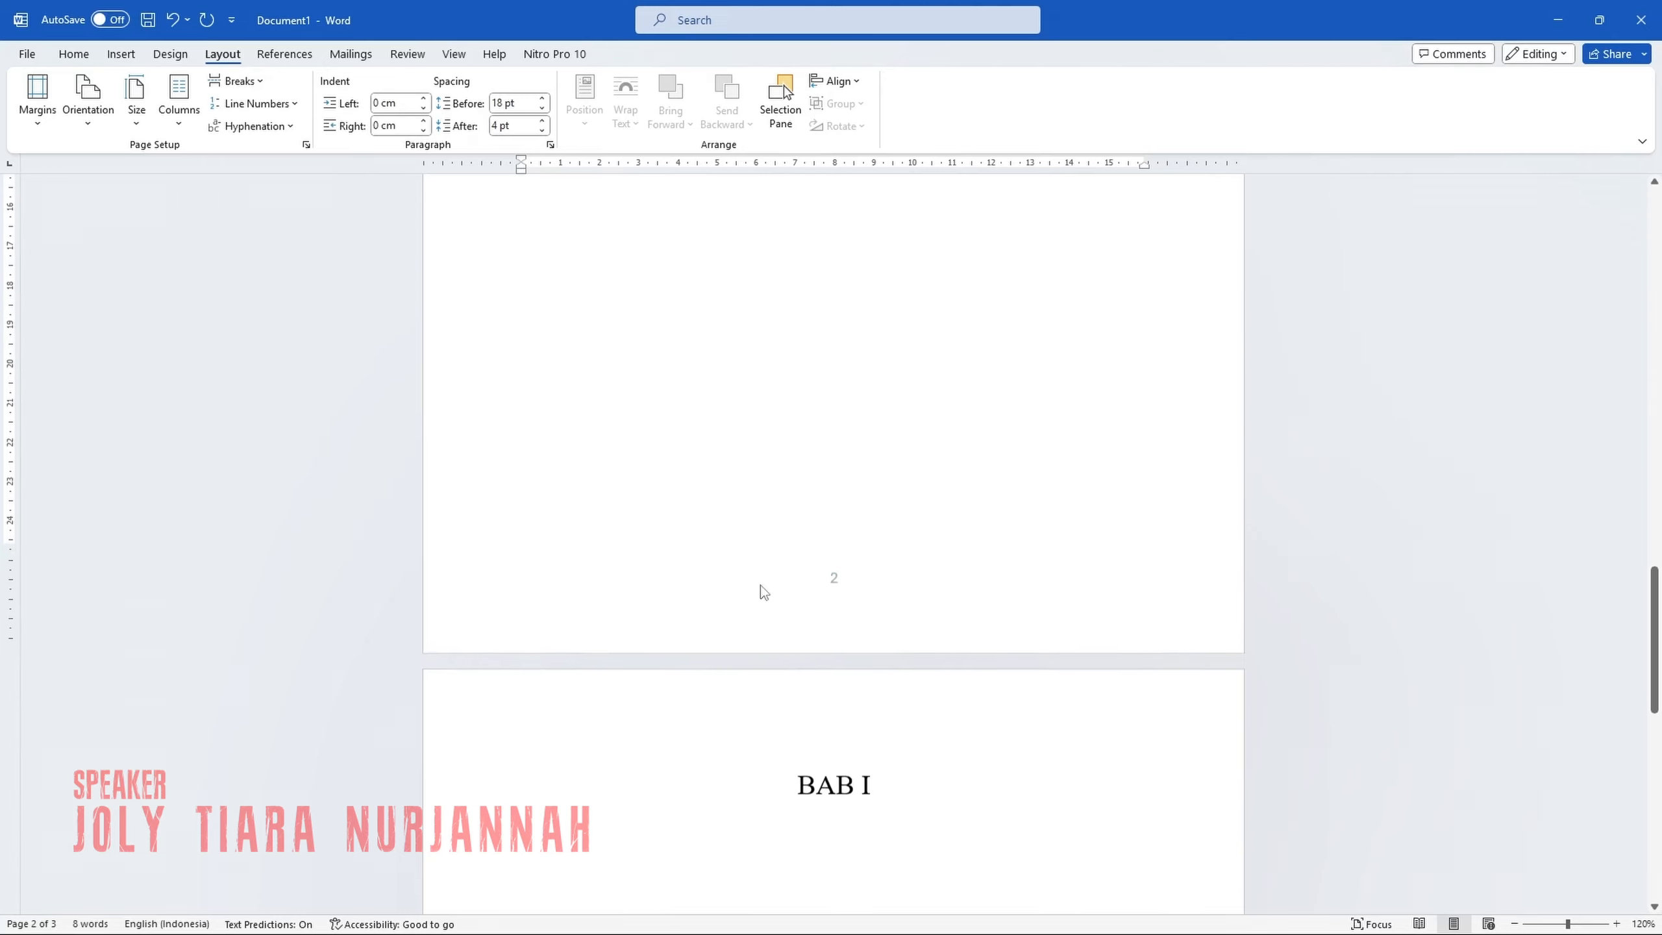
double_click(840, 591)
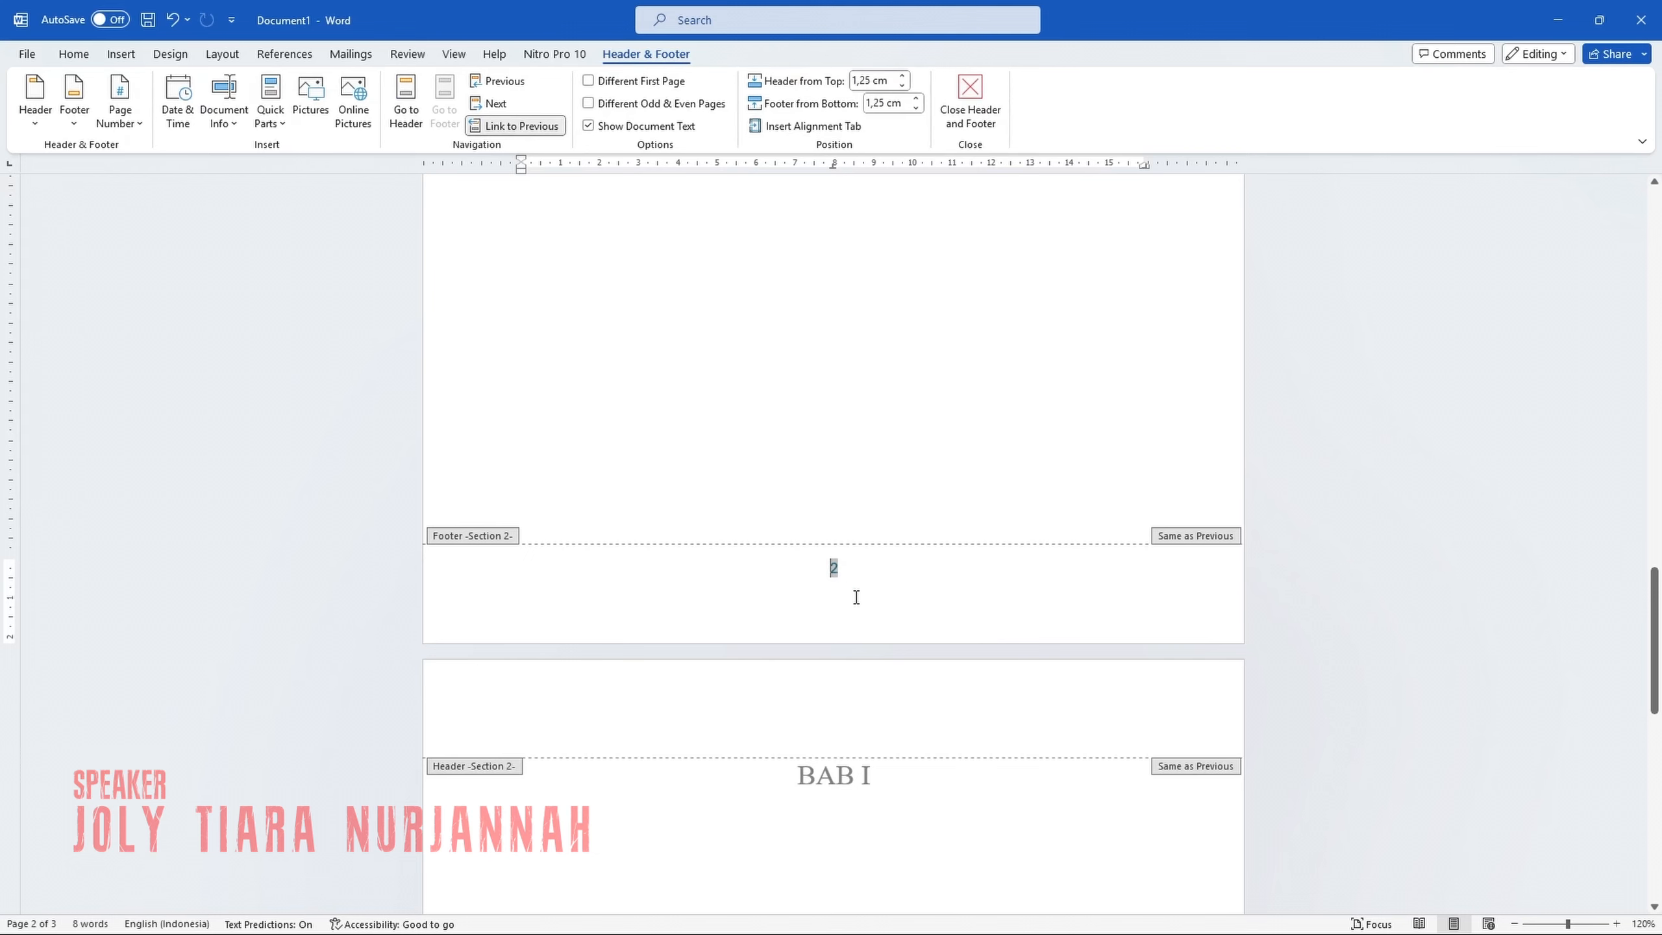
left_click(129, 113)
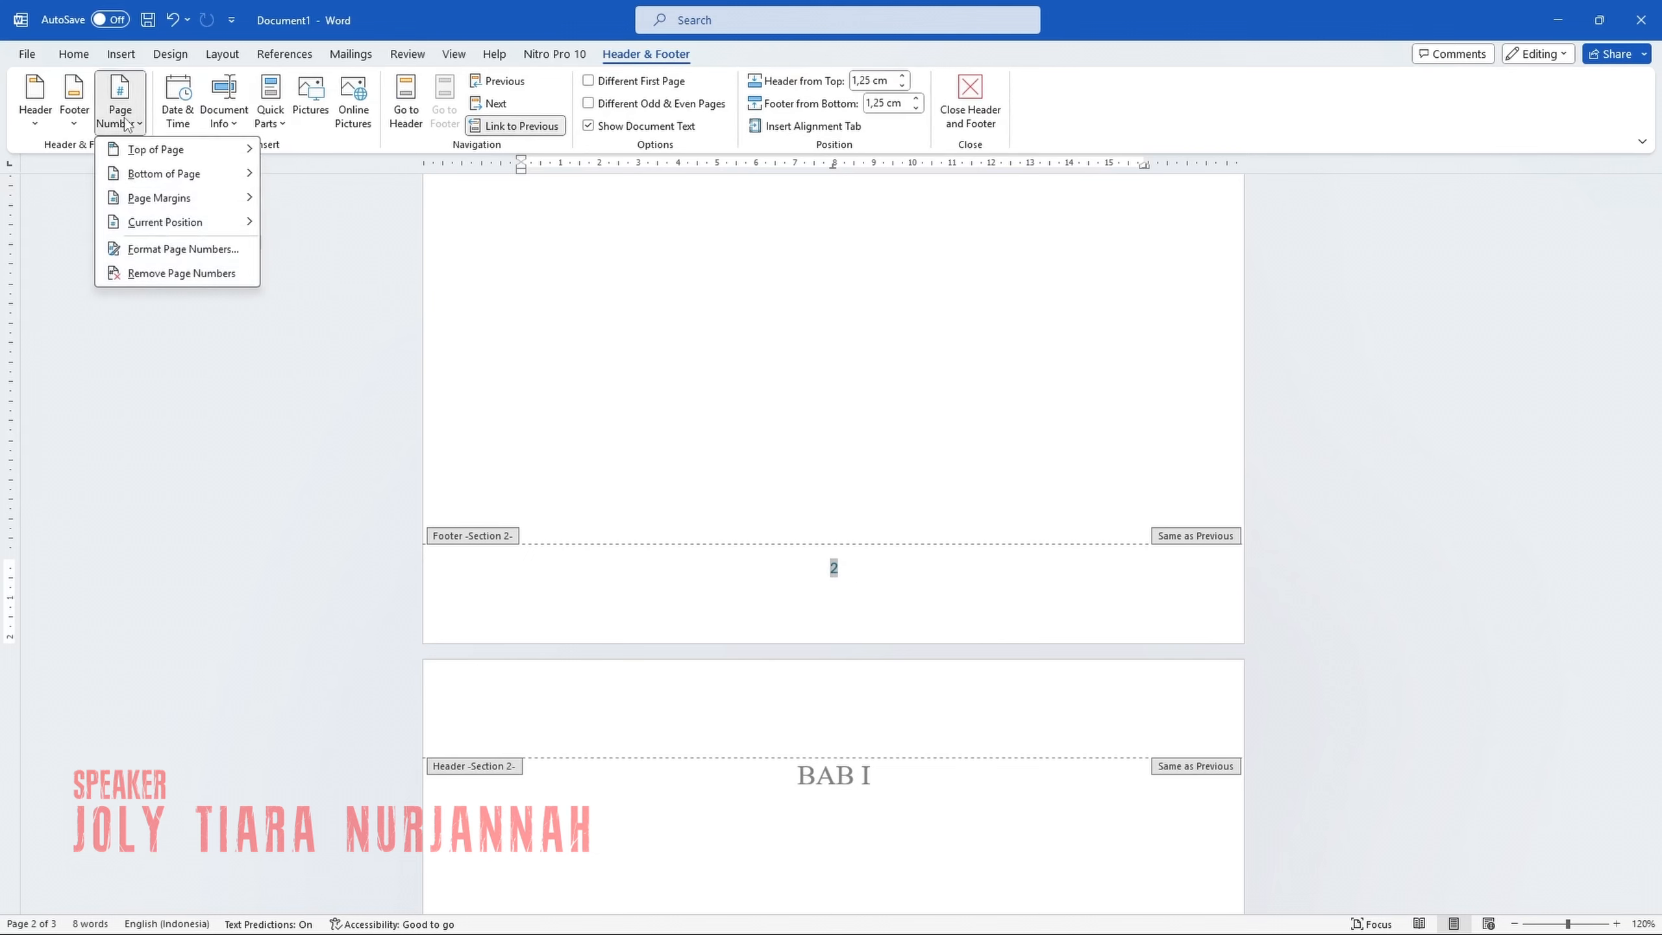
left_click(157, 249)
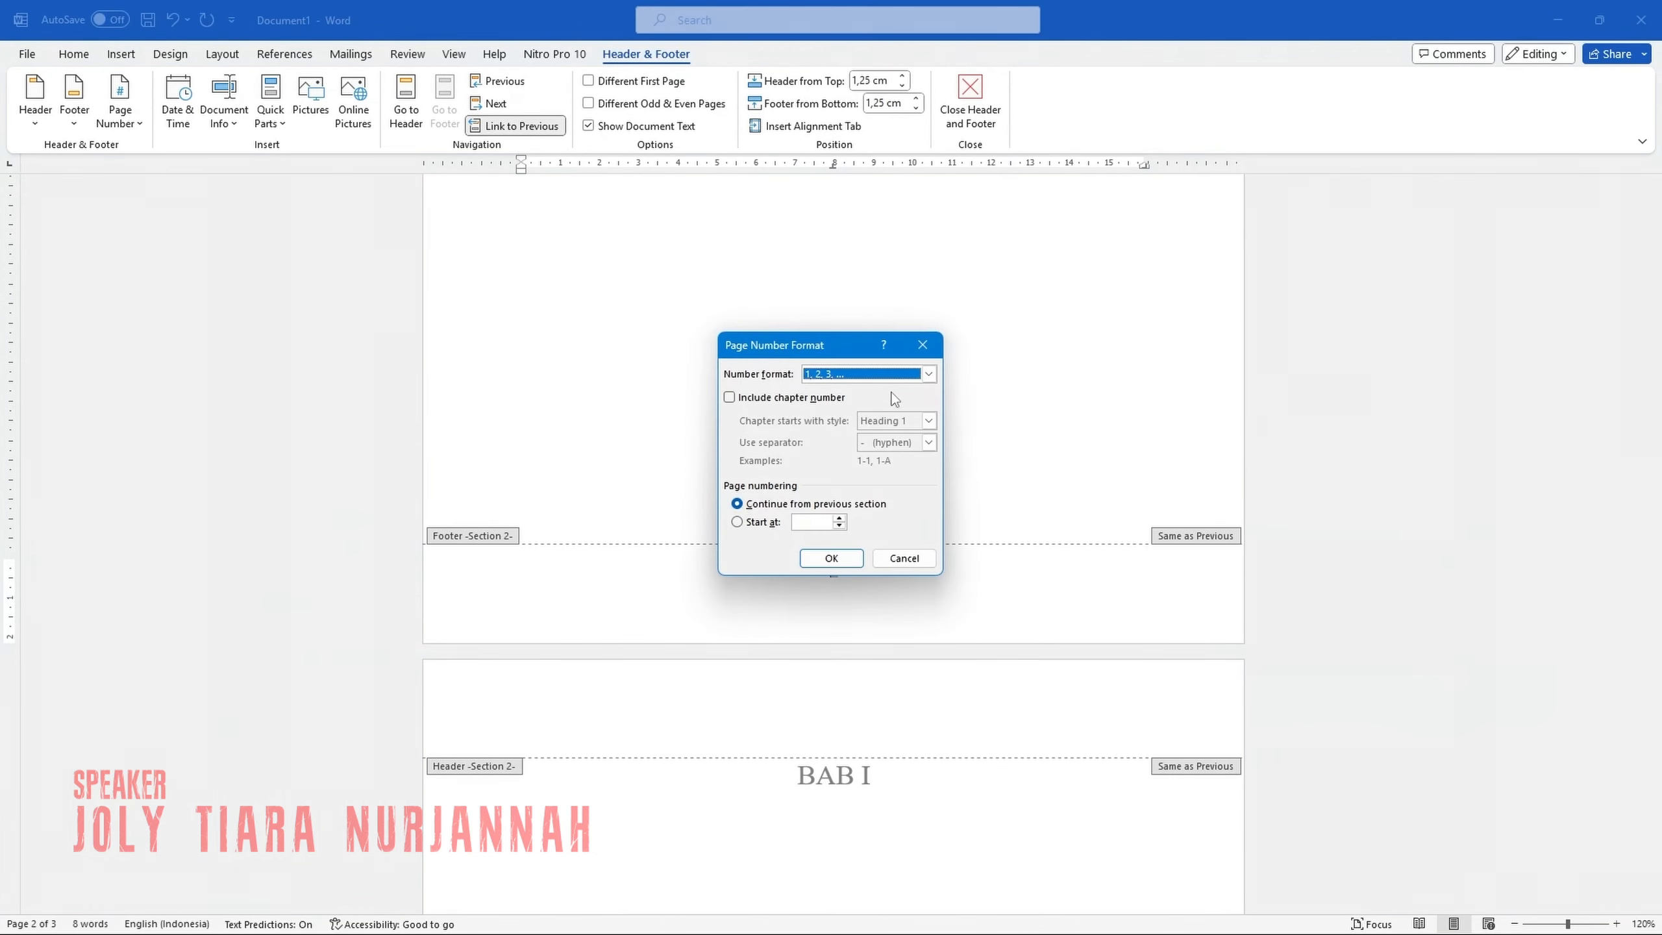
left_click(928, 374)
left_click(888, 435)
left_click(738, 522)
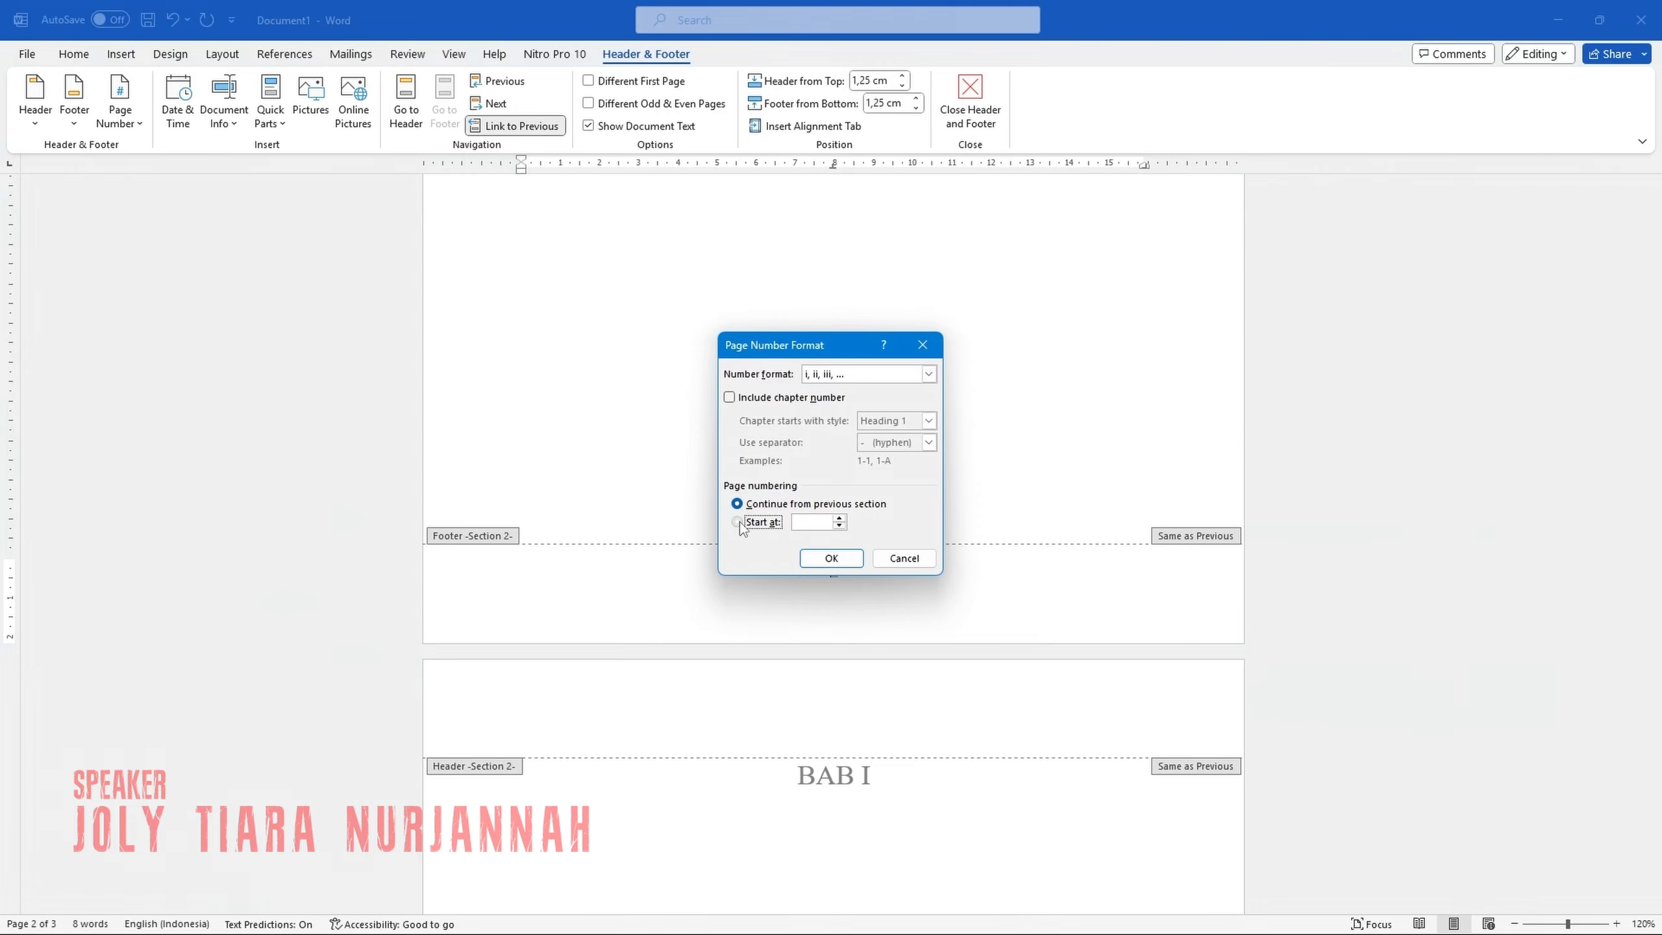
left_click(831, 557)
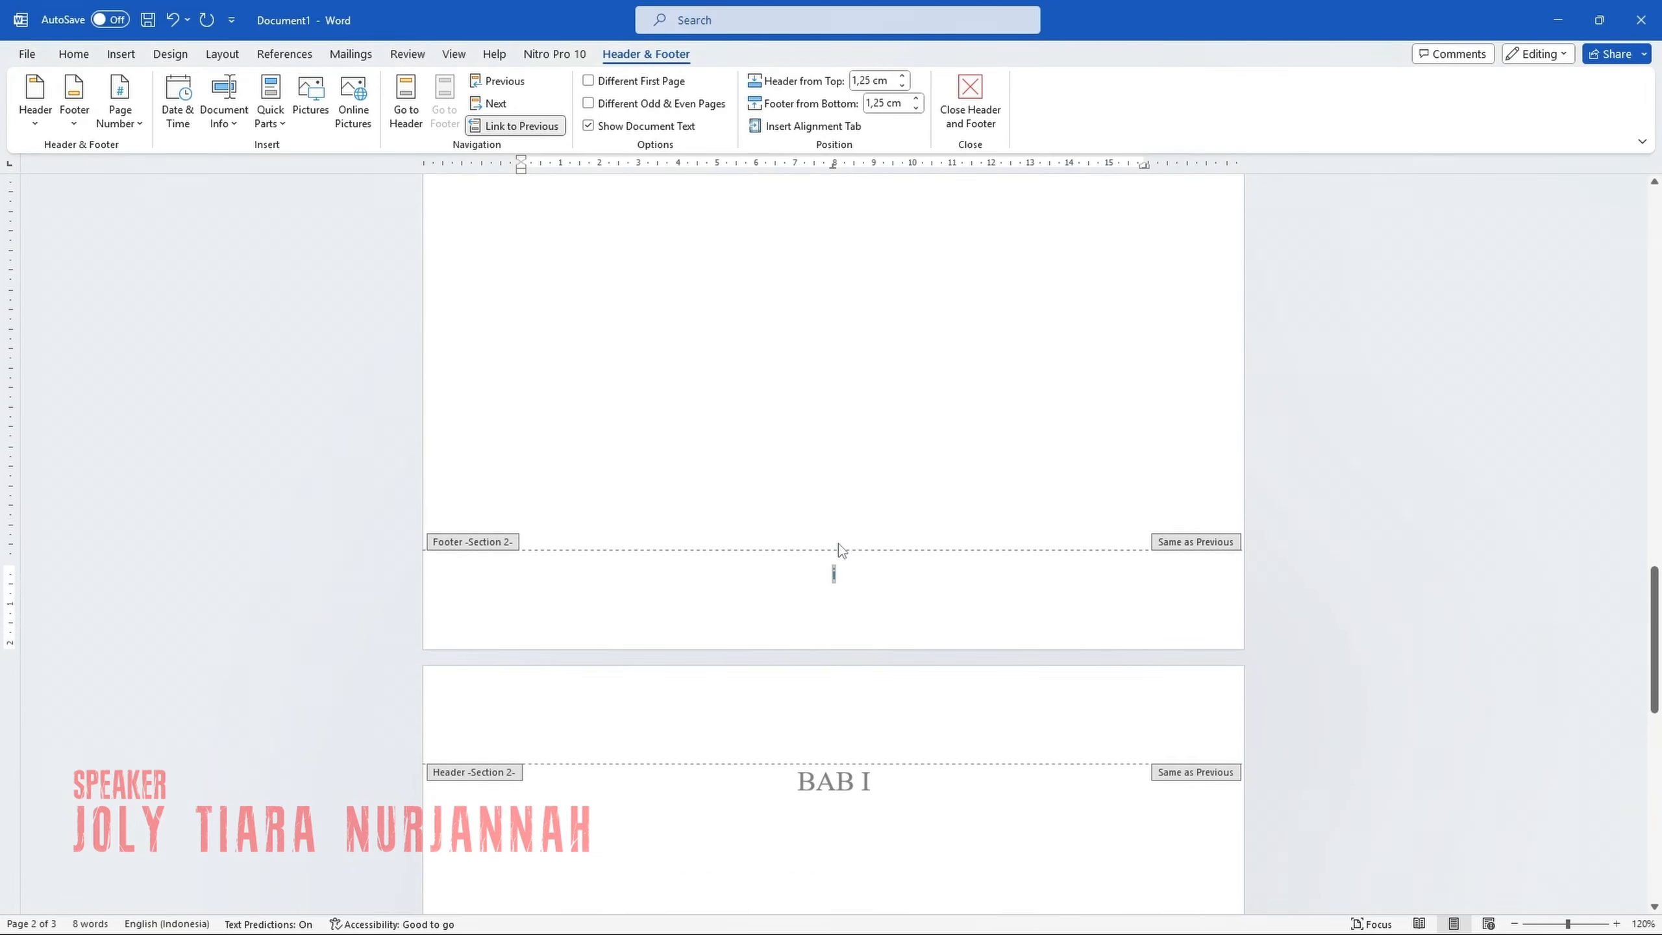
double_click(879, 466)
Insert a Next Page section break directly before the "BAB I" heading.
scroll(880, 465, "down", 15)
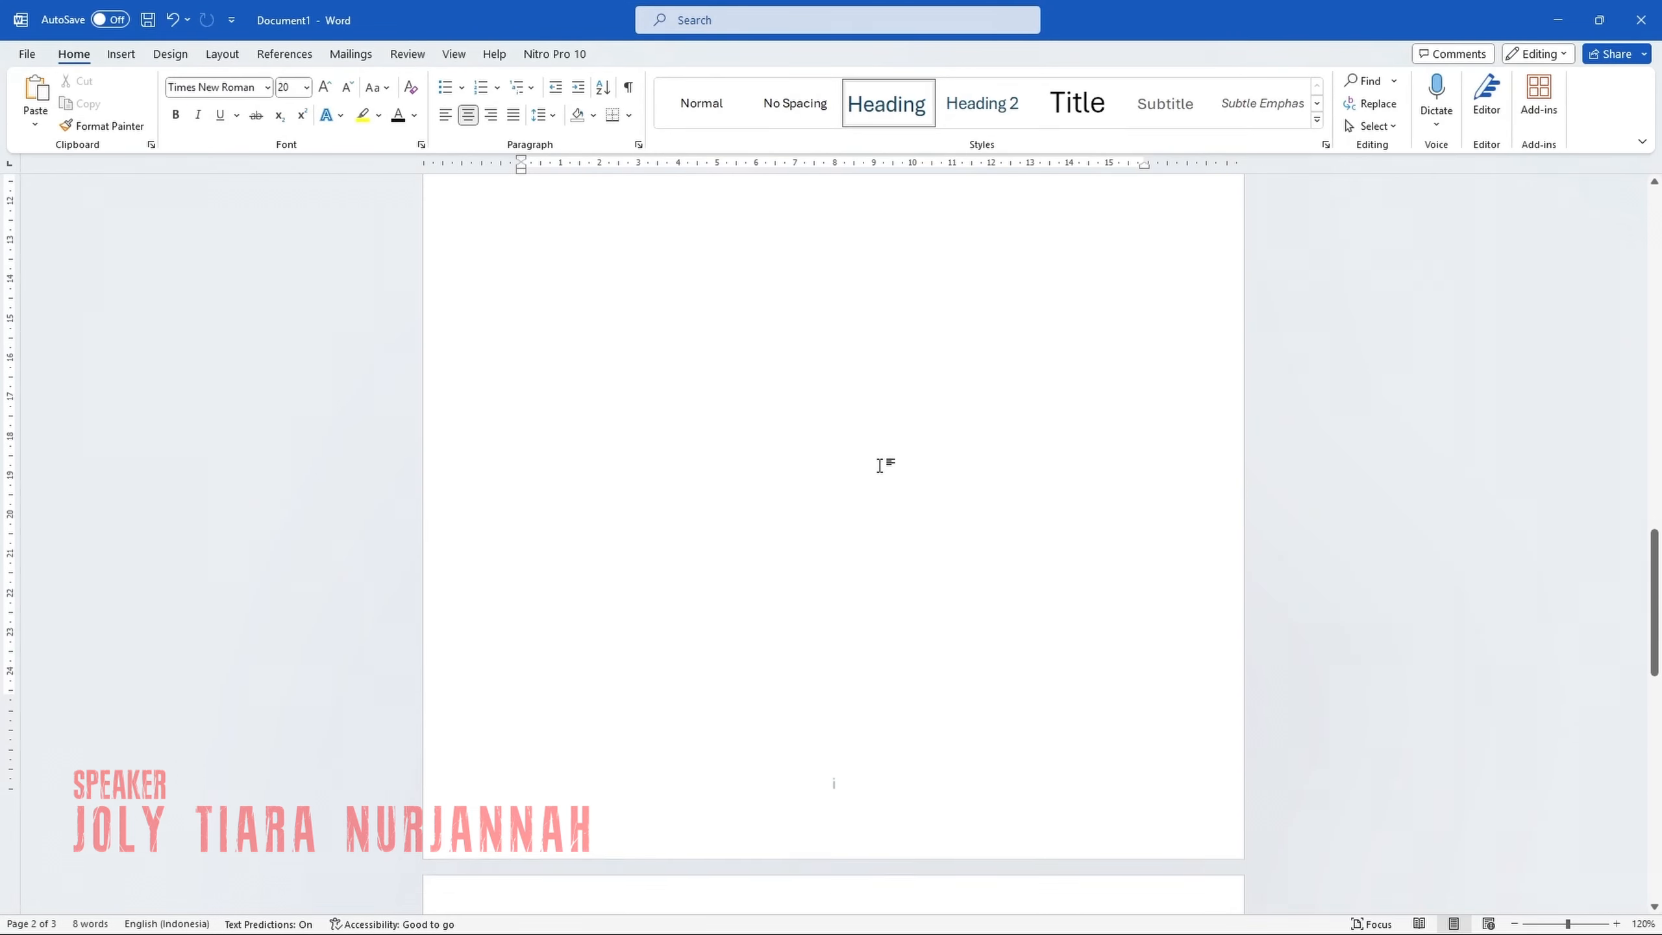
left_click(725, 436)
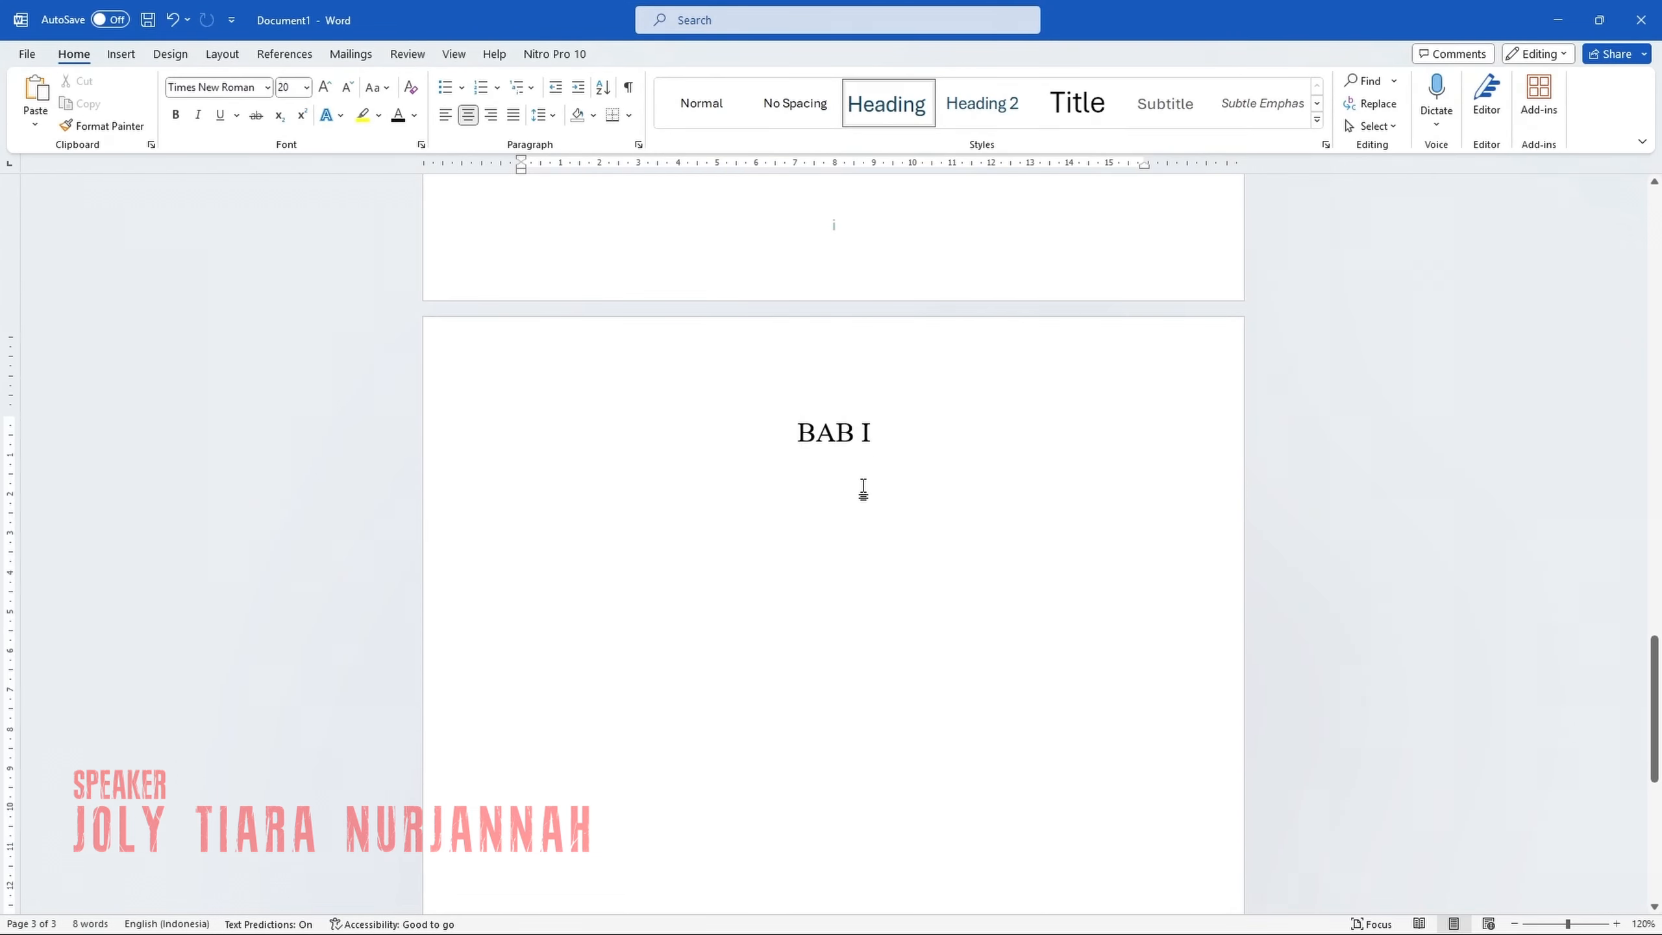
left_click(230, 56)
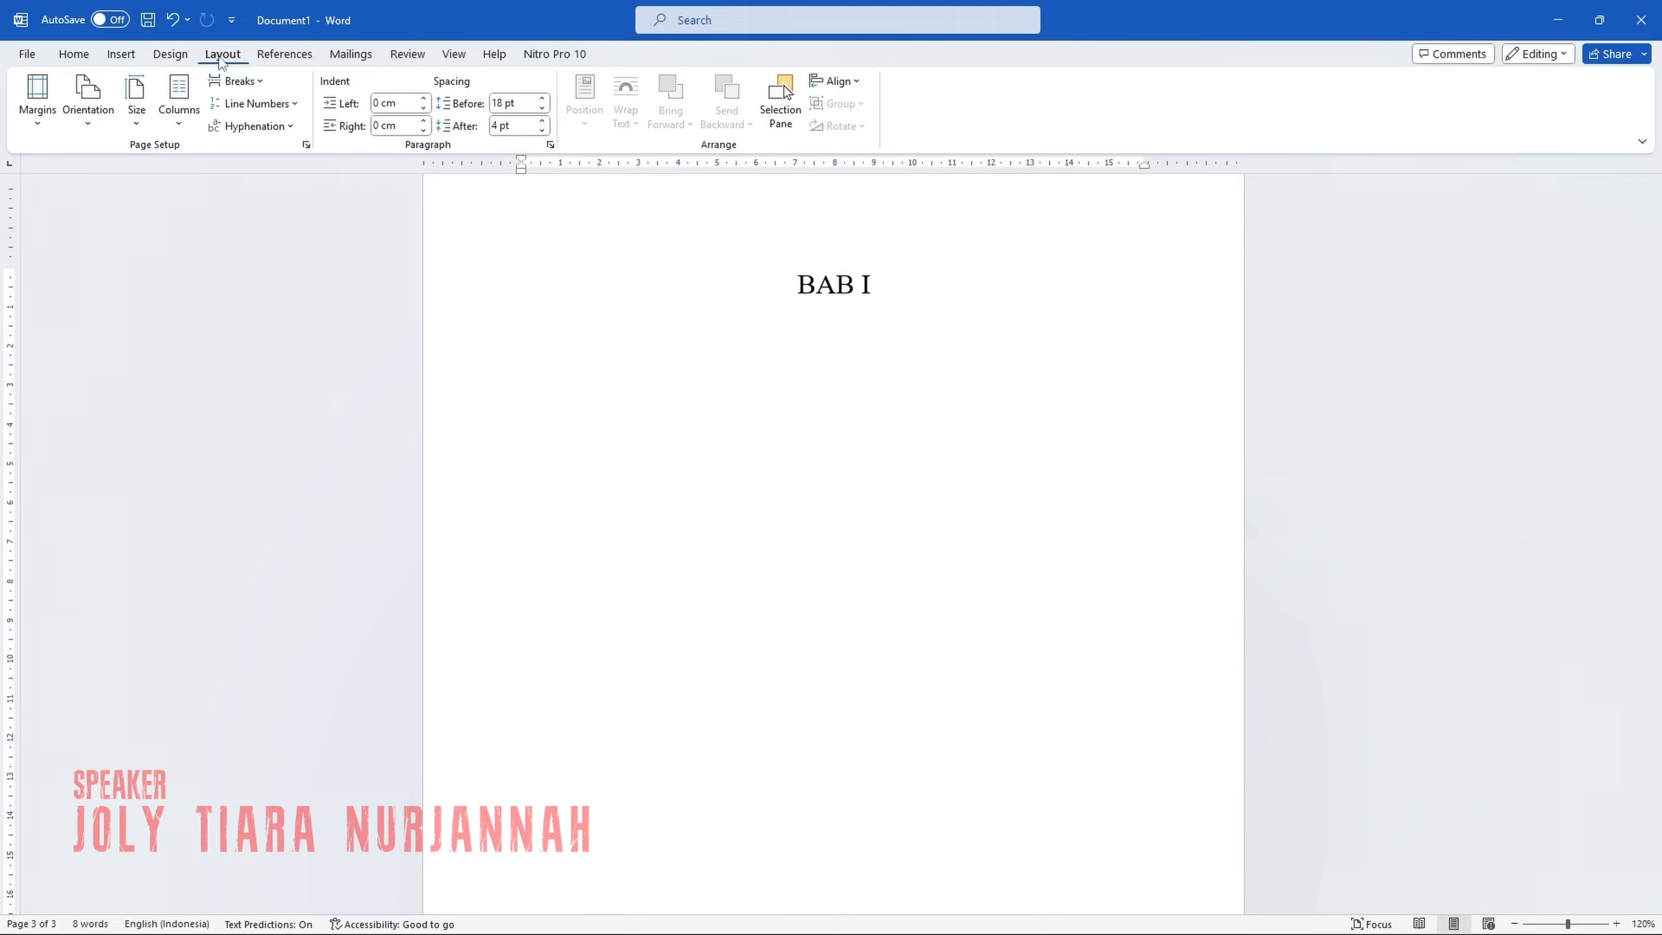
left_click(237, 81)
left_click(322, 332)
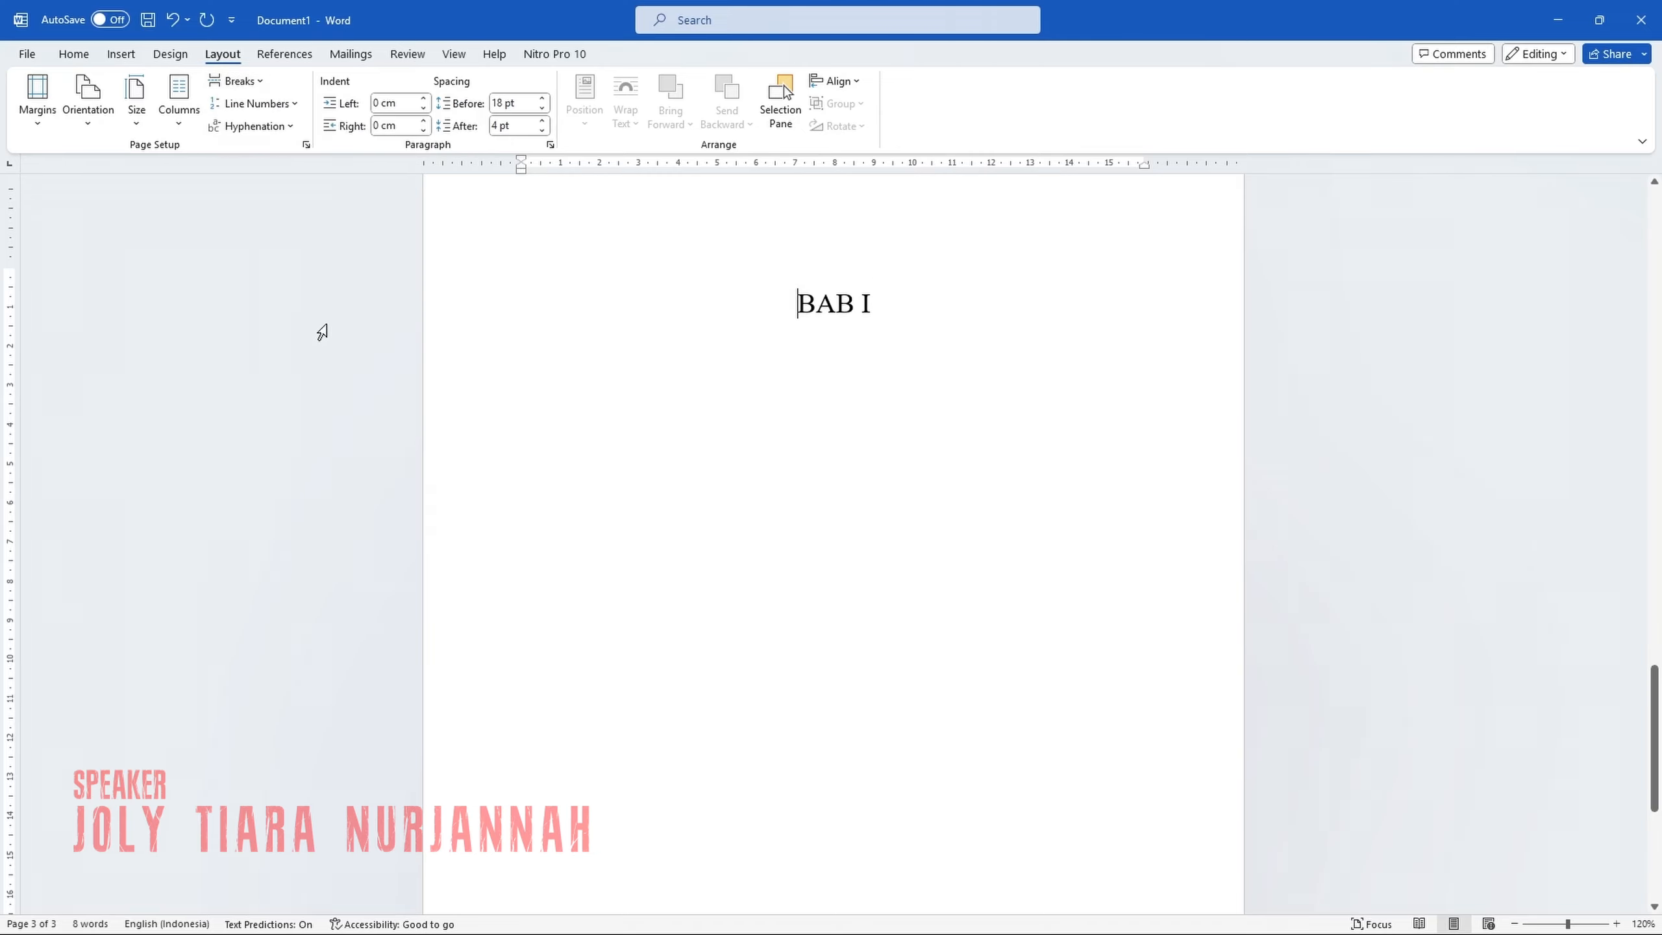
Format the page number in the "BAB I" page's footer as 1, 2, 3, starting at 1, and return to the body text.
scroll(653, 411, "down", 6)
double_click(841, 830)
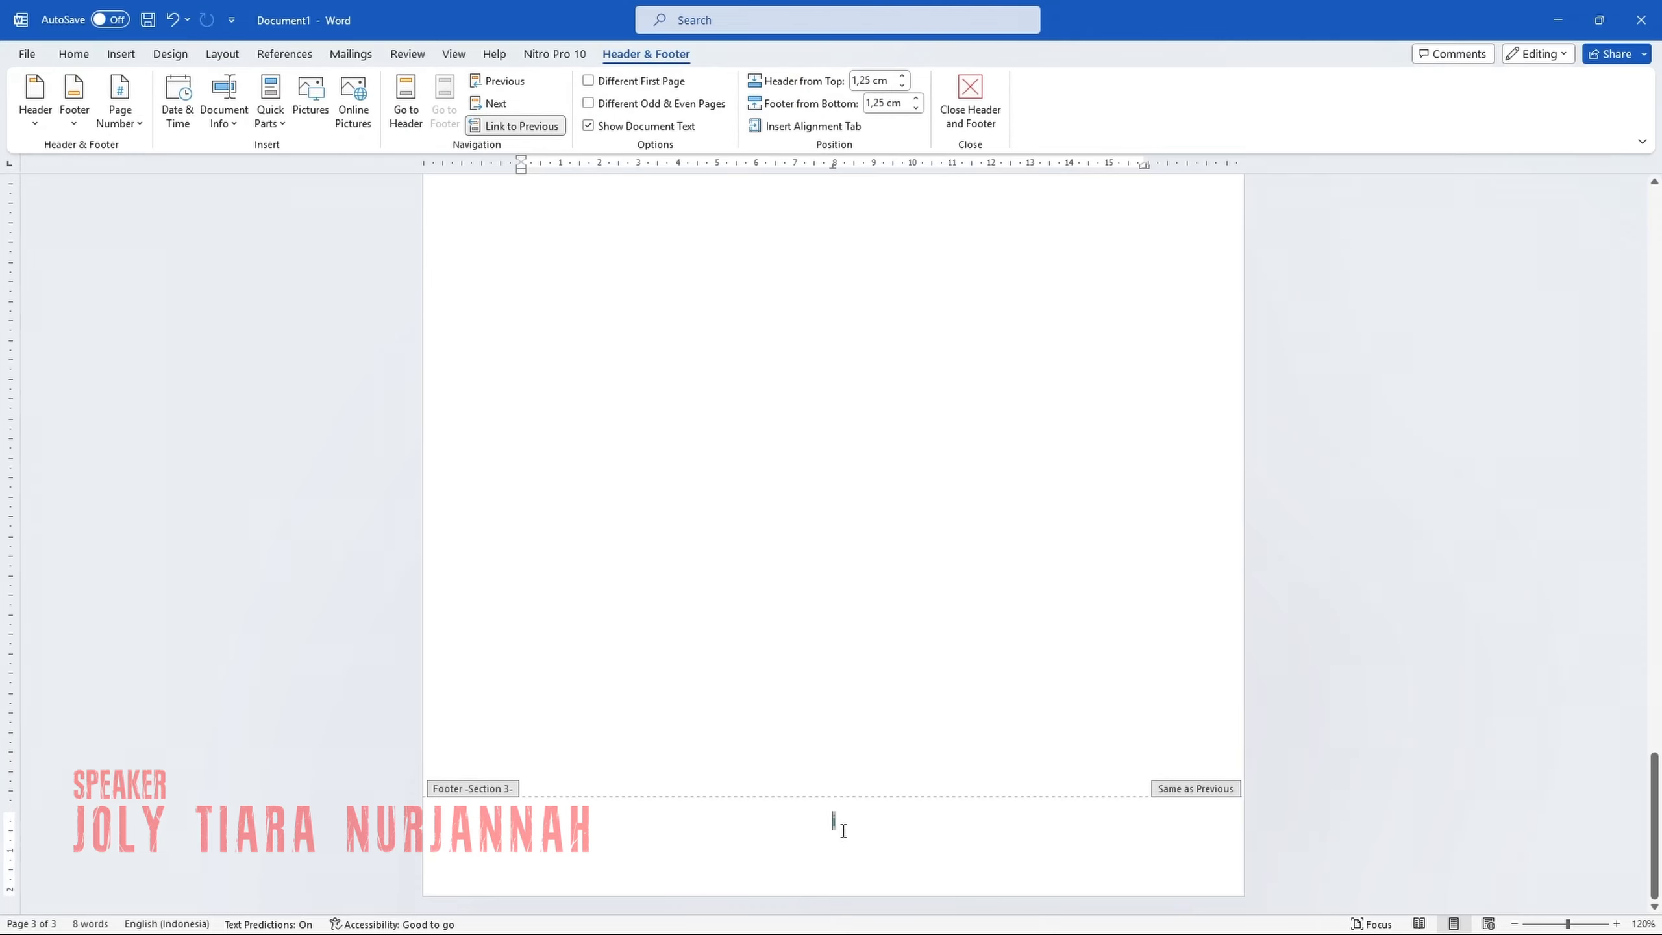
left_click(120, 105)
left_click(175, 245)
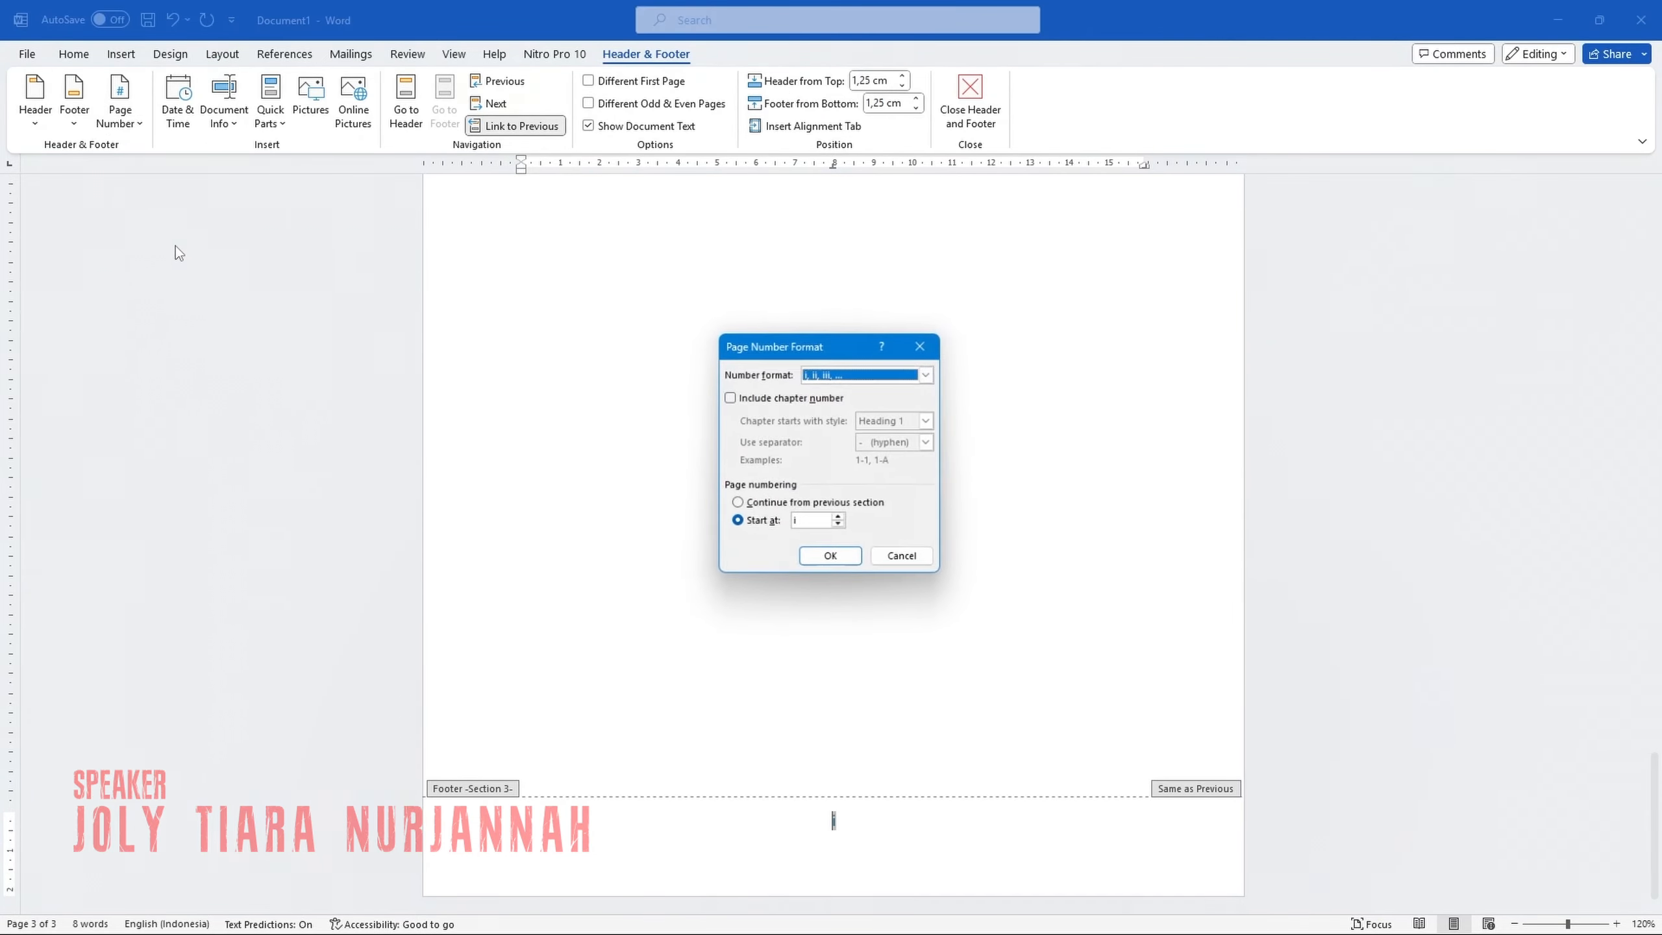
left_click(925, 375)
left_click(851, 387)
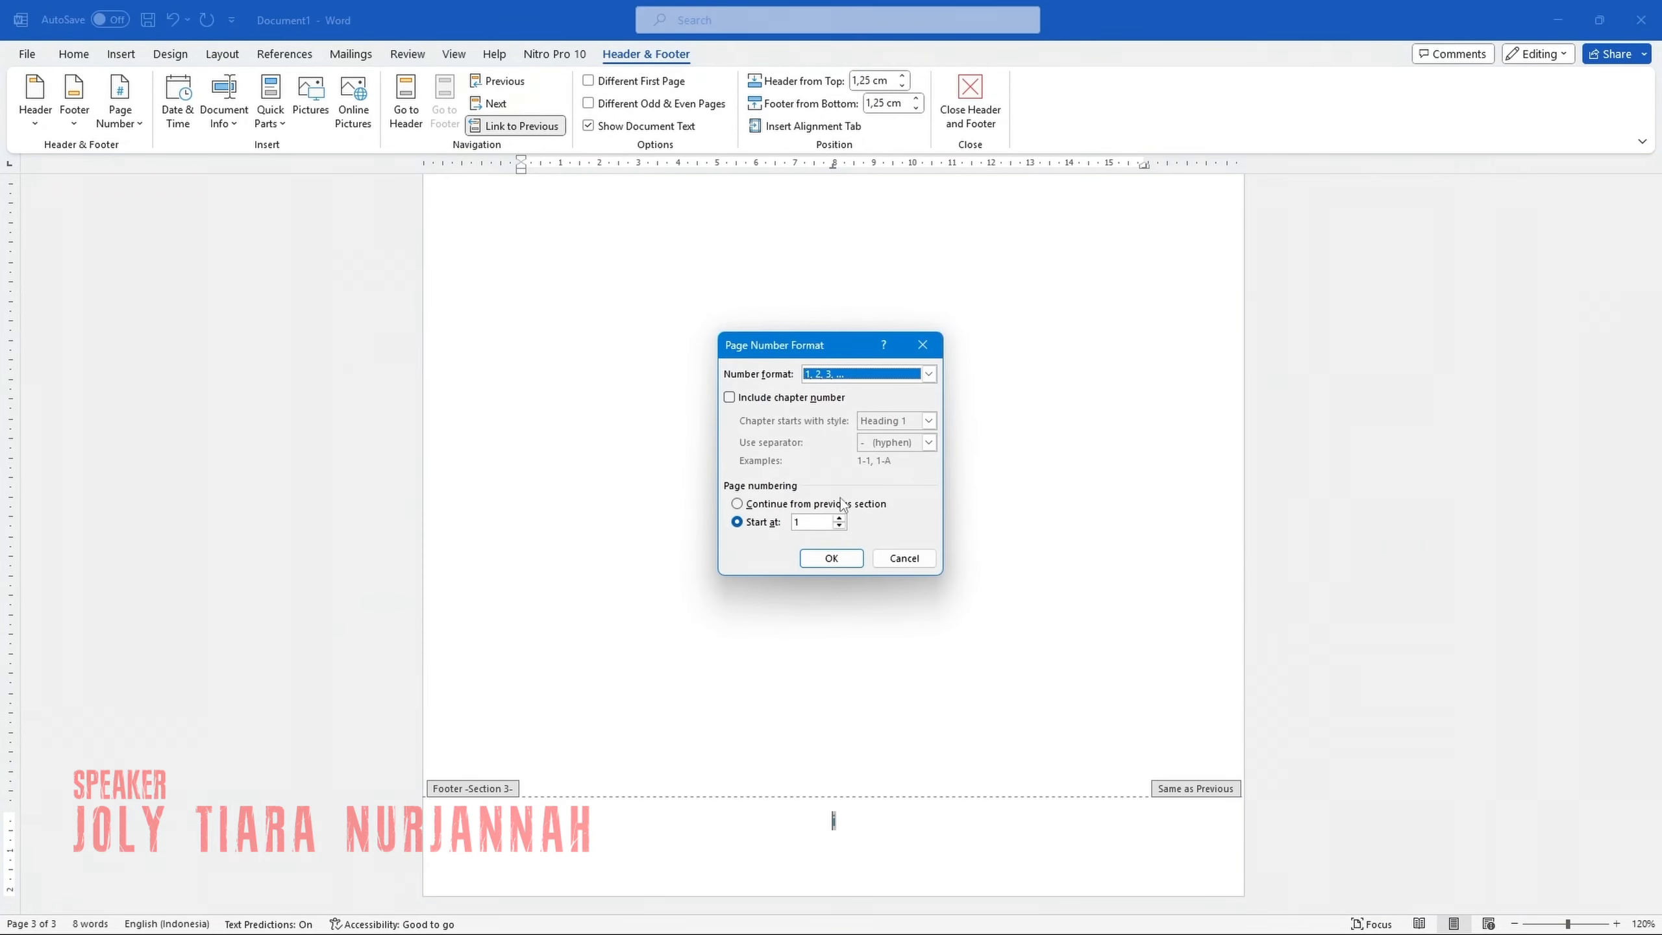
left_click(827, 554)
scroll(785, 524, "up", 10)
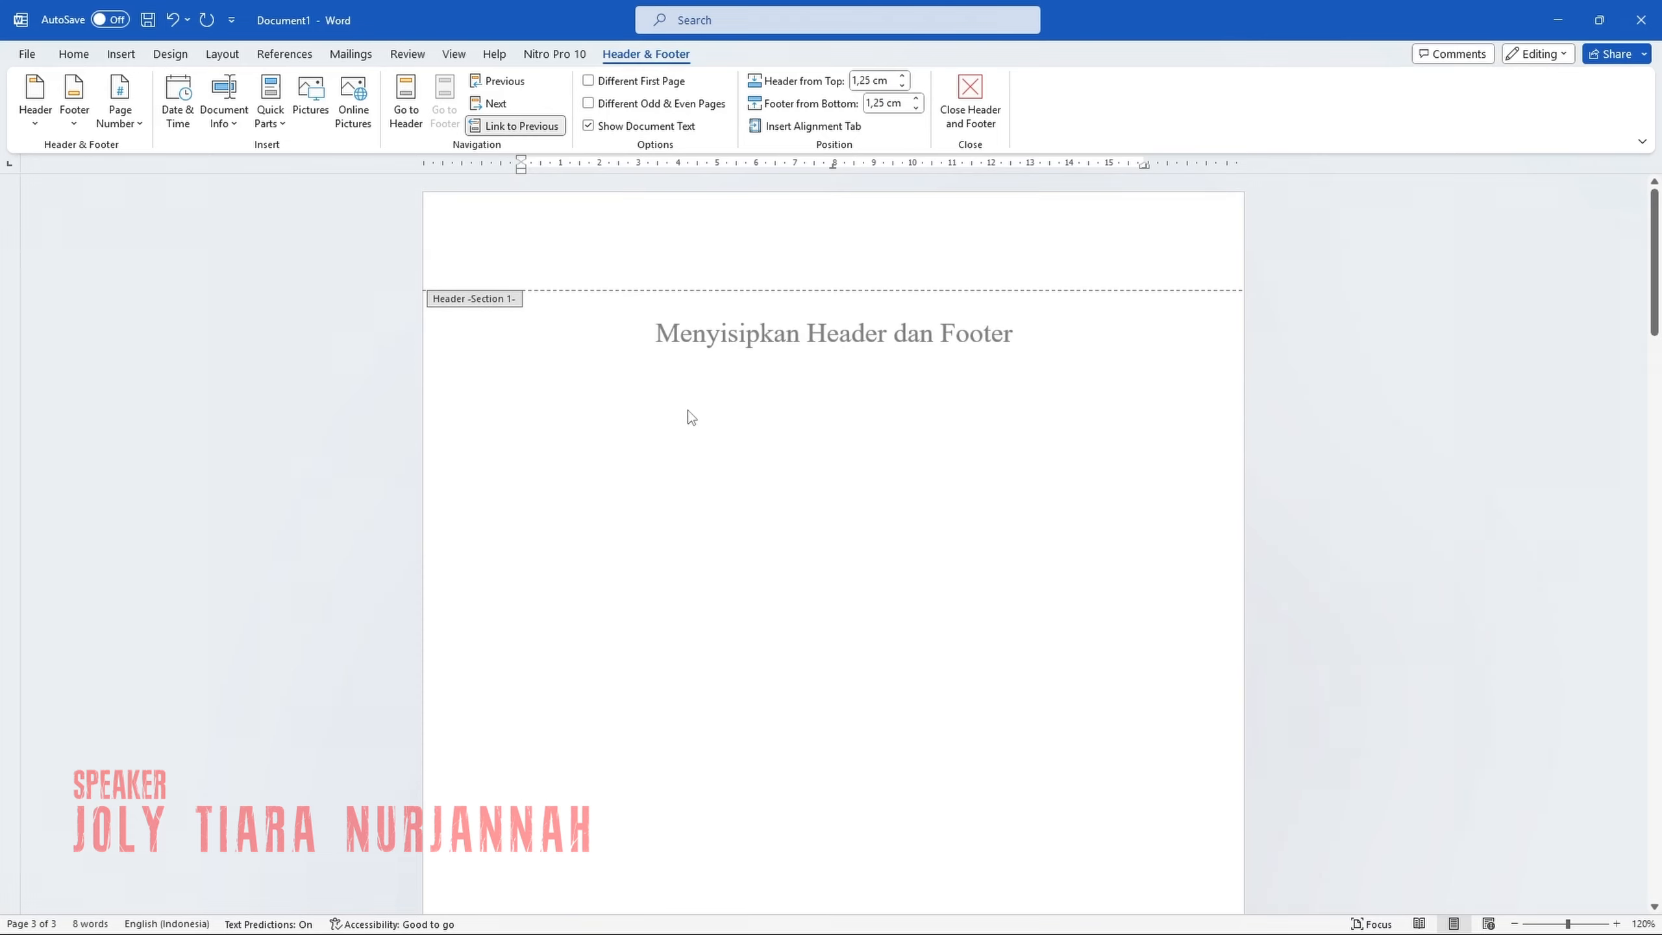
double_click(628, 353)
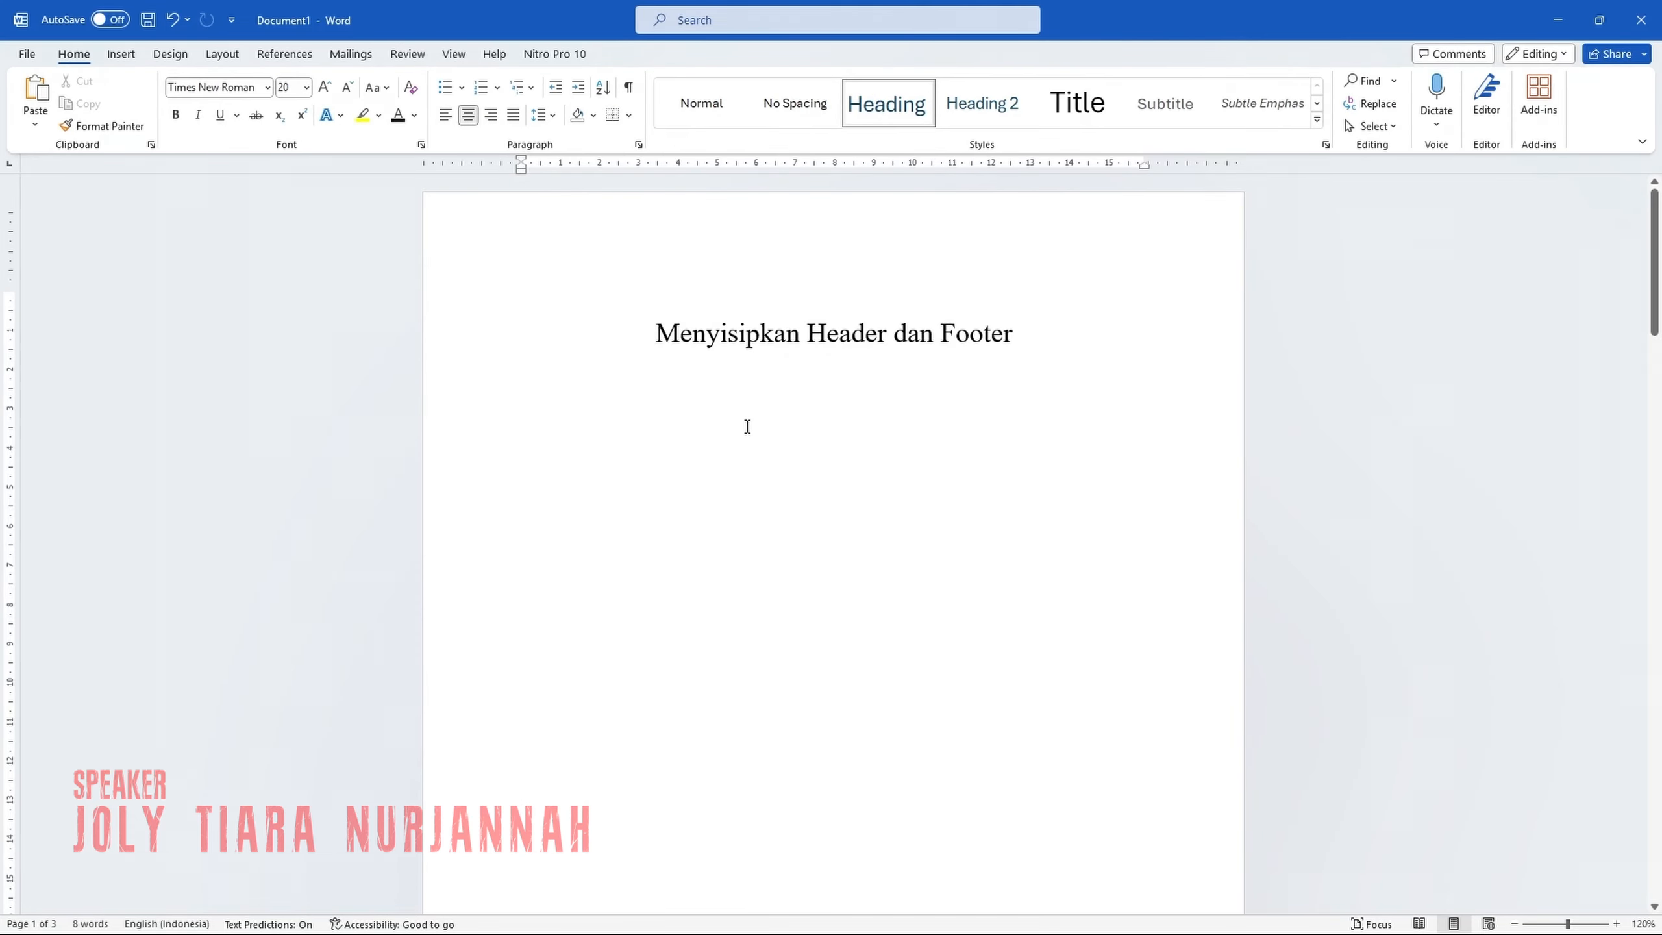
Turn on Different First Page for the title page's footer, close the footer, and review the numbering on all pages.
scroll(716, 478, "down", 8)
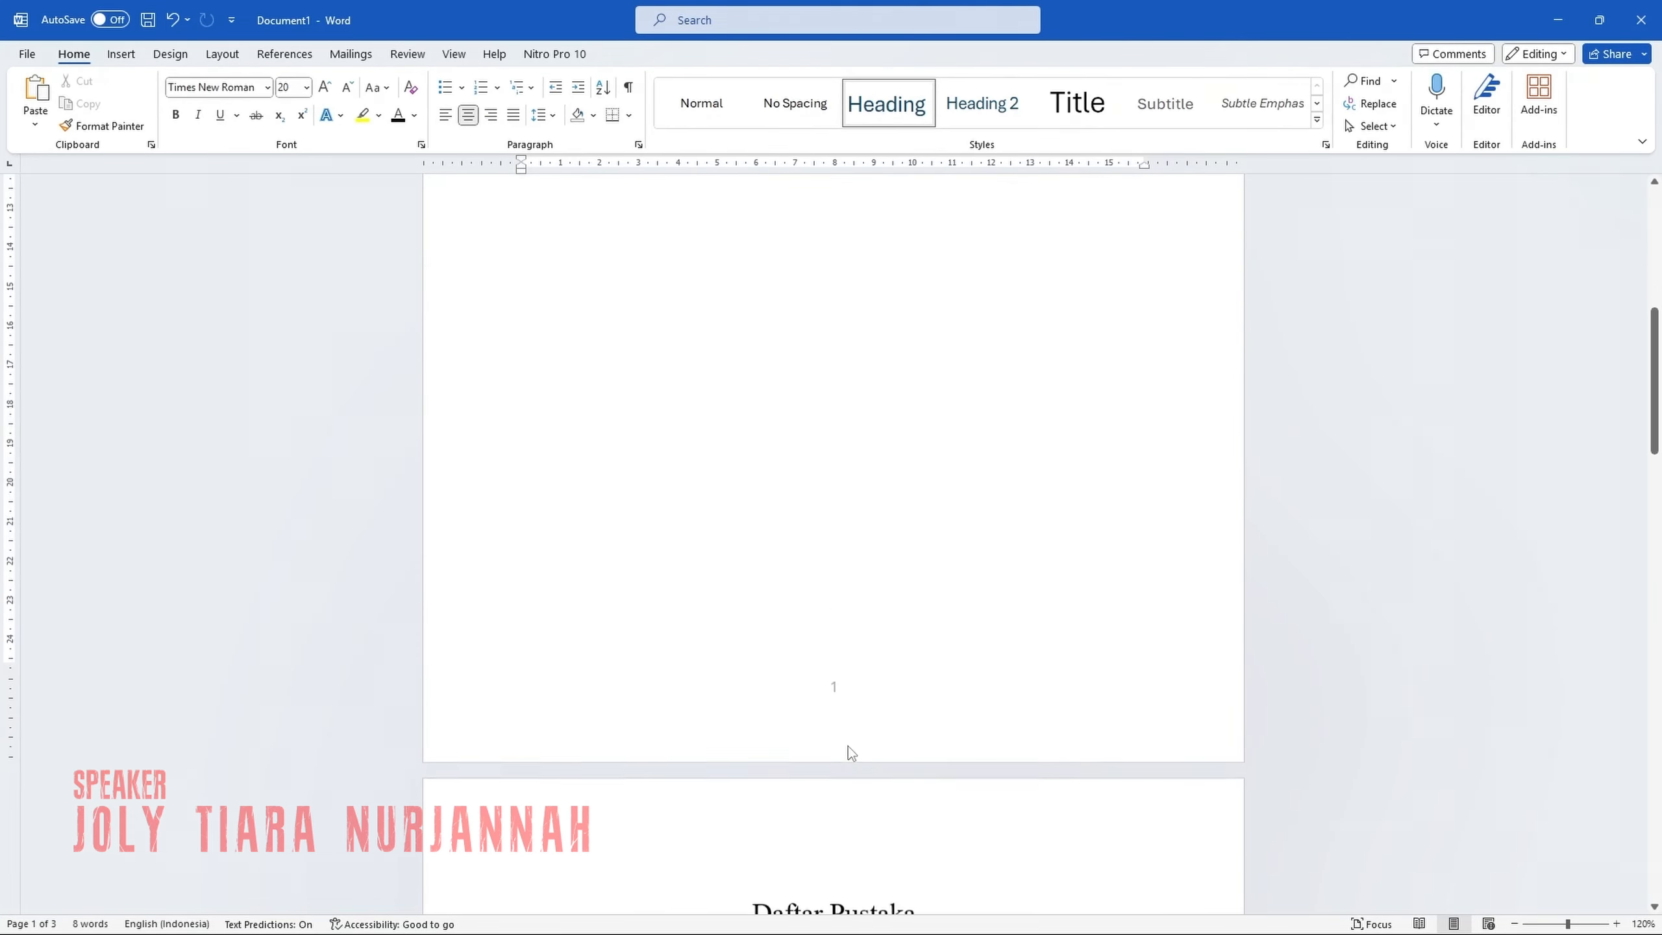
double_click(851, 753)
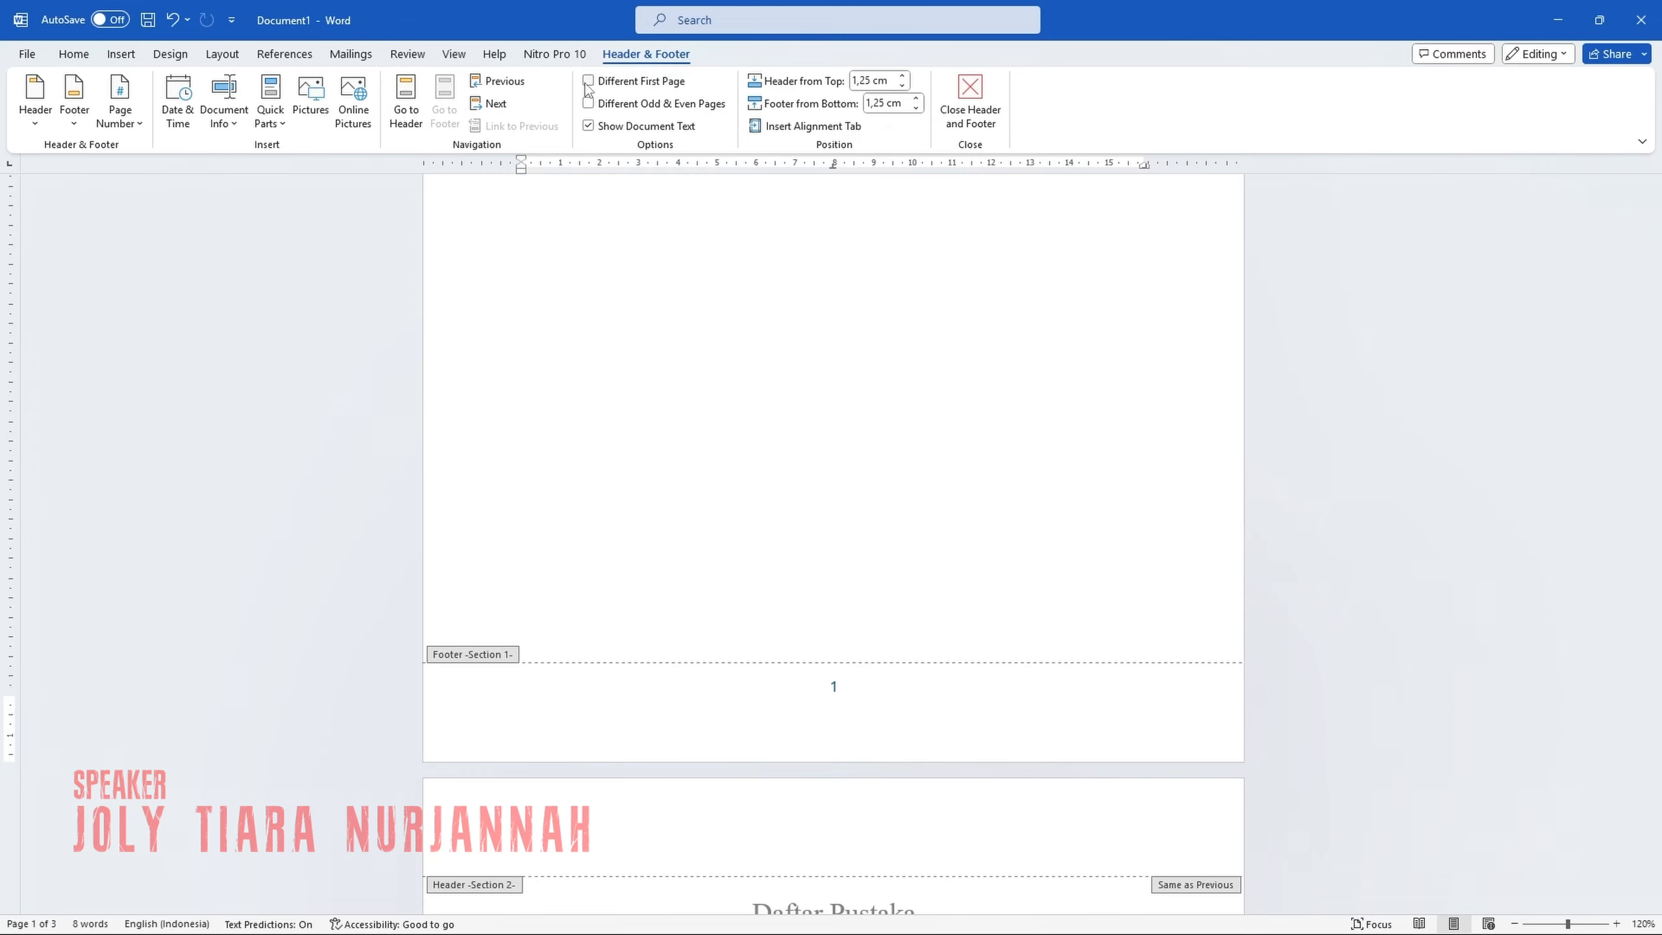
left_click(588, 81)
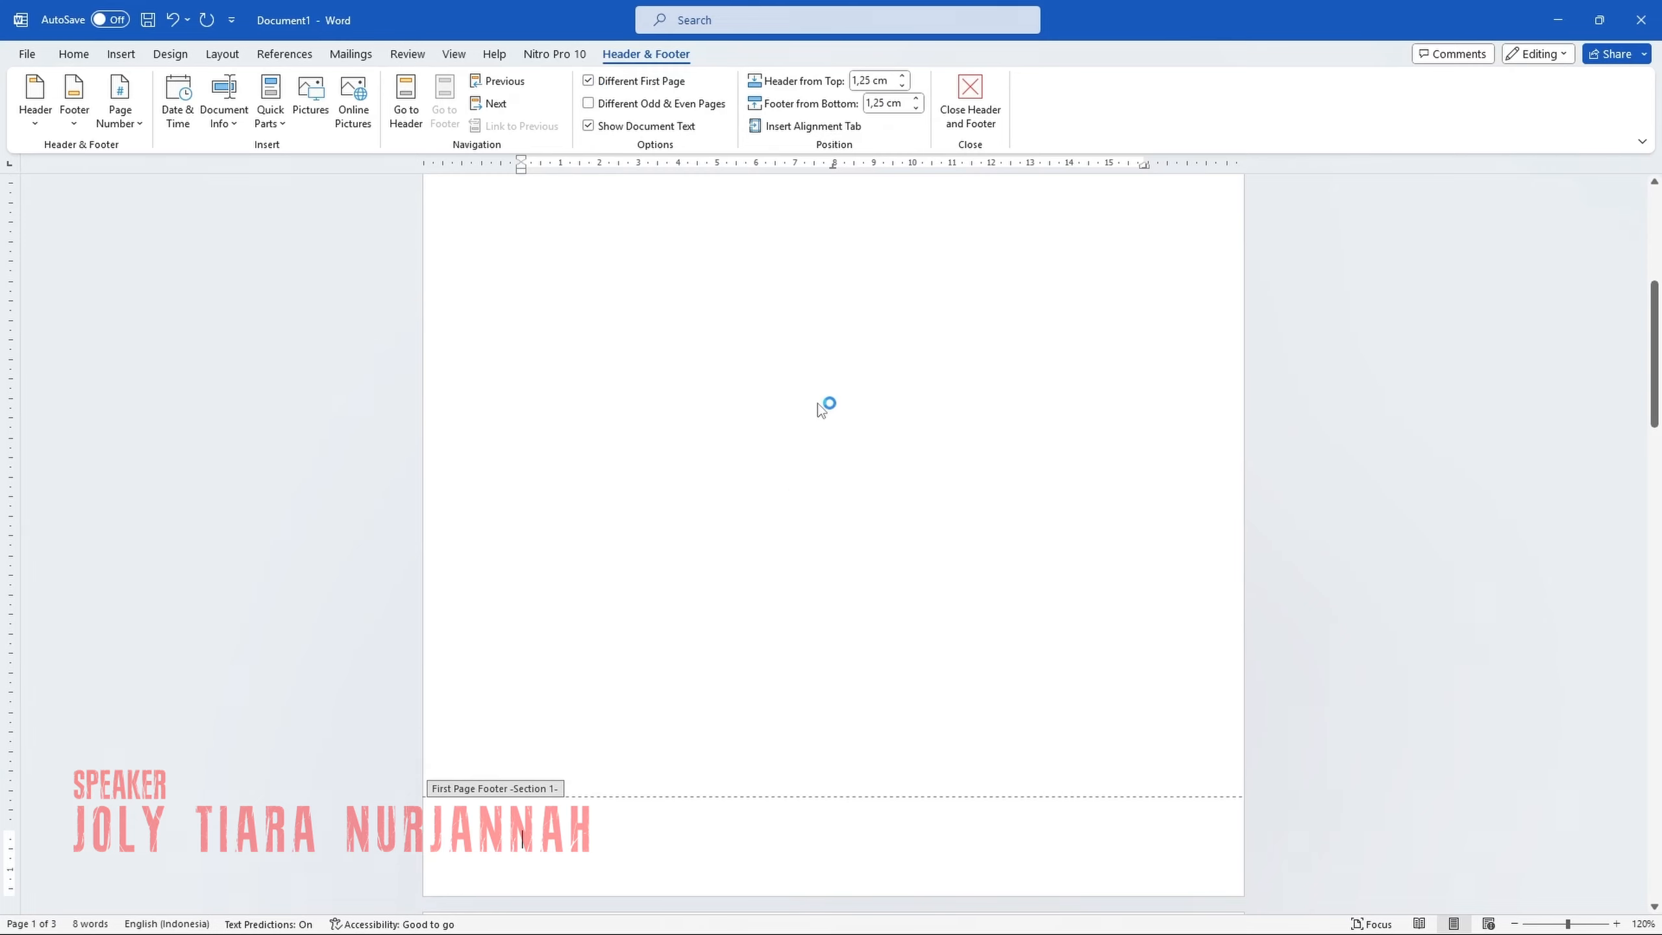
left_click(971, 99)
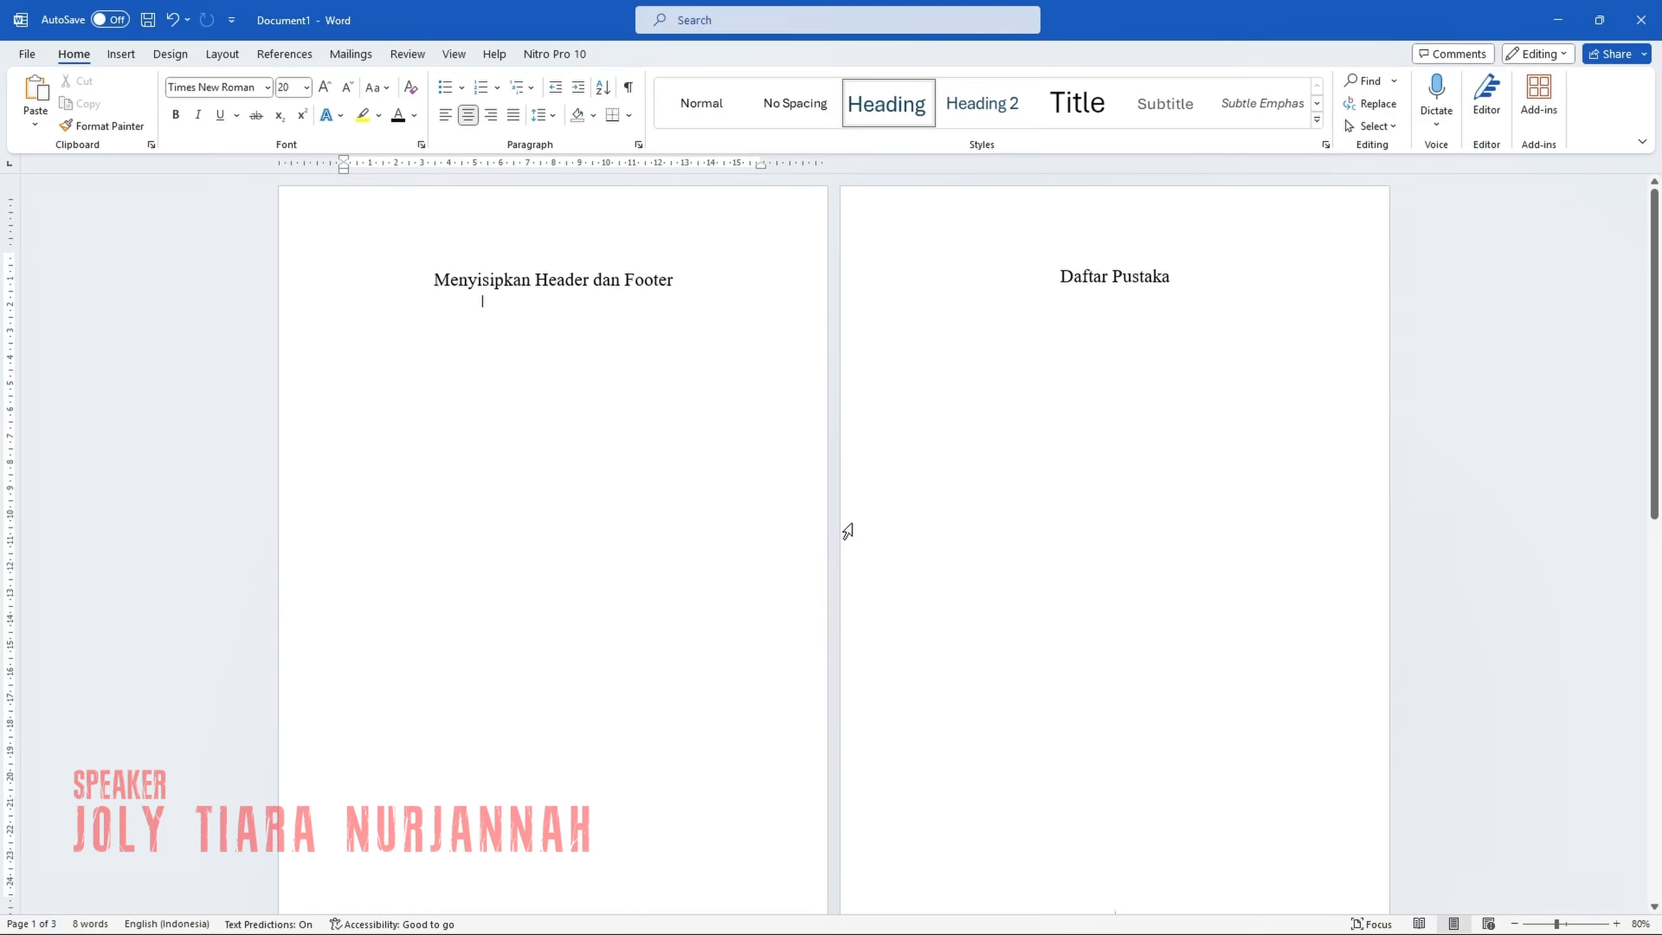
scroll(848, 530, "down", 5)
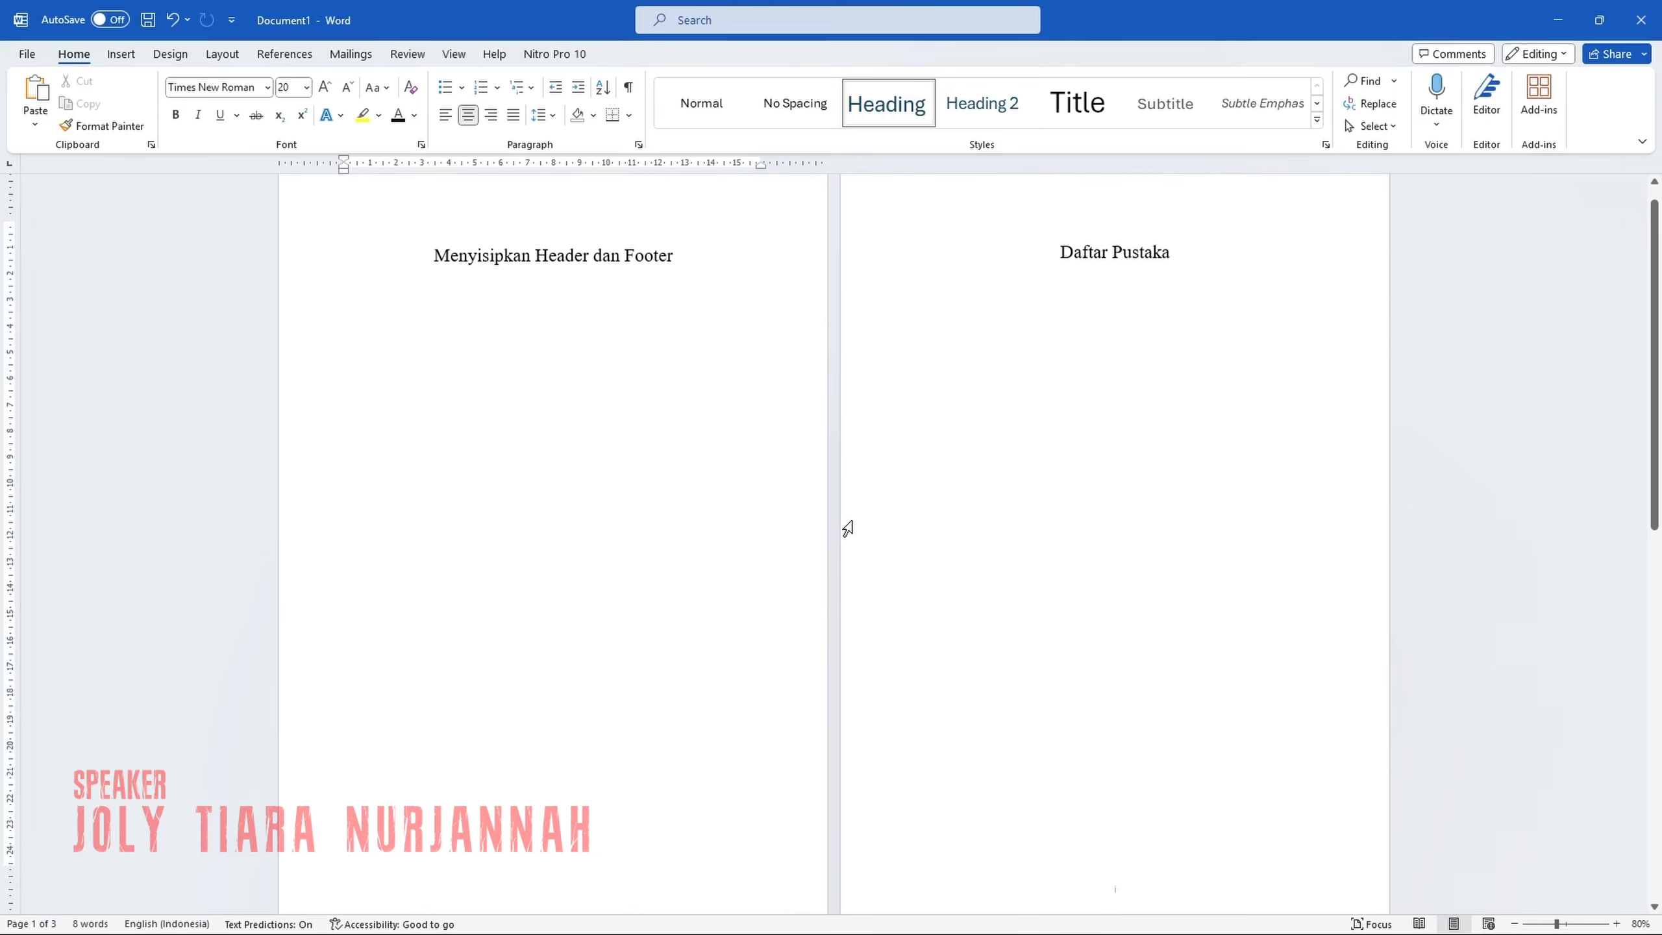
scroll(847, 530, "down", 5)
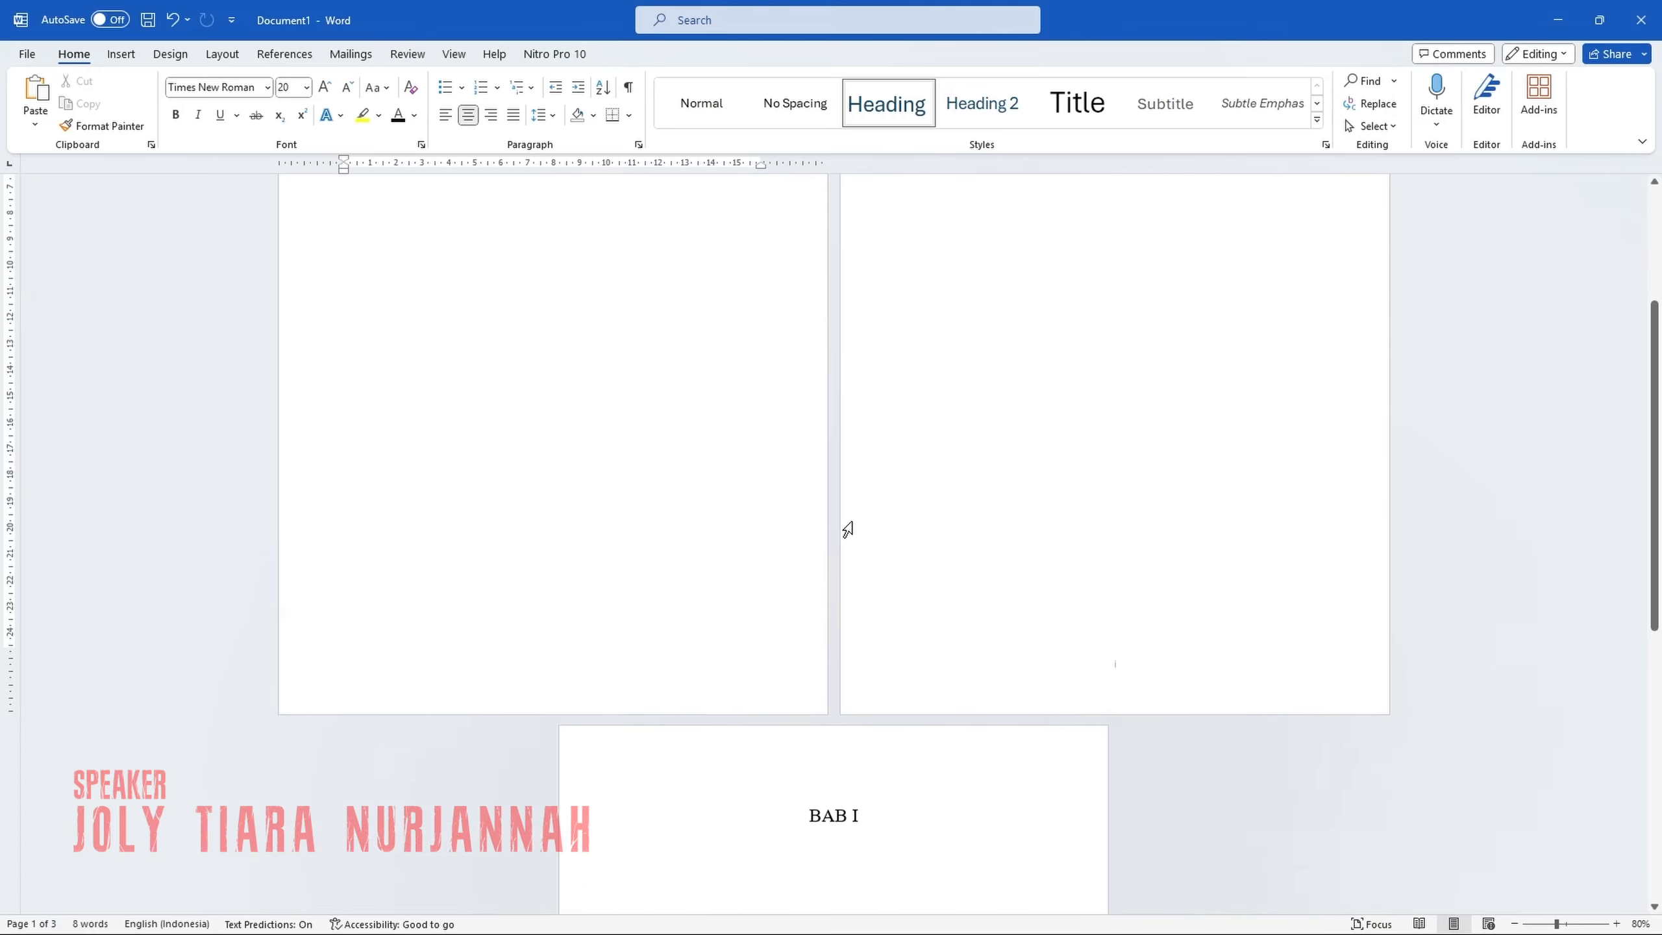
scroll(854, 522, "down", 5)
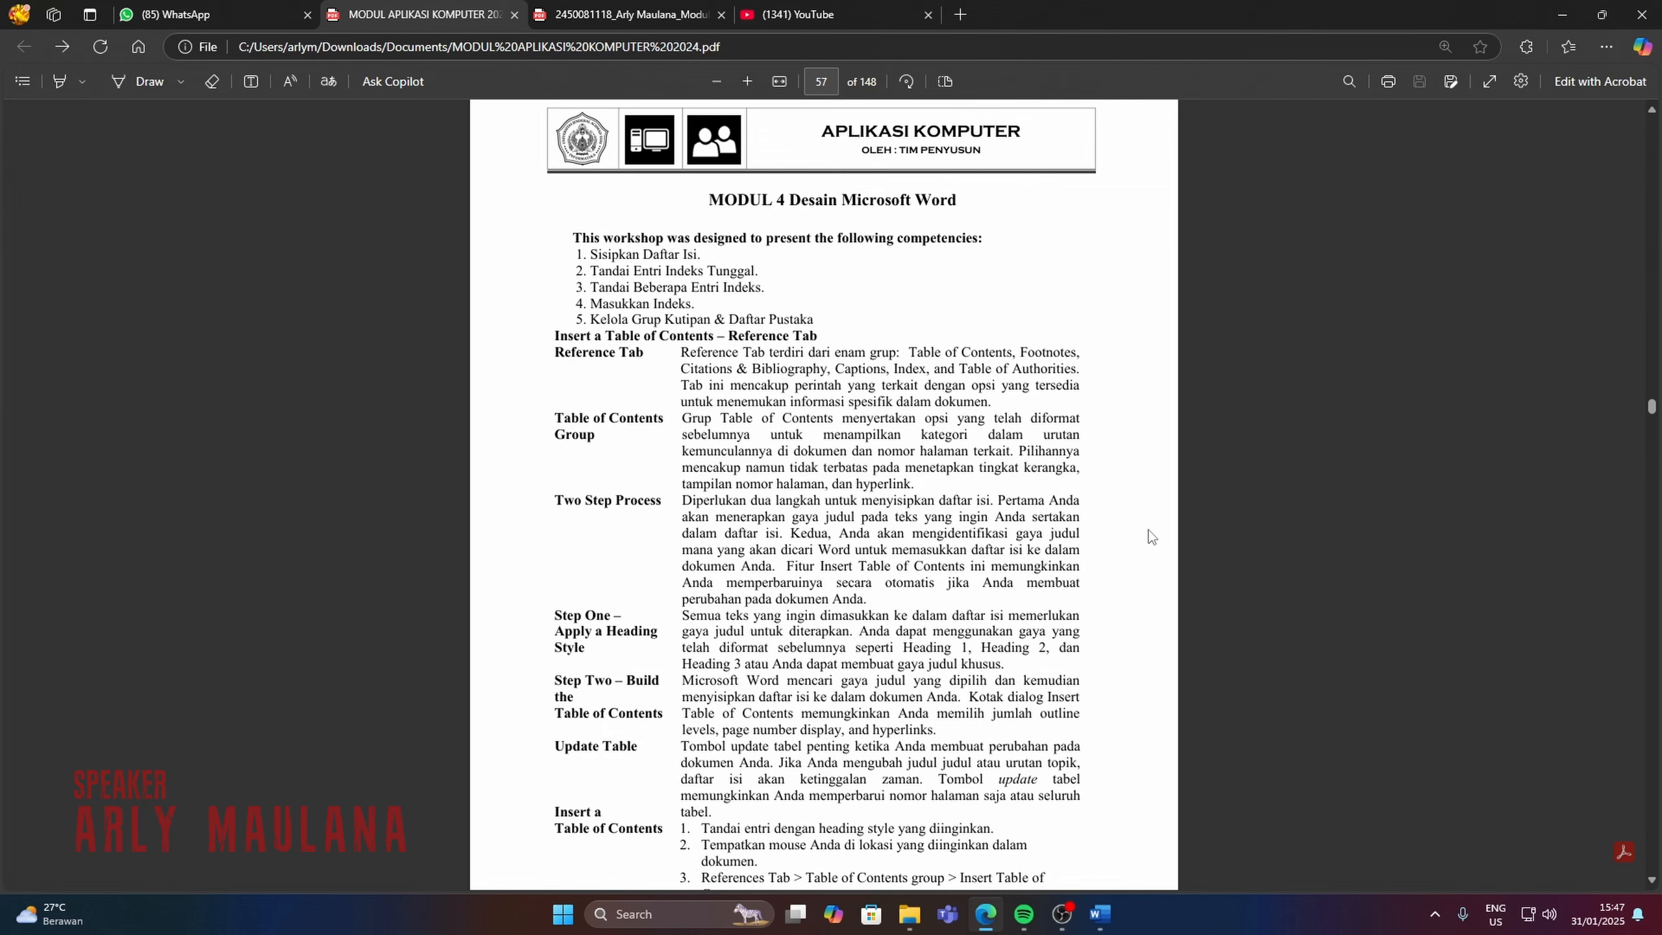
Switch to the report in Word, clear all formatting on the blank page after the title page, and show the paragraph marks.
key("alt+Tab")
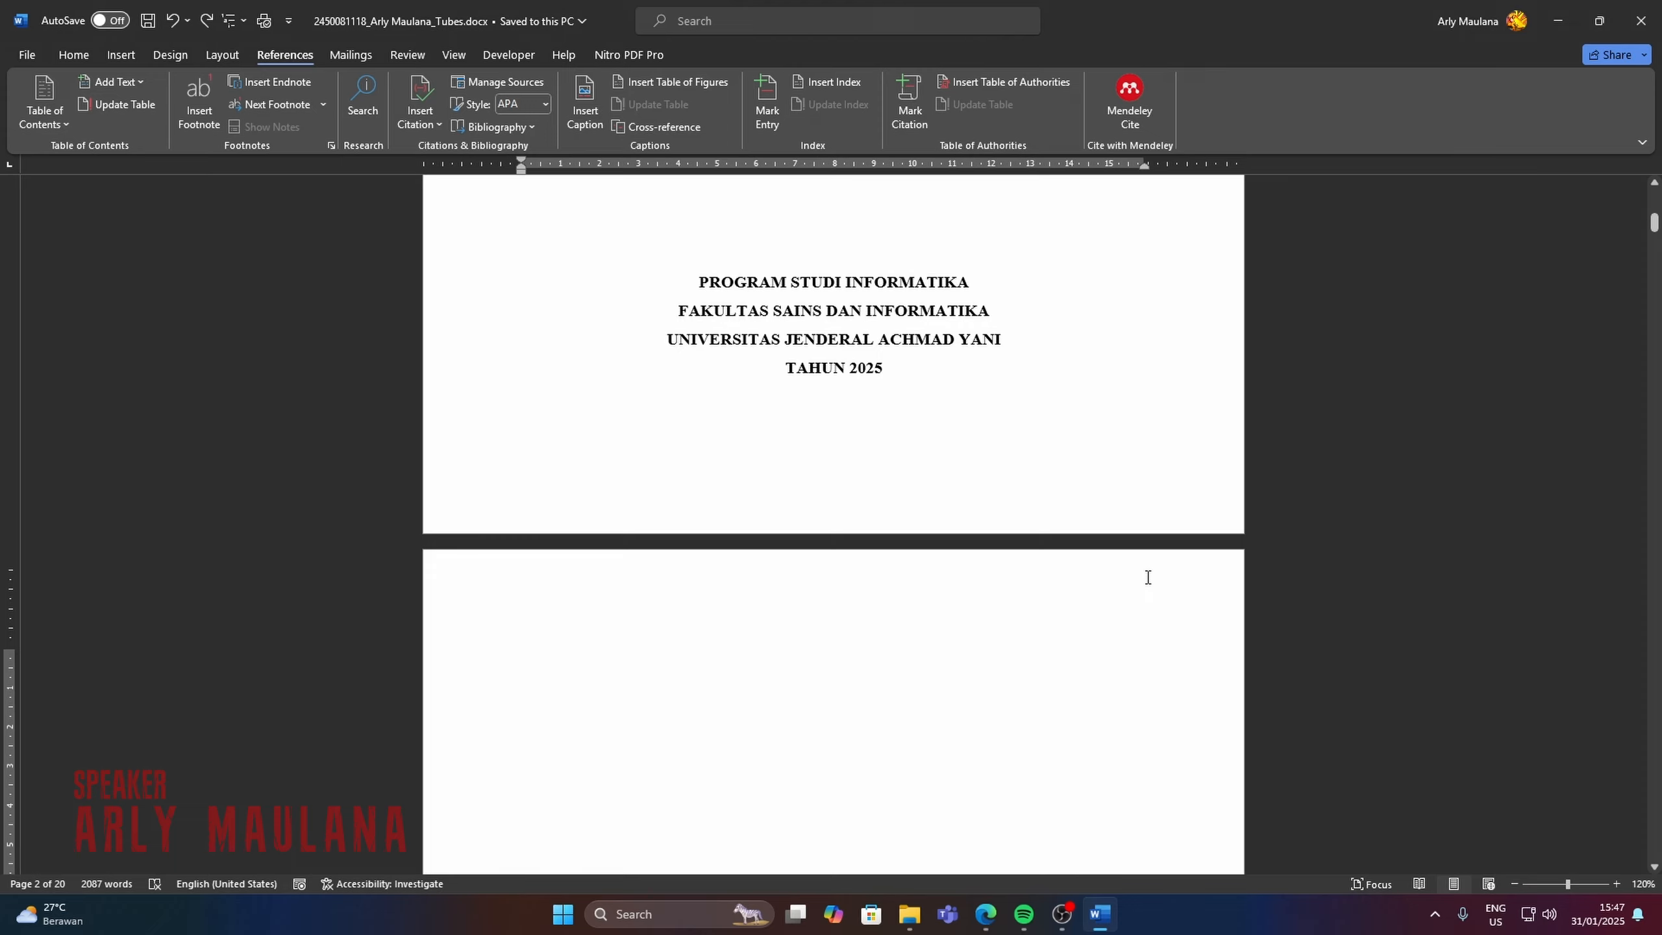
scroll(1132, 572, "down", 5)
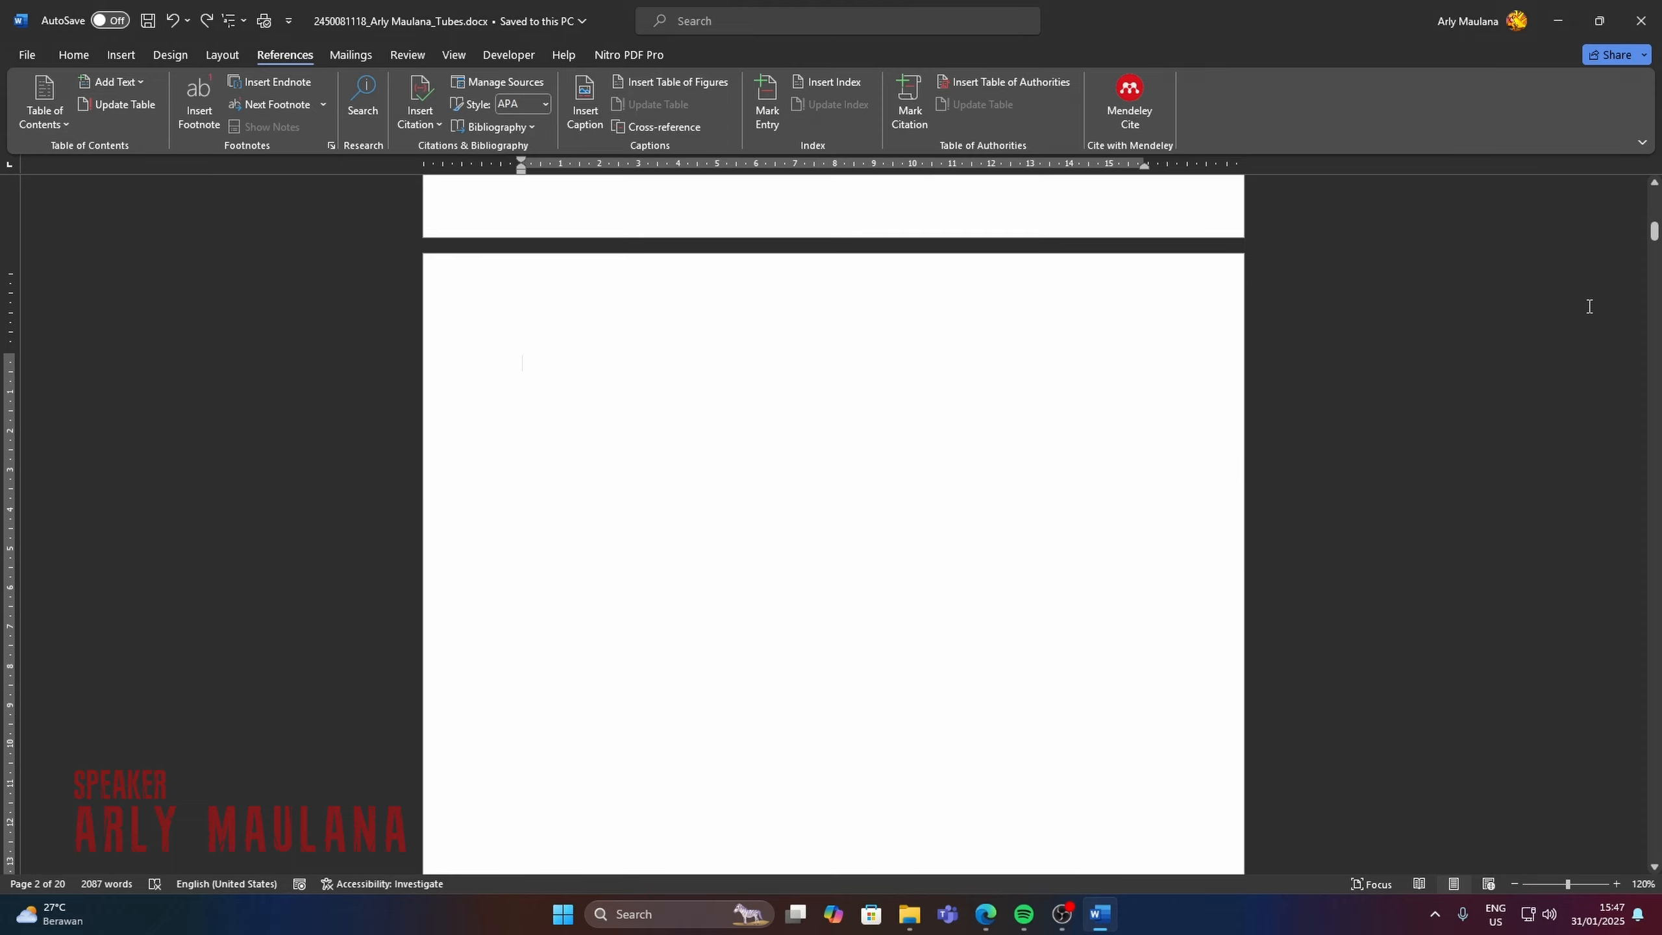
mouse_move(1654, 233)
left_mouse_down()
mouse_move(1655, 322)
mouse_move(1656, 229)
left_mouse_up()
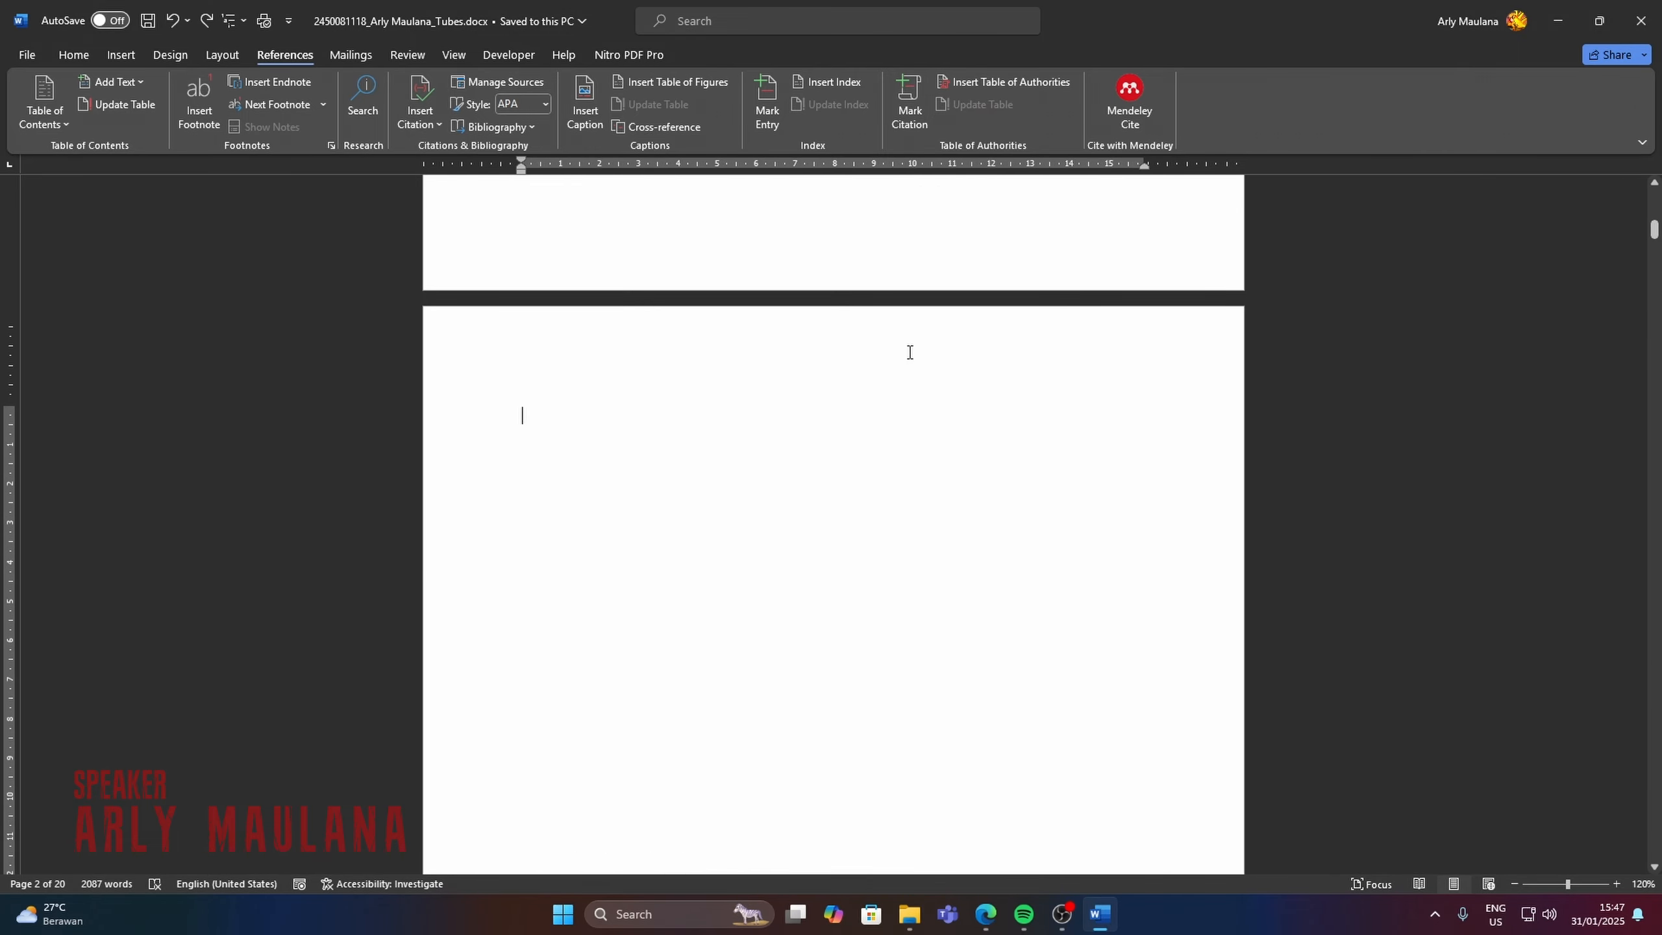
left_click(72, 52)
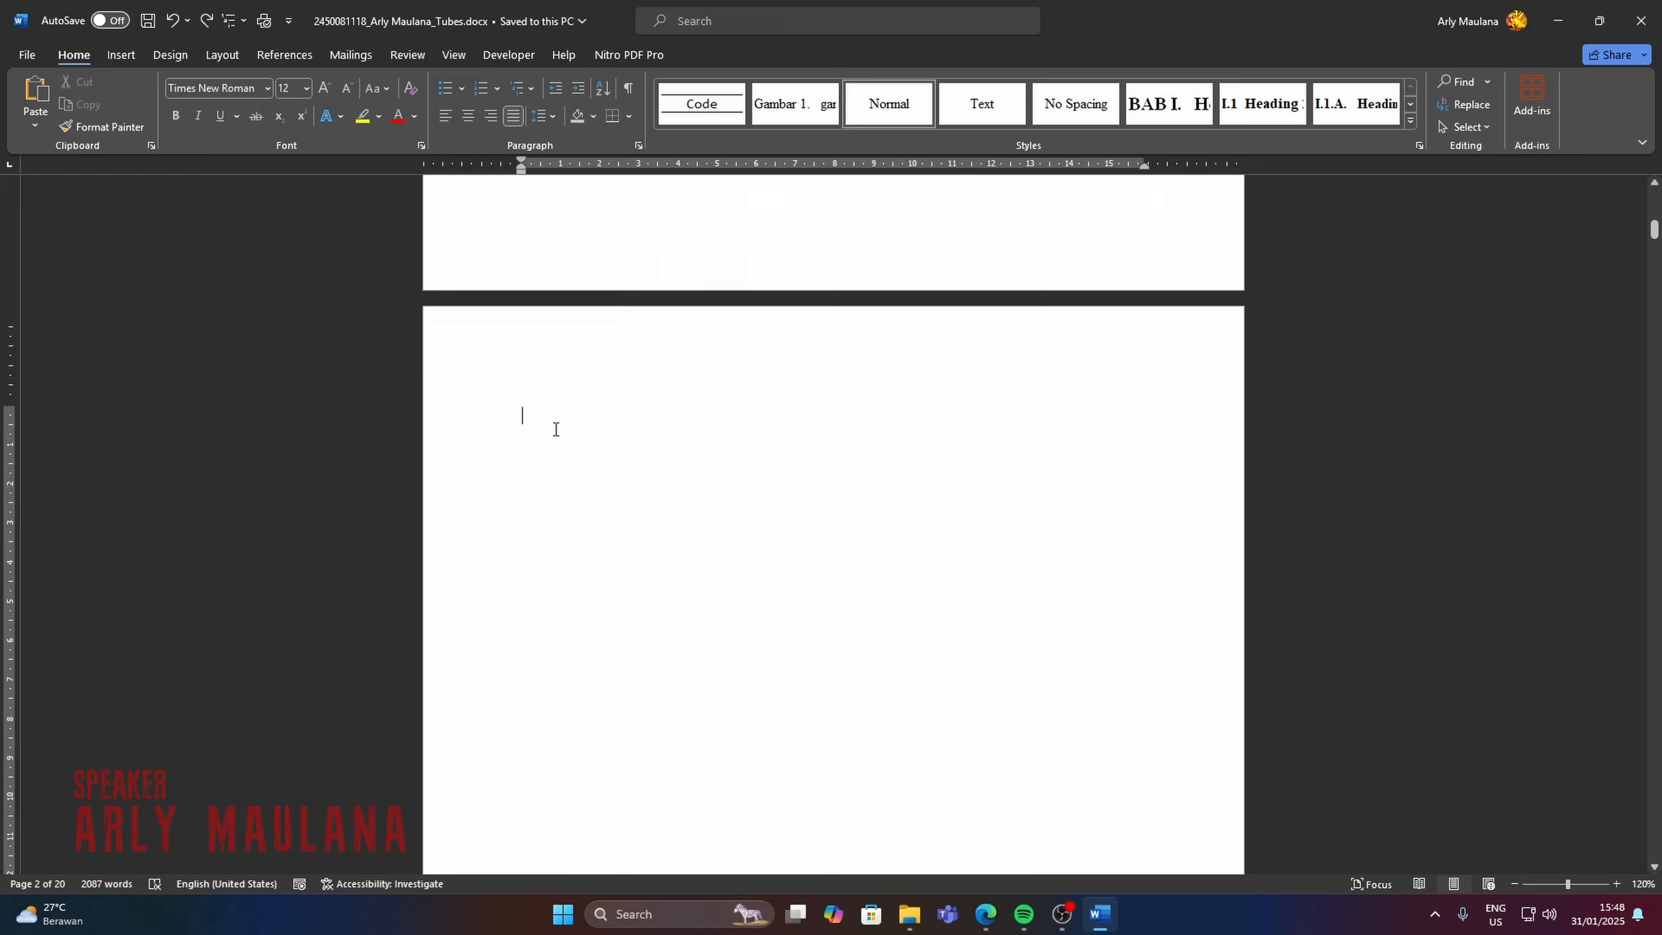
left_click(410, 90)
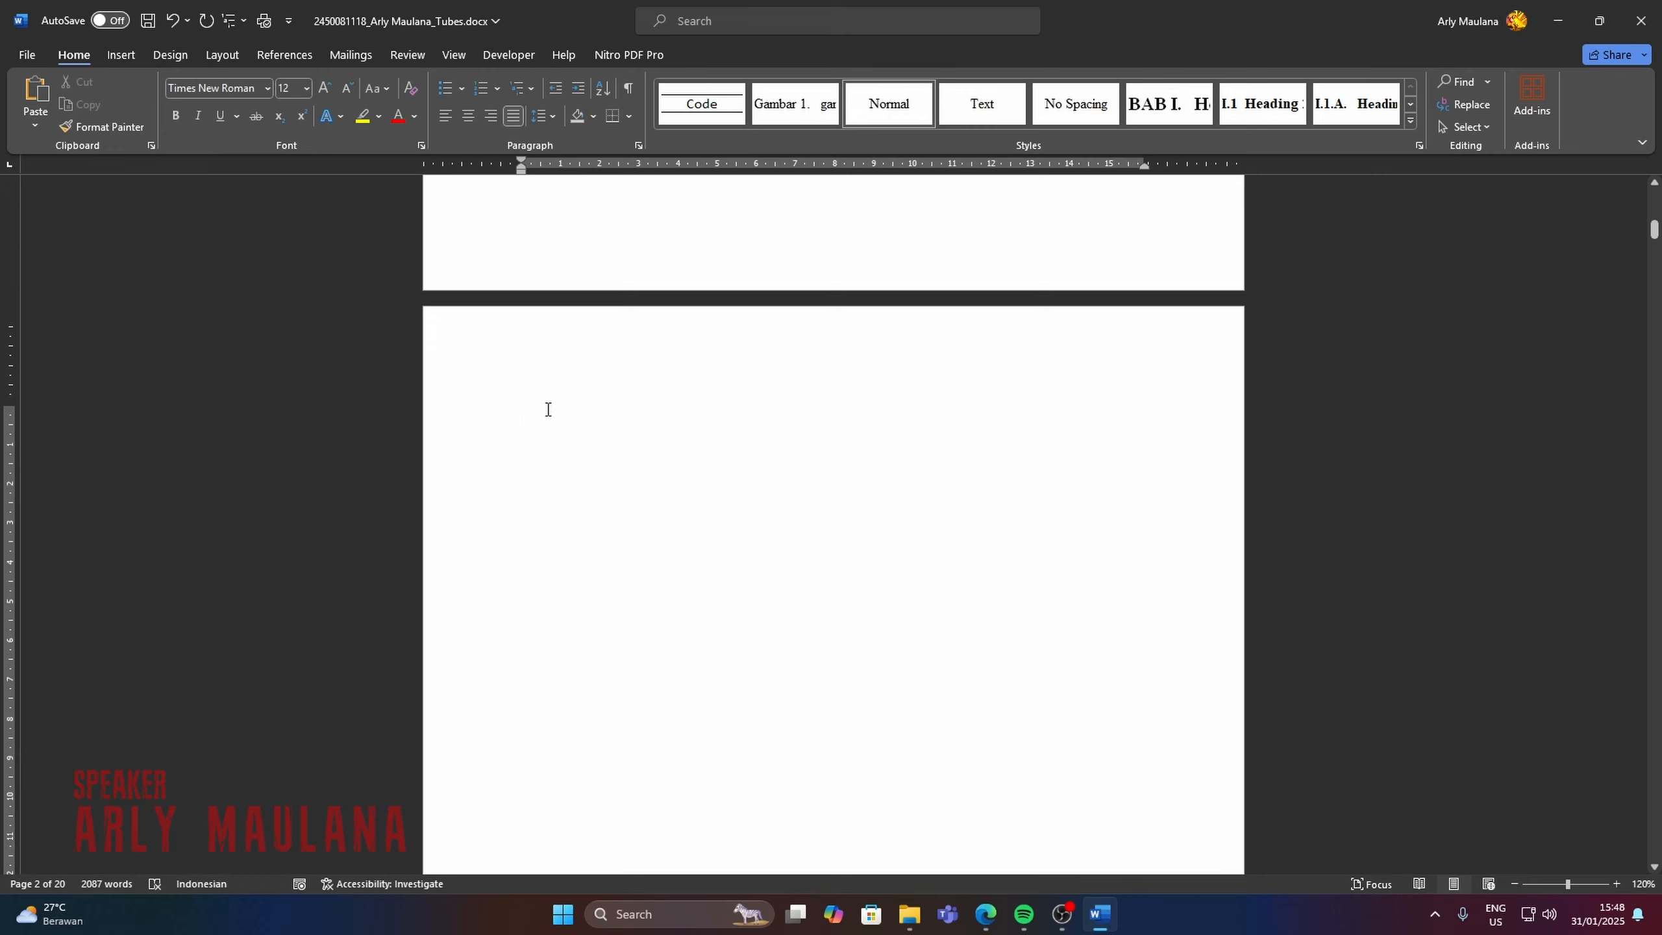
left_click(636, 91)
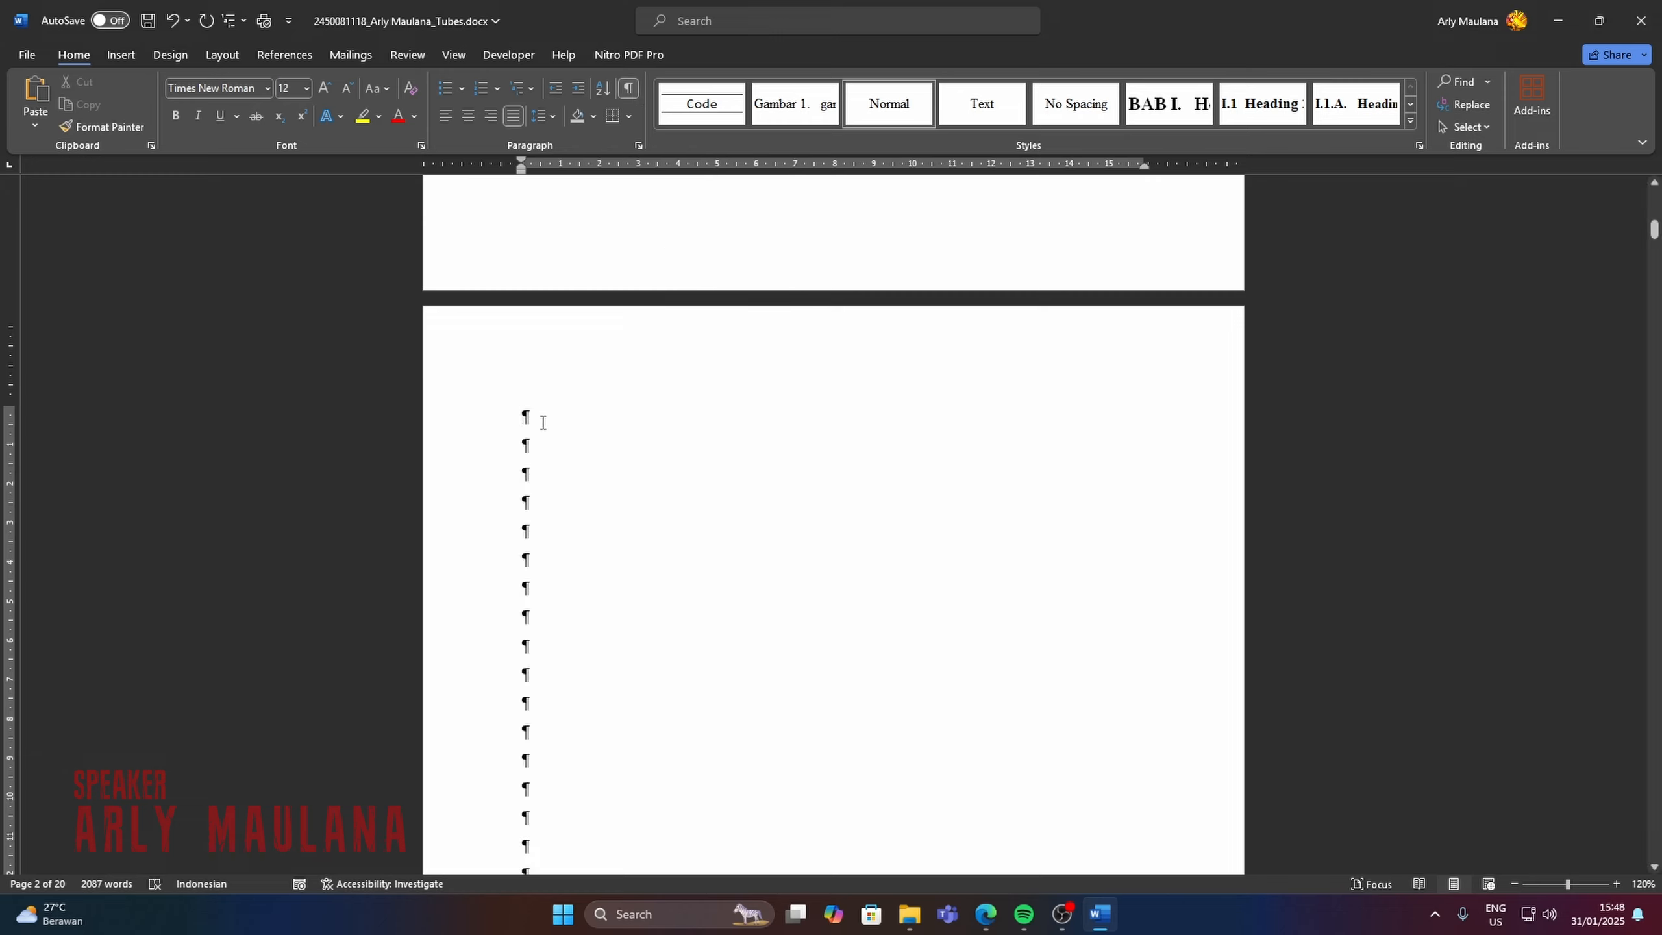
Insert an Automatic Table 2 table of contents at the start of the blank page after the title page.
left_click(283, 59)
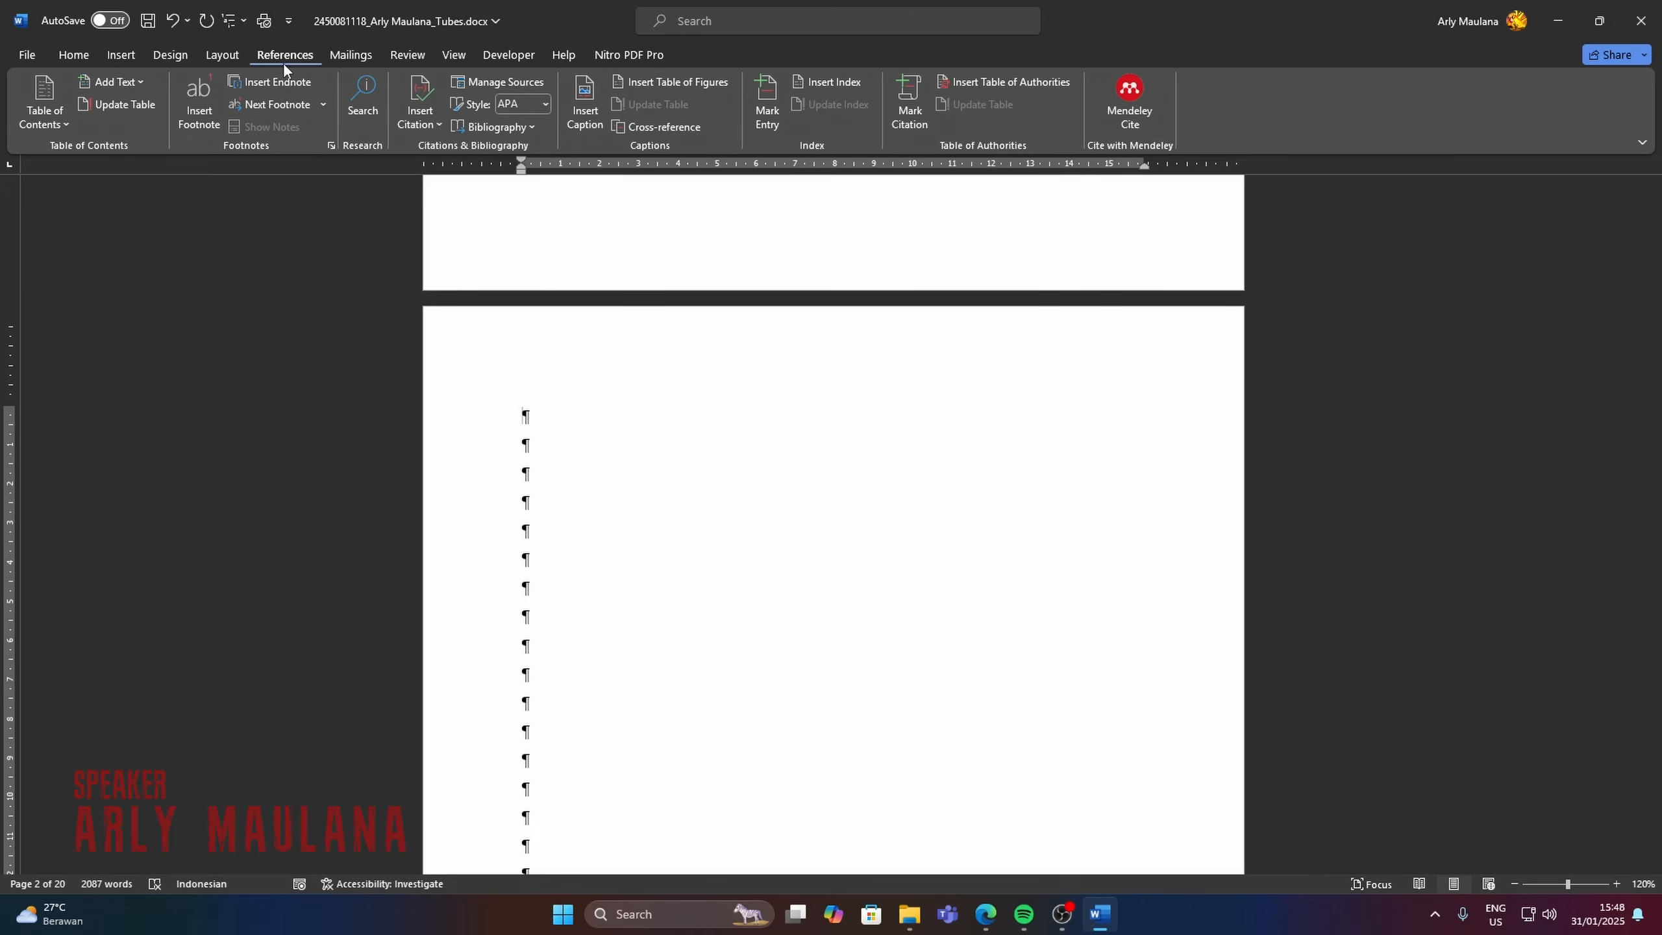
left_click(46, 98)
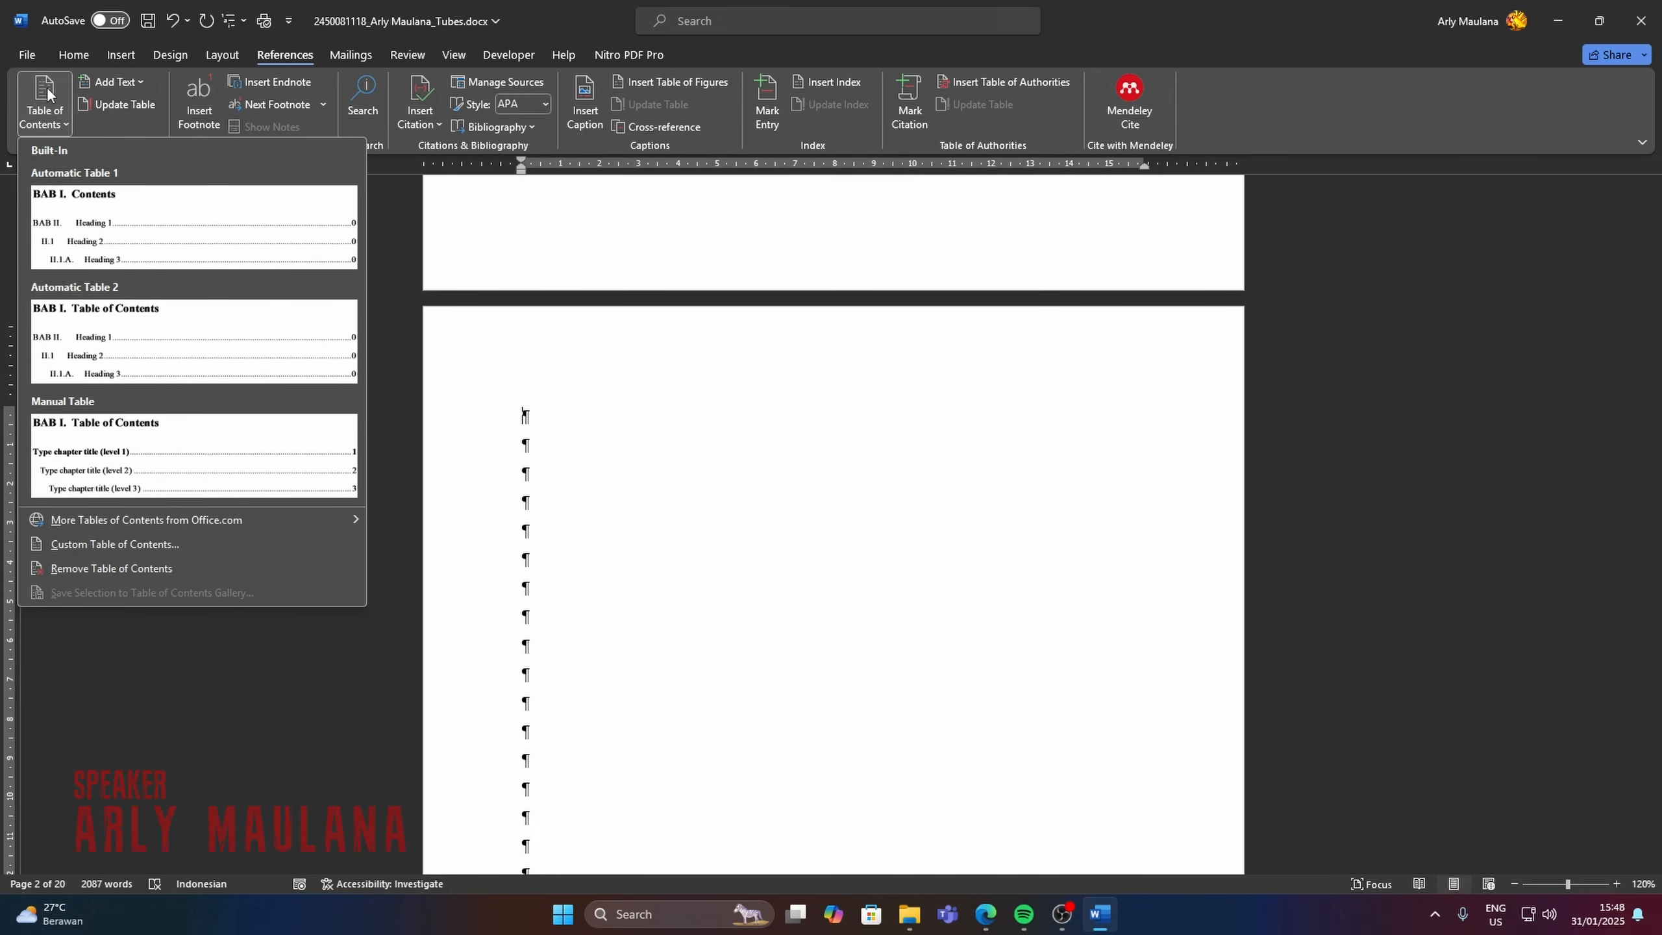
left_click(271, 324)
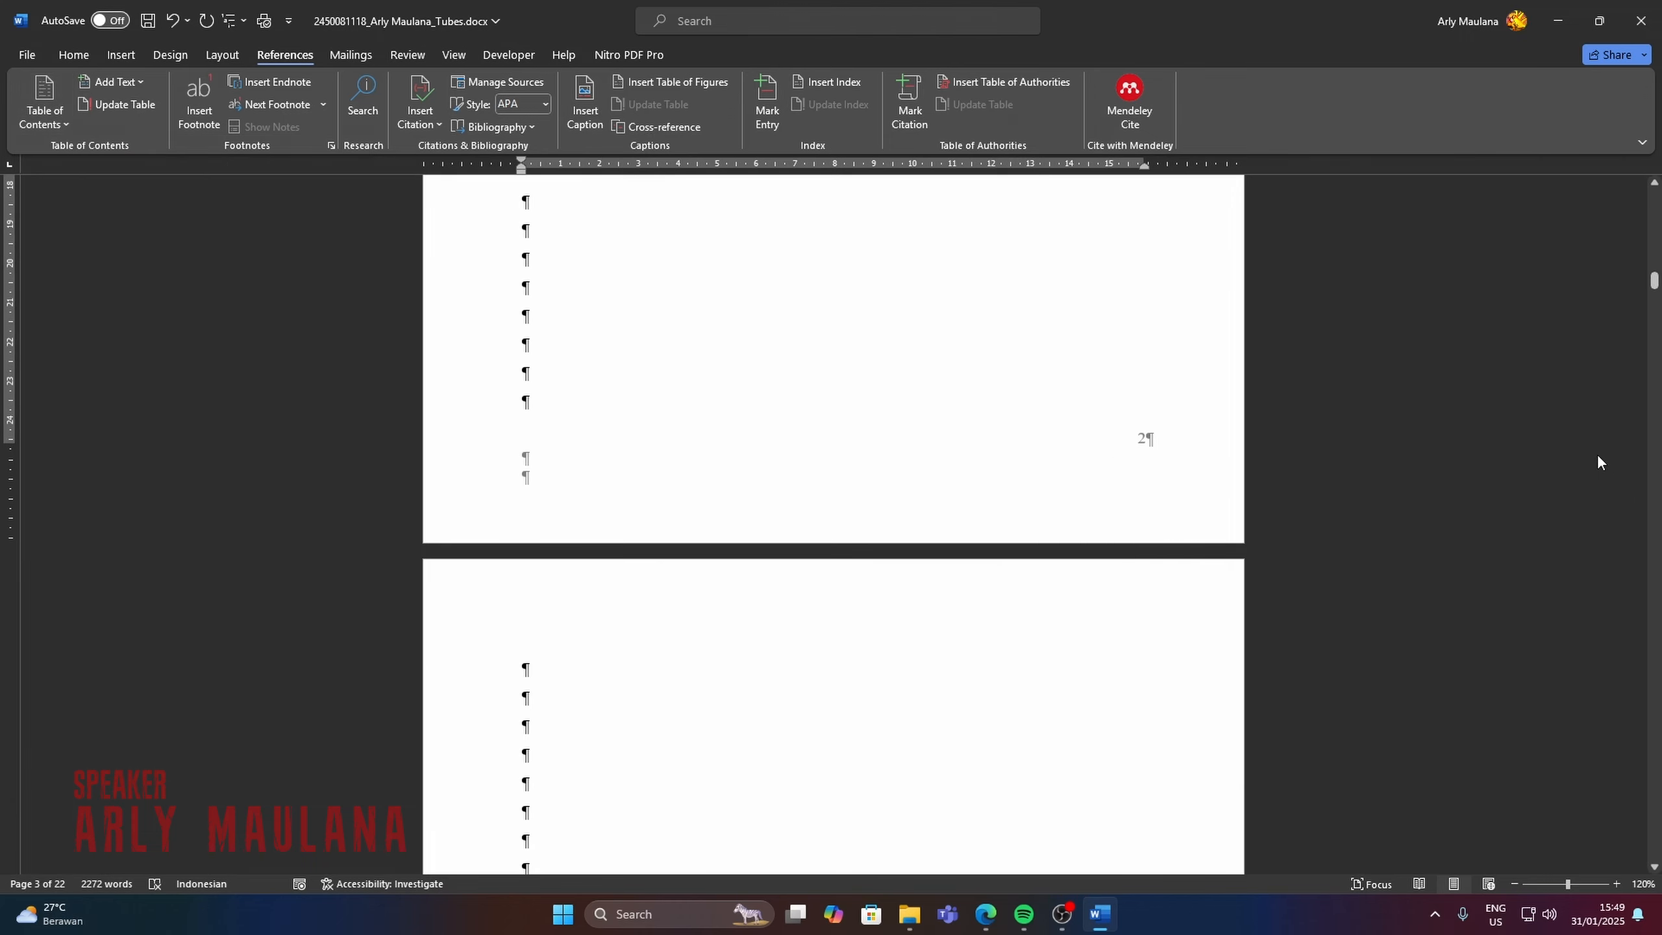
left_click_drag(1656, 284, 1658, 232)
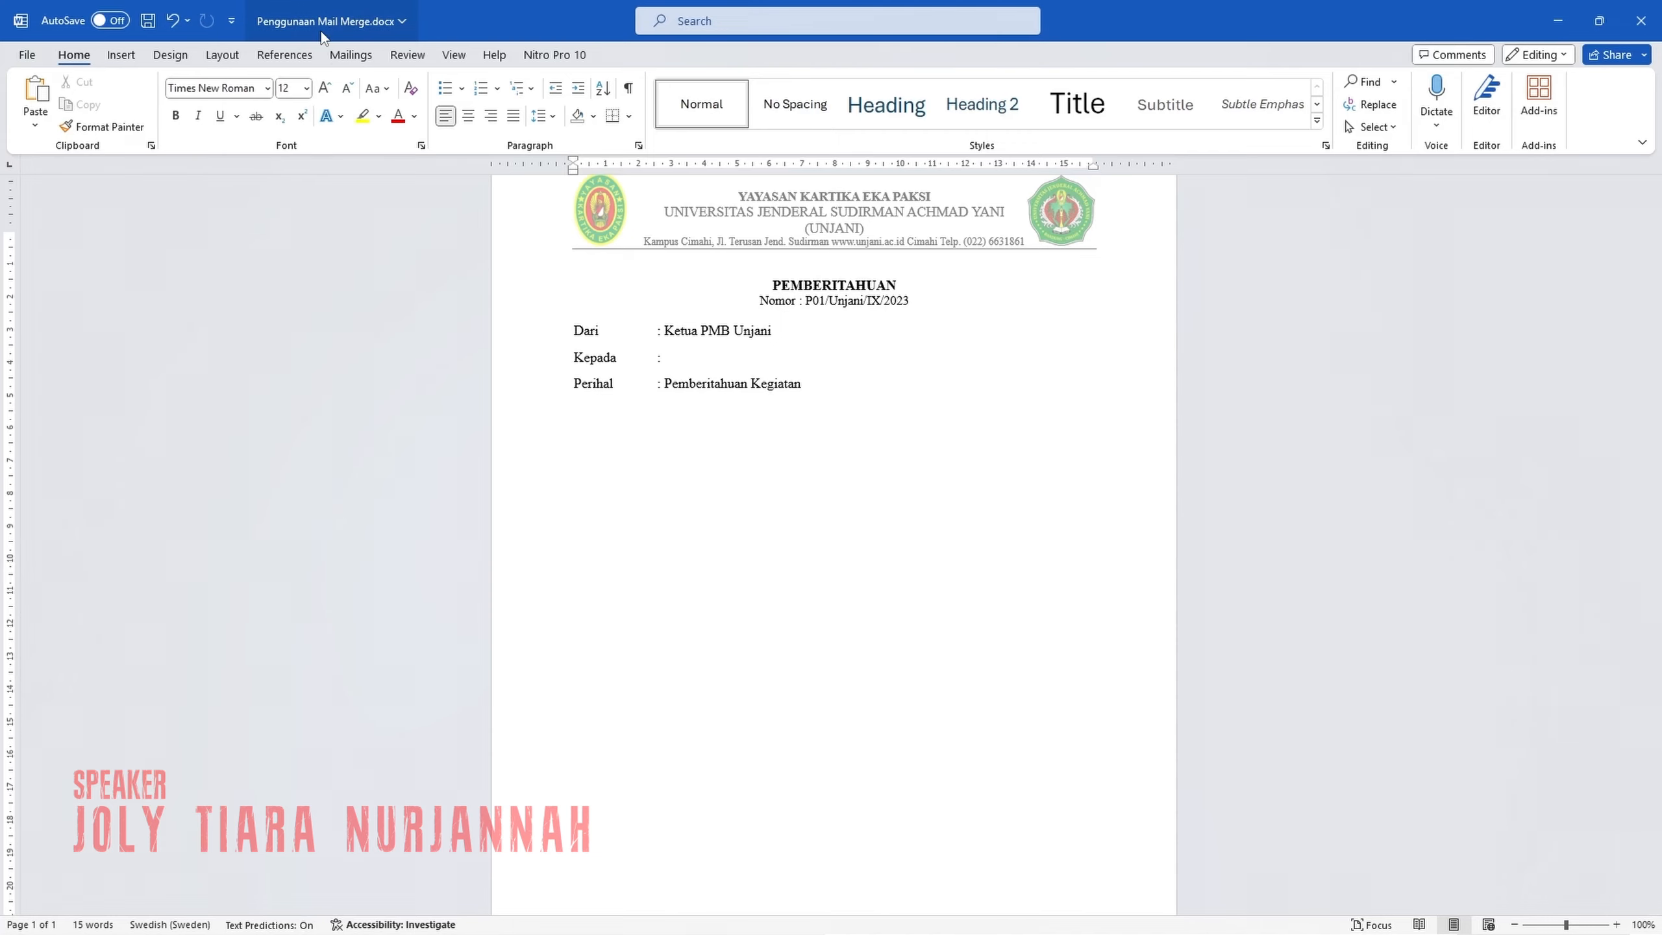
Start the Step-by-Step Mail Merge Wizard for Letters using the current document, and advance to recipient selection.
left_click(345, 56)
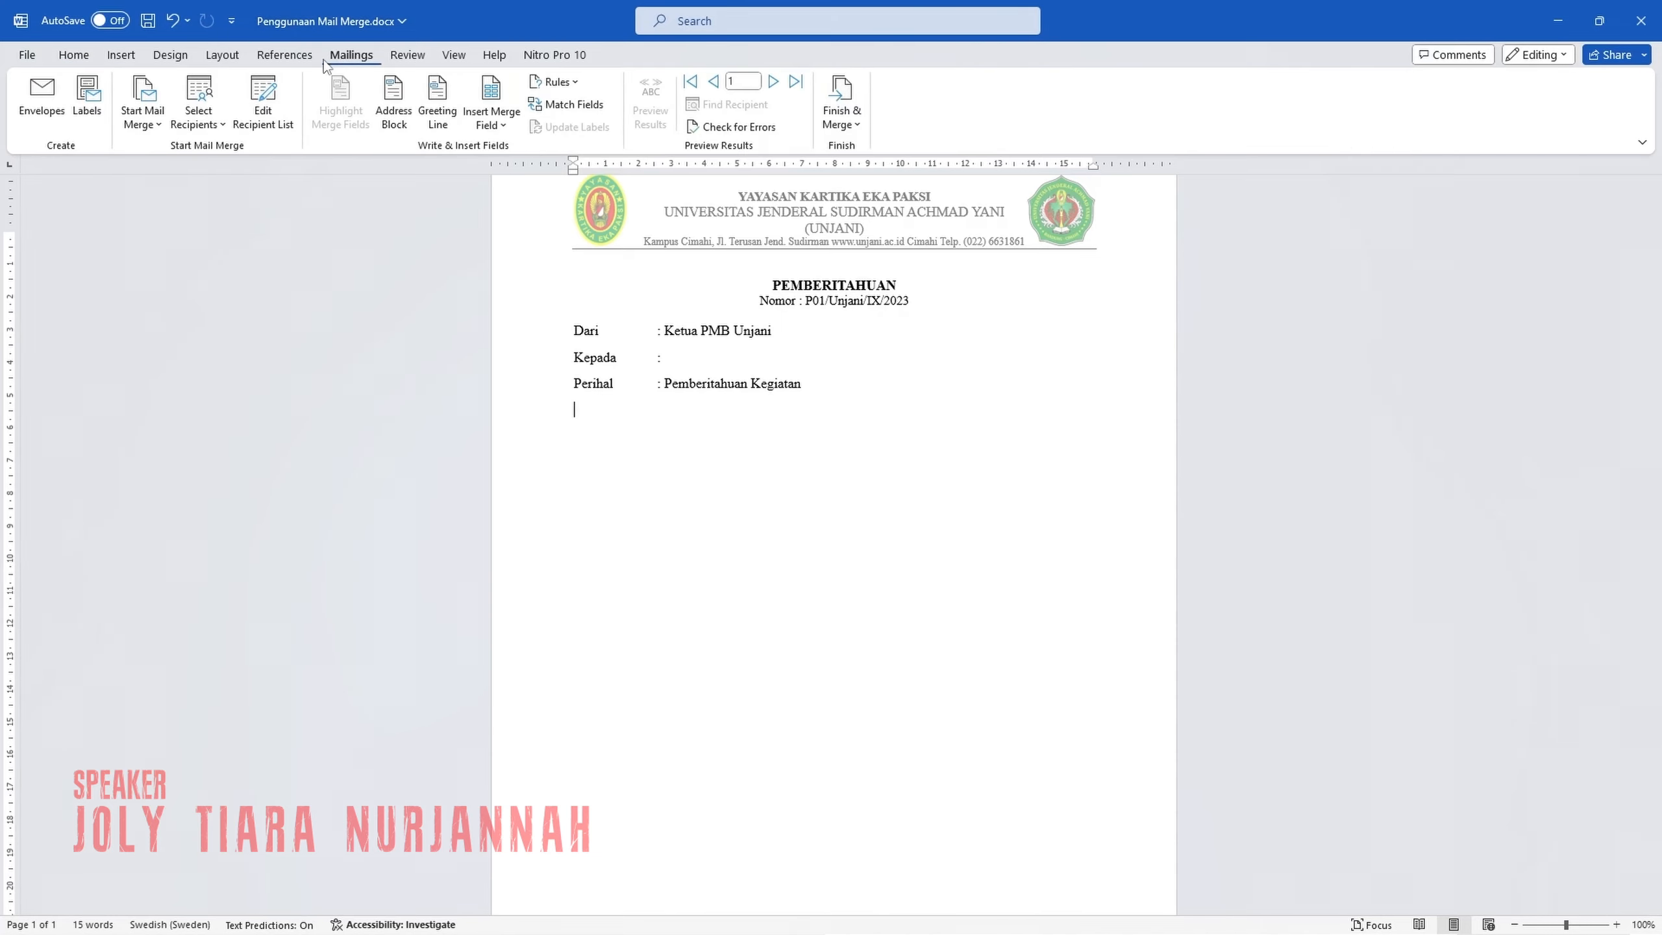
left_click(143, 110)
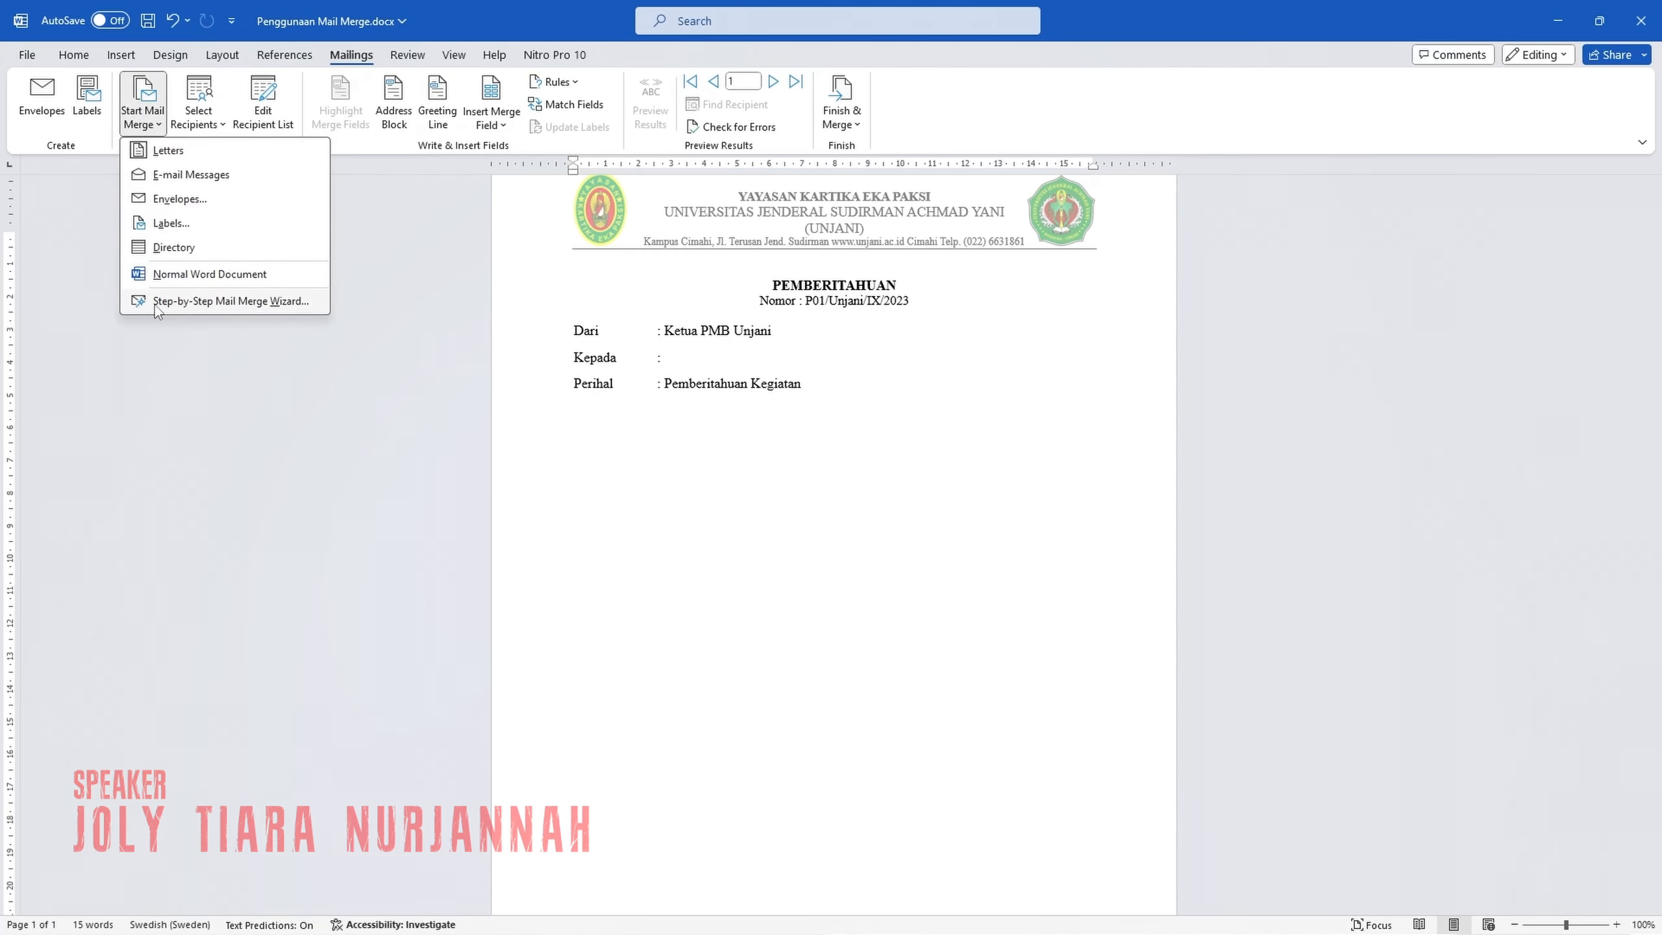
left_click(262, 302)
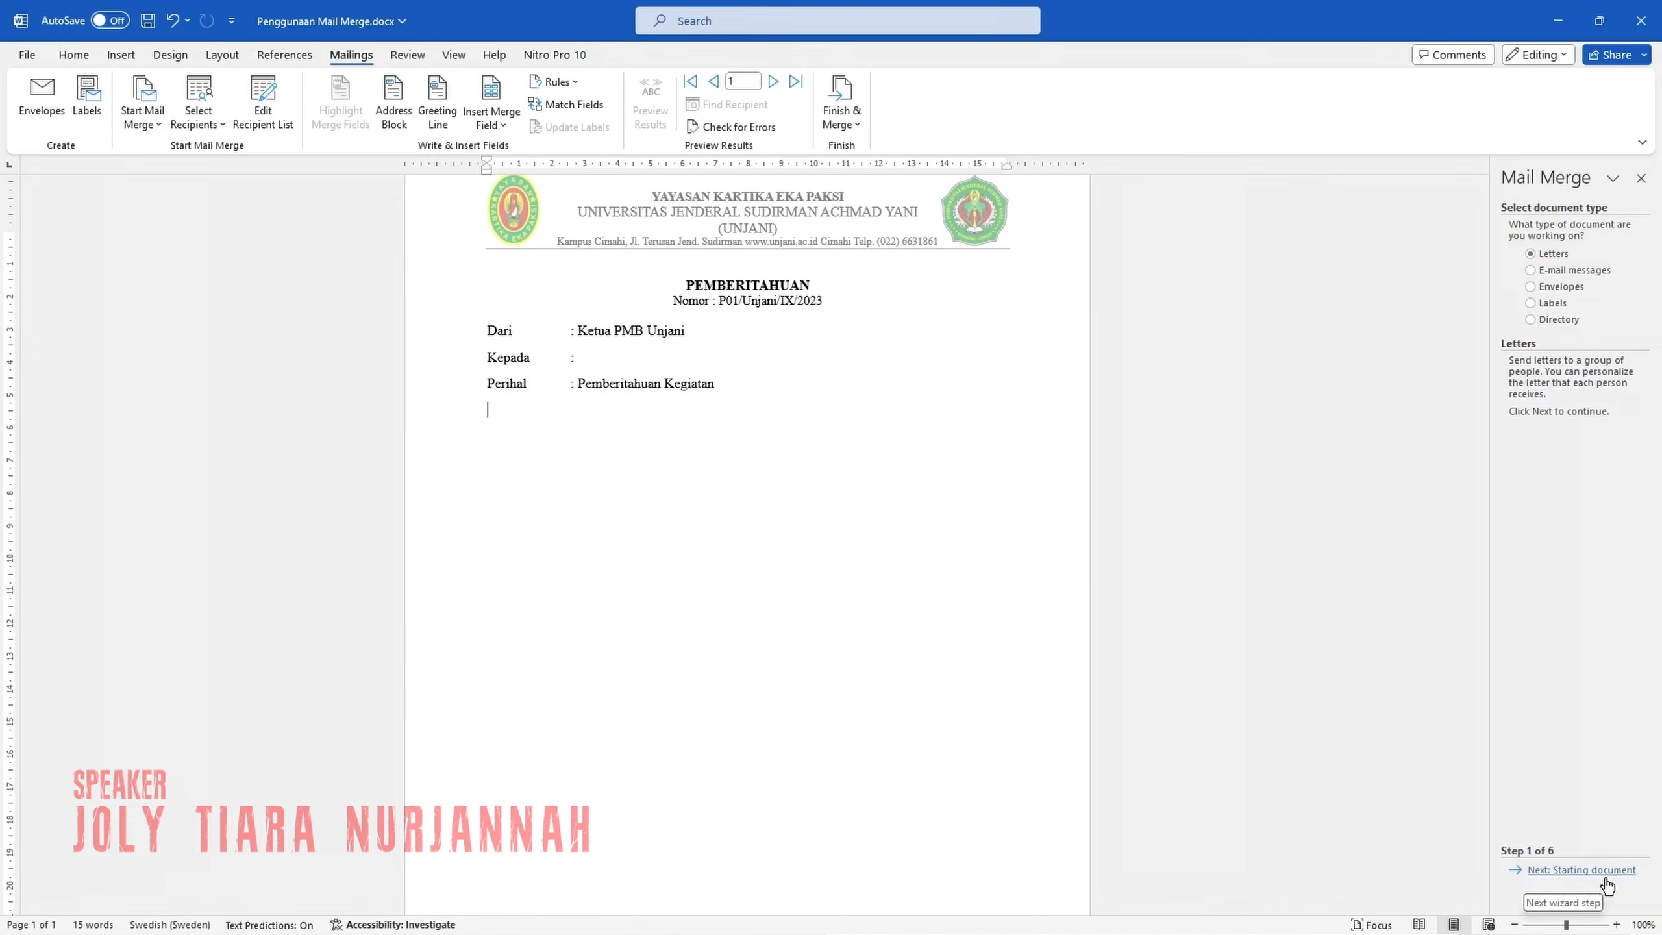
left_click(1565, 871)
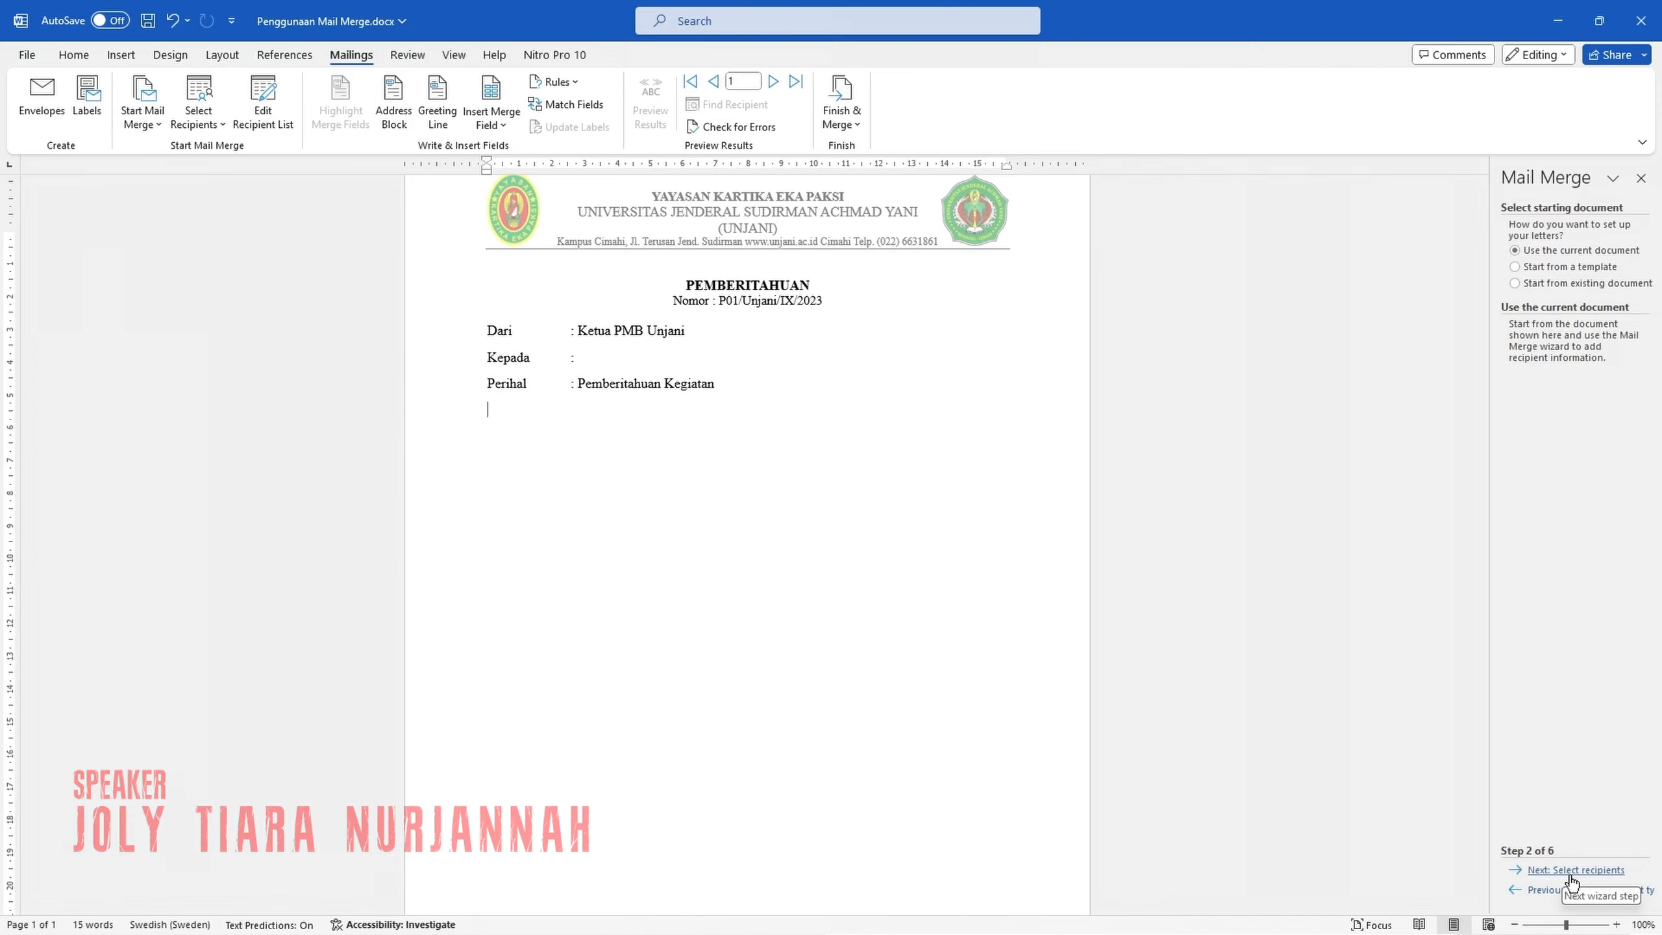
left_click(1569, 872)
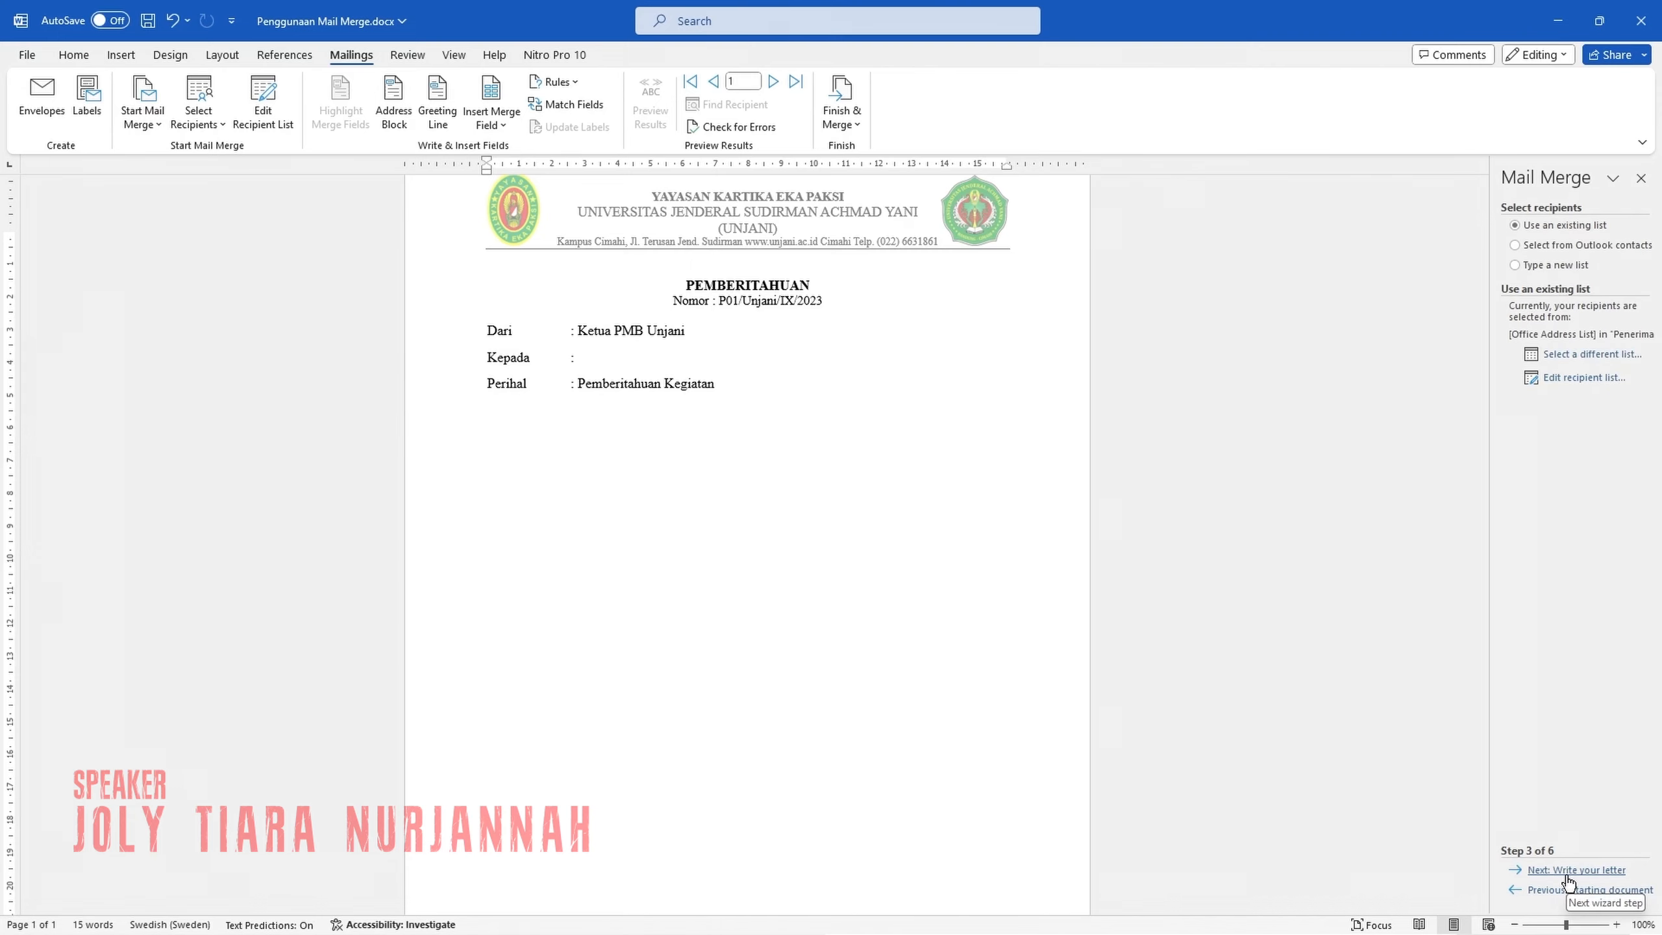
Create a new recipient list with the company names Fakultas Teknik Informatika, Fakultas Ekonomi and Fakultas Sains dan Informatika.
left_click(1538, 268)
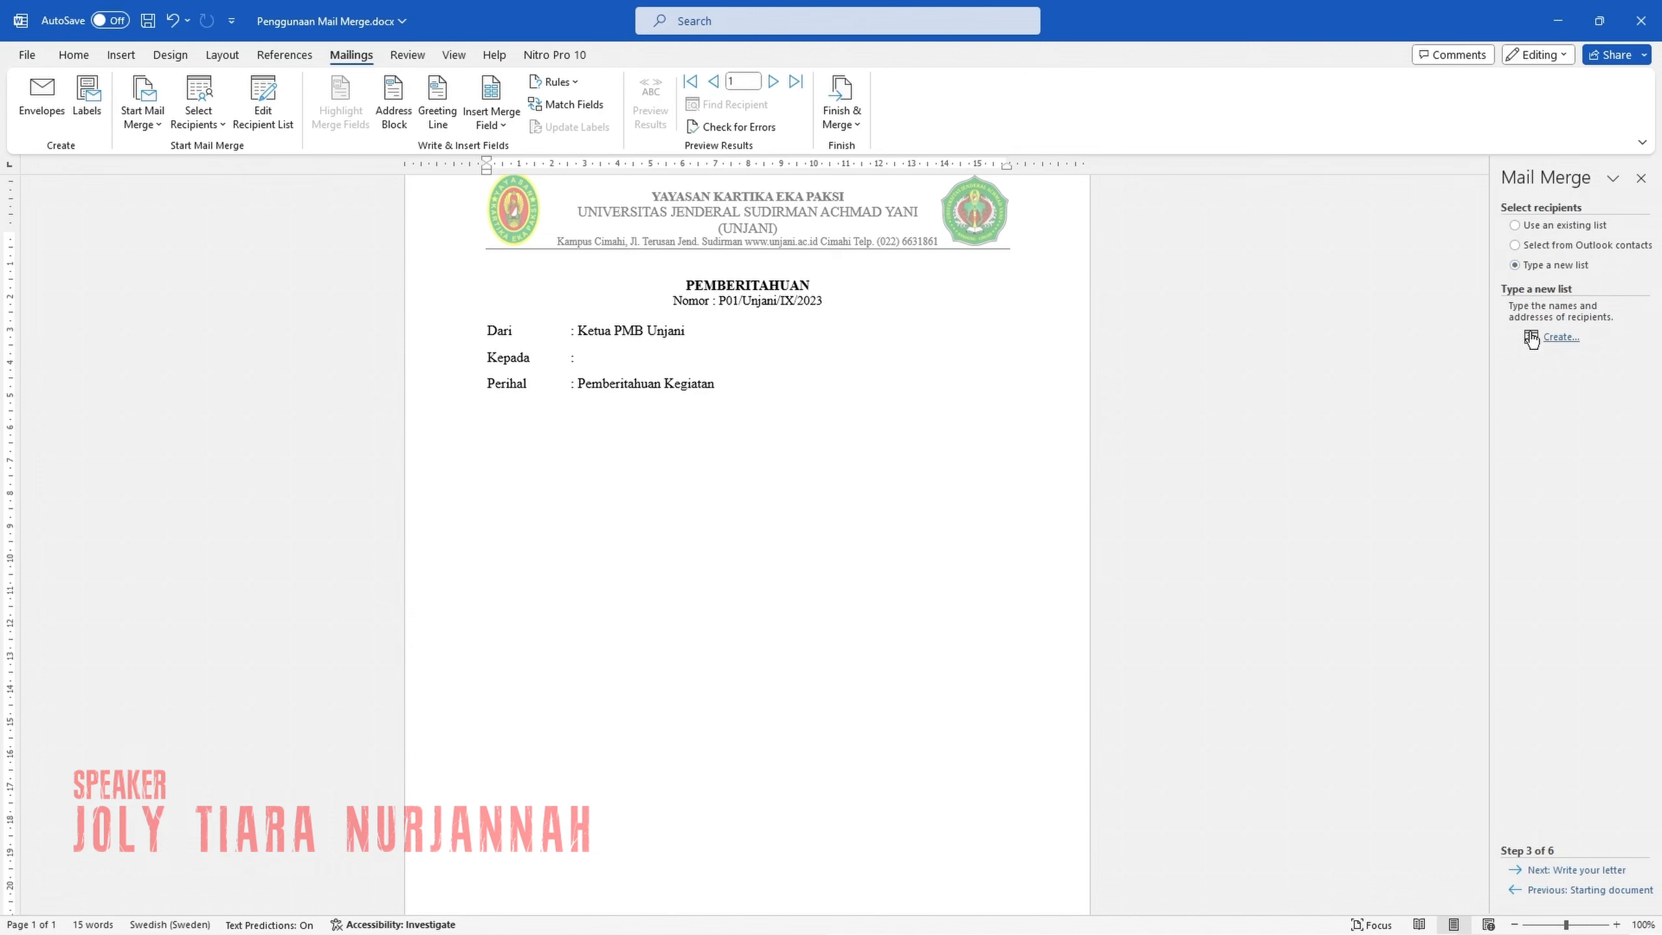
left_click(1560, 336)
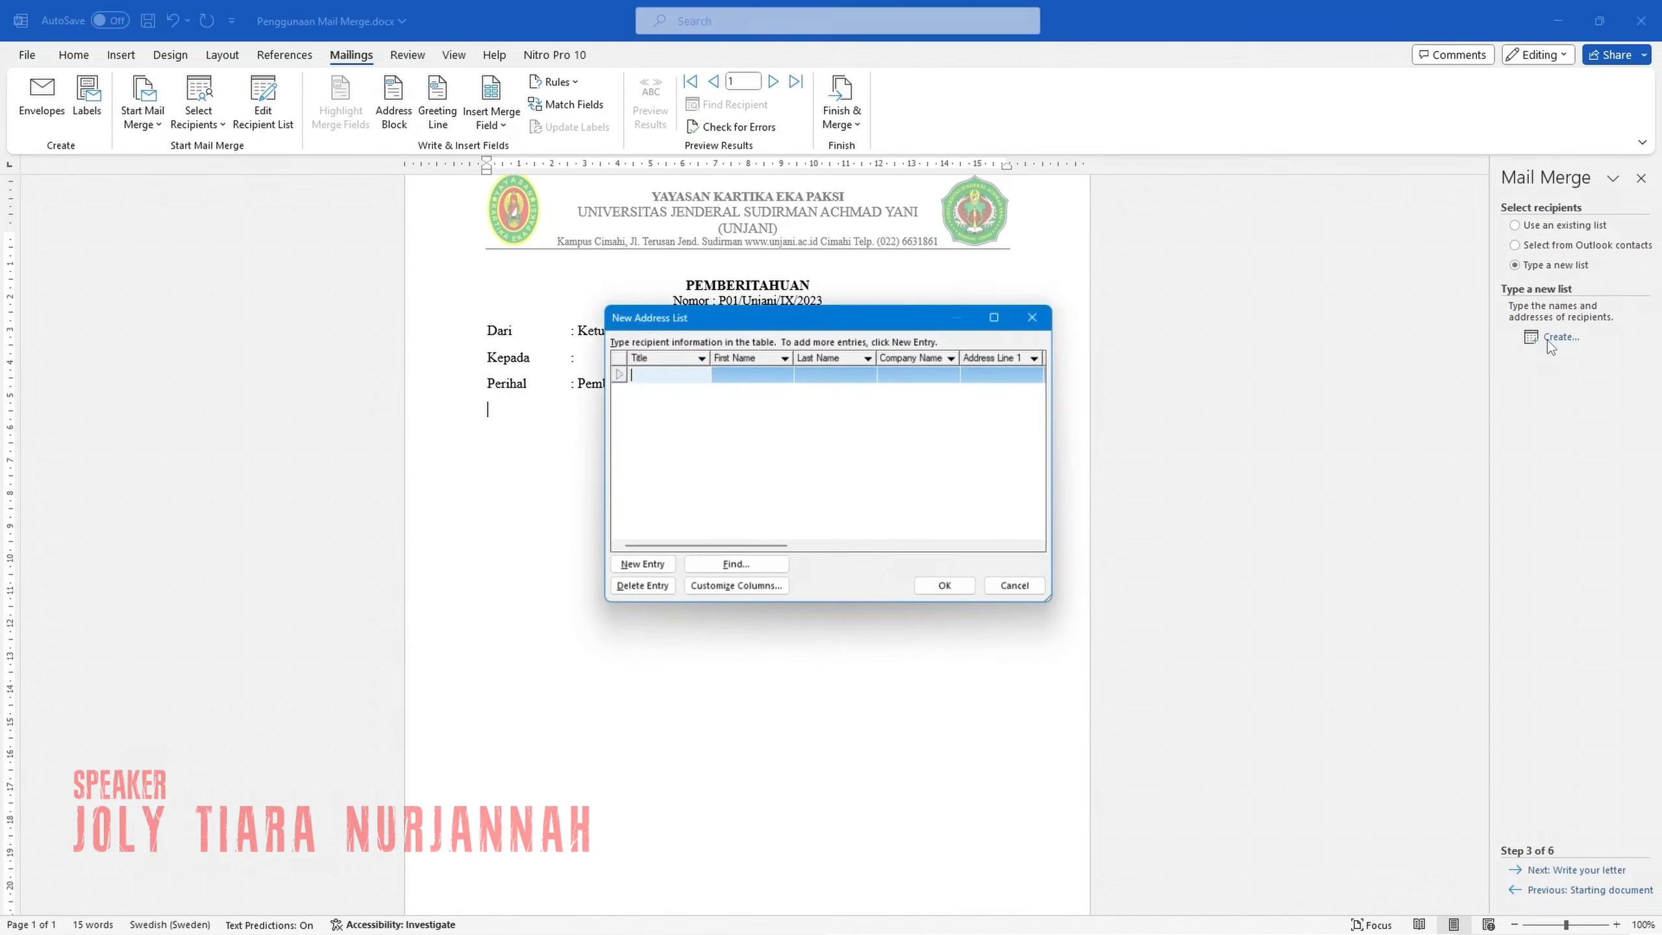
left_click(905, 374)
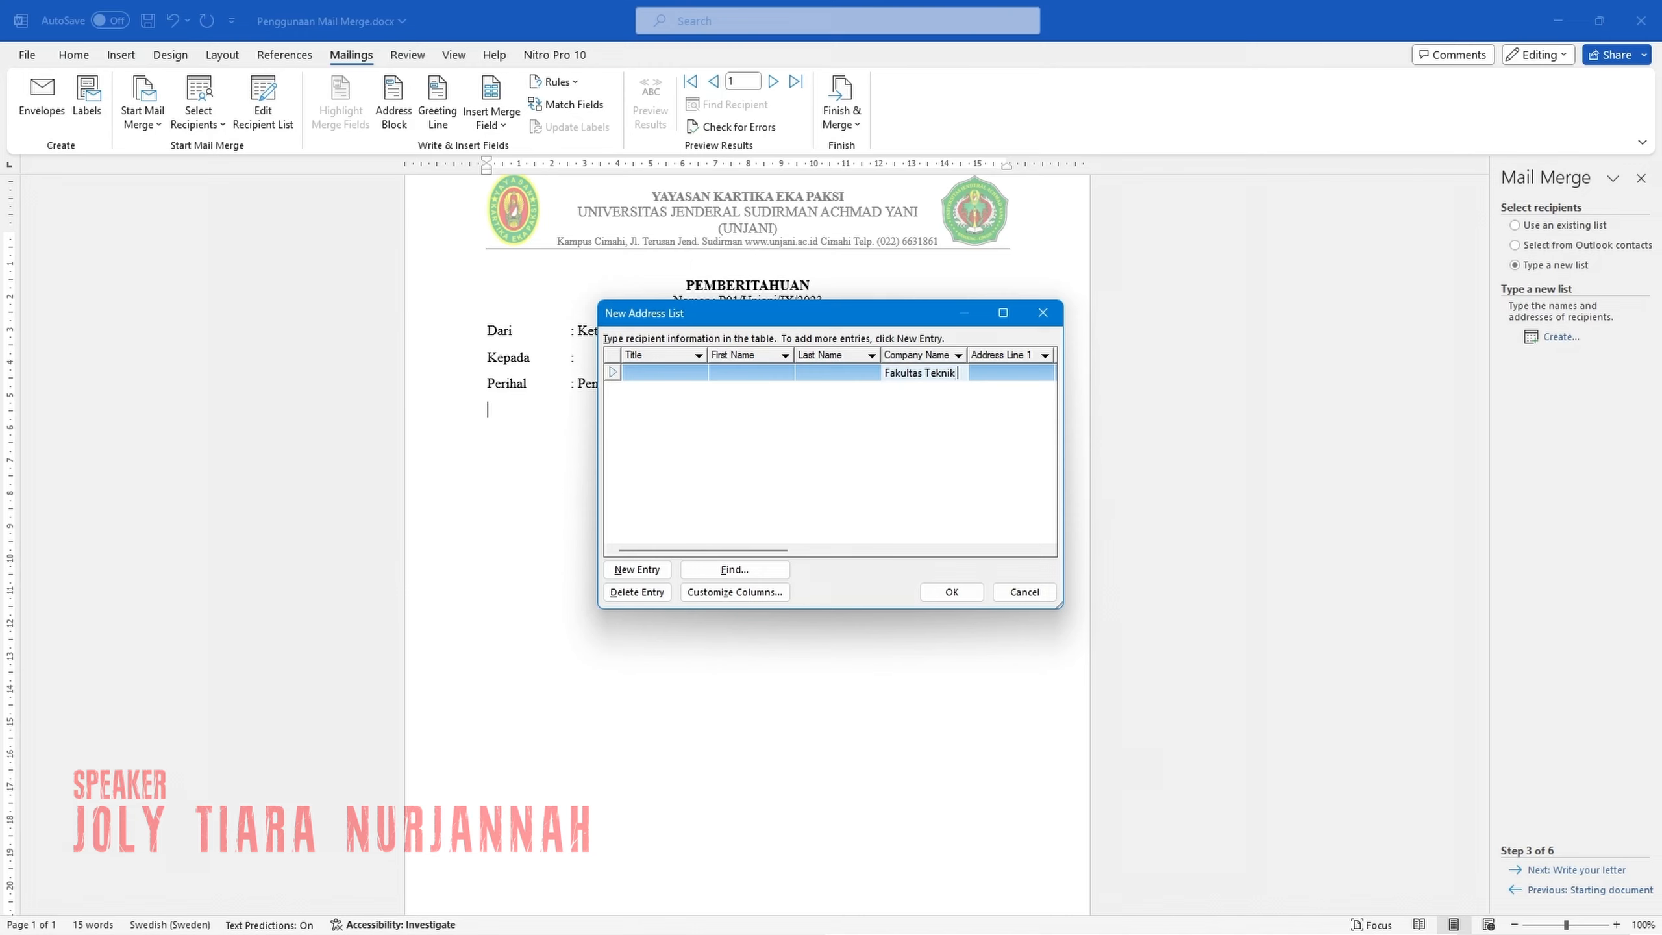
type("nformatika")
left_click(644, 568)
left_click(911, 391)
type("Fakultas Ekonomi")
left_click(639, 570)
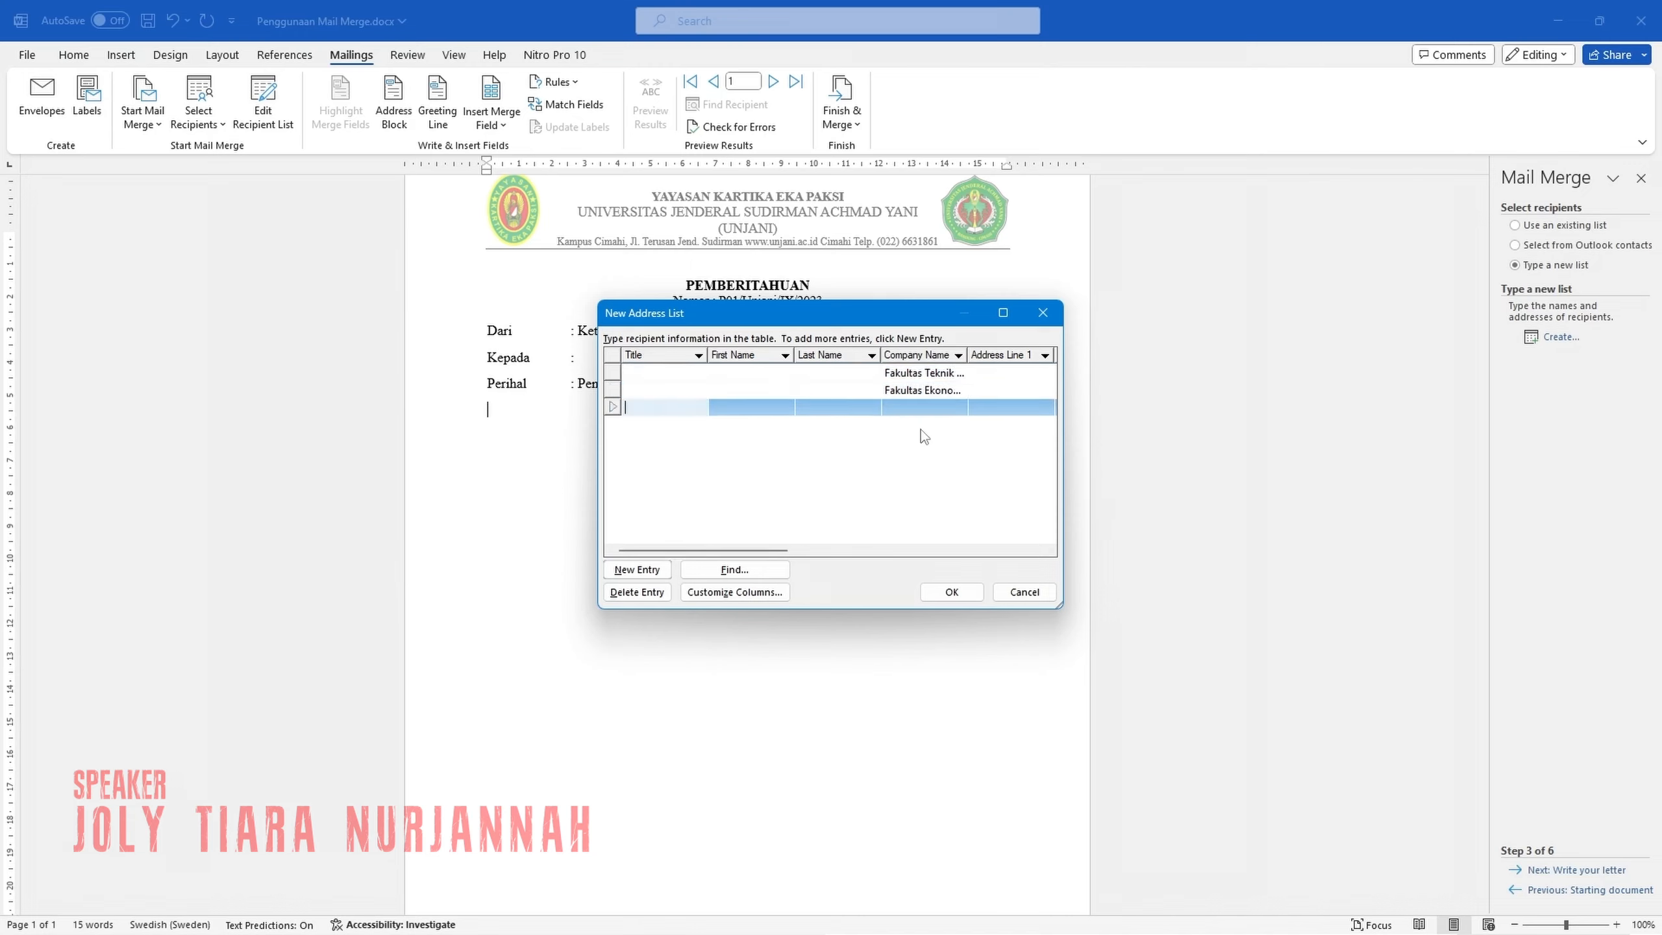
left_click(917, 408)
type("Fakultas Sains")
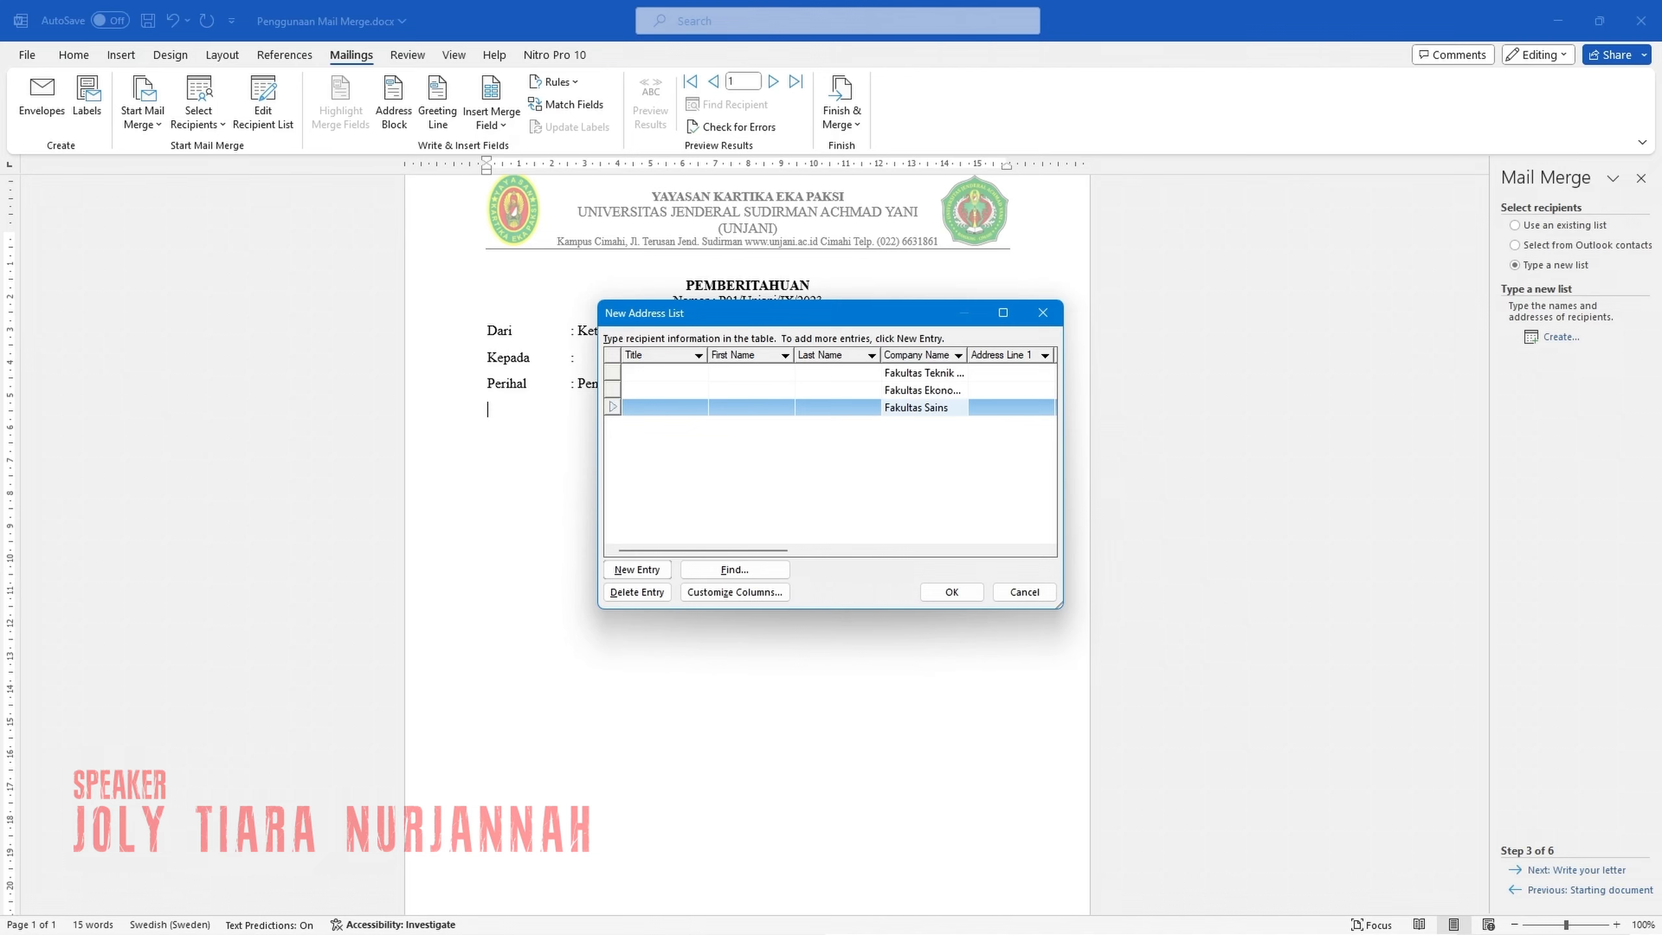
type(" dan Informatika")
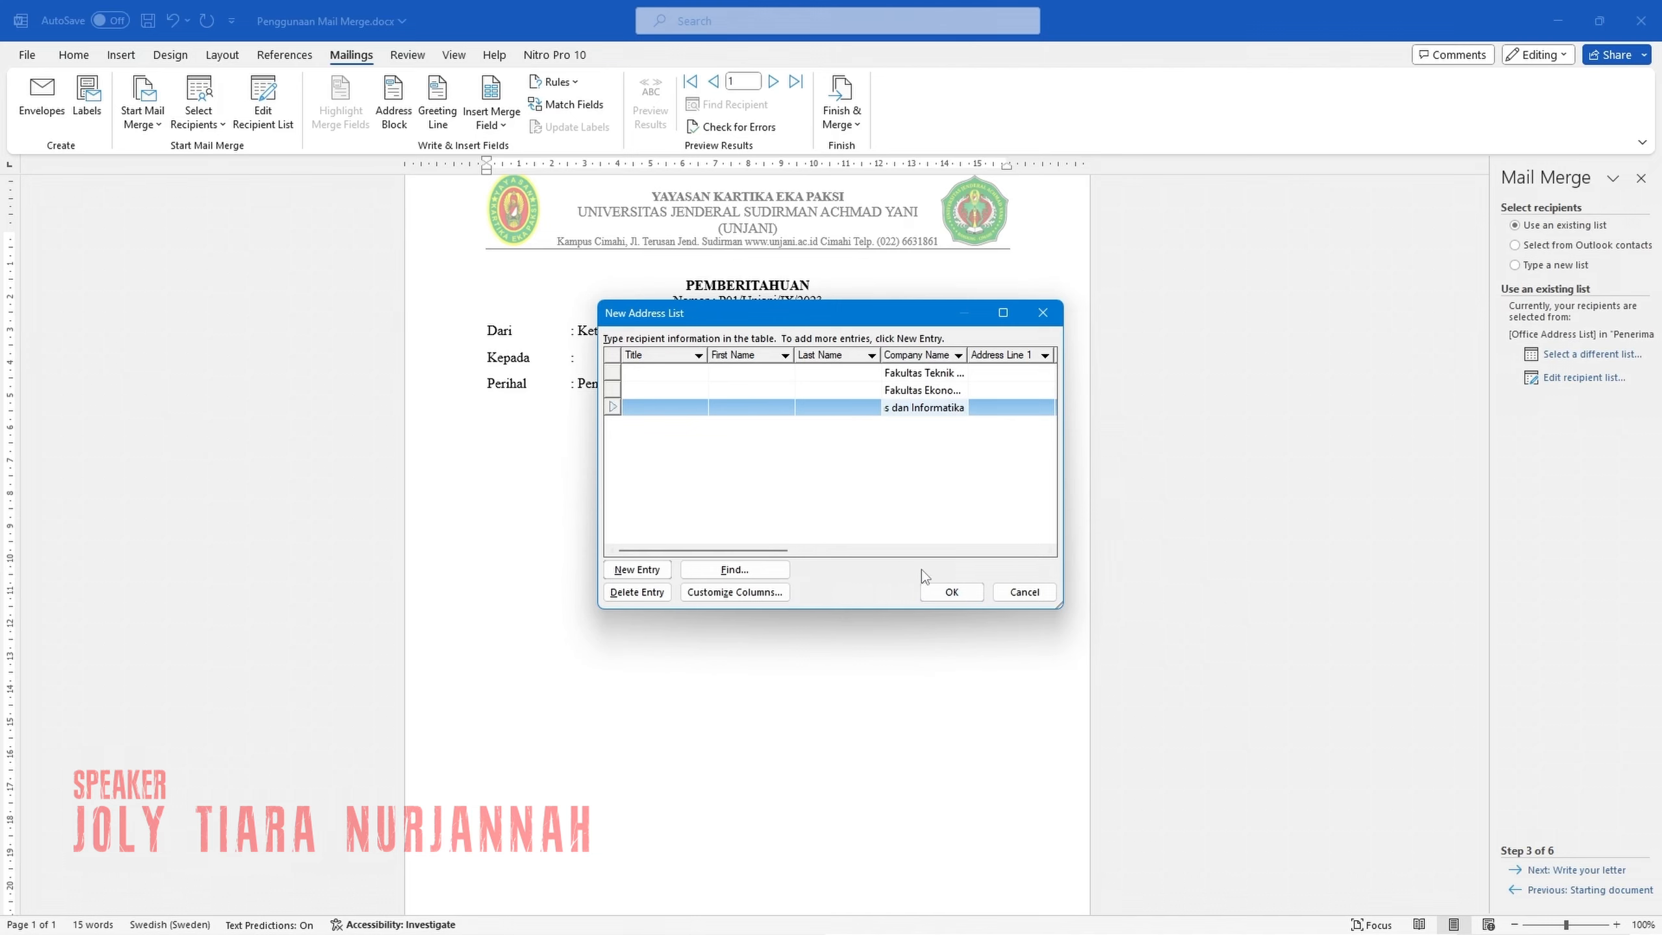
Save the address list as Fakultas_Penerima and accept it with all recipients selected for the merge.
left_click(947, 587)
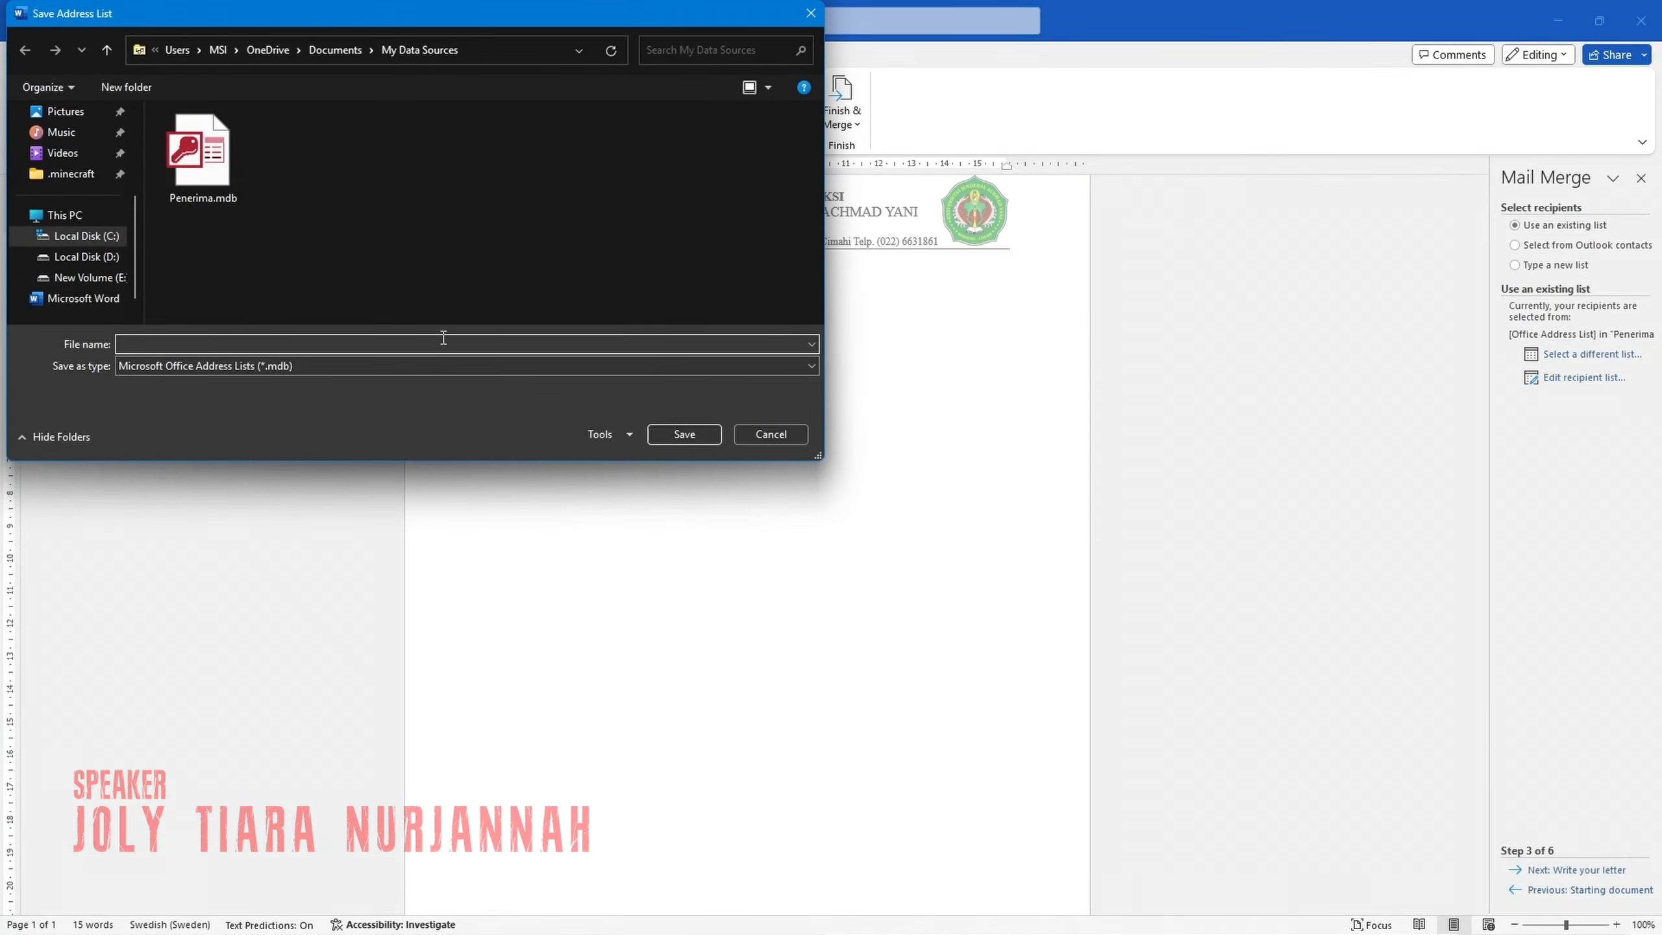
type("Fakultas_Penerima")
left_click(692, 436)
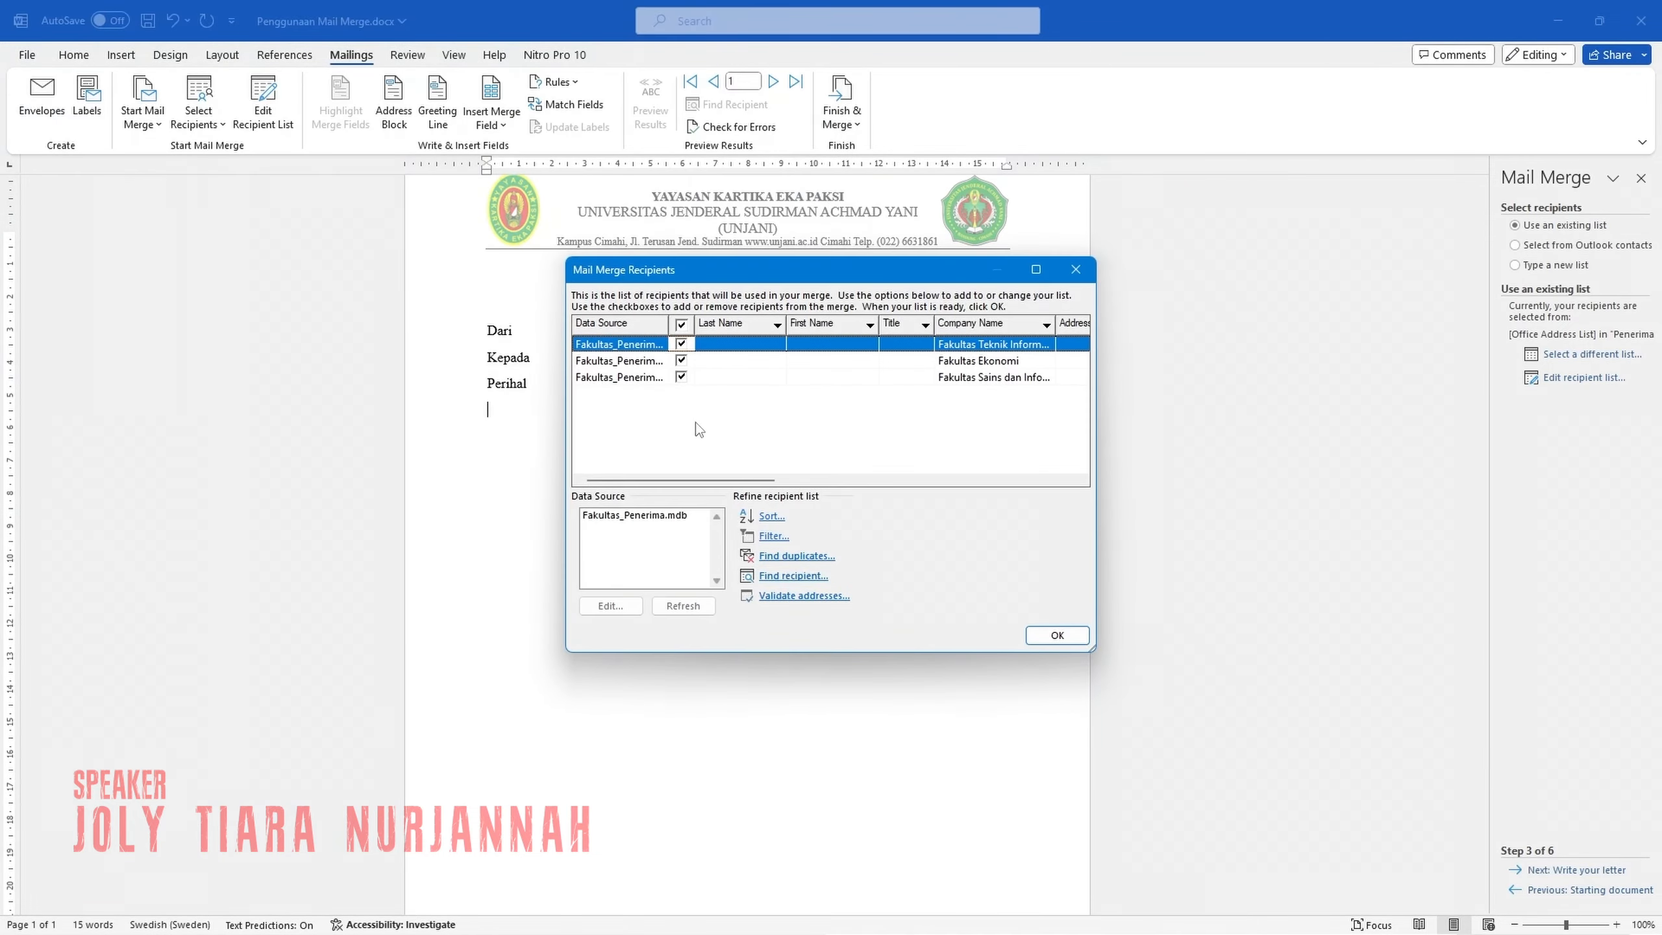
left_click(681, 325)
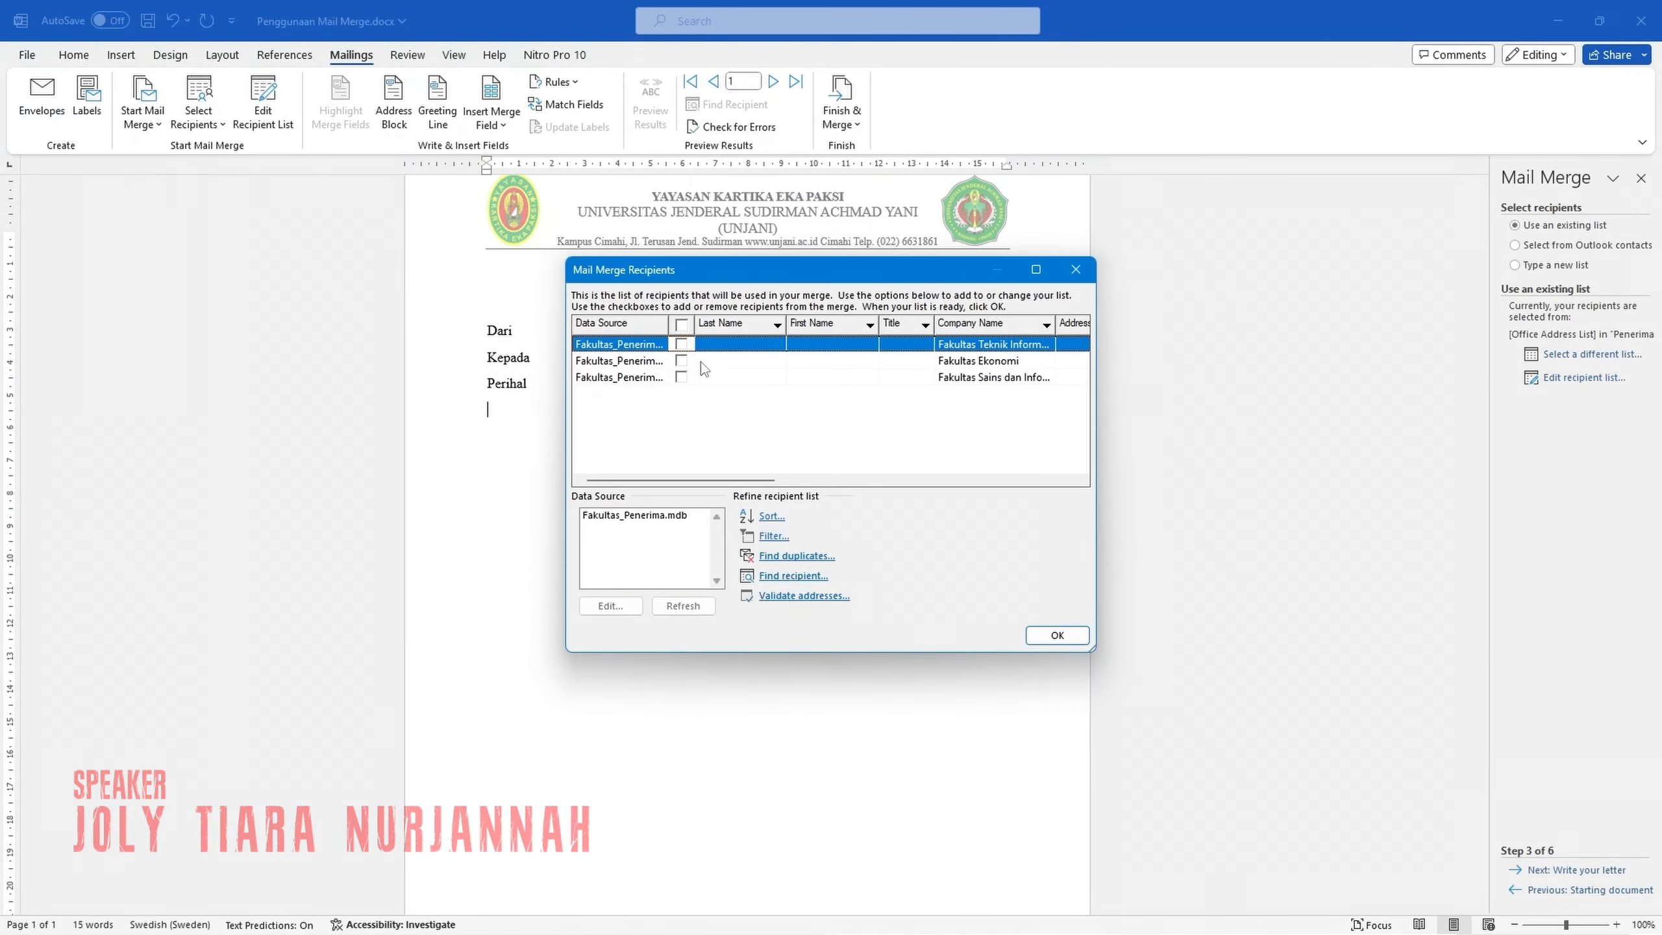
left_click(682, 325)
left_click(1055, 636)
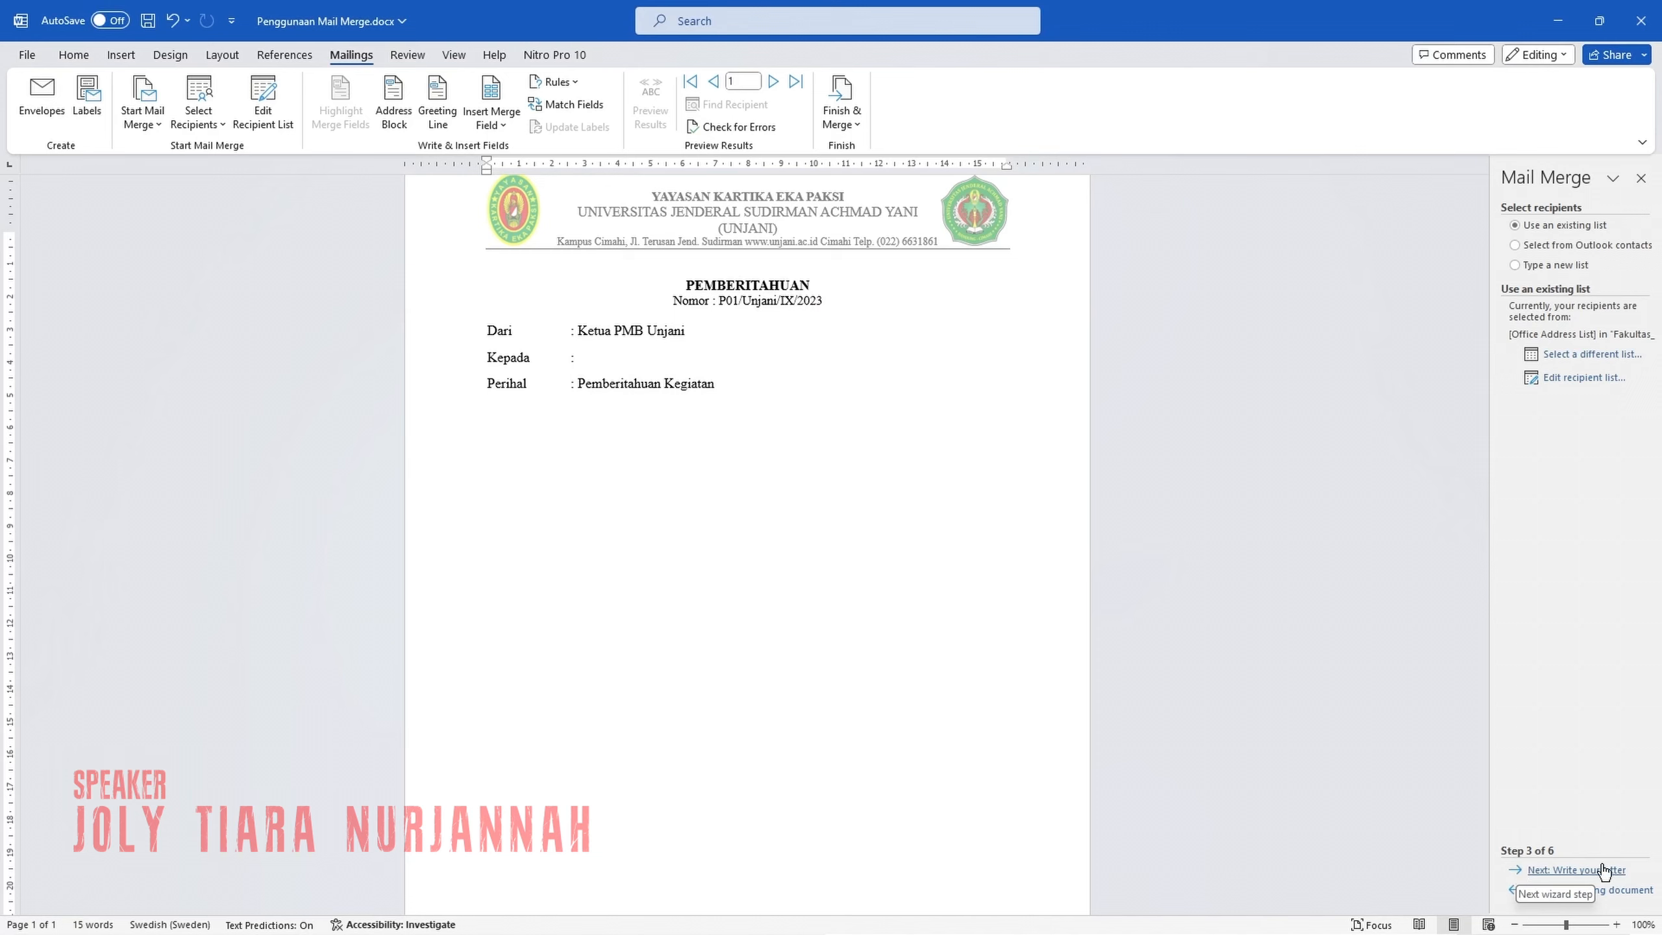
Advance through the remaining mail merge wizard stages to Complete the merge and close the wizard.
left_click(1562, 871)
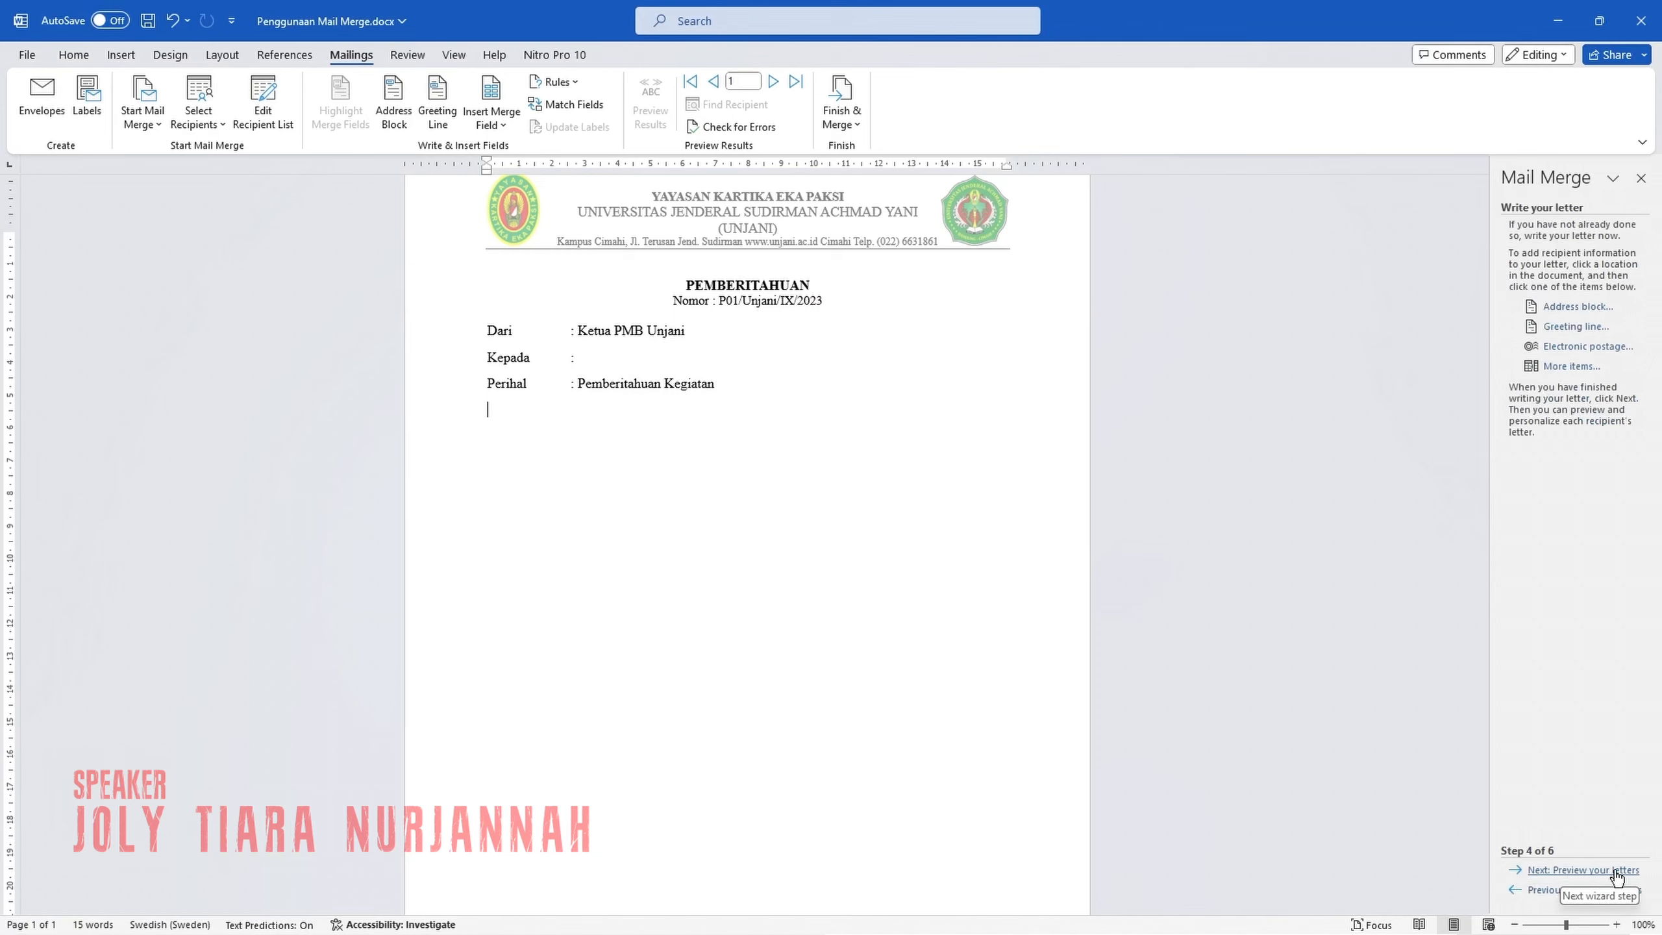
left_click(1563, 871)
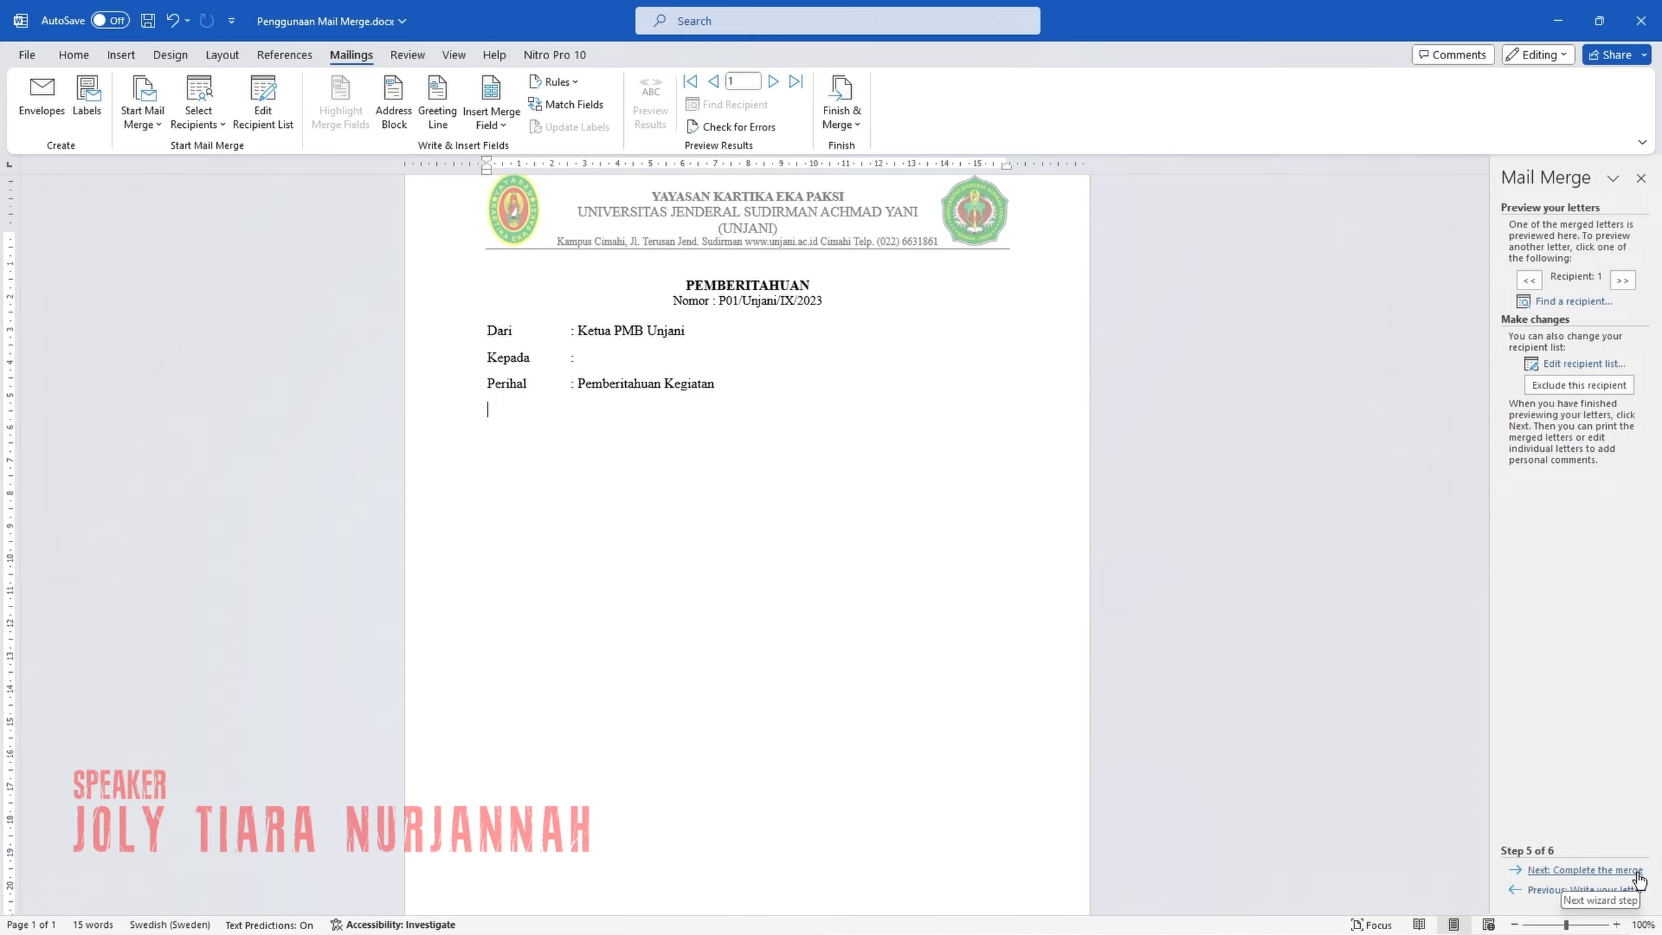
left_click(1579, 875)
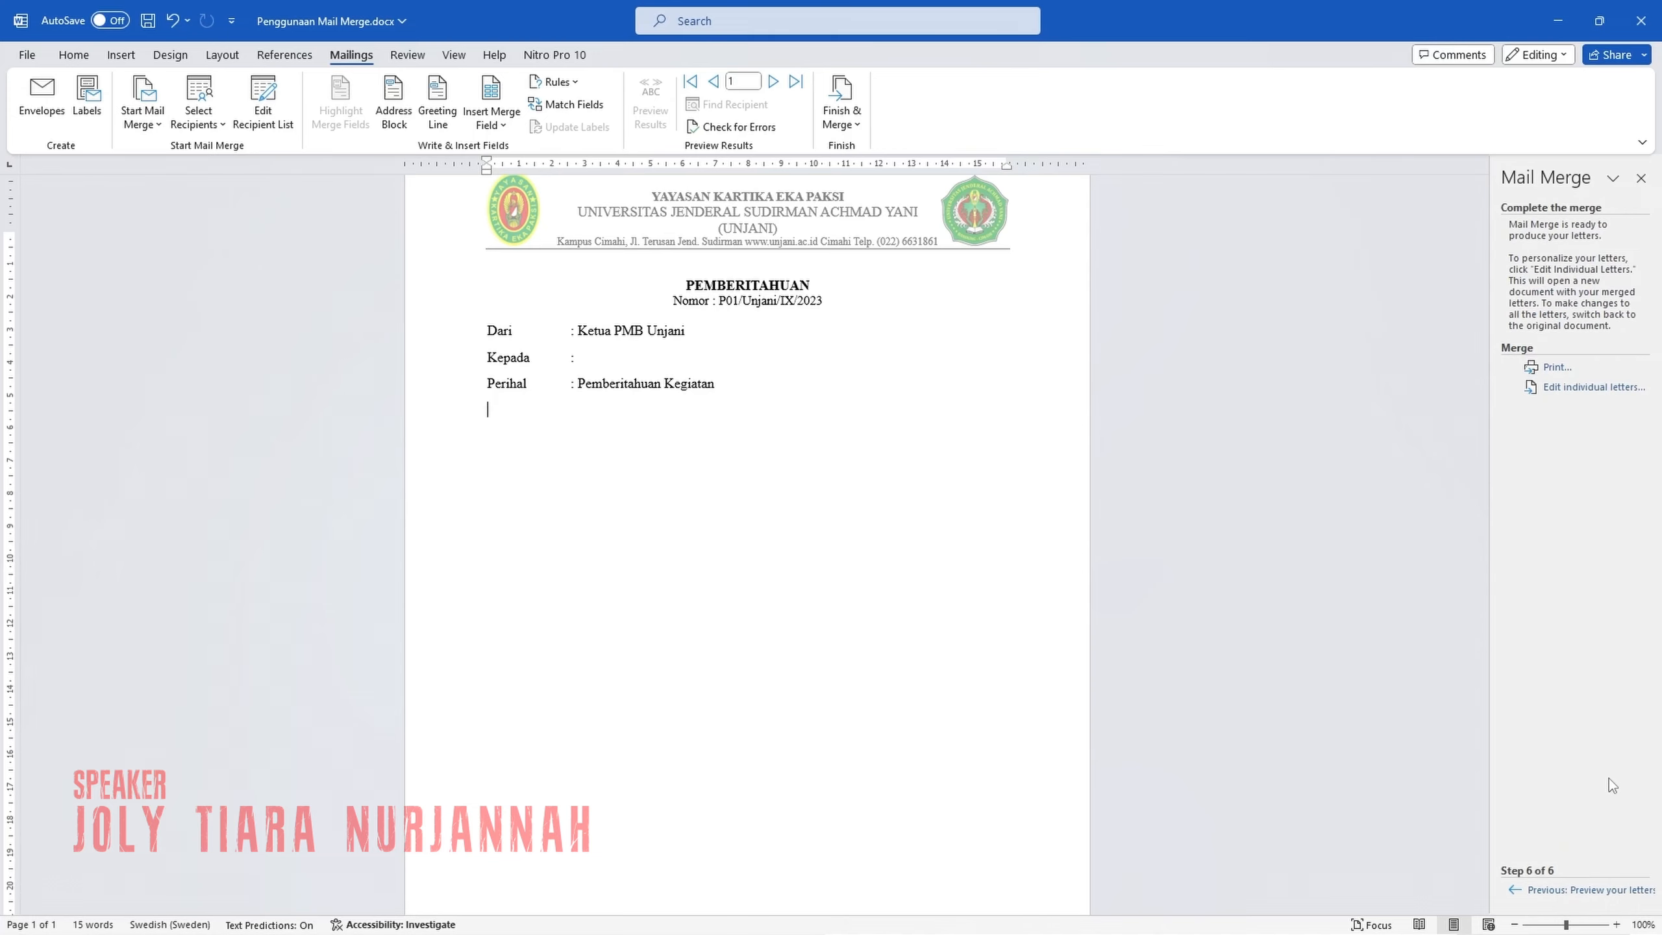
left_click(1642, 179)
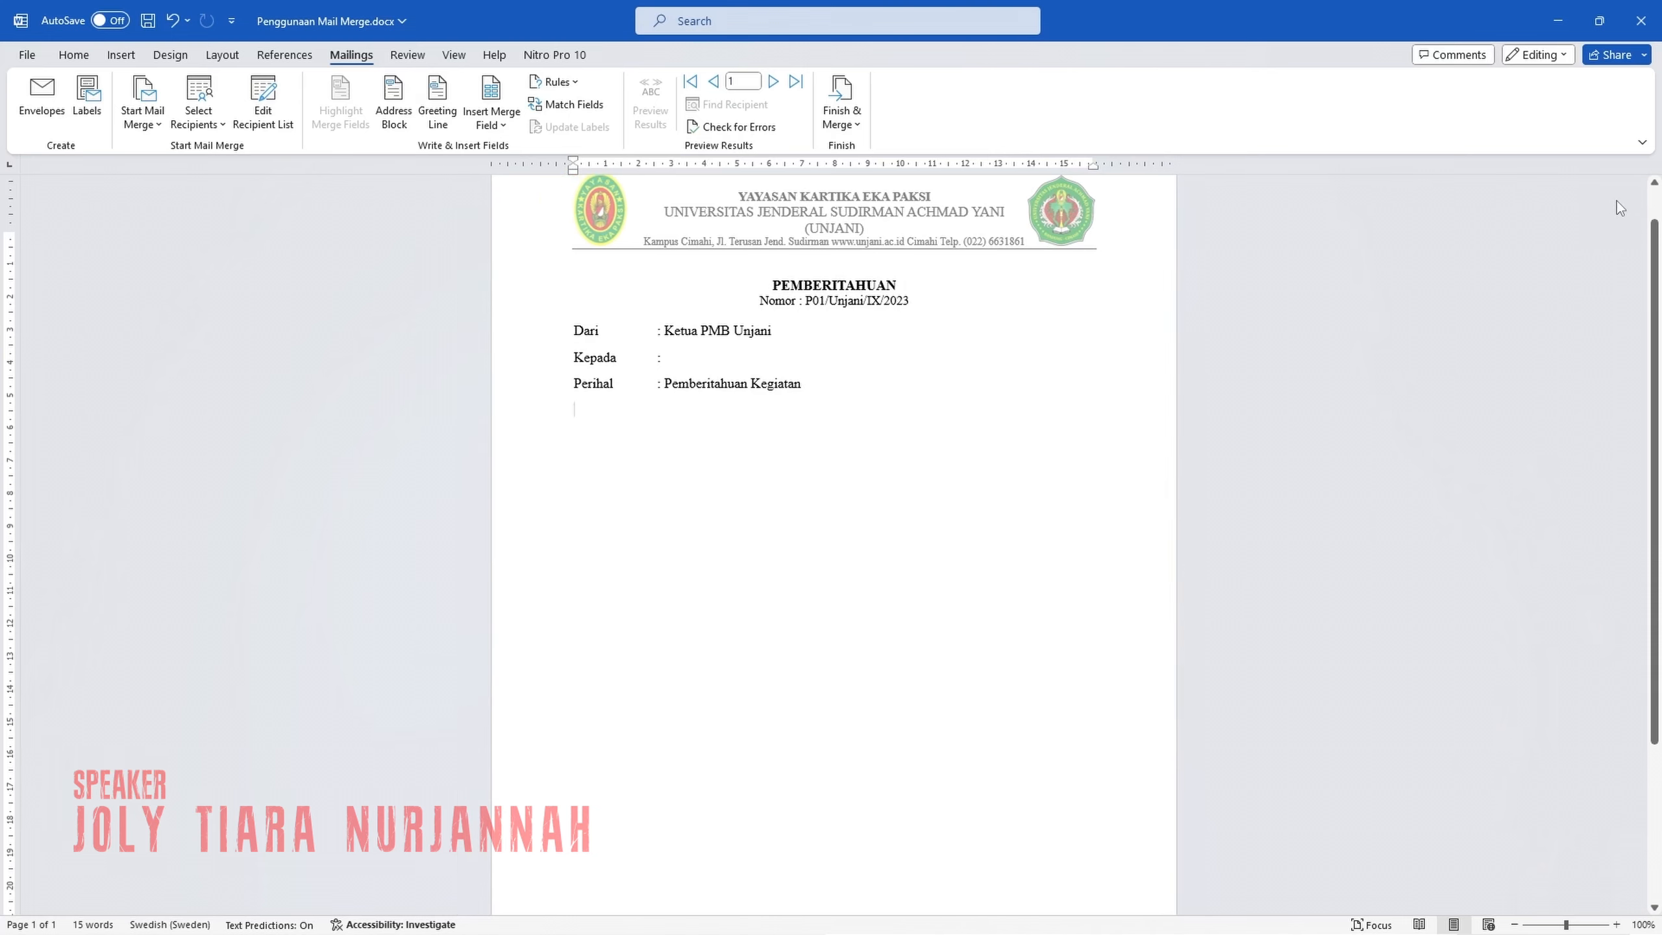
Insert the Company_Name merge field after "Kepada :" in the letter and preview the merge results.
left_click(669, 354)
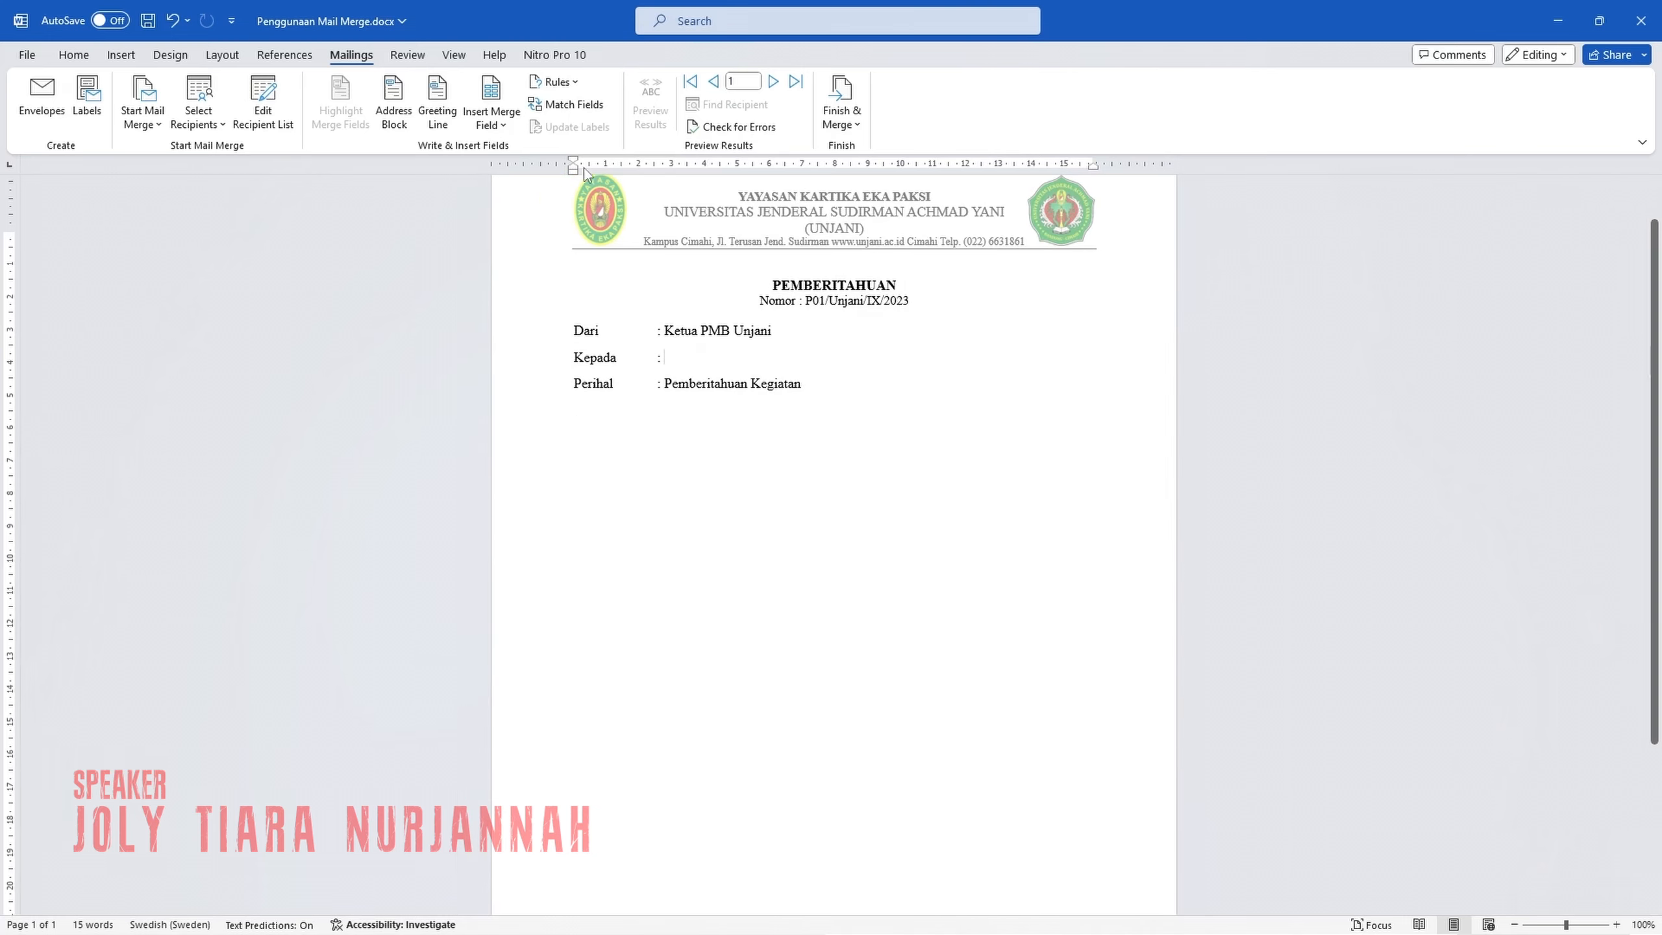
left_click(481, 123)
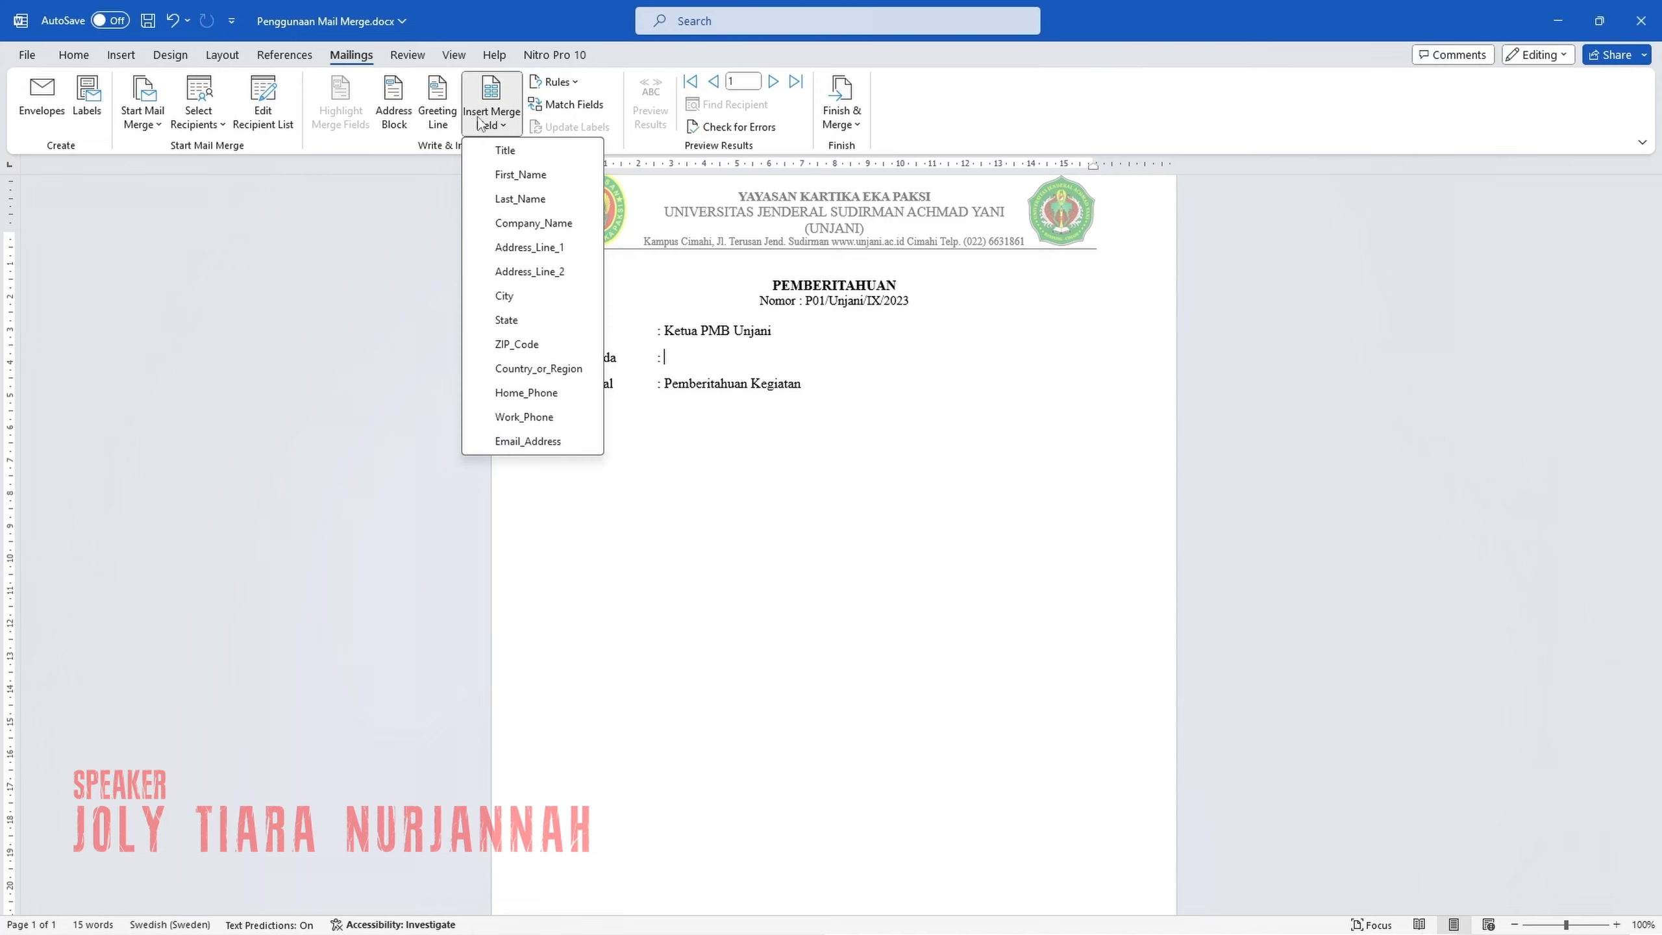
left_click(505, 224)
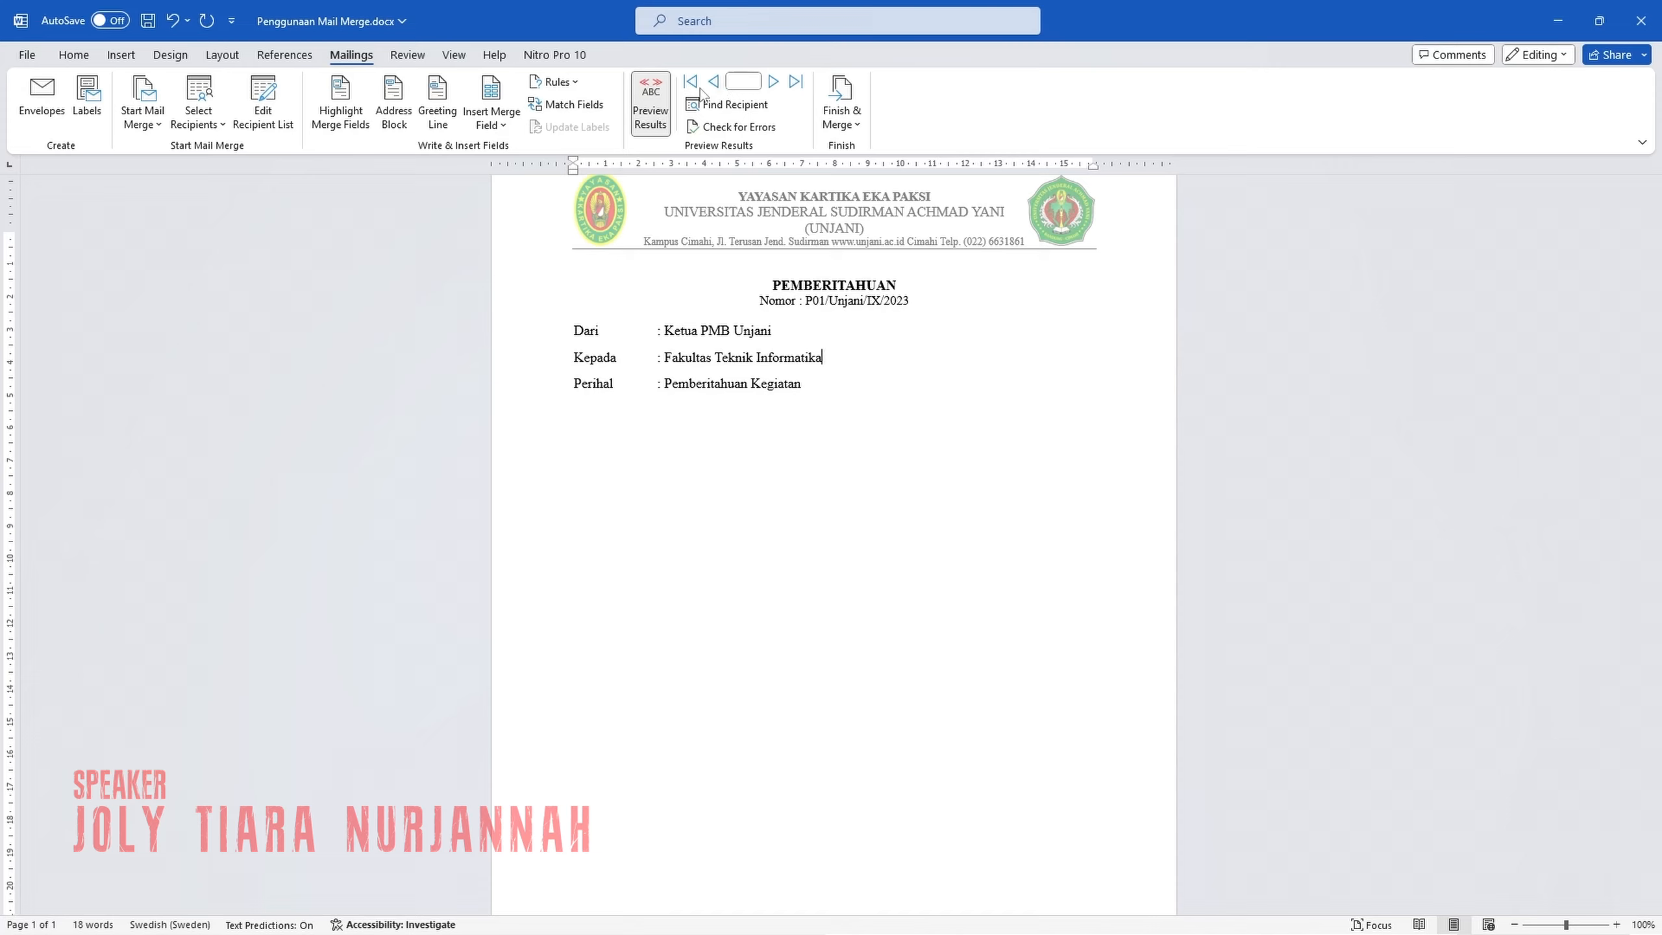
Check the letter preview for each recipient, return to the first record, and open the Finish & Merge options.
left_click(773, 84)
left_click(773, 84)
left_click(714, 83)
left_click(714, 82)
left_click(774, 81)
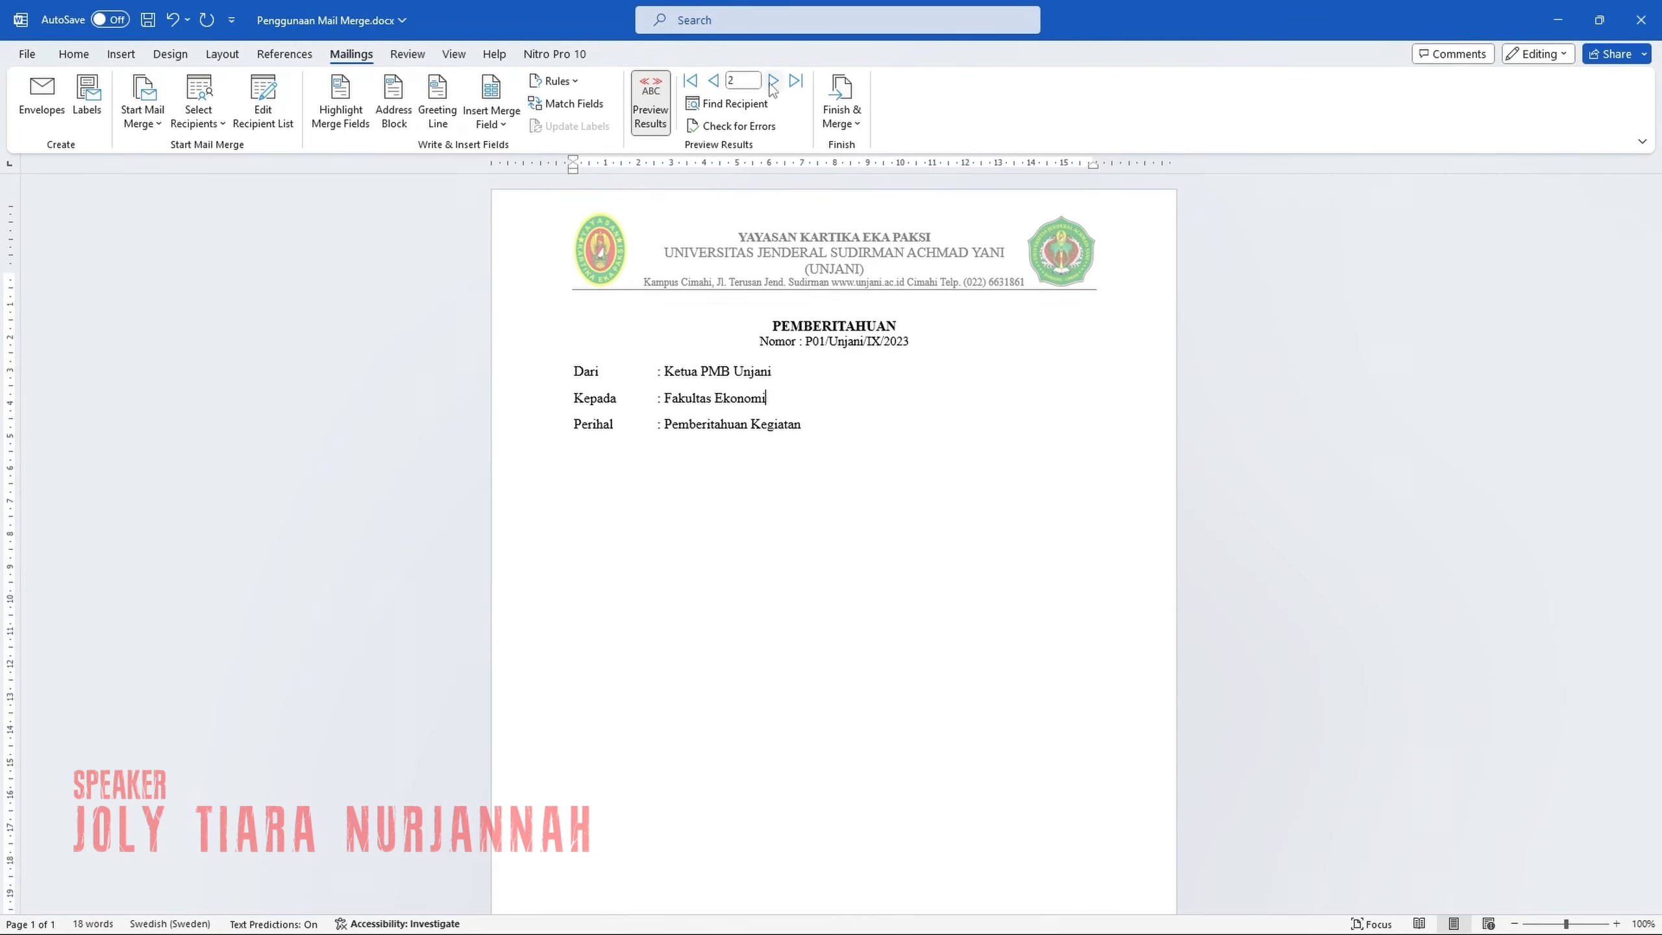
left_click(714, 81)
left_click(832, 398)
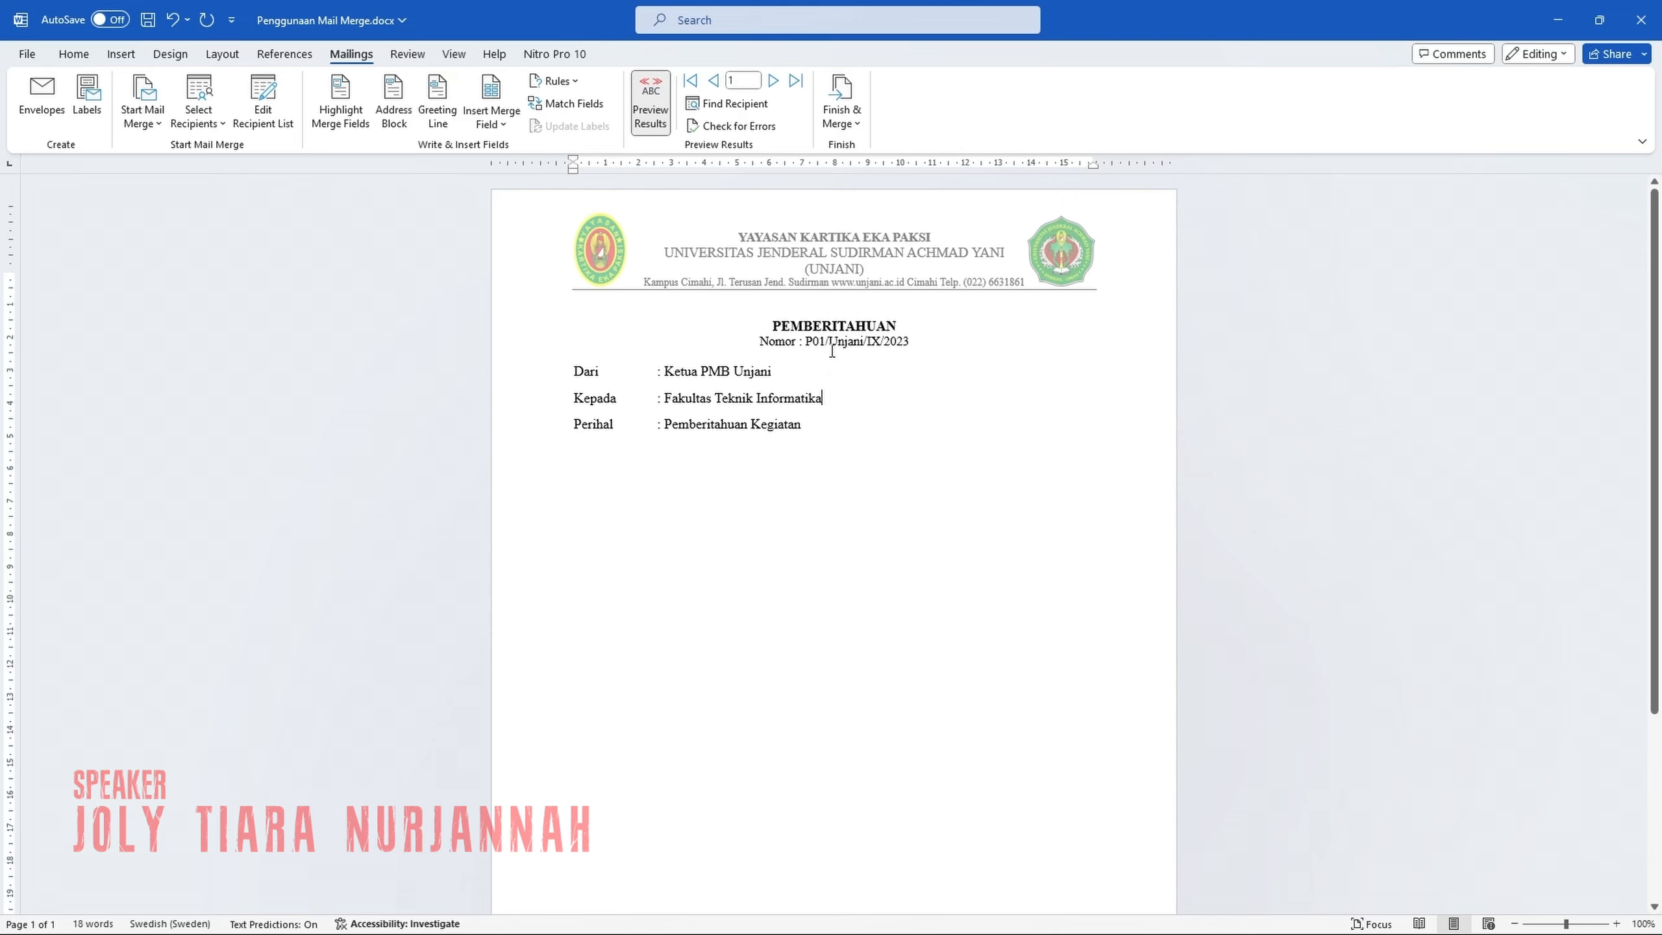
left_click(837, 102)
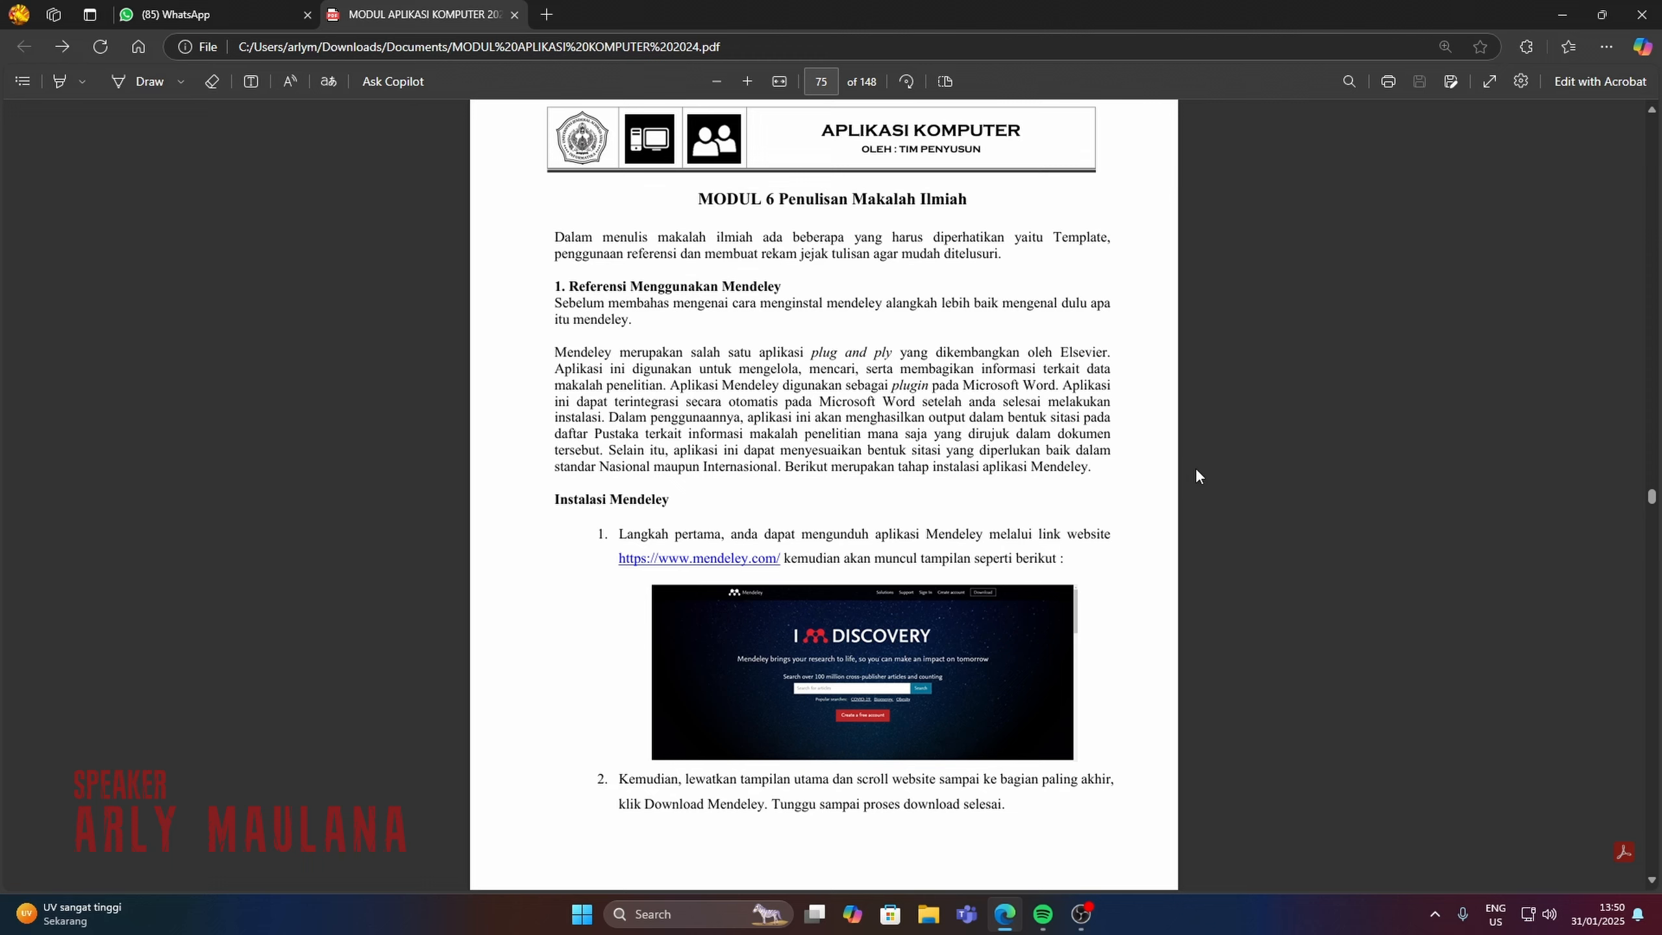
Download the Mendeley Reference Manager installer for Windows from mendeley.com in a new browser tab, open its setup and cancel it.
left_click(548, 13)
type("mendeley.com")
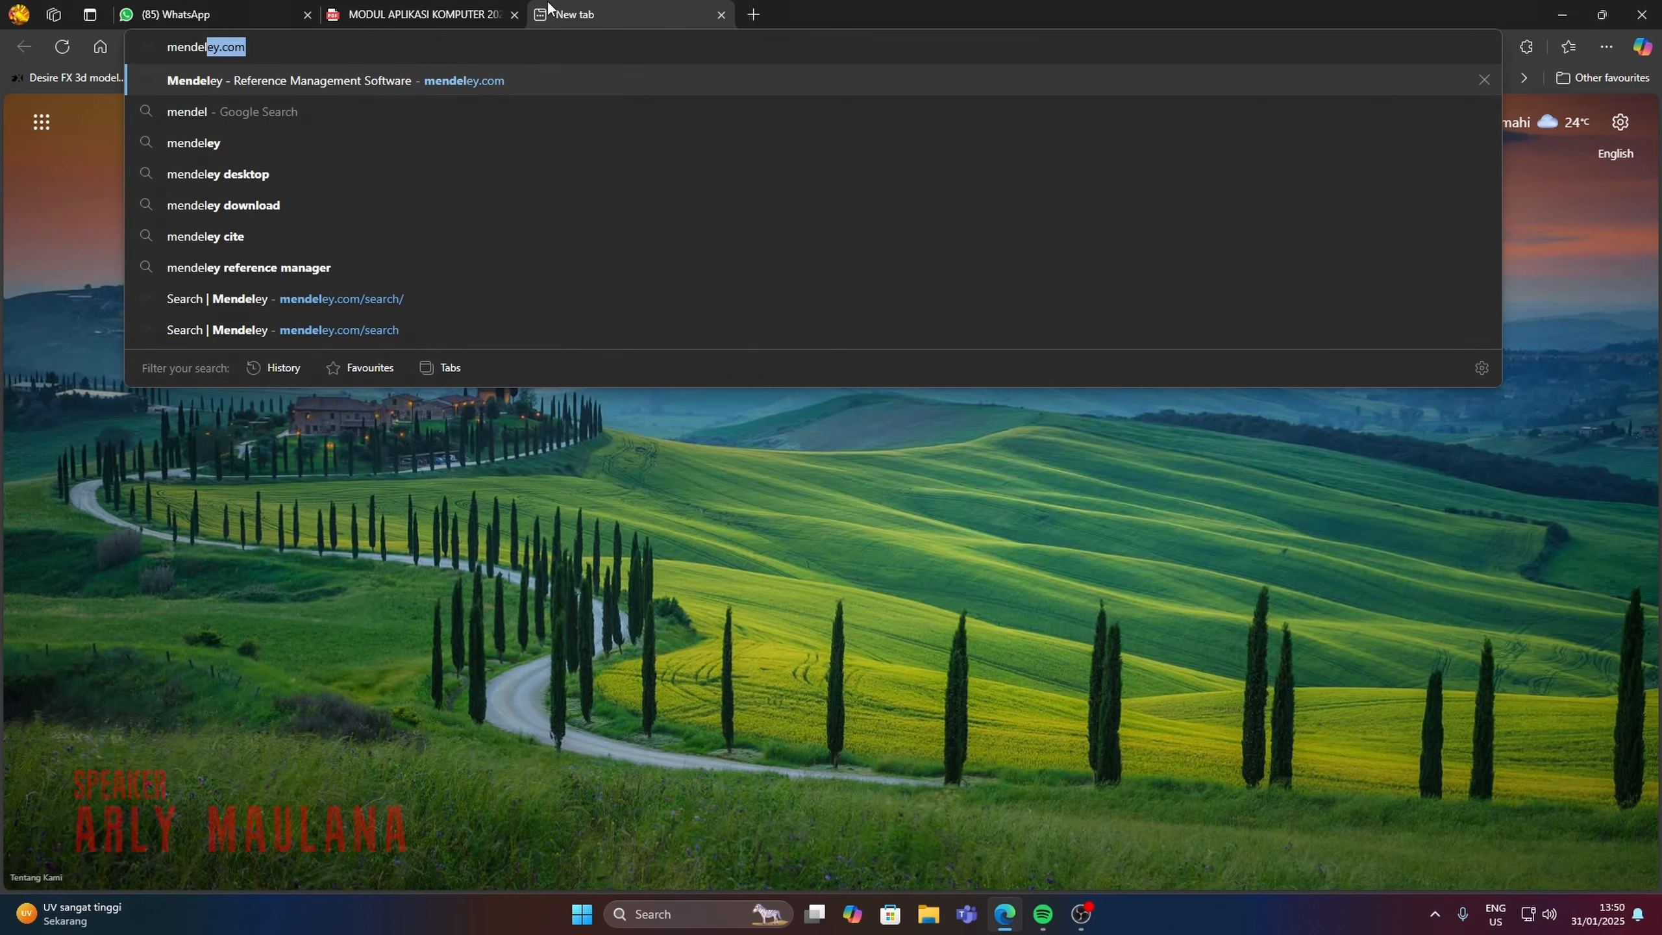
key("Return")
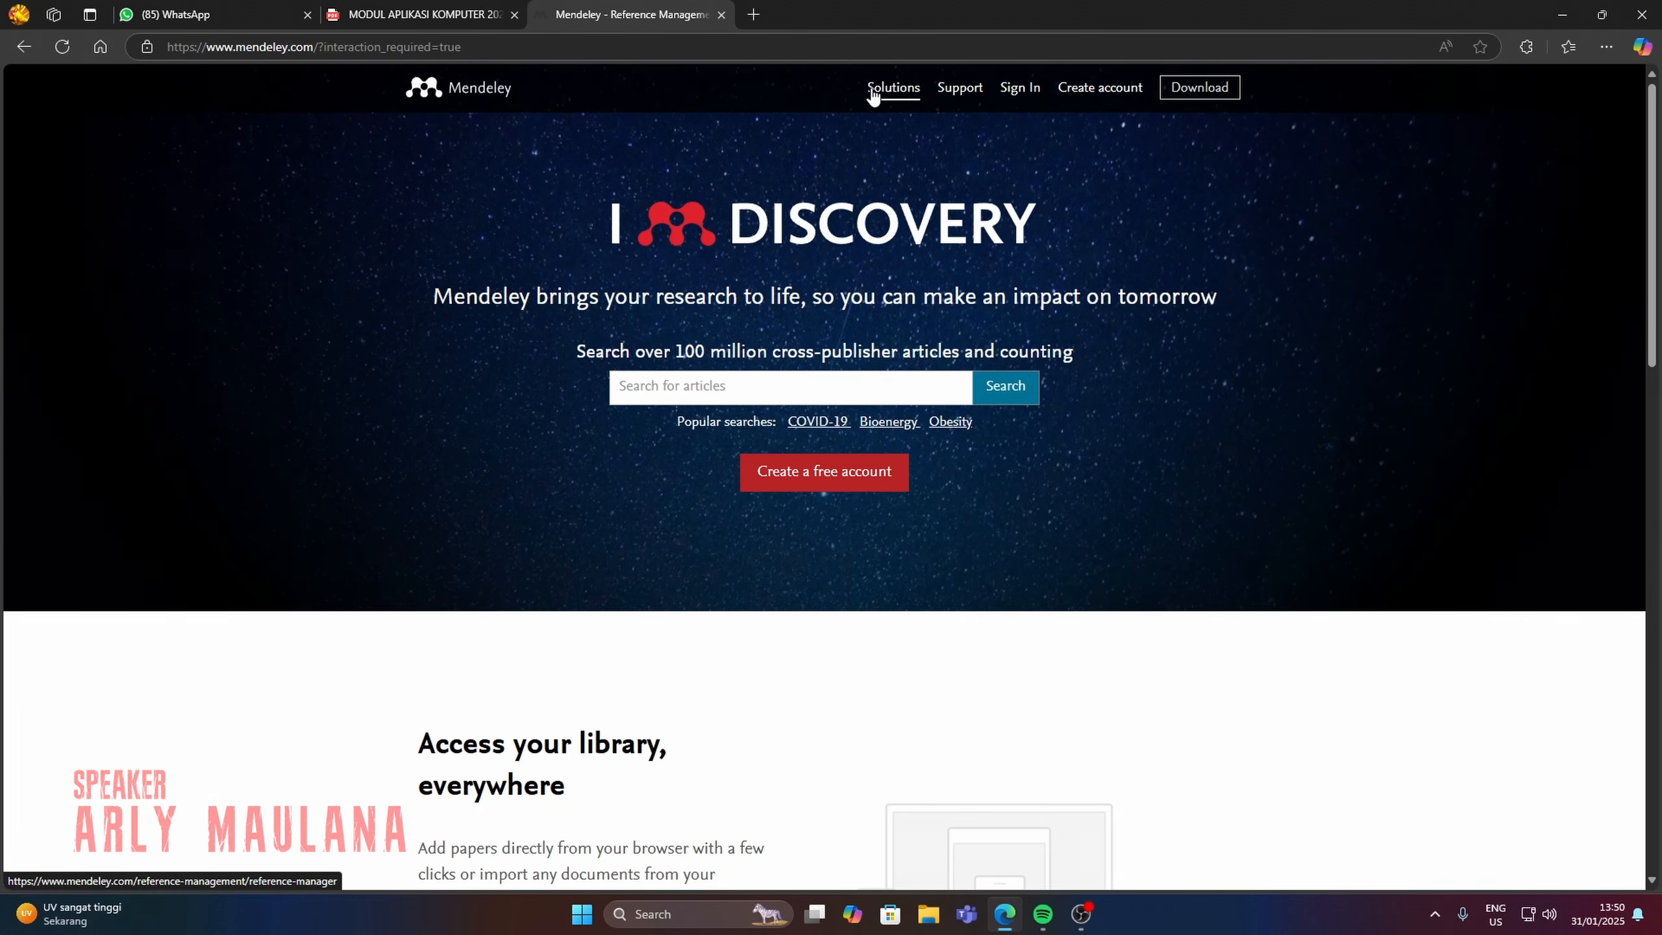
left_click(1202, 88)
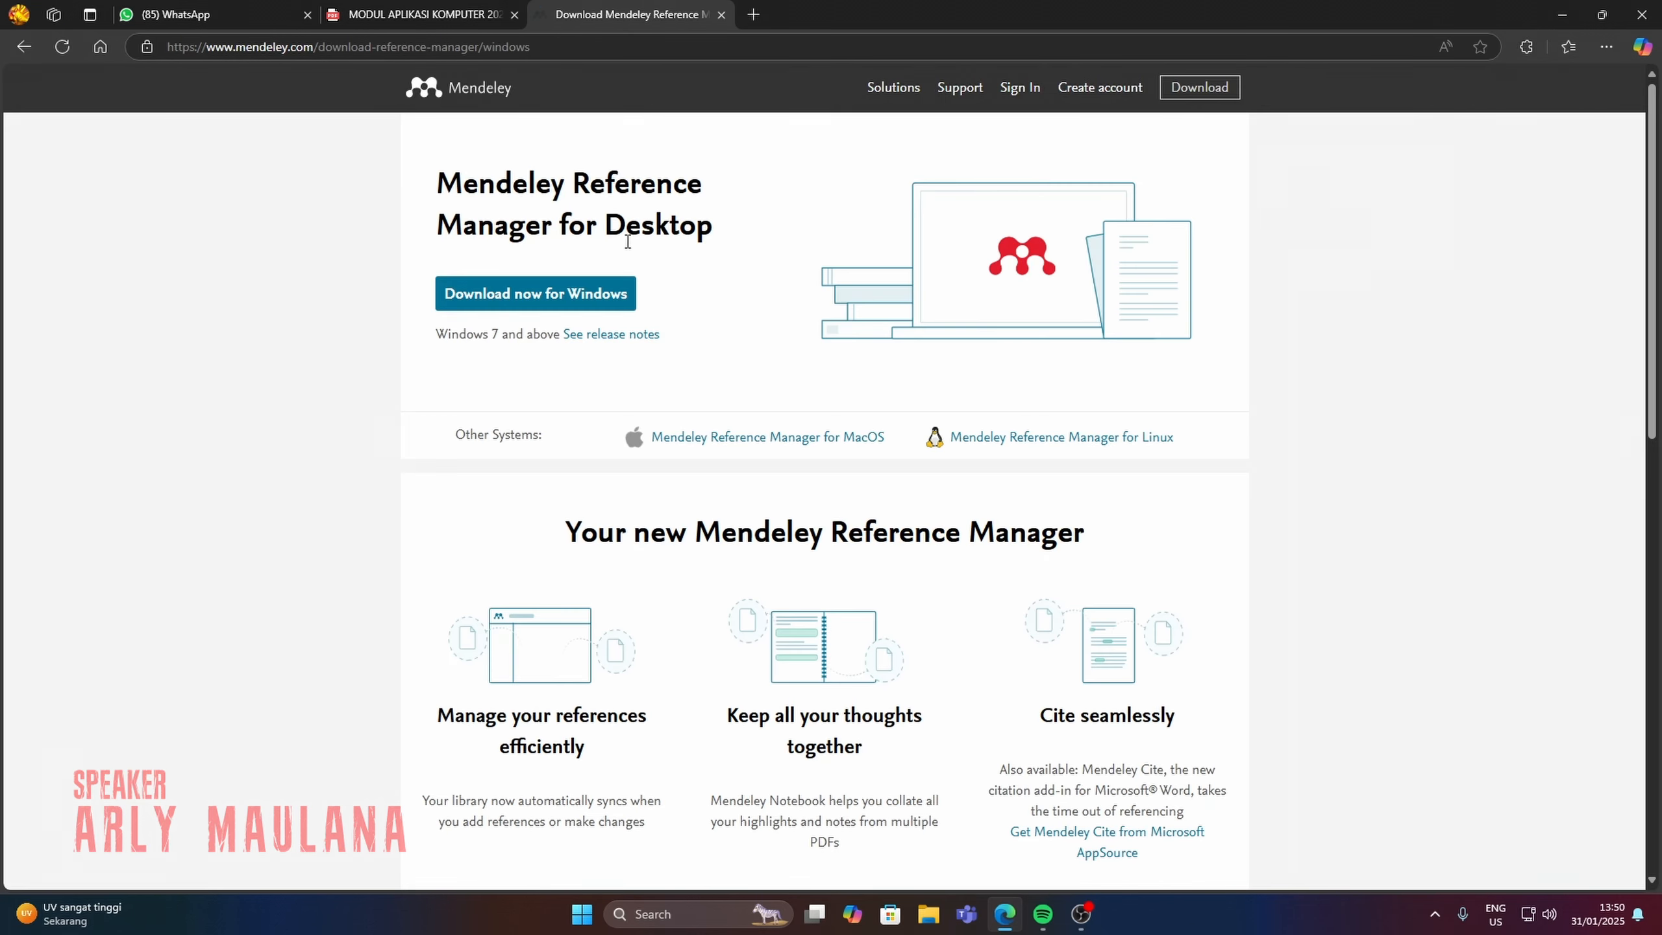
left_click(553, 295)
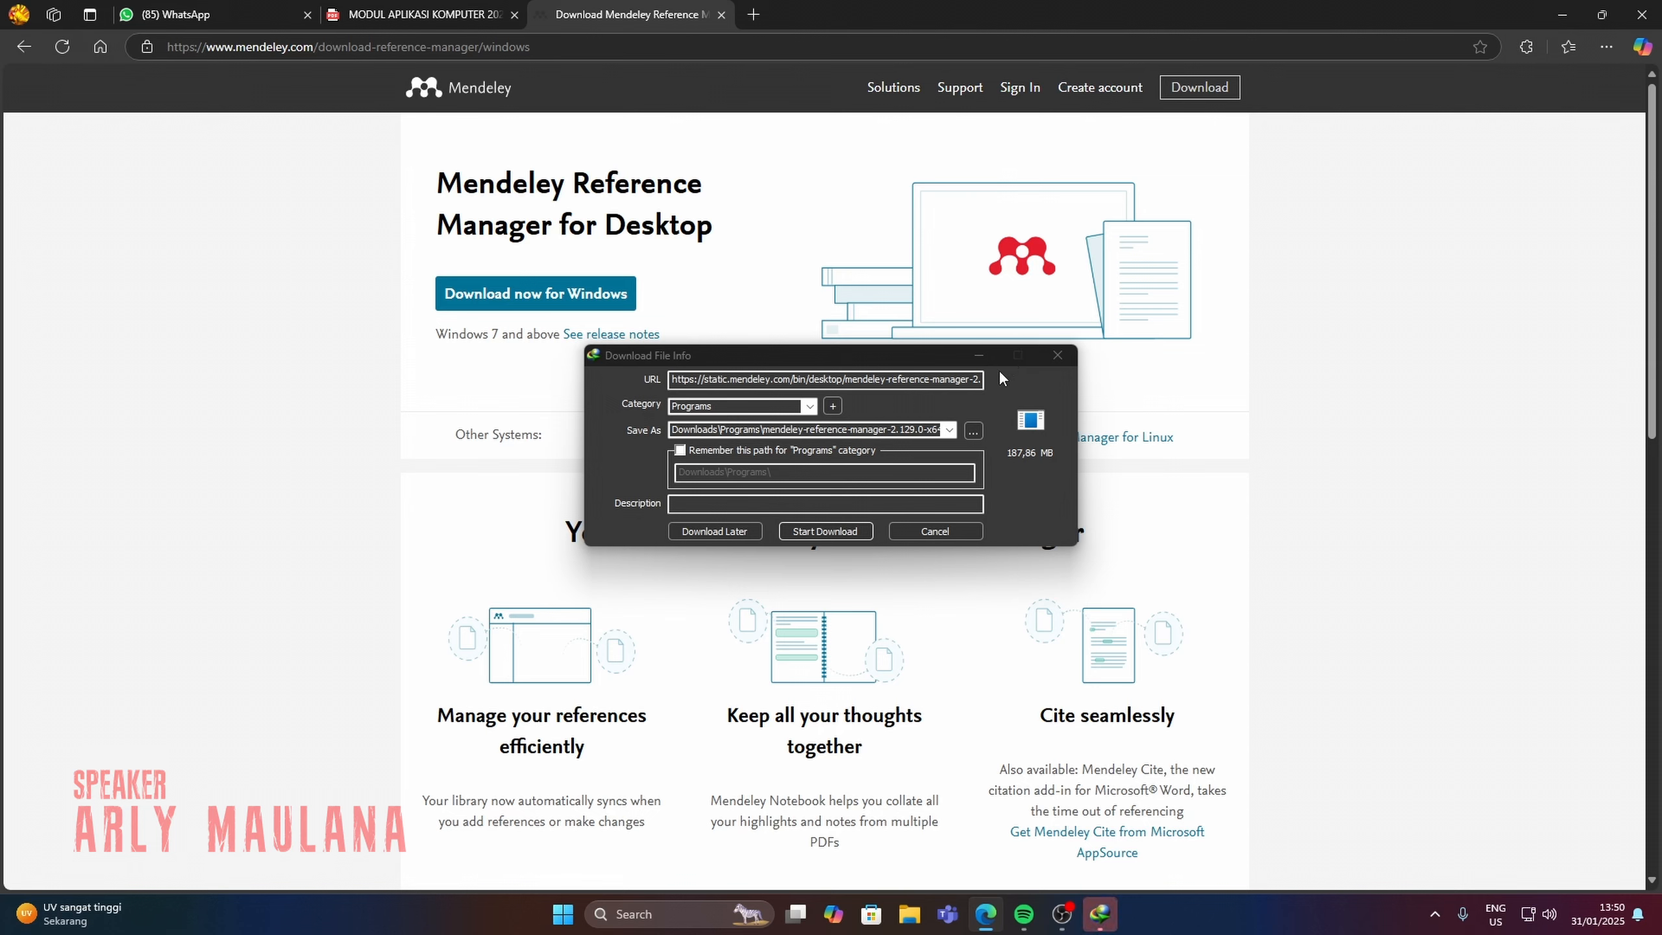
left_click(840, 531)
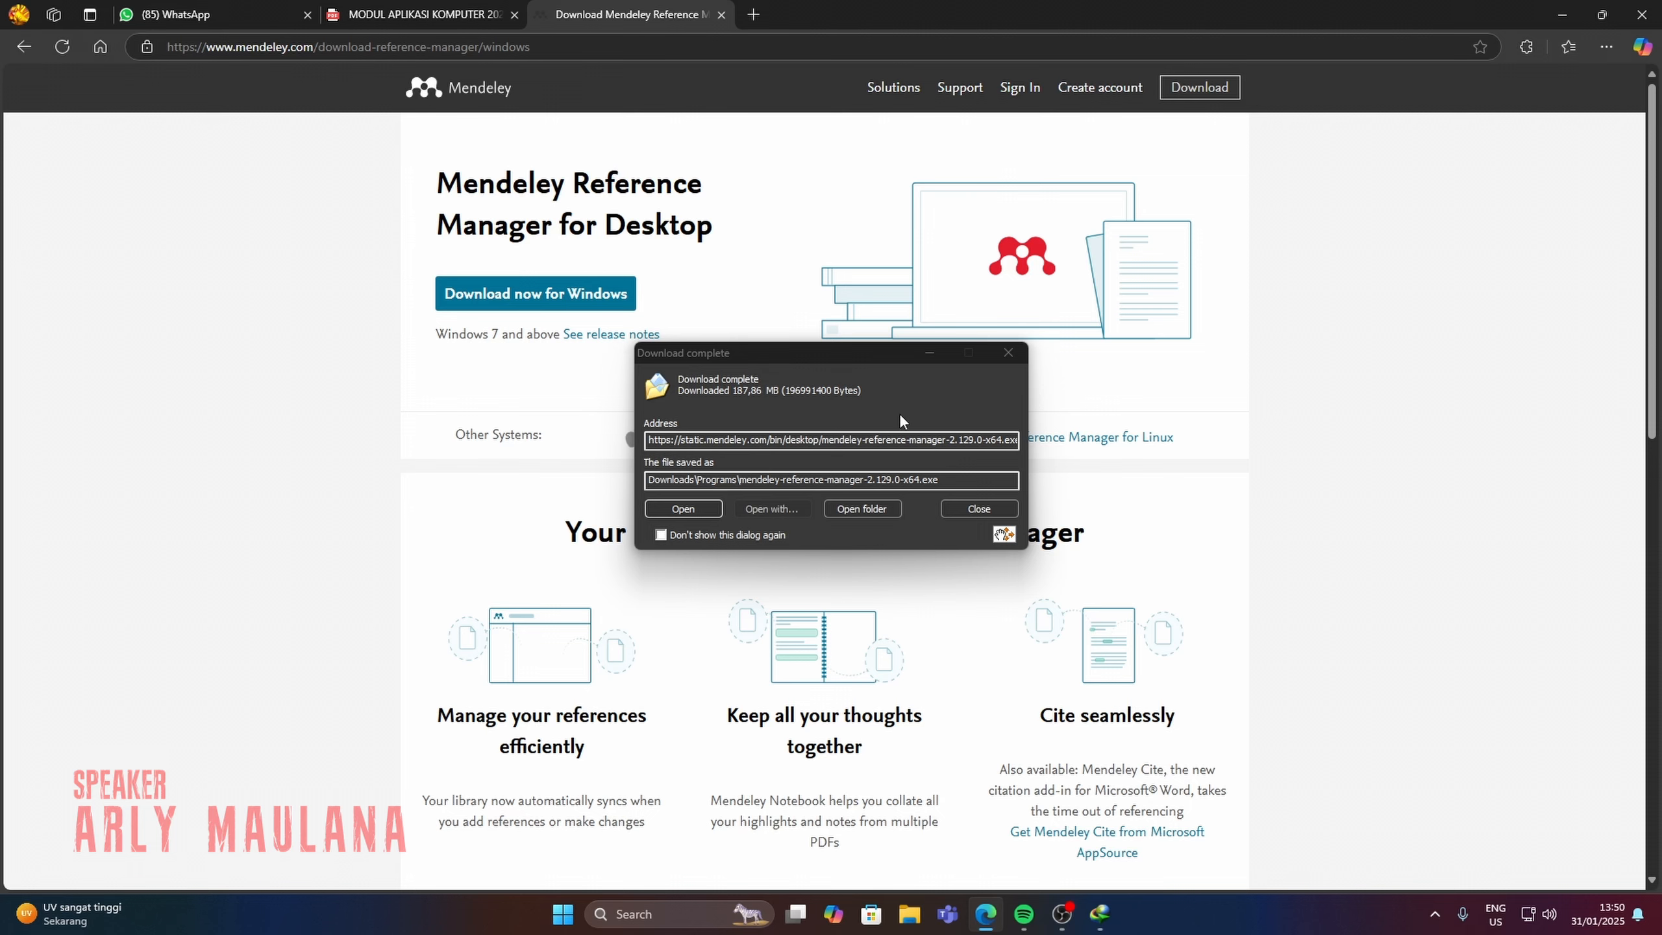
left_click(682, 509)
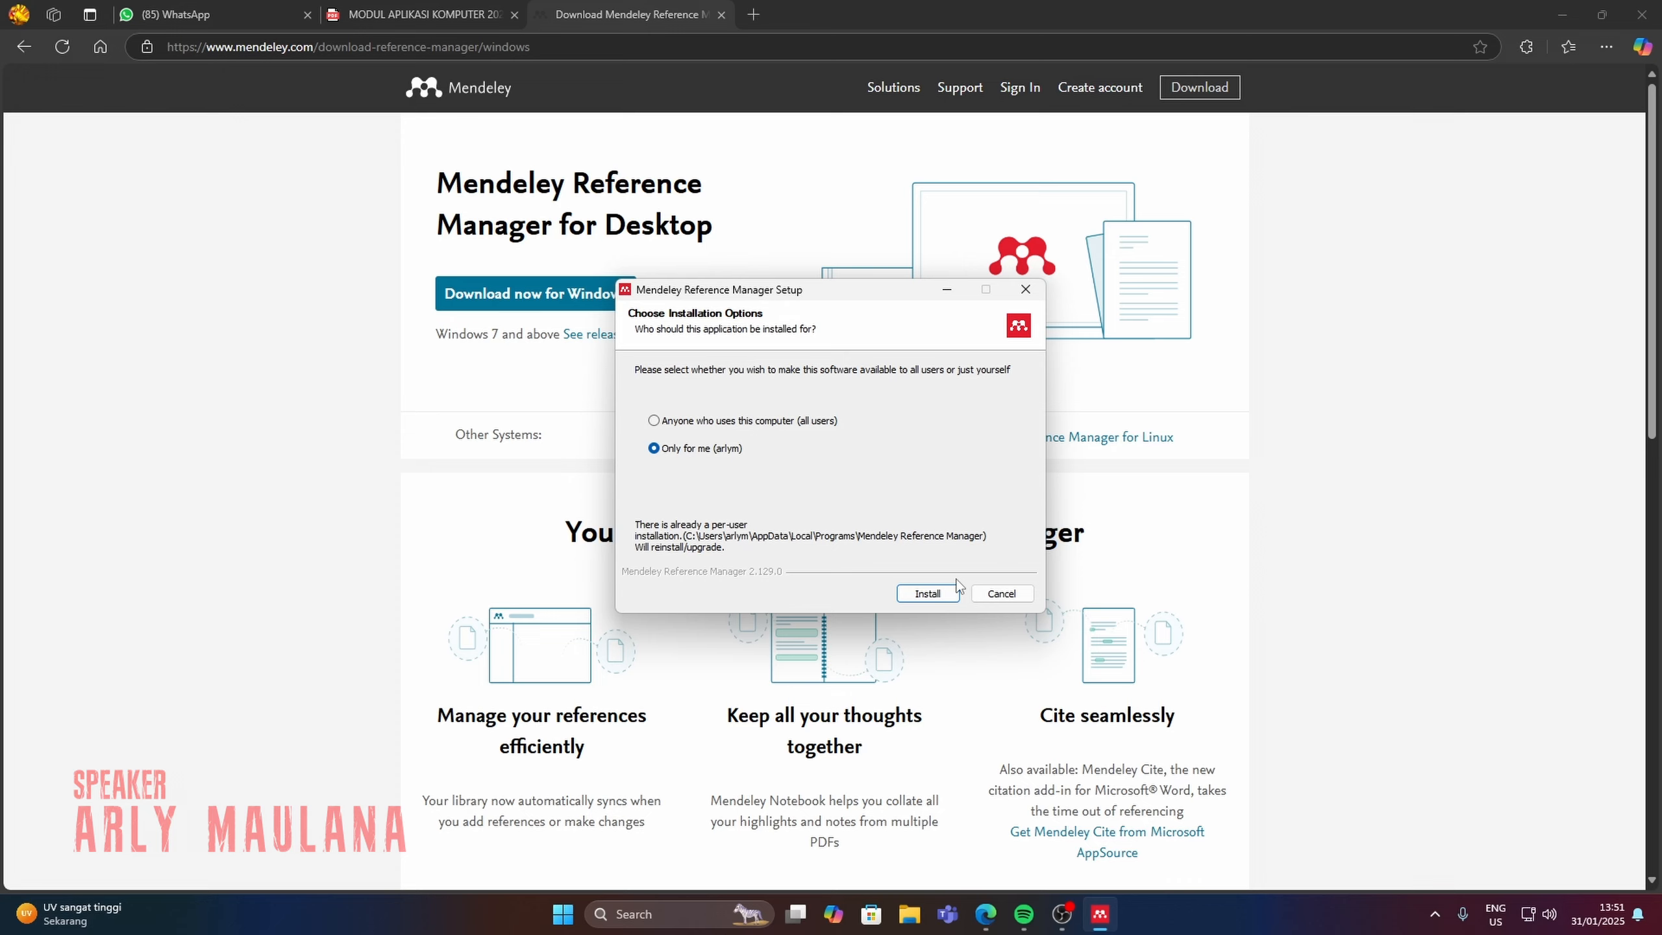
left_click(985, 594)
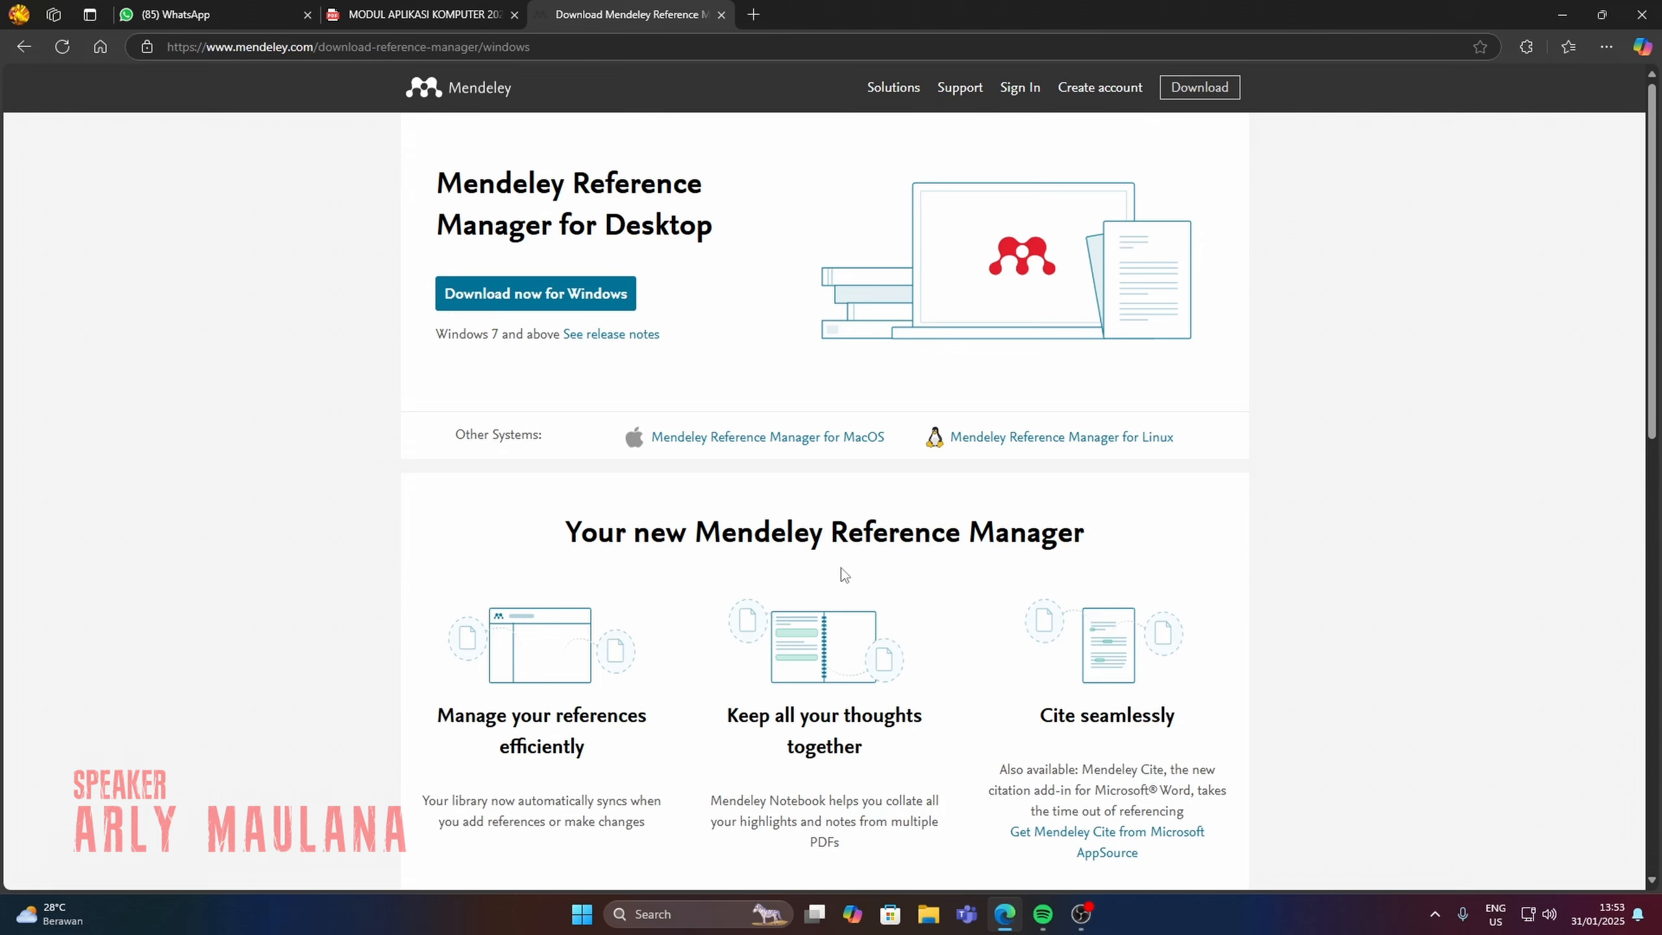
Launch Mendeley Reference Manager and continue from its welcome page with the account e-mail address.
left_click(675, 914)
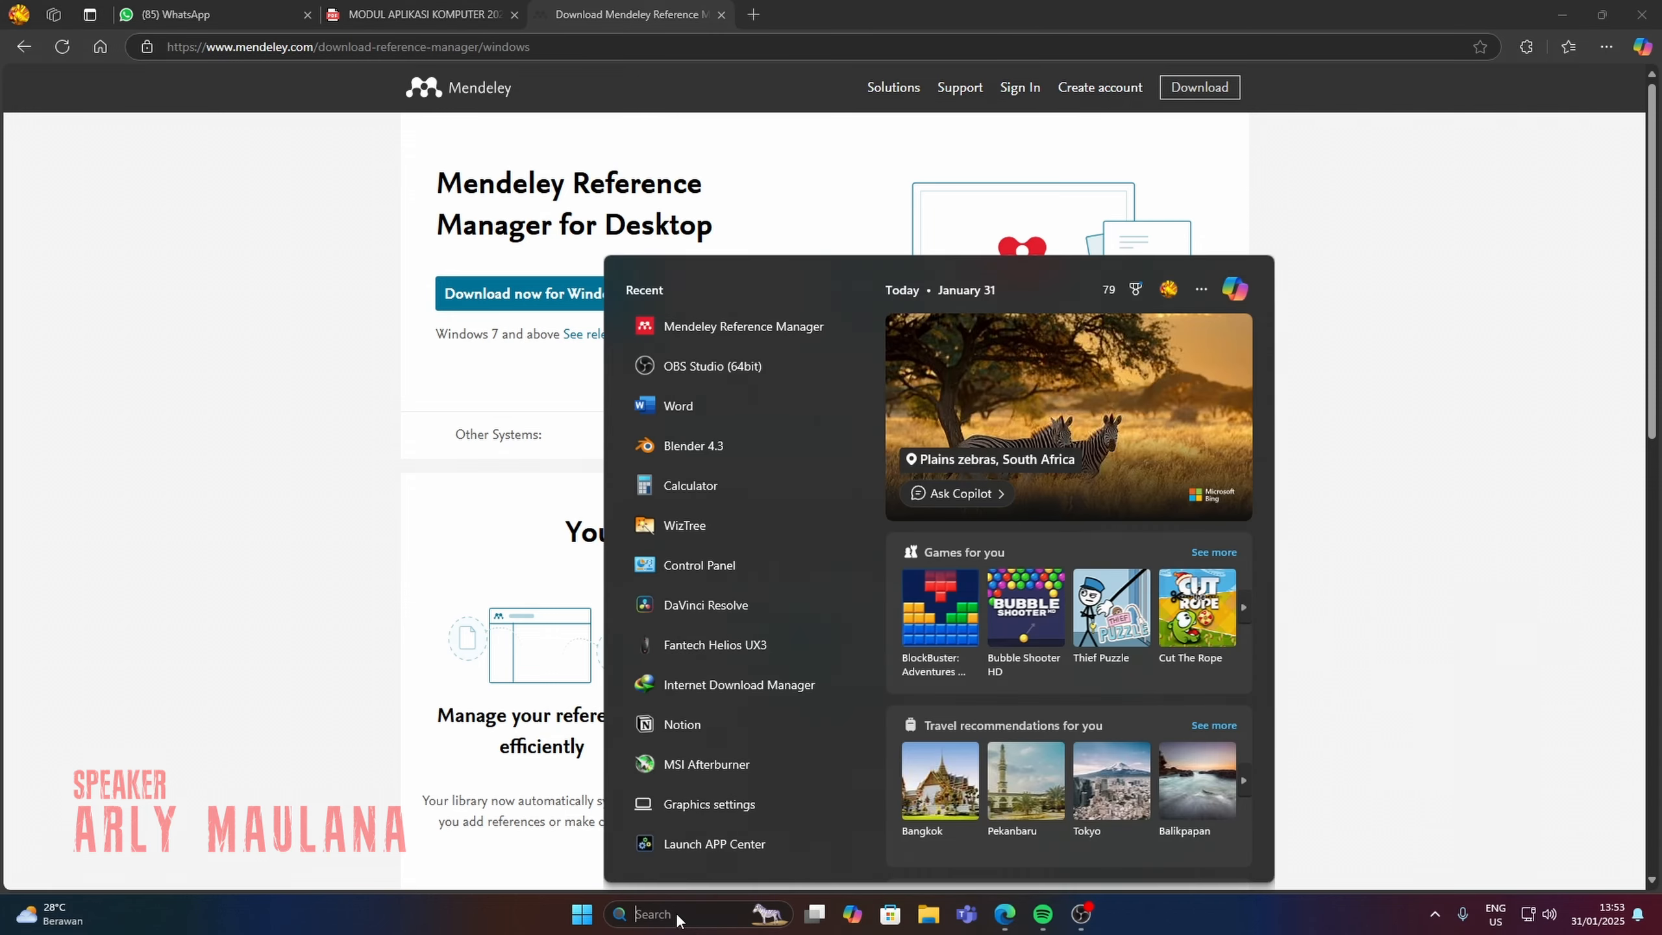
key("Return")
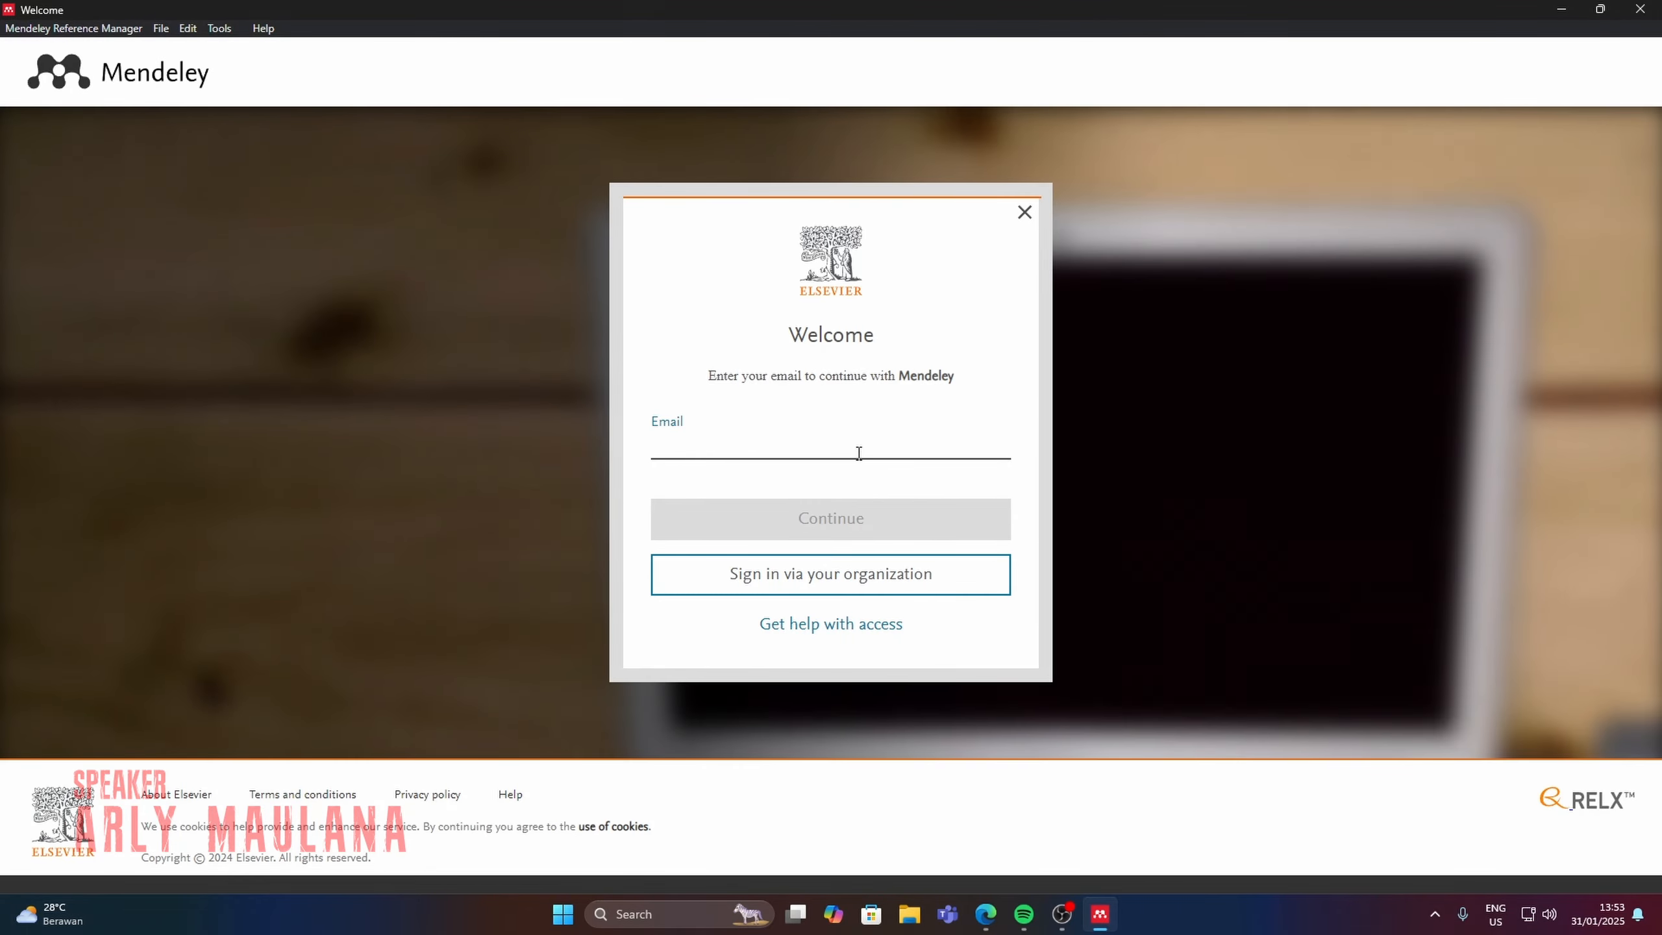
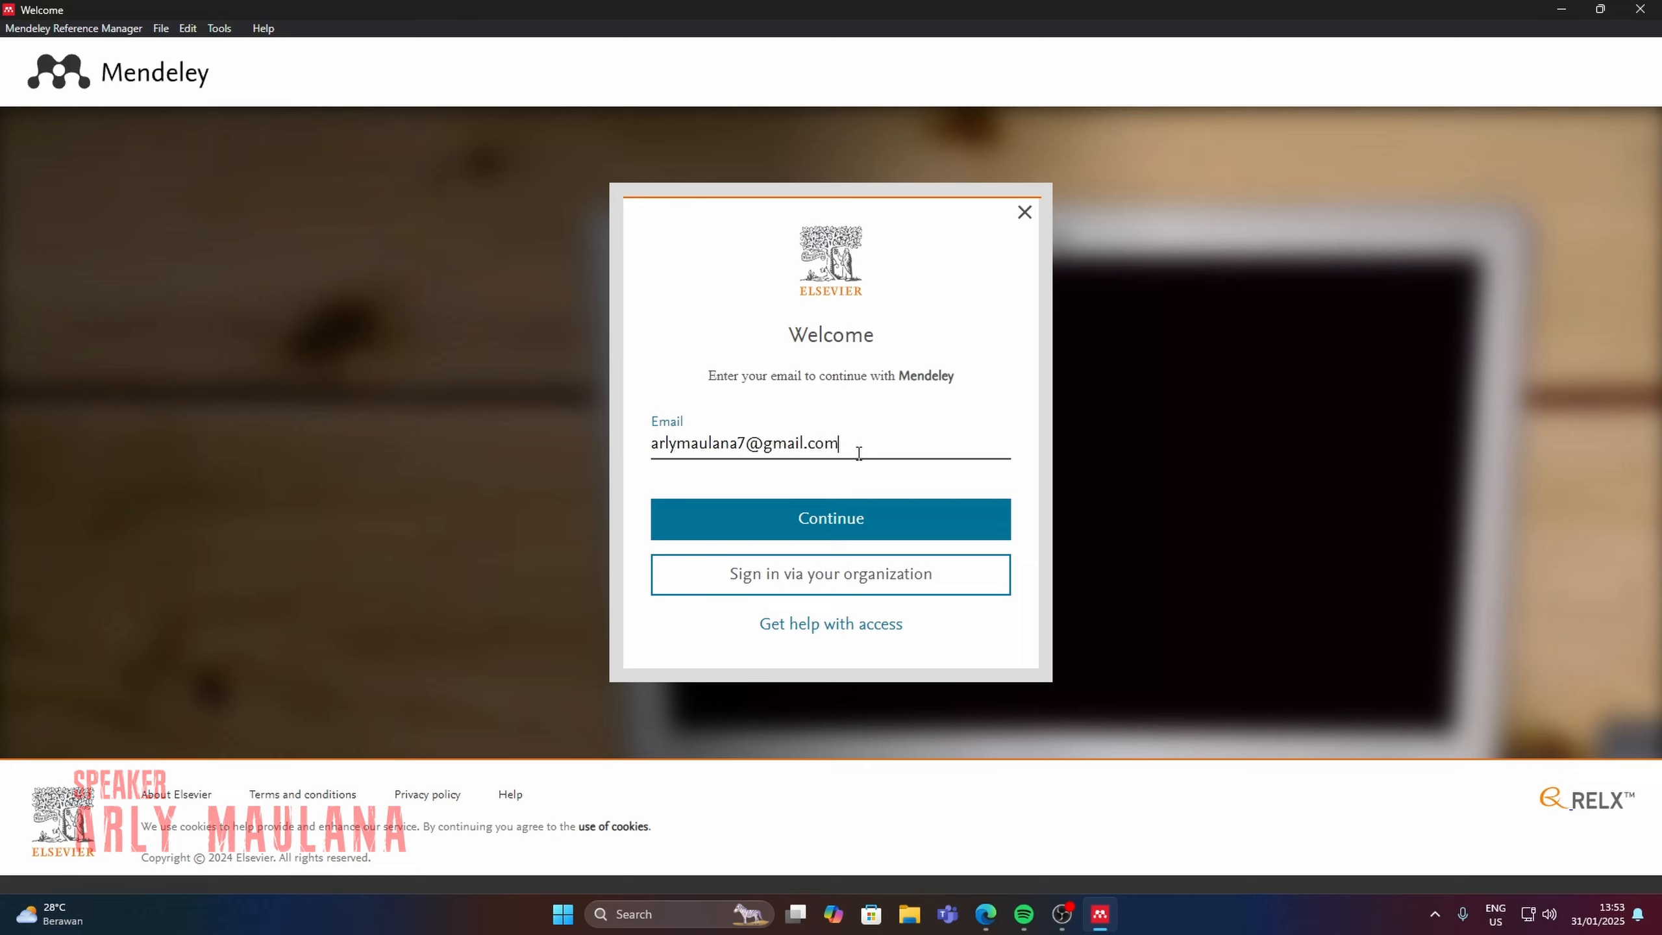
left_click(934, 519)
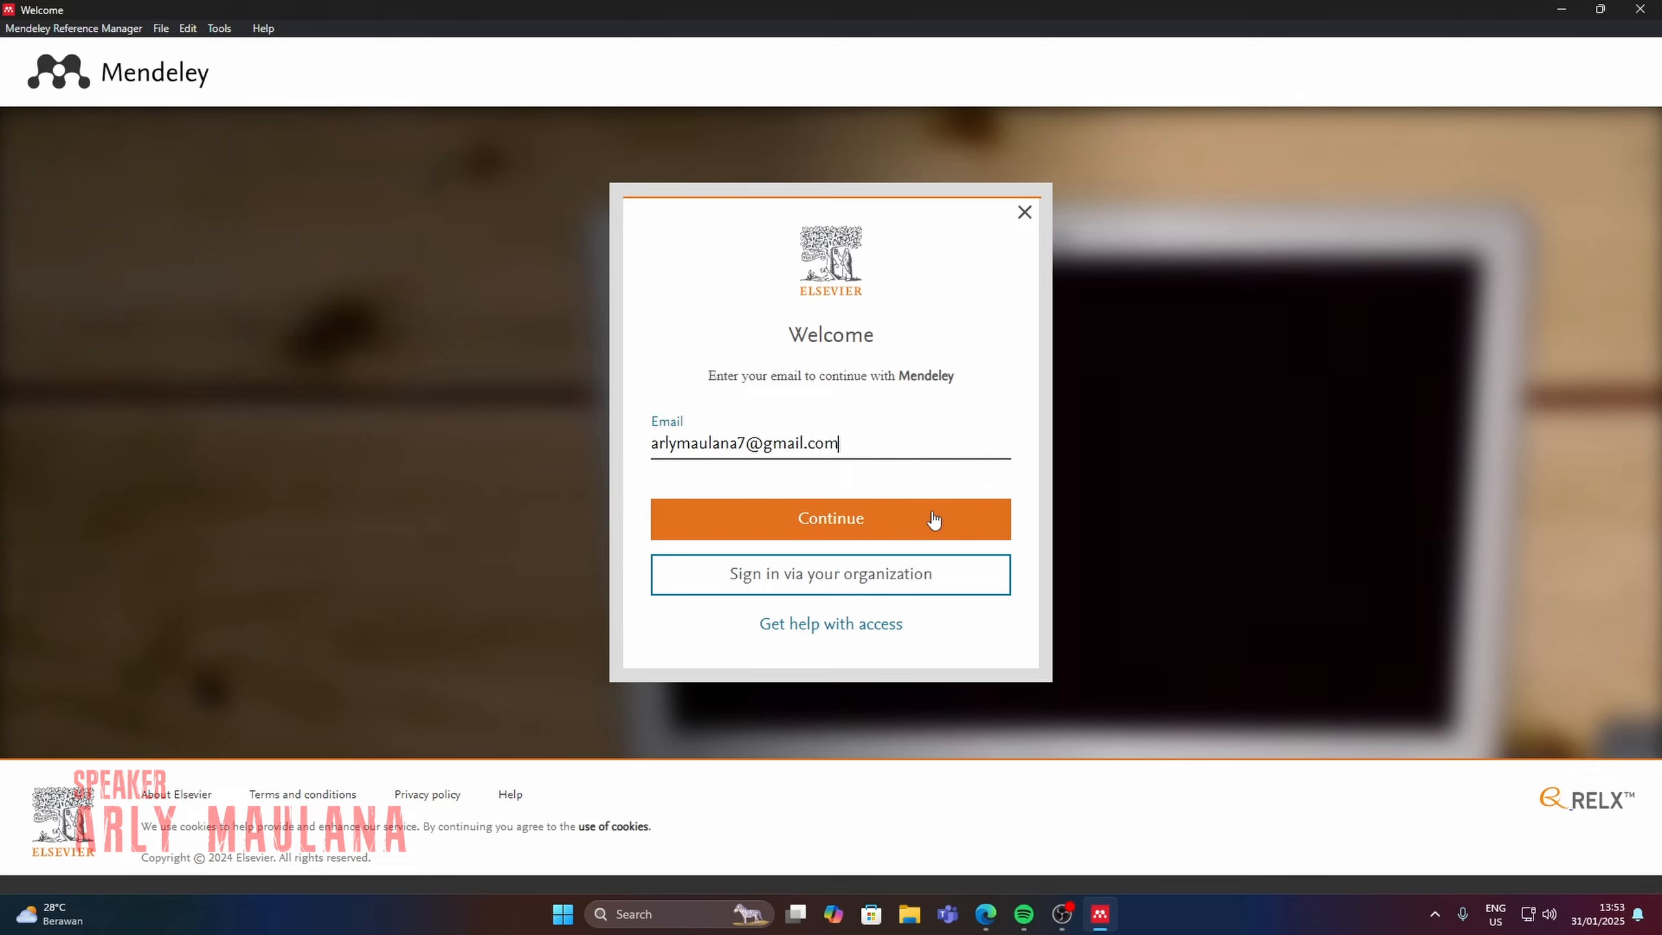
Look over the account registration form and choose to sign in with an existing account instead.
scroll(1146, 455, "down", 3)
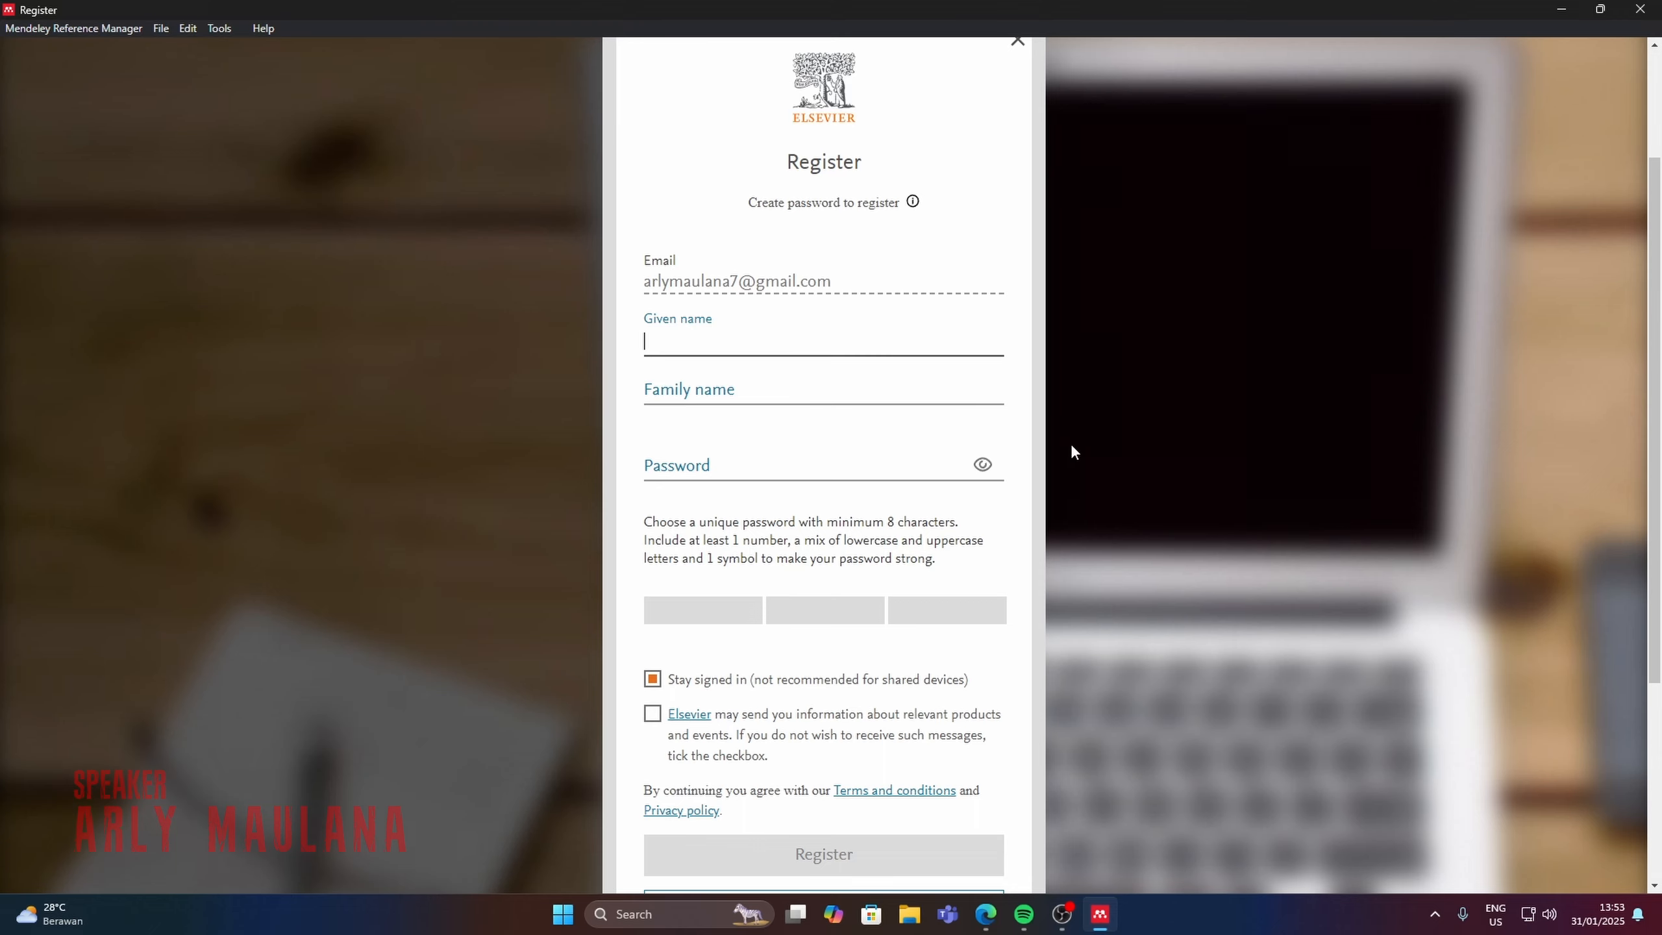
scroll(1070, 448, "down", 3)
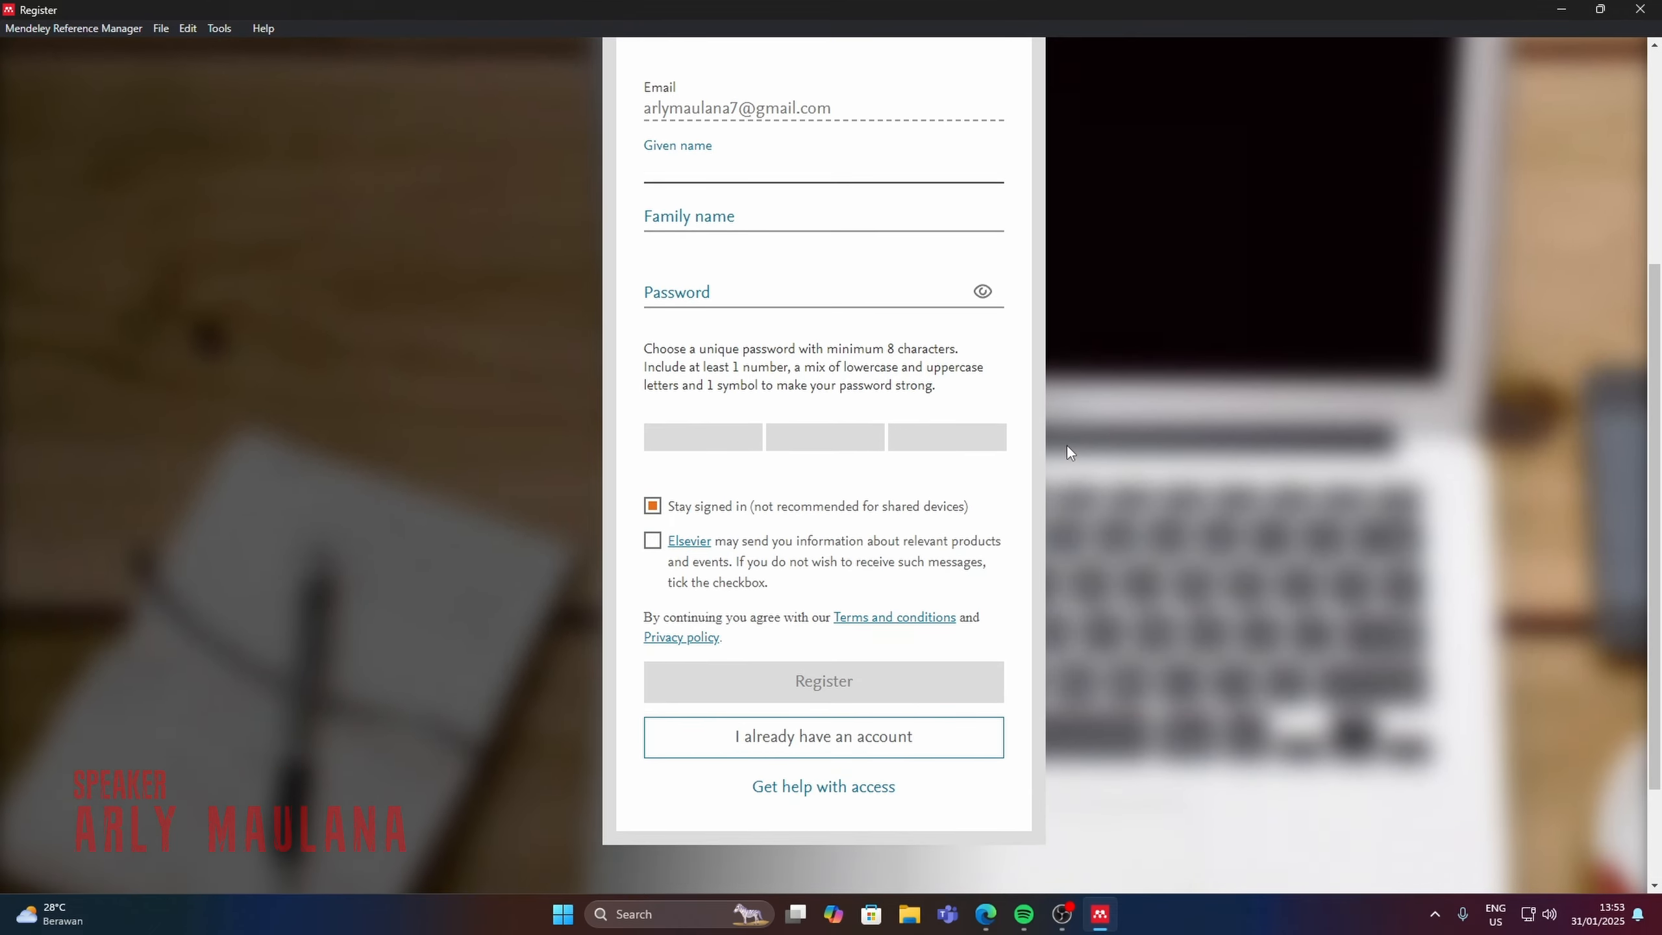
scroll(1069, 448, "up", 2)
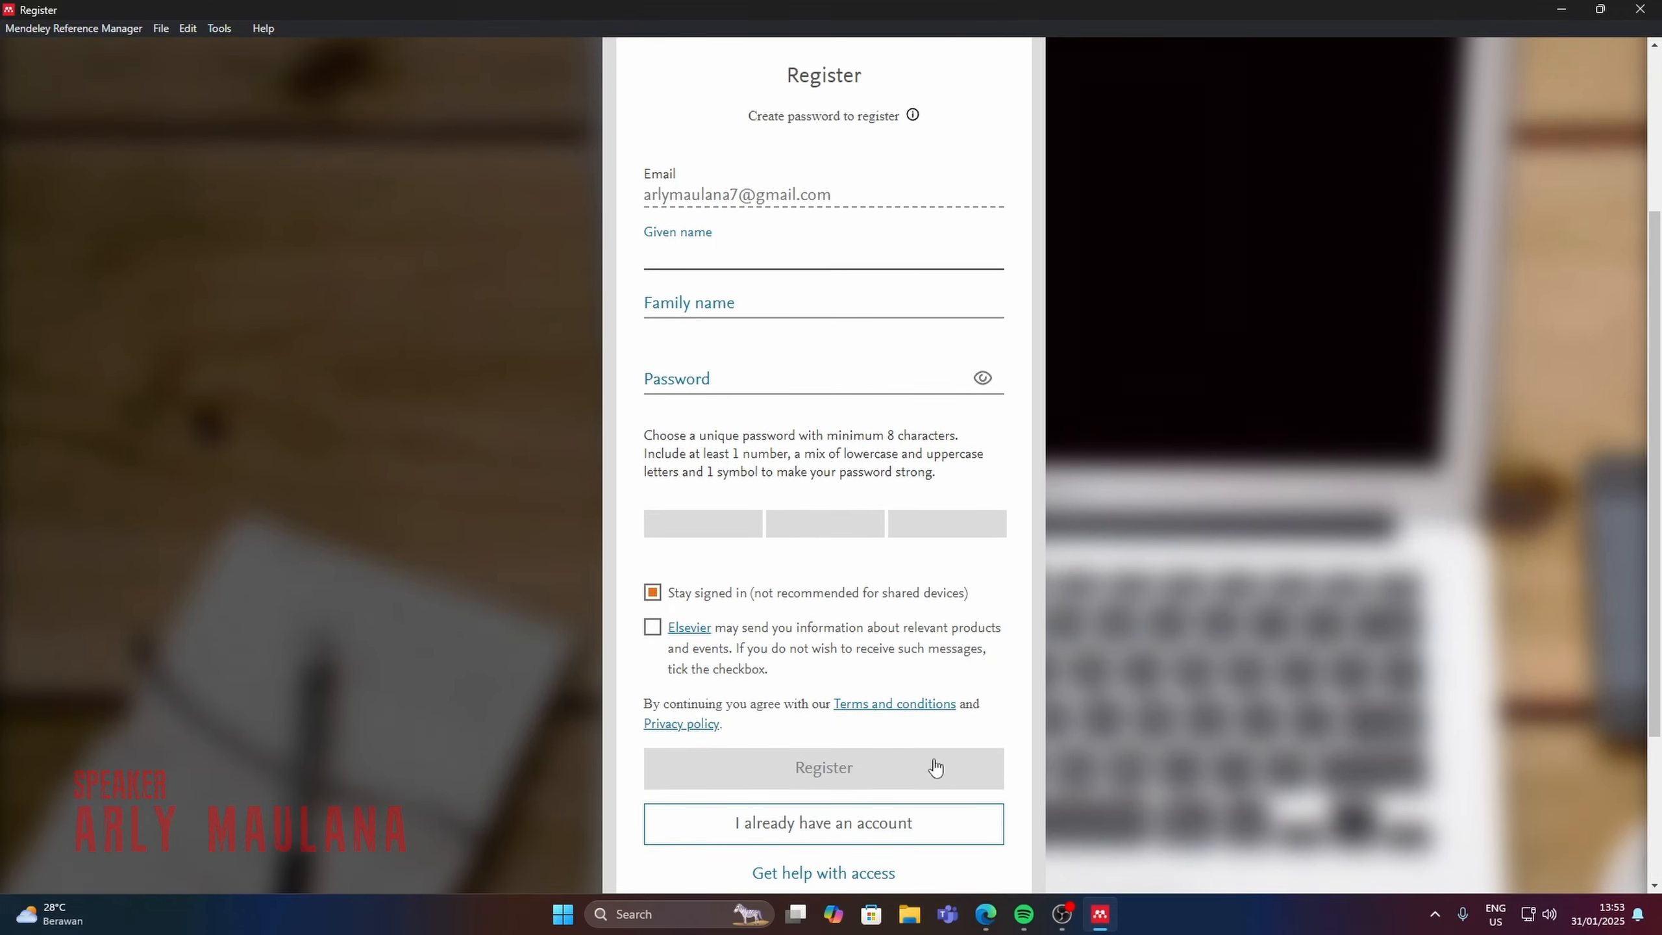
left_click(822, 821)
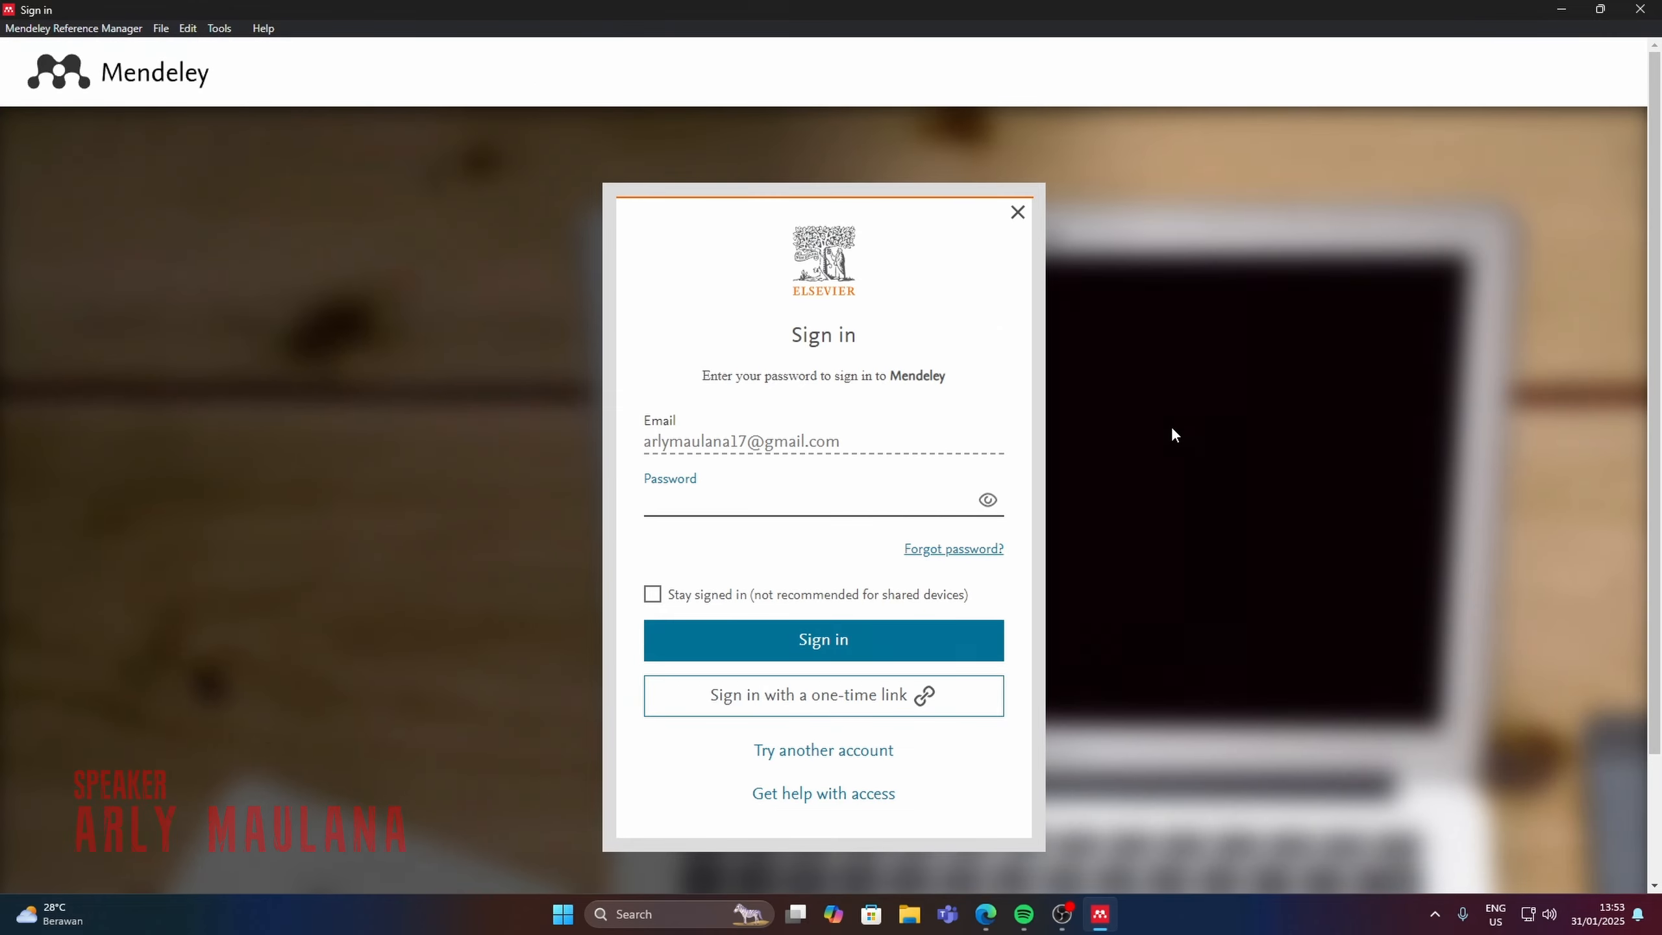
Enter the account password, enable Stay signed in, and sign in to Mendeley.
left_click(859, 447)
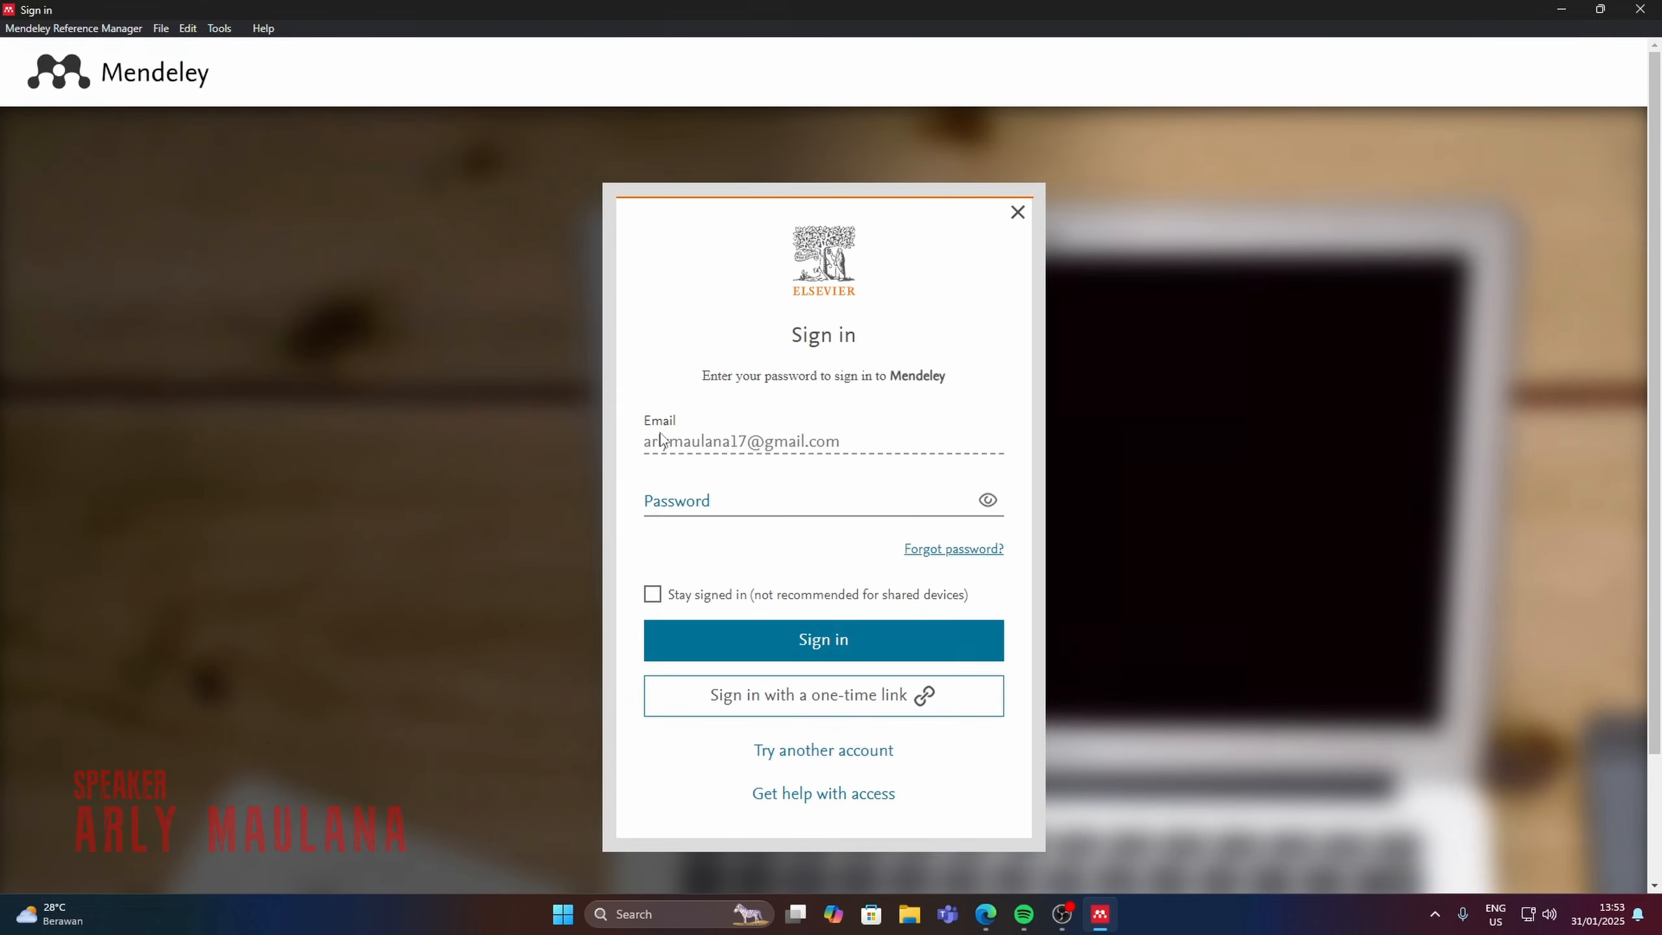
left_click(834, 500)
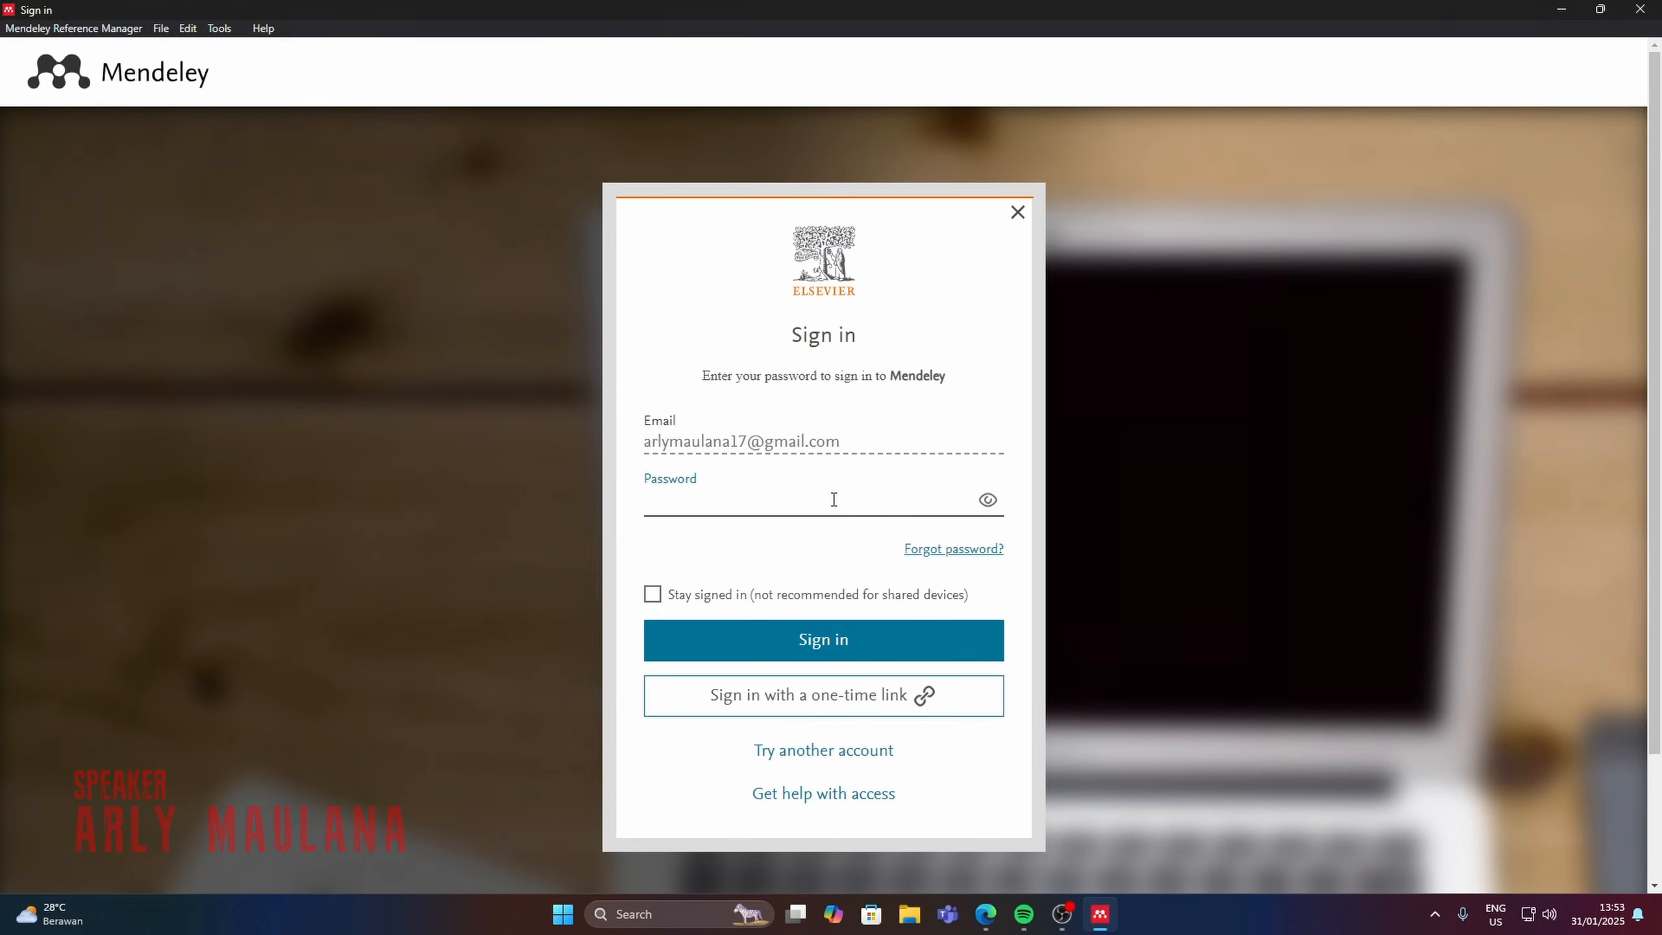
key("ctrl+v")
left_click(653, 595)
left_click(877, 647)
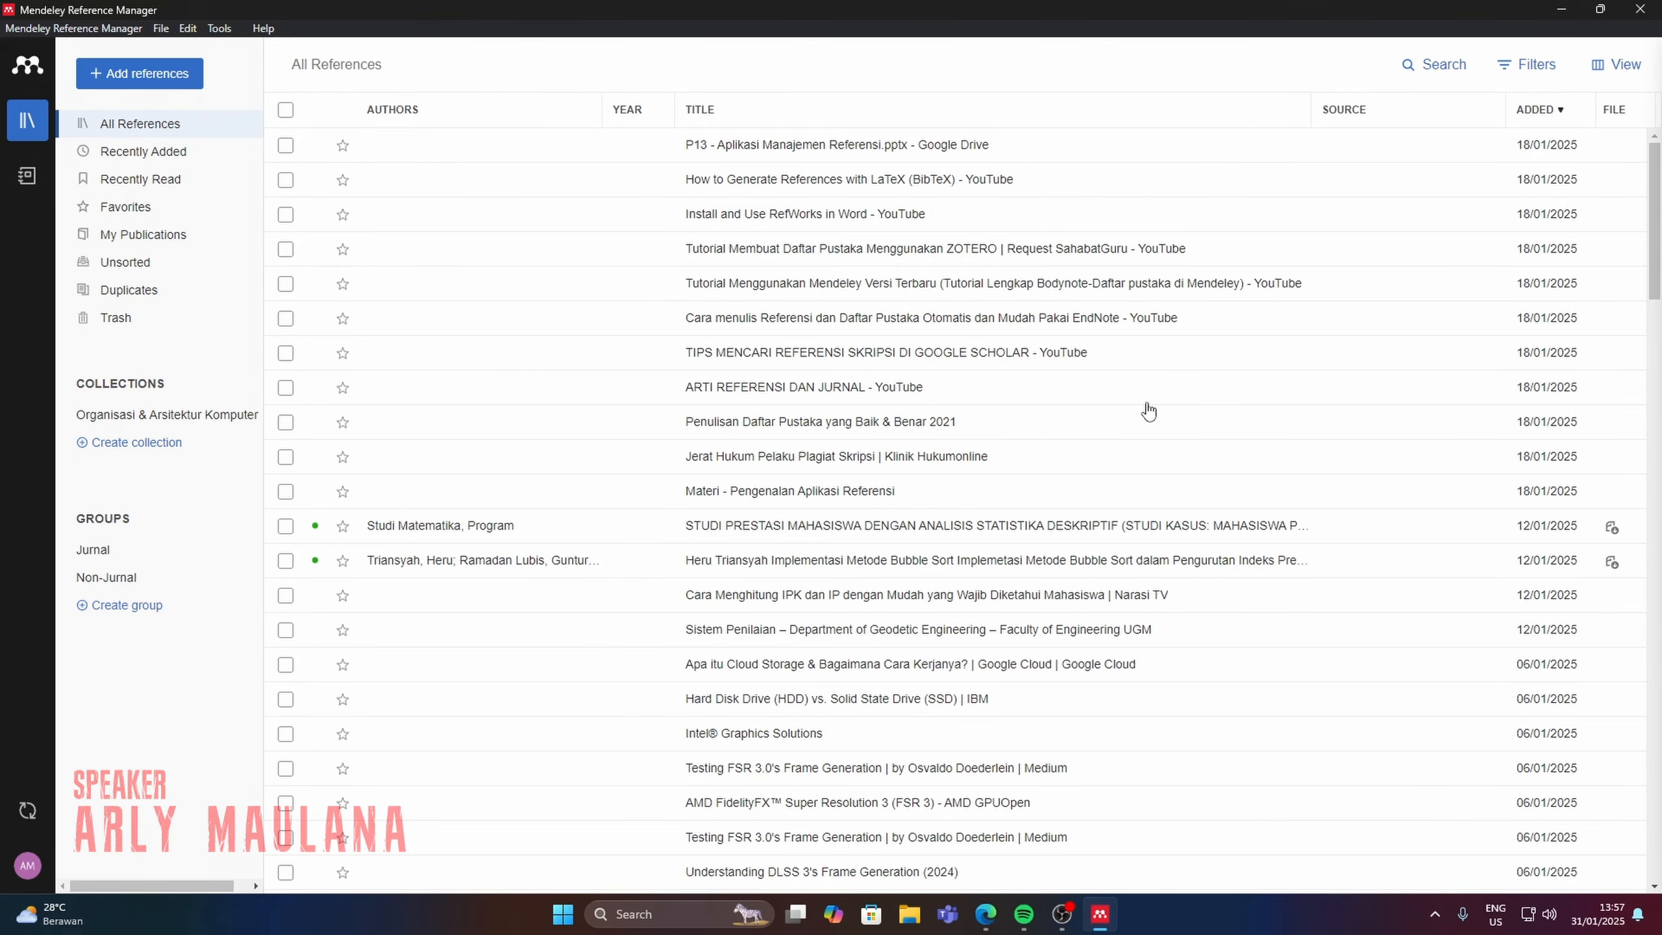
Start installing Mendeley Cite for Microsoft Word and request the add-in on its AppSource page.
left_click(222, 29)
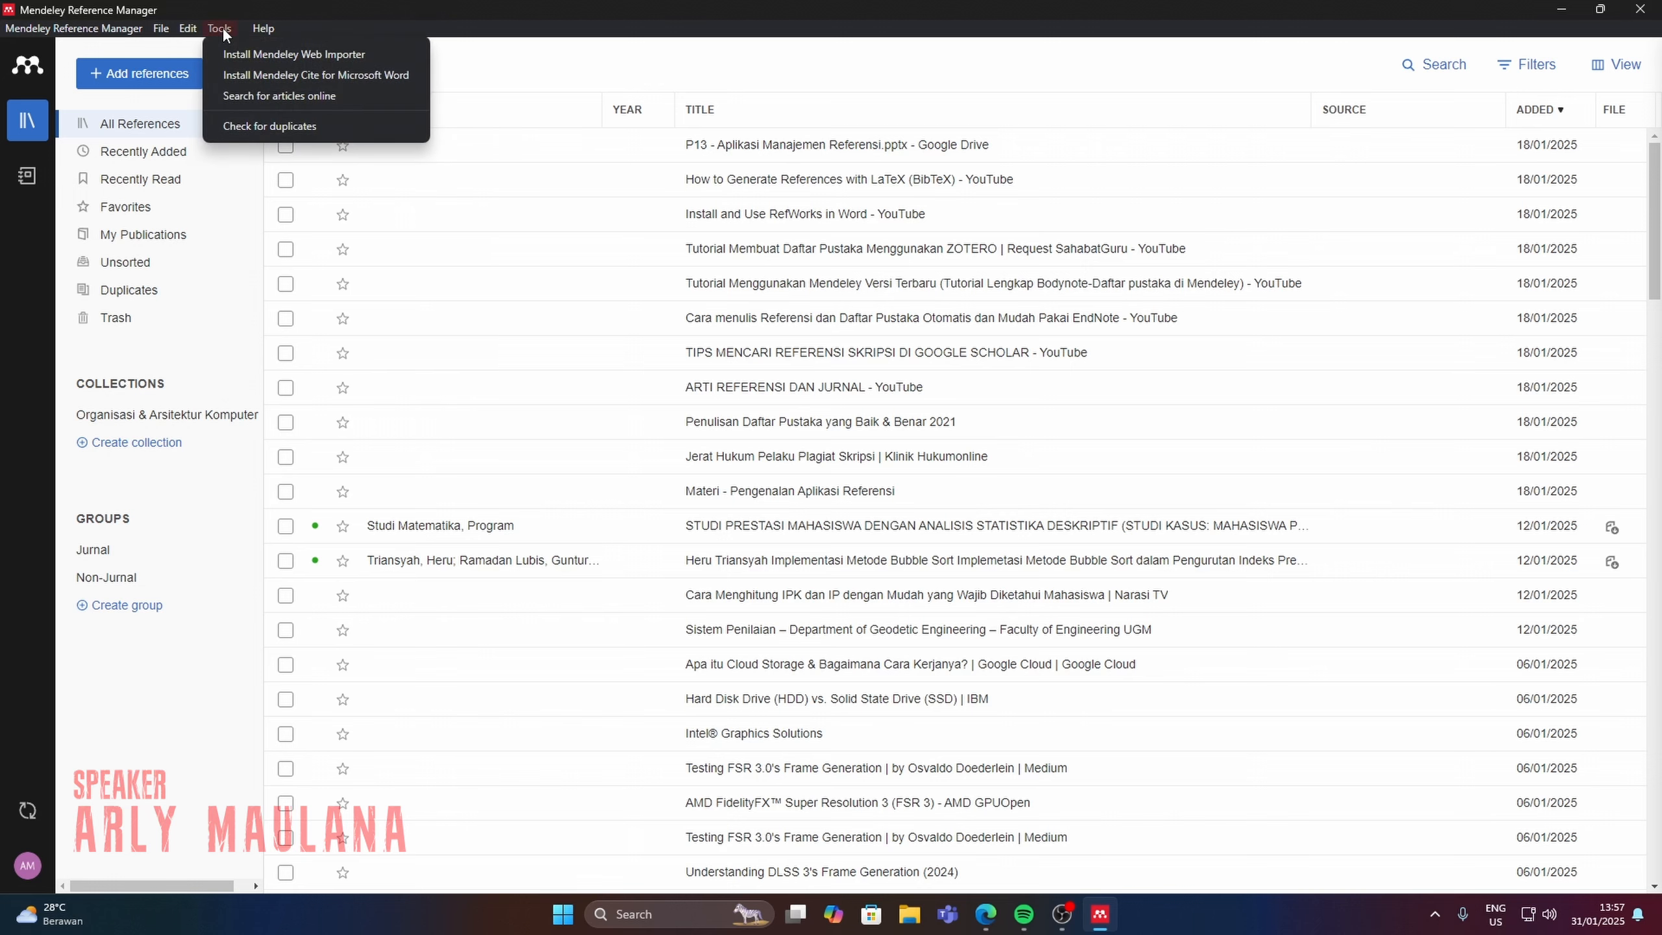
left_click(290, 75)
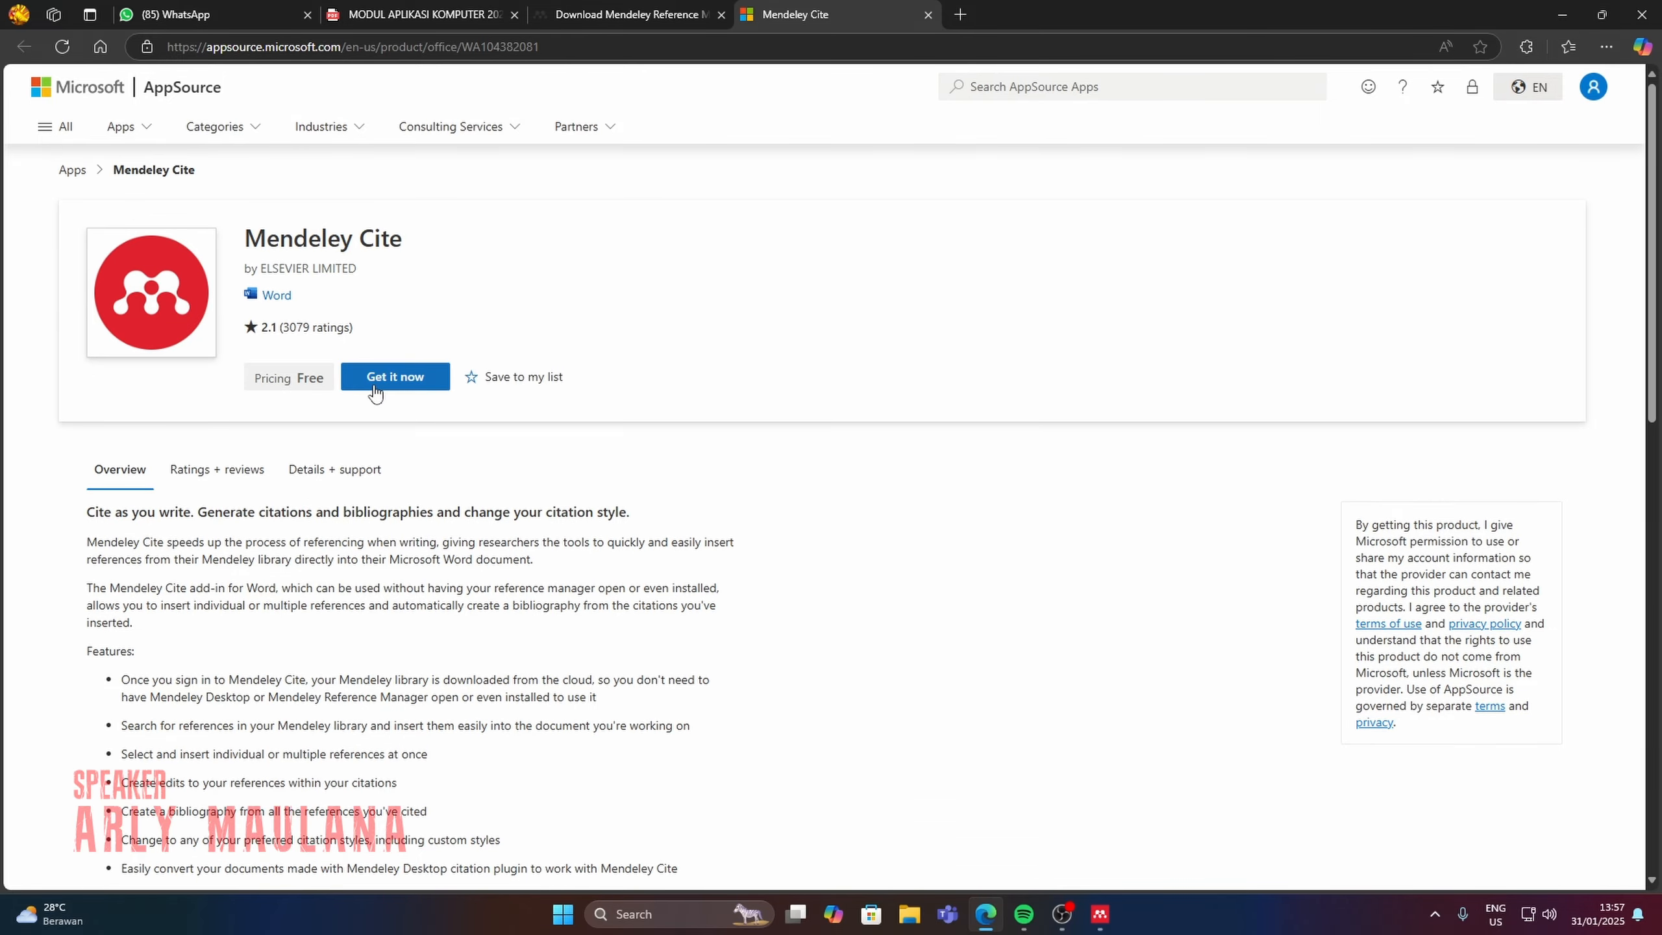
left_click(375, 390)
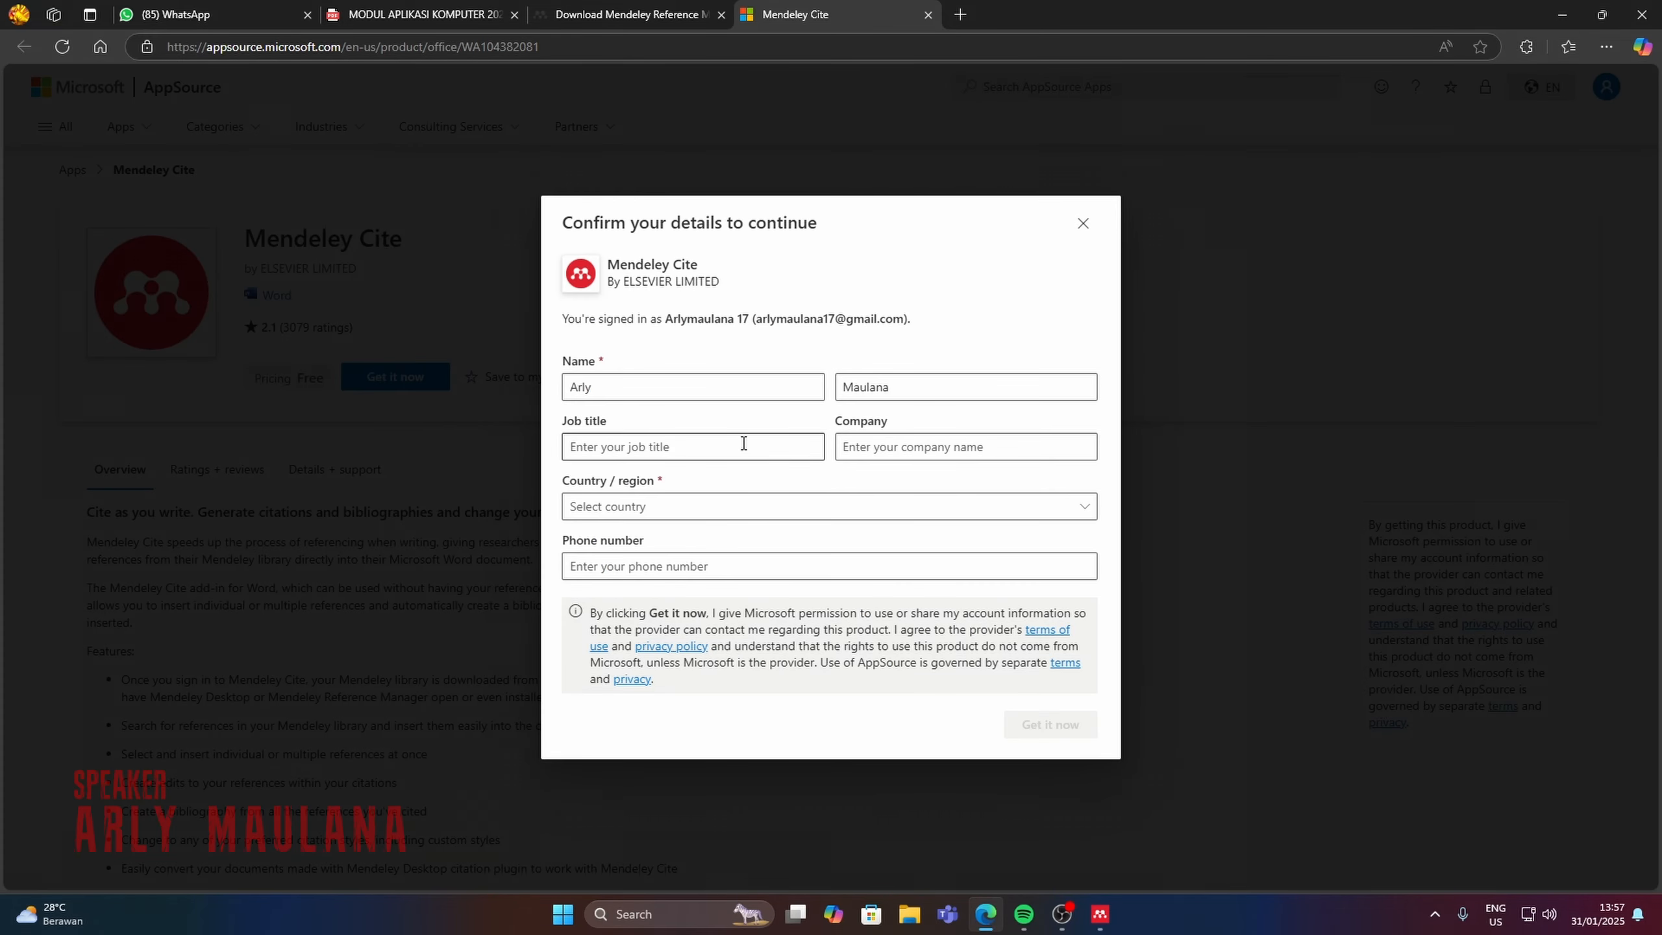
Set the country/region to Indonesia in the AppSource details form and confirm getting the add-in.
left_click(755, 447)
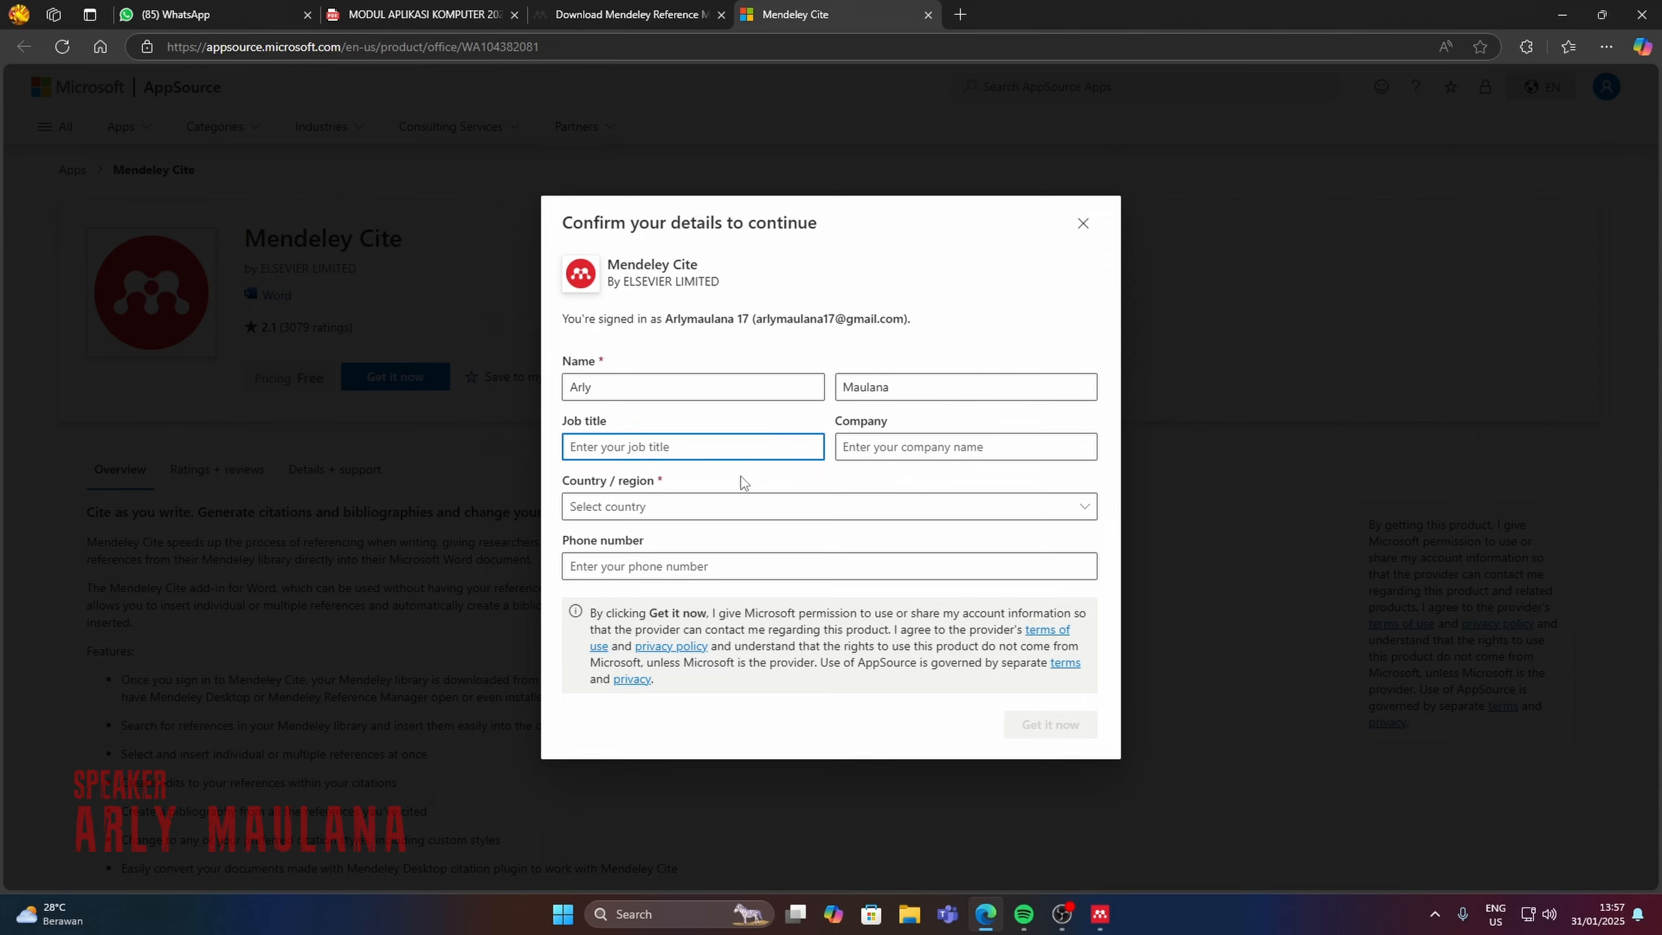
left_click(721, 513)
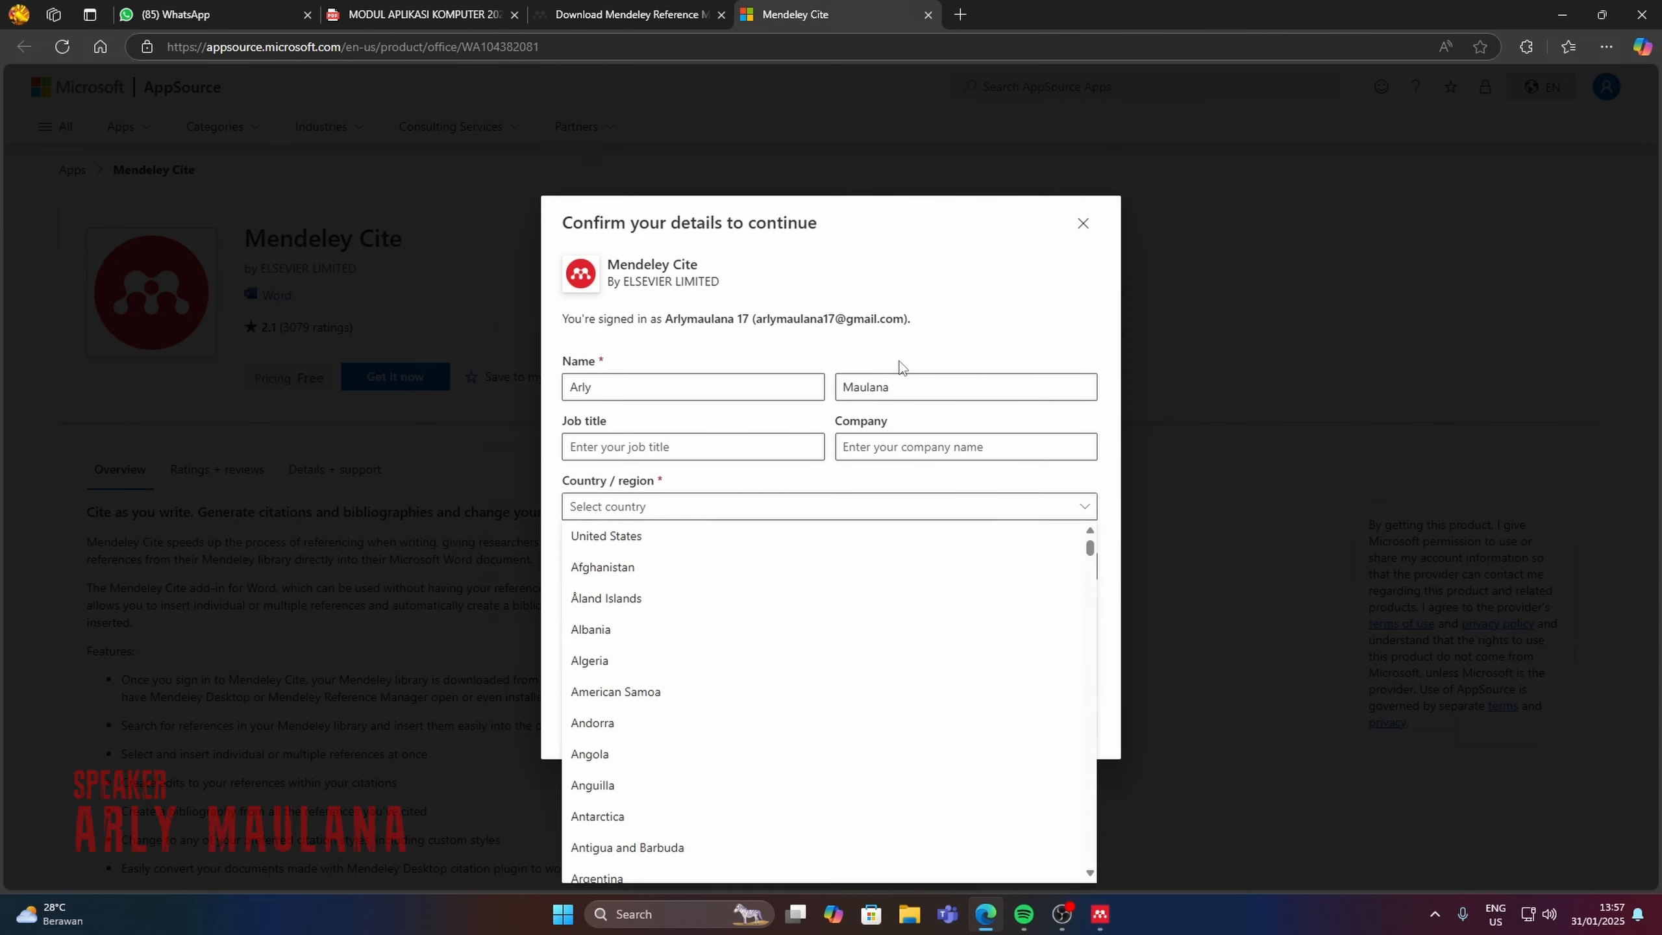
scroll(861, 734, "down", 20)
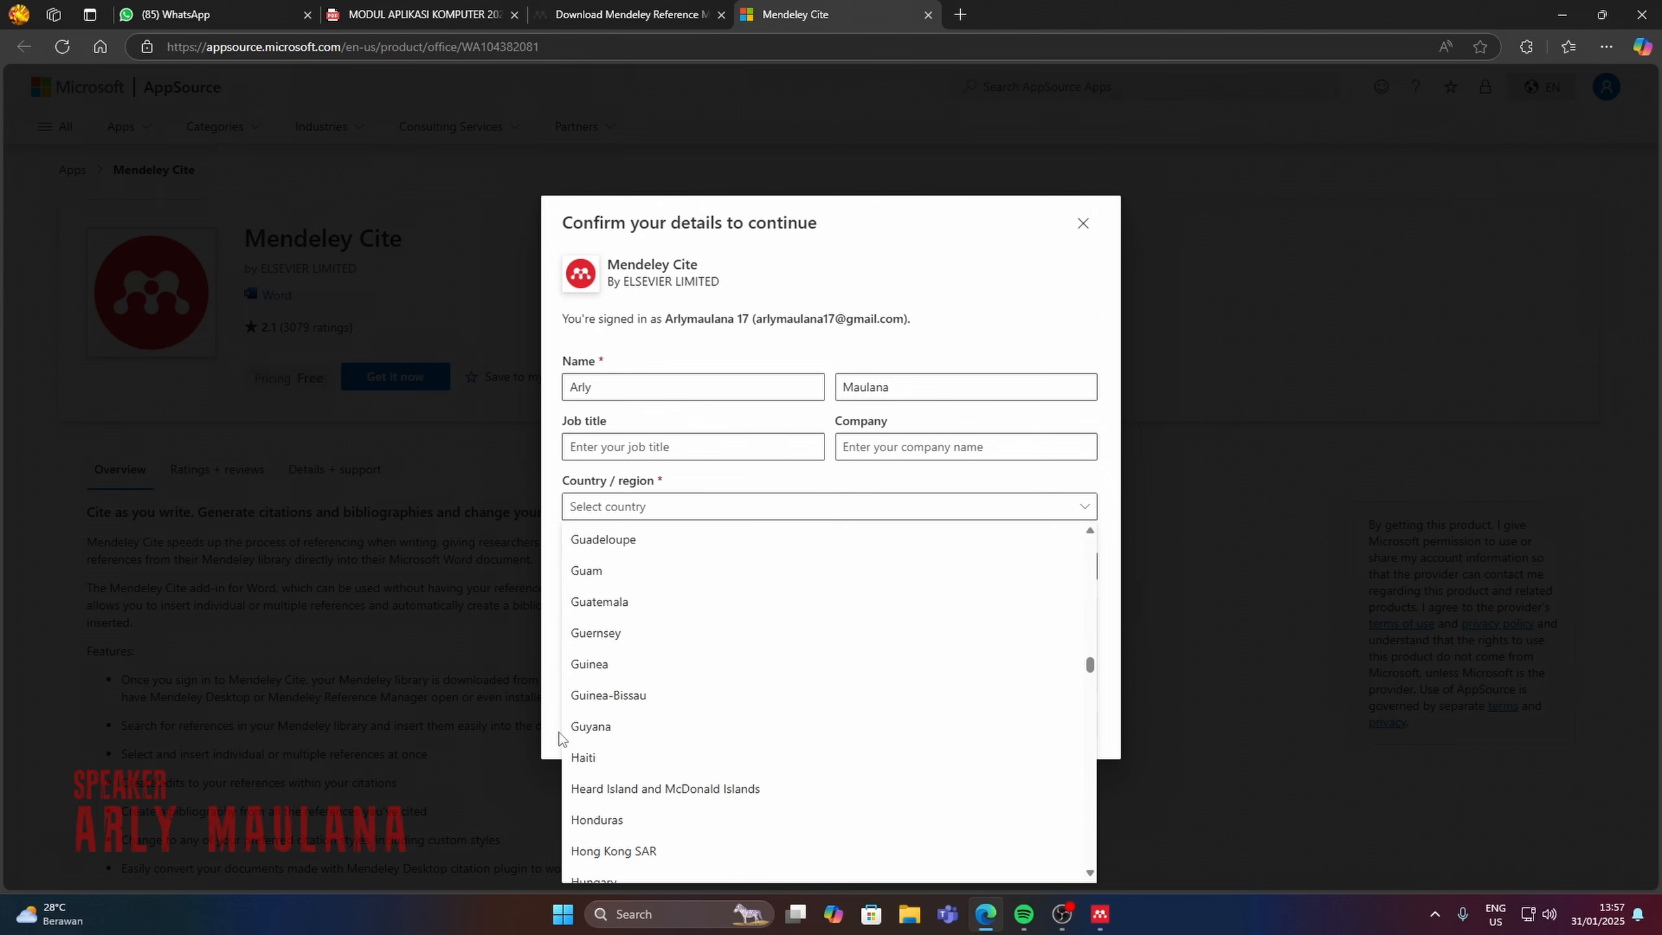
scroll(579, 720, "down", 4)
left_click(598, 709)
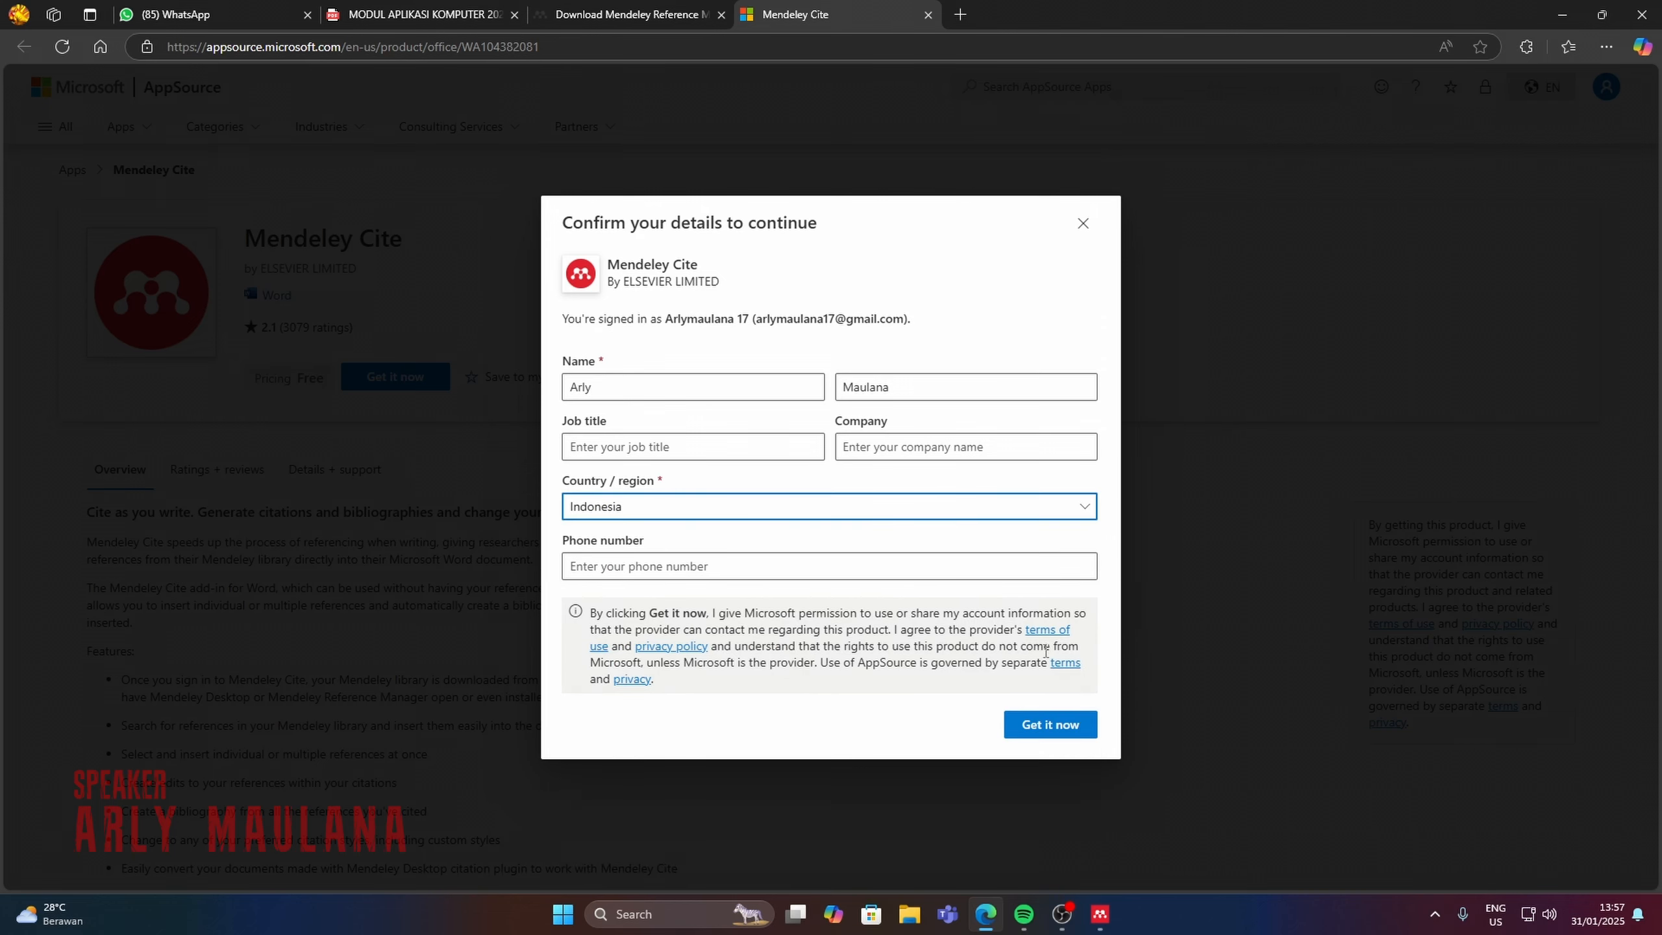
left_click(1050, 724)
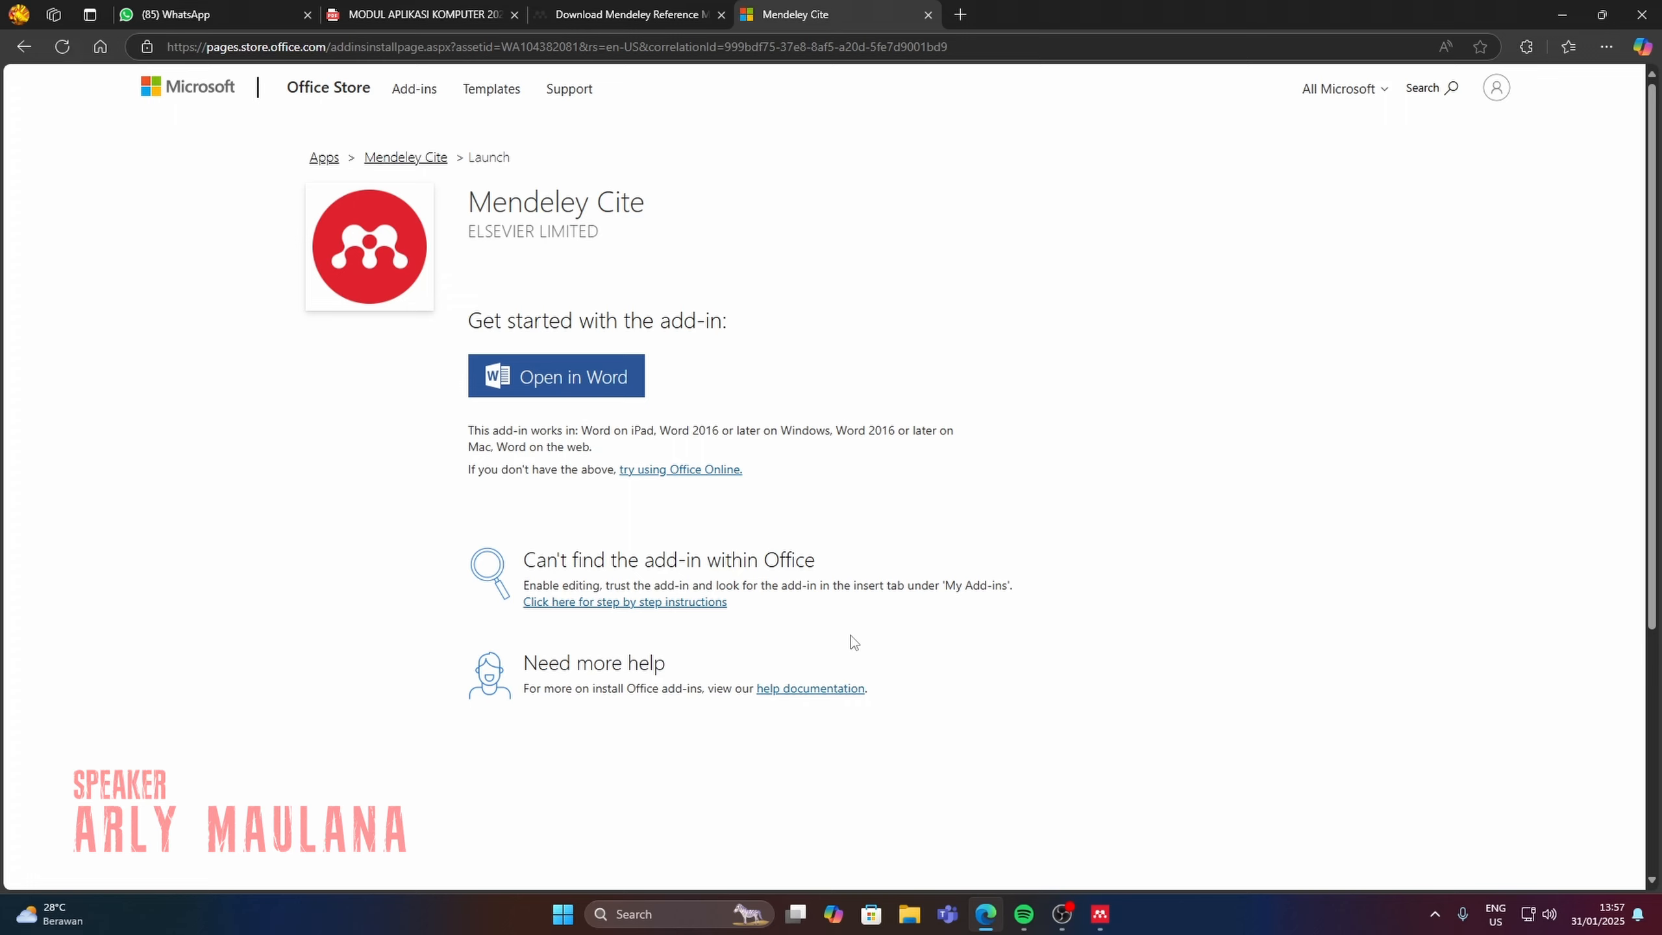
Open the Mendeley Cite add-in in Word and sign in with the account password, with Stay signed in enabled.
left_click(497, 383)
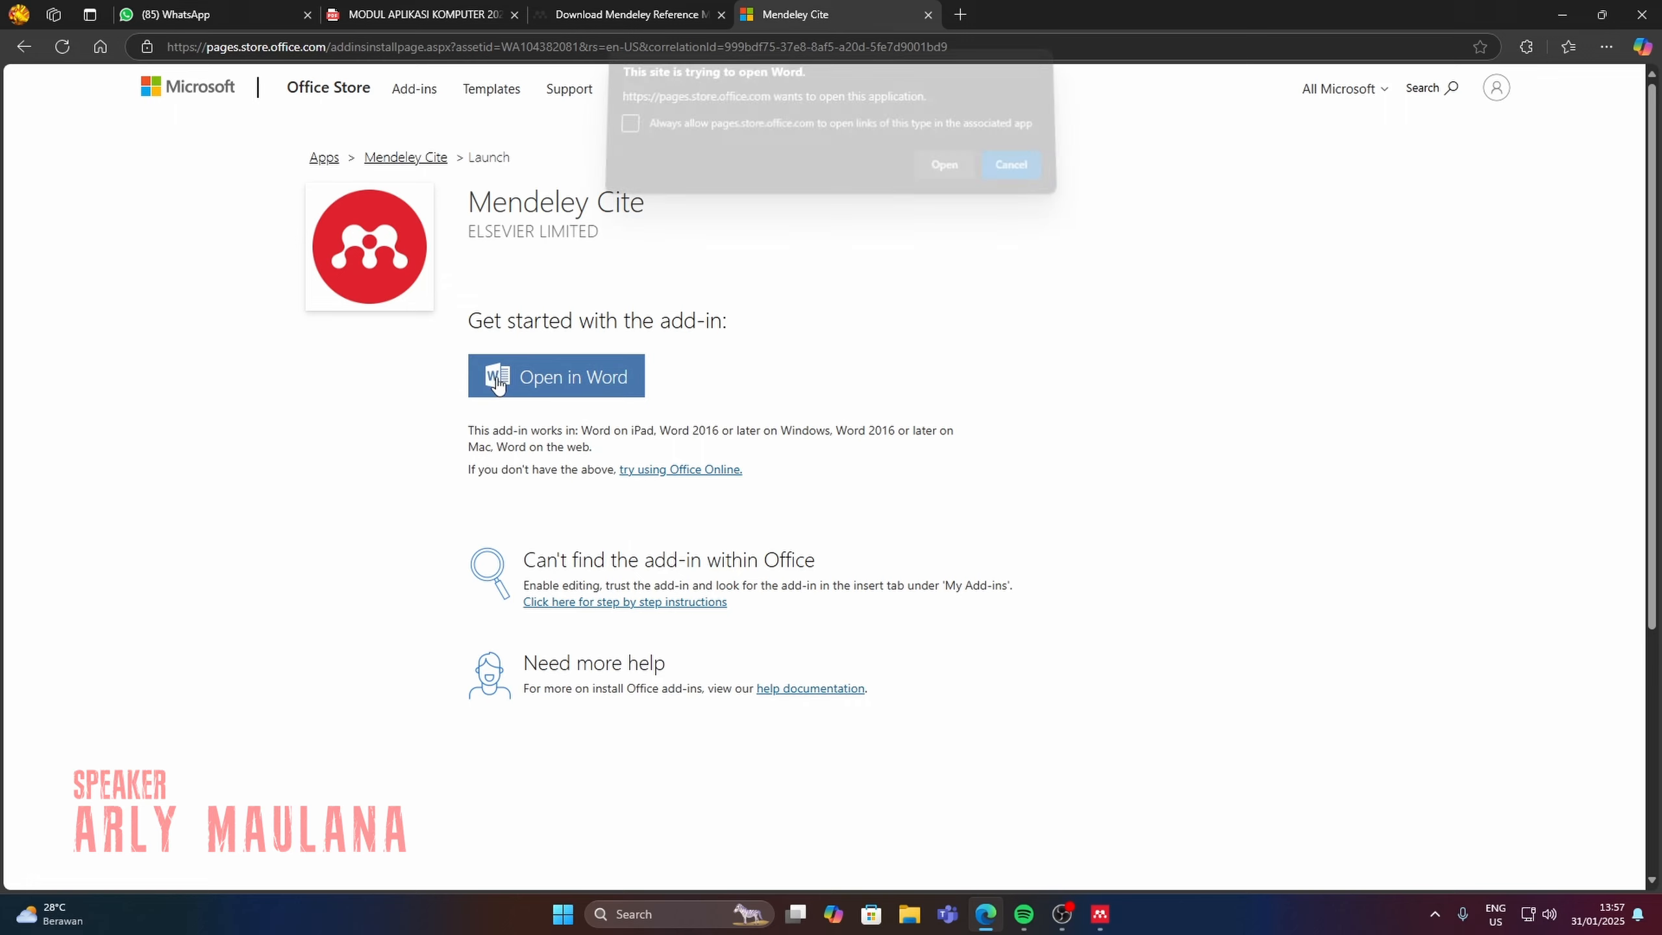
left_click(943, 175)
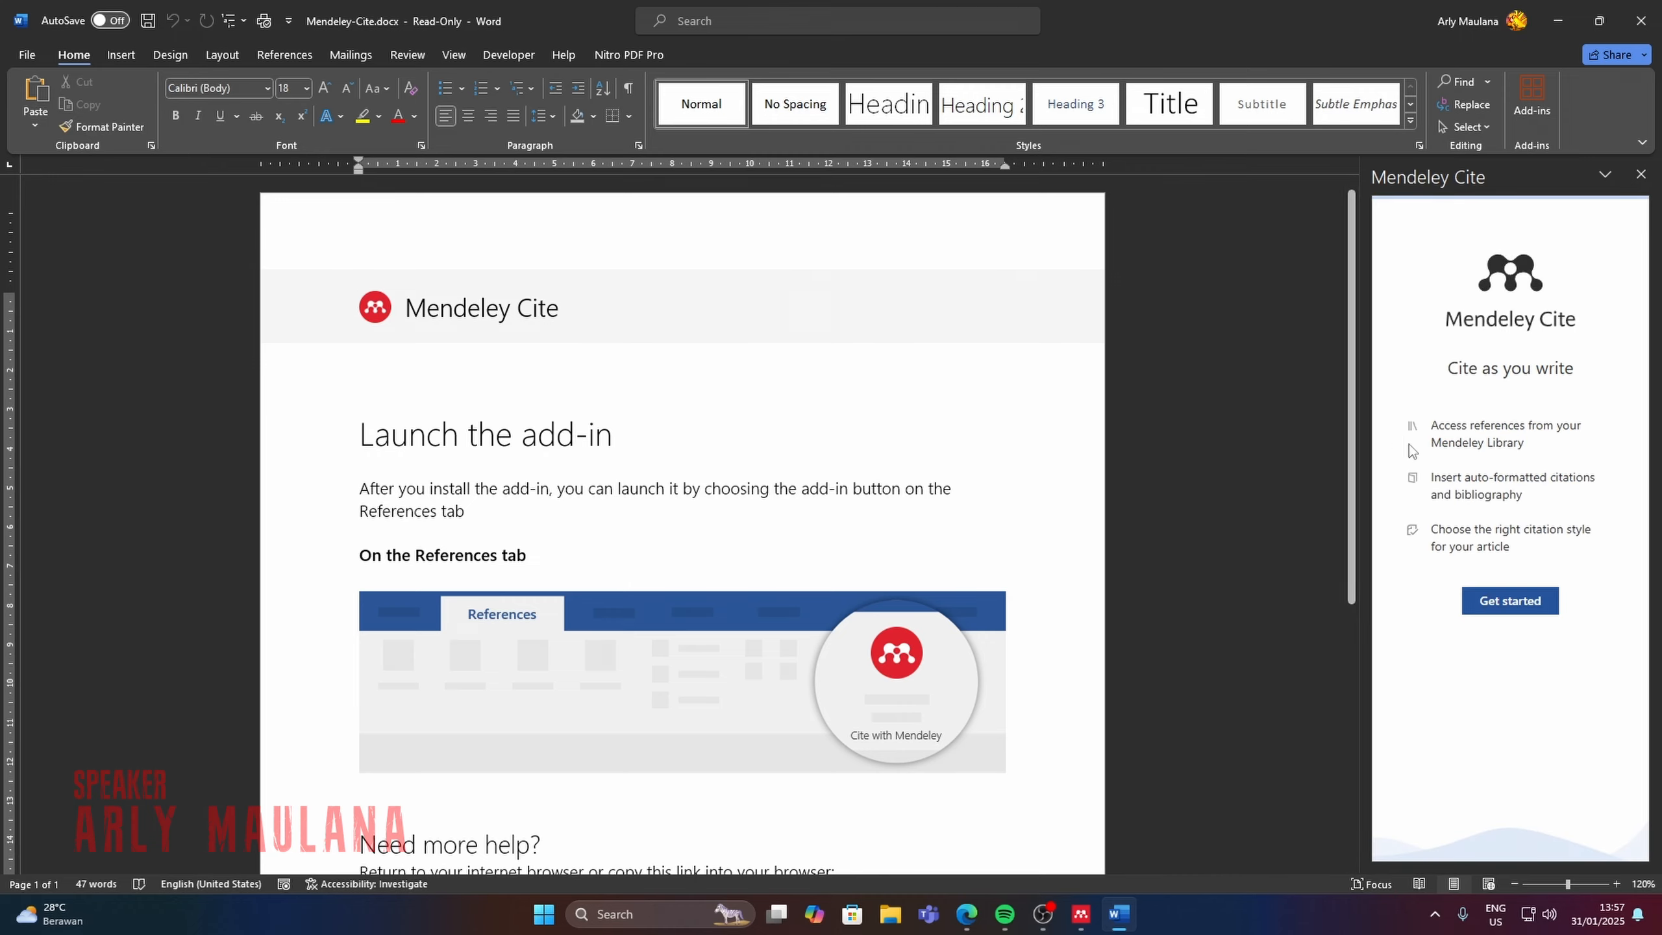
left_click(1510, 601)
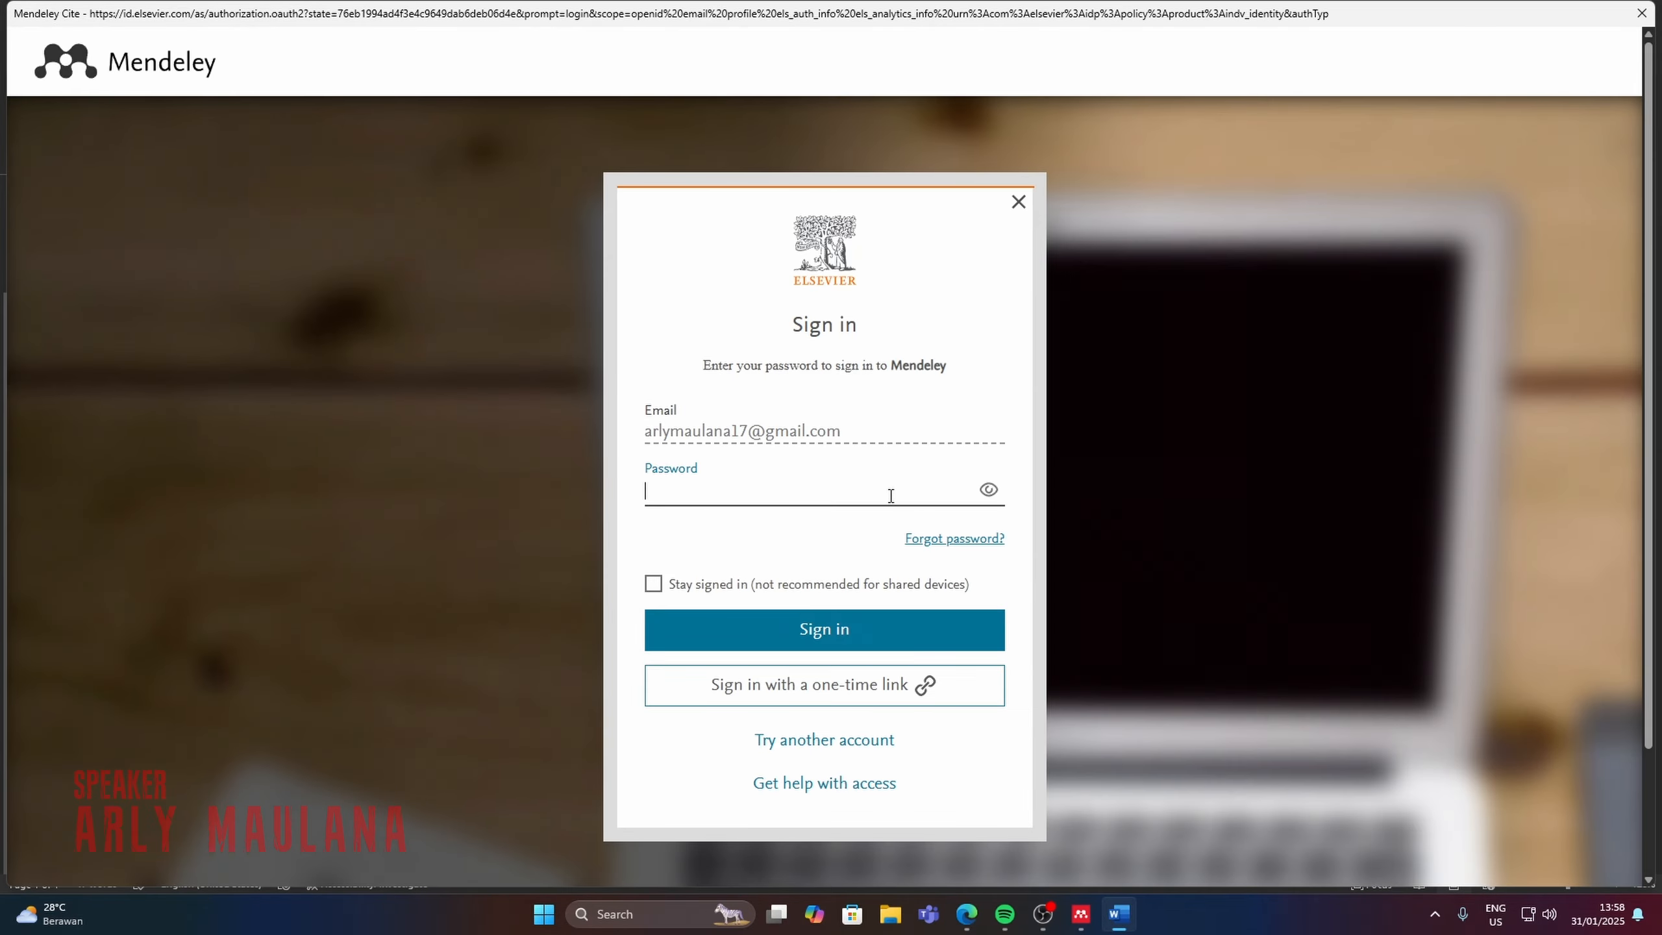
key("ctrl+v")
left_click(651, 585)
left_click(729, 644)
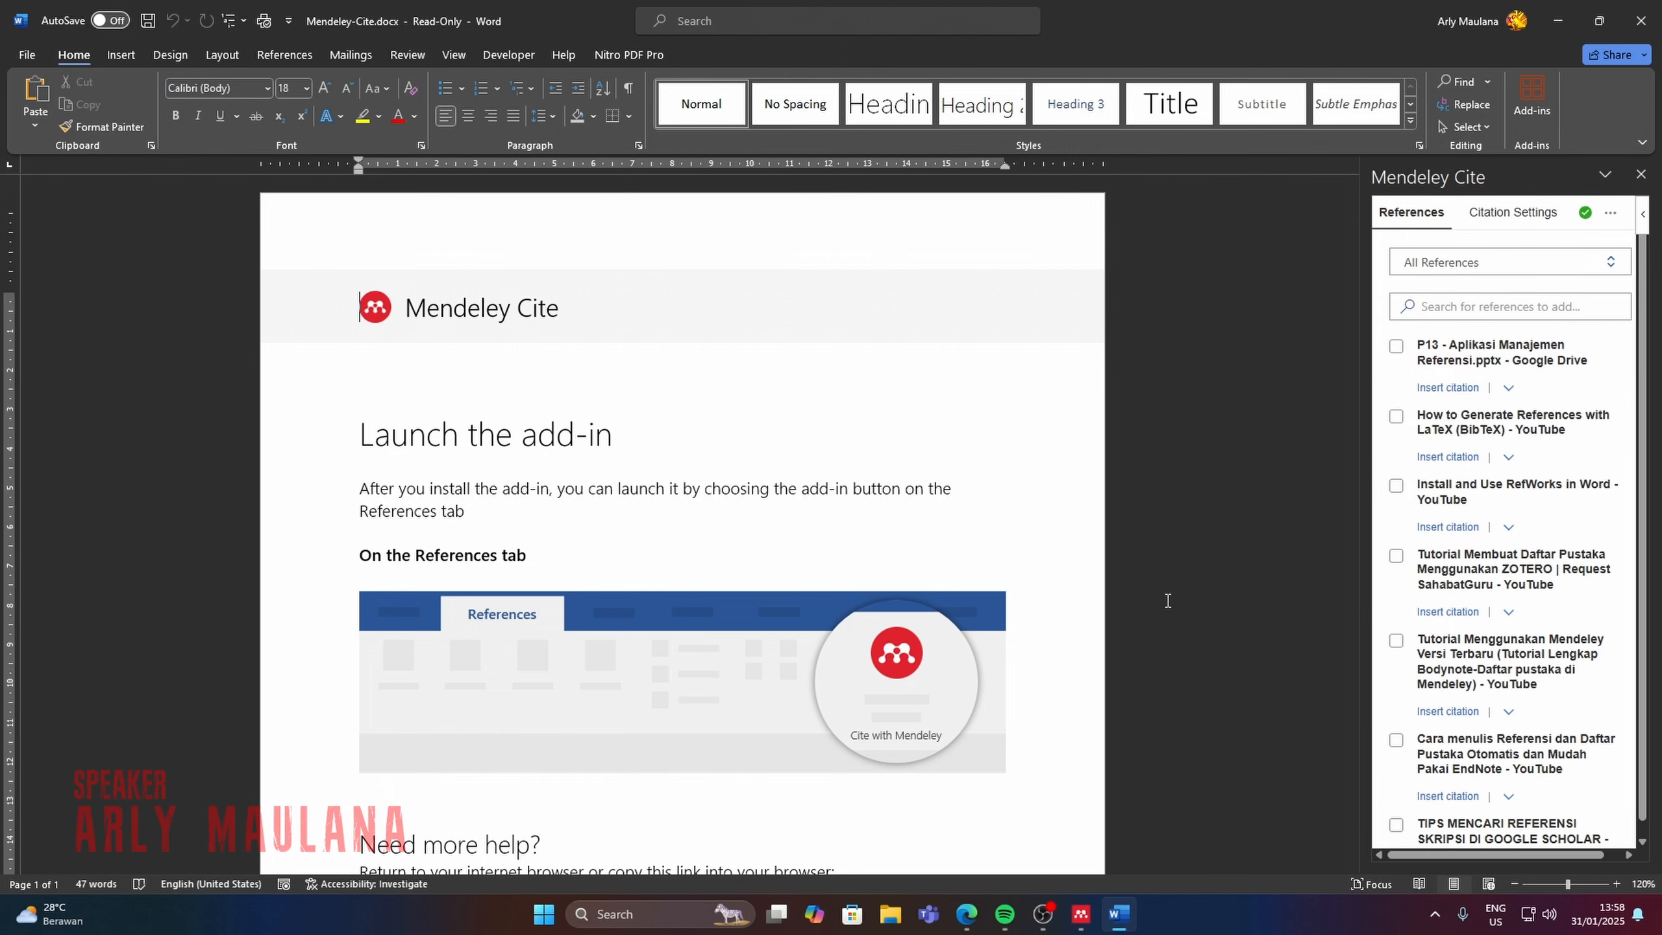
scroll(1442, 397, "down", 2)
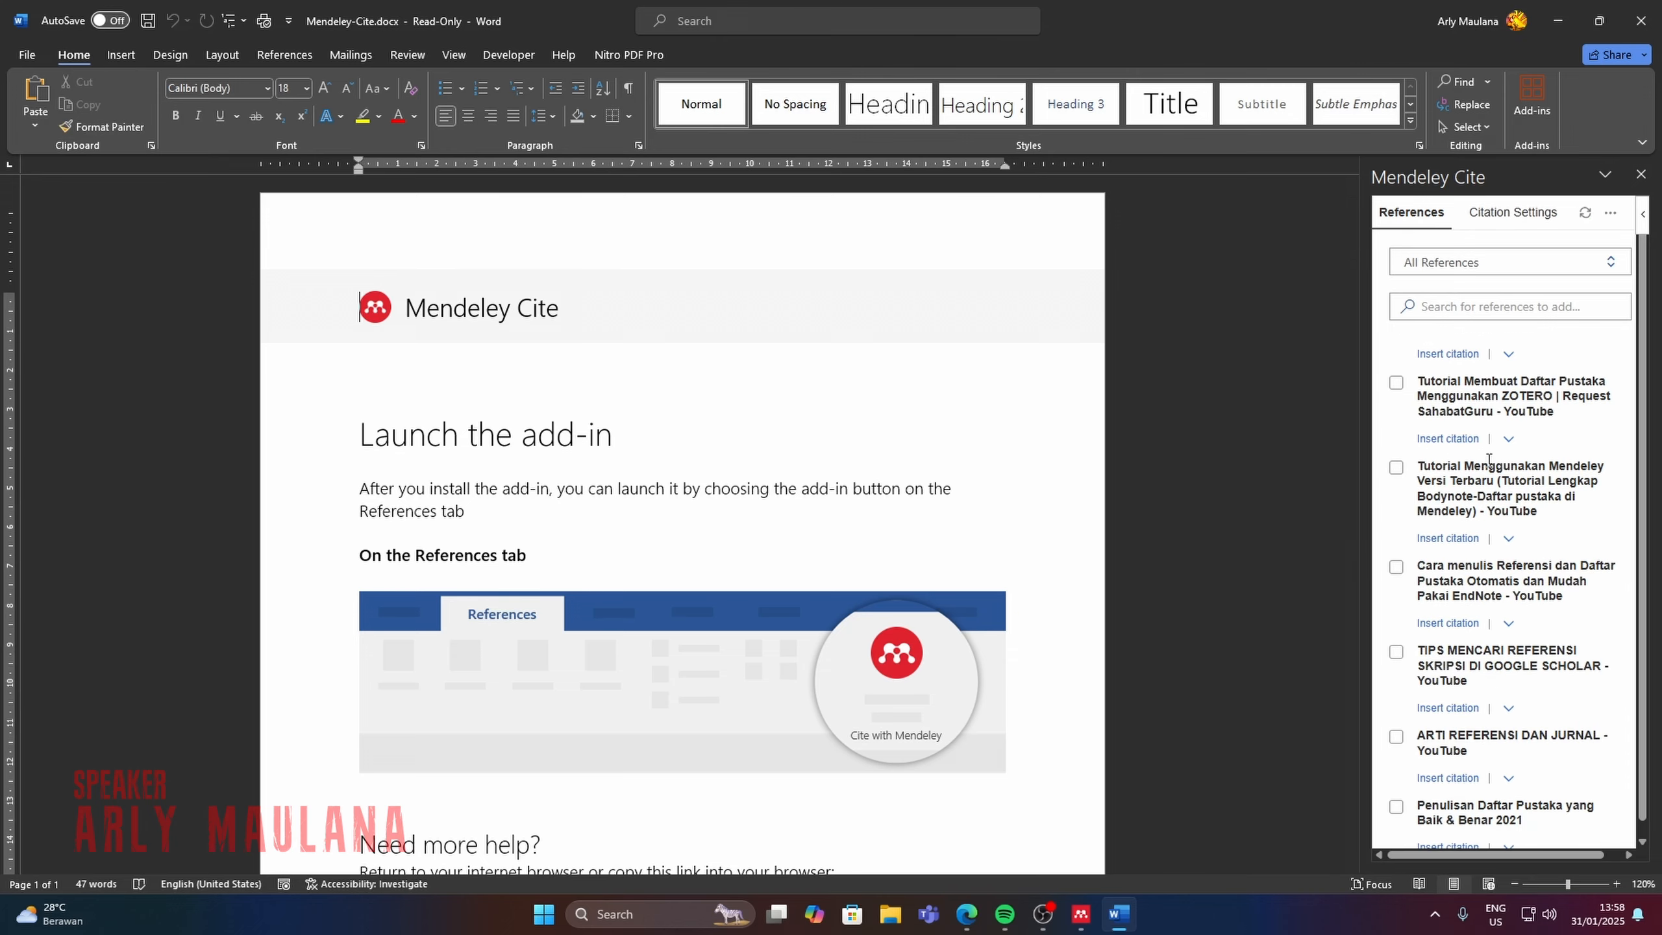
scroll(1490, 461, "up", 2)
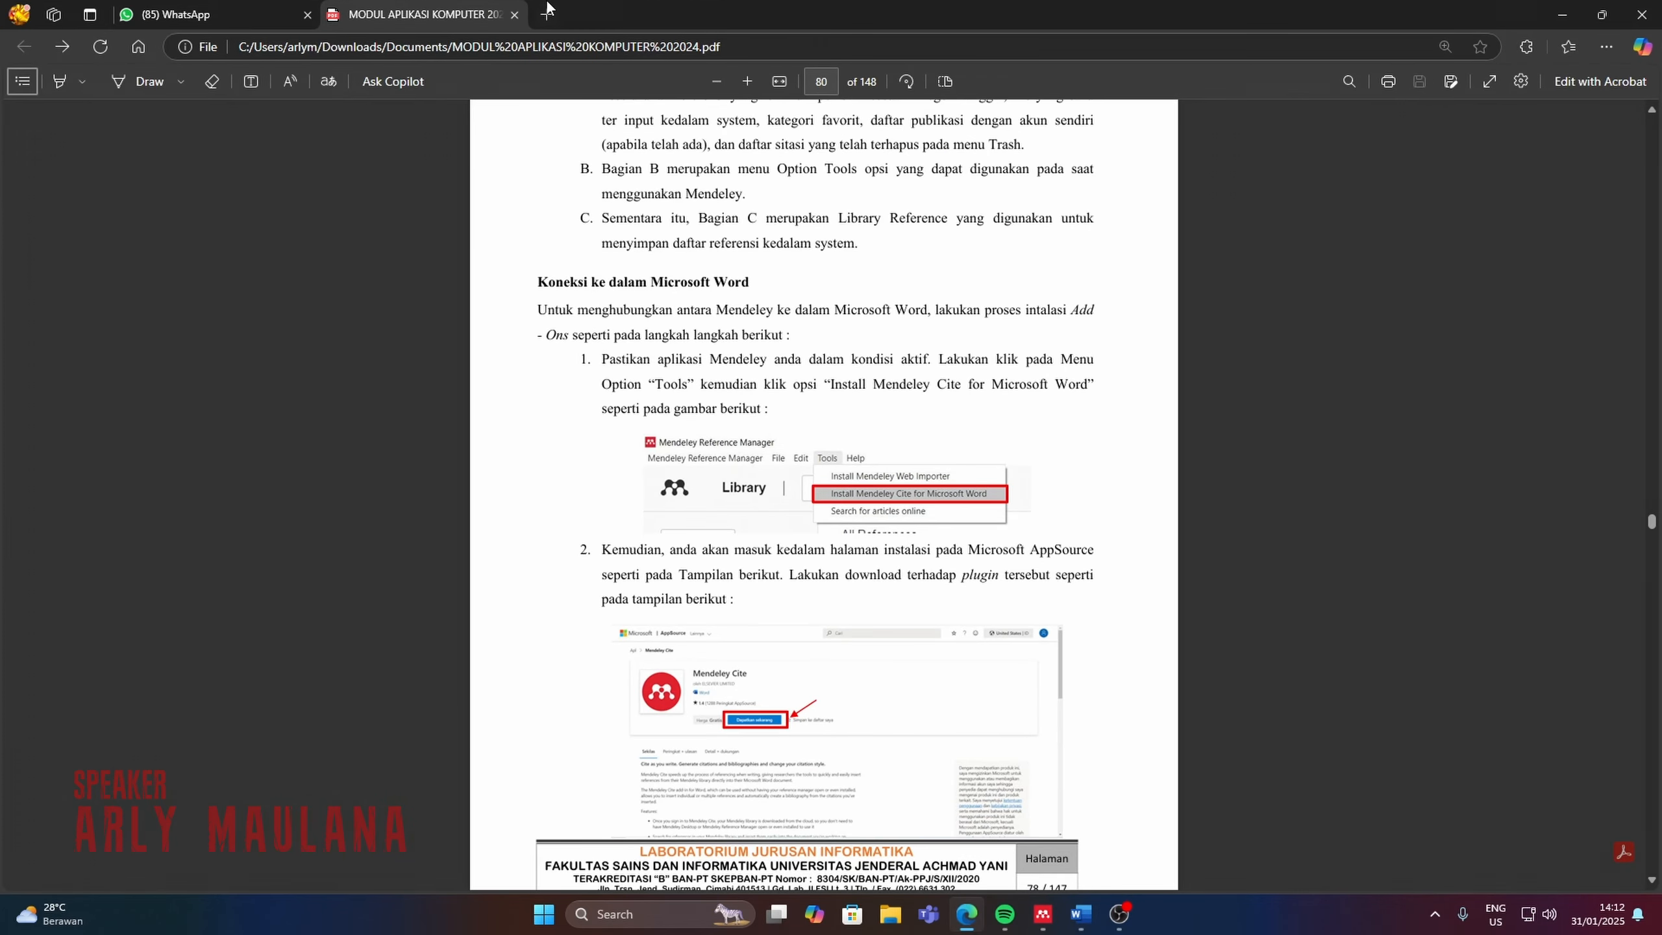
Switch to the Edge browser and open the IEEE Xplore website in a new tab.
left_click(547, 12)
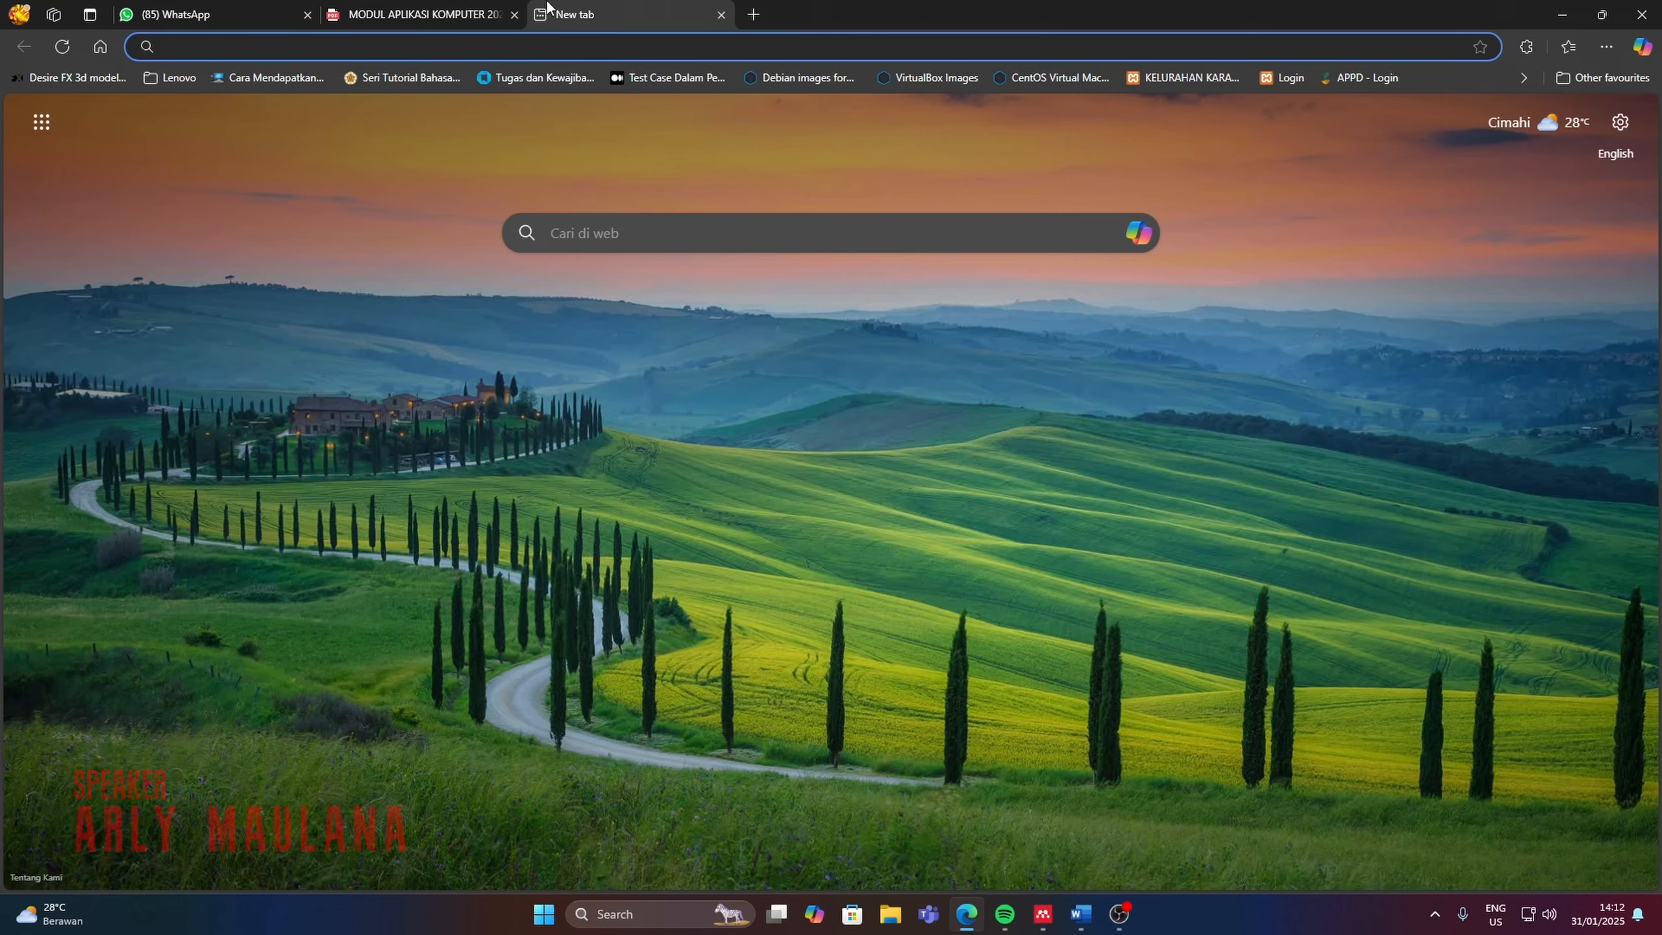
type("iee")
key("Return")
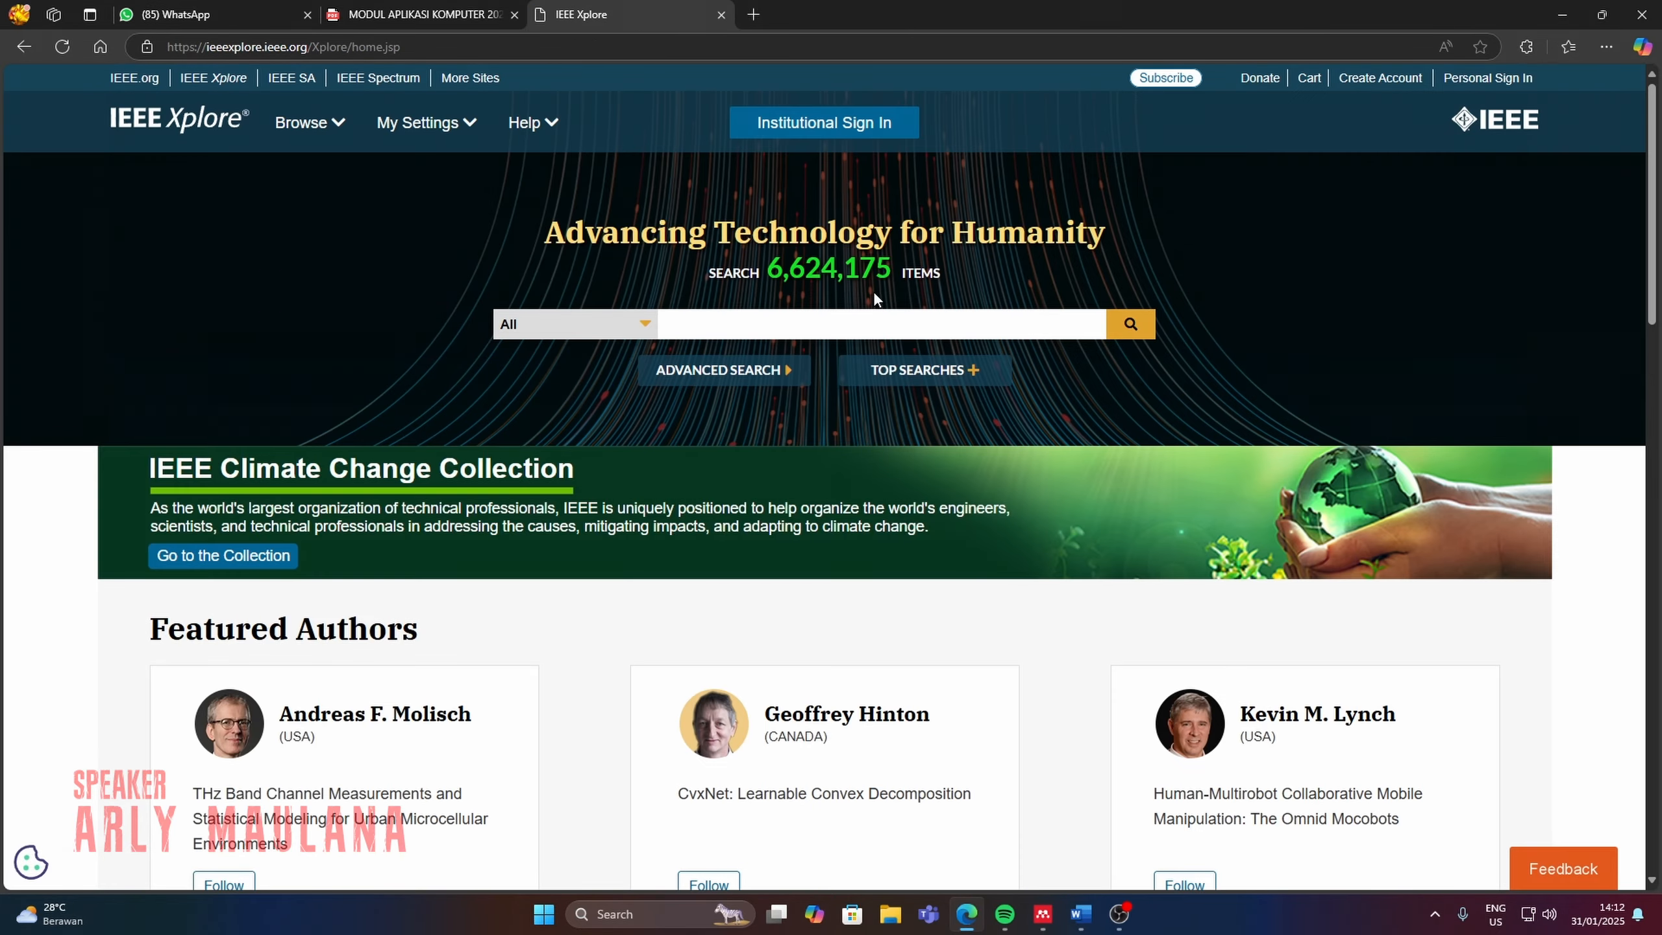
Search IEEE Xplore for "game development".
left_click(944, 328)
type("game development")
key("Return")
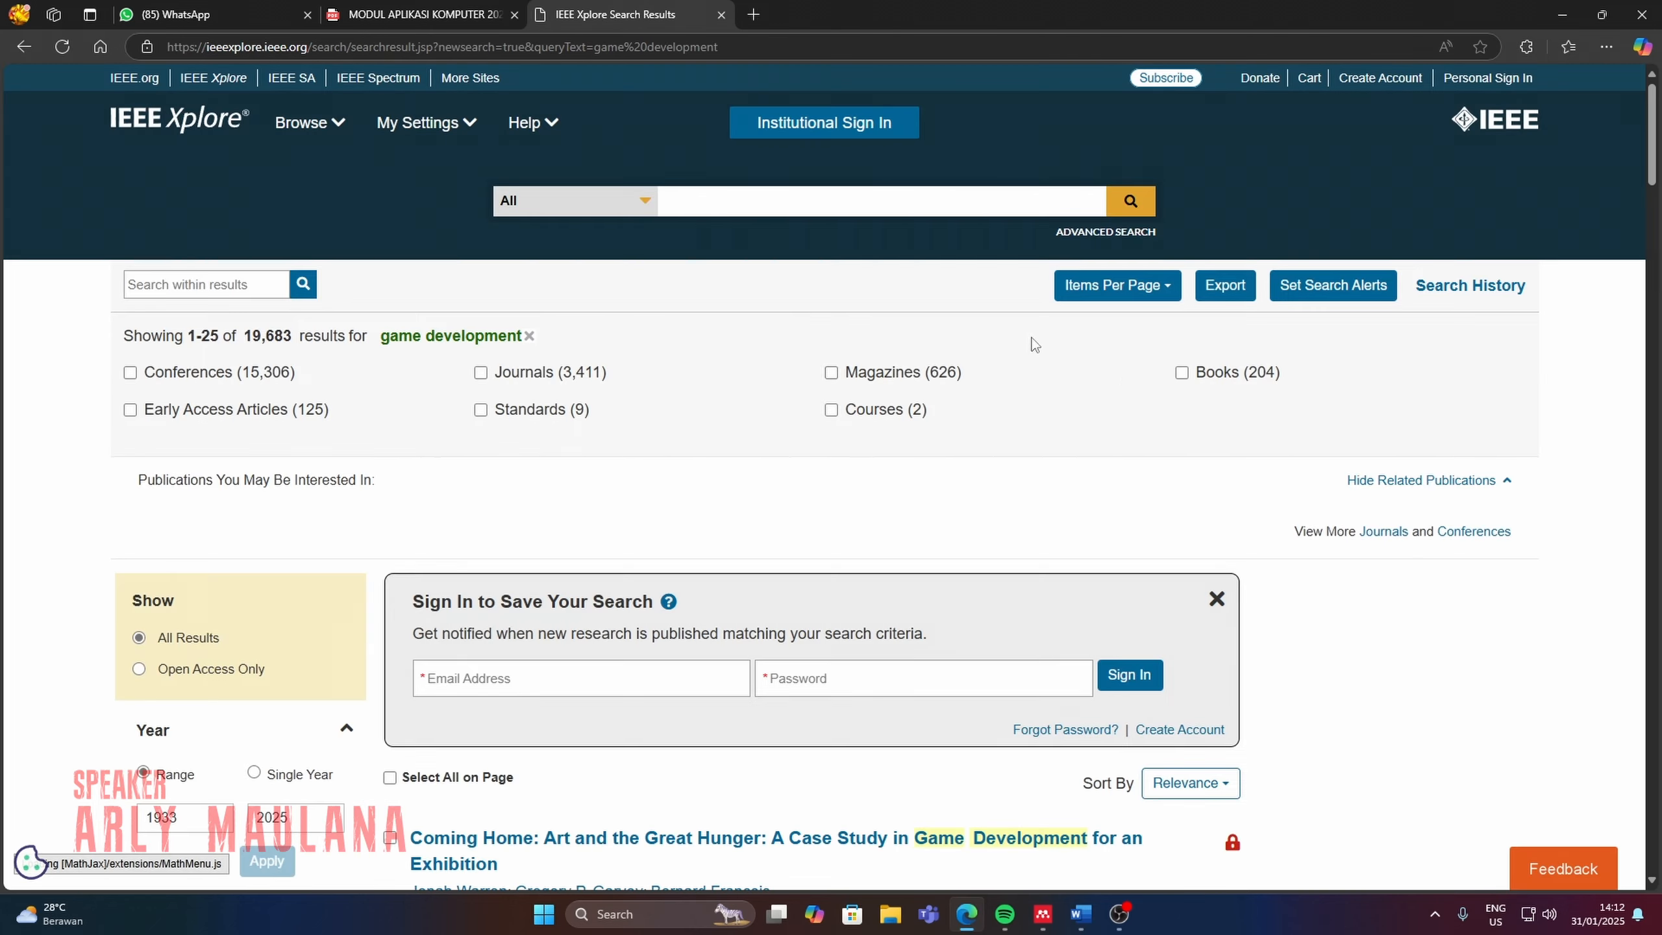
Browse the search results and open the review study on developing the Finnish gaming industry with suggestions for Iran's game industry.
scroll(1111, 389, "down", 3)
scroll(1079, 392, "down", 4)
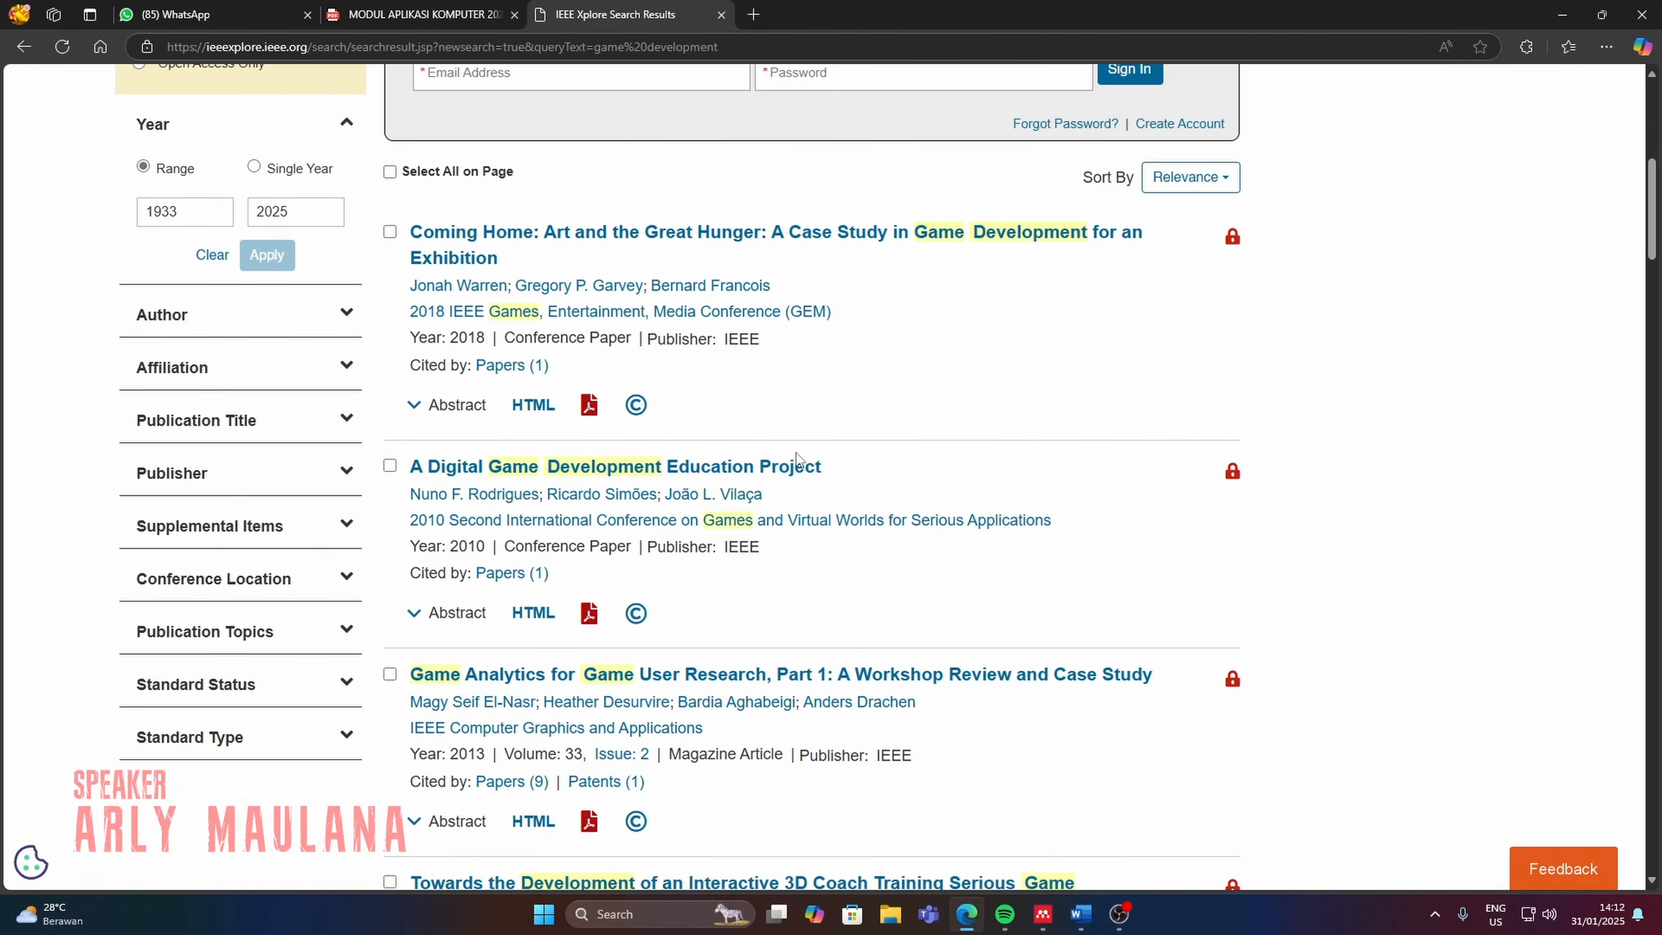
scroll(802, 459, "down", 2)
scroll(802, 466, "down", 2)
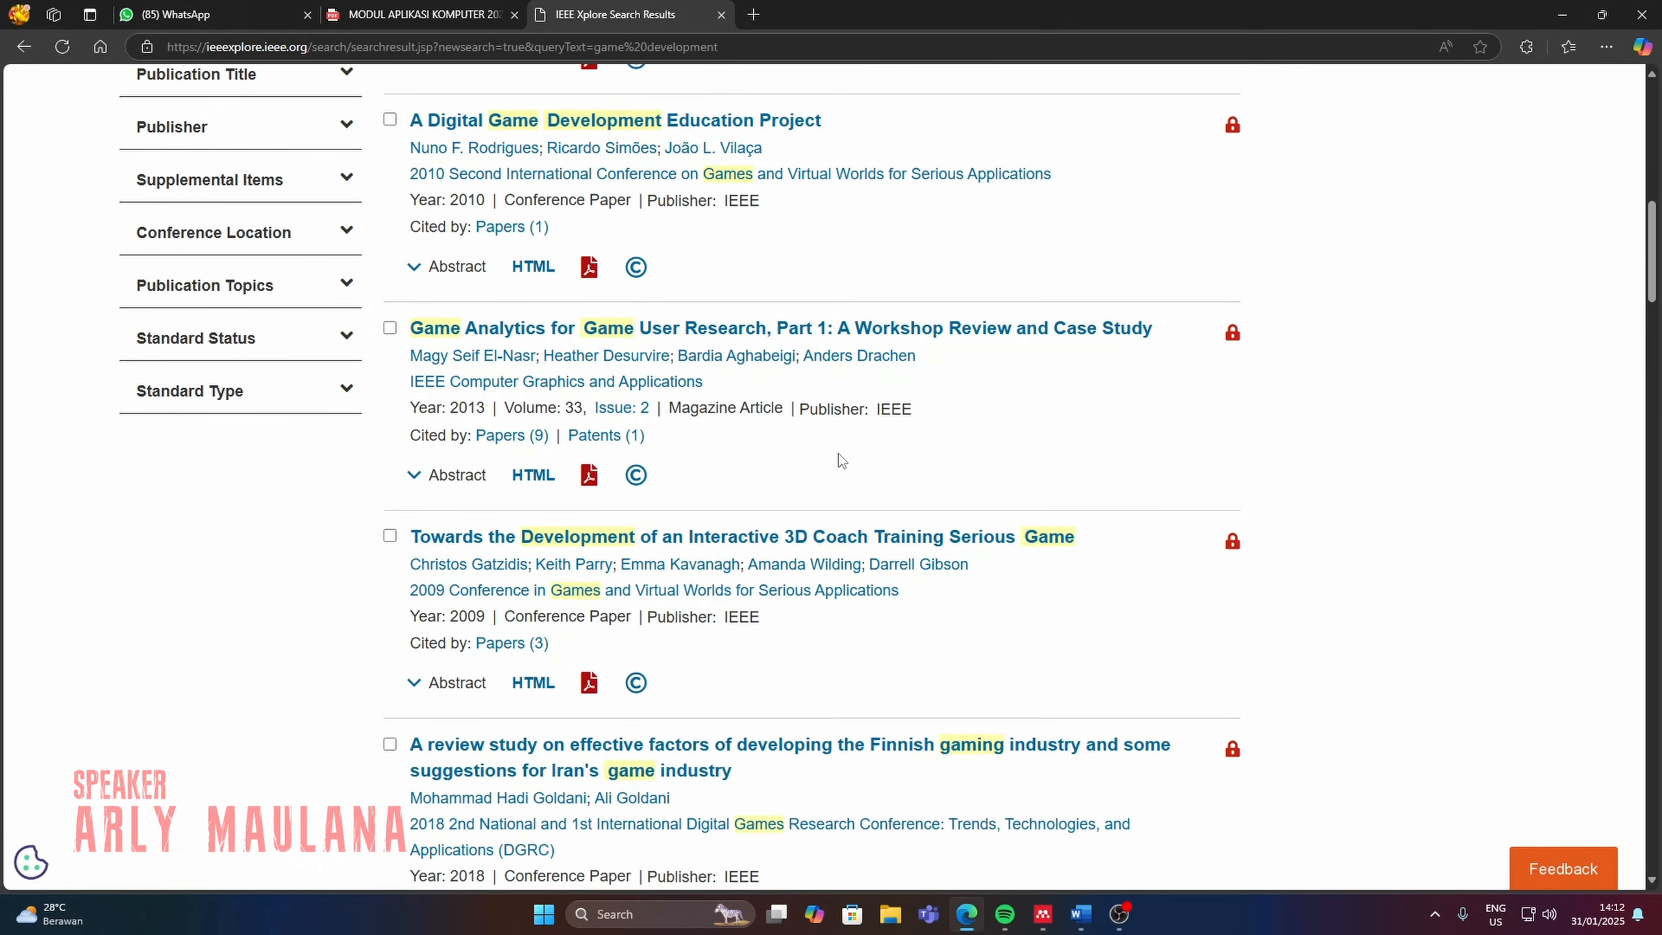
scroll(839, 454, "down", 1)
scroll(841, 460, "down", 1)
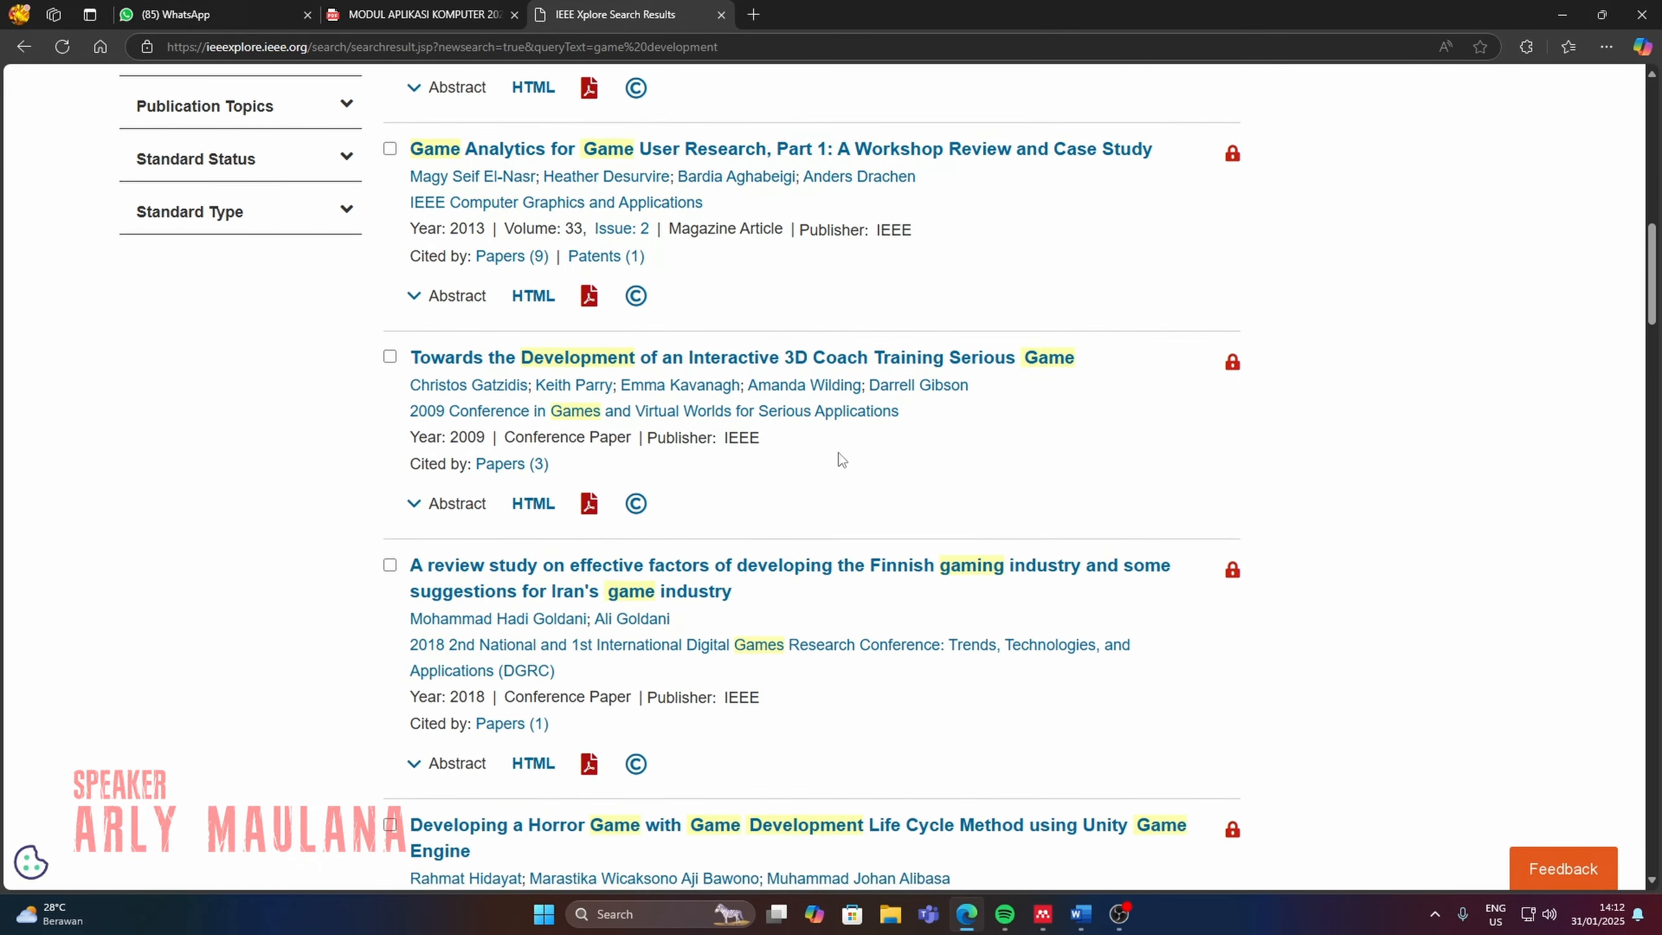
scroll(841, 460, "down", 4)
scroll(841, 459, "up", 2)
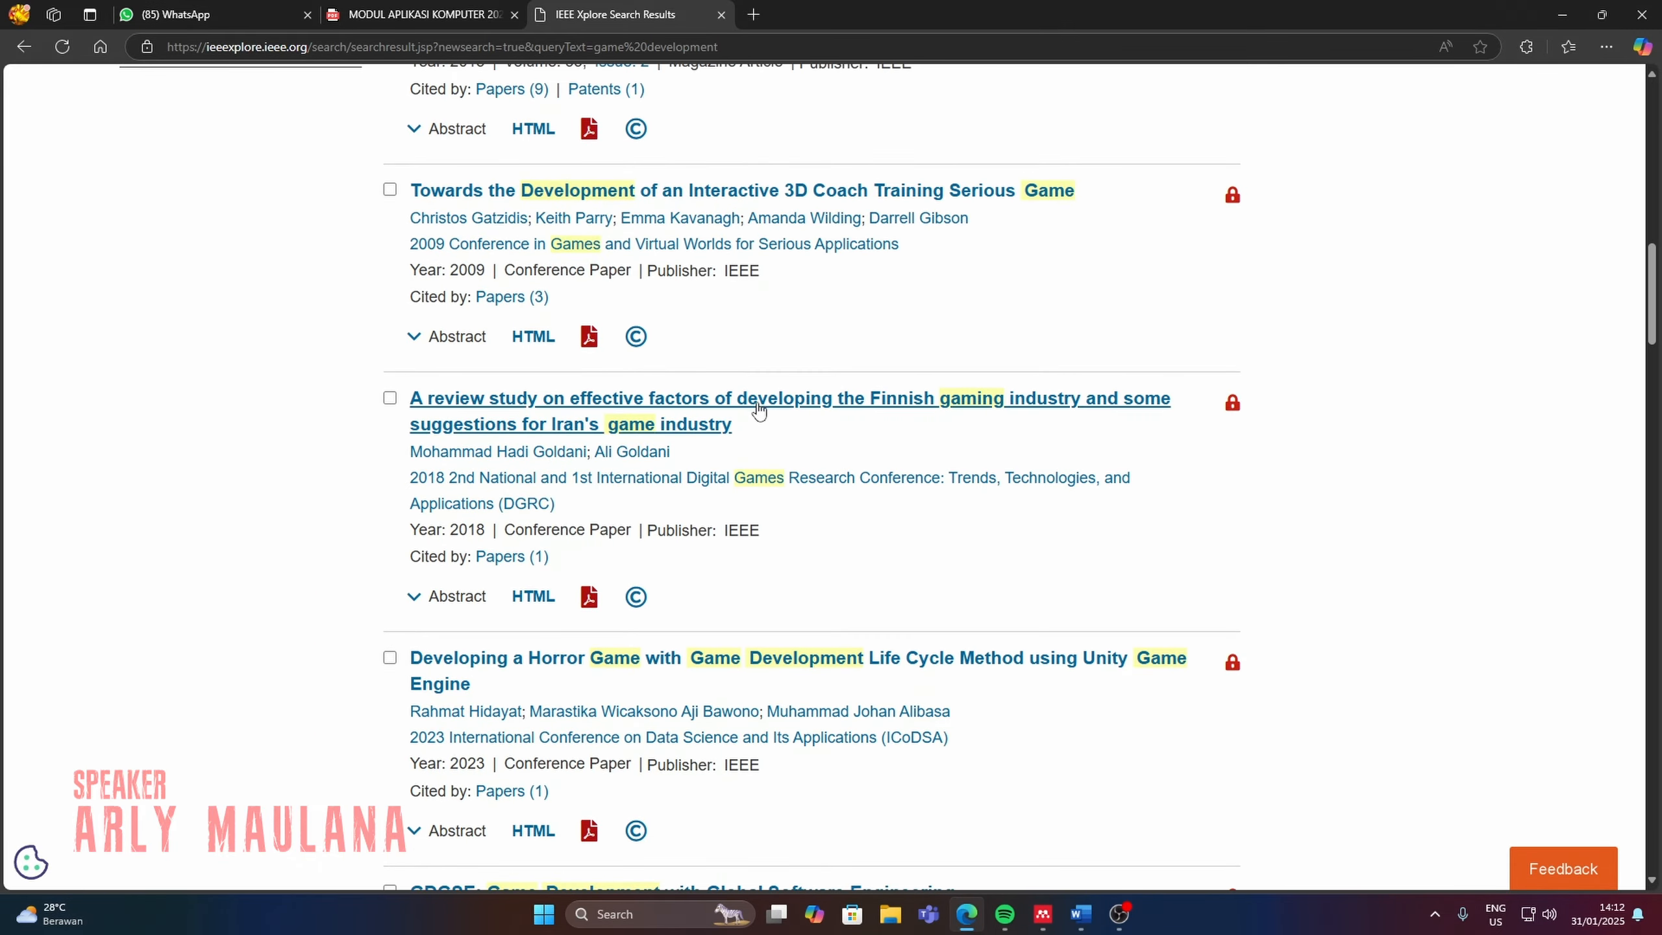
left_click(1077, 409)
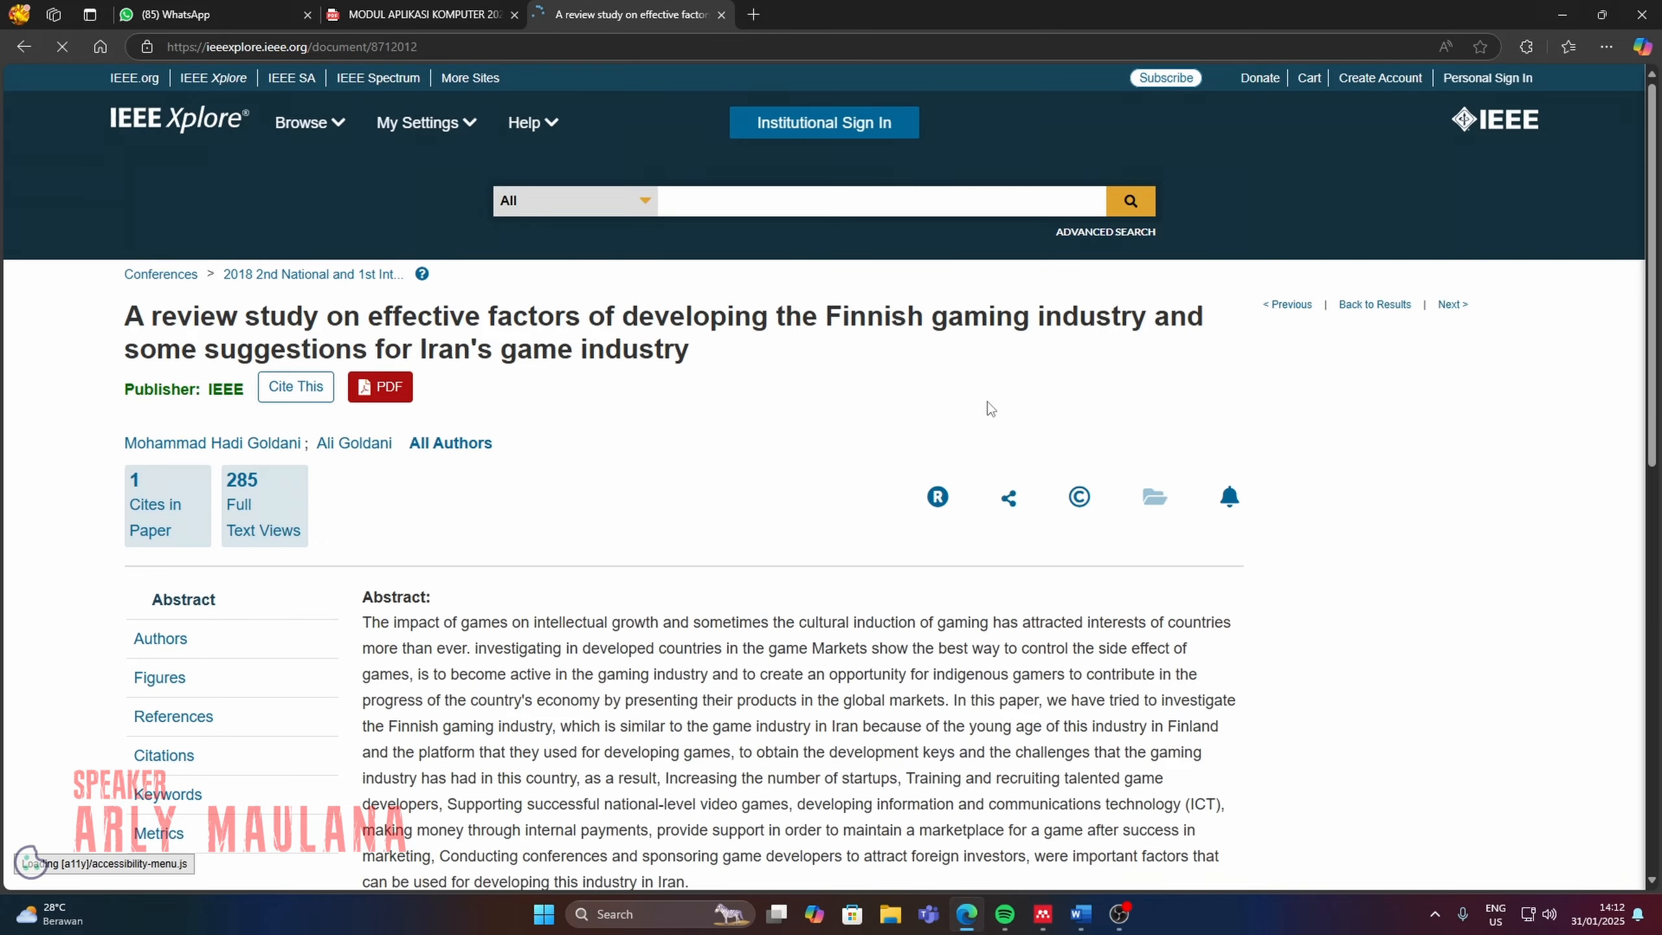
Copy the link of the article's DOI from its details page.
scroll(989, 409, "down", 7)
scroll(993, 417, "up", 3)
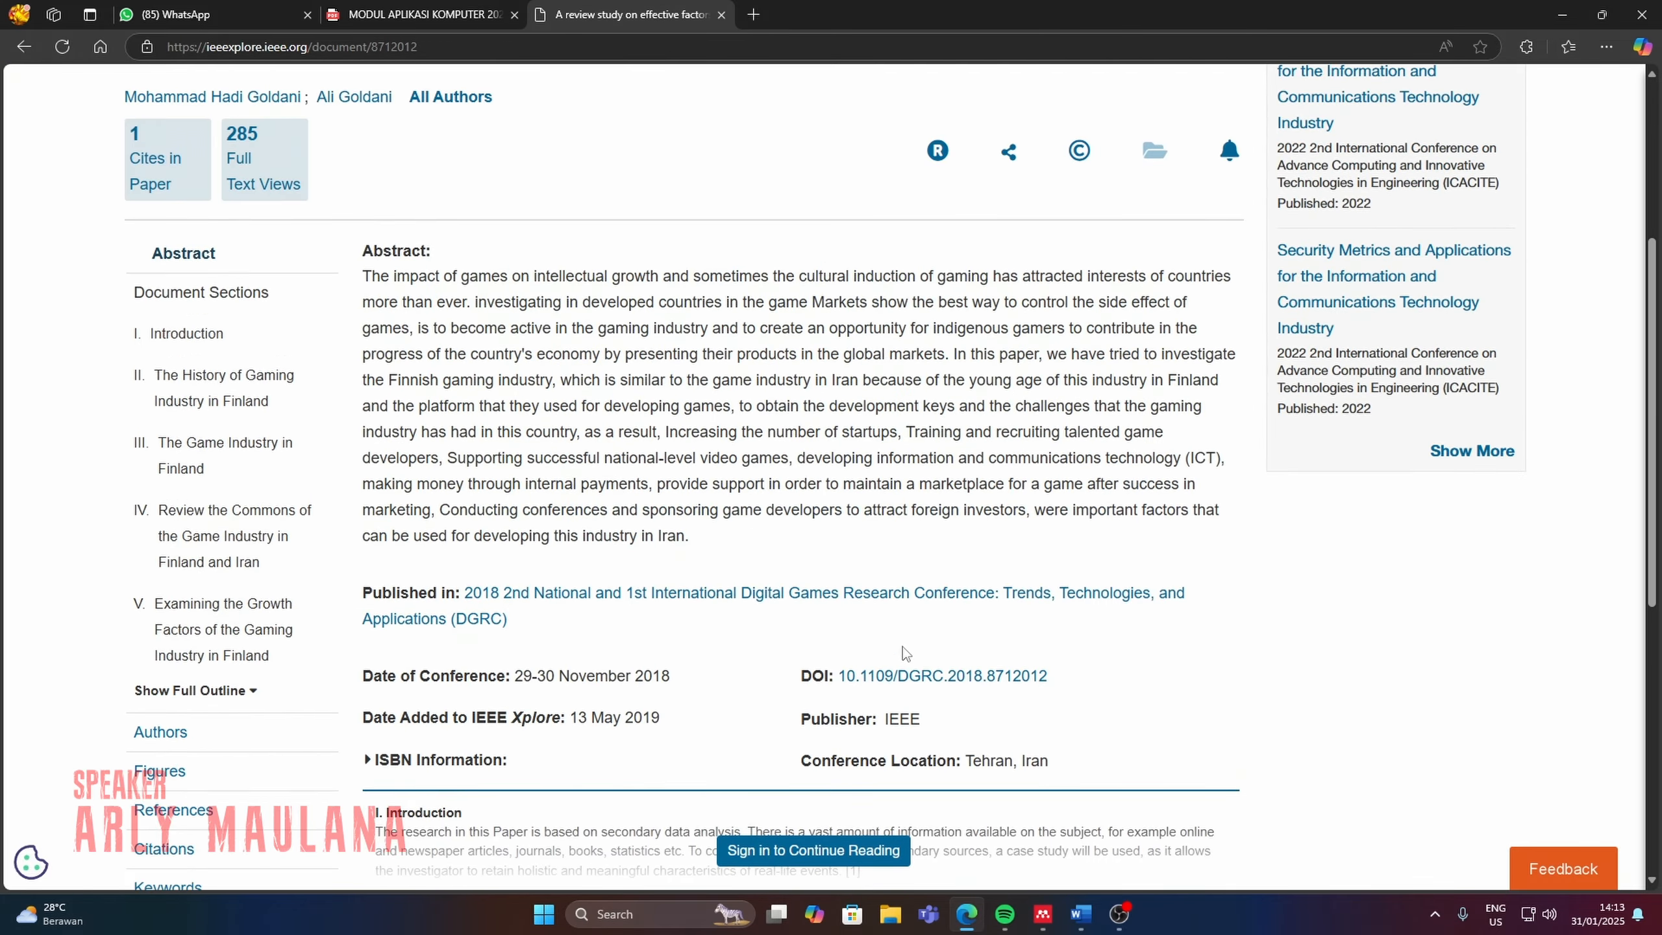
right_click(952, 678)
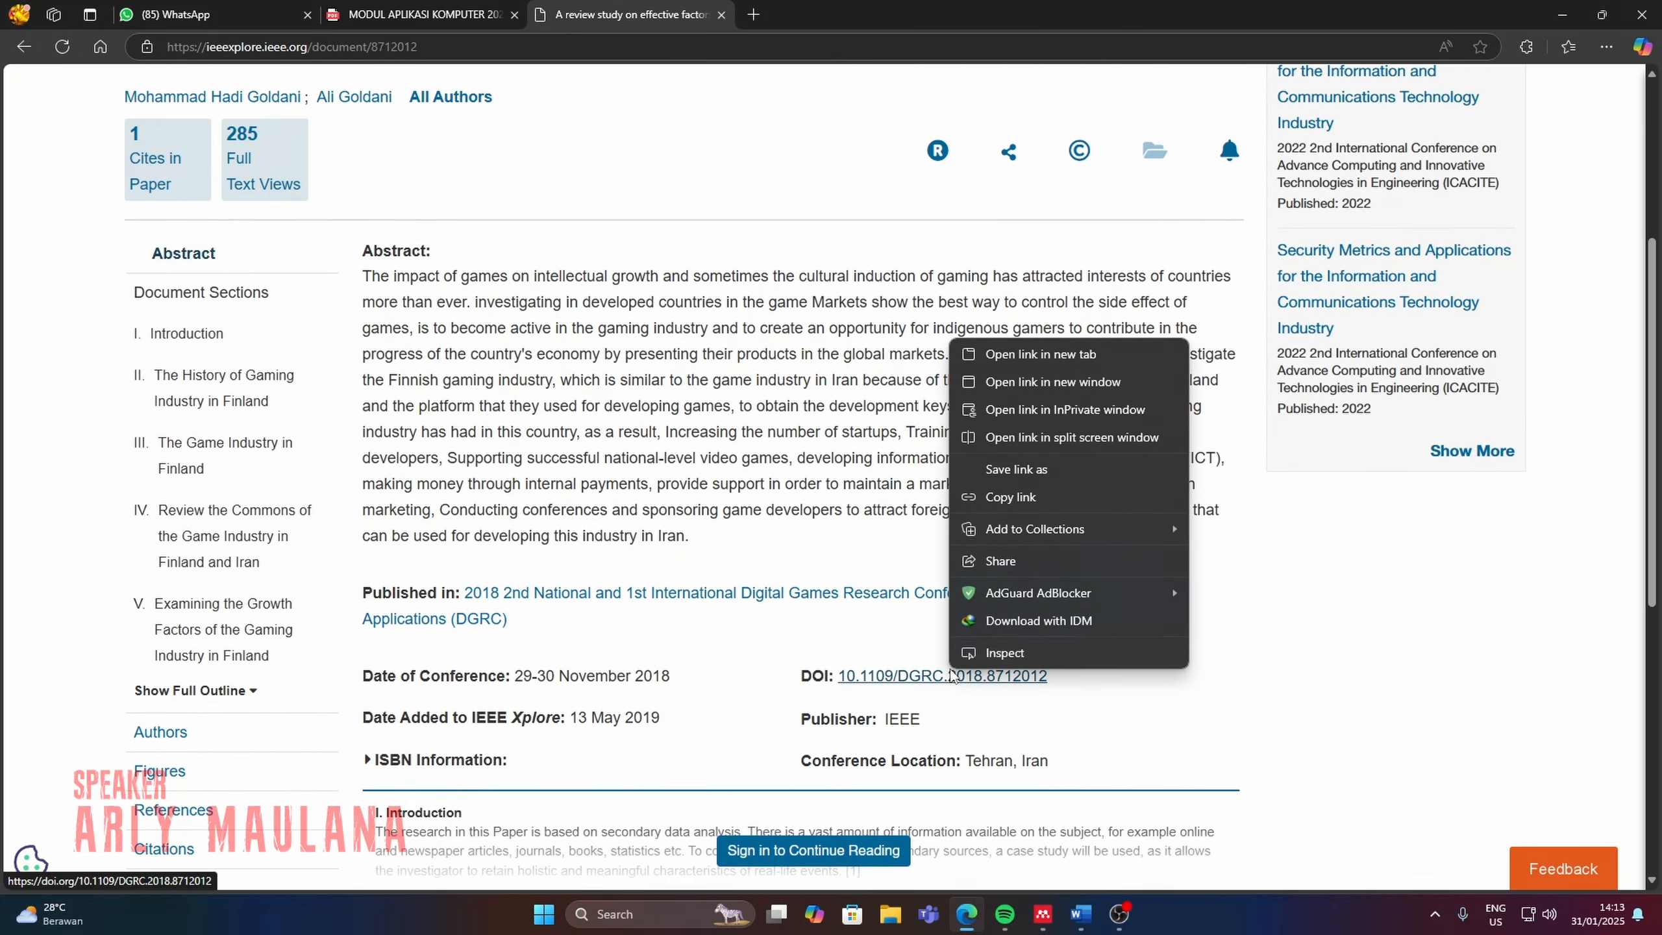
left_click(1017, 501)
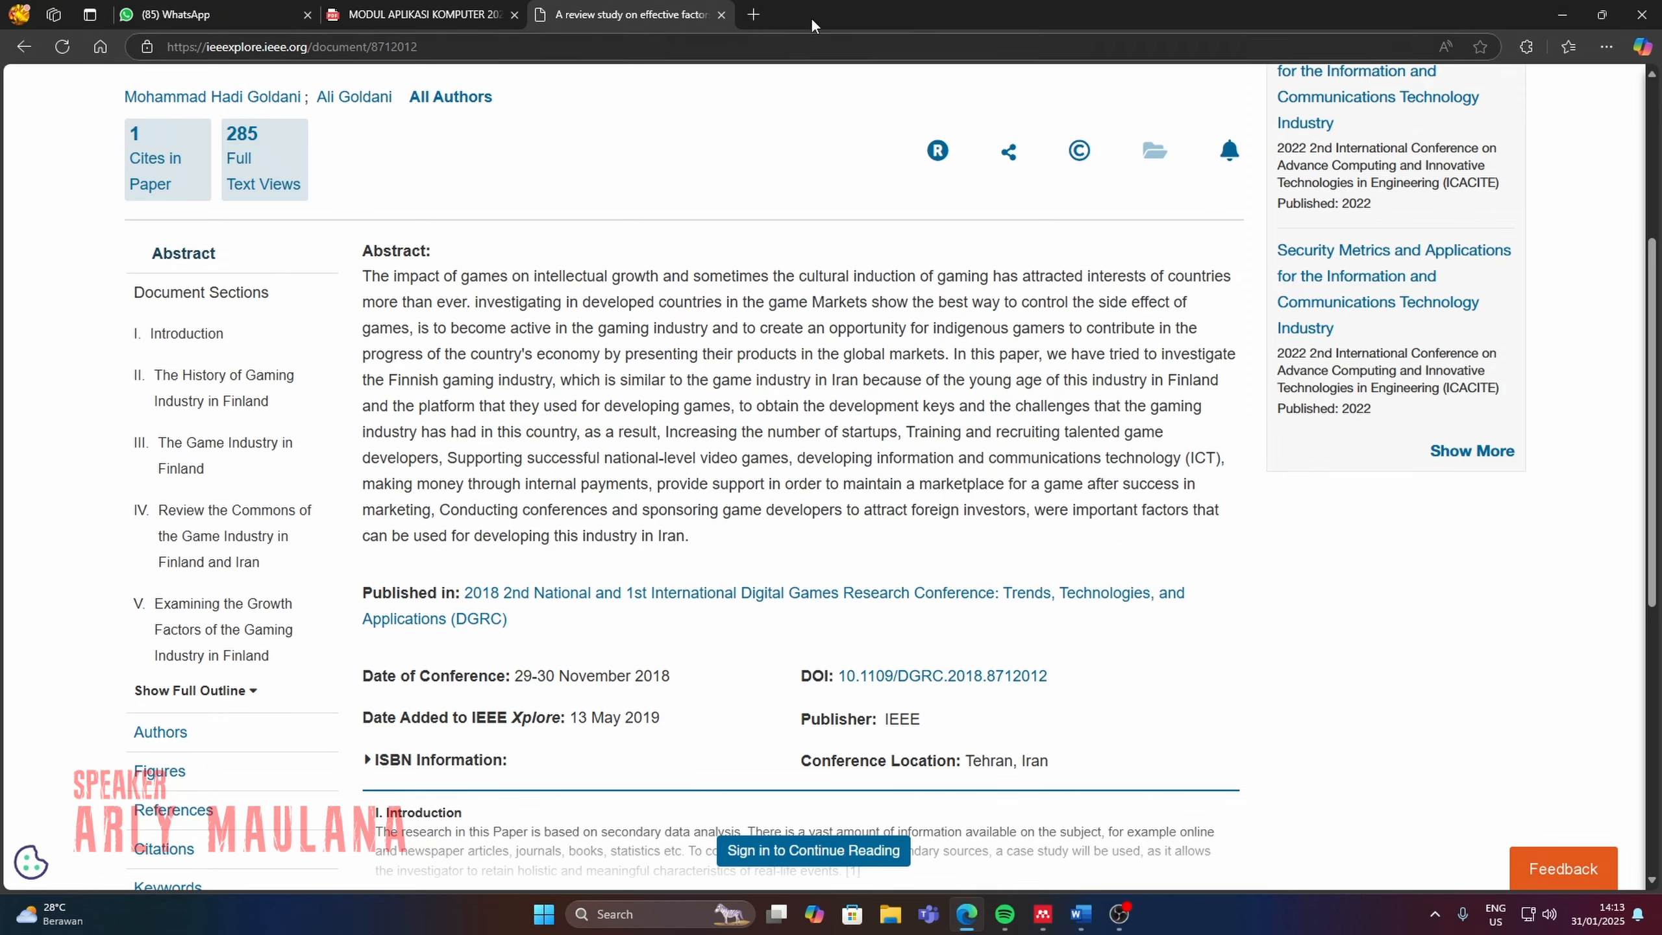
Open sci-hub.se in a new tab and retrieve the full paper using the copied DOI link.
left_click(753, 15)
type("sci-hub.se")
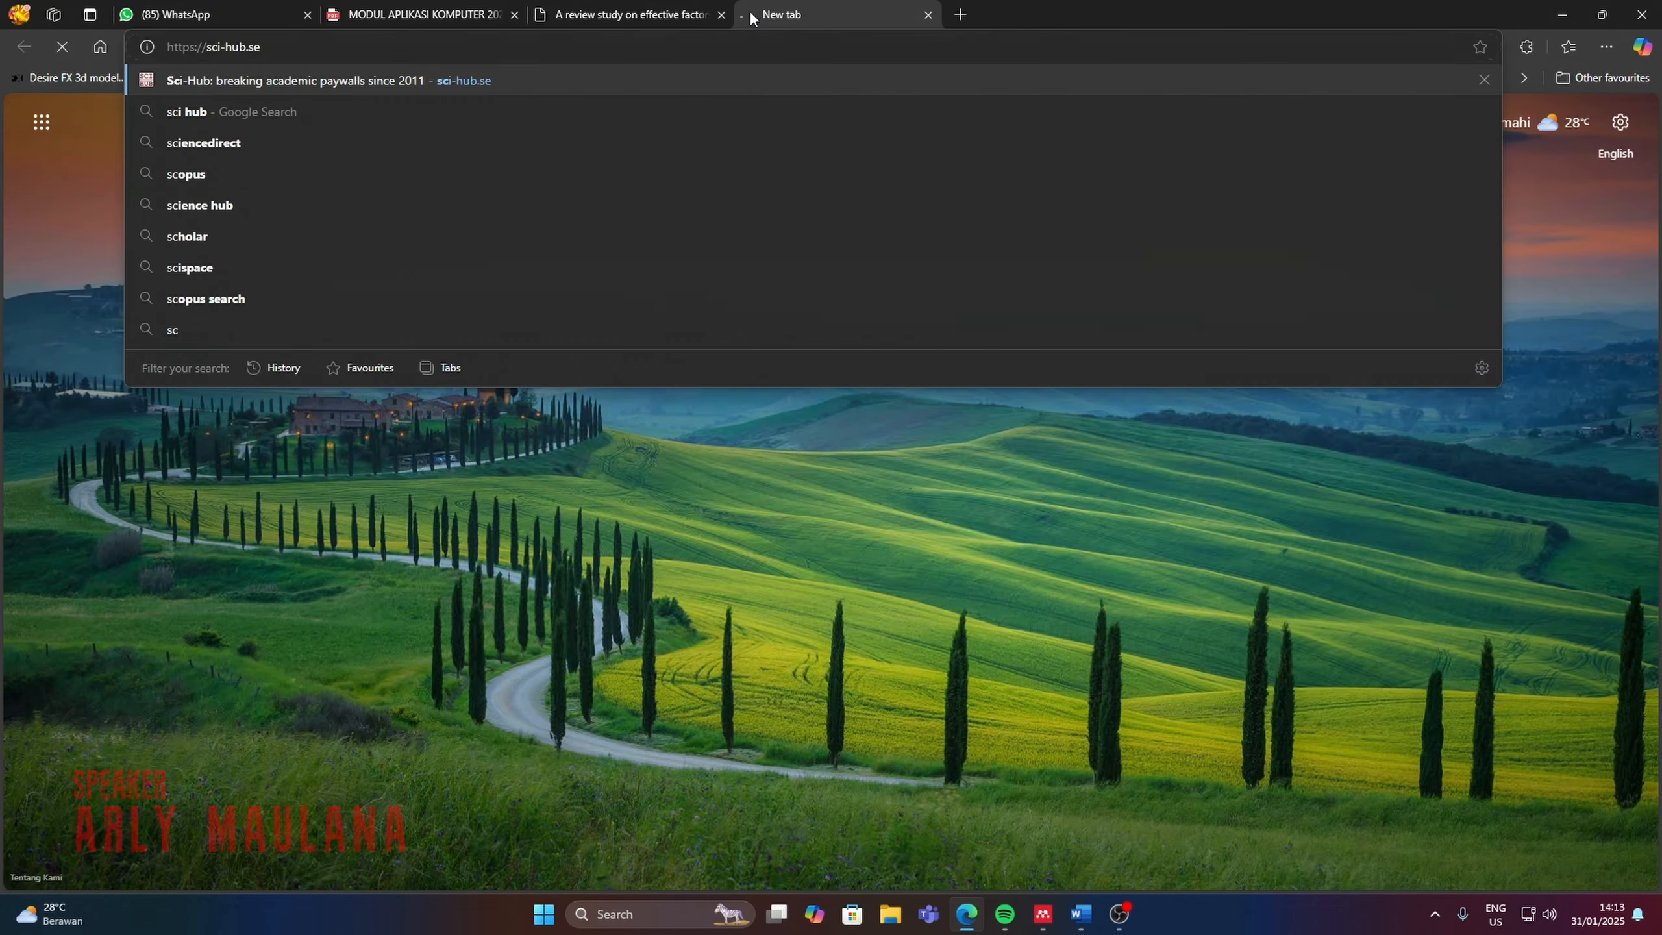
key("Return")
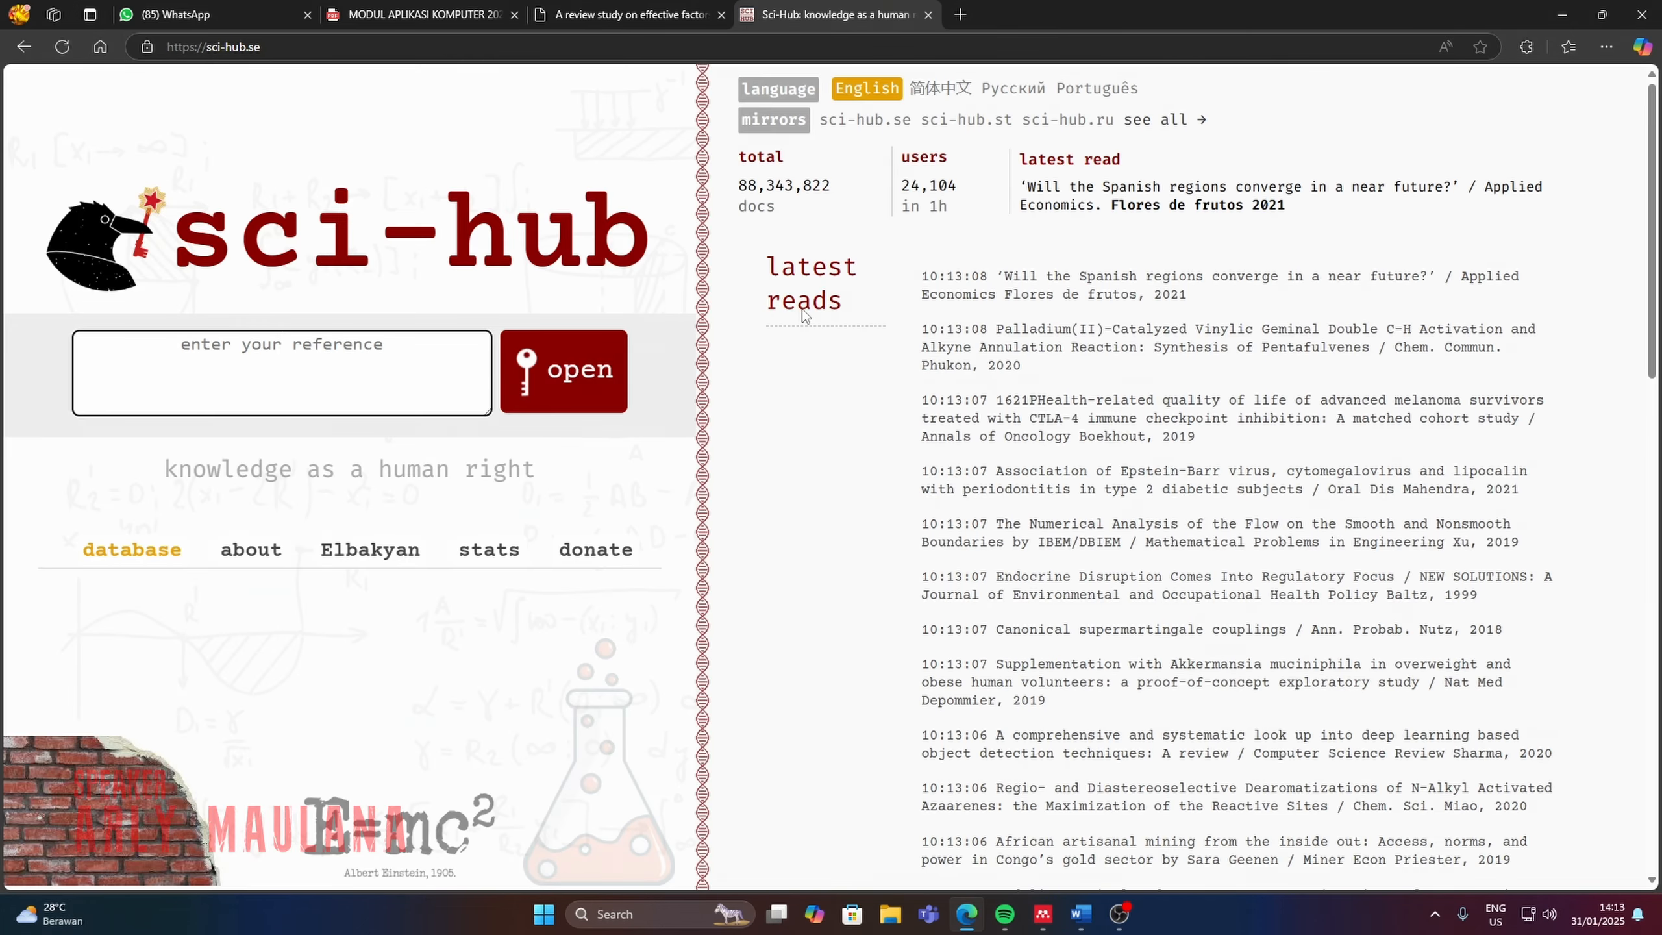
key("ctrl+v")
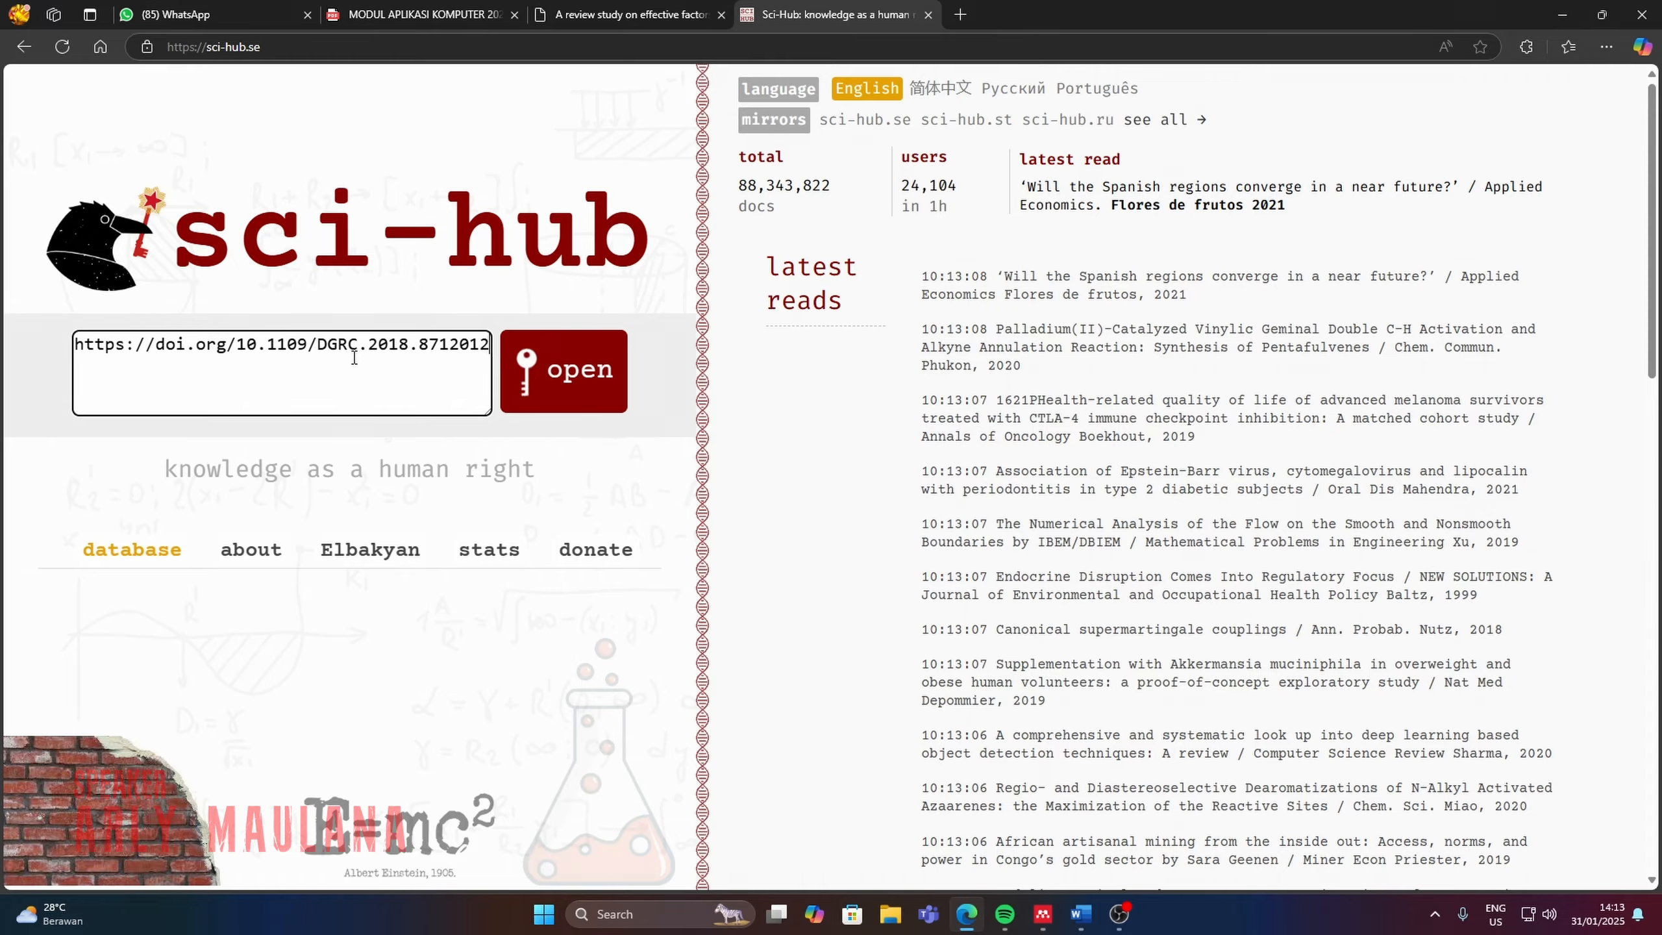
left_click(561, 395)
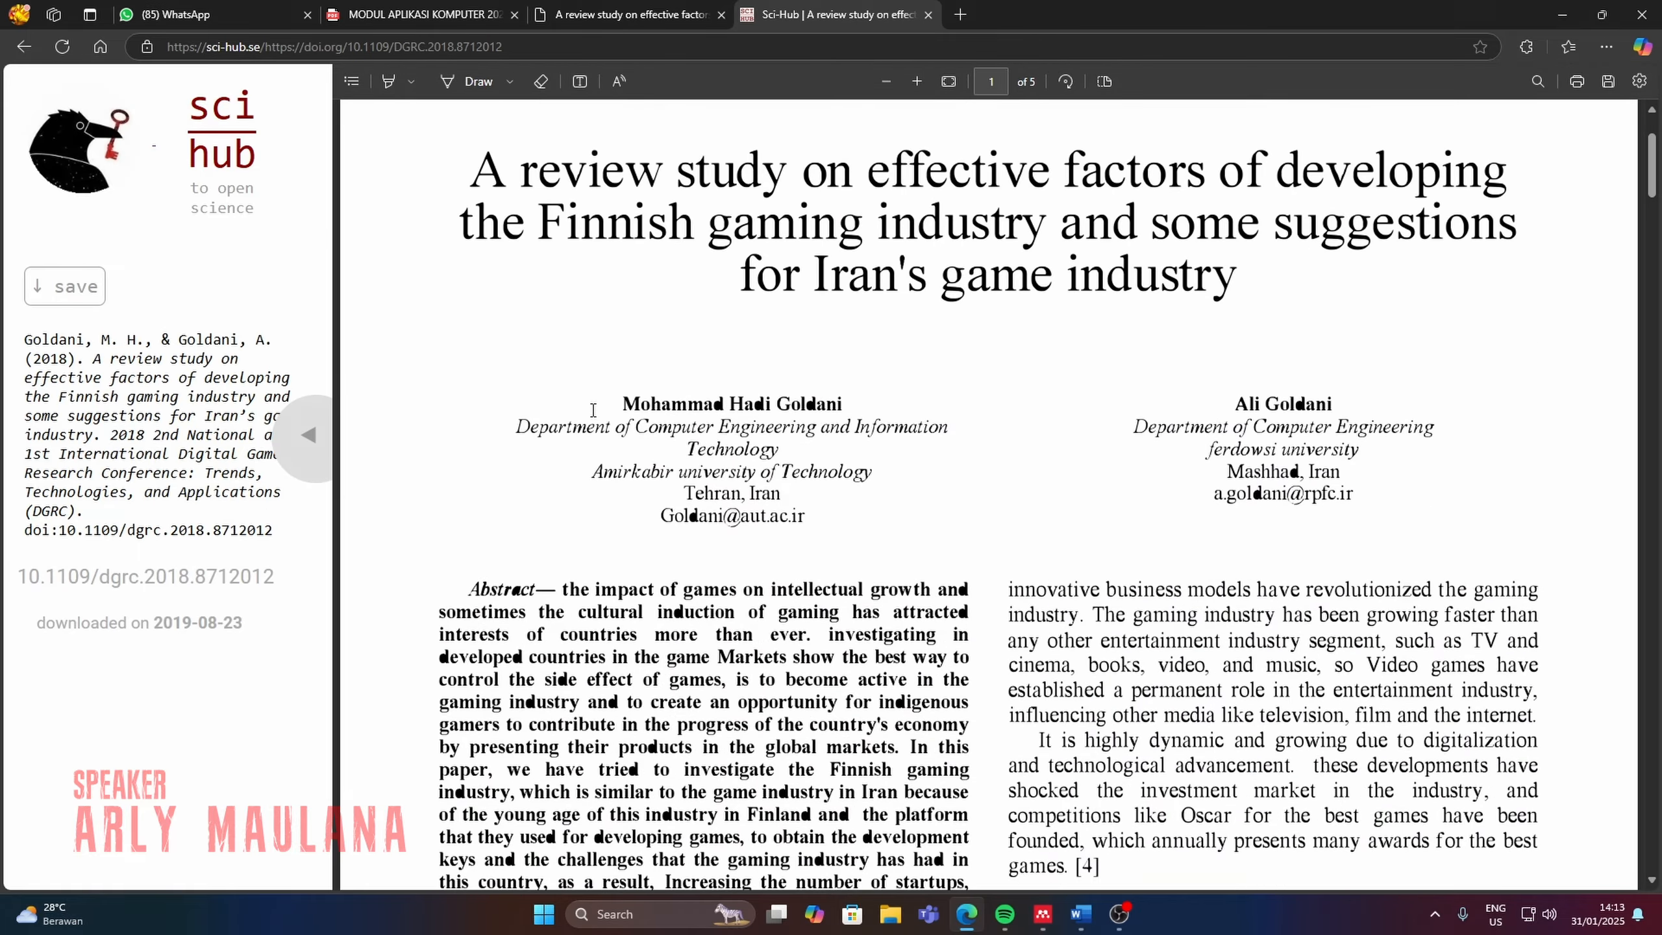
Download the paper's PDF into the Journals folder under Downloads > Documents, keeping the suggested file name.
scroll(592, 409, "down", 5)
left_click(50, 288)
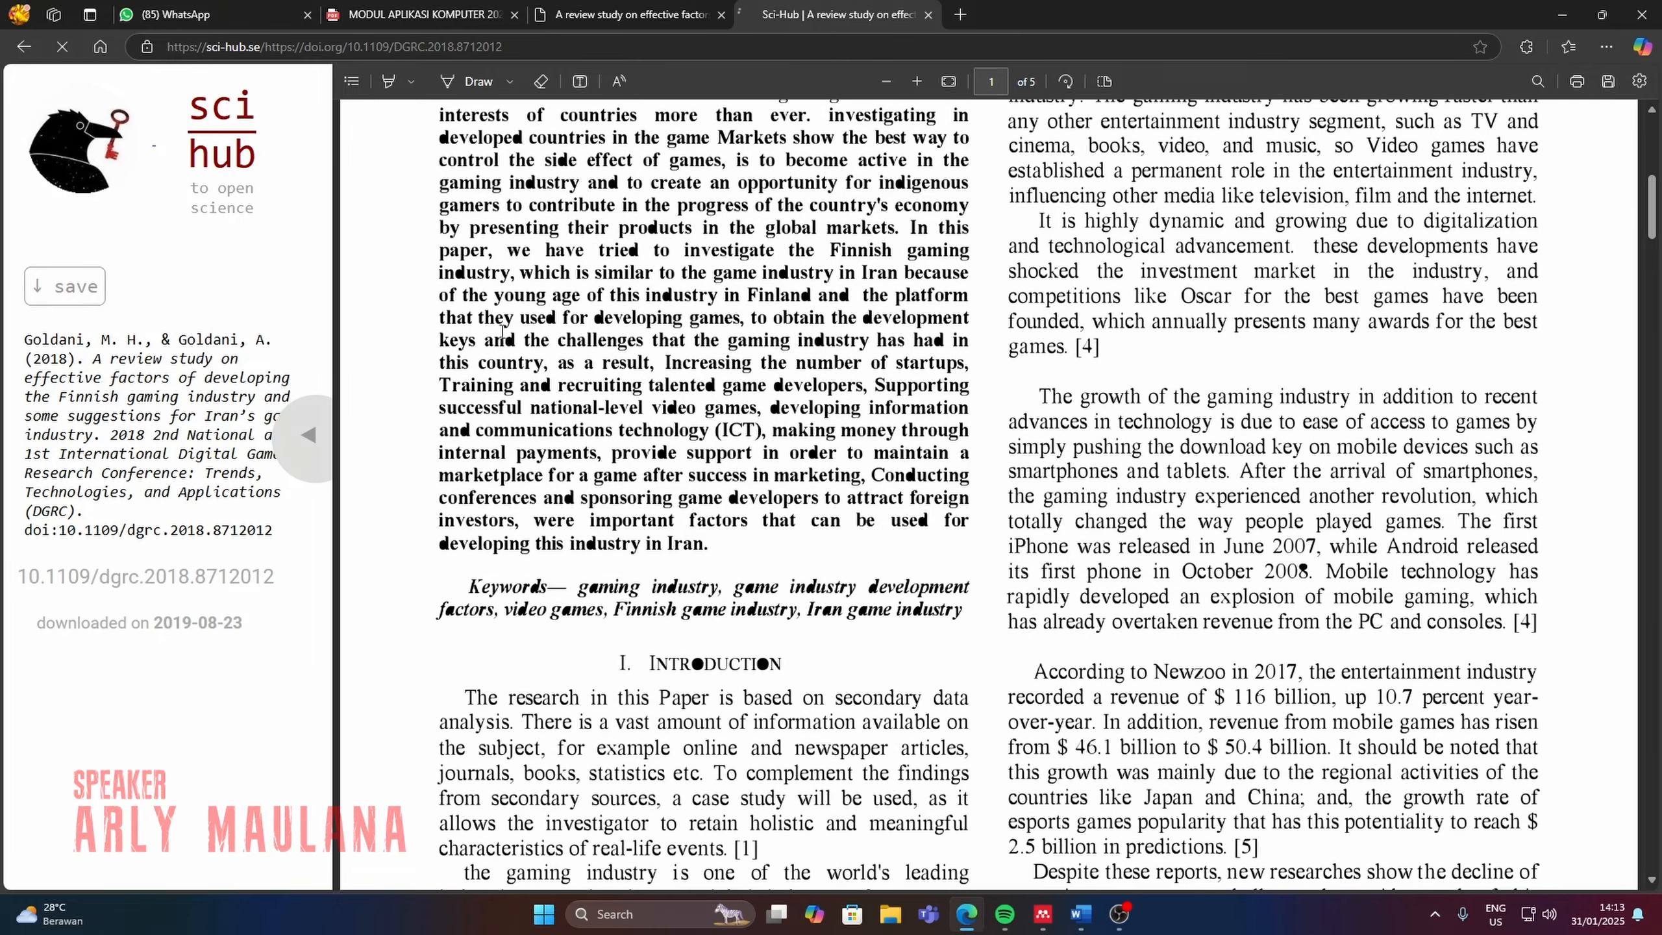
left_click(974, 431)
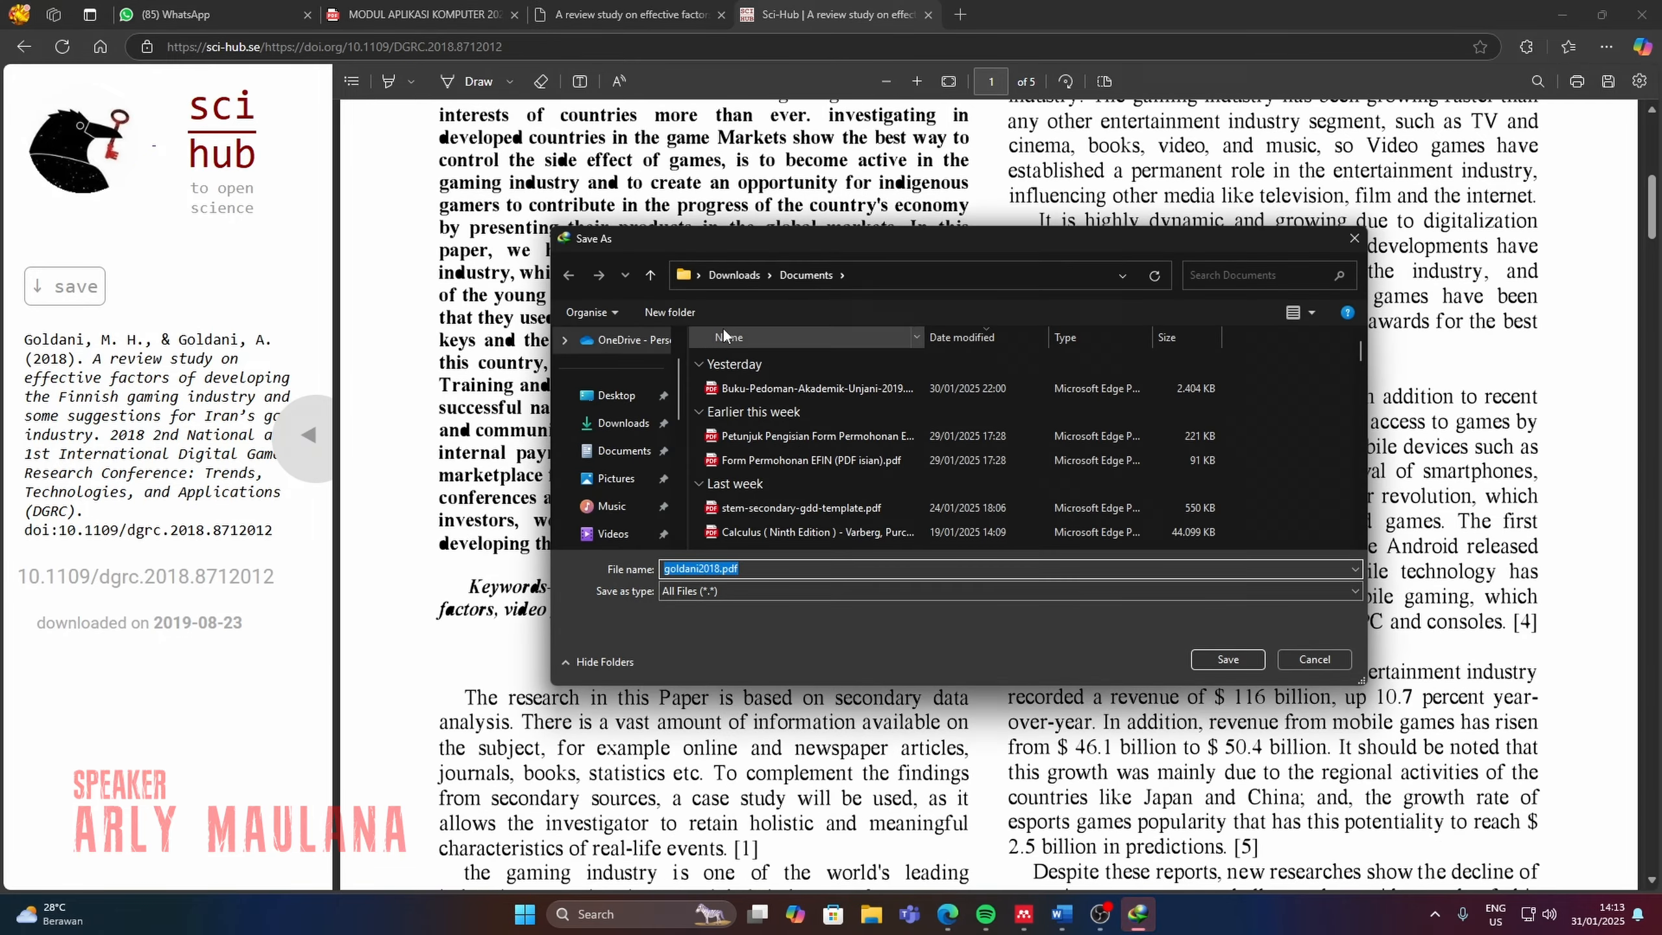
left_click(748, 335)
scroll(819, 405, "down", 10)
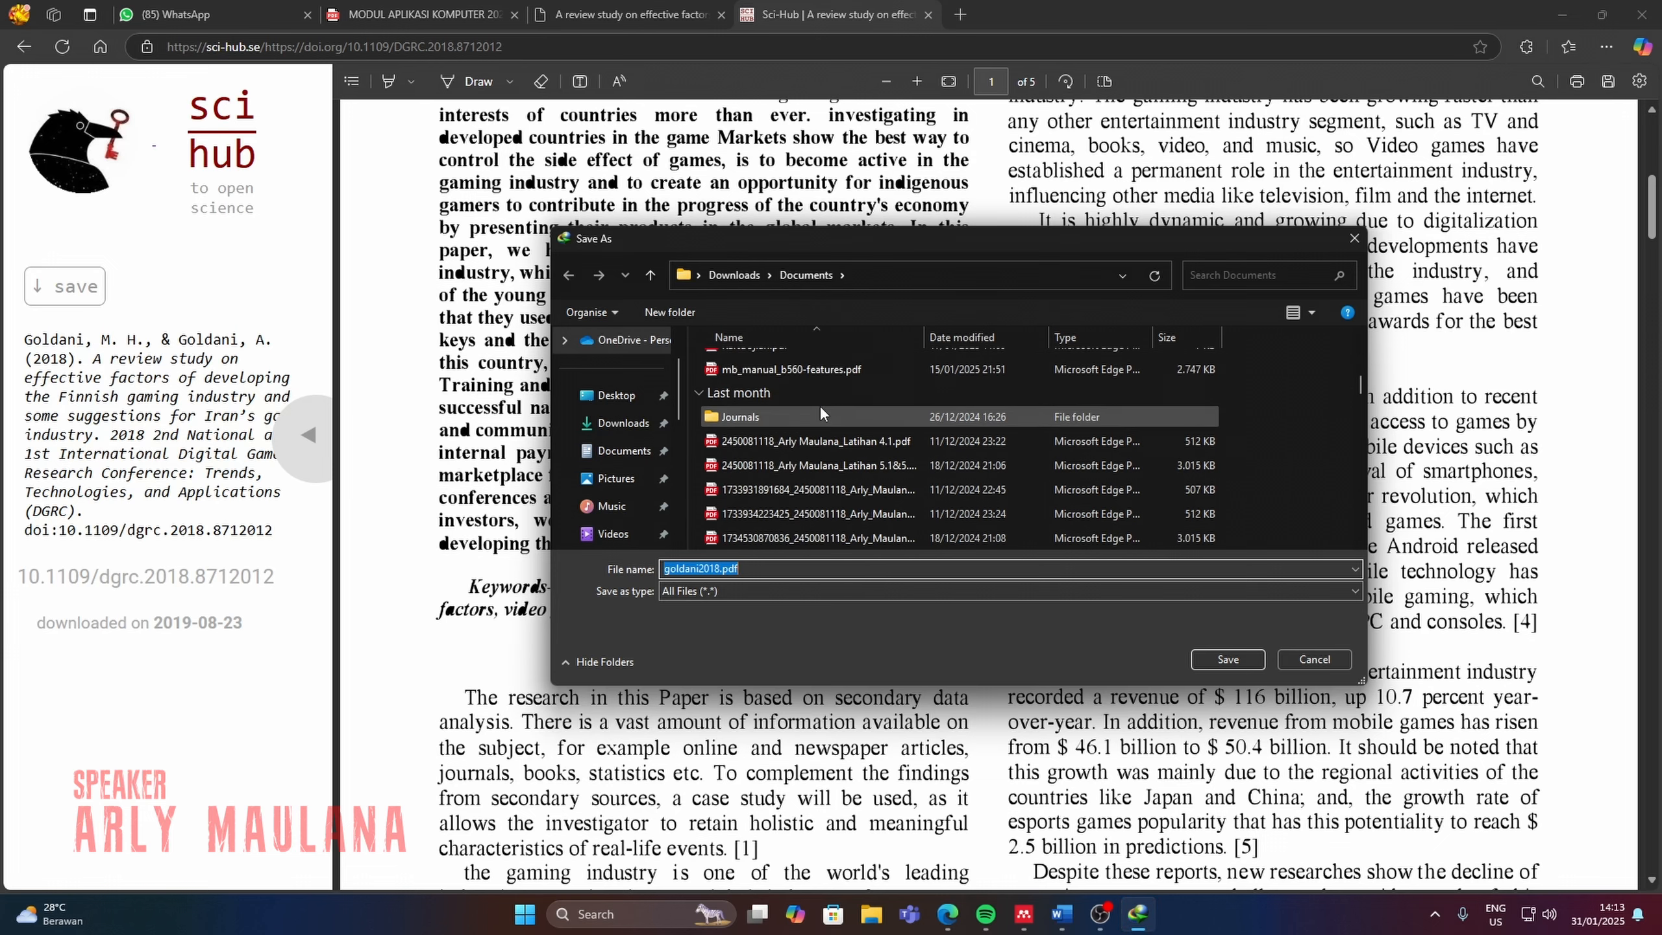
scroll(803, 457, "up", 3)
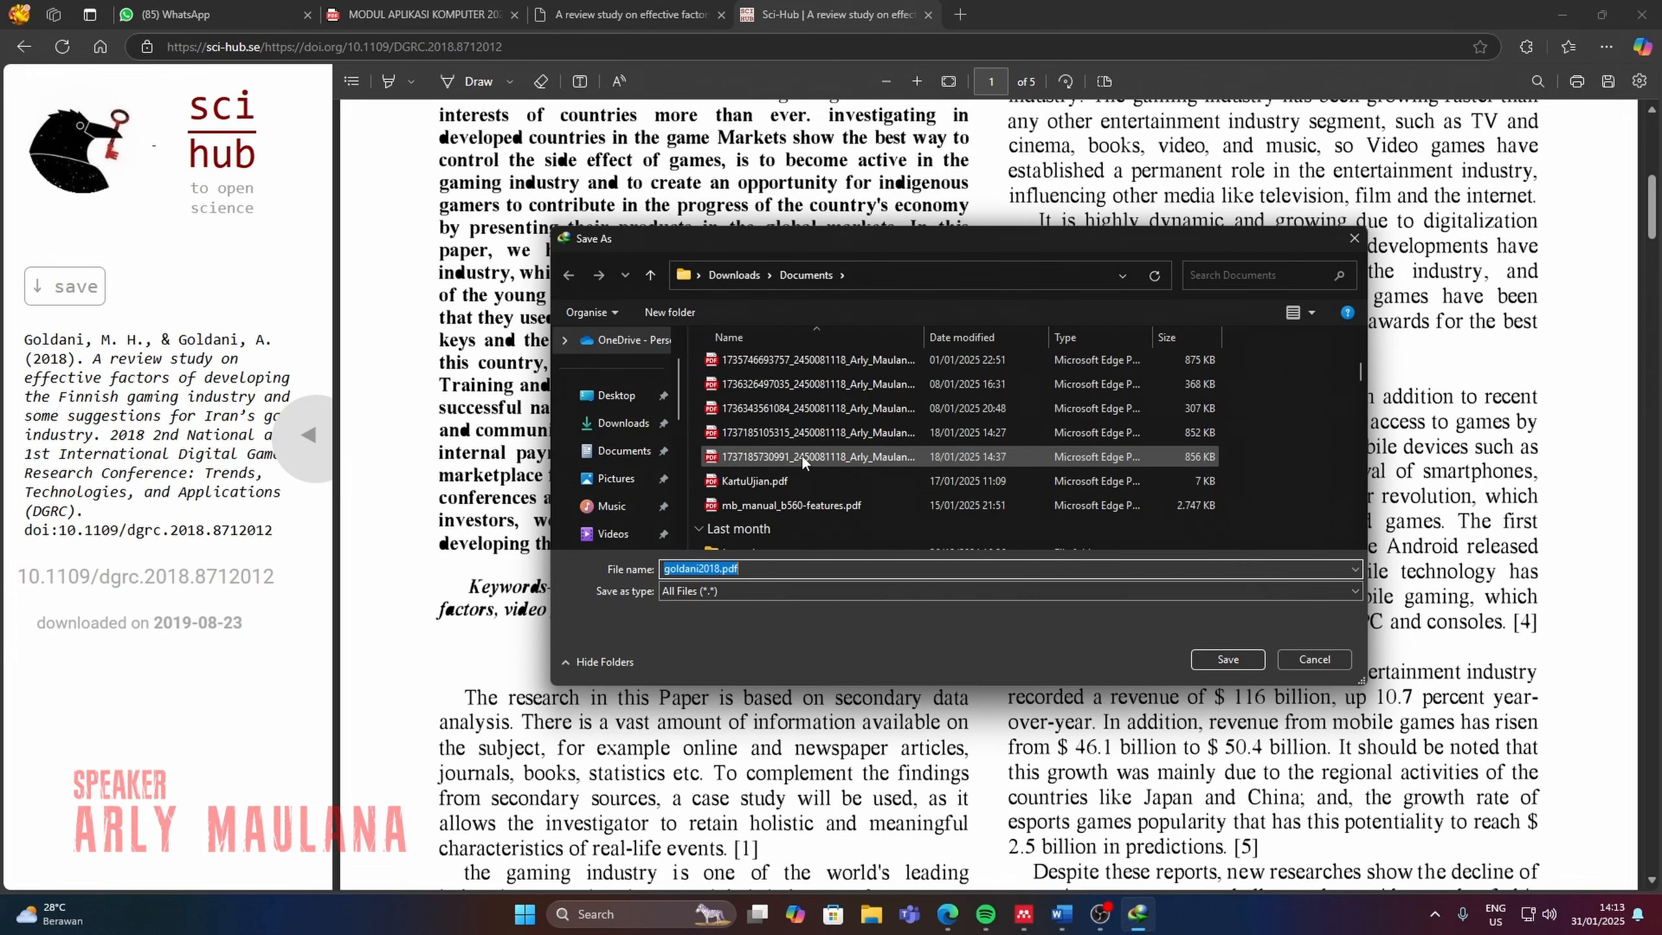
scroll(771, 536, "down", 1)
double_click(763, 493)
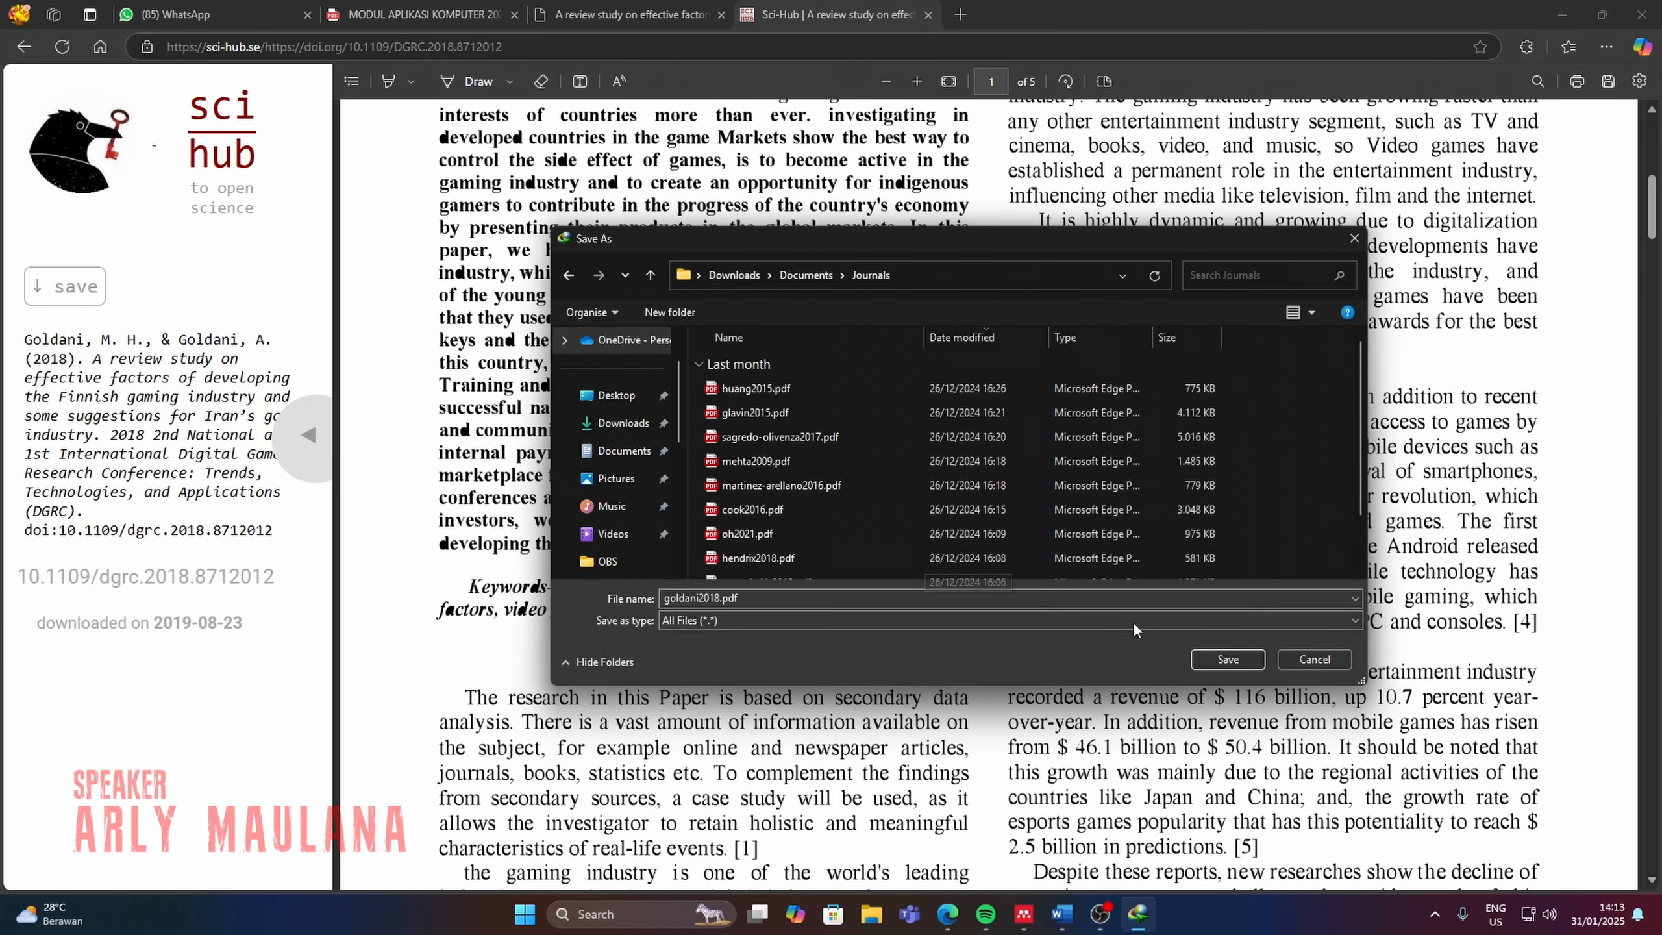
left_click(1218, 659)
left_click(825, 532)
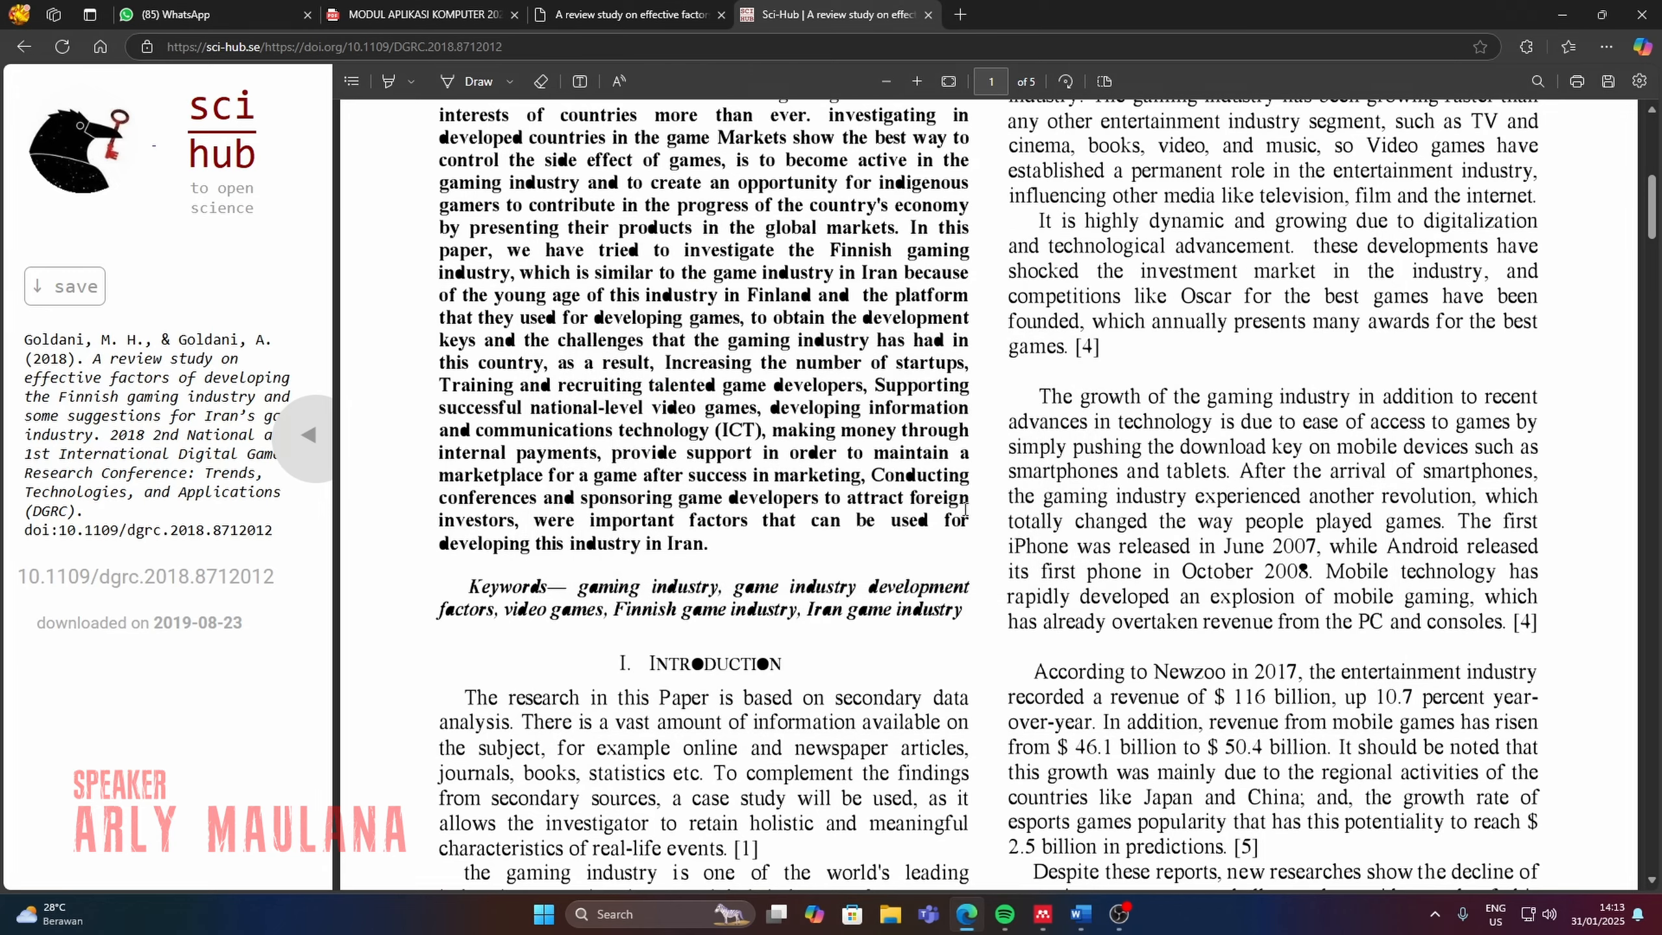
scroll(954, 527, "up", 3)
Switch to Mendeley Reference Manager and import the newly downloaded PDF from the Downloads > Documents > Journals folder.
left_click(1044, 913)
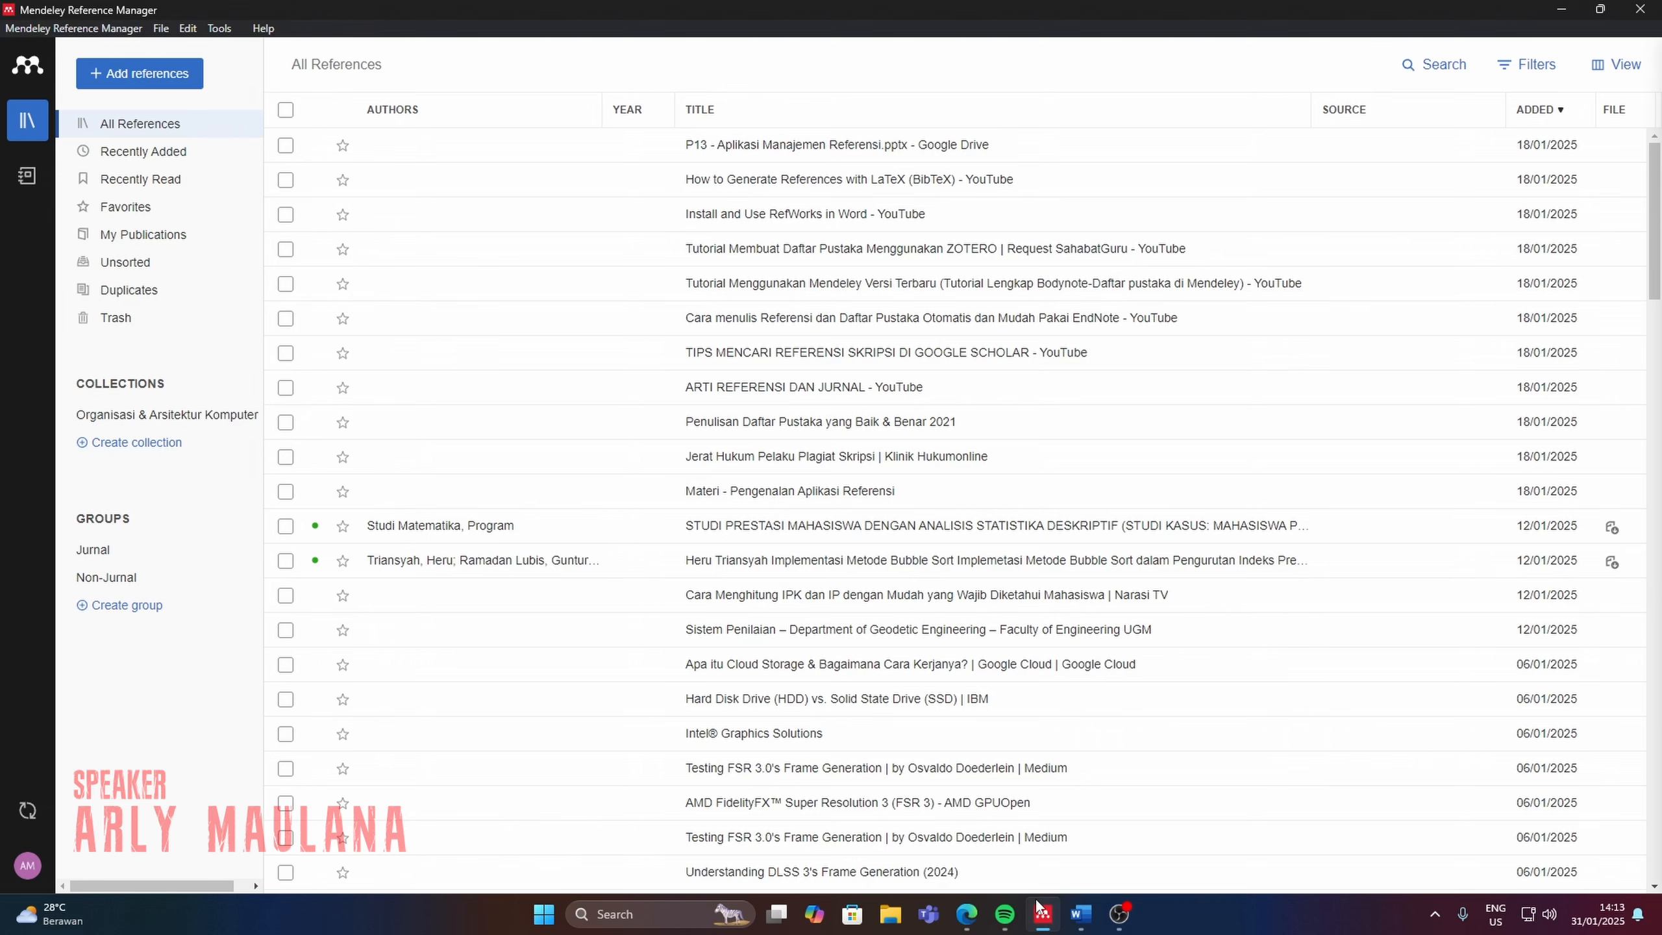
left_click(167, 77)
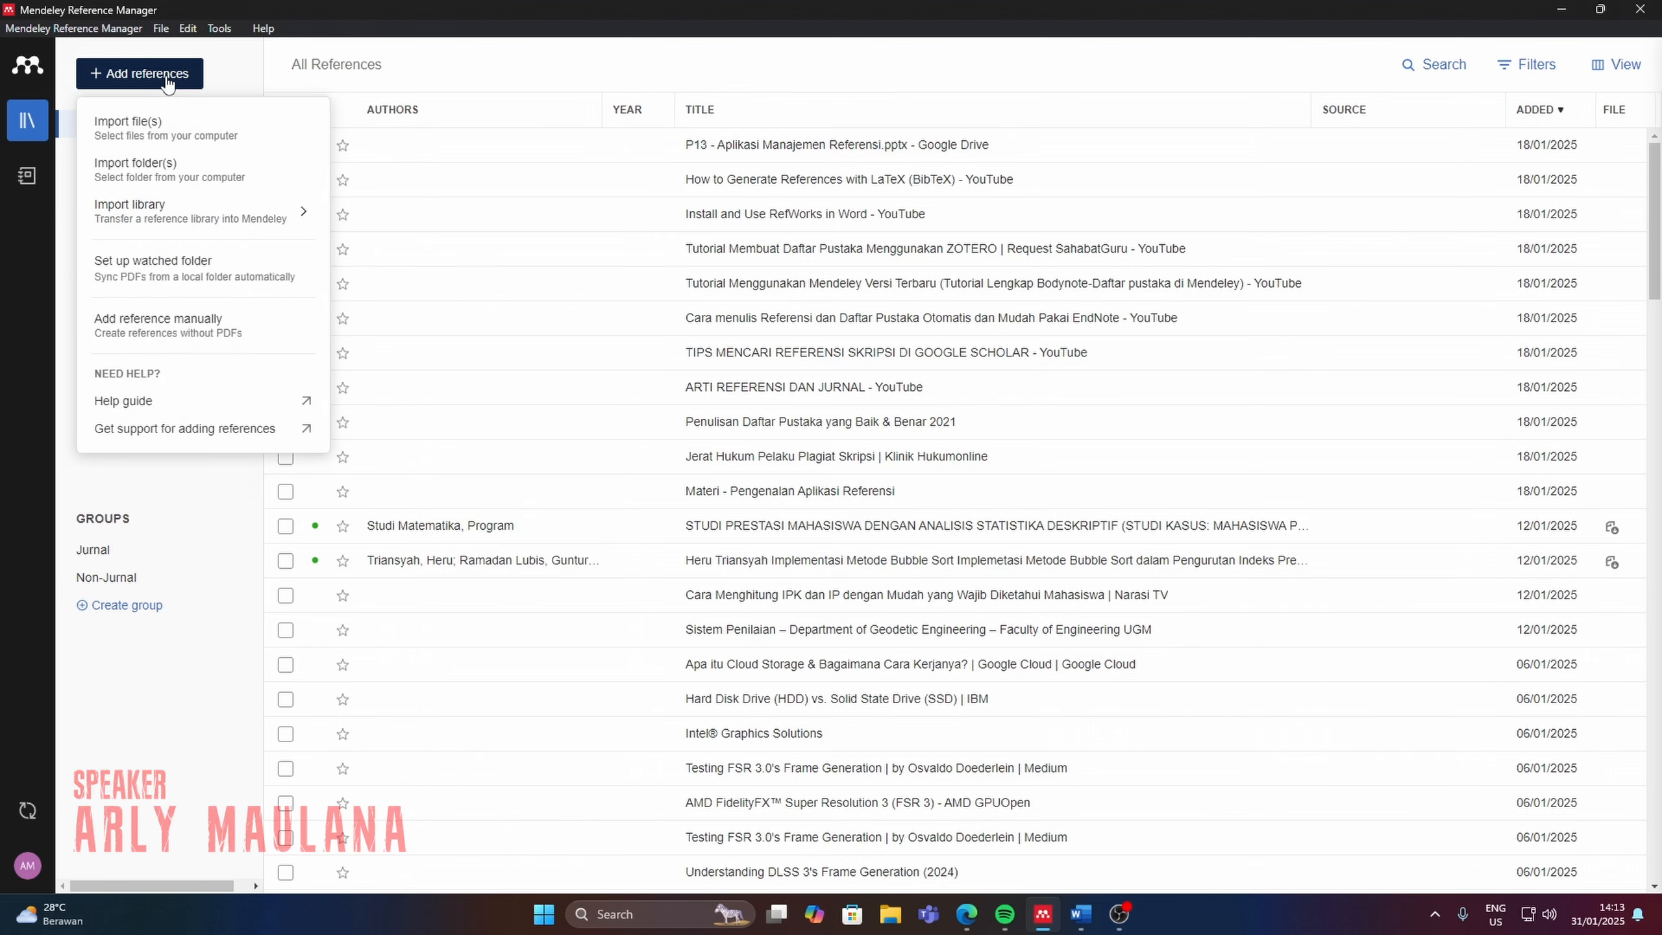
left_click(185, 136)
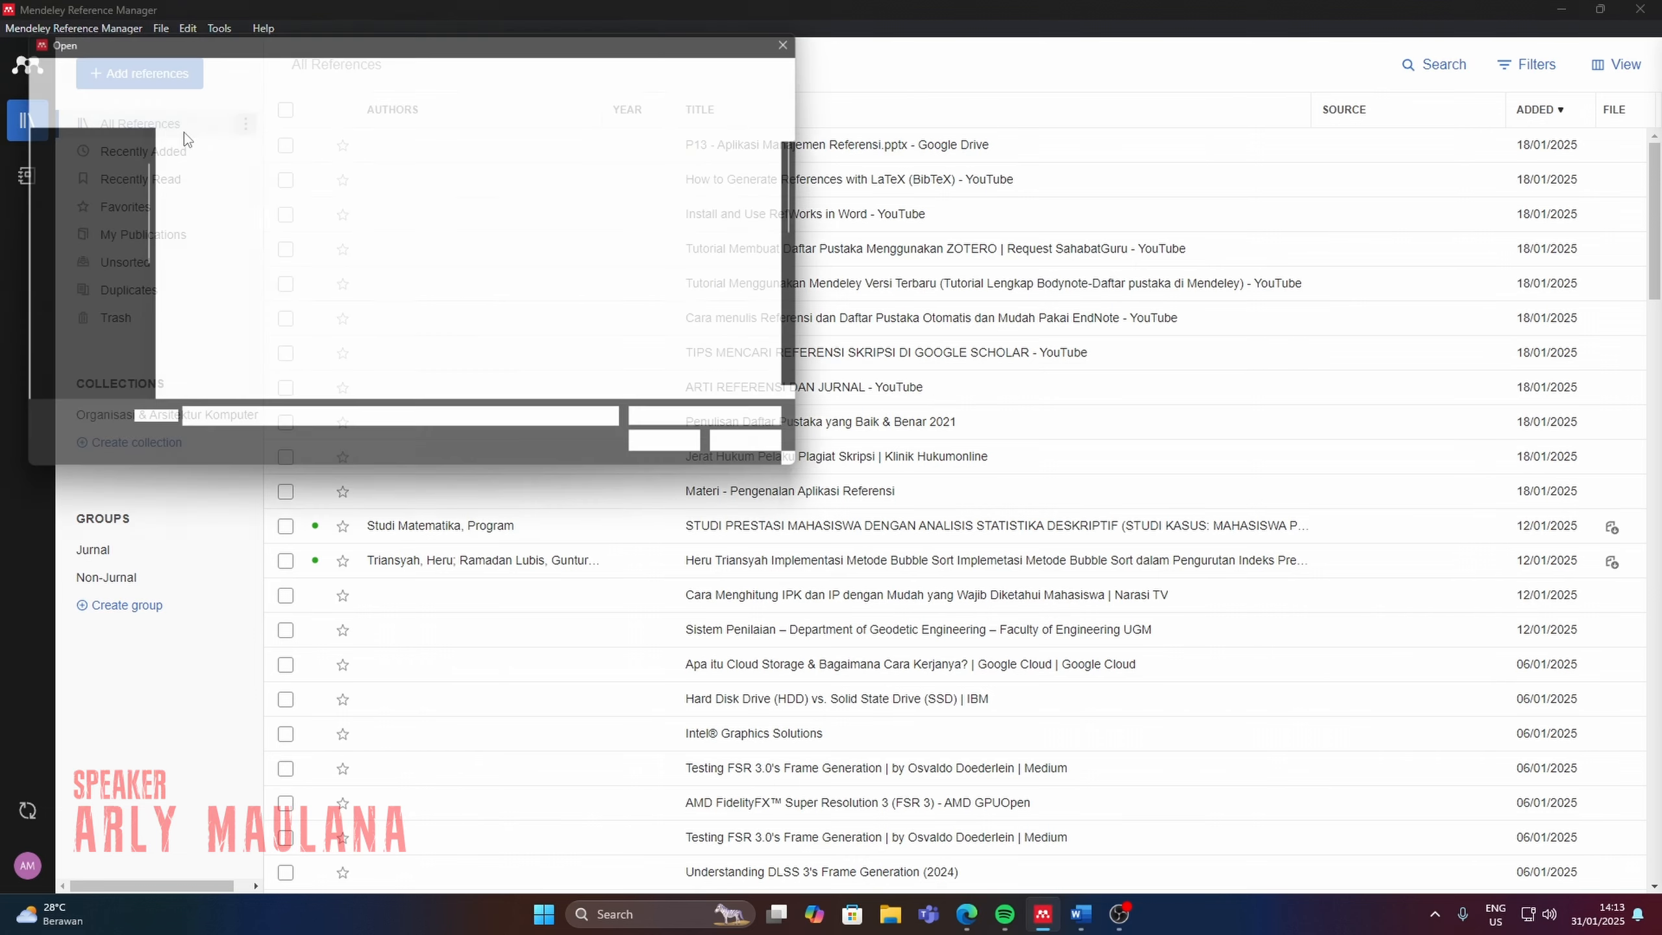
left_click(72, 217)
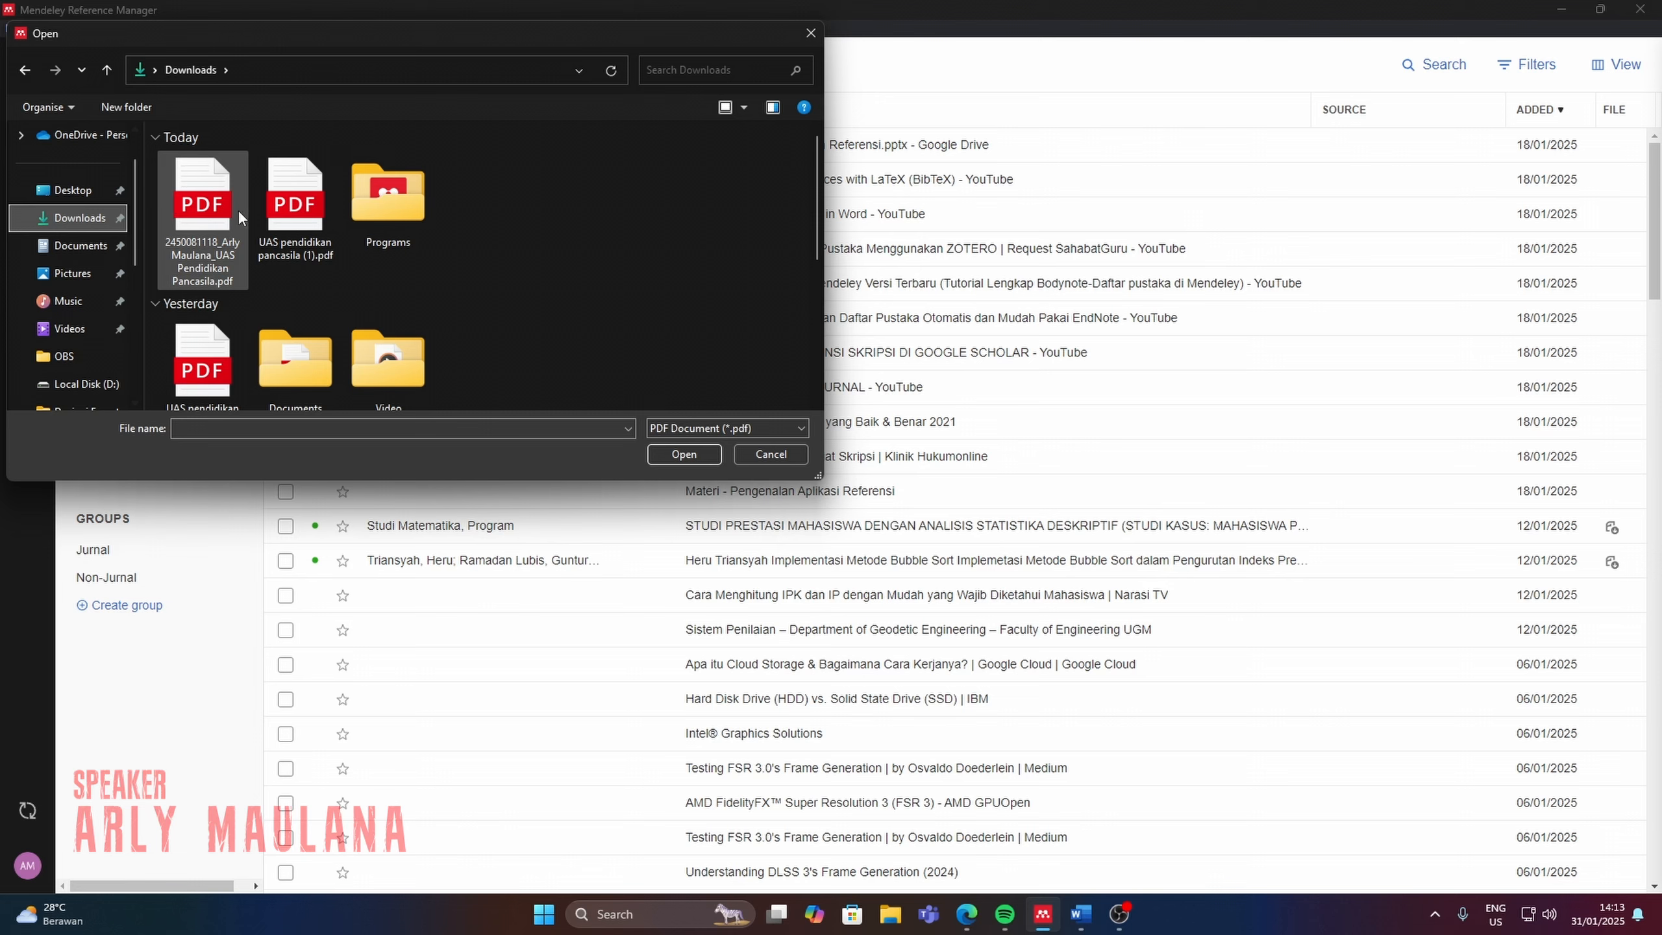
scroll(327, 294, "down", 2)
left_click(310, 203)
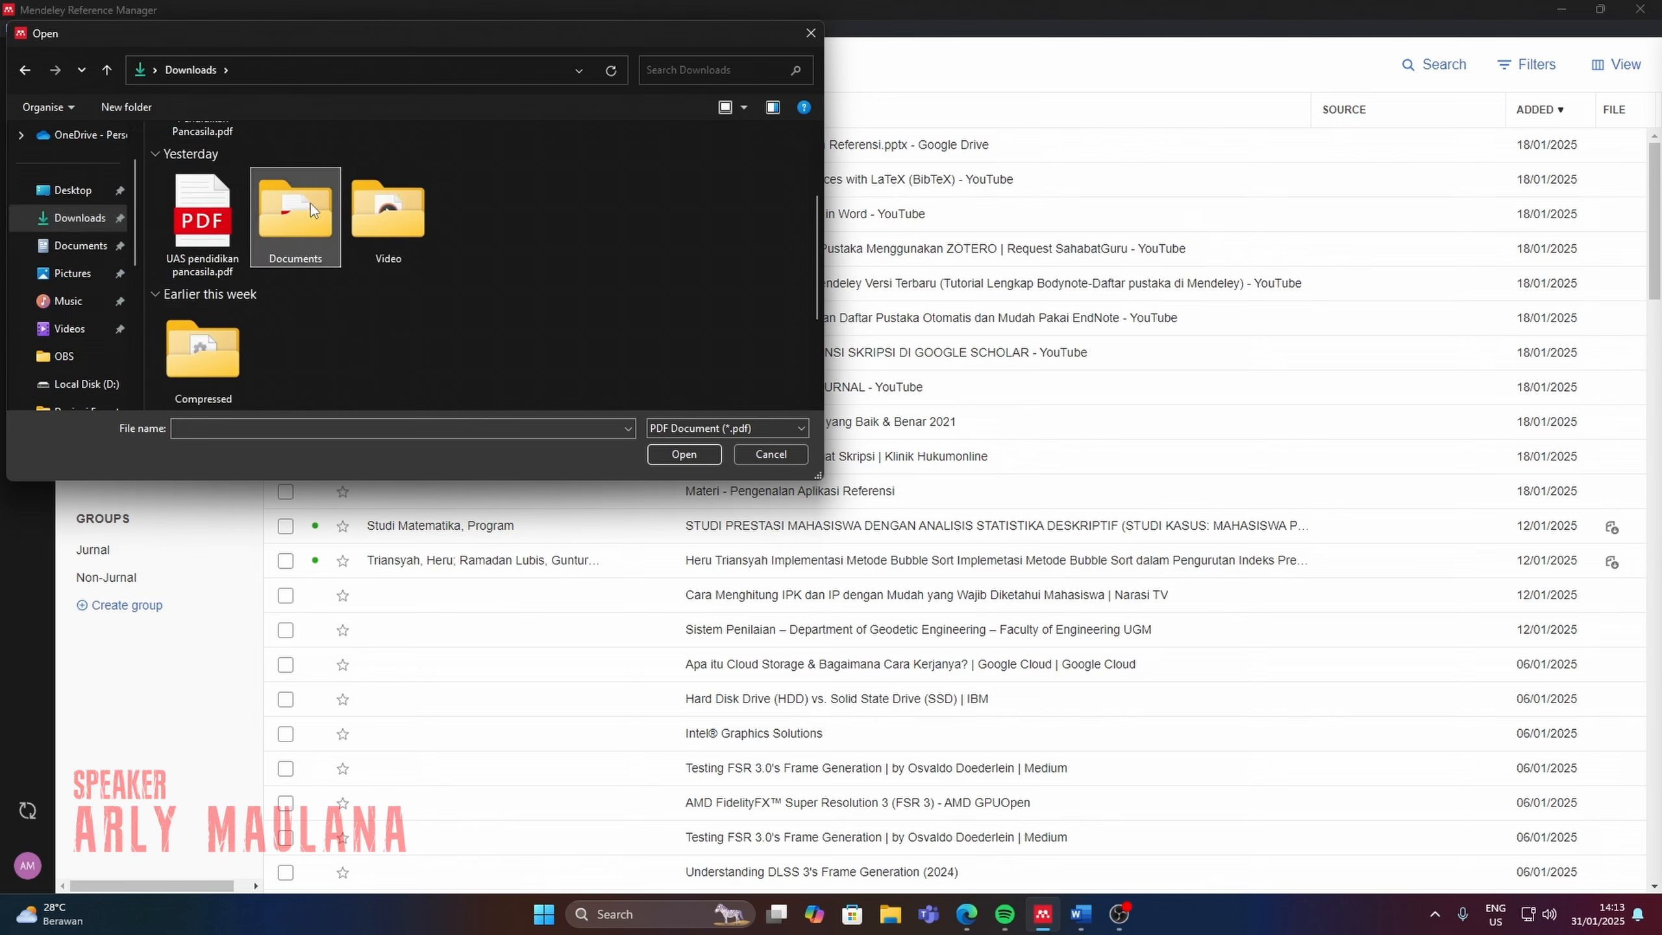
double_click(310, 203)
double_click(279, 190)
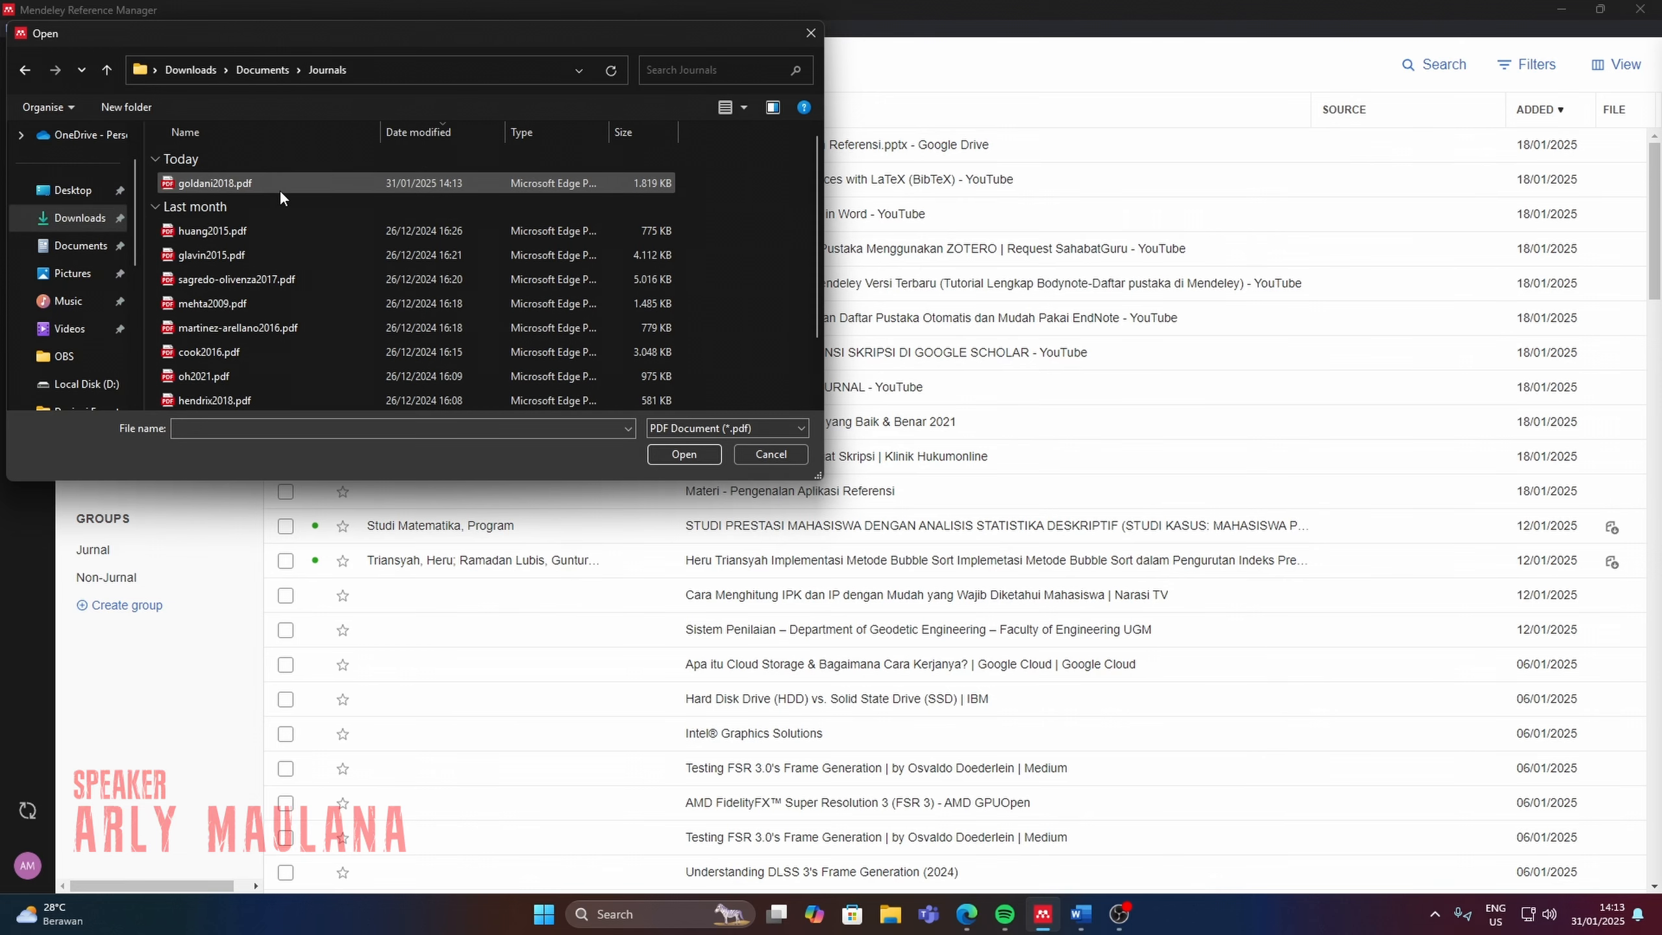
left_click(268, 185)
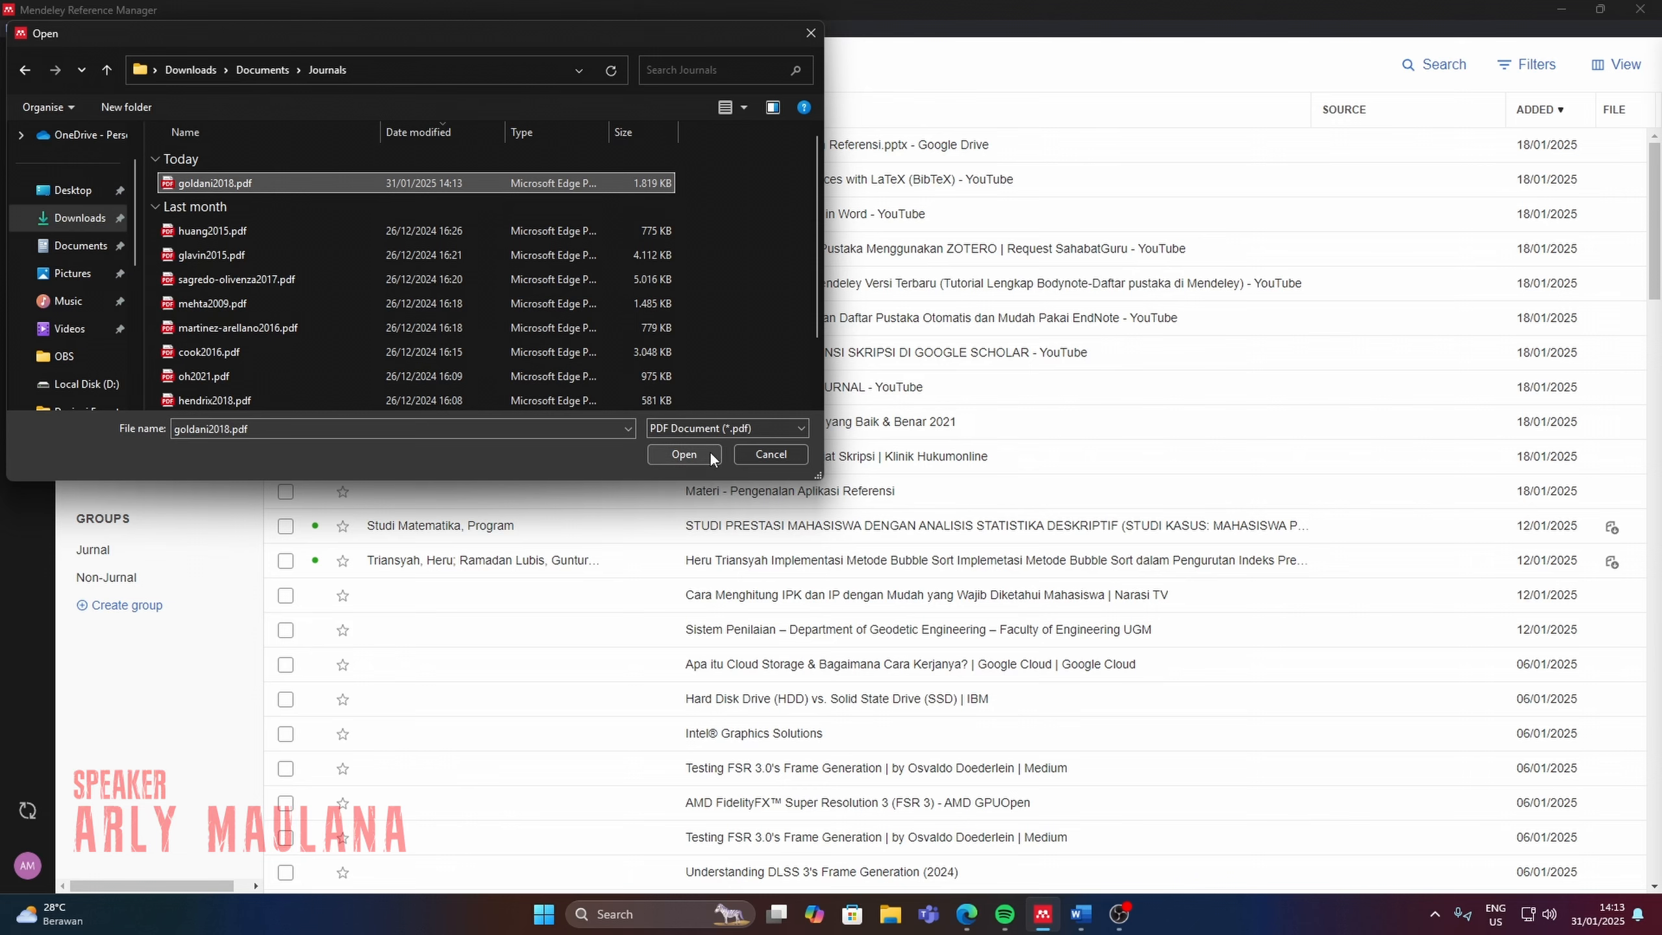
left_click(712, 457)
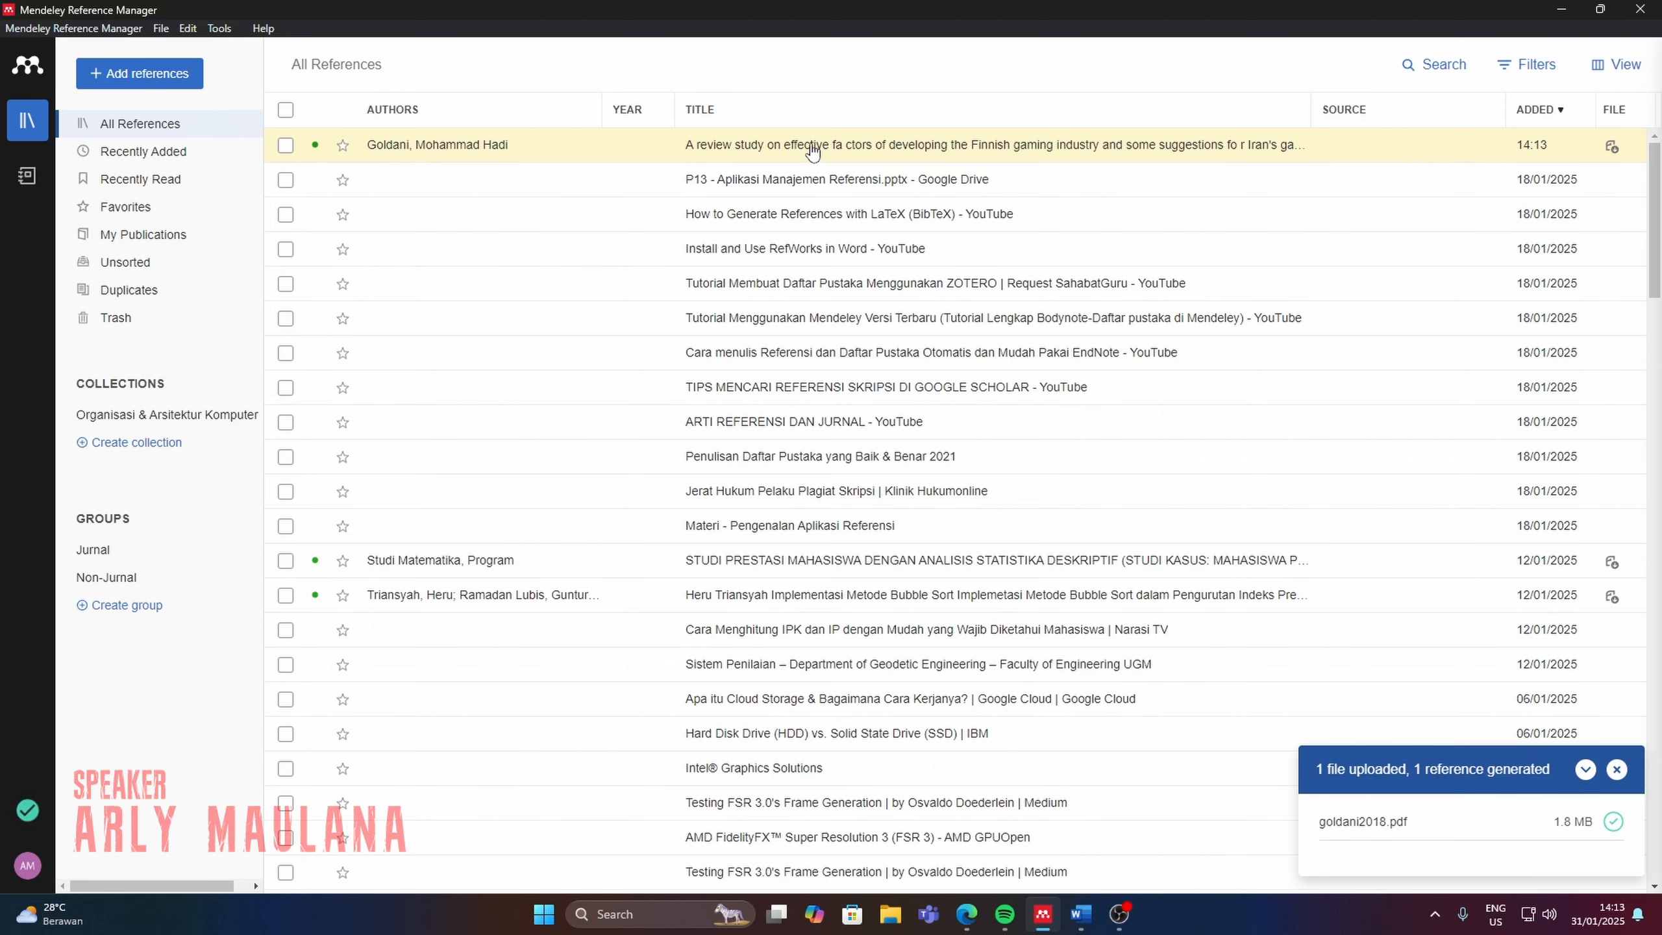
Switch to Word and paste the copied paragraph about the growth of the gaming industry into the blank document.
left_click(1080, 914)
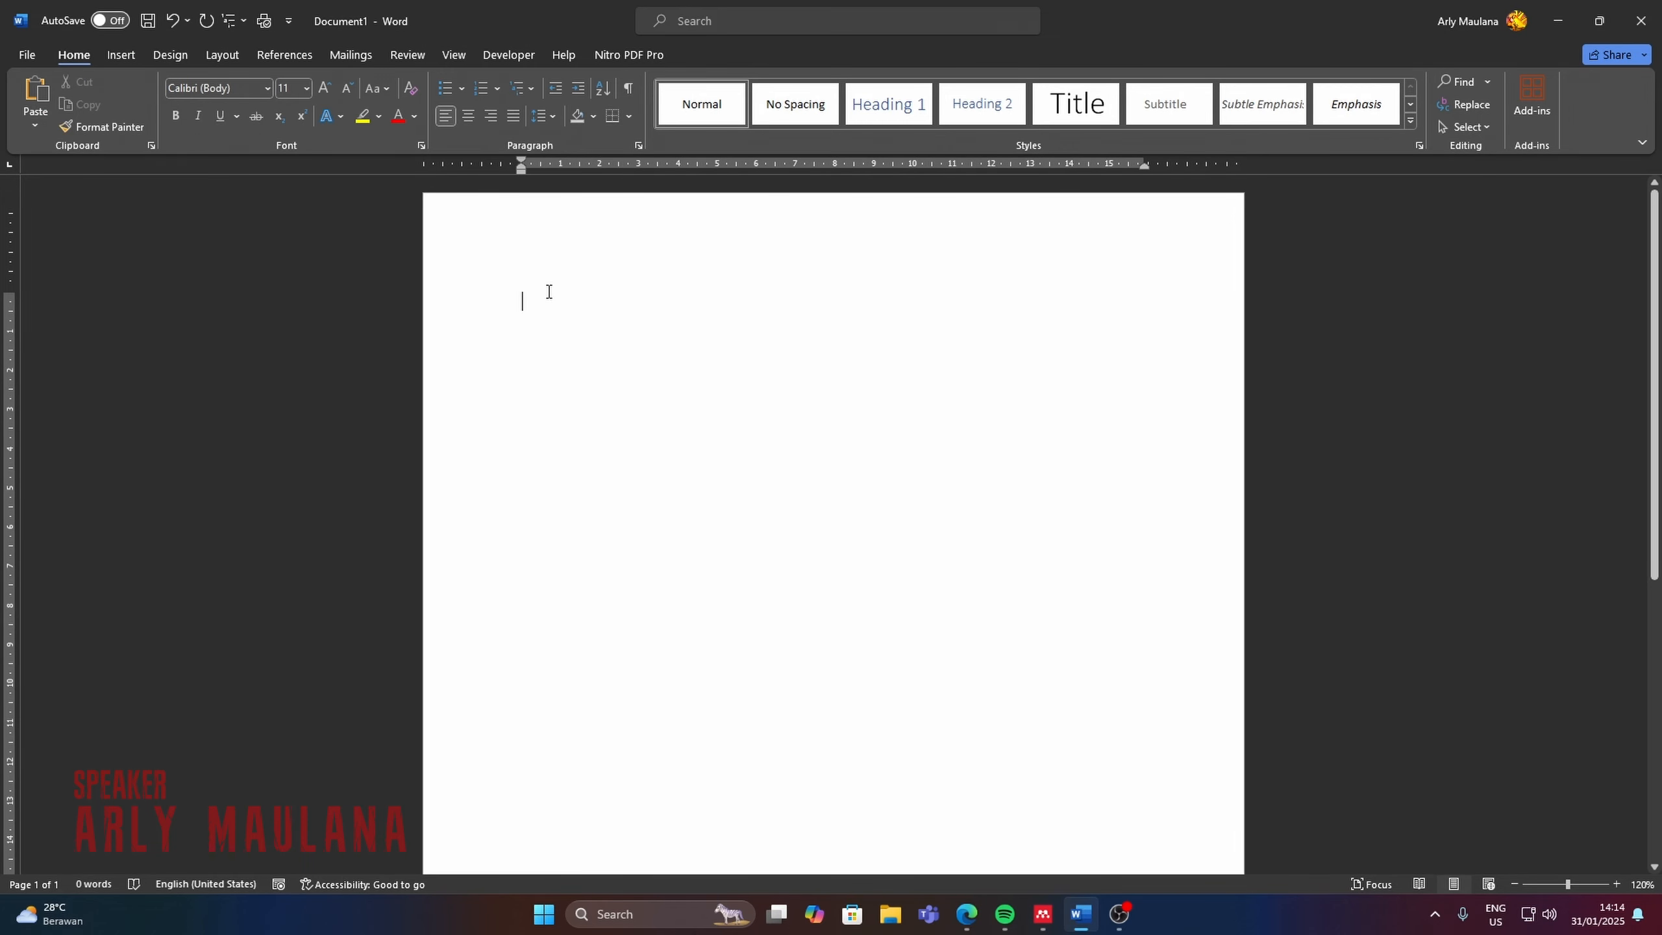
type("The growth of the gaming industry in addition to recent advances in technology is due to ease of access to games by simply pushing the download key on mobile devices such as smartphones and tablets. After the arrival of smartphones, the gaming industry experienced another revolution, which totally changed the way people played games. The first iPhone was released in June 2007, while Android released its first phone in October 2008. Mobile technology has rapidly developed an explosion of mobile gaming, which has already overtaken revenue from the PC and consoles.")
Format the whole paragraph in Times New Roman, size 12, with 1.5 line spacing.
key("ctrl+a")
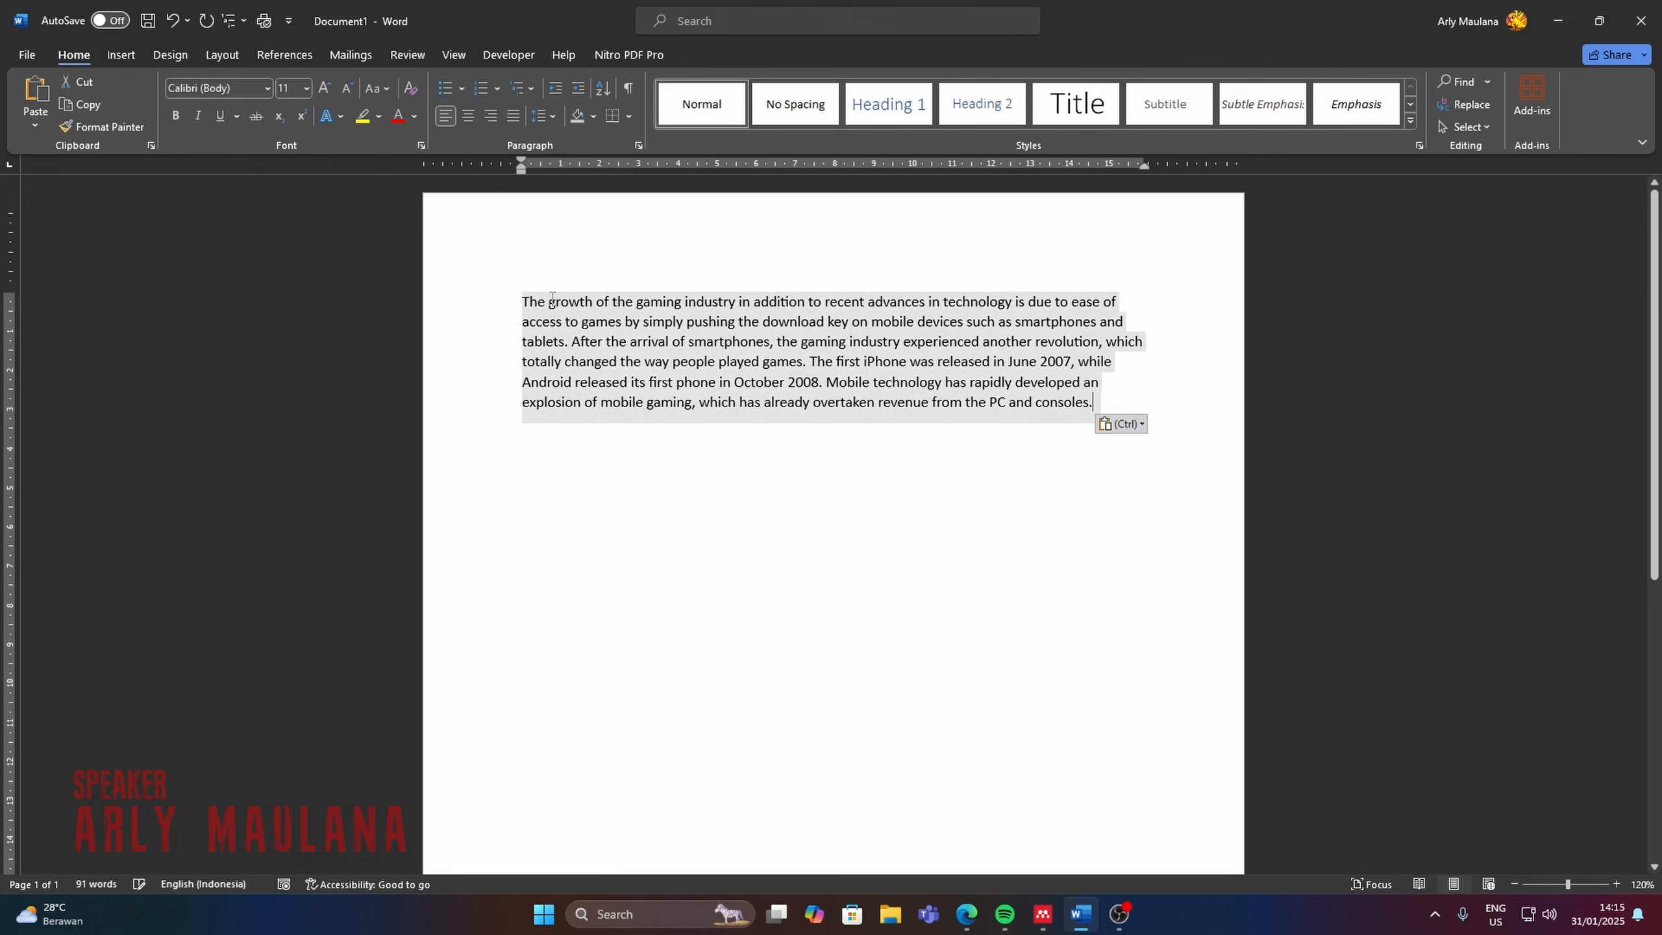
left_click(202, 87)
type("Times New Roman")
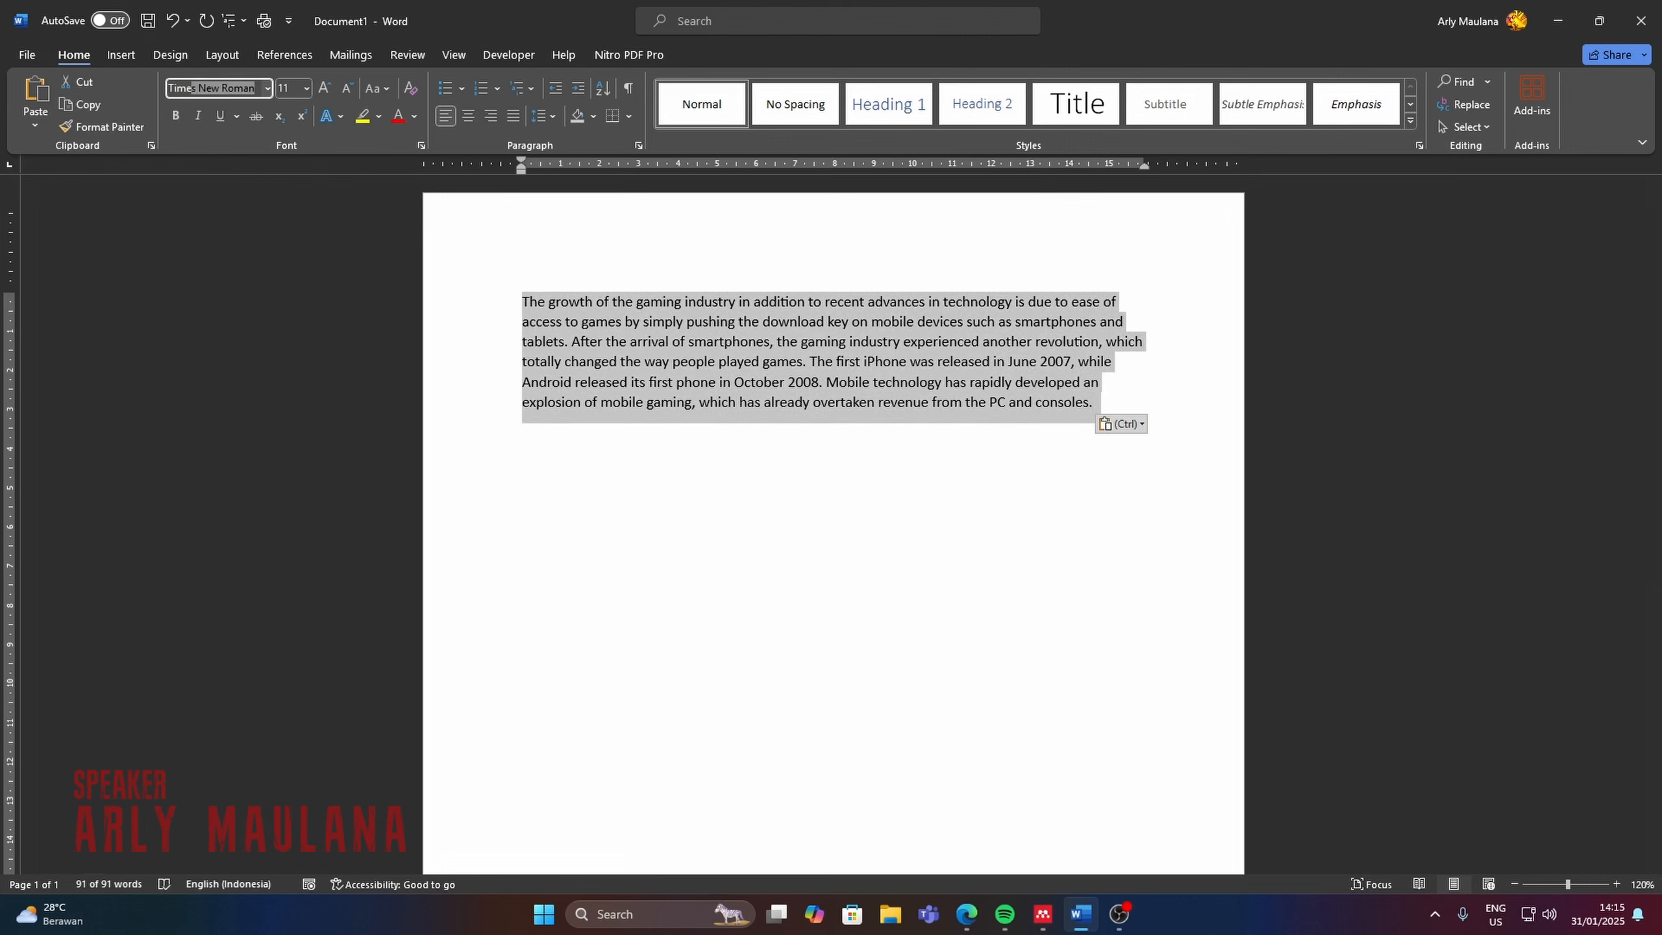
key("Return")
left_click(324, 88)
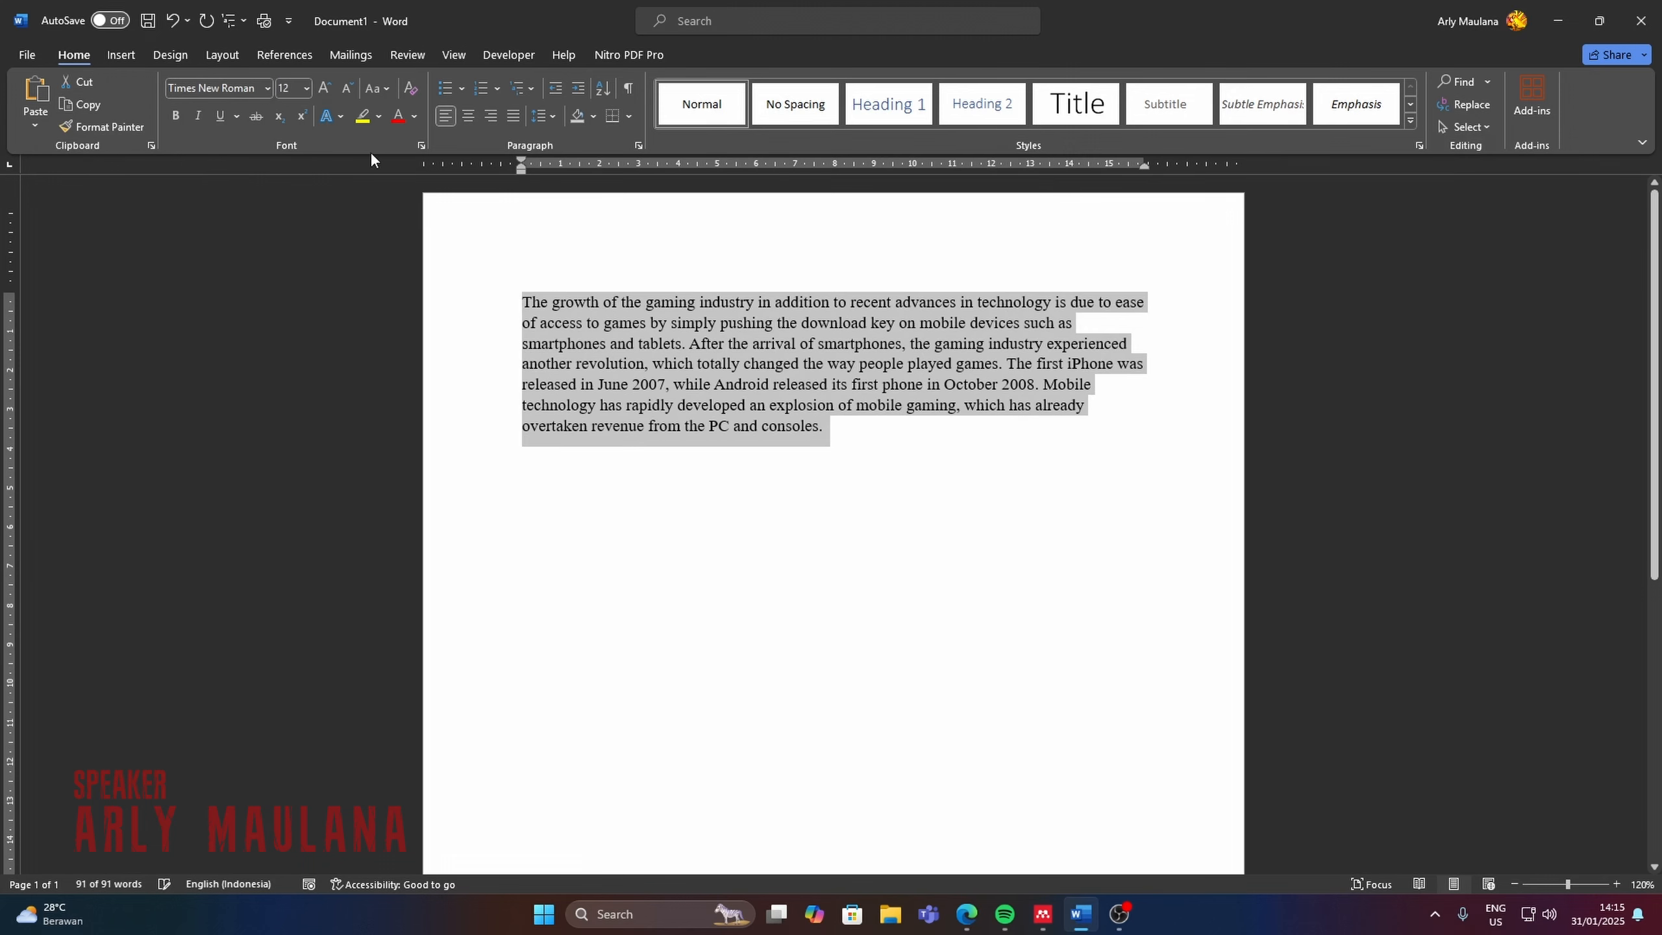
left_click(552, 118)
left_click(576, 197)
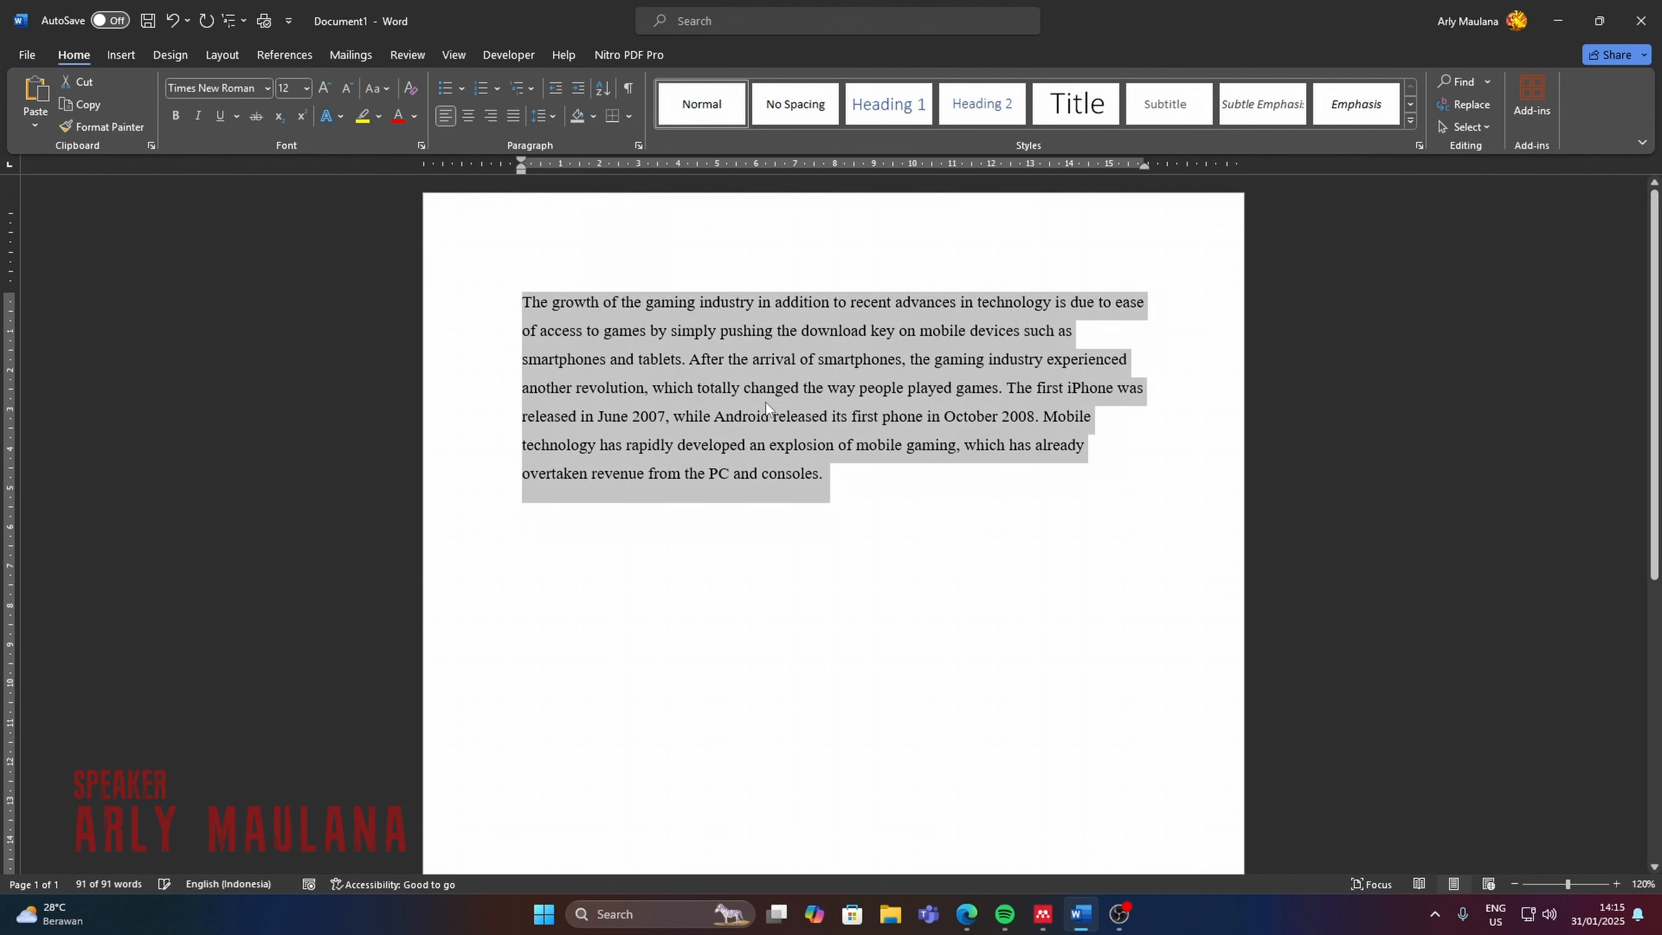
Place the cursor at the end of the paragraph and open the Mendeley Cite add-in.
left_click(851, 493)
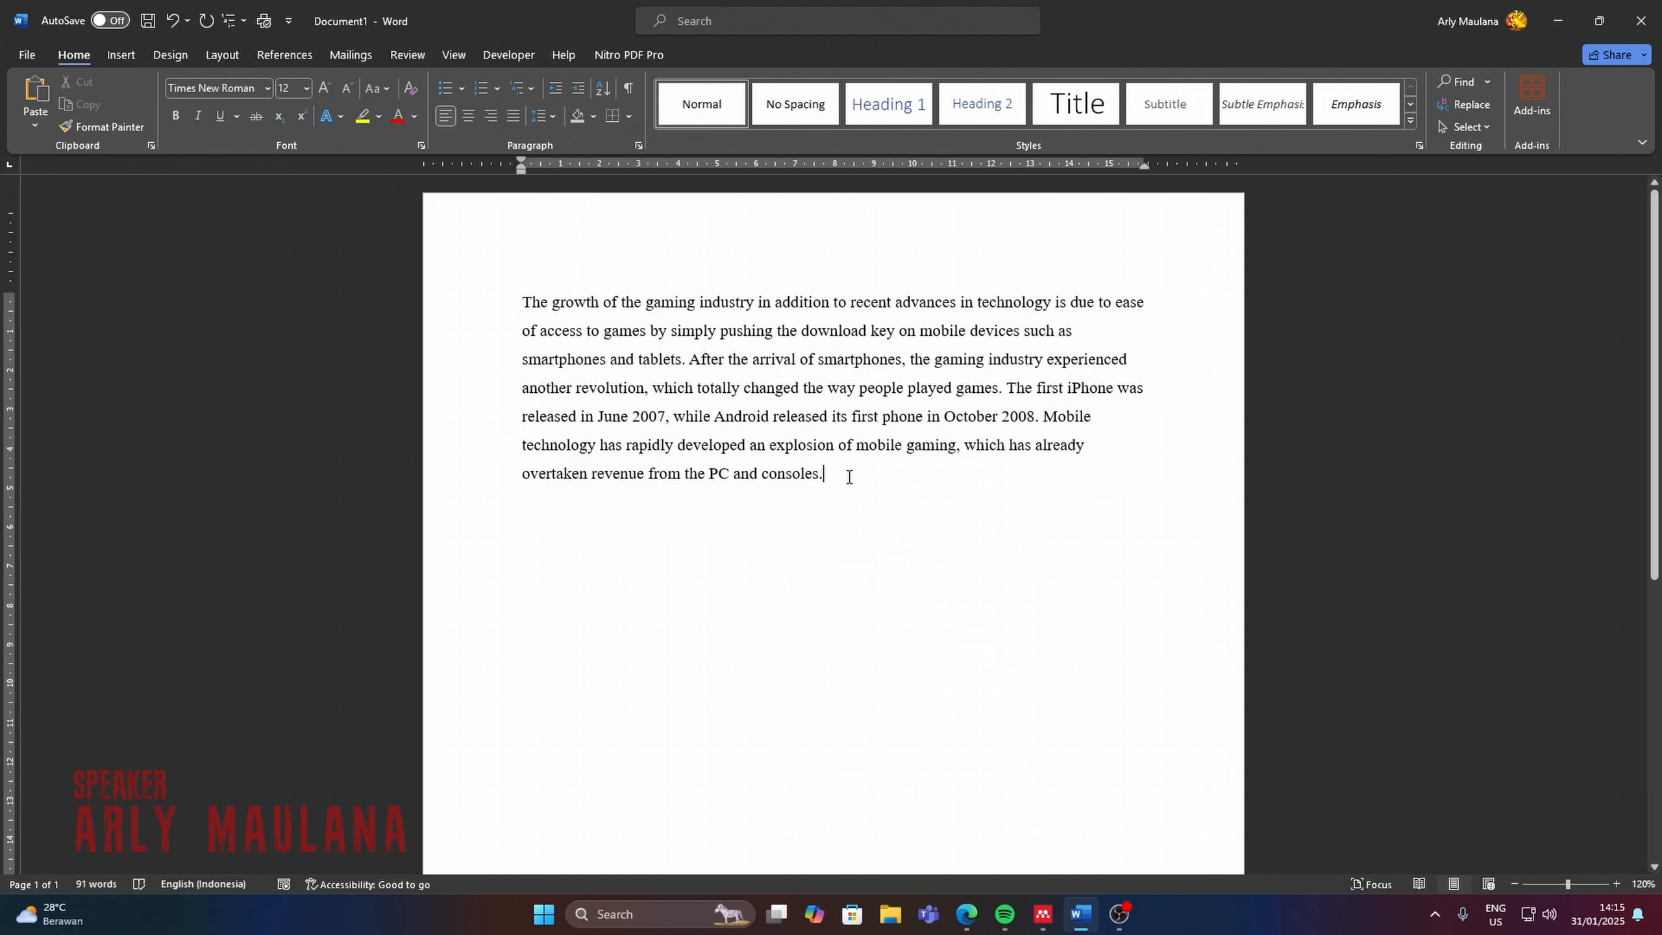
left_click(287, 53)
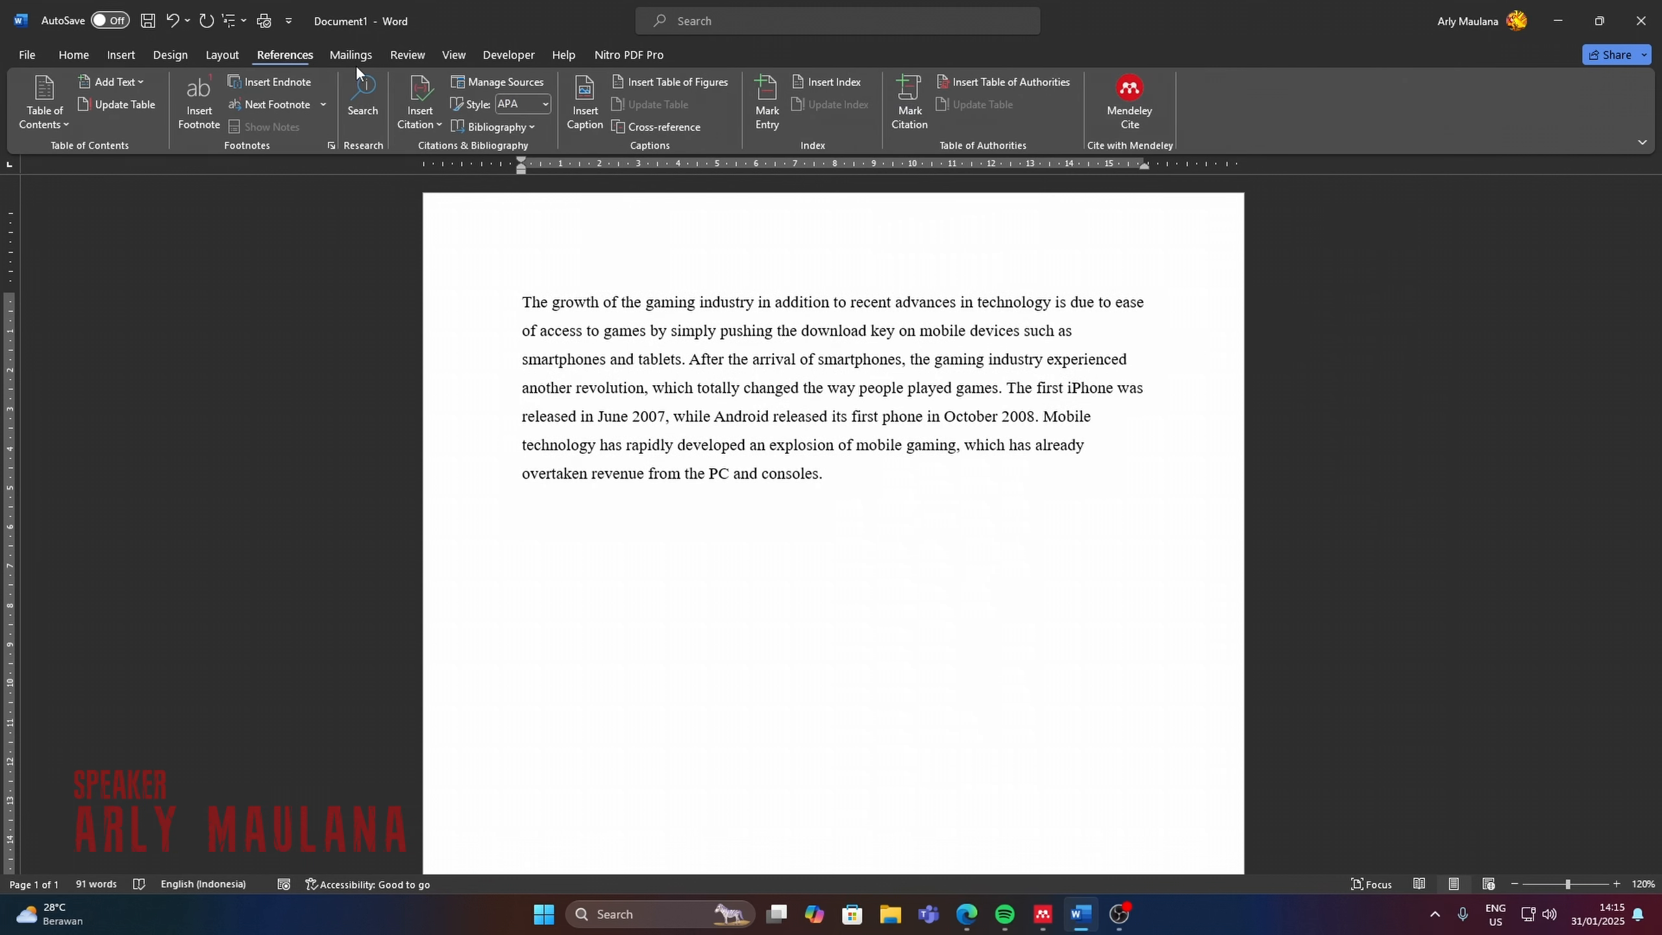
left_click(1141, 107)
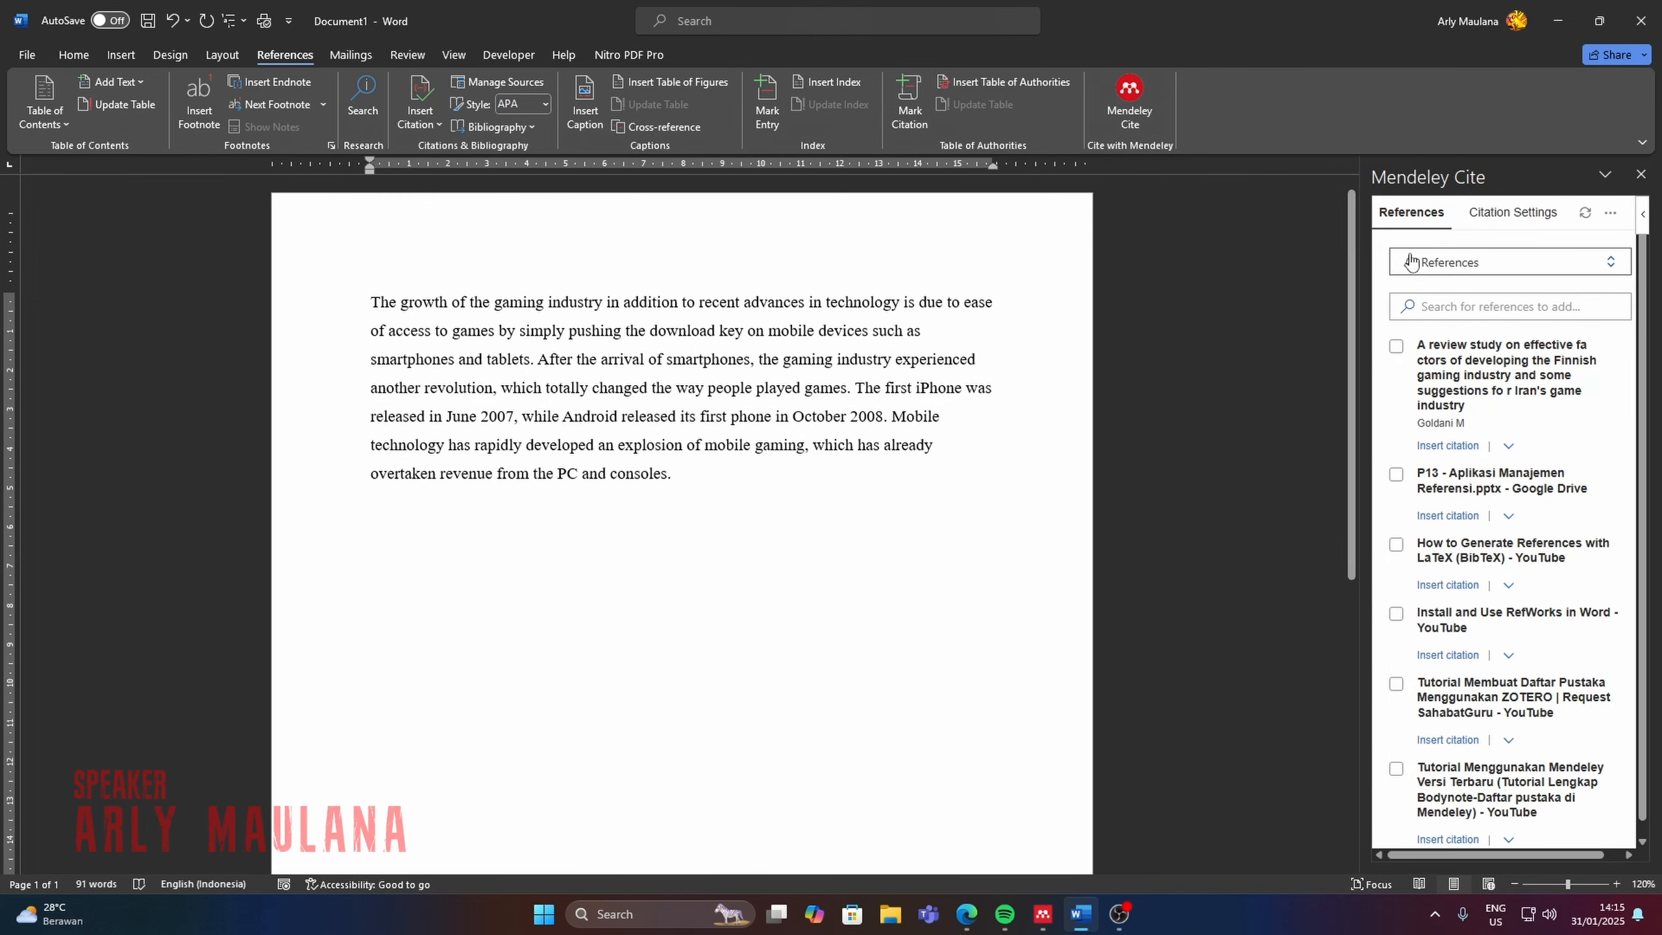
Change the Mendeley Cite citation style to IEEE.
left_click(1544, 221)
left_click(1464, 336)
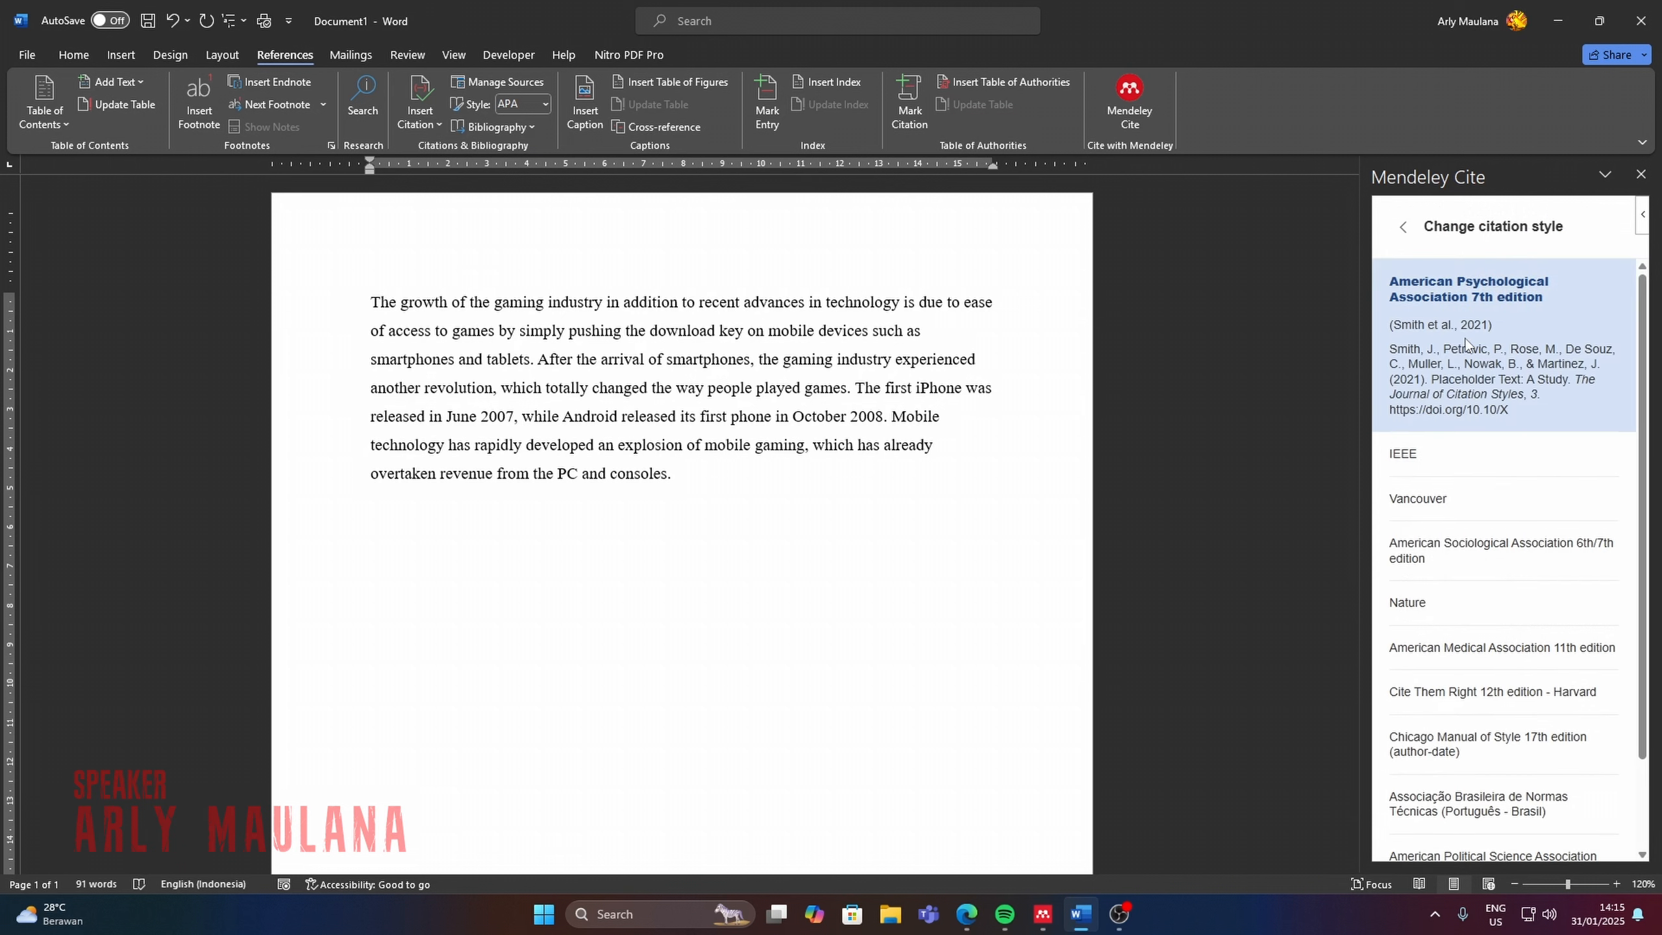
left_click(1466, 452)
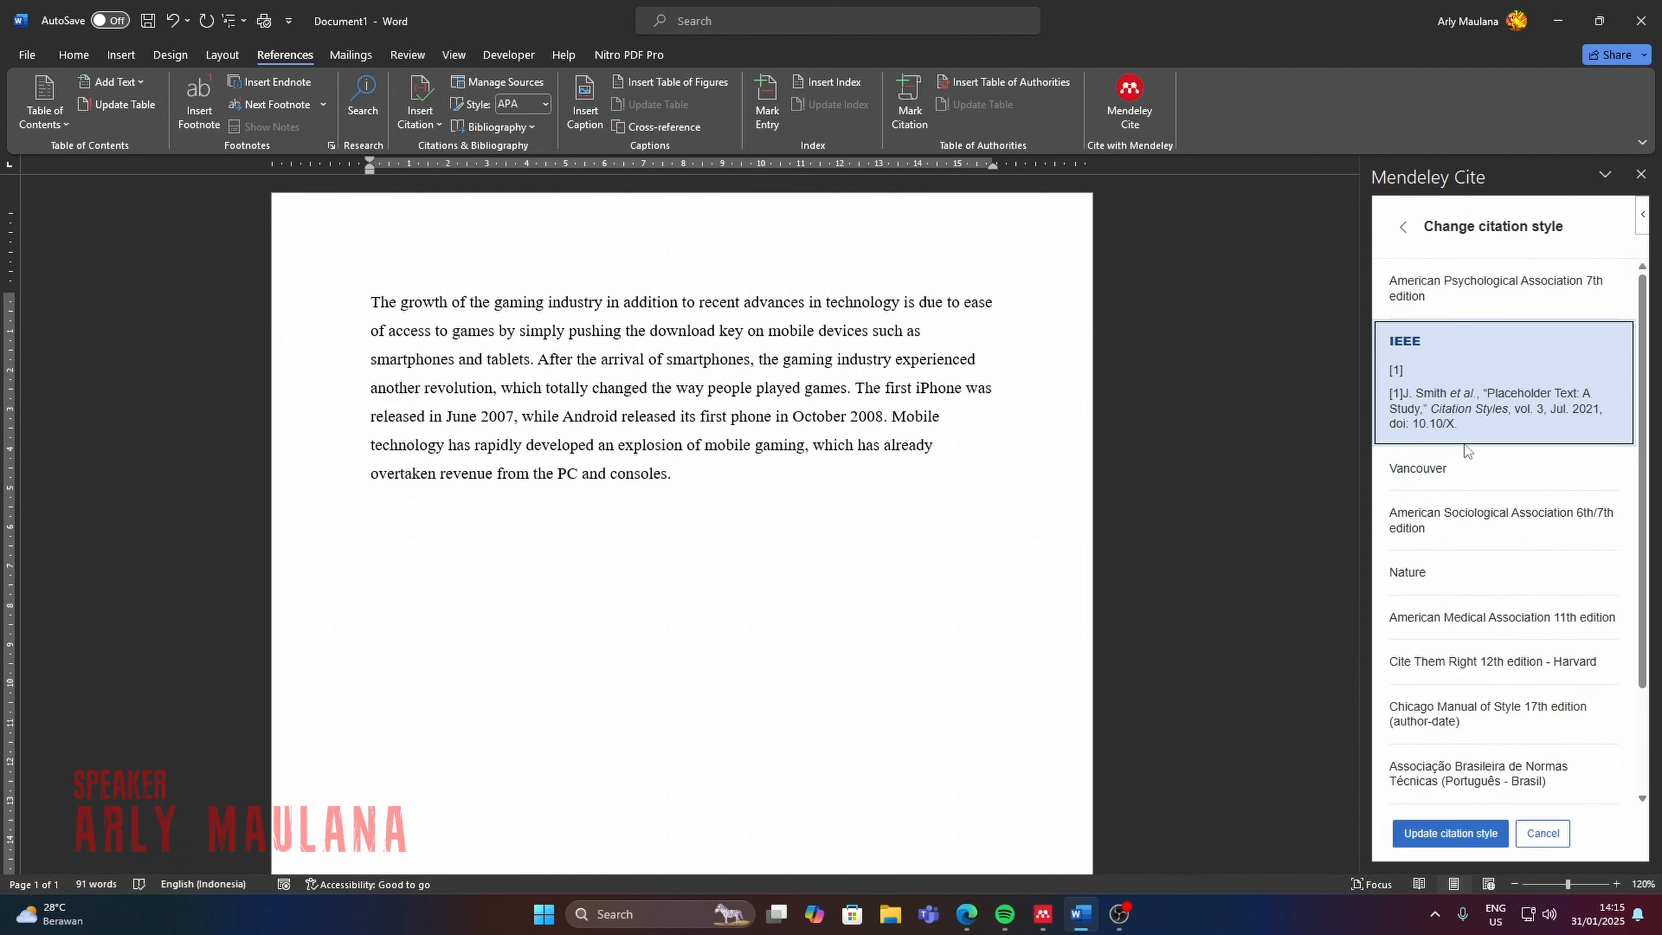
left_click(1471, 830)
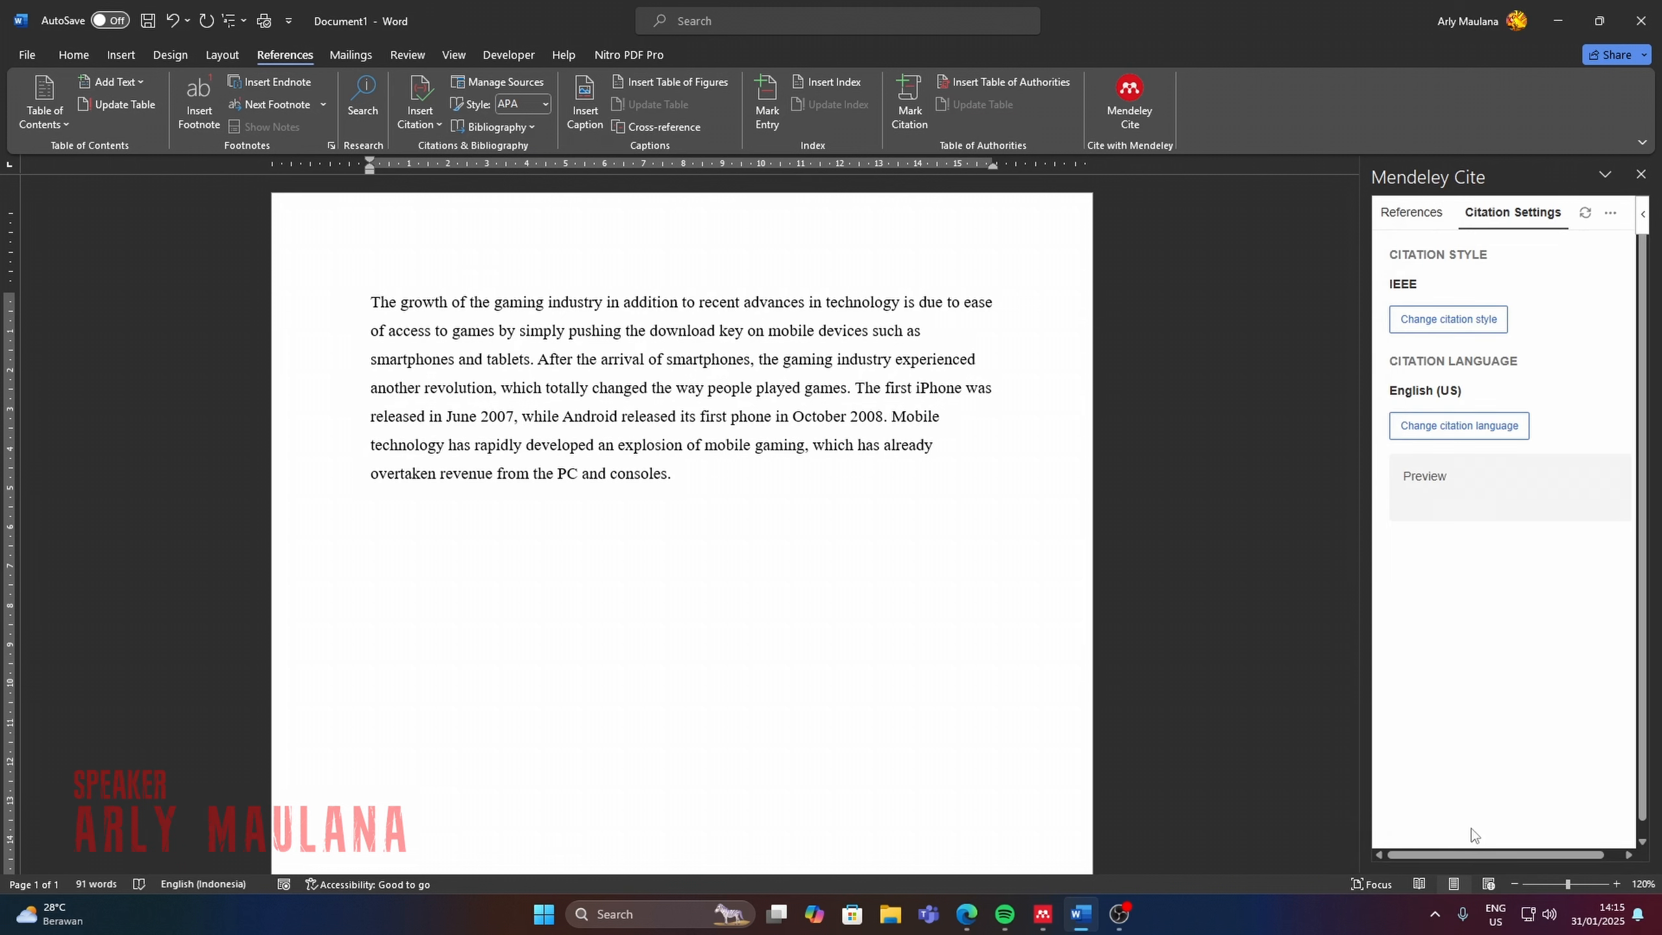
Insert a citation of the review study on developing the Finnish gaming industry at the end of the paragraph.
left_click(1394, 218)
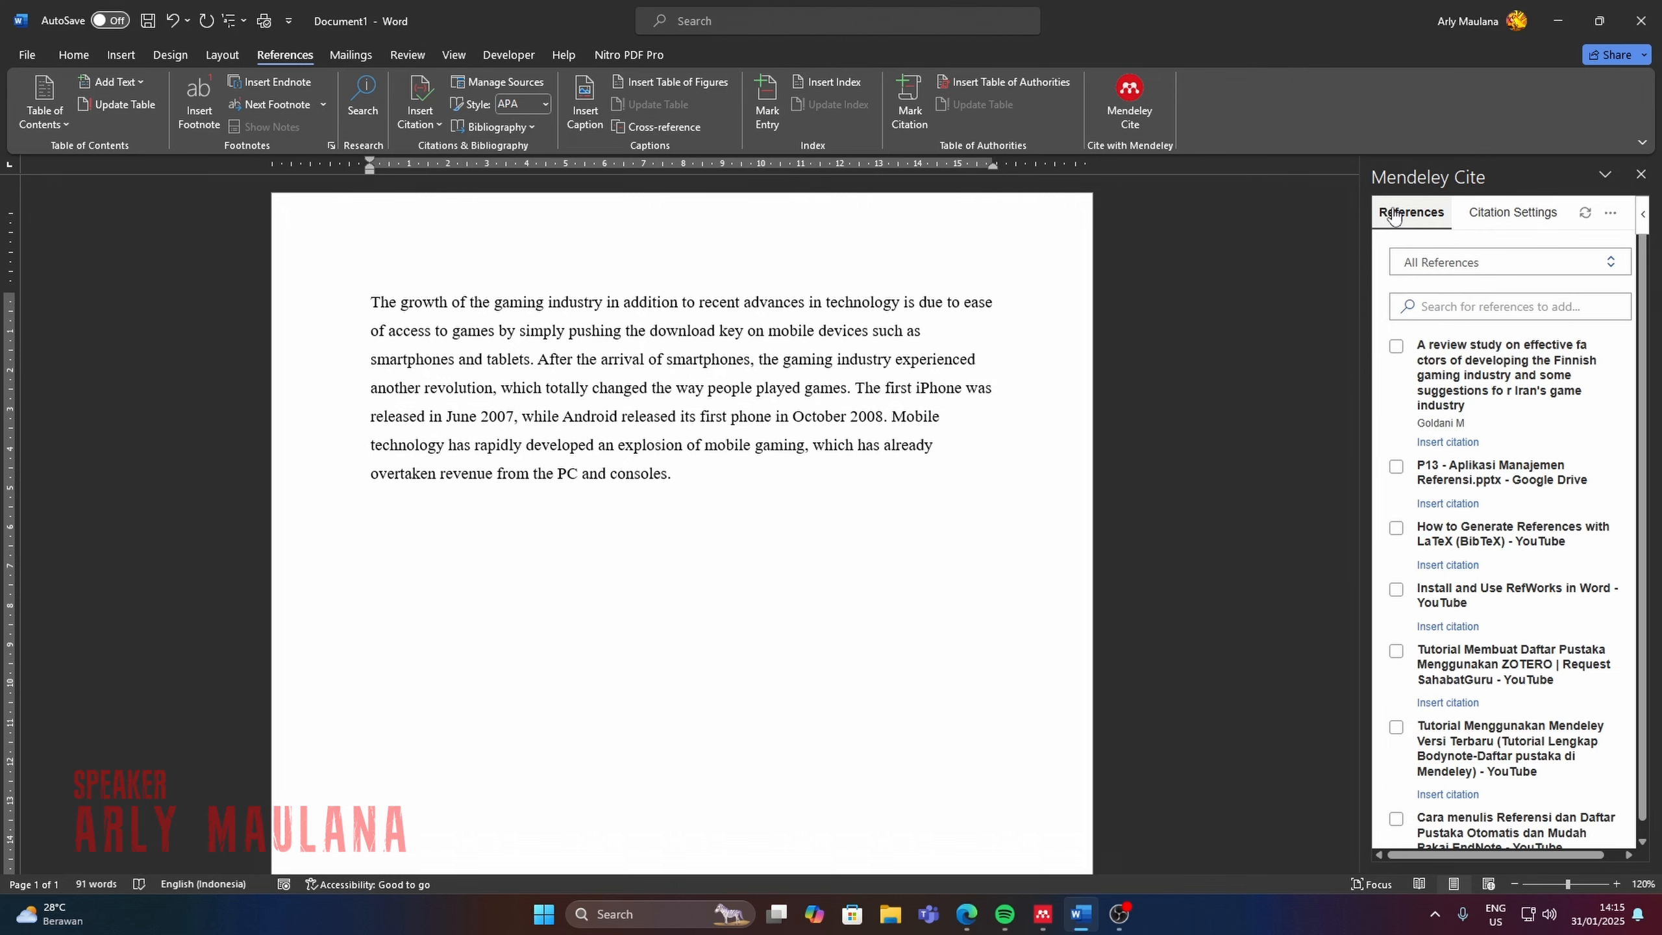
left_click(1397, 347)
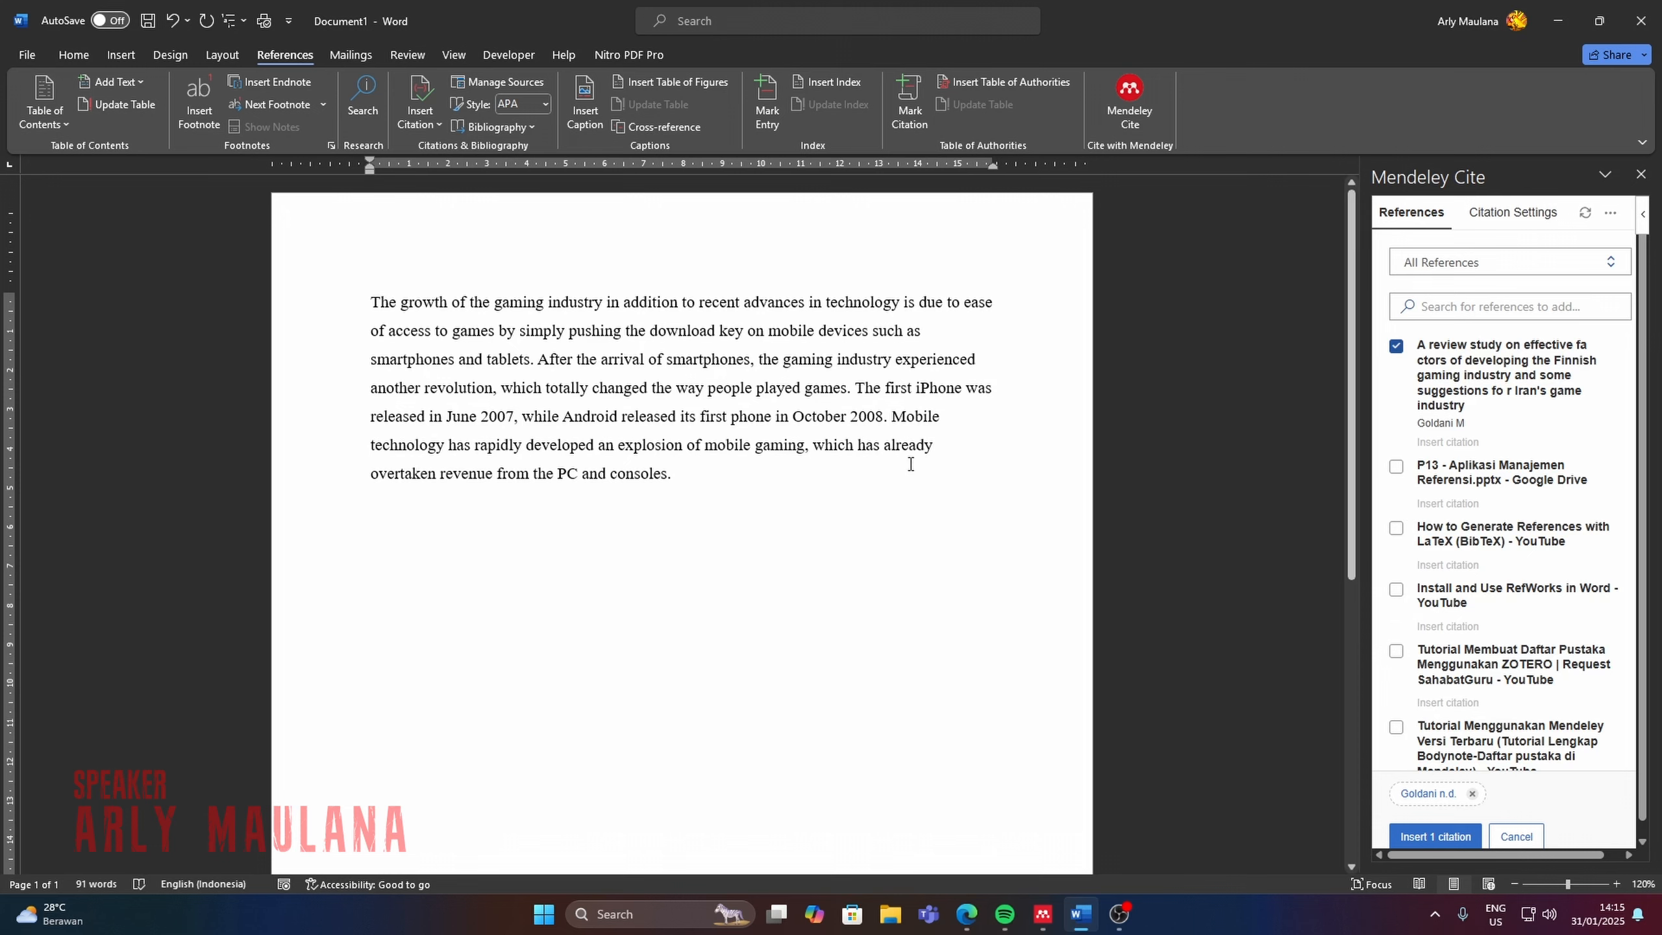
left_click(1409, 837)
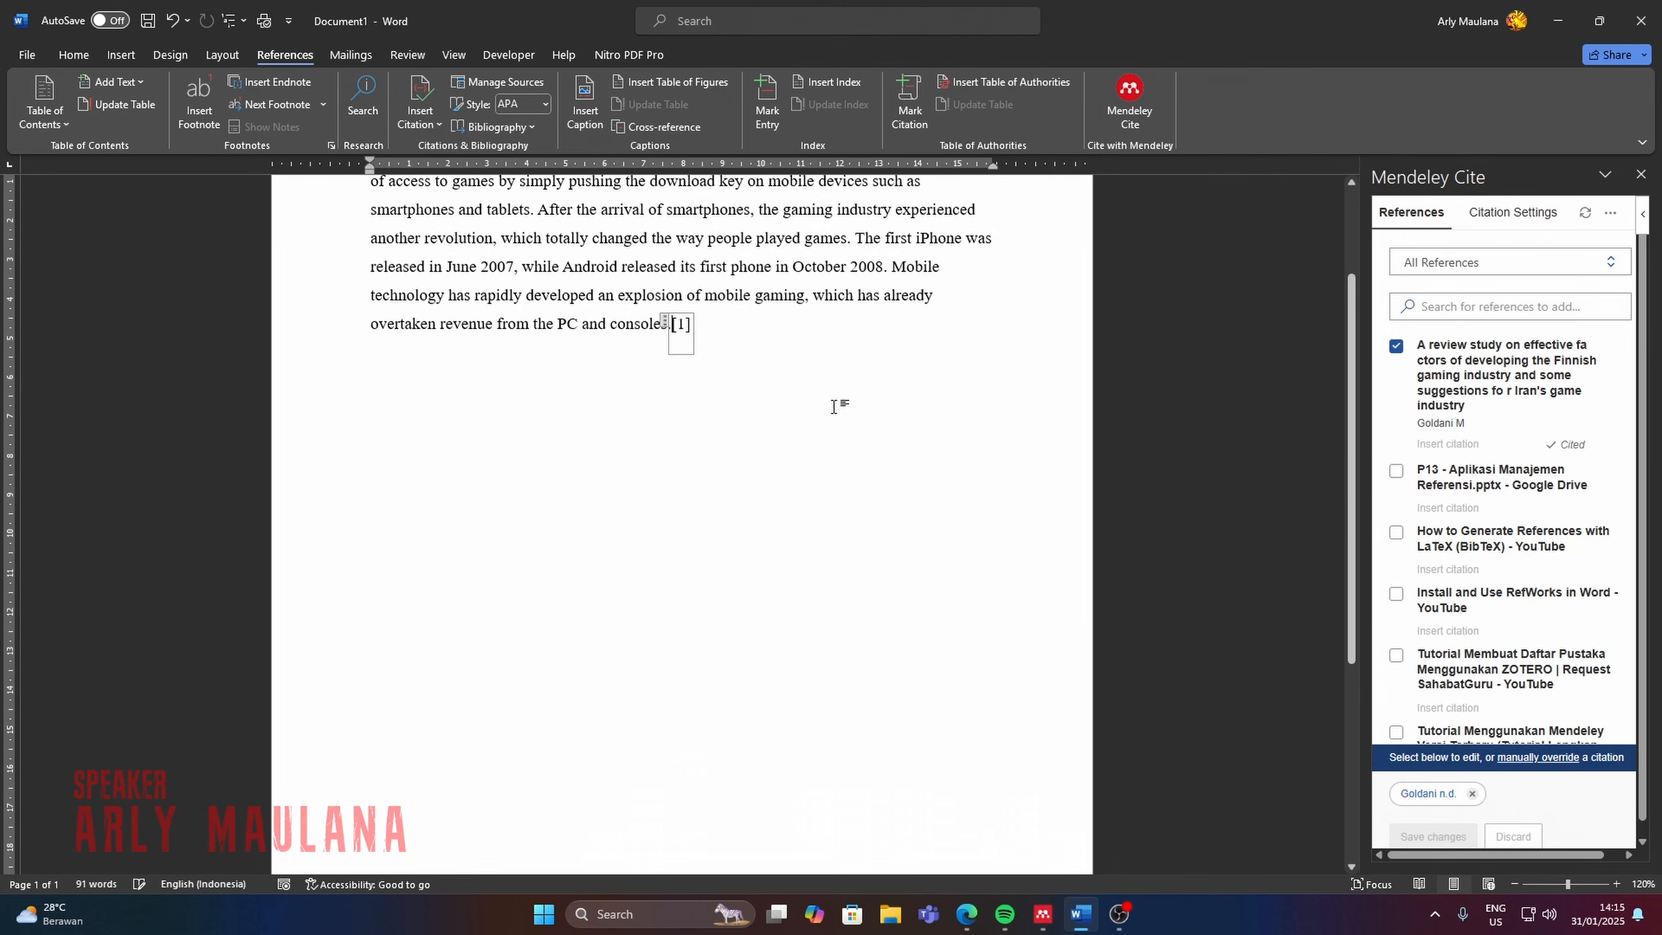
scroll(785, 419, "up", 1)
left_click(722, 374)
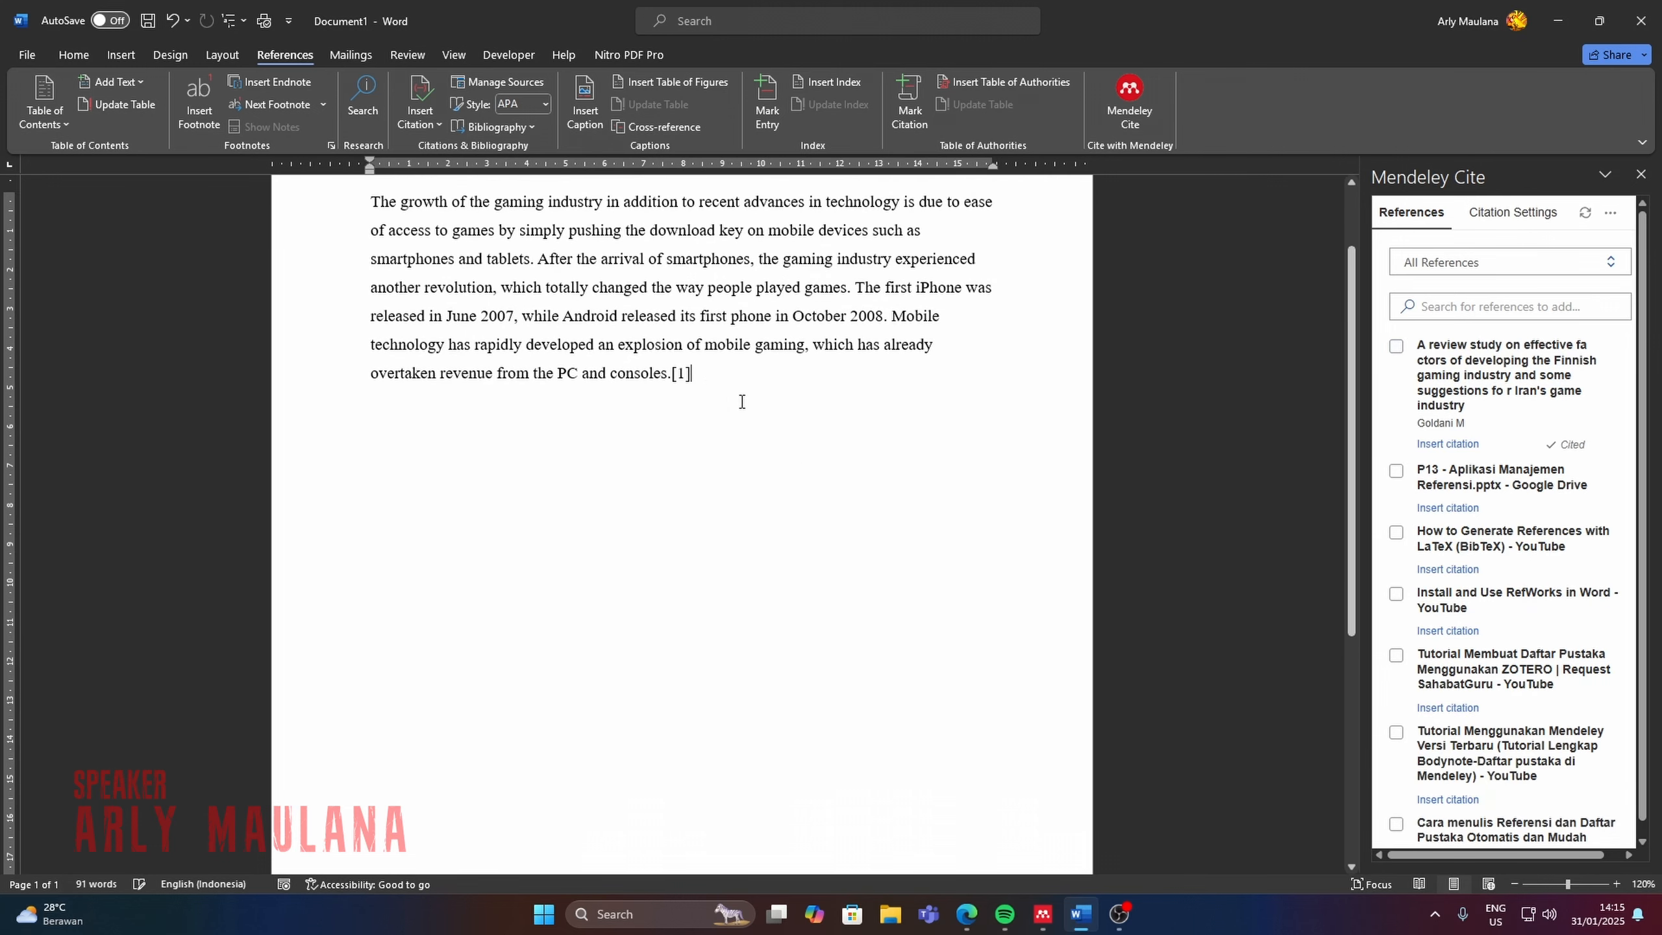
Add blank lines after the cited paragraph until the cursor reaches the second page.
key("Return")
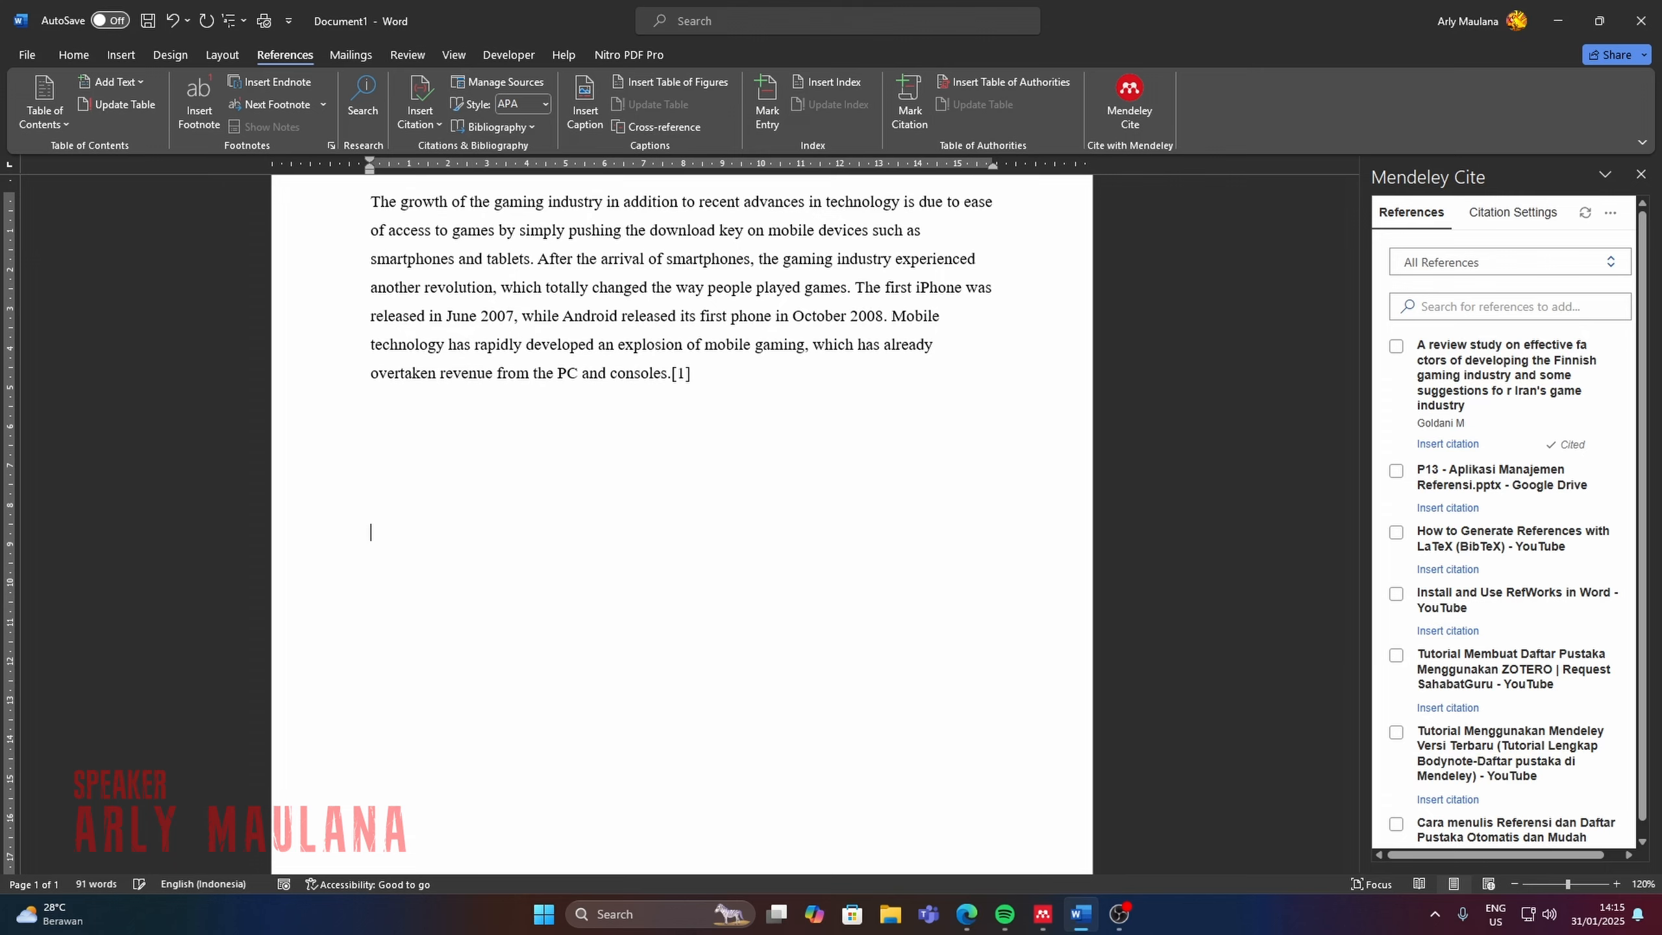
scroll(741, 401, "down", 3)
key("Return")
key("Return")
key("Return")
key("Return")
key("Return")
key("Return")
key("Return")
key("Return")
key("Return")
key("Return")
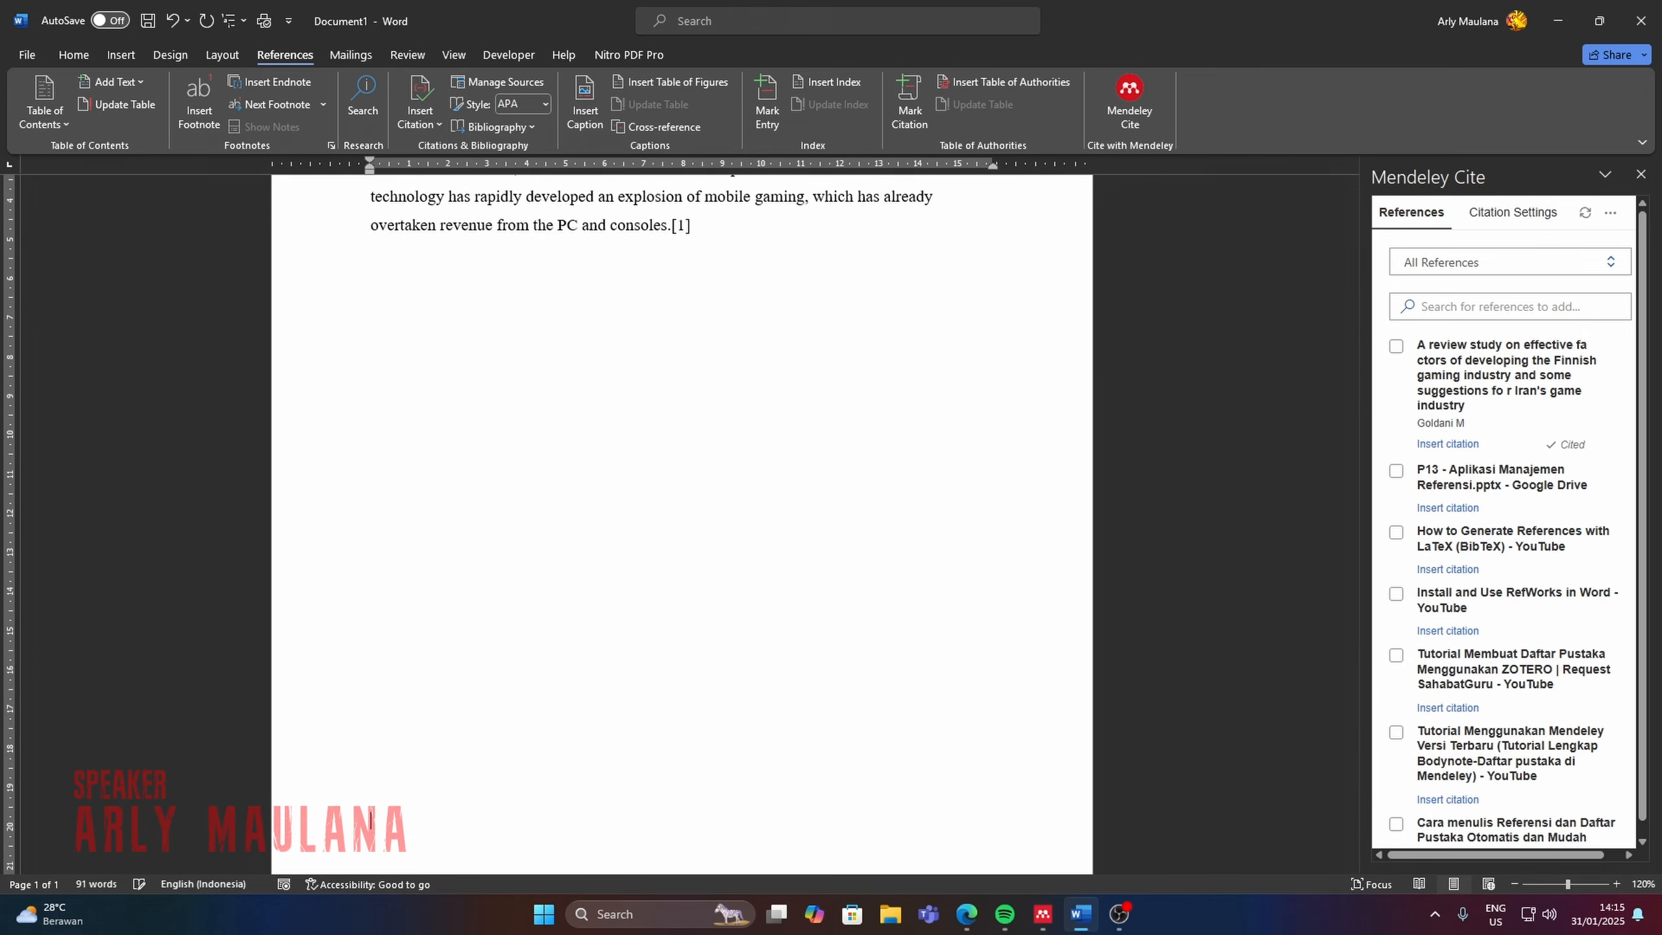
scroll(212, 605, "down", 4)
key("Return")
key("Return")
key("Return")
key("Return")
key("Return")
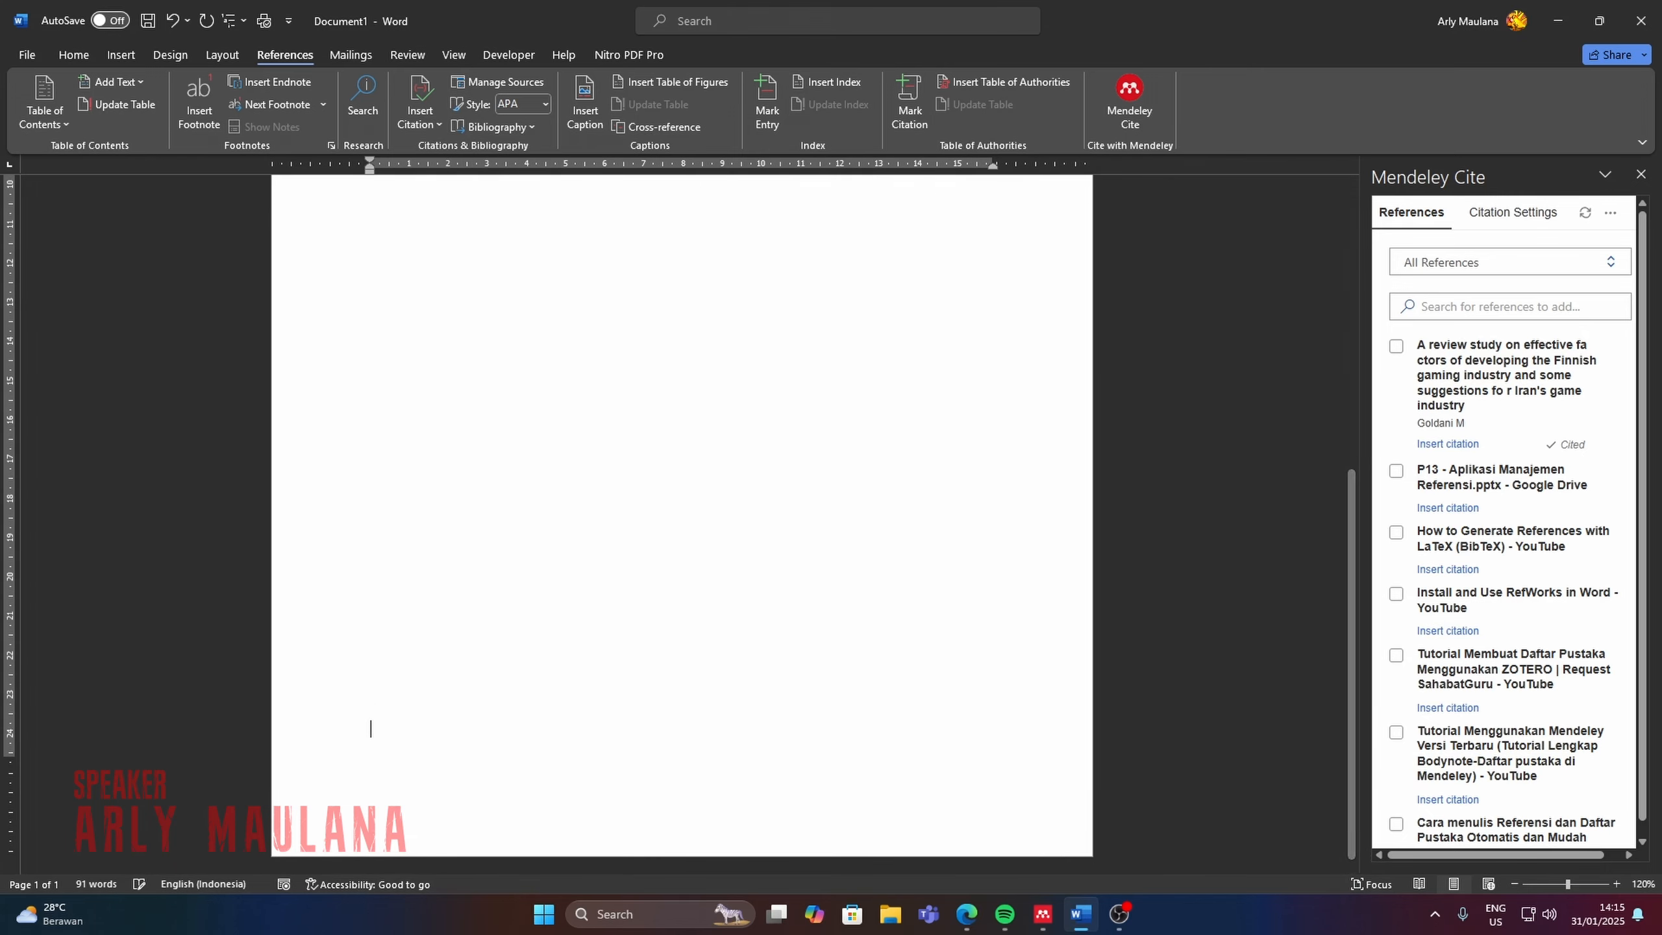
Add the centered, bold heading "DAFTAR PUSTAKA" in size 16 on the second page.
left_click(96, 55)
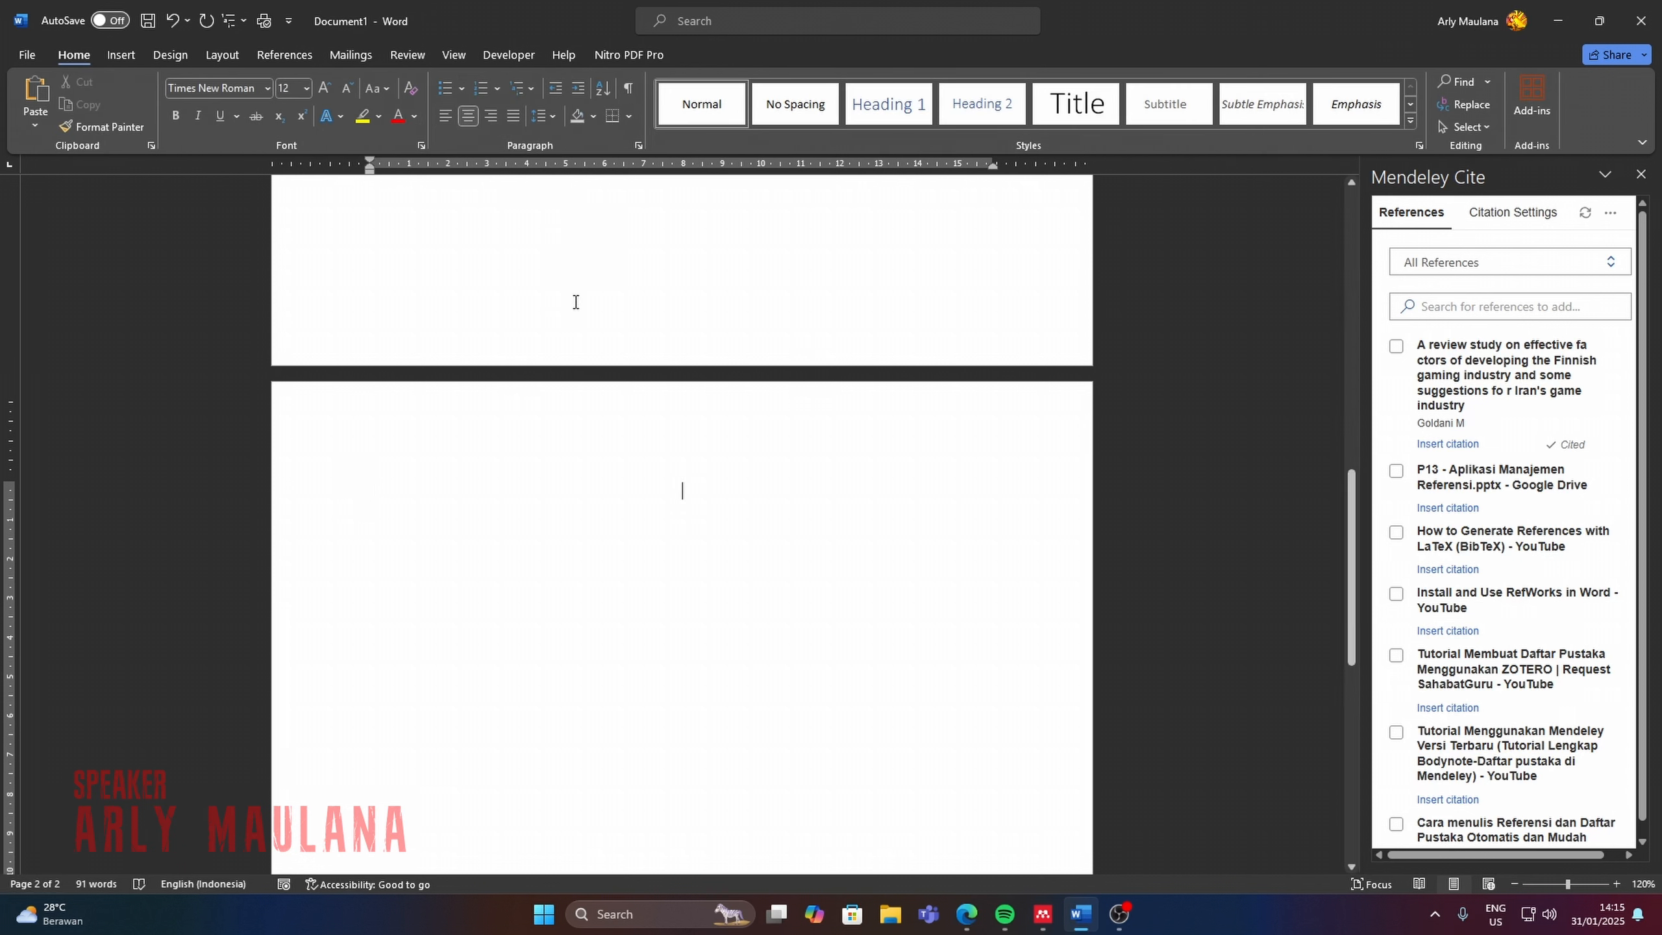
left_click(324, 88)
left_click(324, 87)
key("ctrl+b")
type("DAFTAR PUSTAKA")
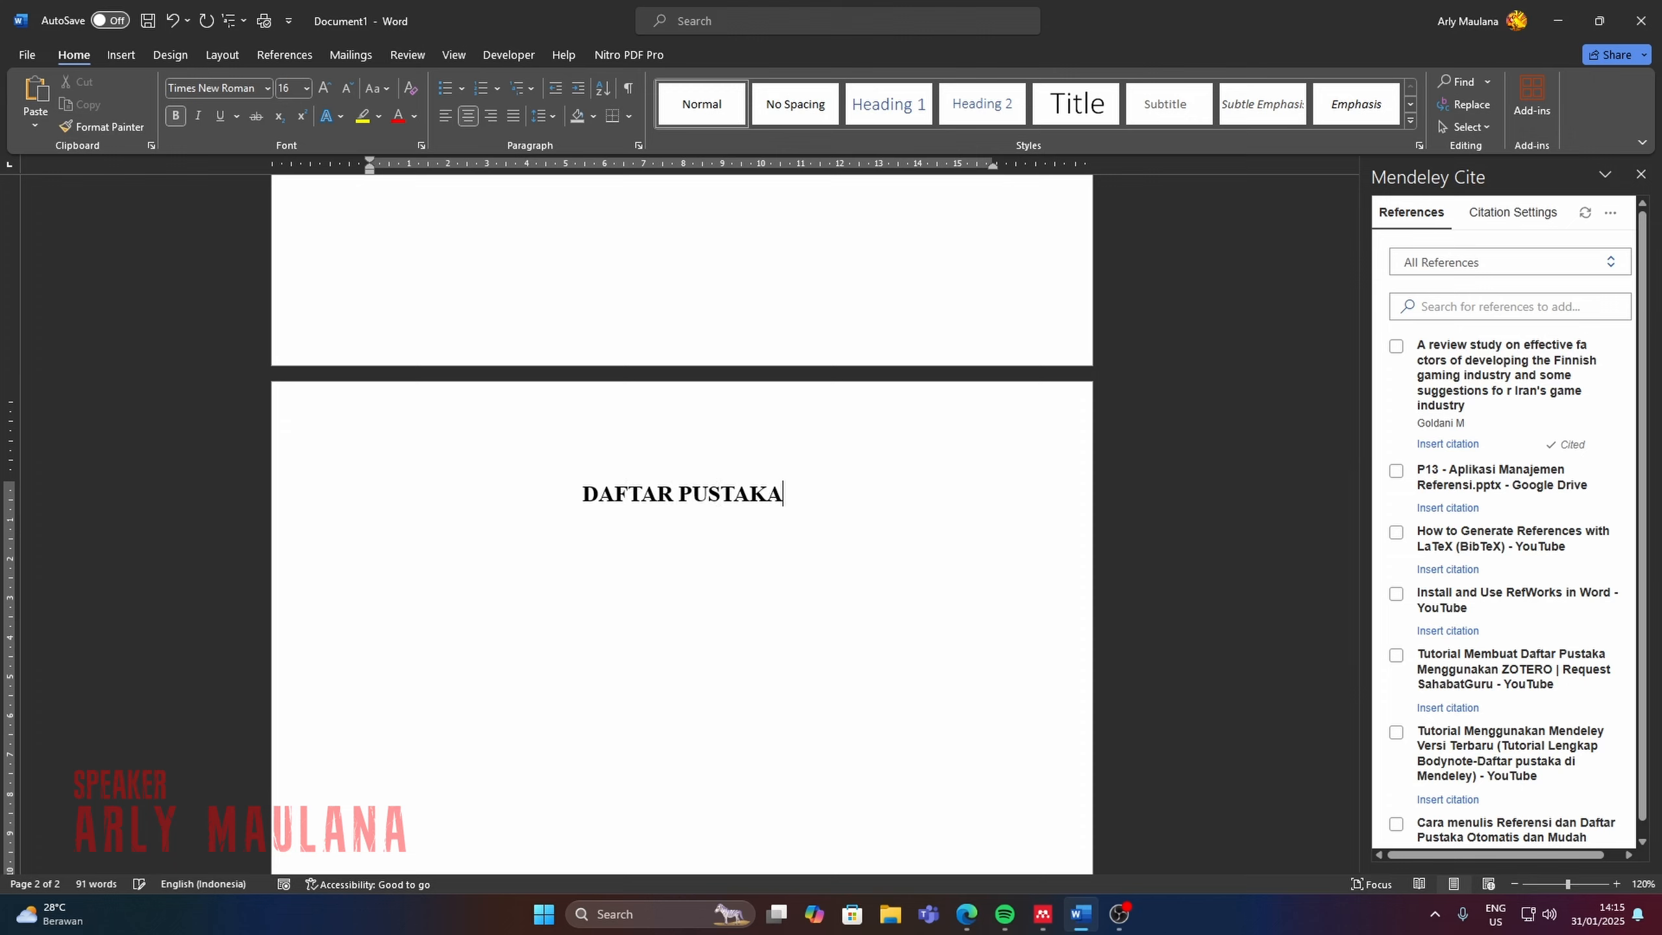
Start a new line below the heading with left alignment, no bold and size 12.
key("Return")
left_click(443, 115)
left_click(177, 118)
left_click(347, 87)
left_click(347, 88)
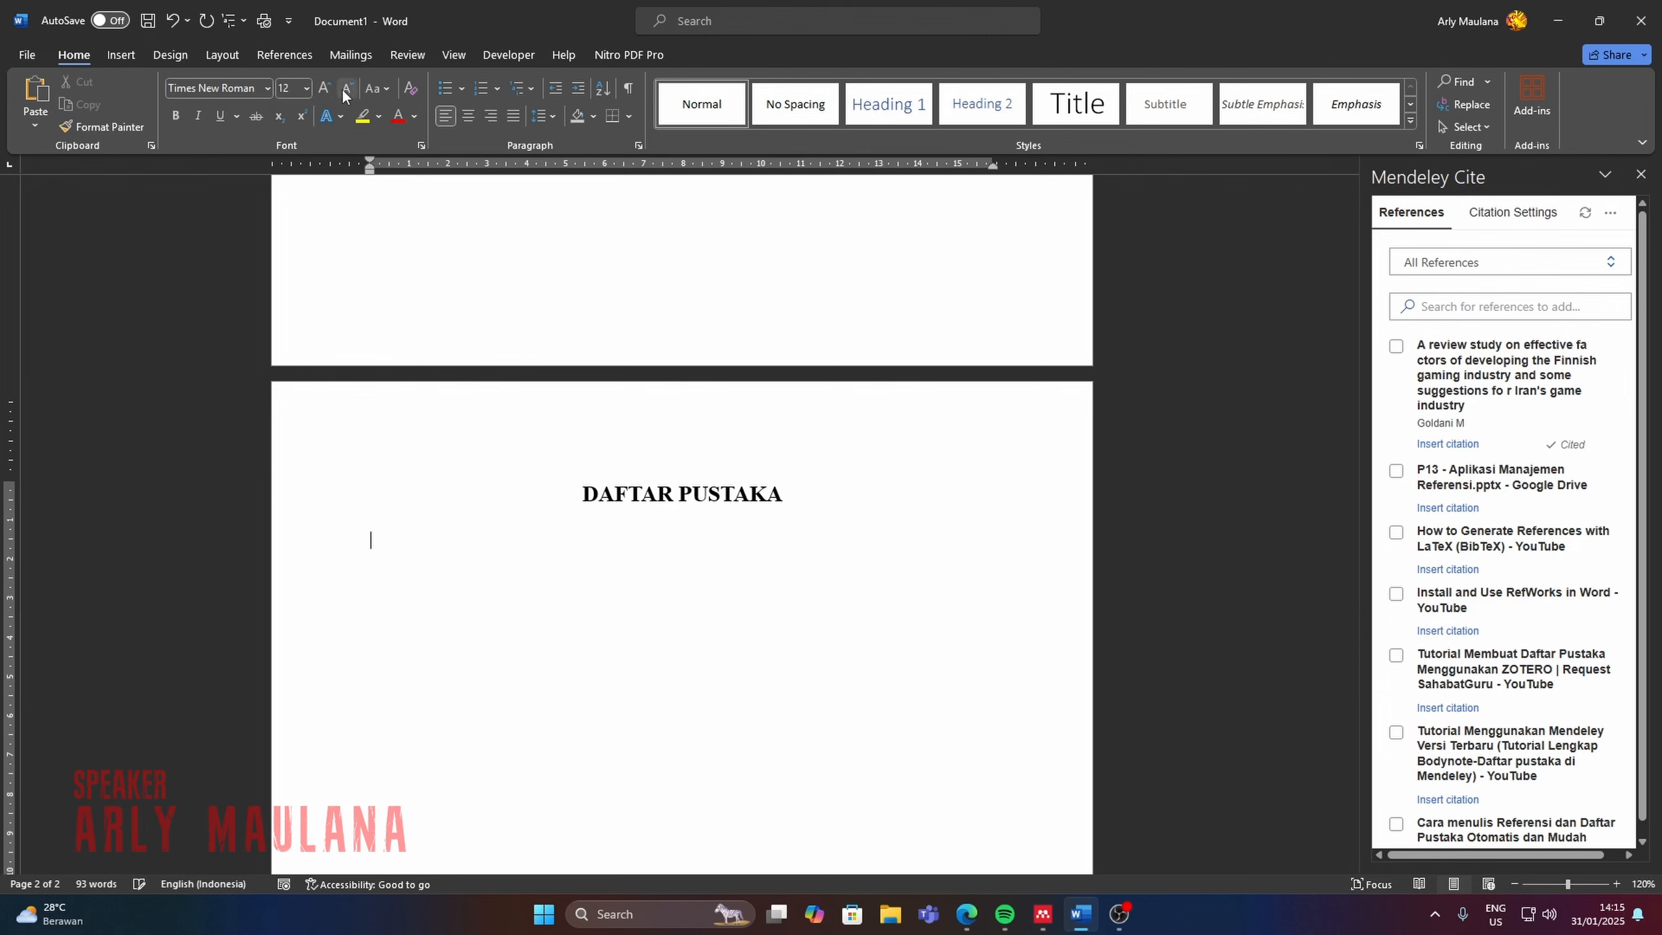
Insert the Mendeley bibliography at the cursor below the heading.
left_click(1610, 213)
left_click(1545, 364)
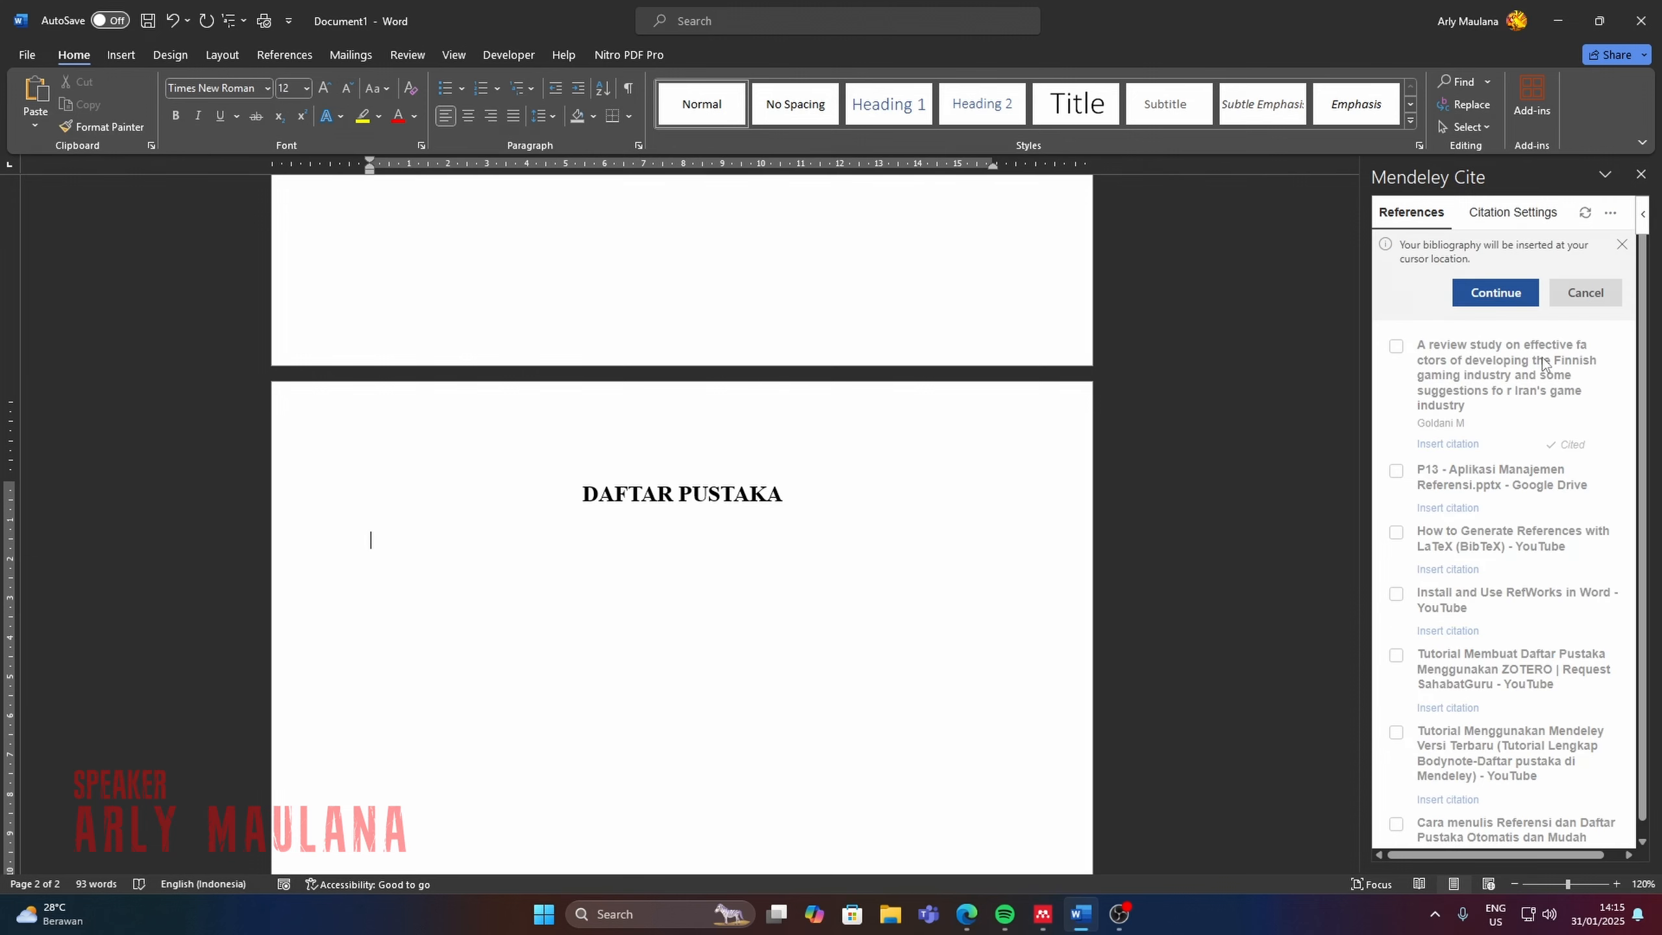
left_click(1490, 303)
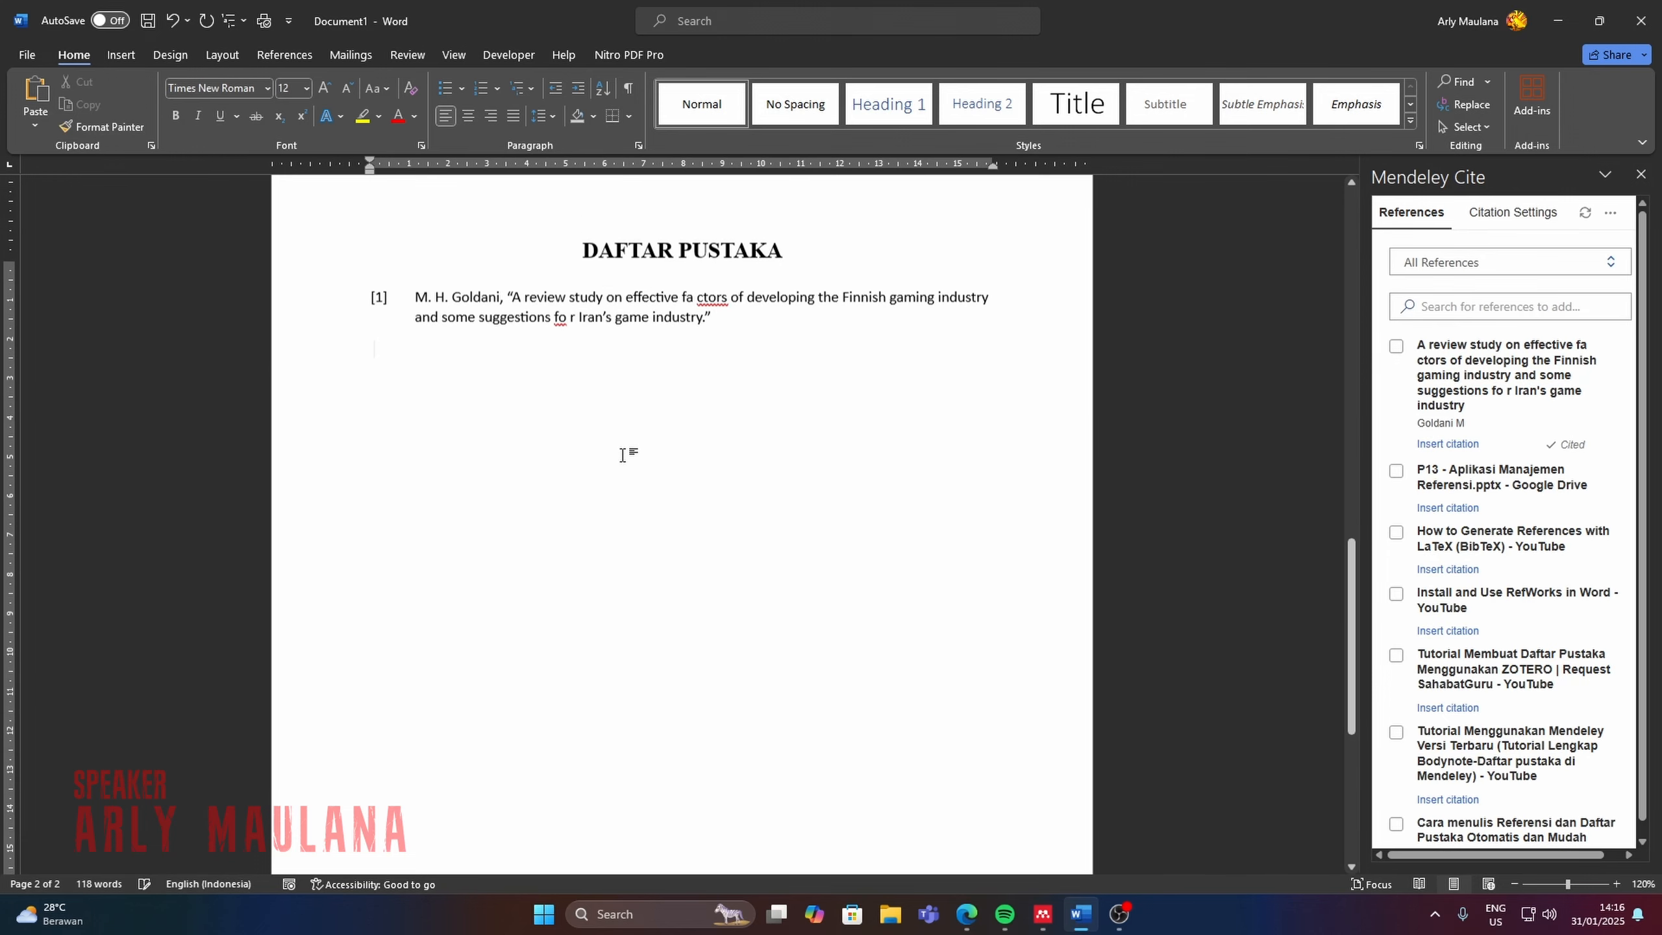
Remove the stray spaces inside the words "factors" and "for" in the bibliography entry's title.
scroll(631, 453, "up", 1)
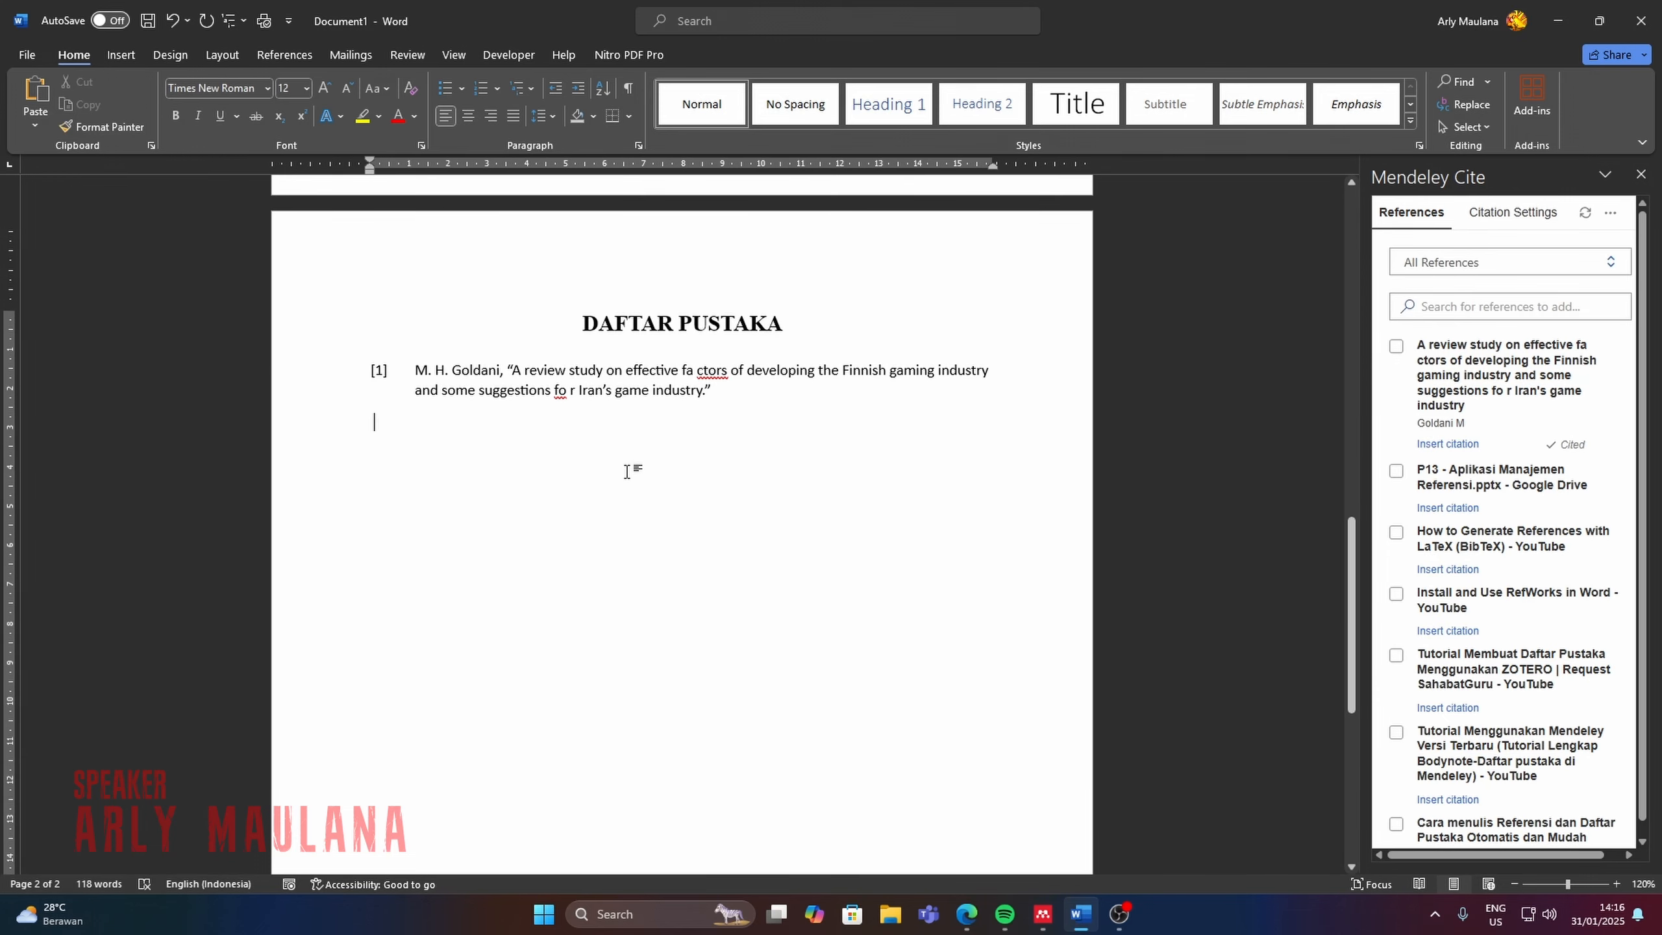
scroll(628, 468, "up", 1)
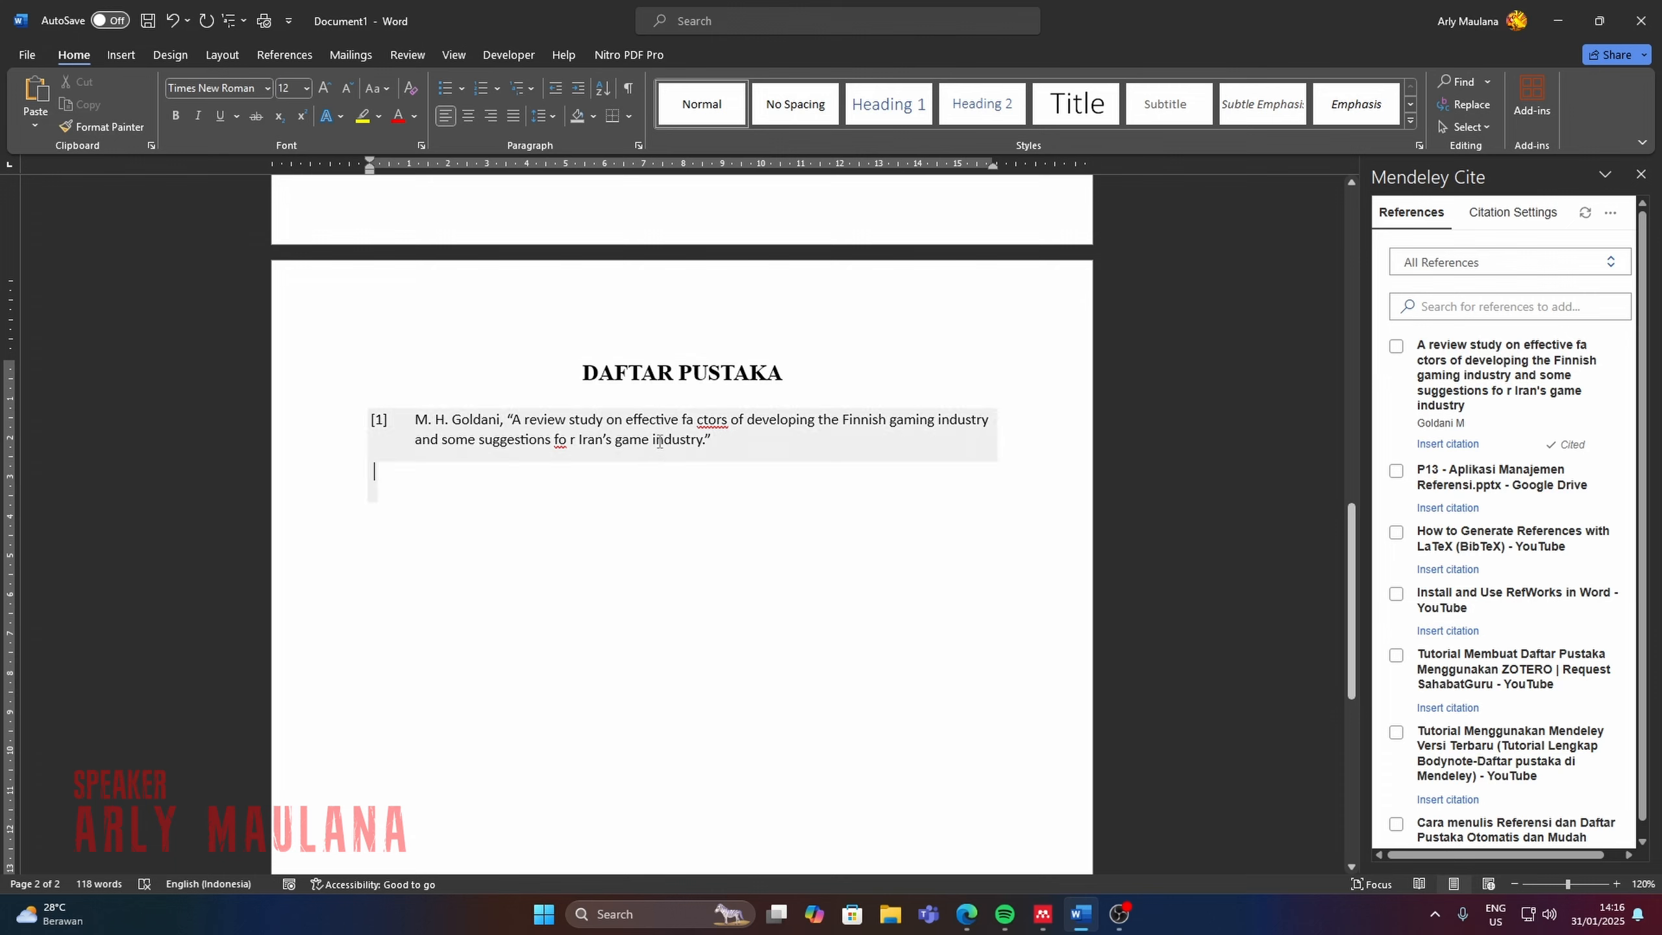
left_click(698, 424)
key("BackSpace")
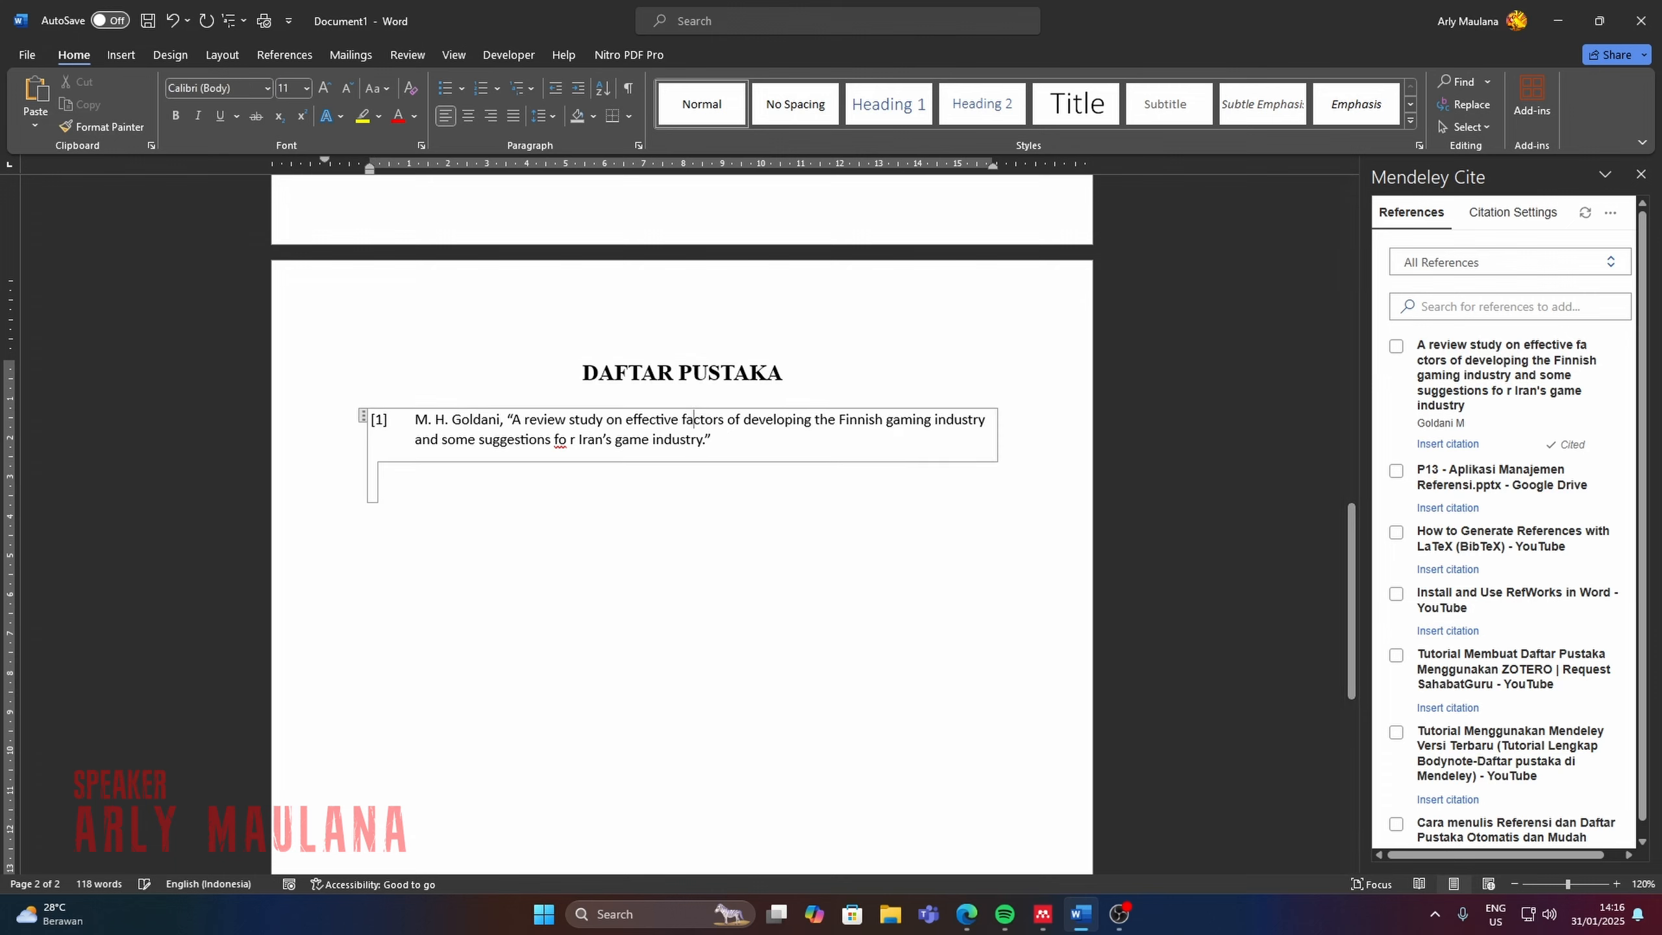
left_click(571, 440)
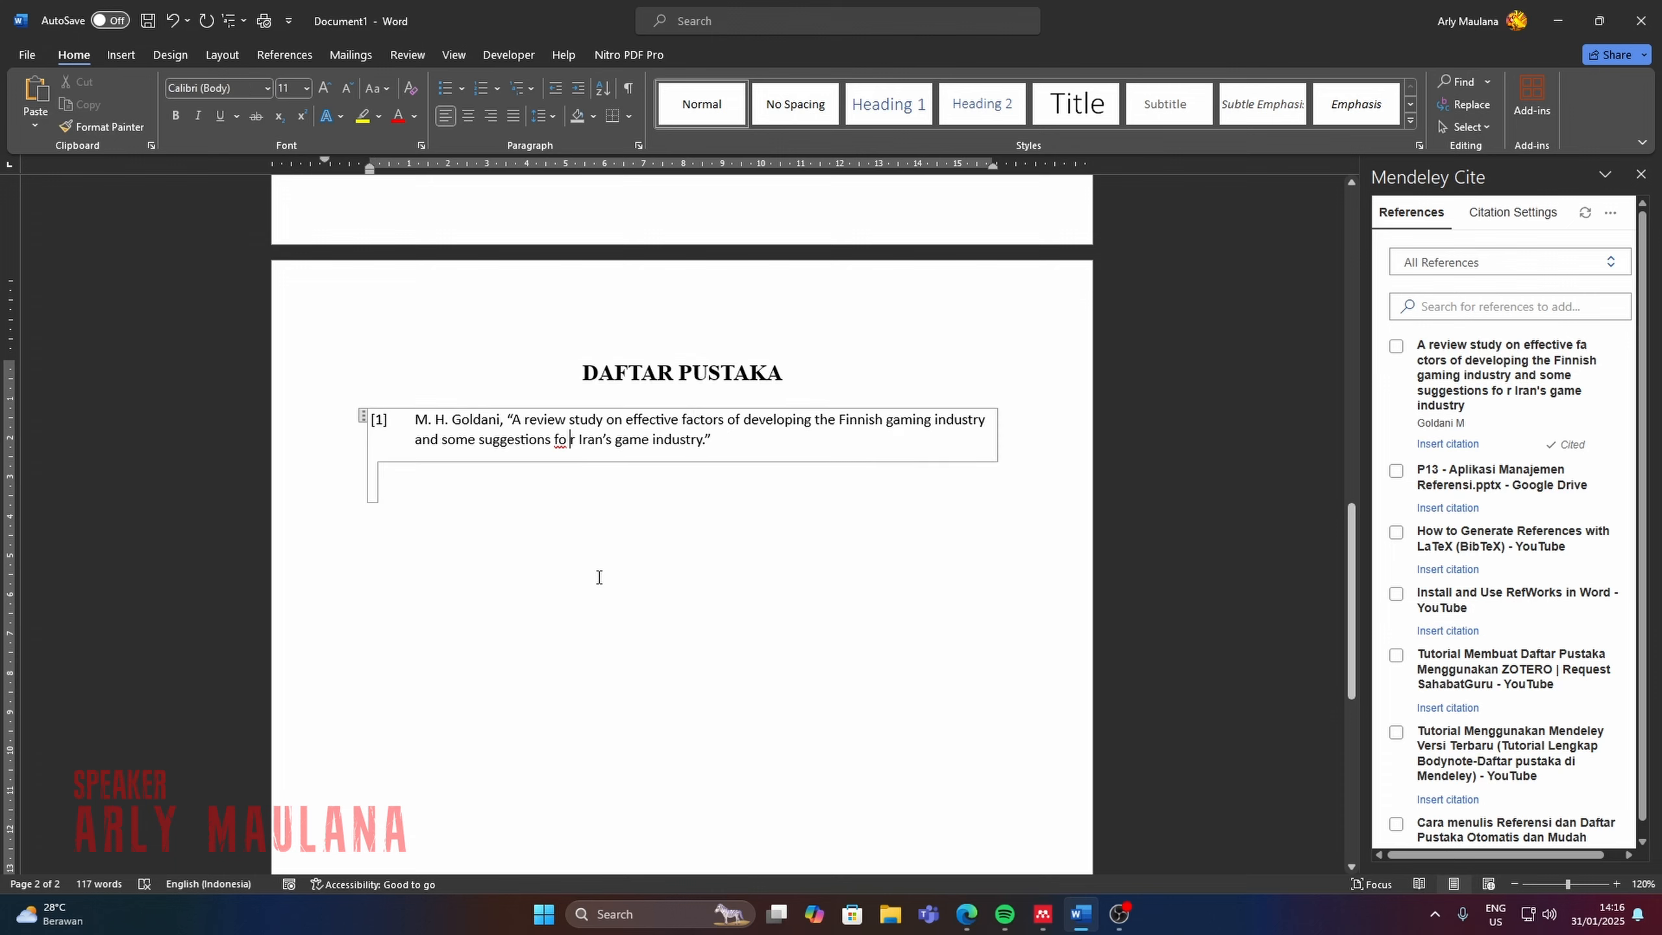
key("BackSpace")
left_click(574, 502)
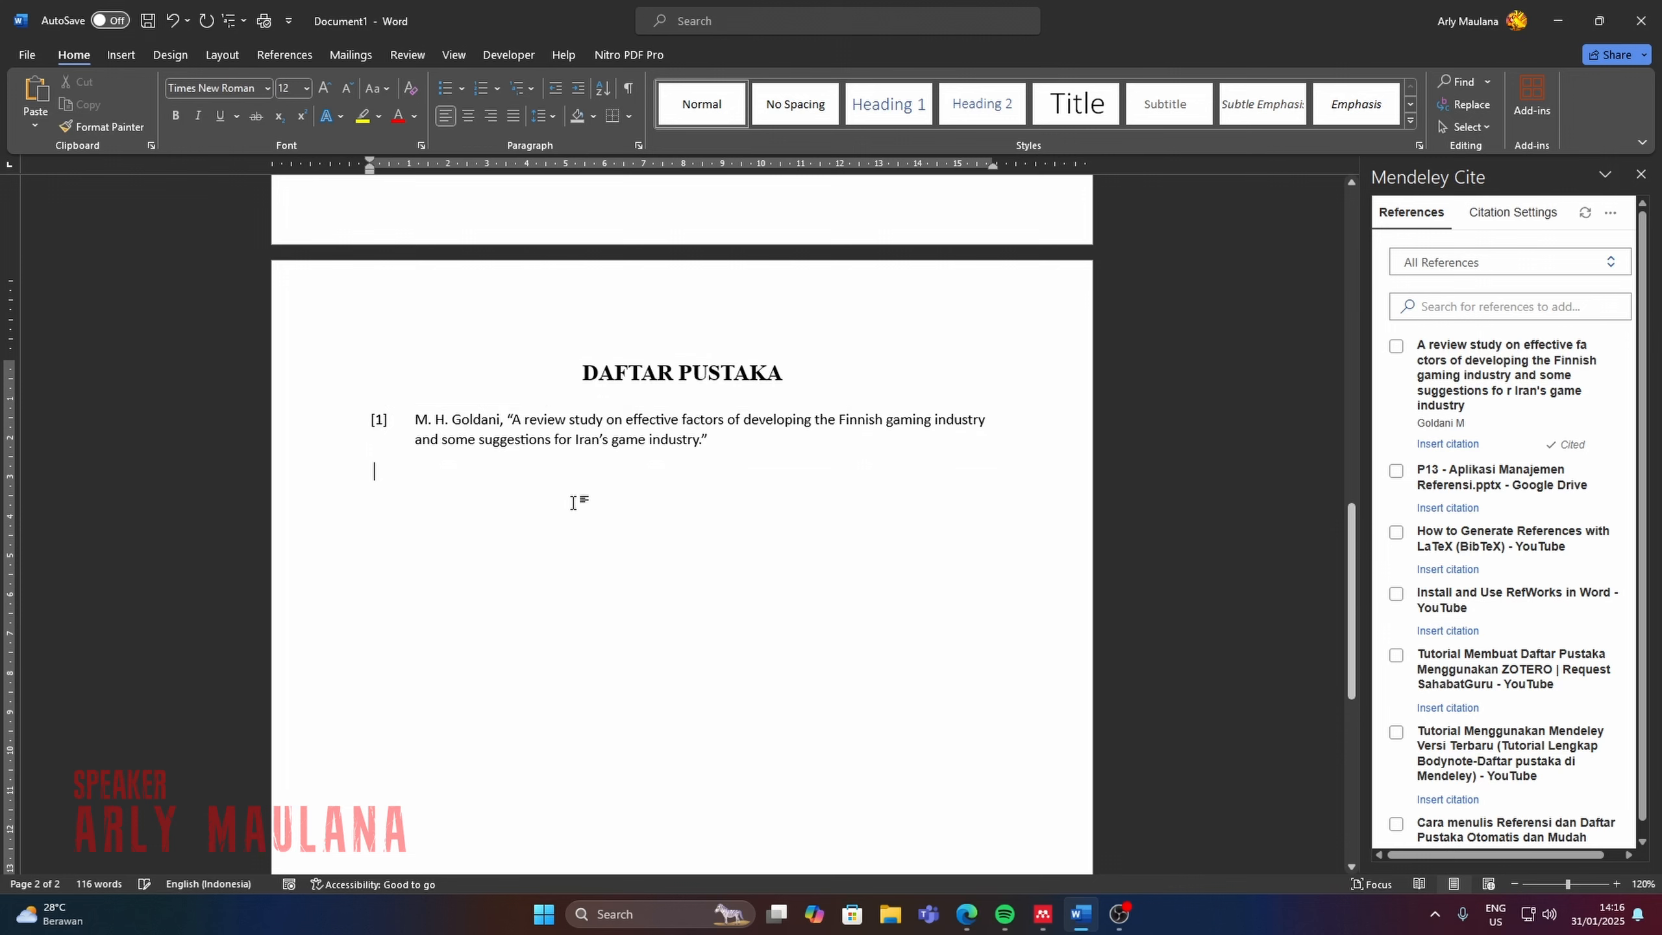
Add the comment "Salah penggunaan verb" to the words "way people played" in the first page's paragraph.
scroll(603, 564, "up", 1)
left_click_drag(1351, 590, 1334, 218)
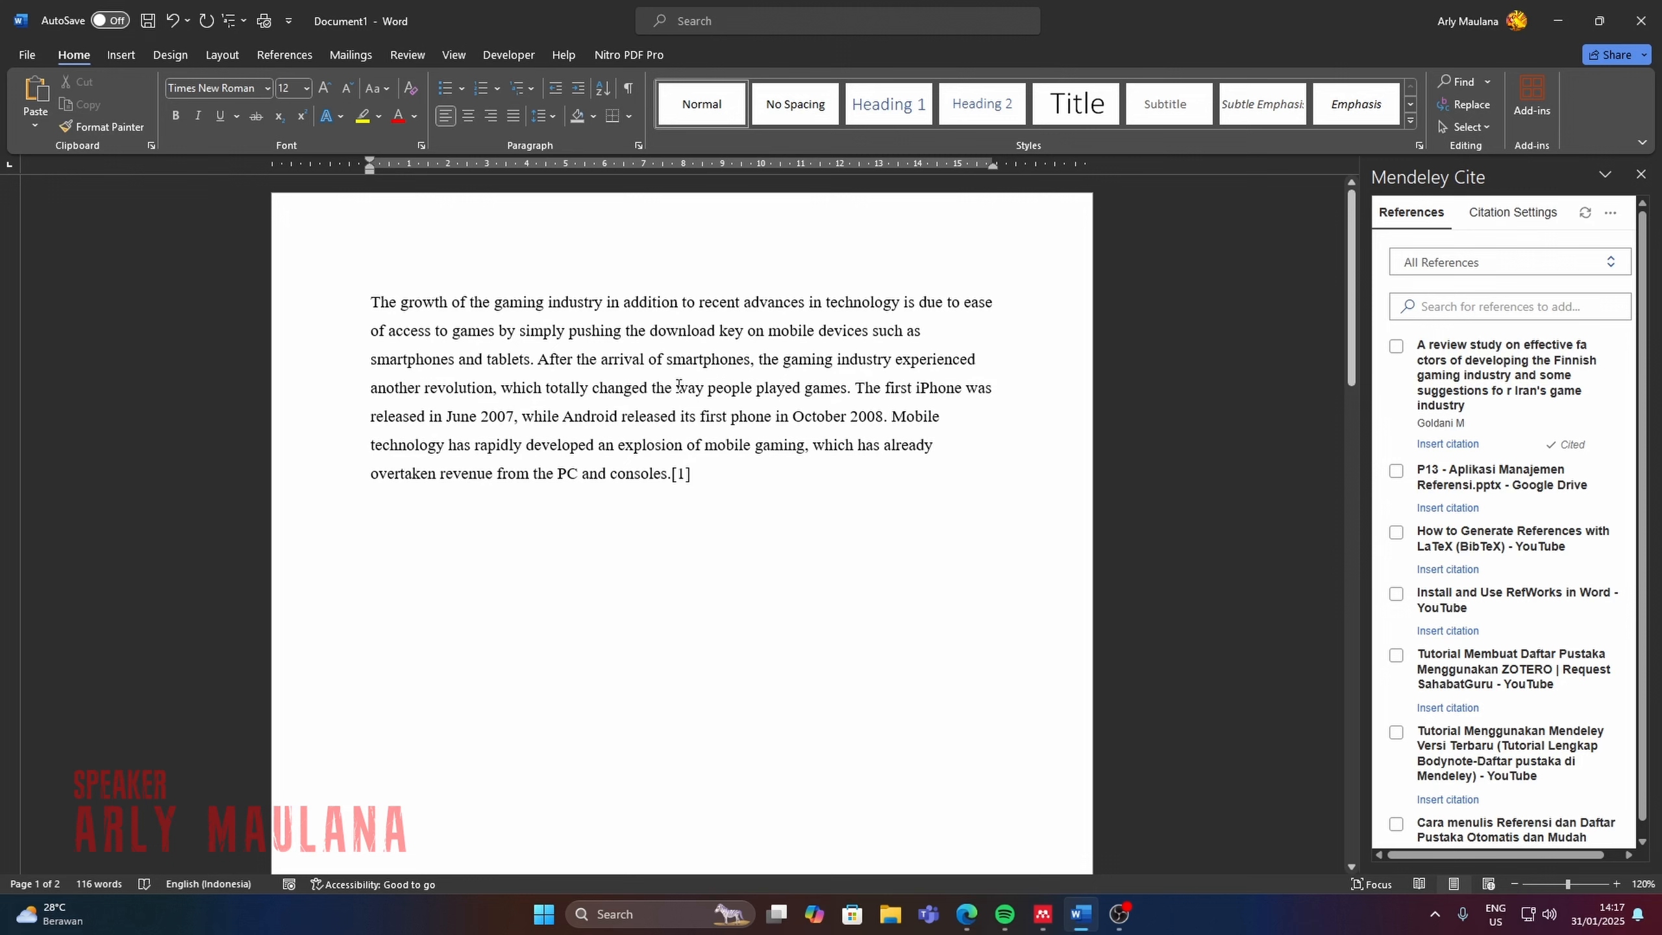
left_click_drag(678, 385, 797, 387)
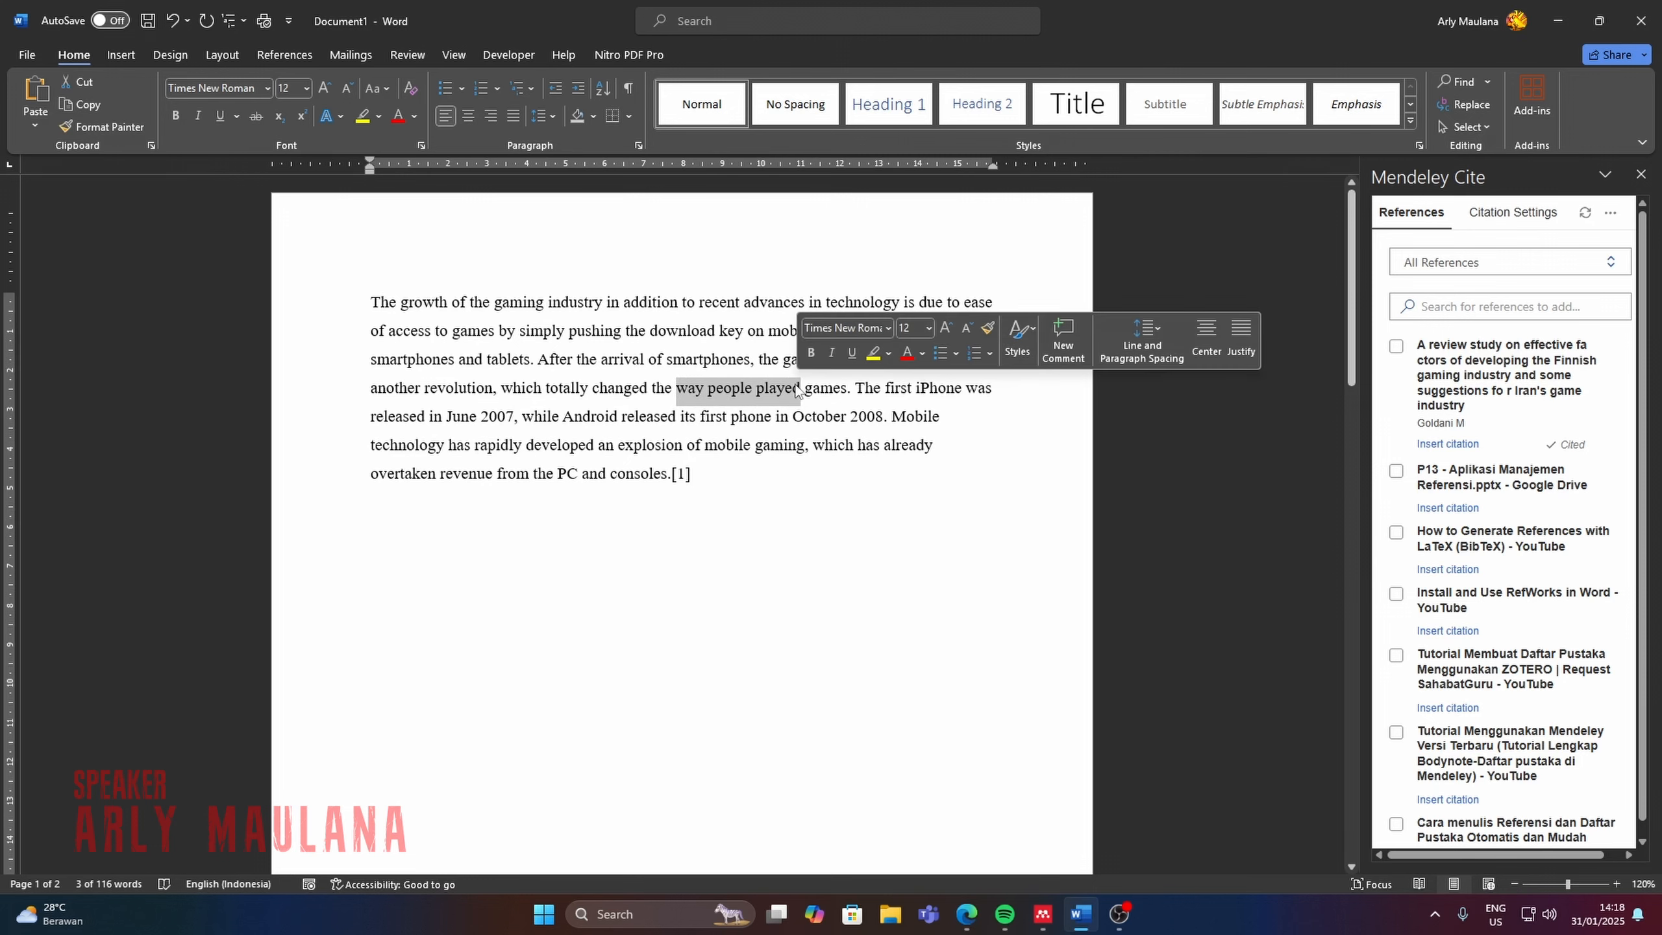
left_click(416, 50)
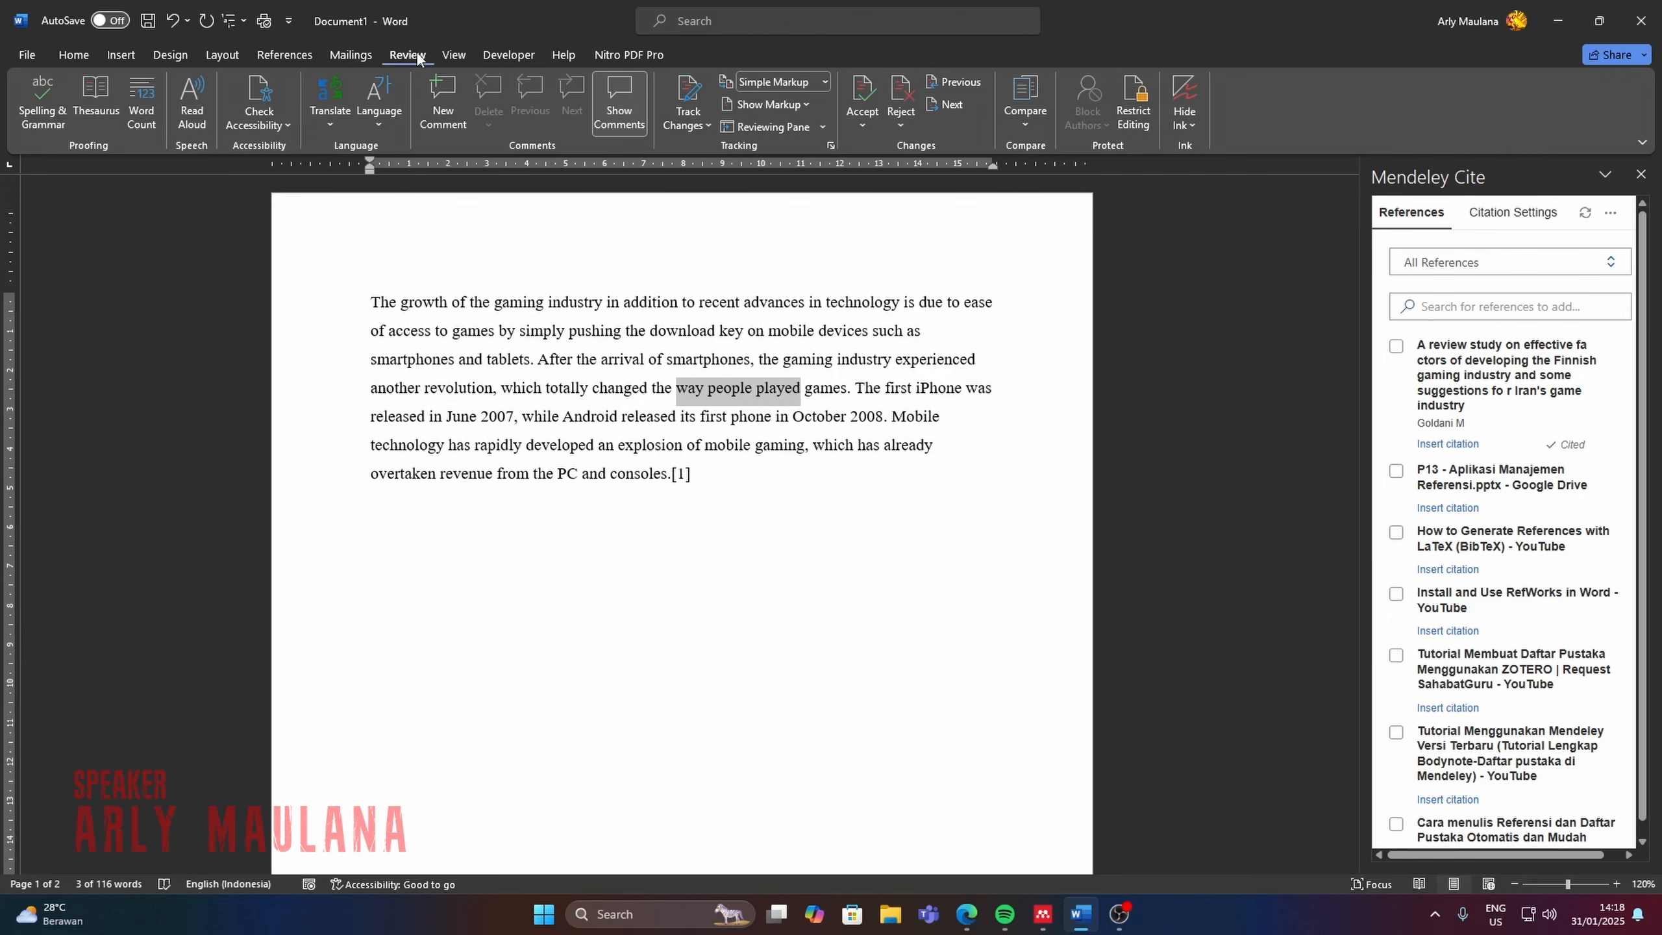
left_click(442, 102)
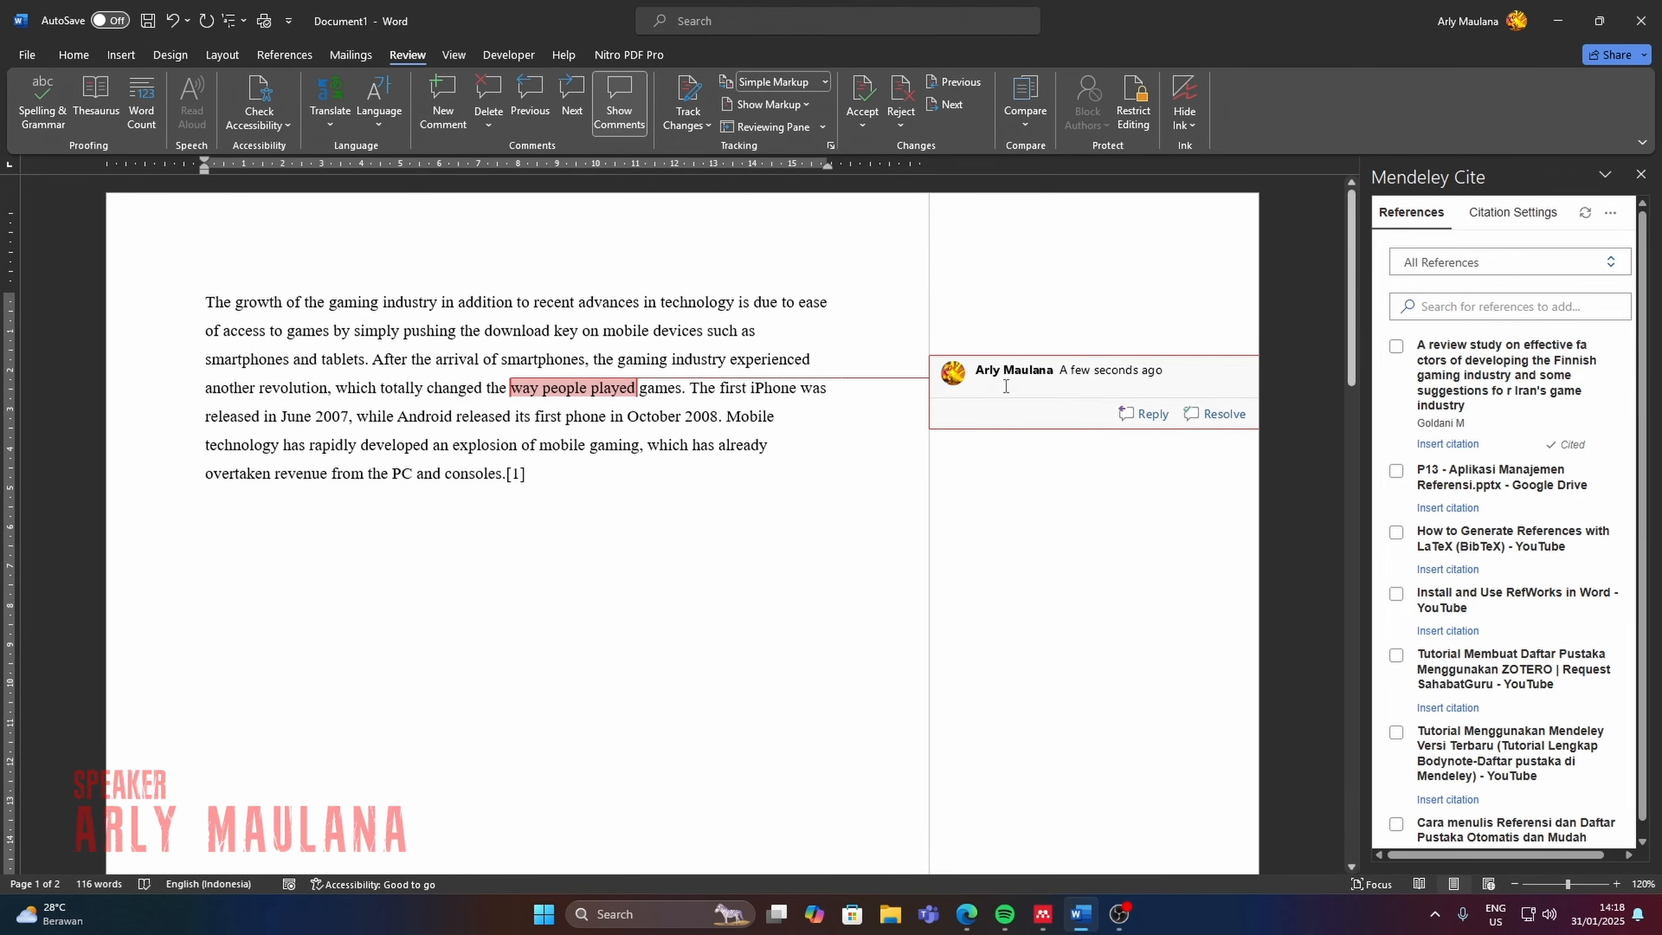
type("Salah p")
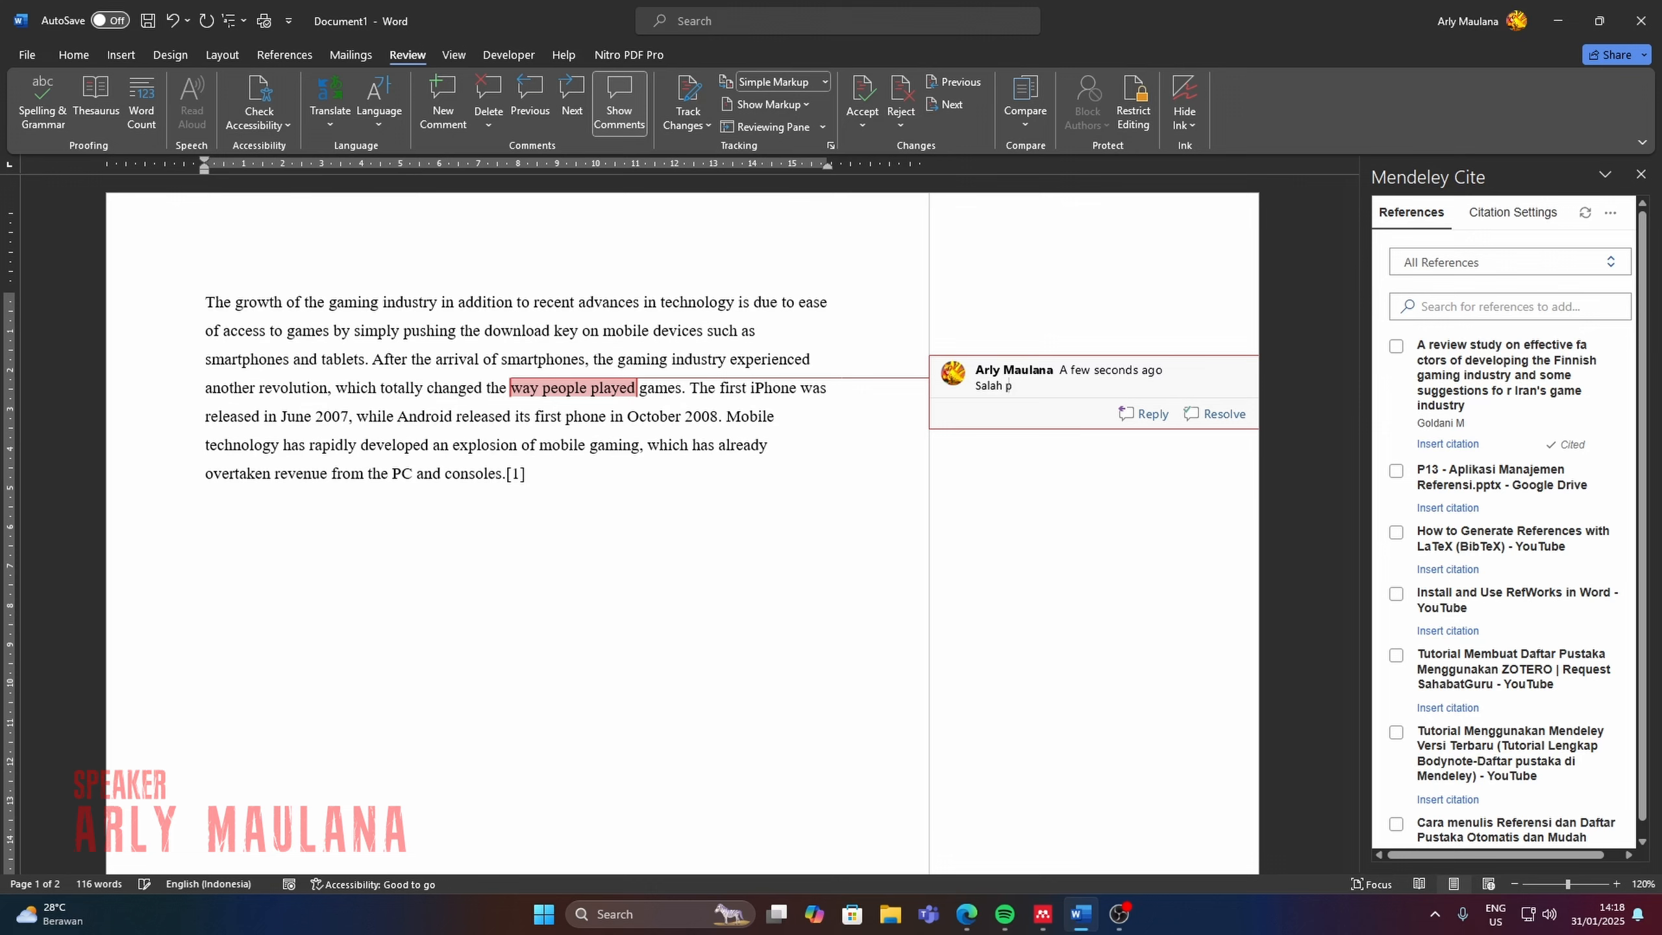
type("enggunaan verb")
left_click(648, 492)
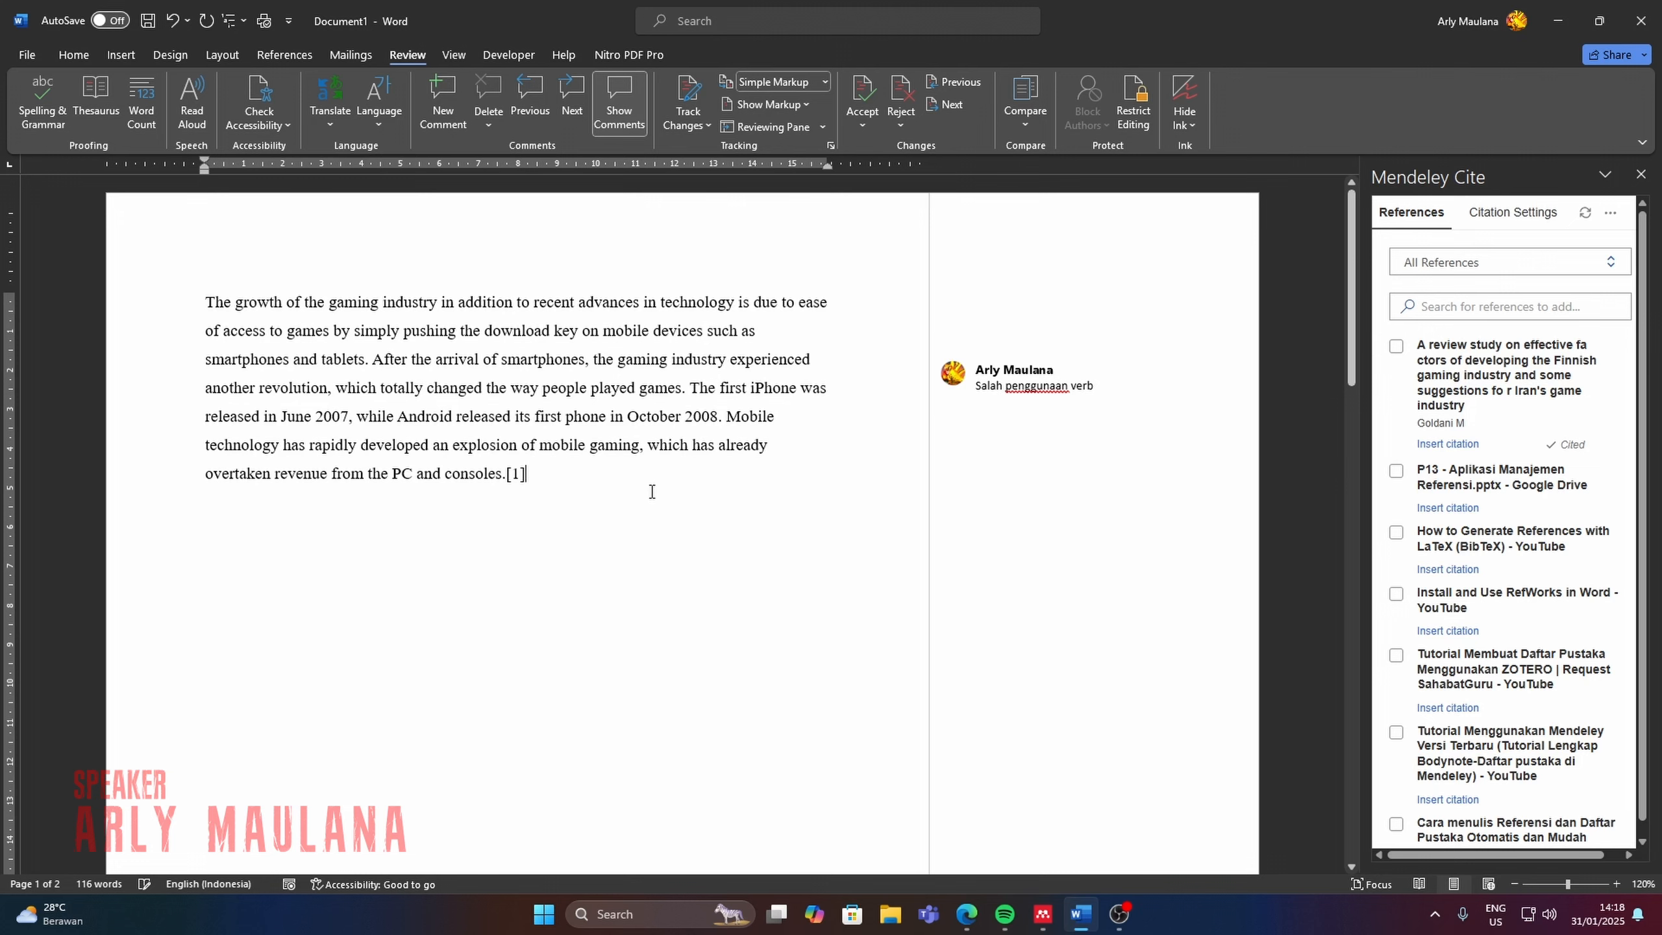
Place the cursor in the word "played" and turn on Track Changes.
left_click(597, 386)
left_click(688, 120)
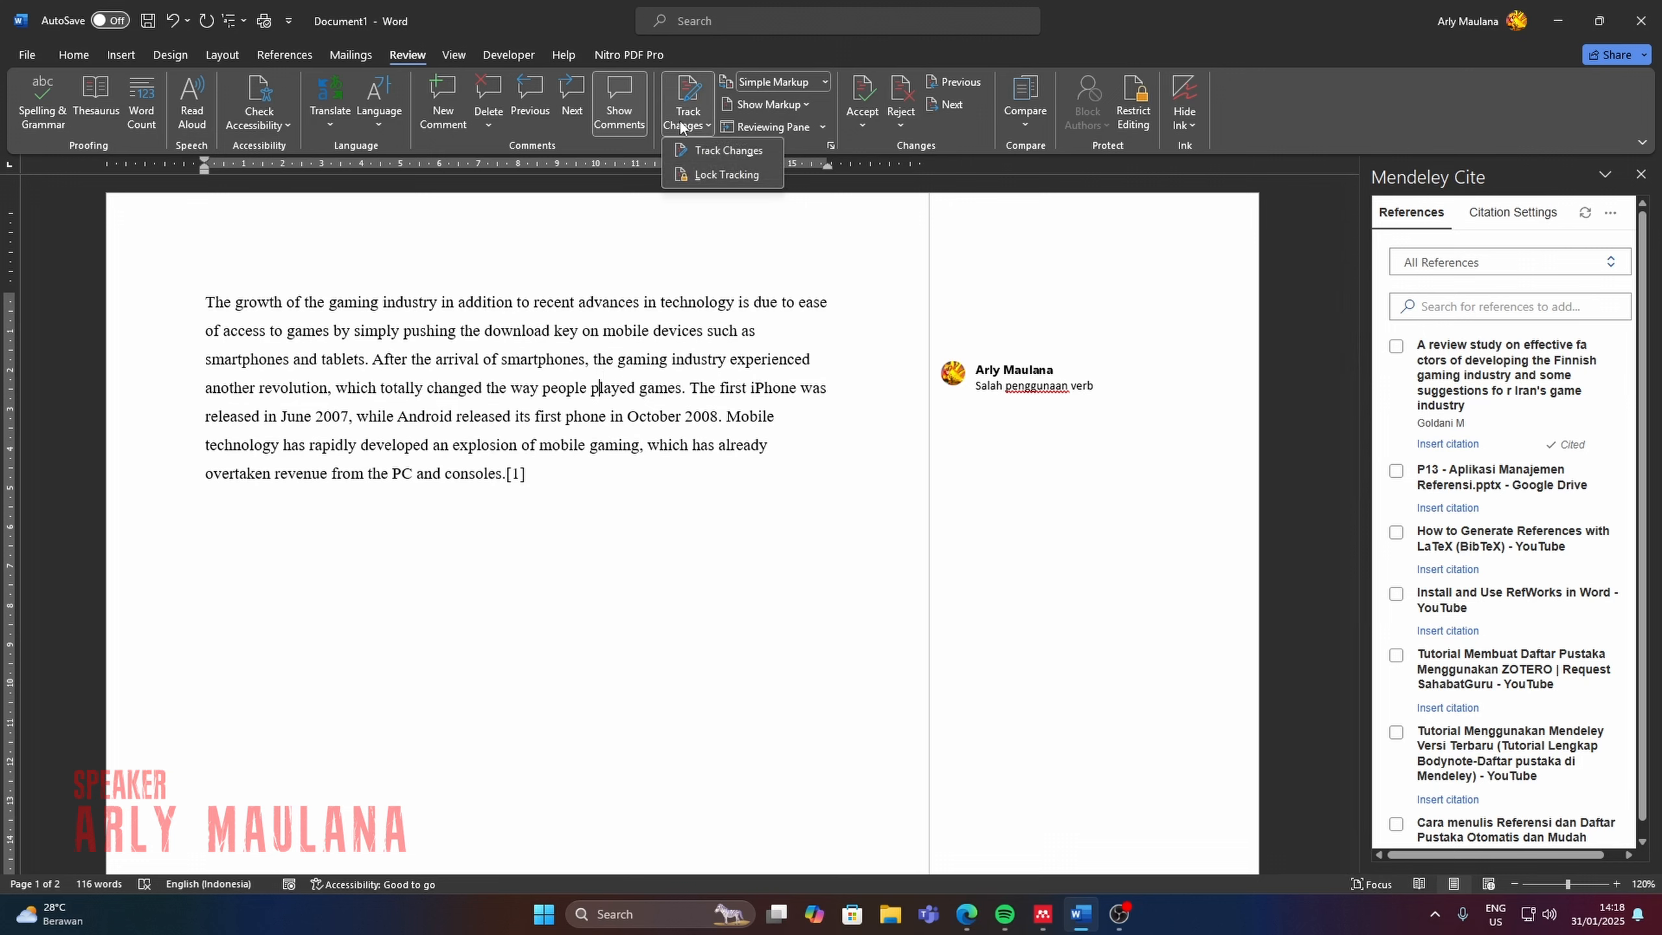
left_click(726, 150)
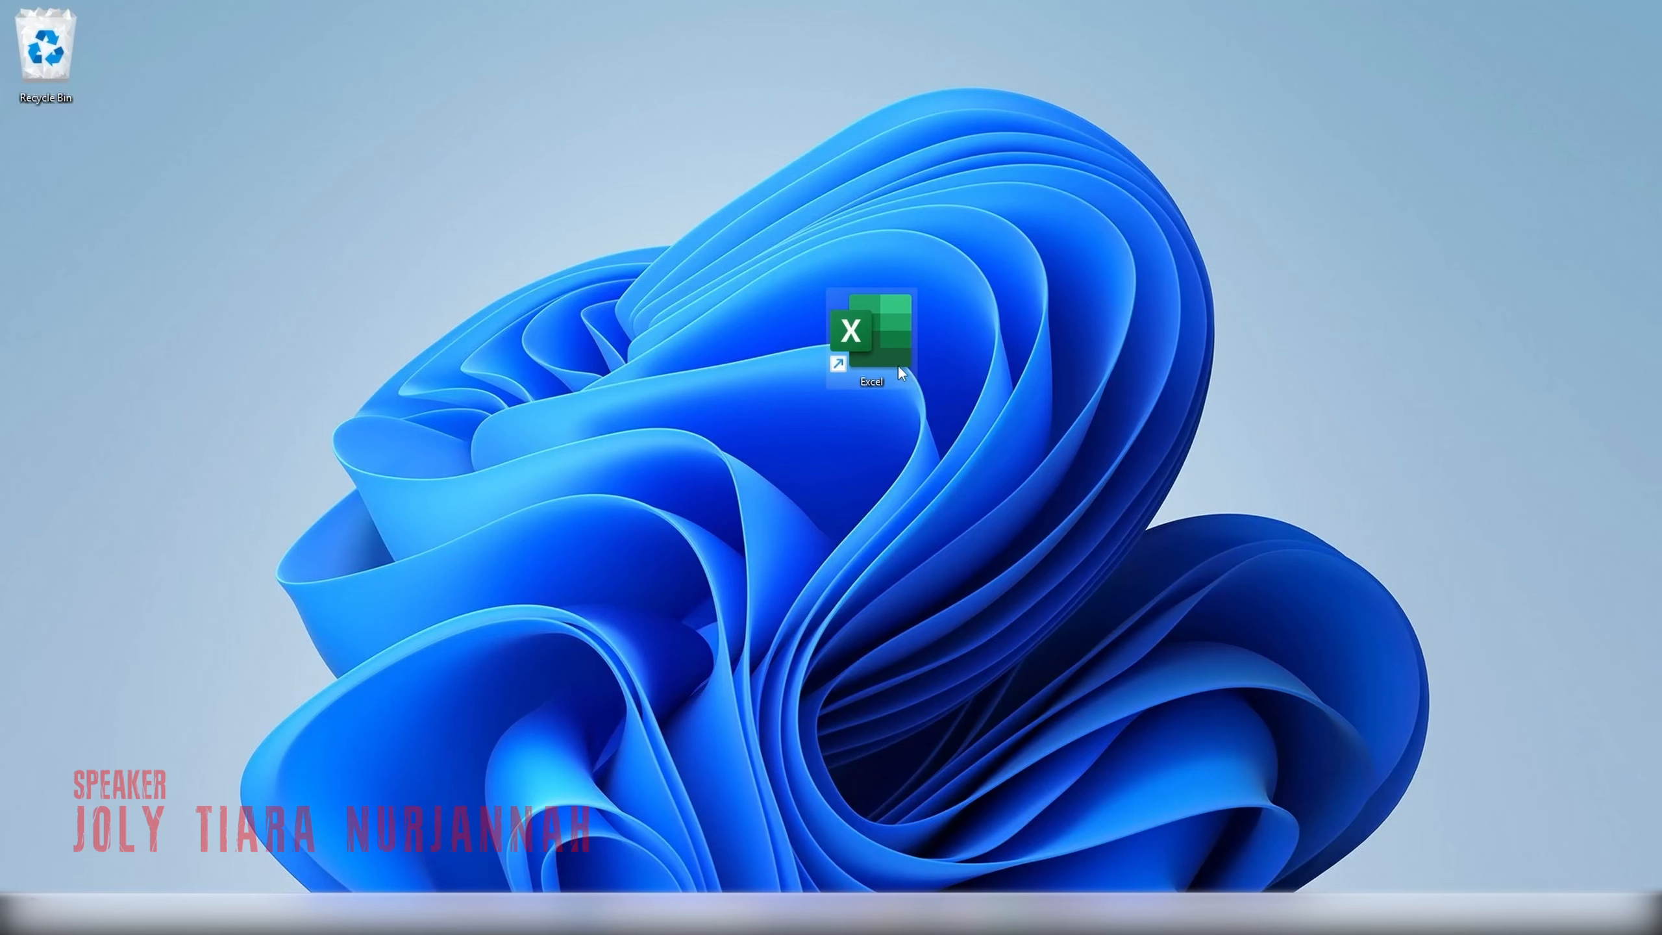
Open Excel from the desktop and create a blank workbook.
double_click(875, 354)
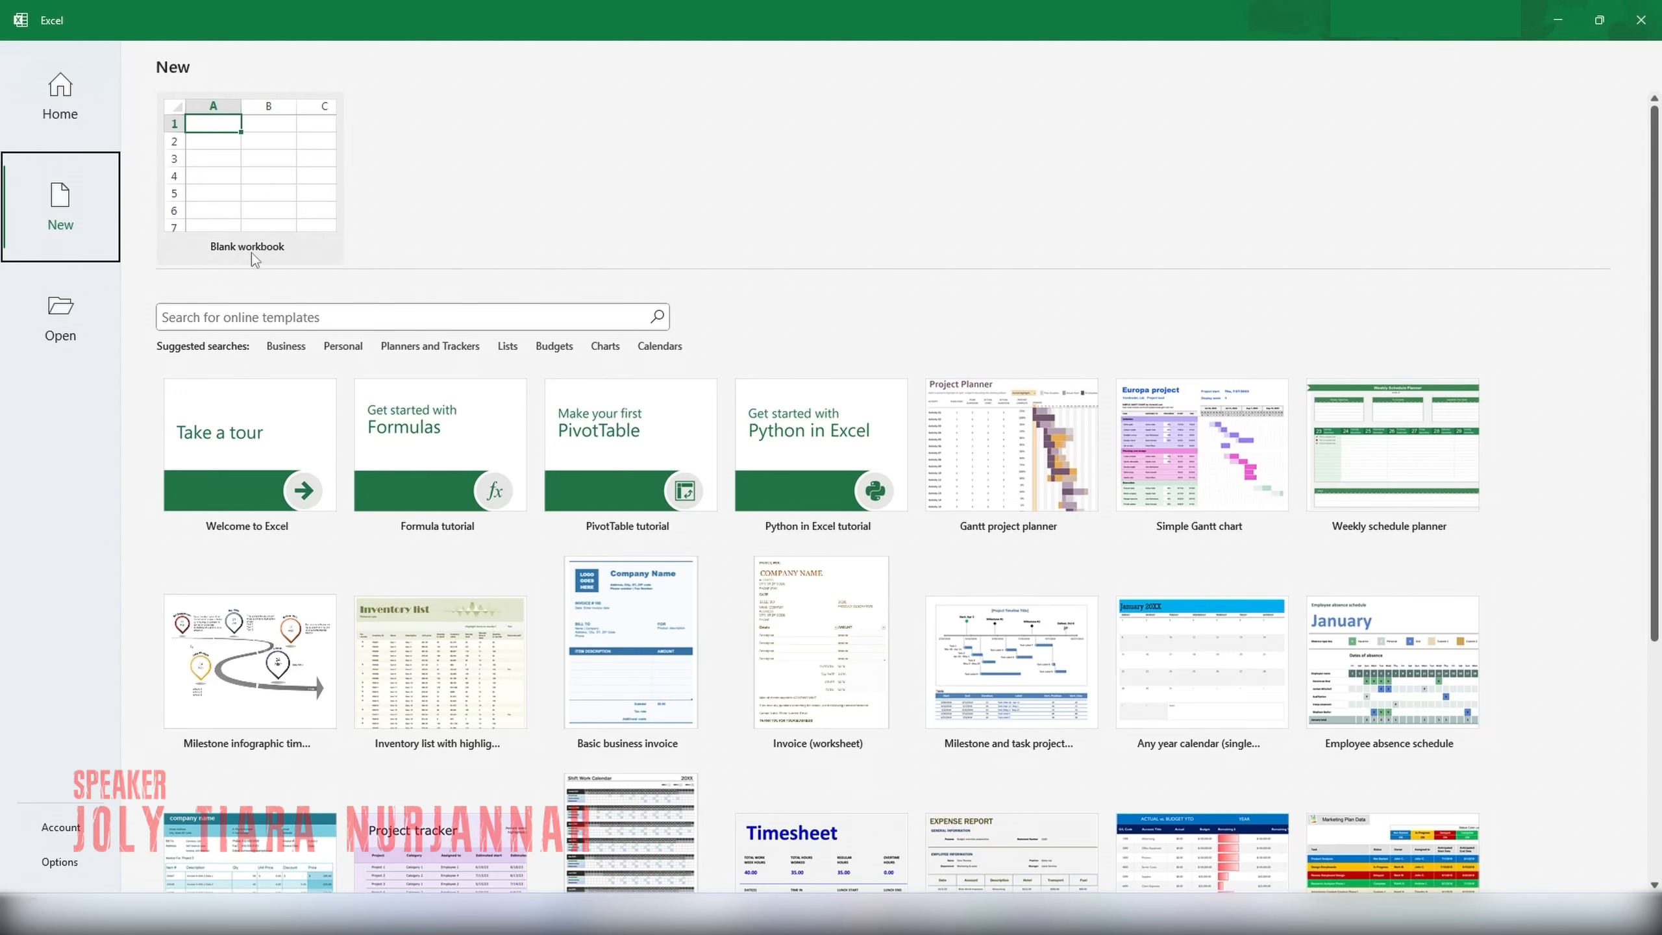
left_click(262, 210)
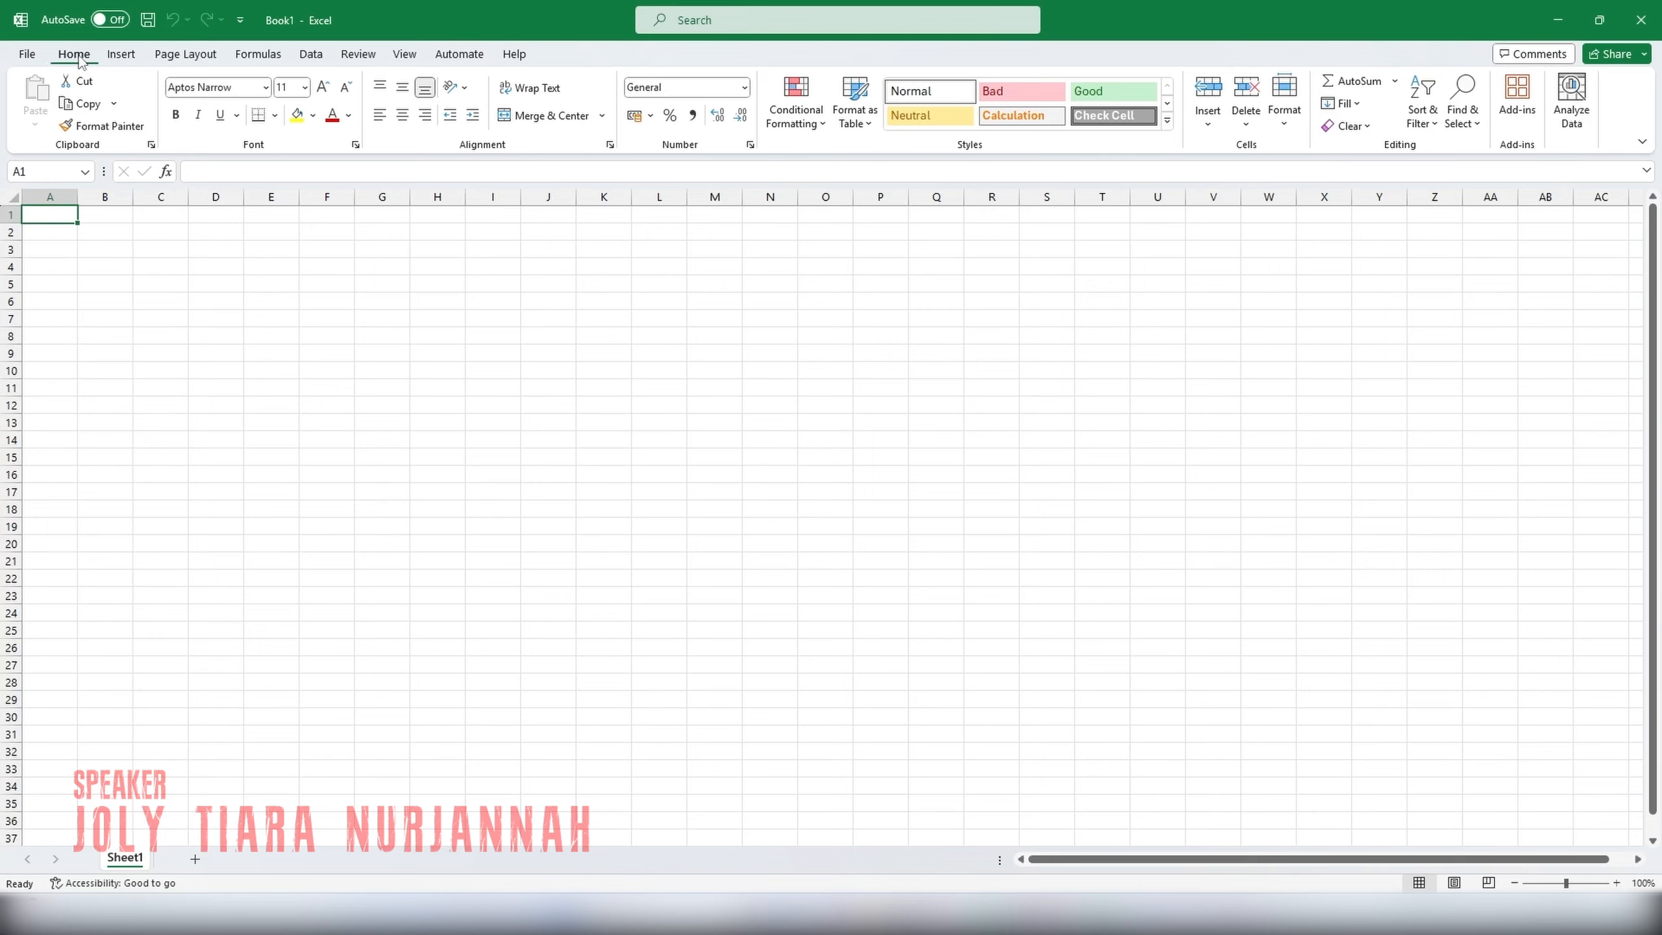
left_click(133, 59)
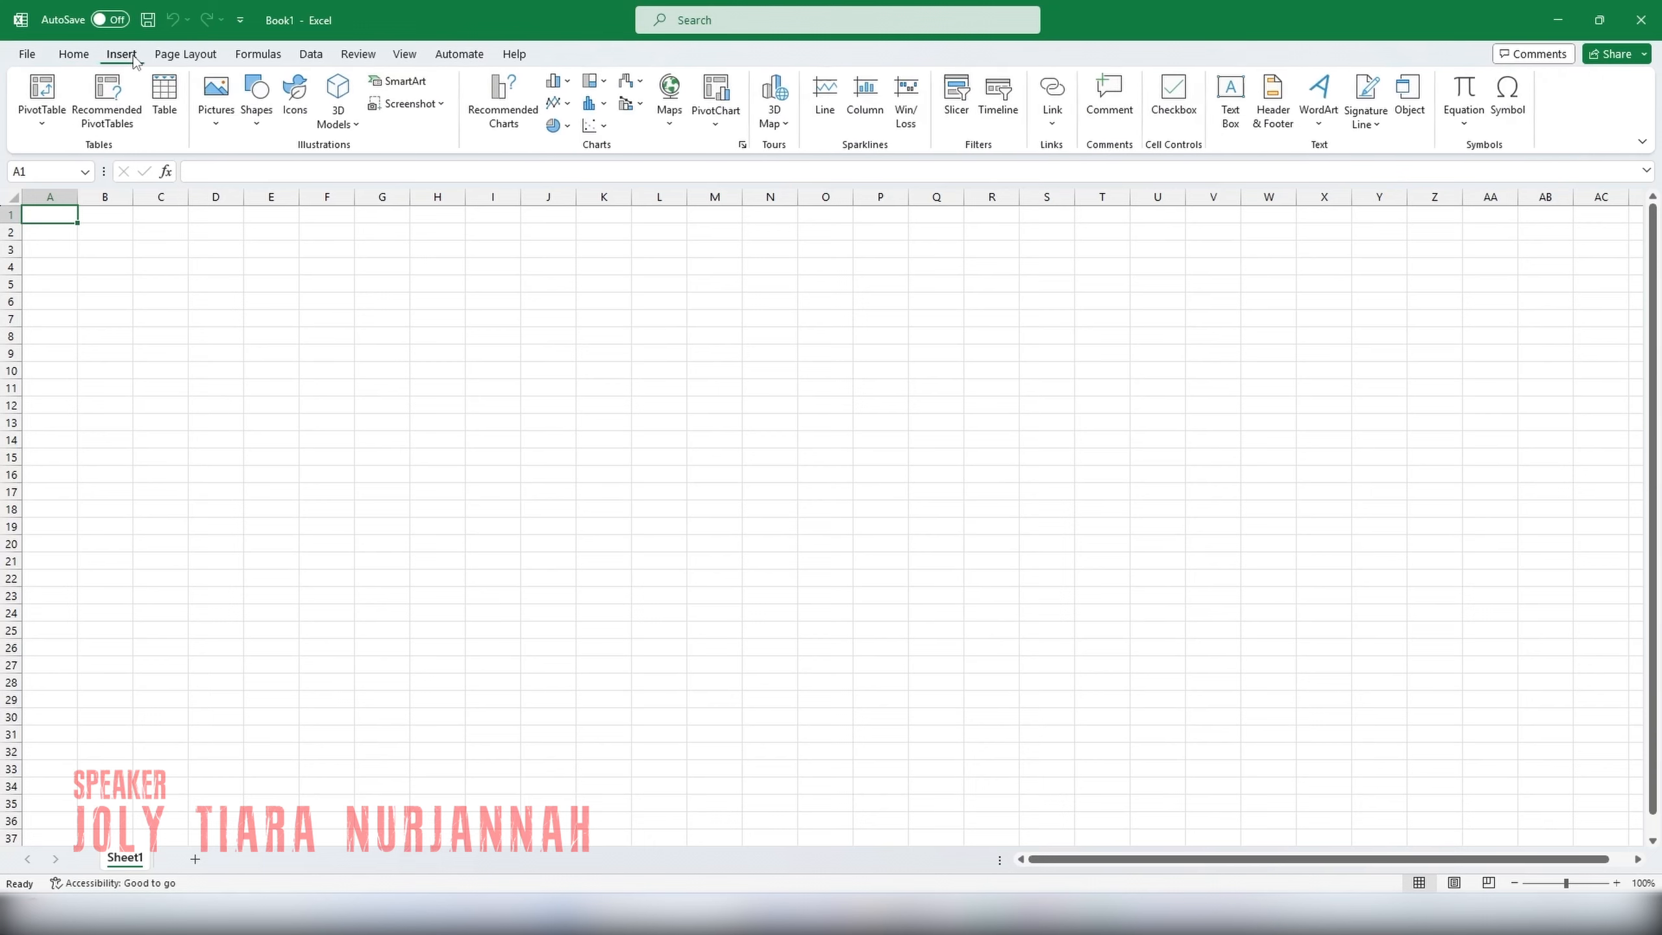
left_click(198, 62)
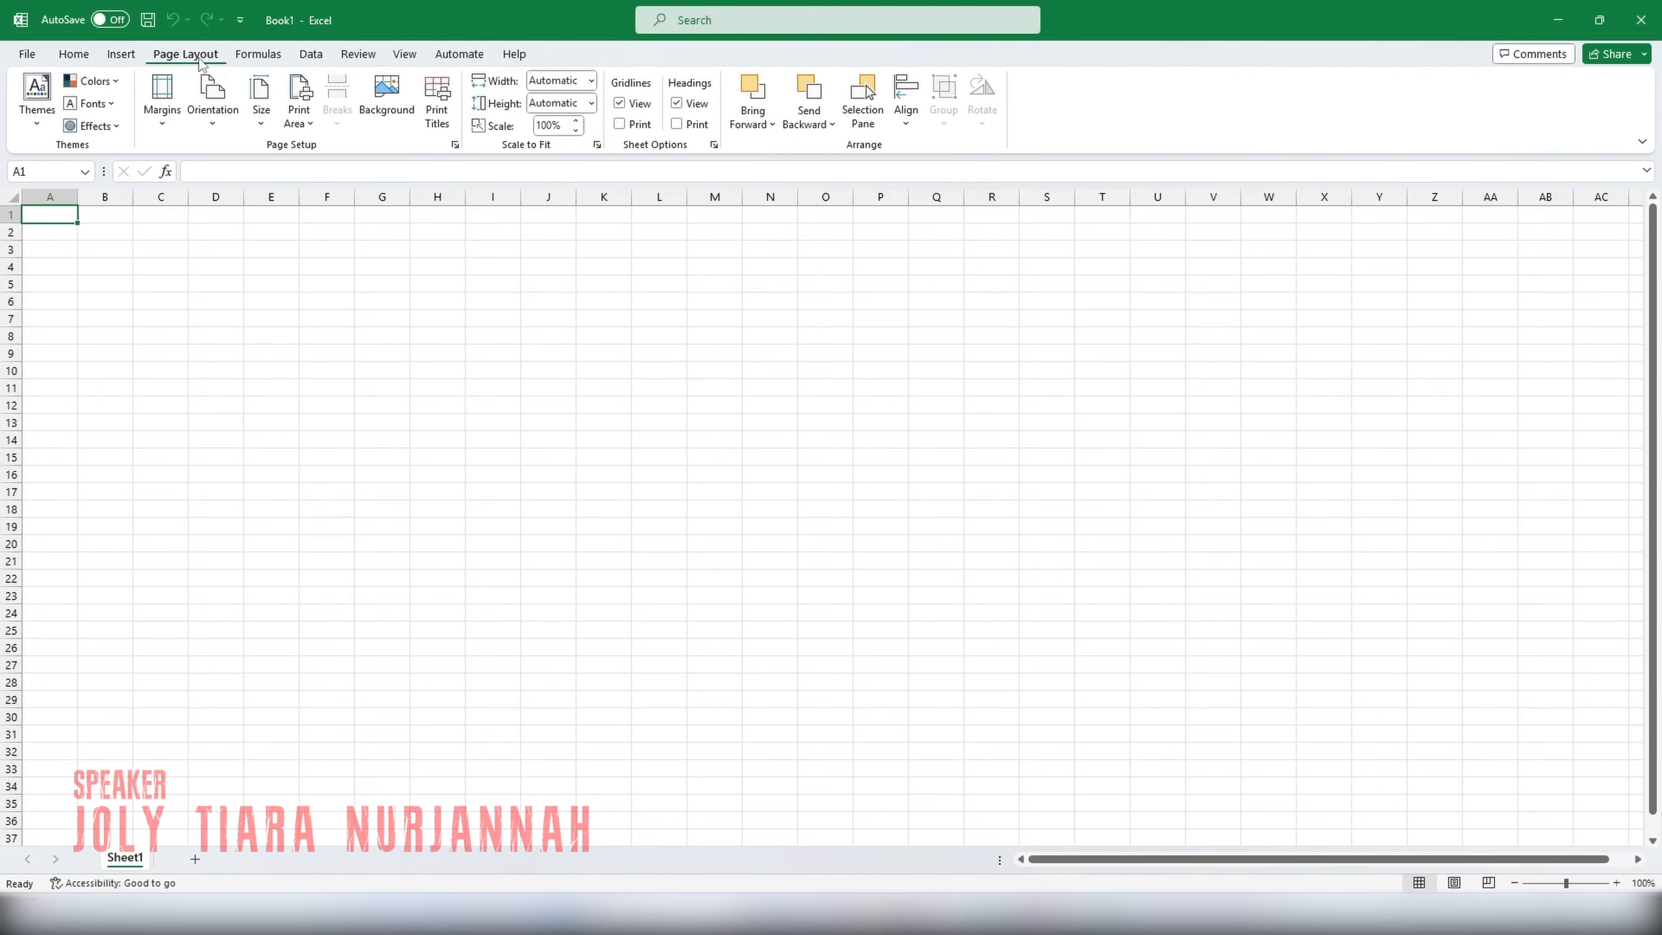
left_click(258, 64)
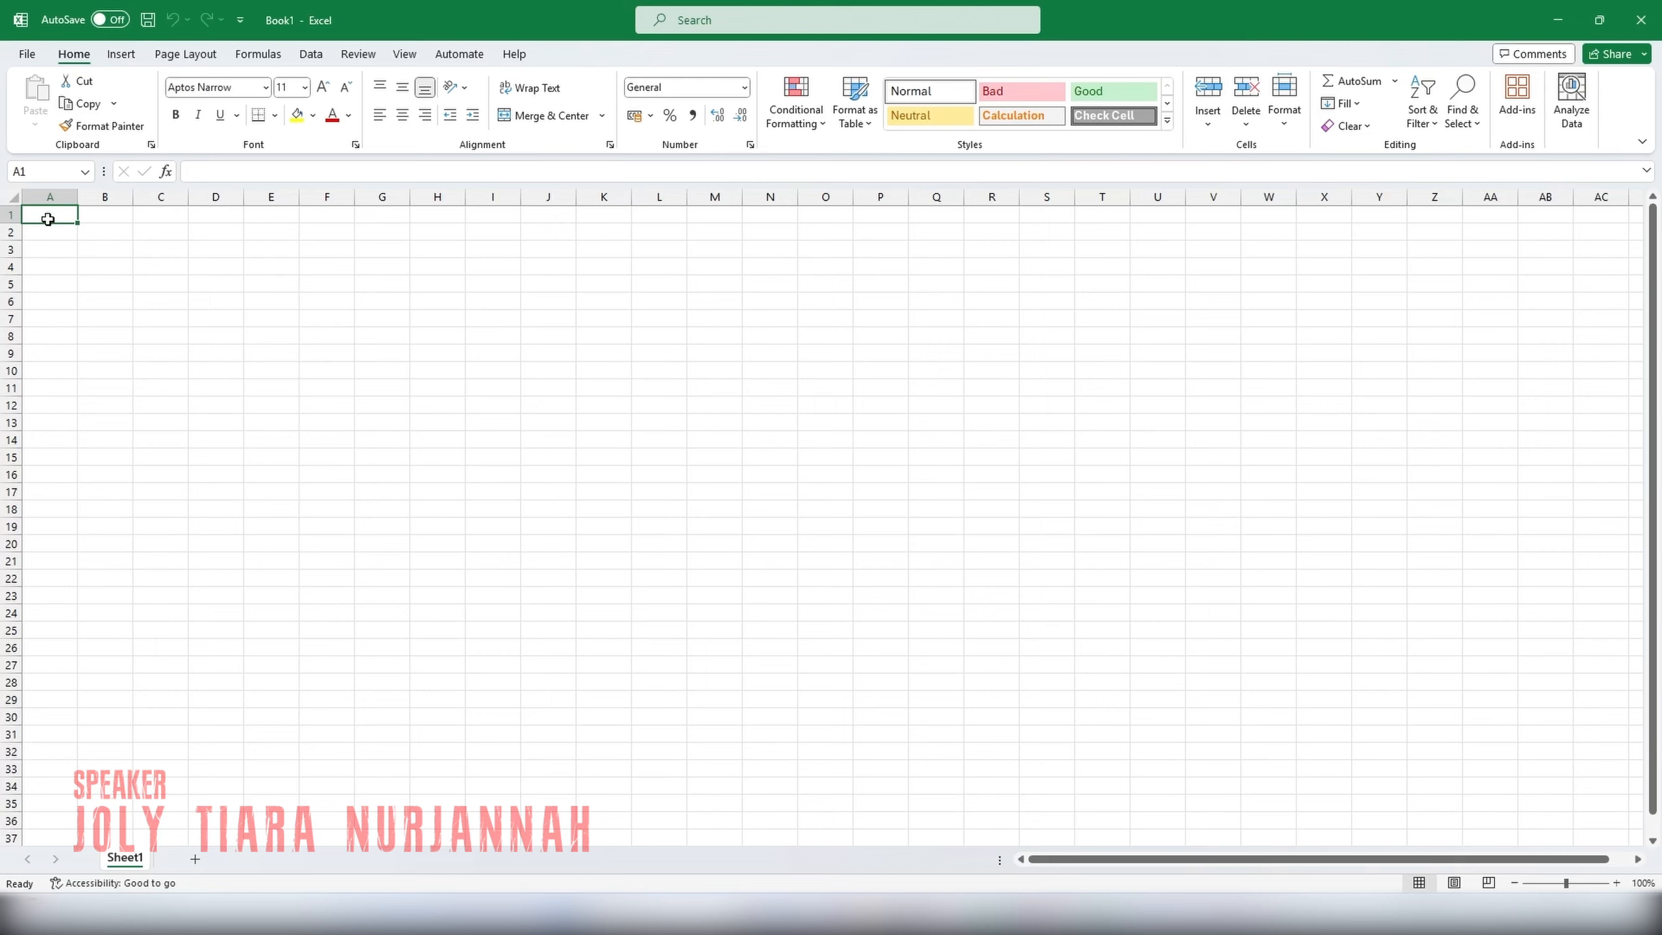
left_click(117, 217)
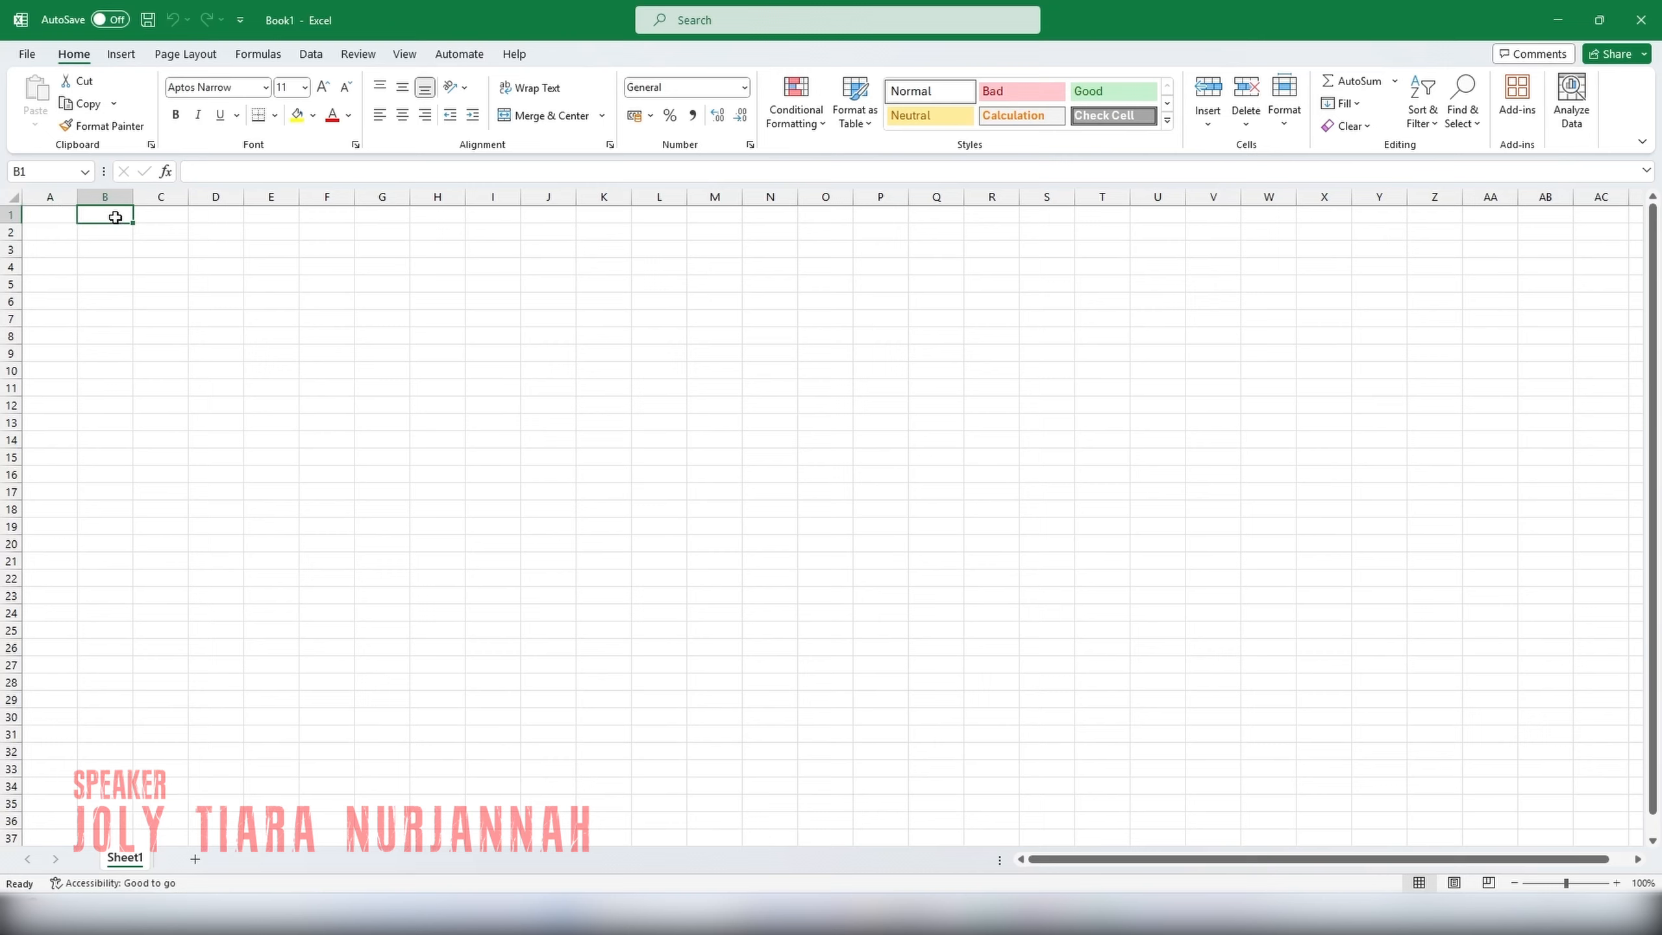
Enter the heading "Date" in cell A1 of the blank sheet.
left_click(150, 217)
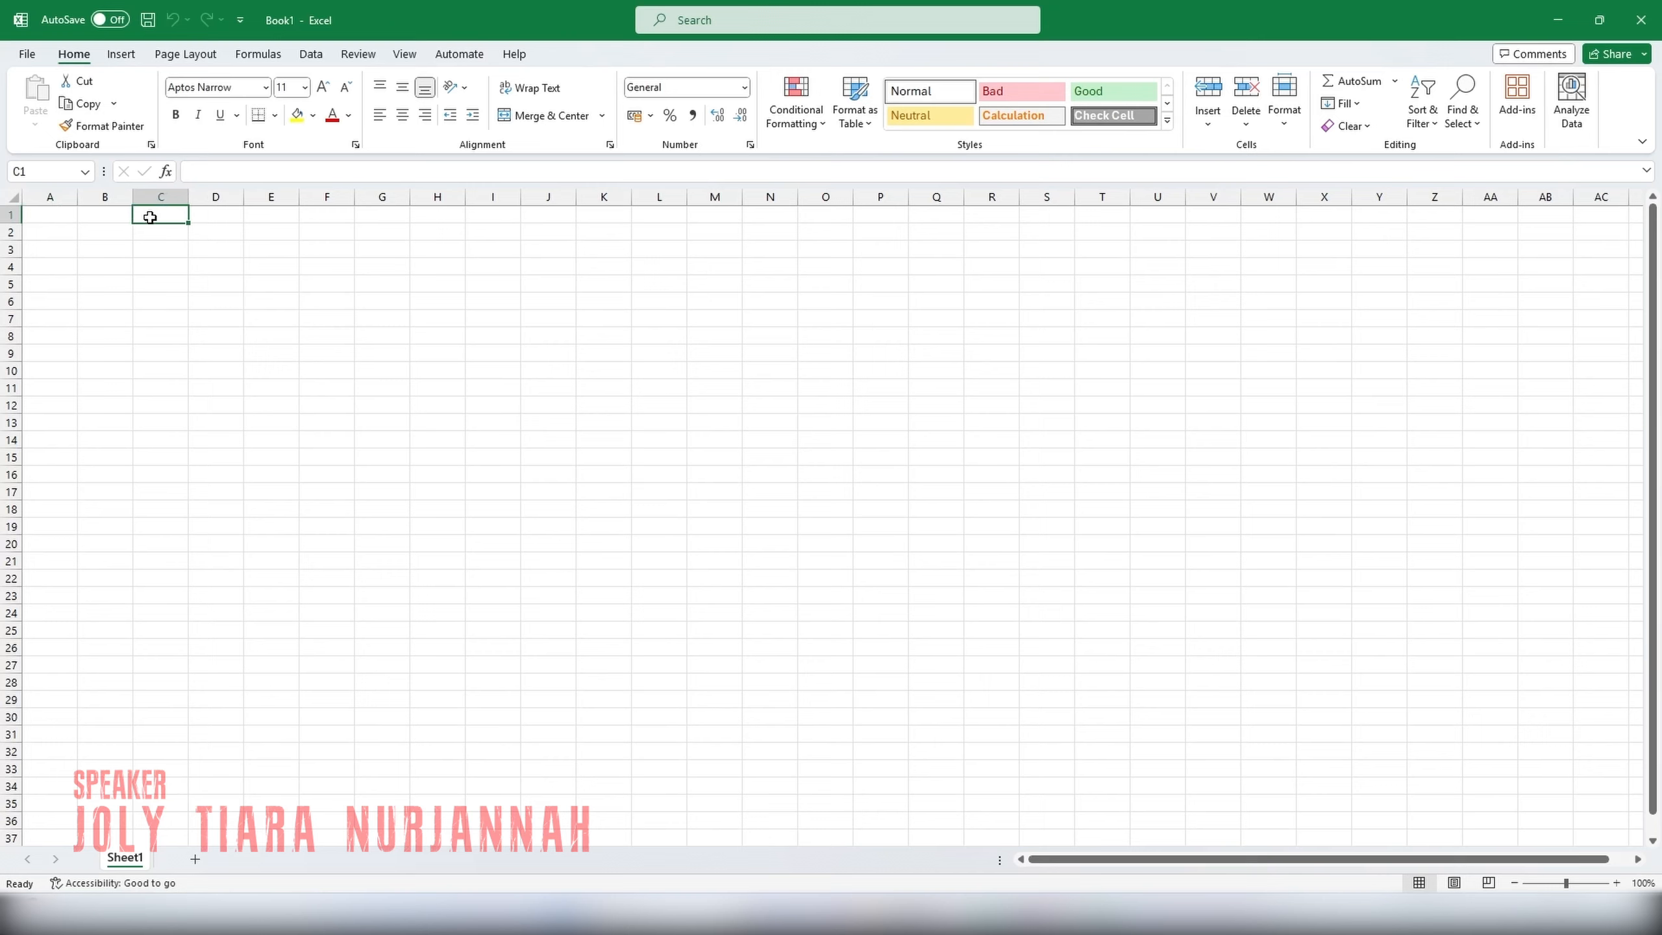
left_click(61, 215)
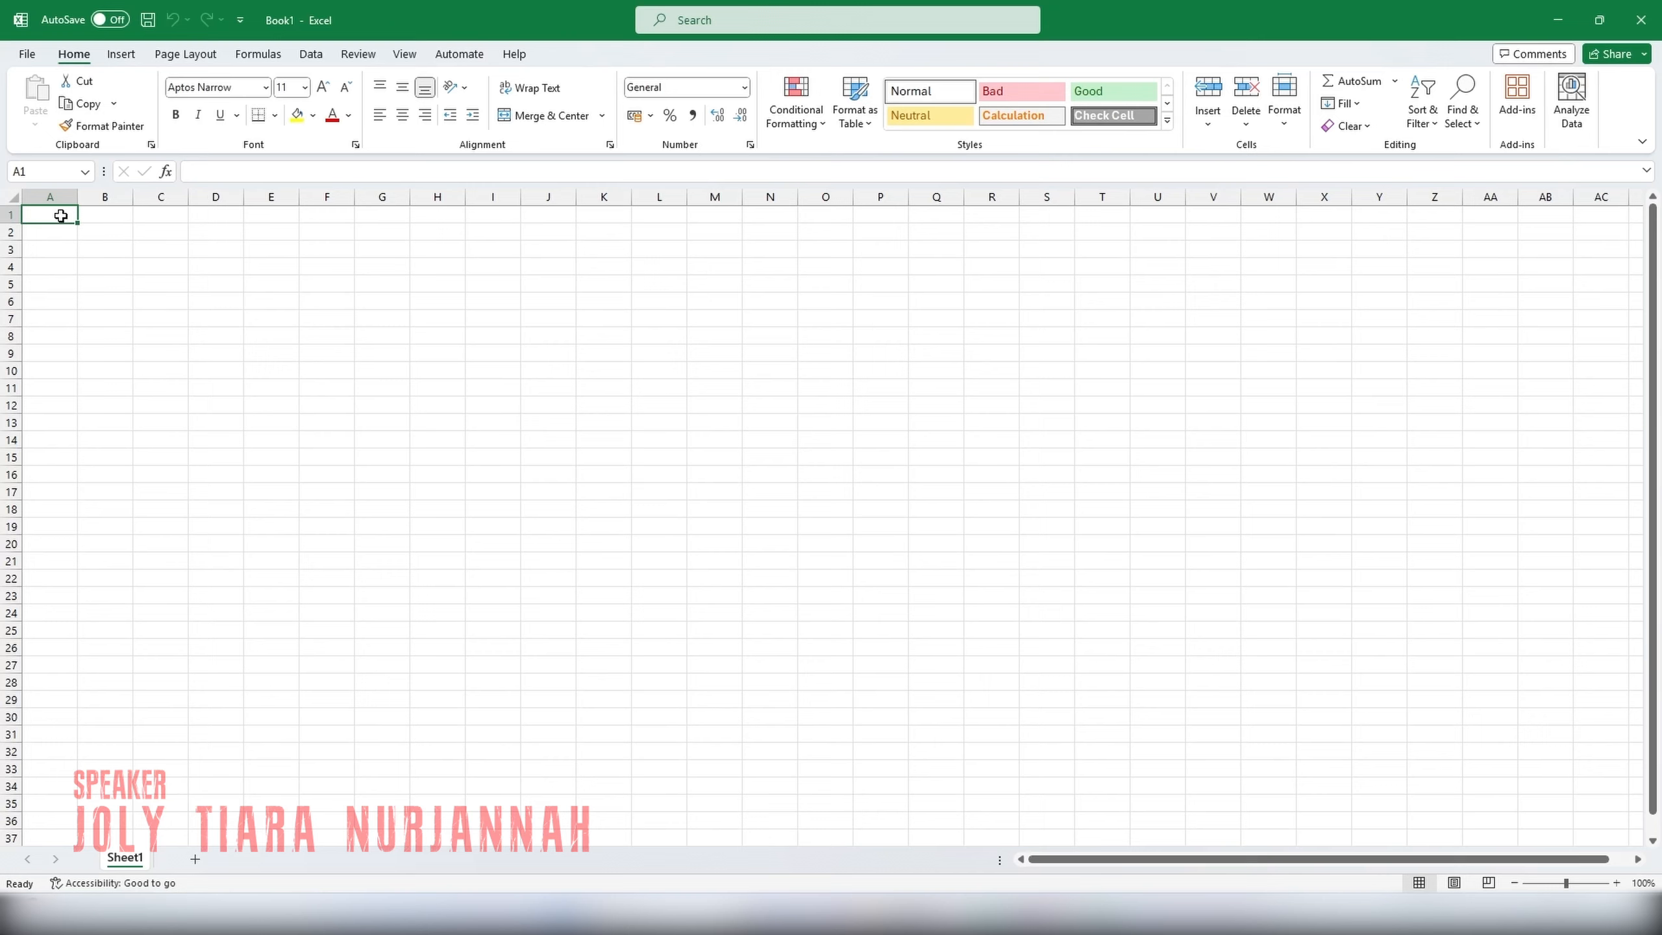
left_click(225, 175)
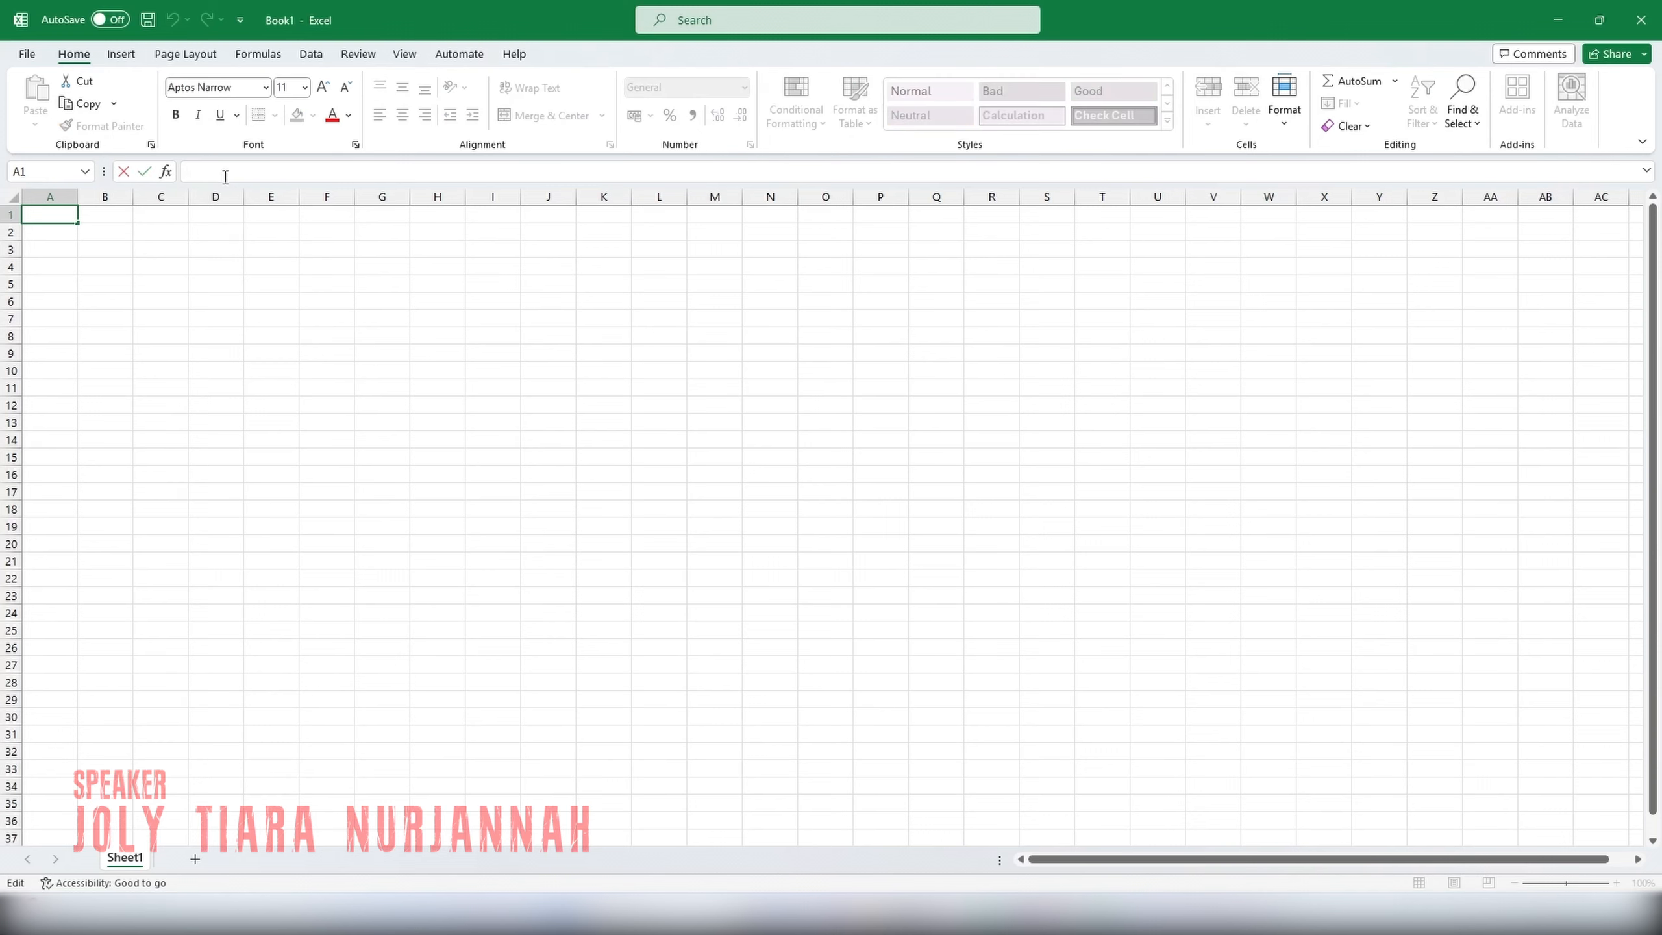
type("Date")
key("Return")
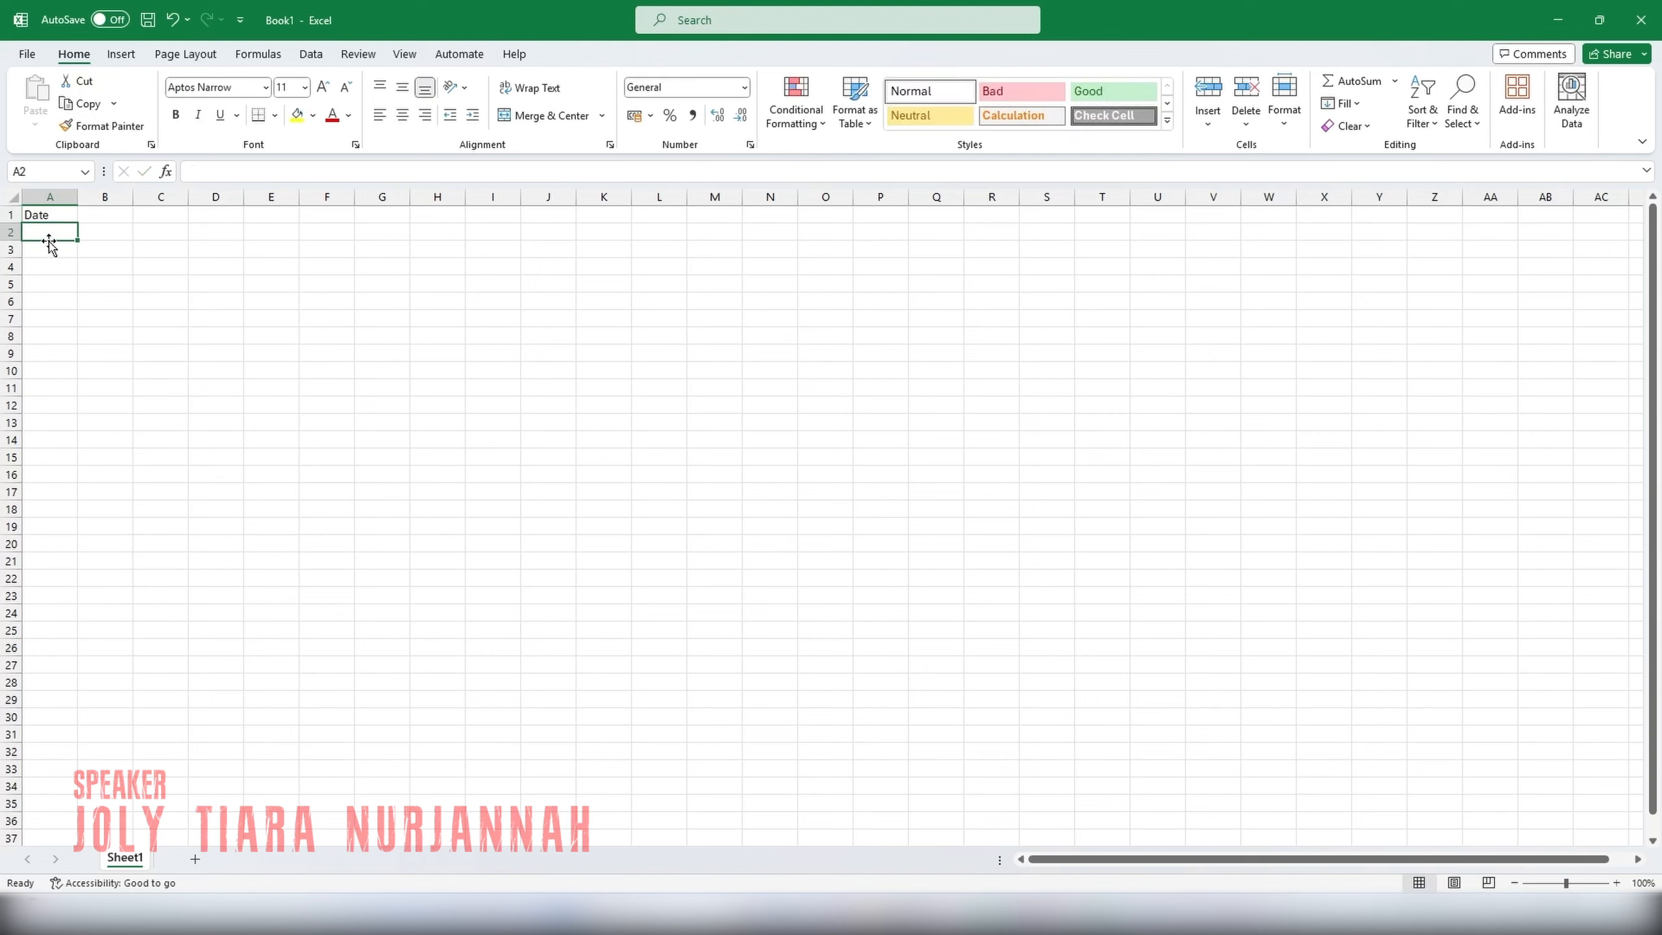
Apply the Time number format to the "Date" cell A1, and set it back to General.
left_click(56, 215)
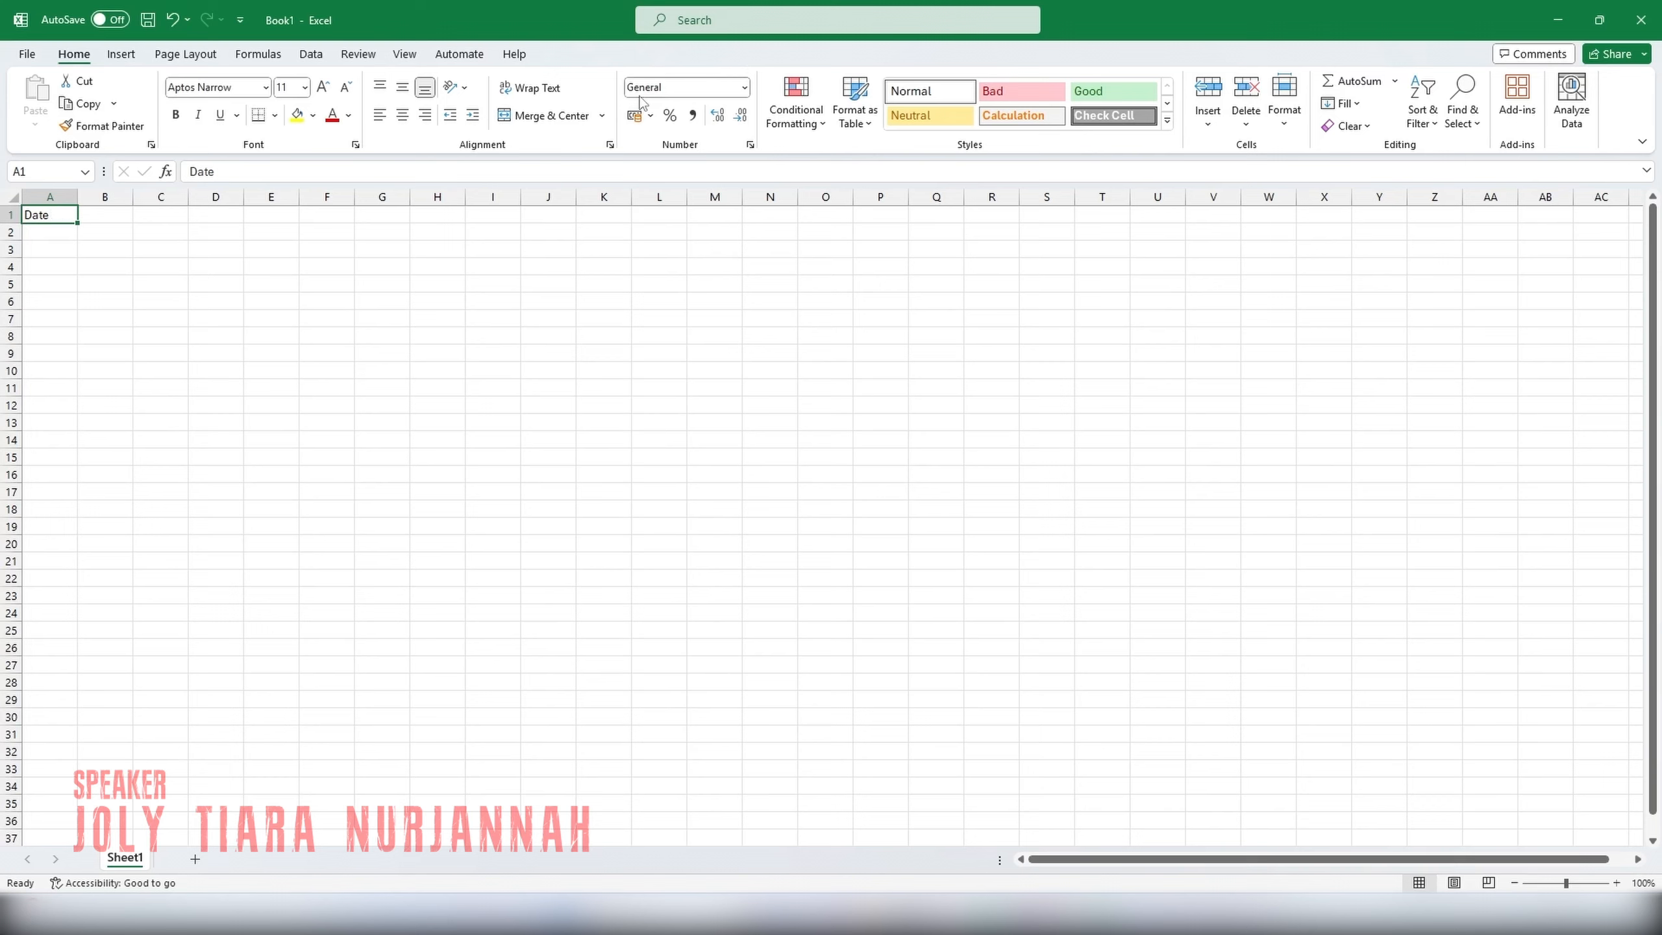
left_click(744, 87)
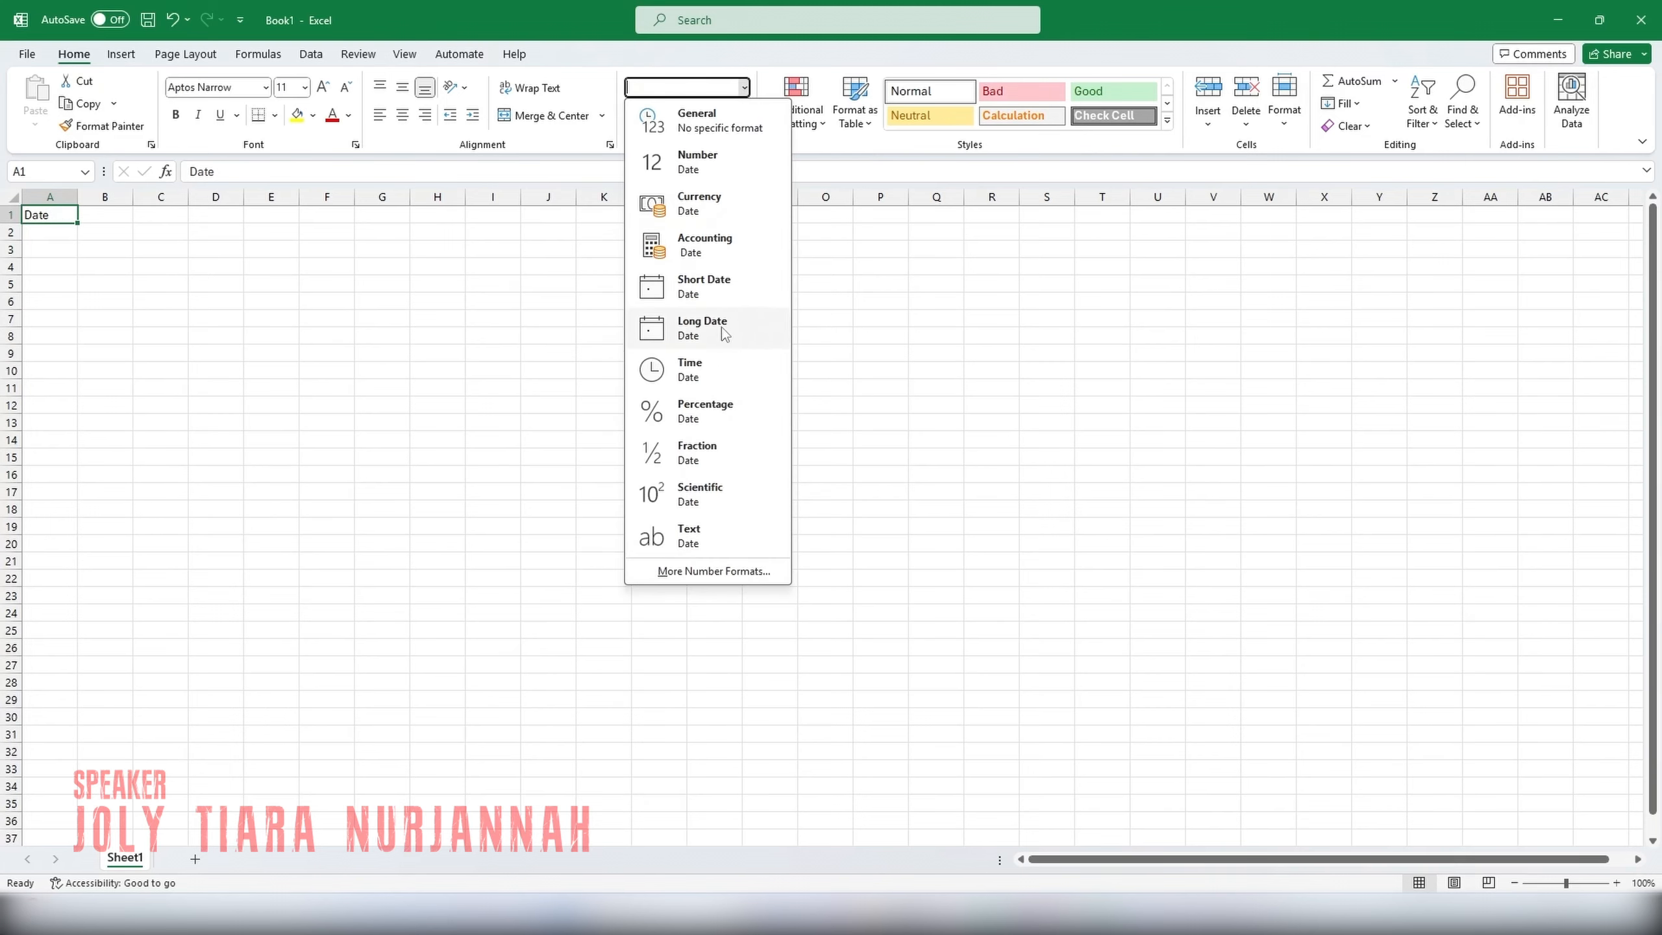
left_click(707, 369)
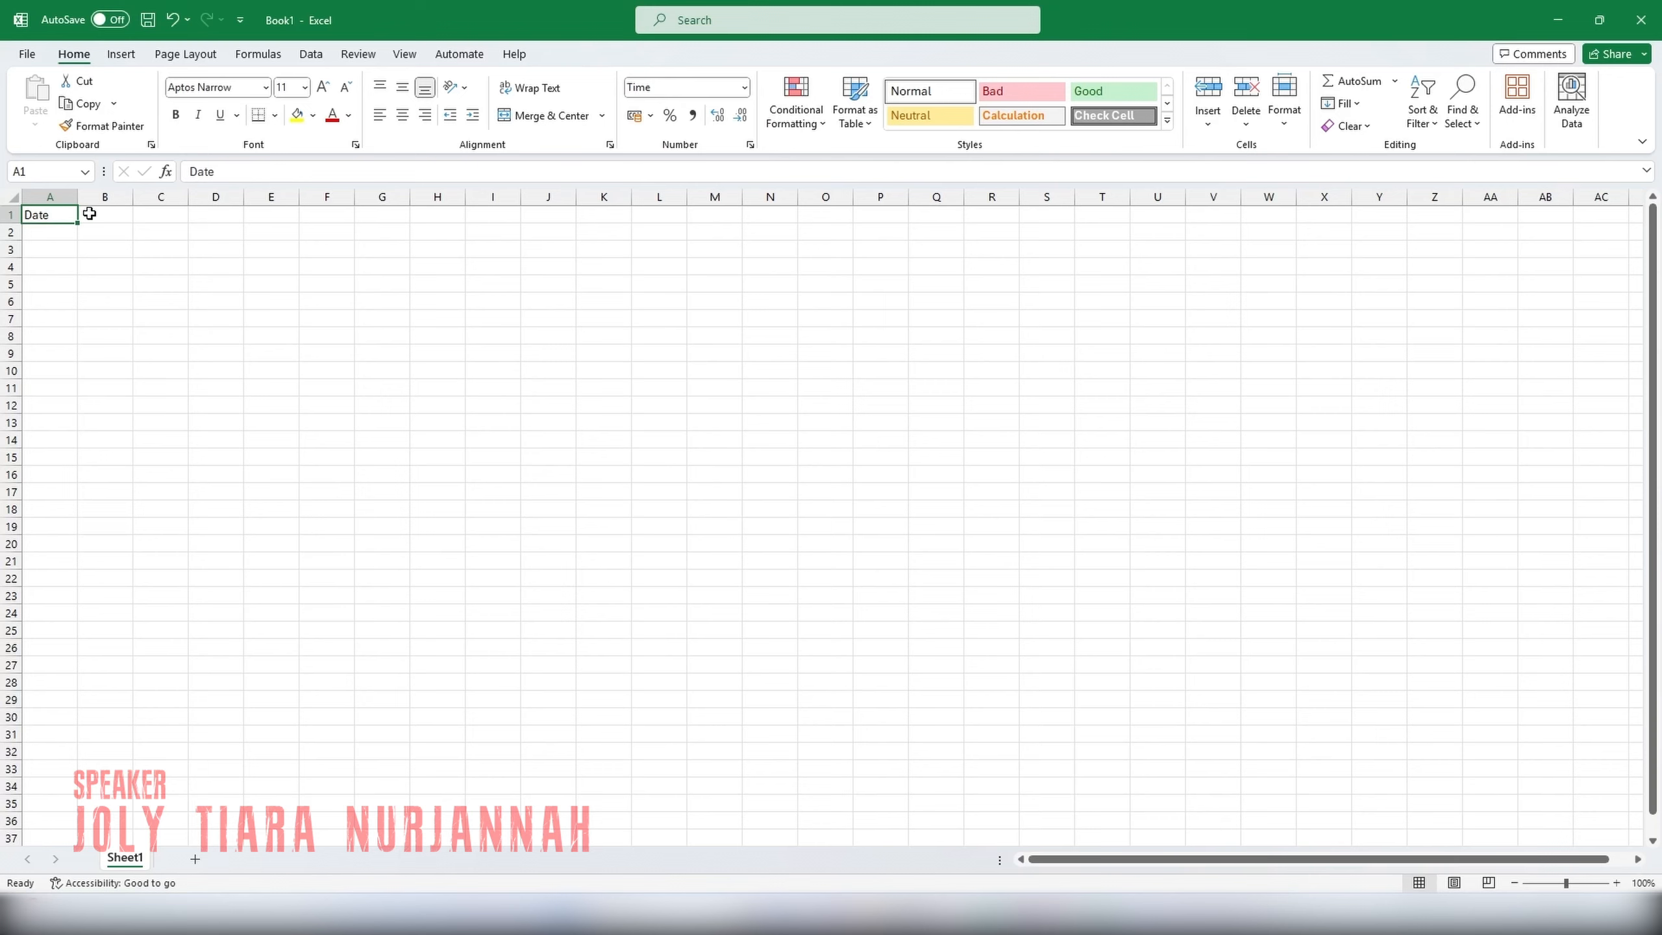
left_click(734, 87)
left_click(686, 121)
left_click(770, 456)
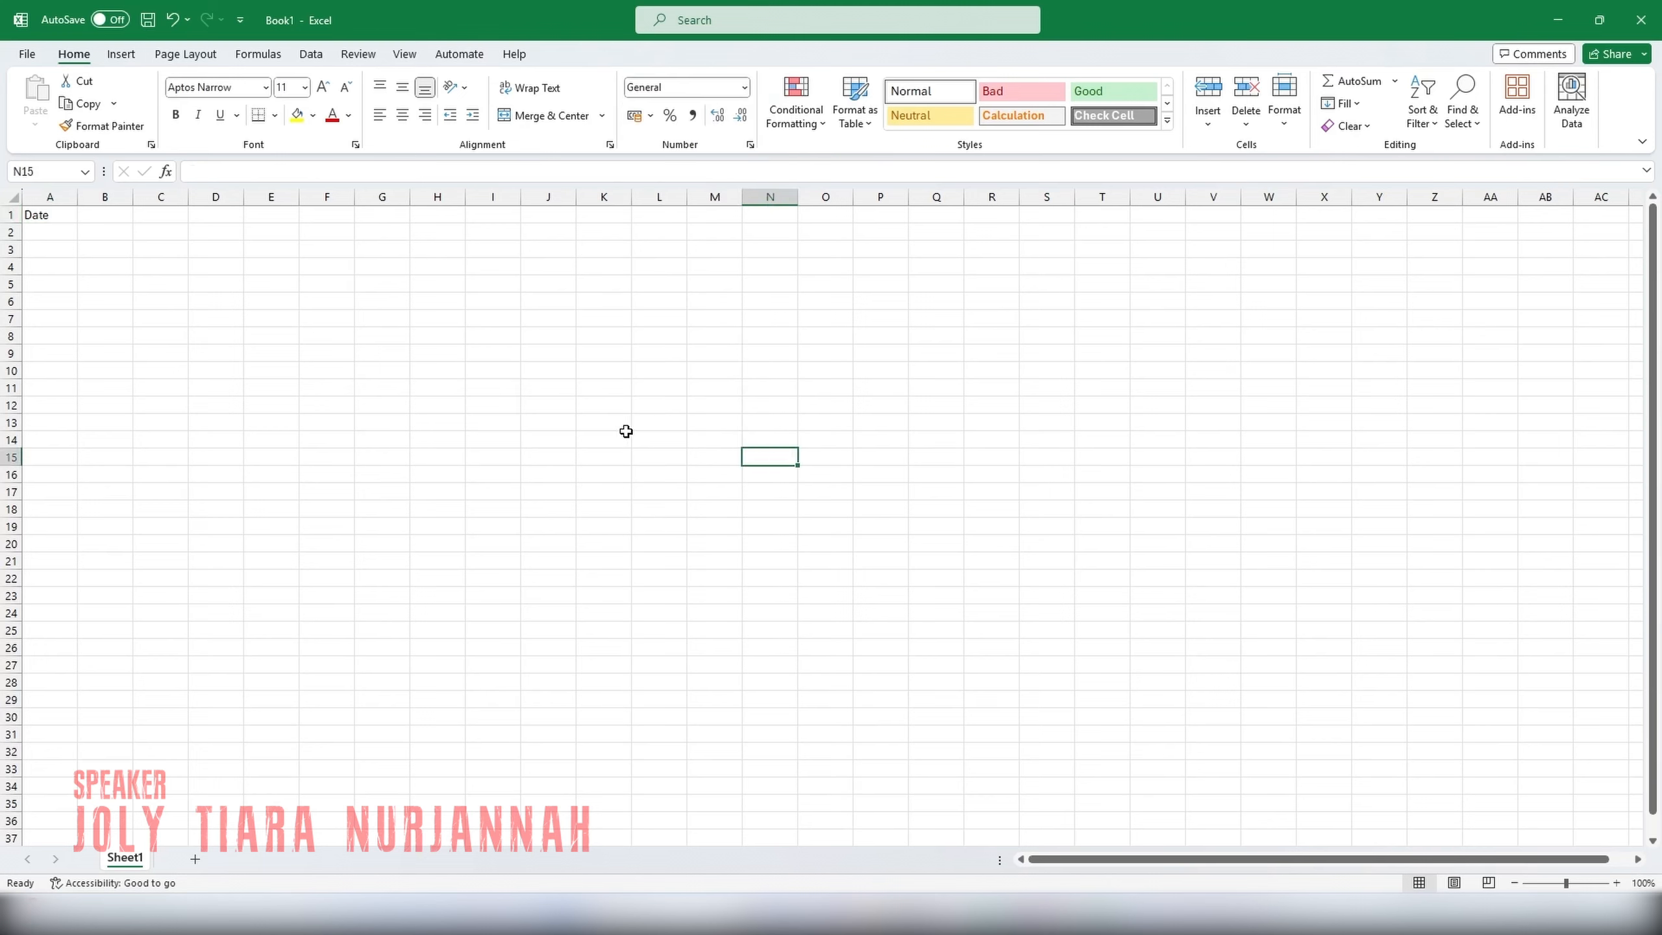
Select the "Date" cell A1 and bring up its available number formats.
left_click(60, 236)
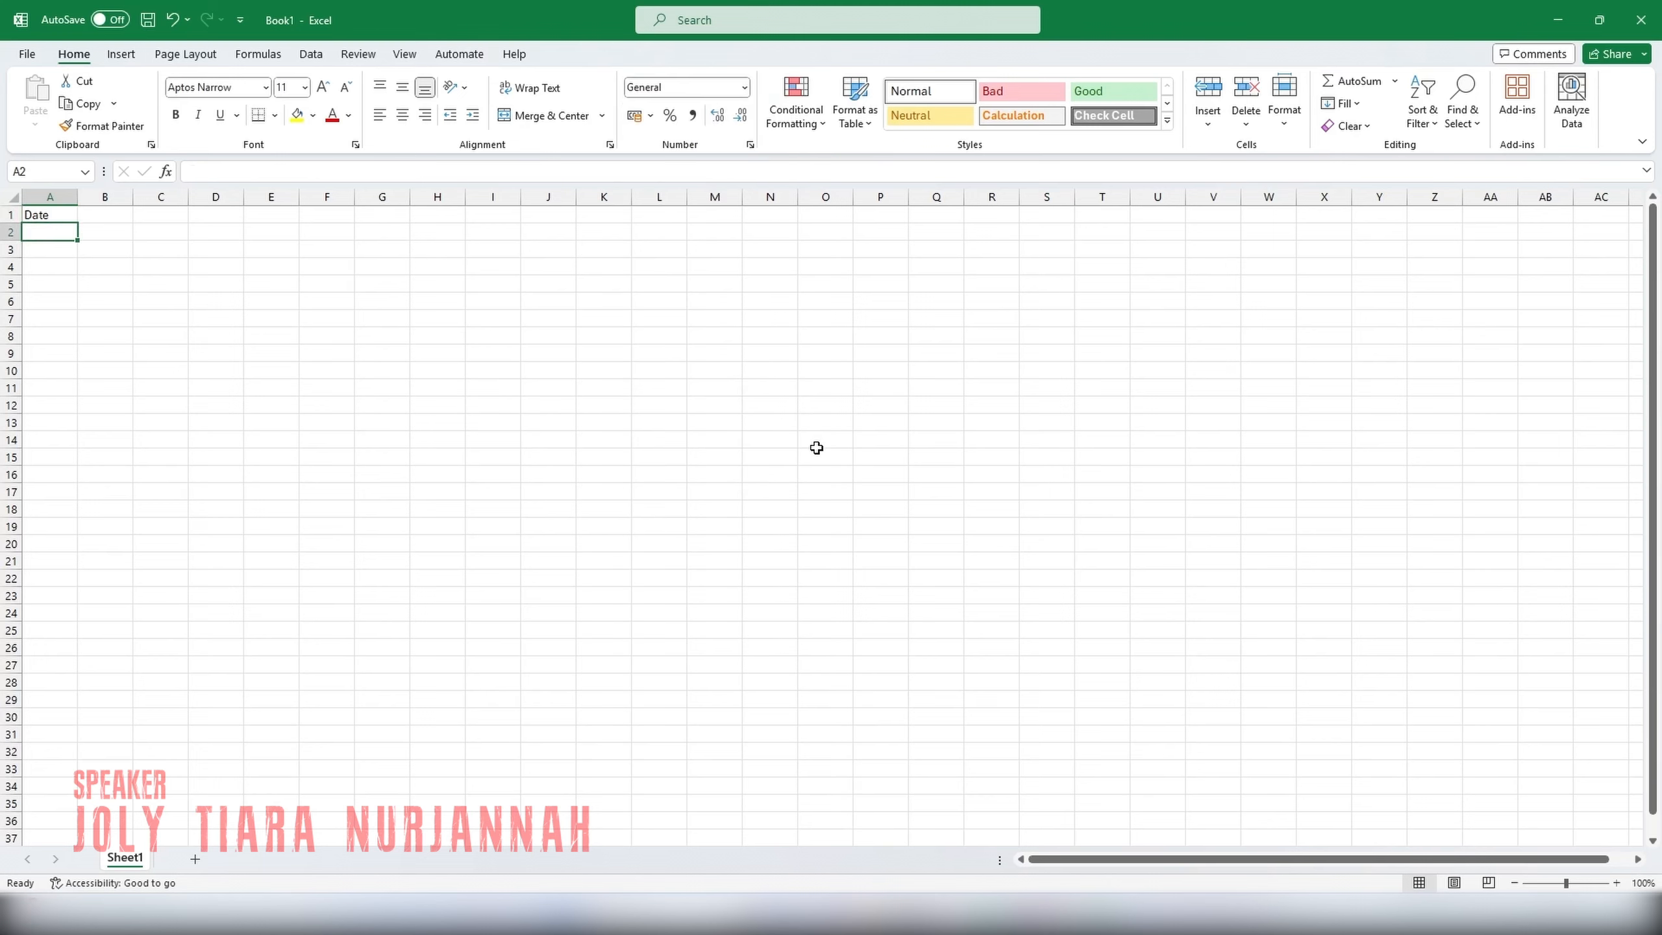
left_click(45, 214)
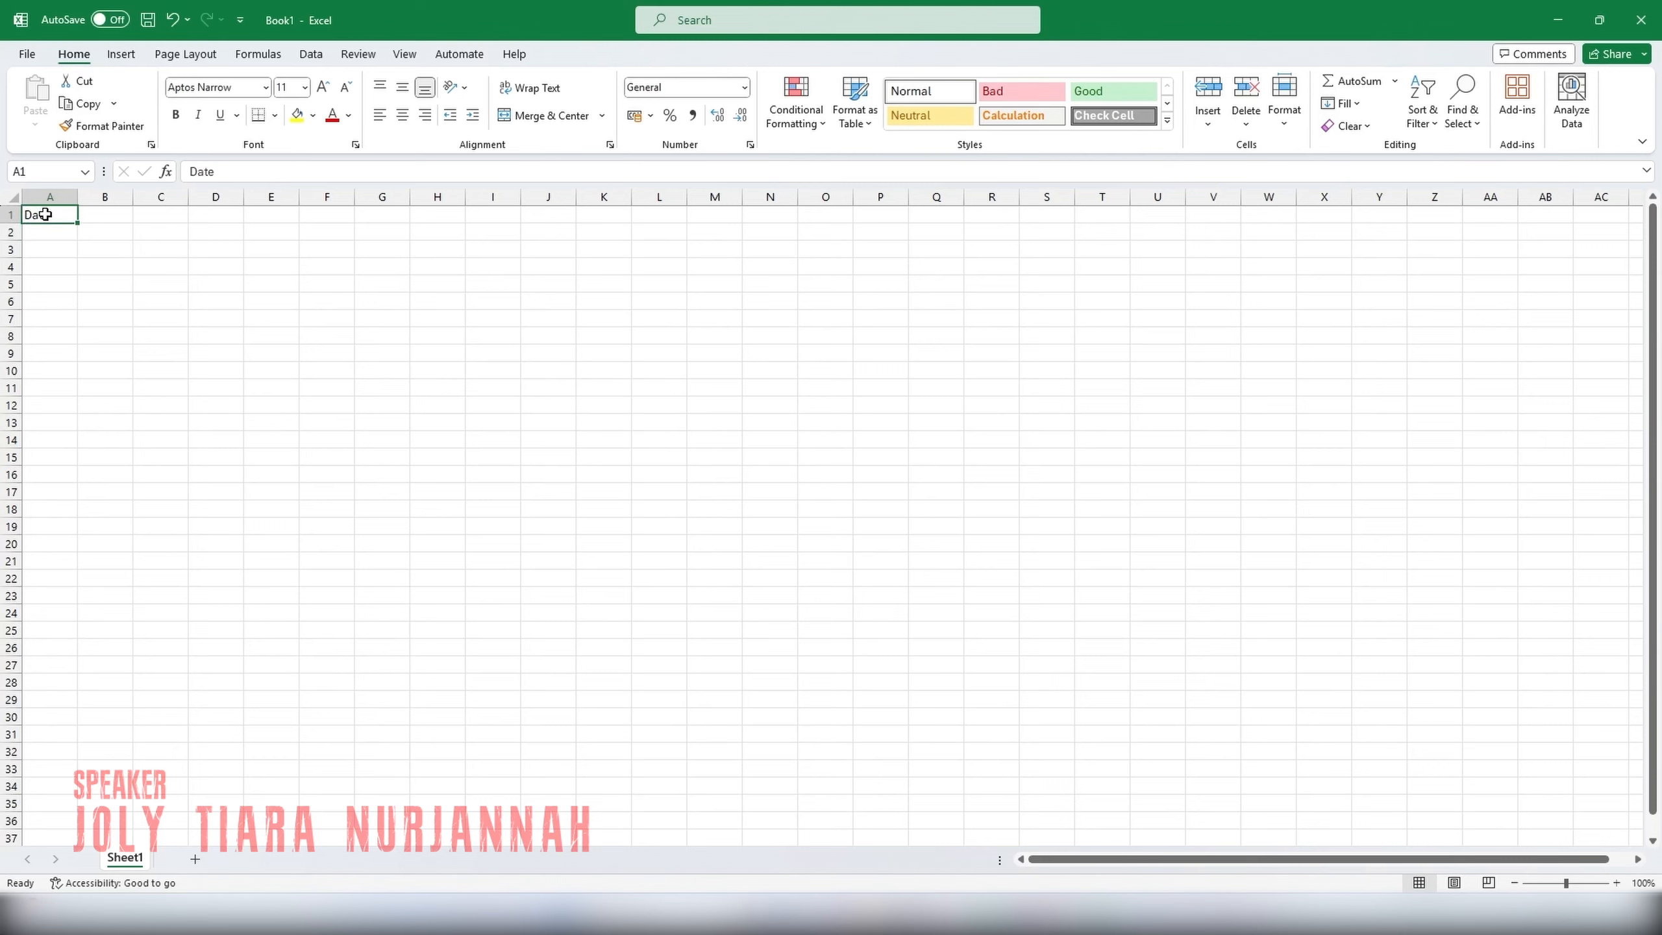
left_click(744, 88)
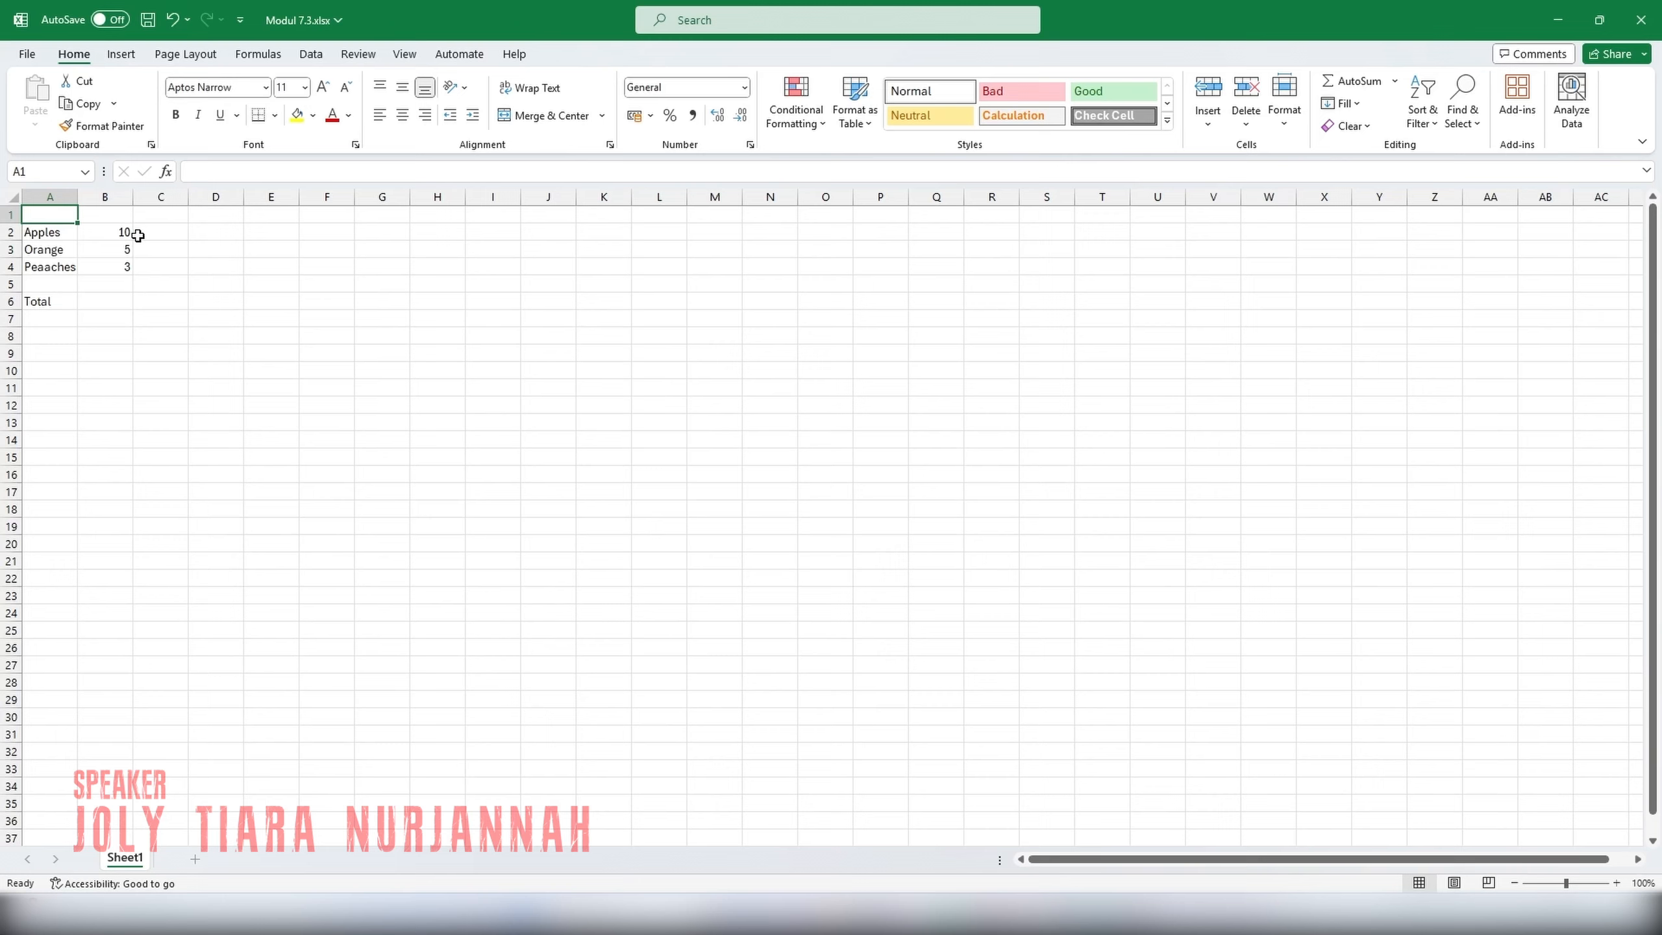
Check the fruit quantities in B2 to B4 and add them in the Total cell B6 with the formula =B2+B3+B4.
left_click(92, 235)
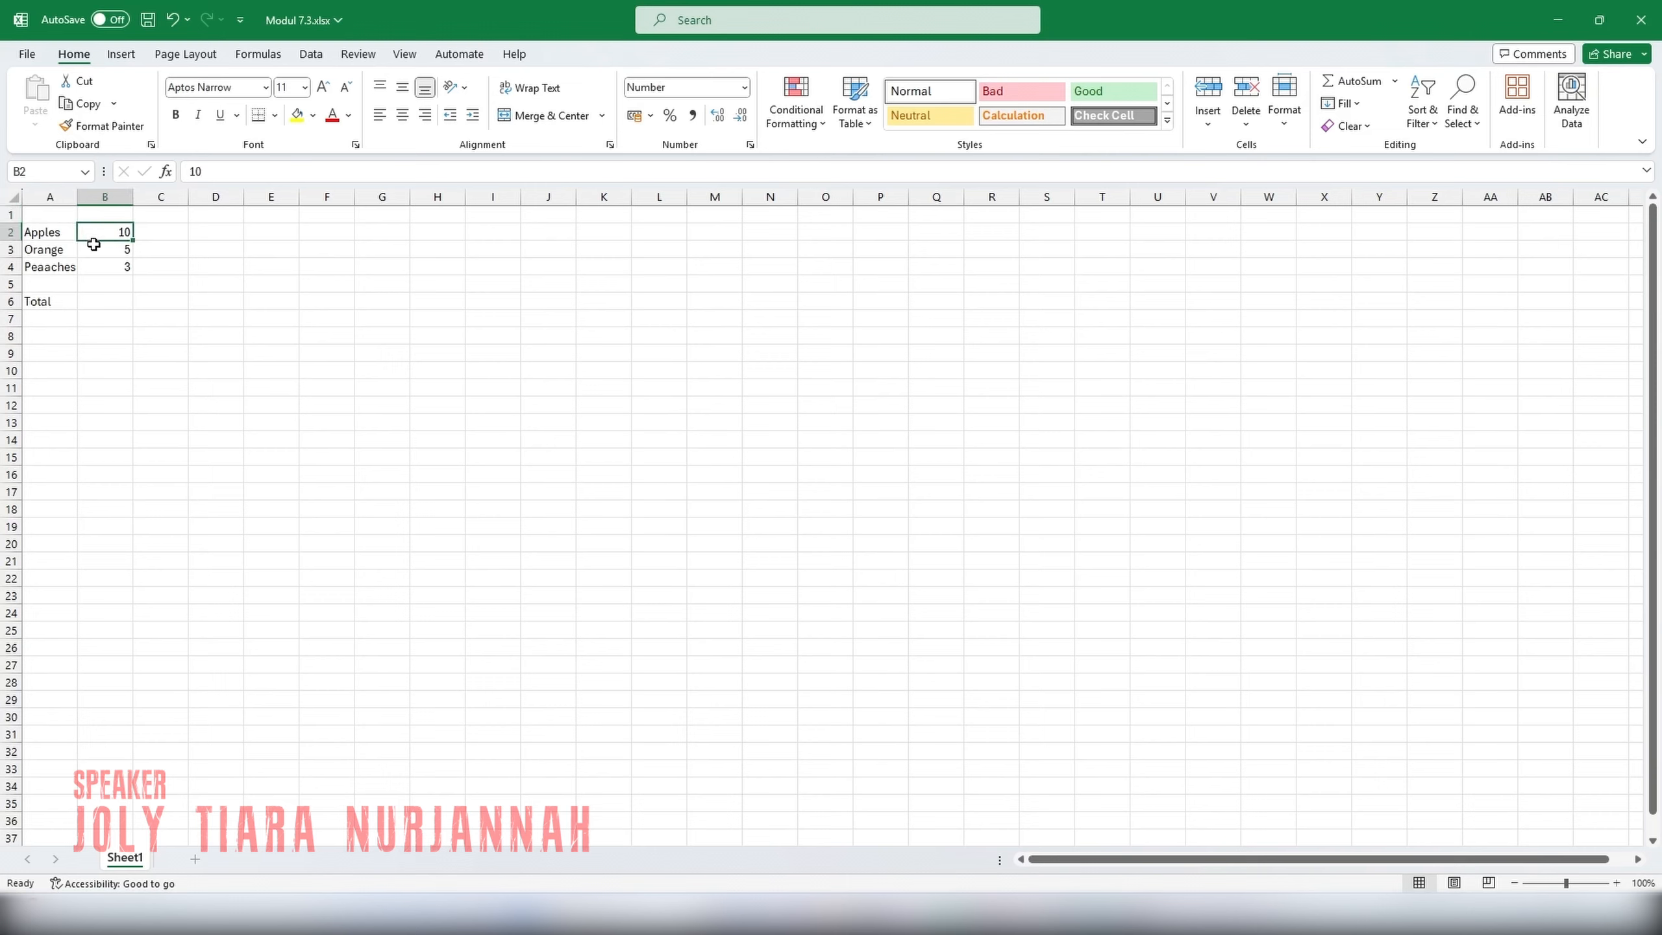
left_click(93, 249)
left_click(91, 265)
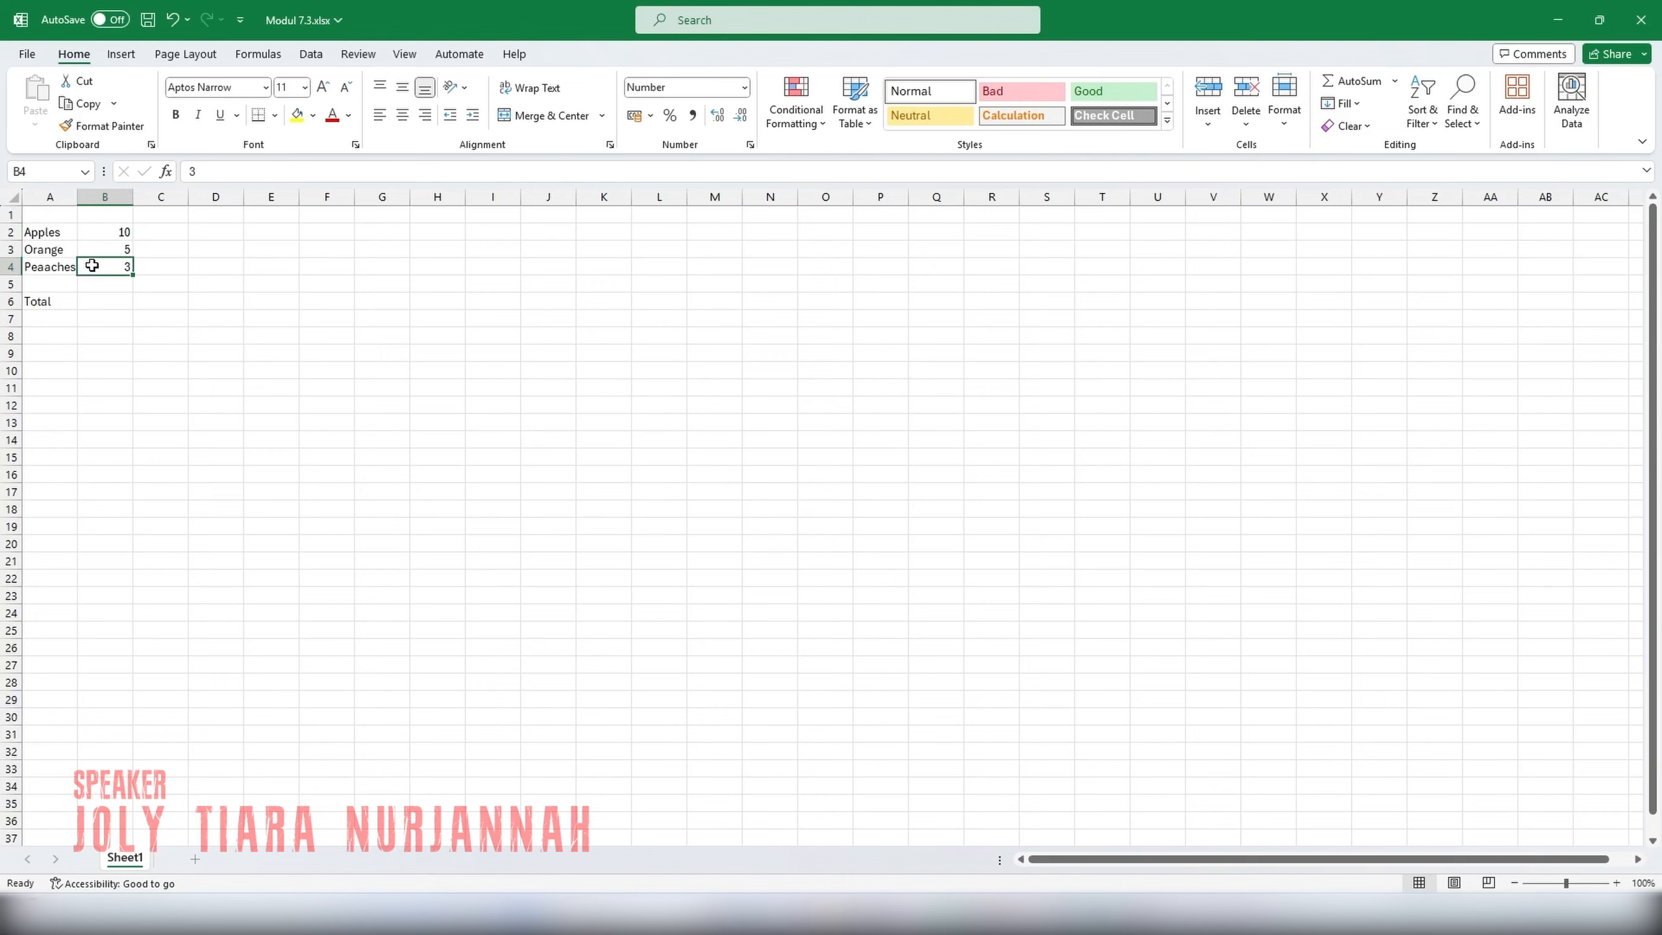
left_click(89, 303)
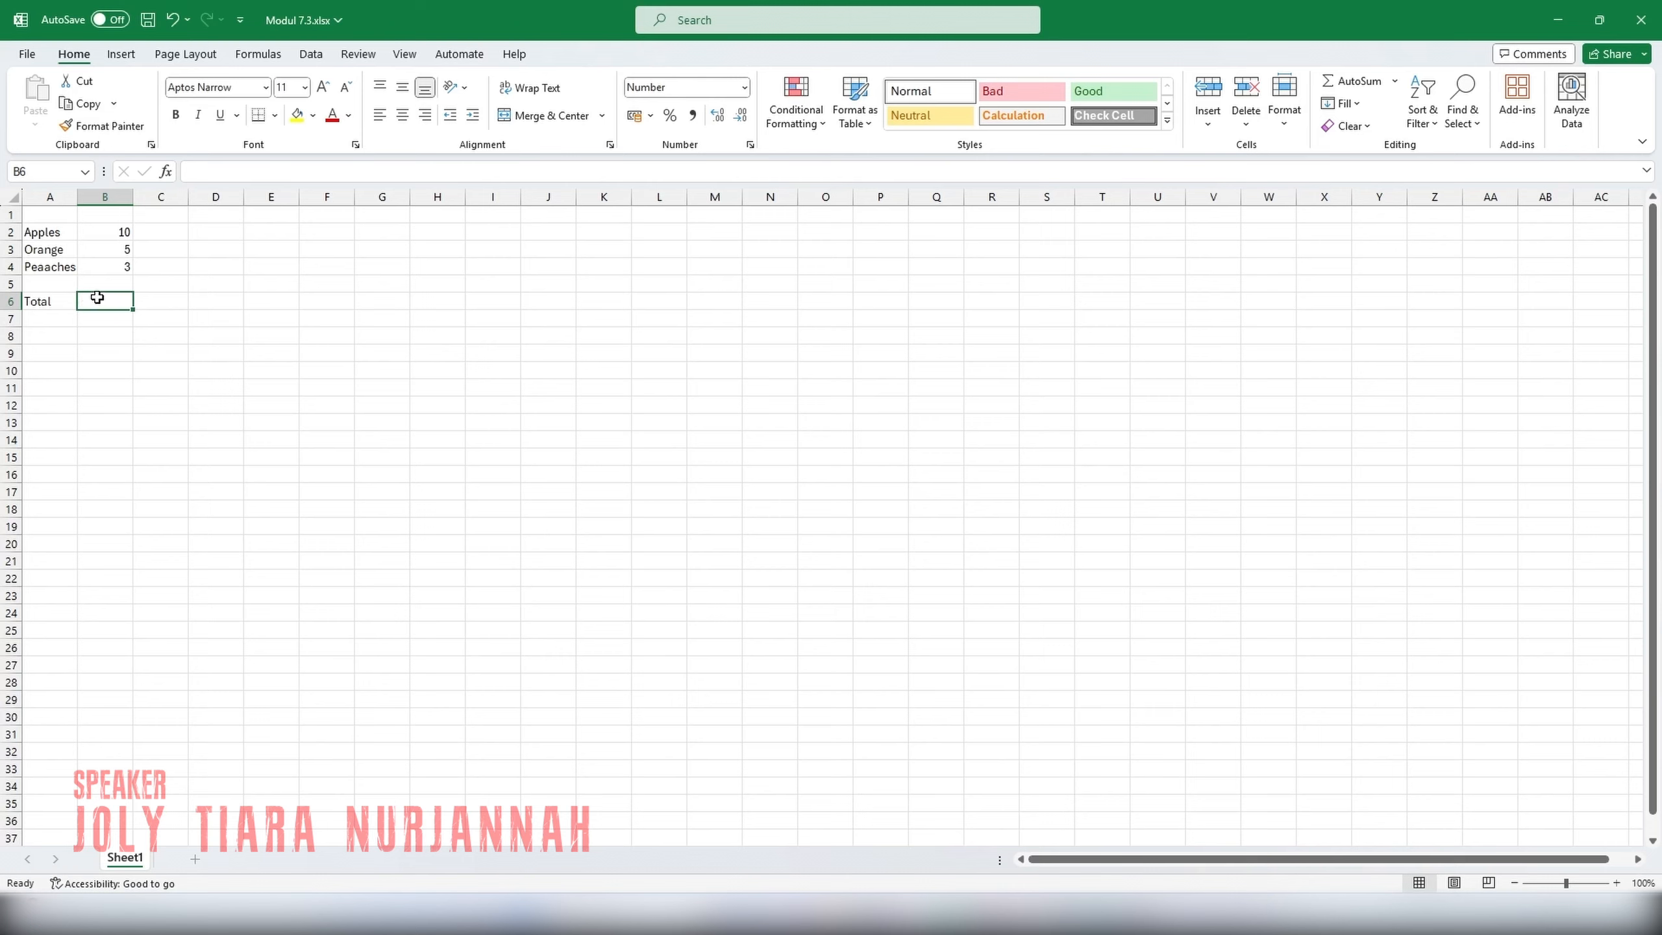
left_click(196, 171)
type("=")
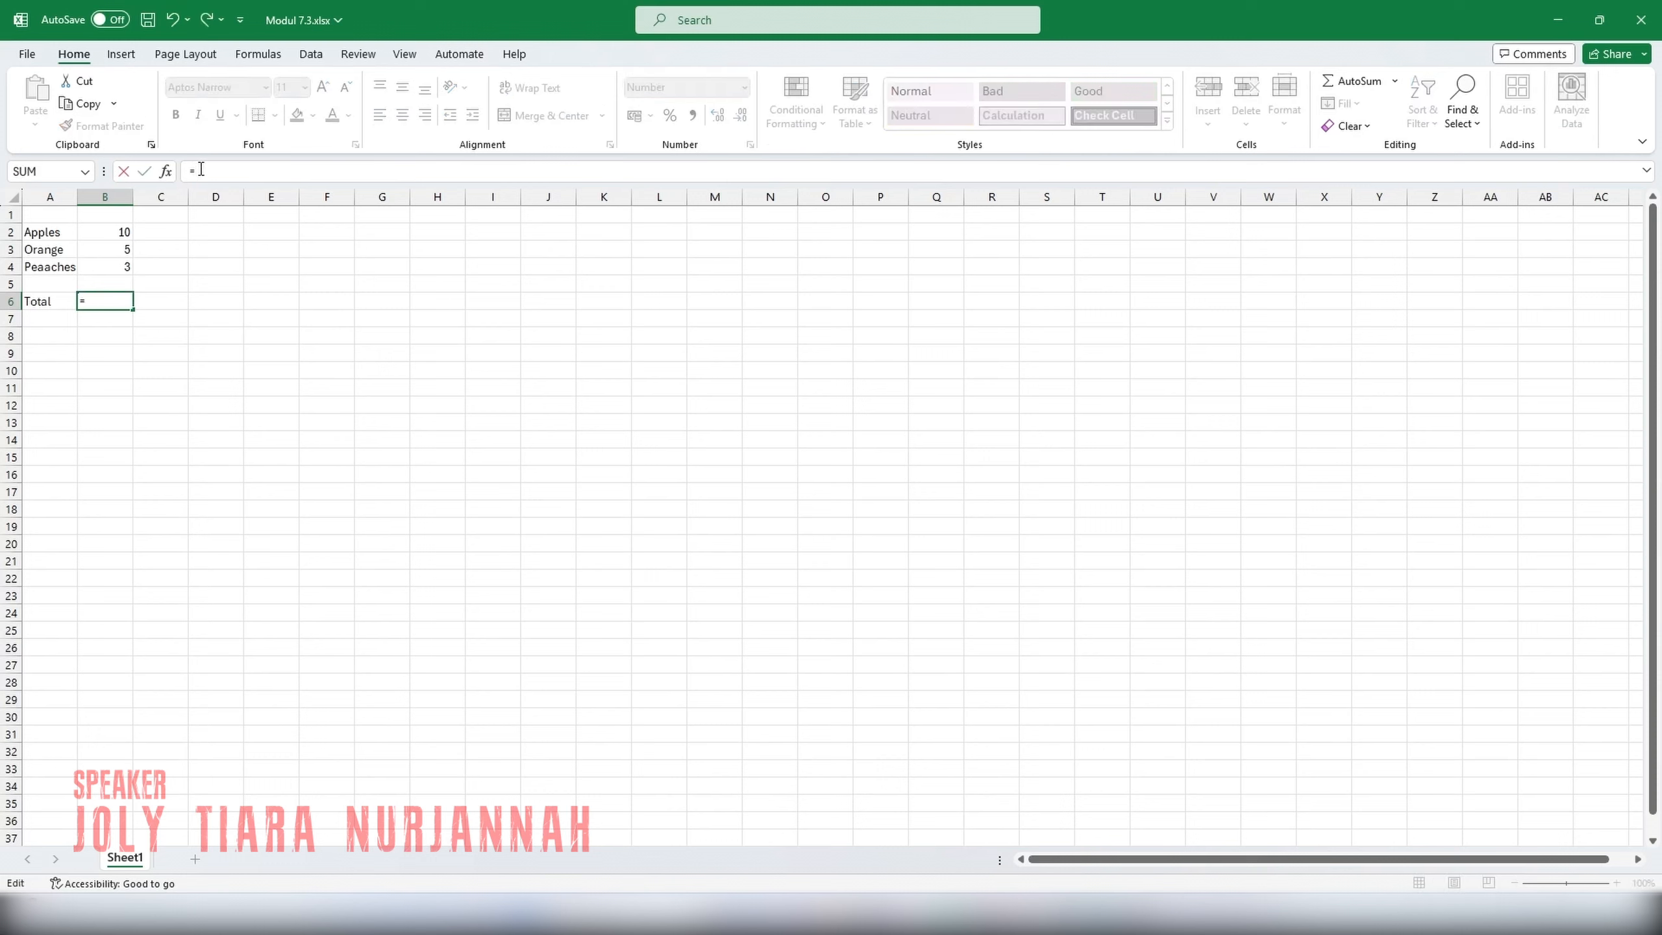
type("B")
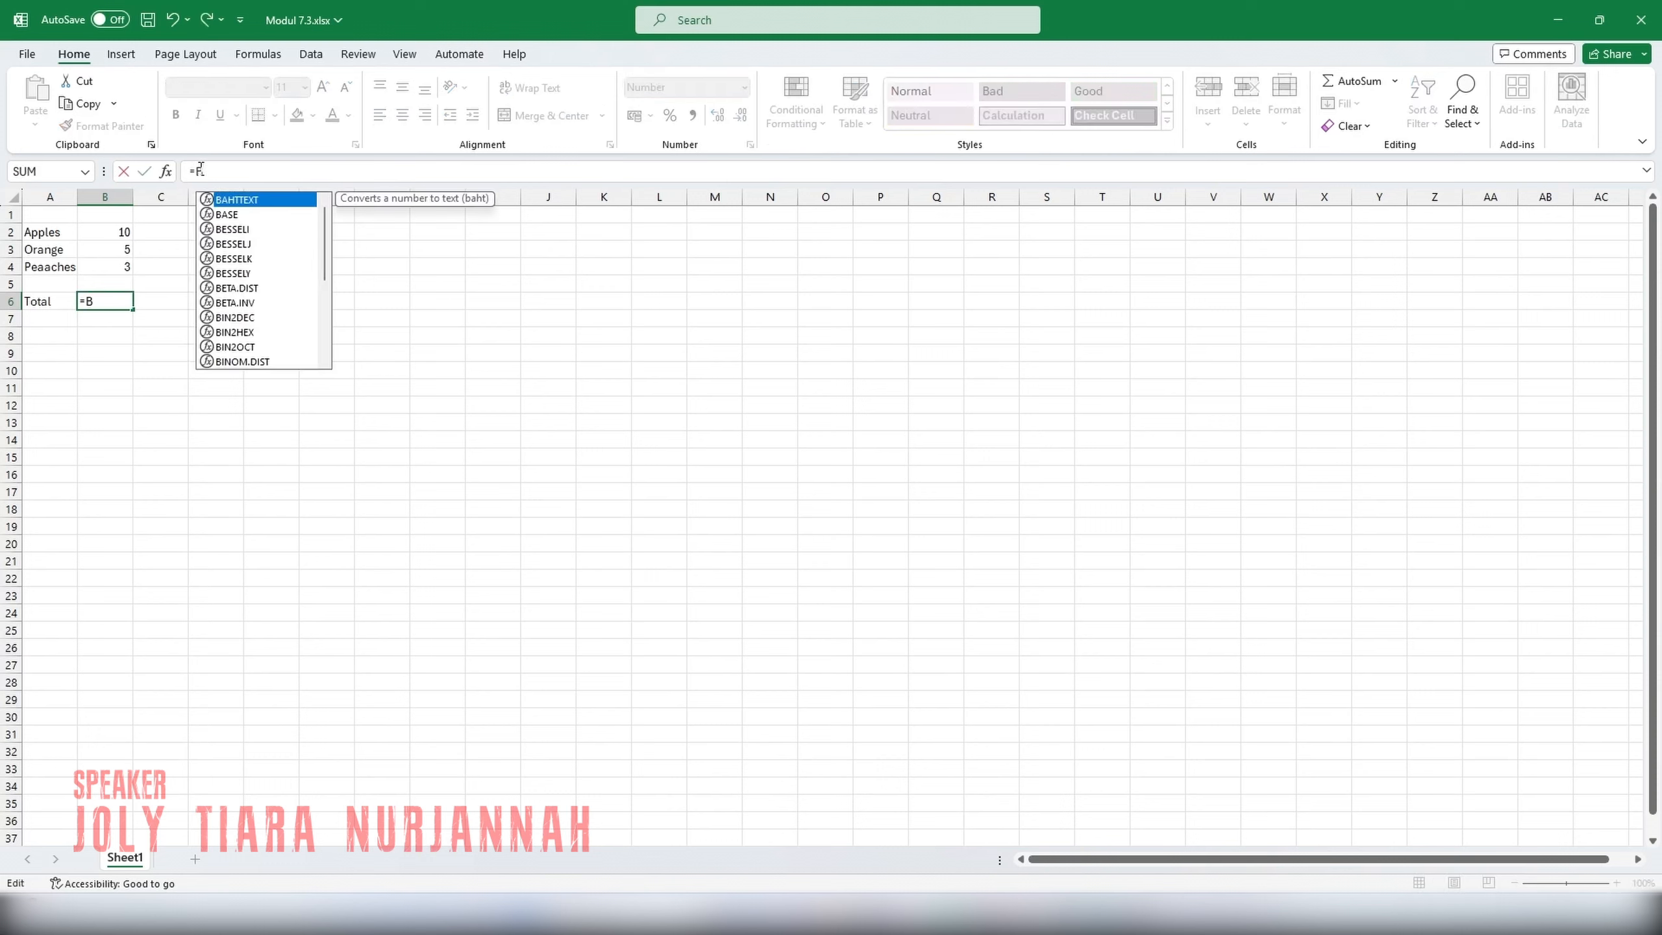
type("2+B3")
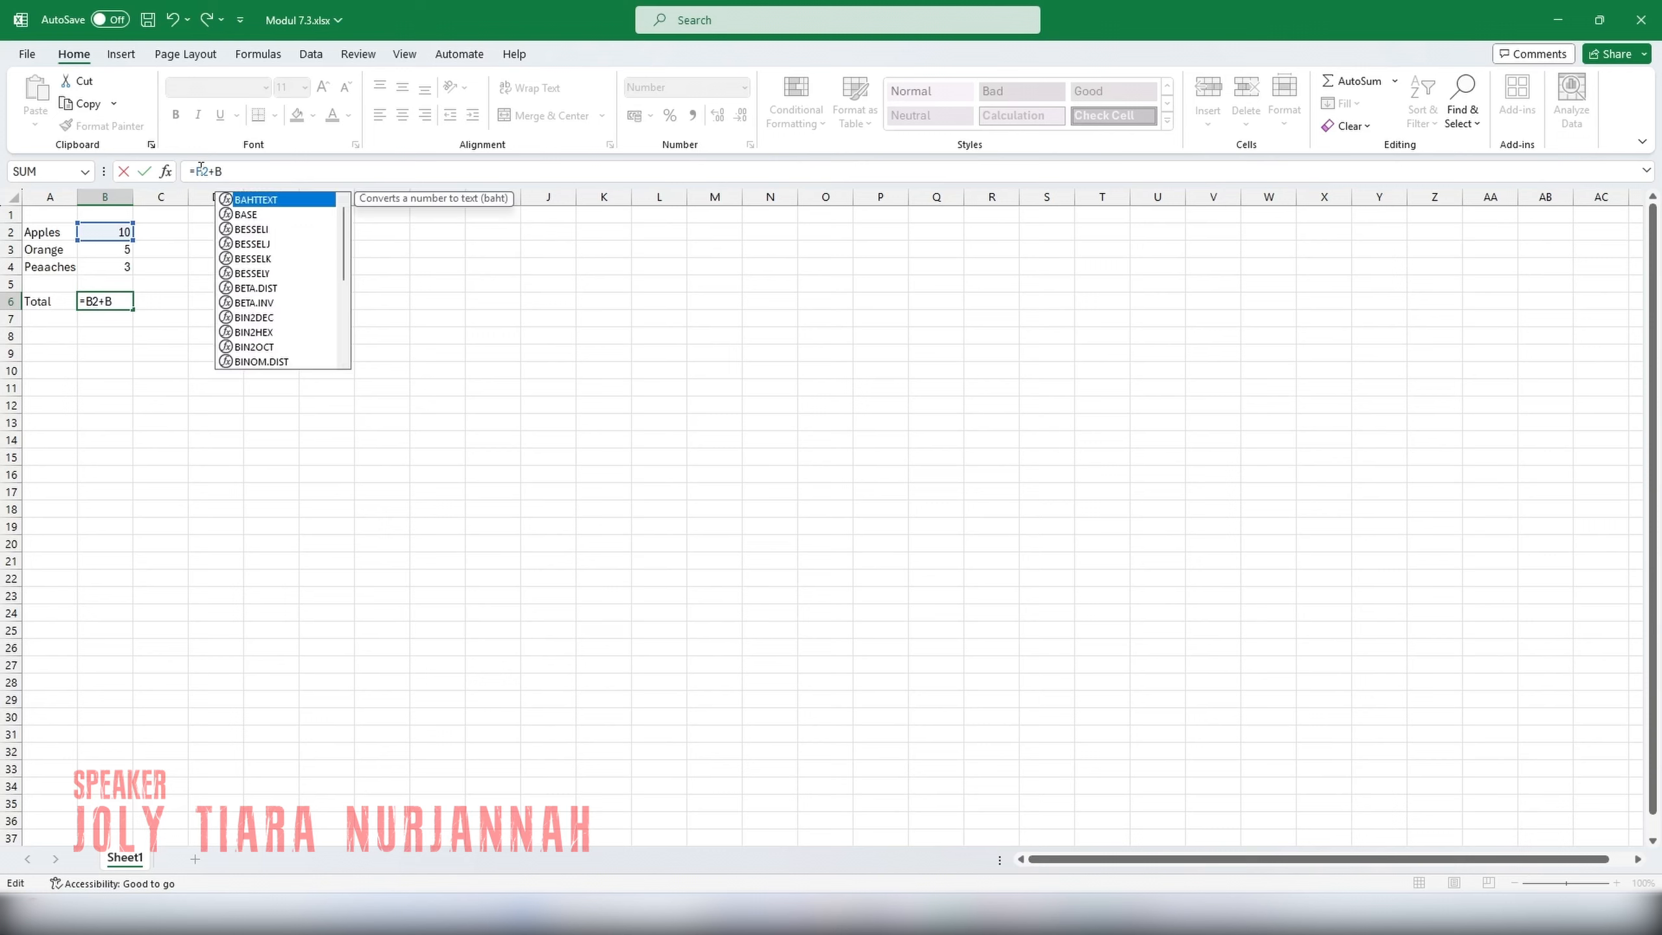
type("+B4")
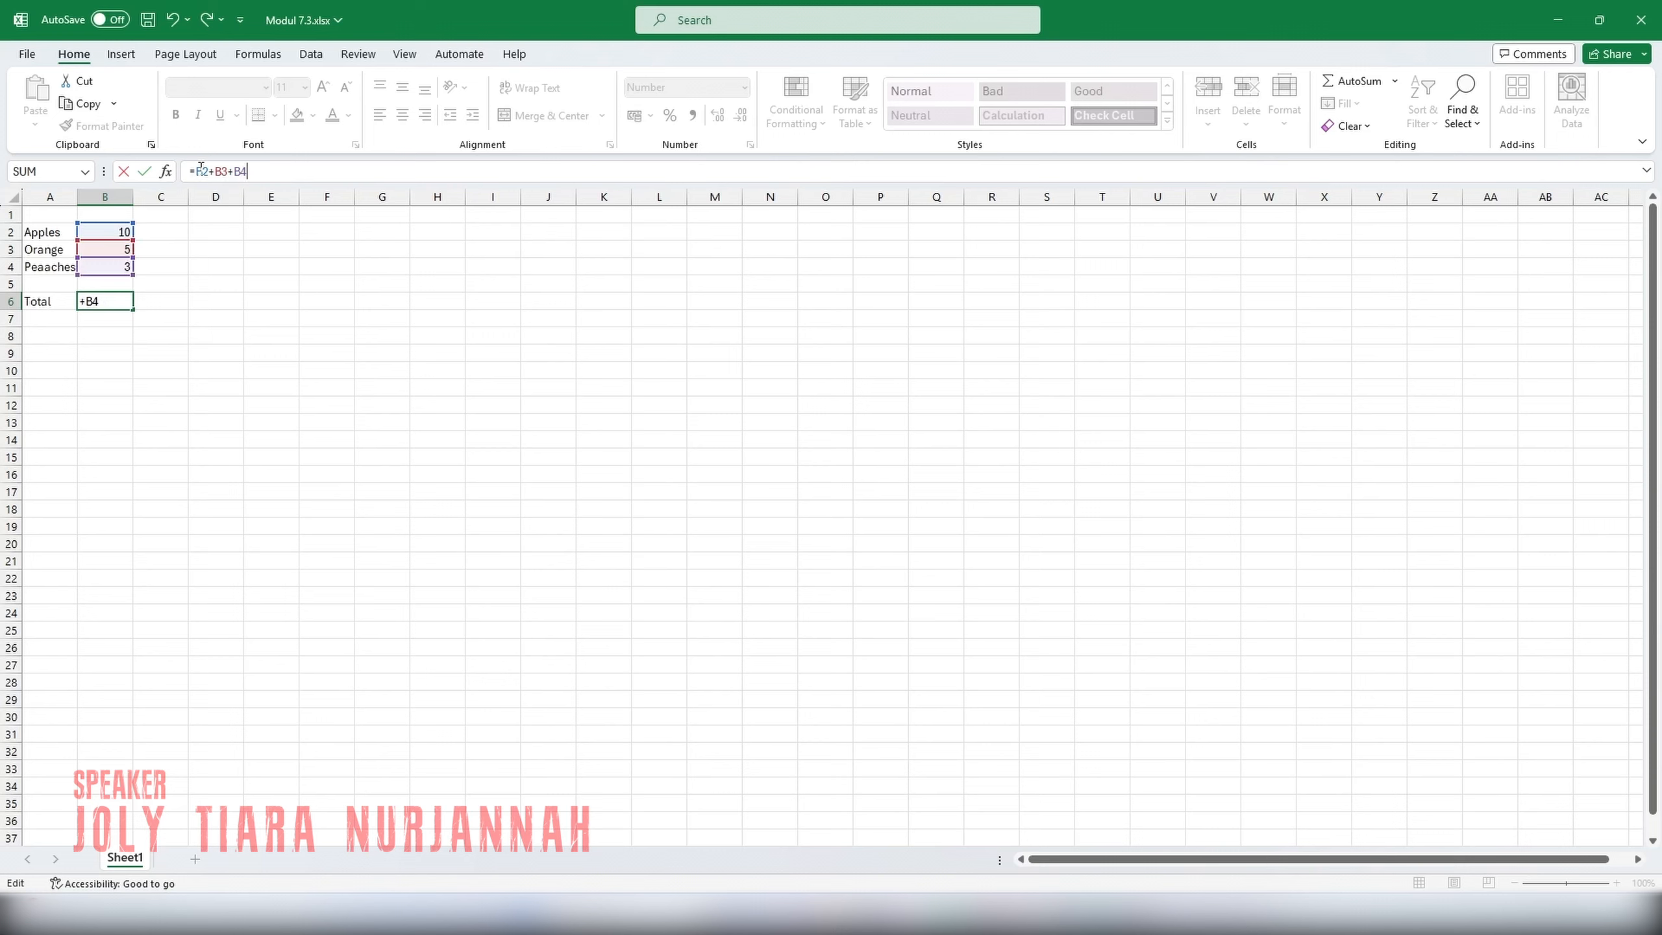
key("Return")
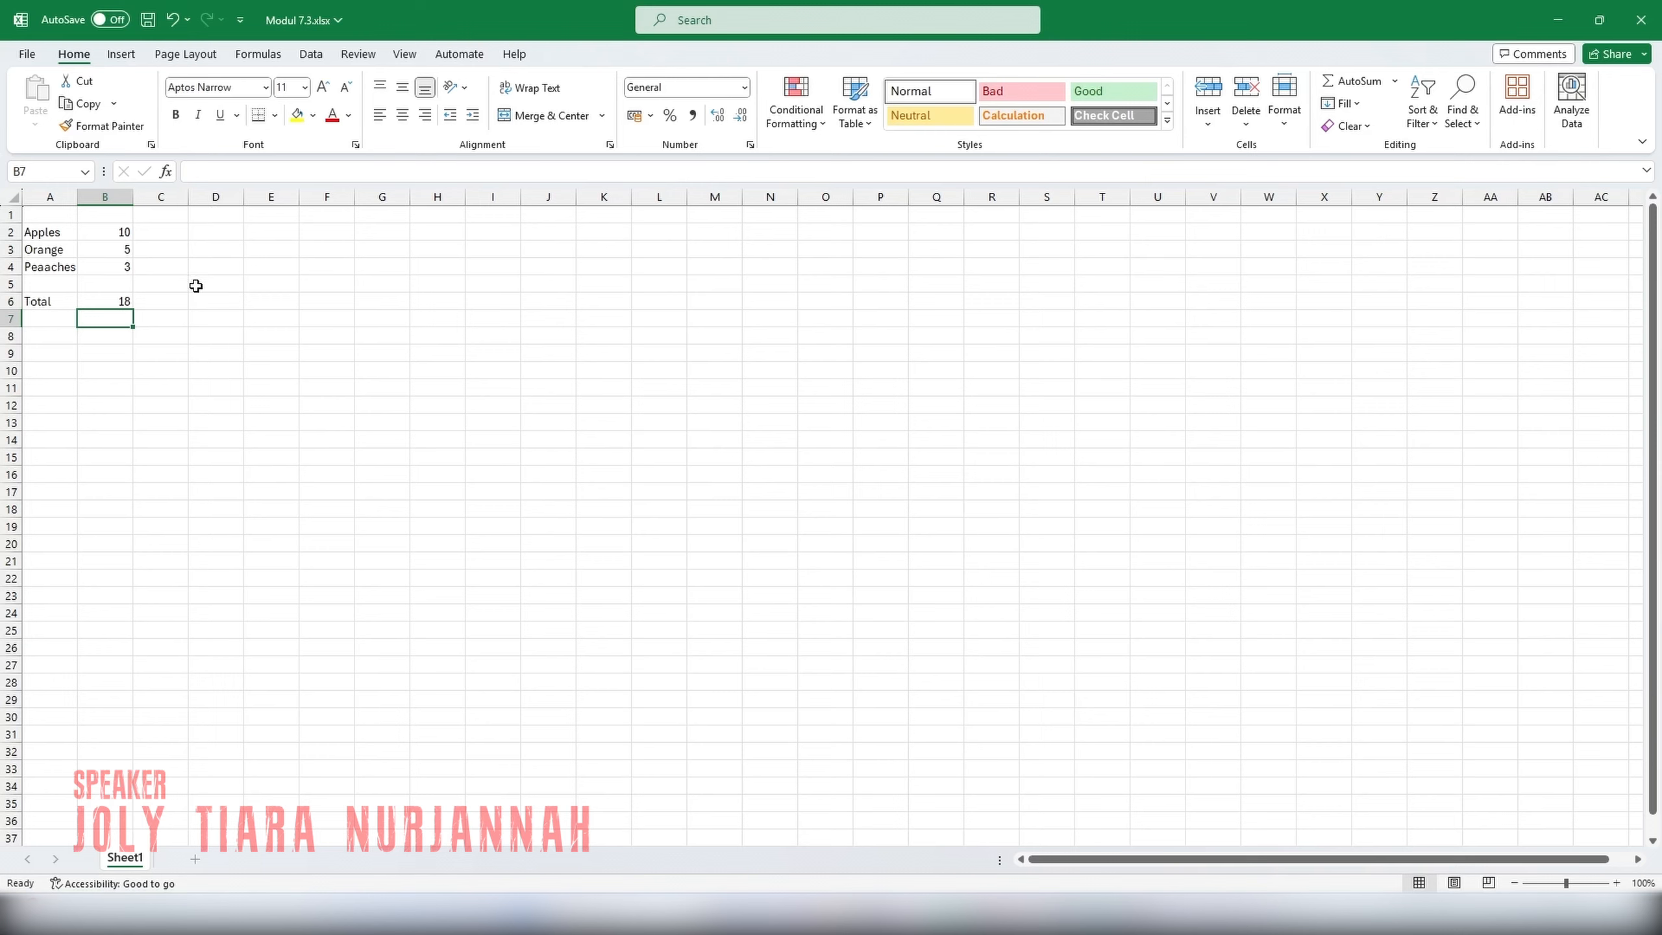
Replace the formula in the Total cell B6 with =SUM(B2:B4).
left_click(118, 303)
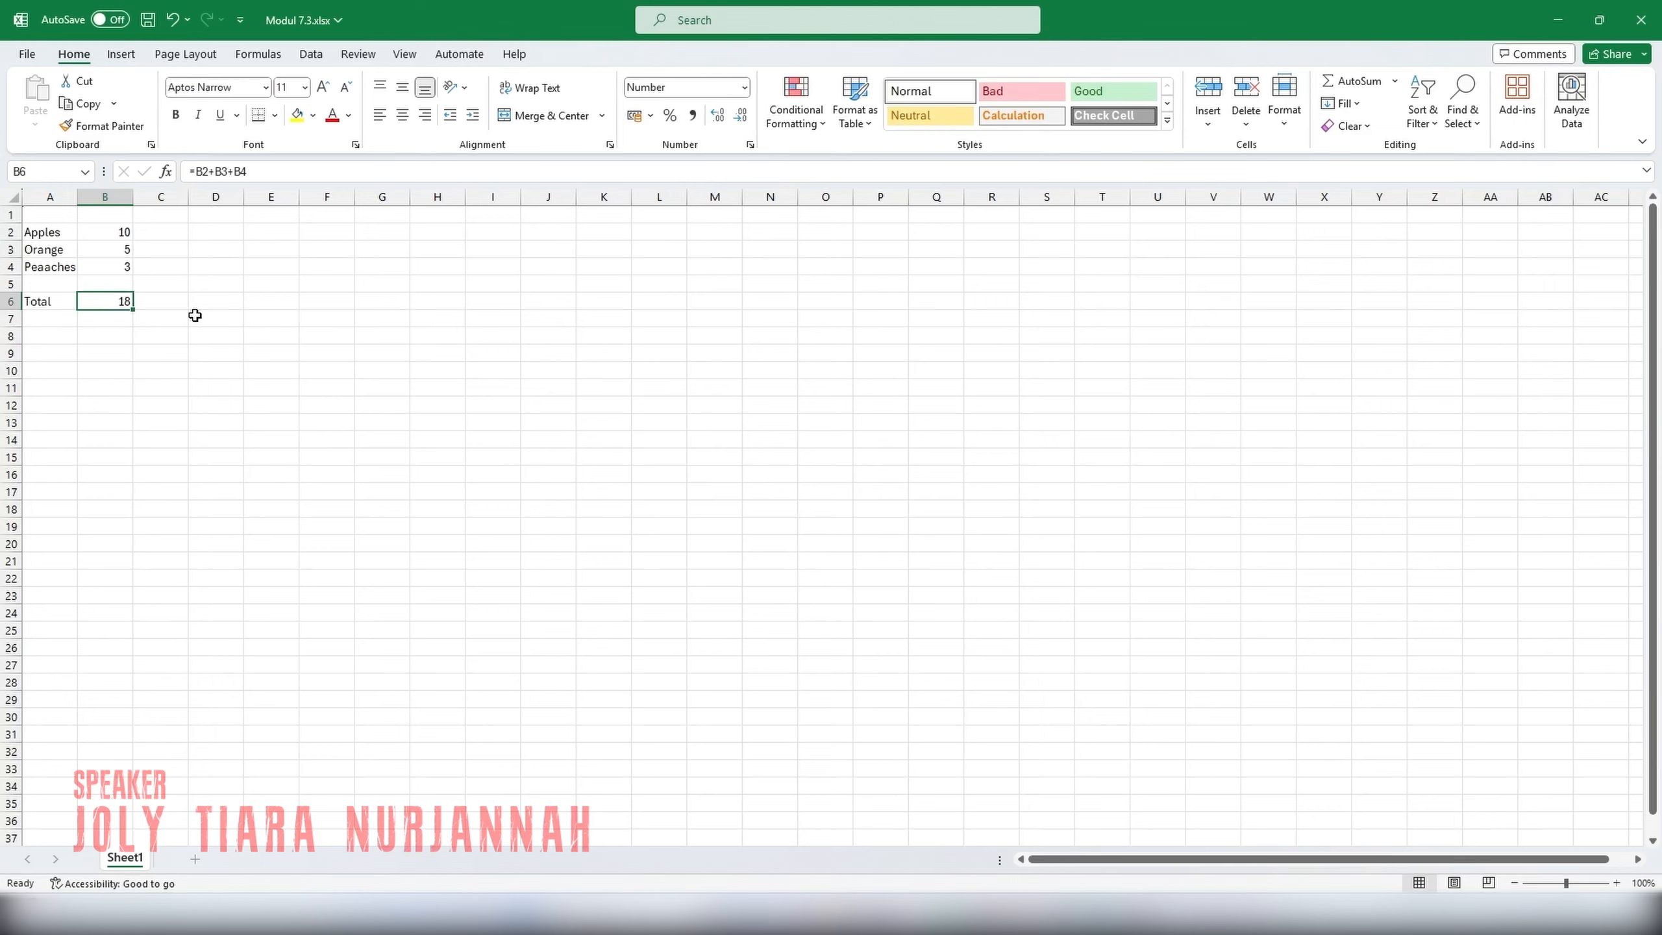
left_click(243, 172)
left_click(146, 172)
key("Delete")
type("=")
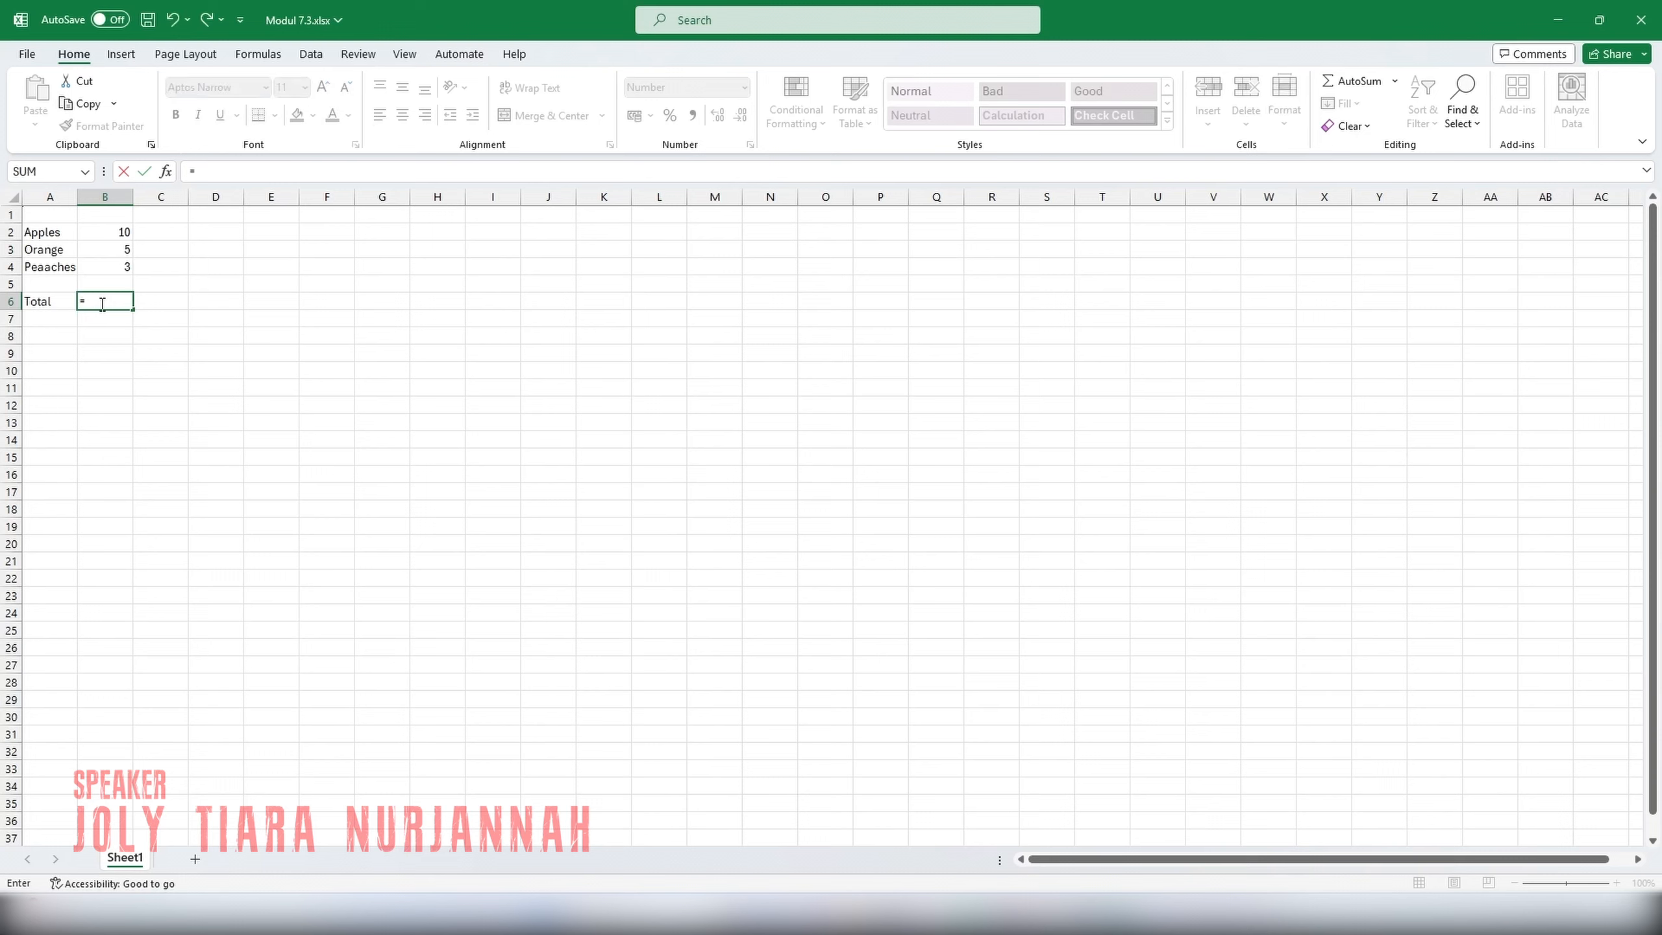
type("SUM")
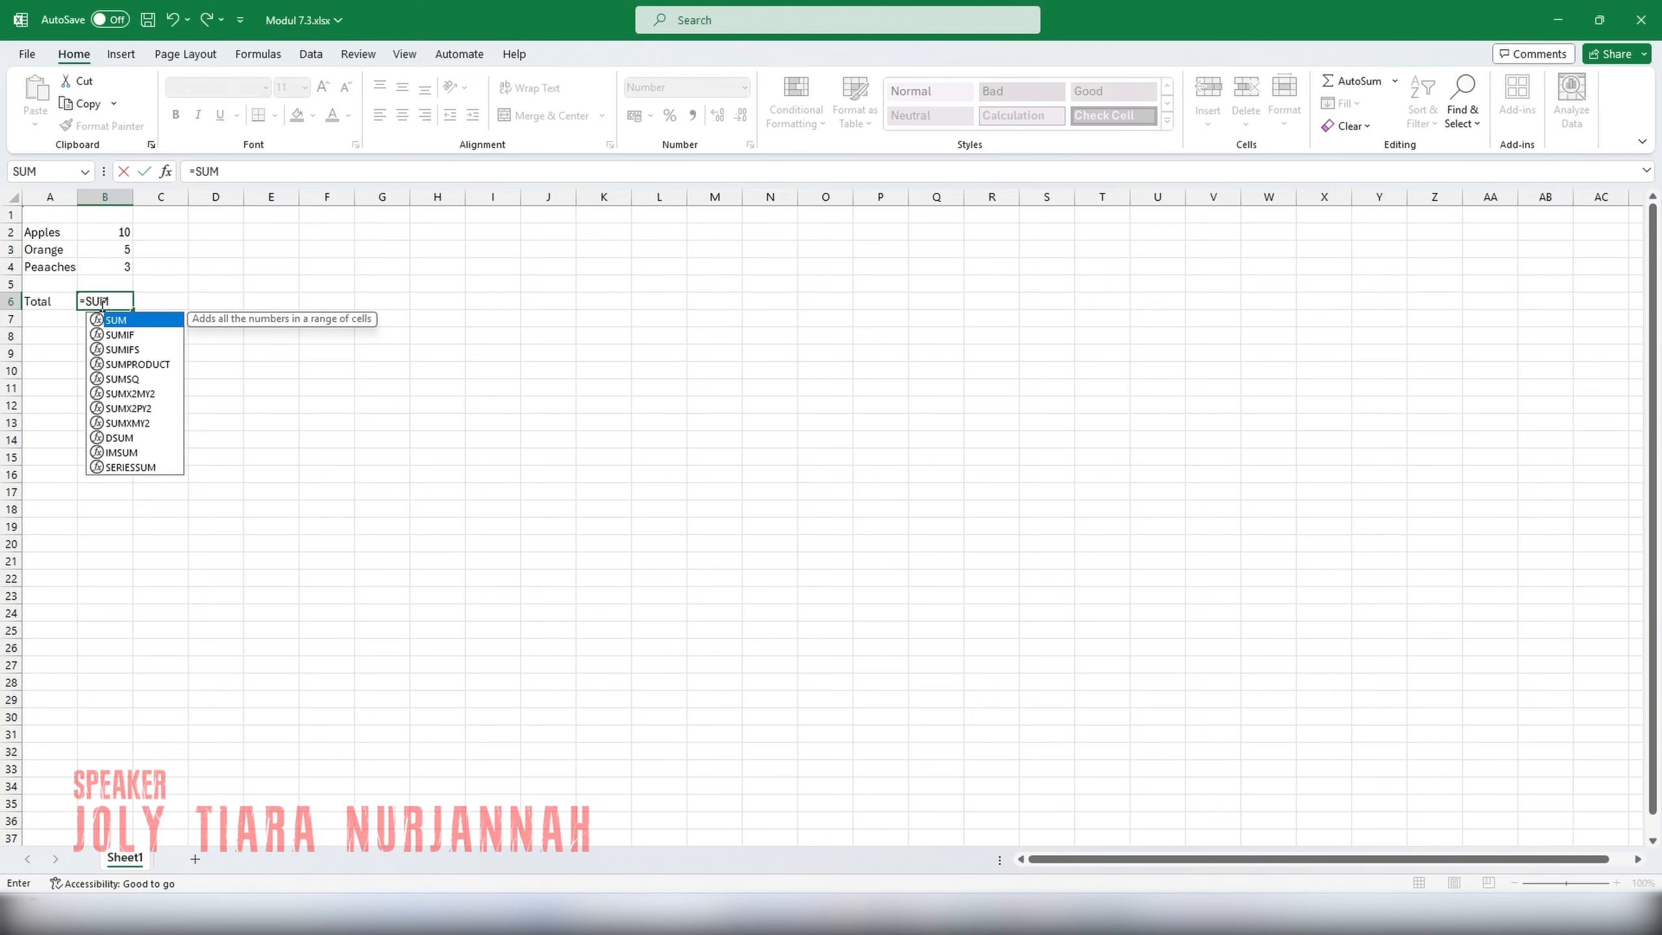
type("(B")
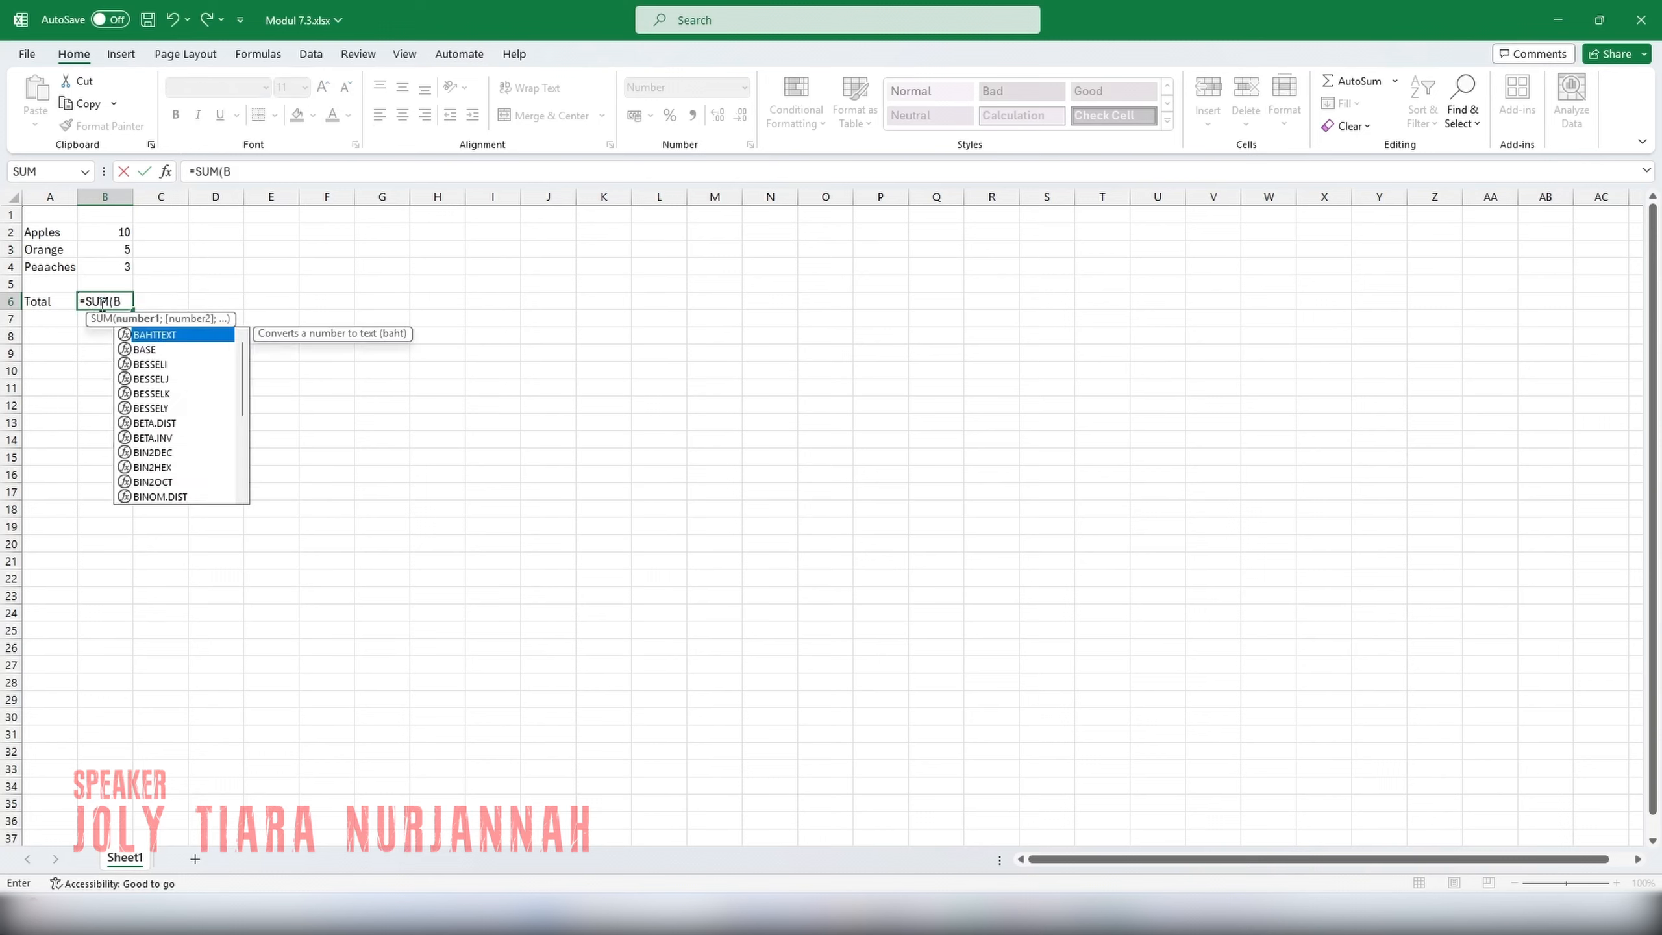
type("2:")
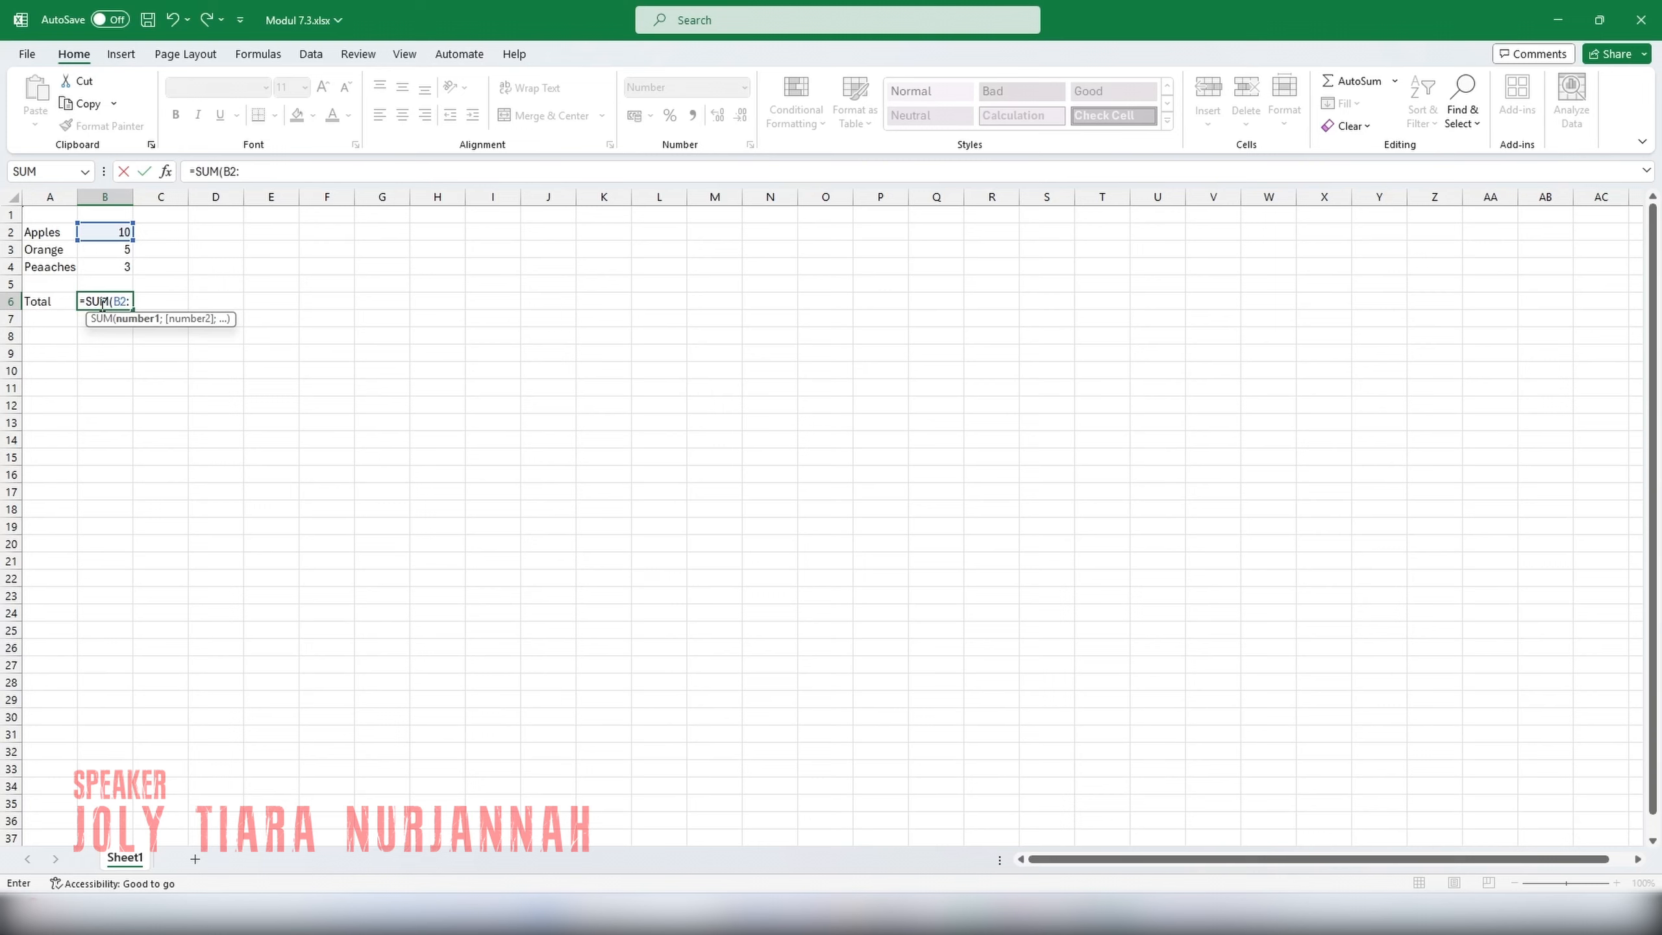
type("B4")
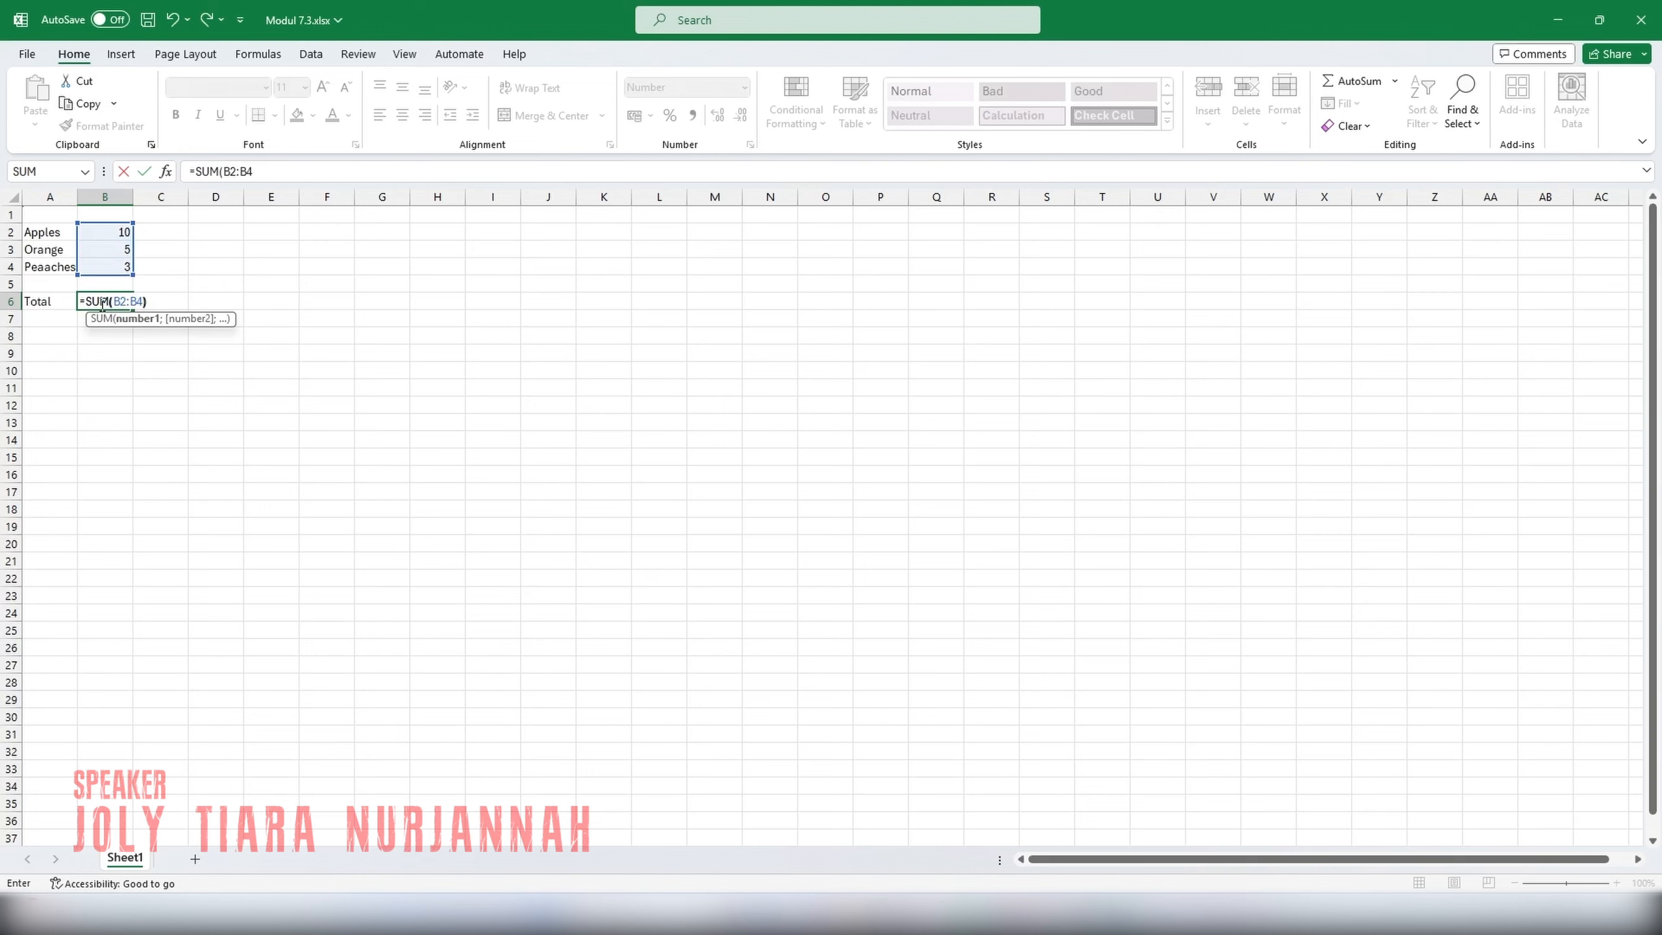
type(")")
key("Return")
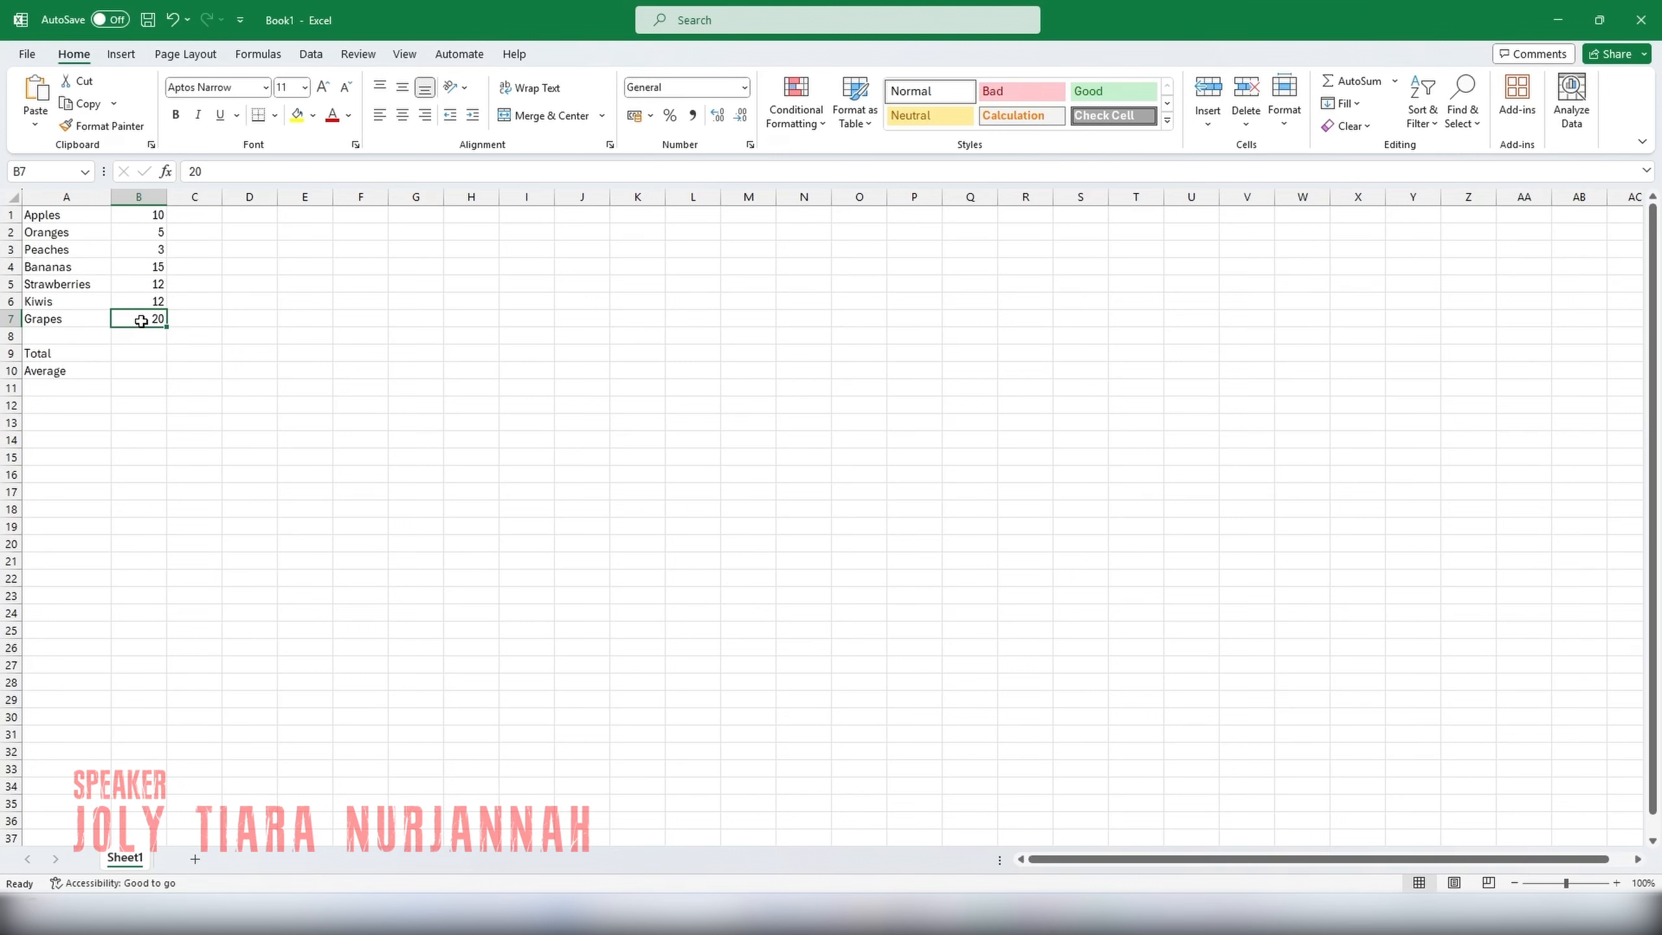
Total the seven fruit quantities in cell B9 with the formula =SUM(B1:B7).
left_click(126, 355)
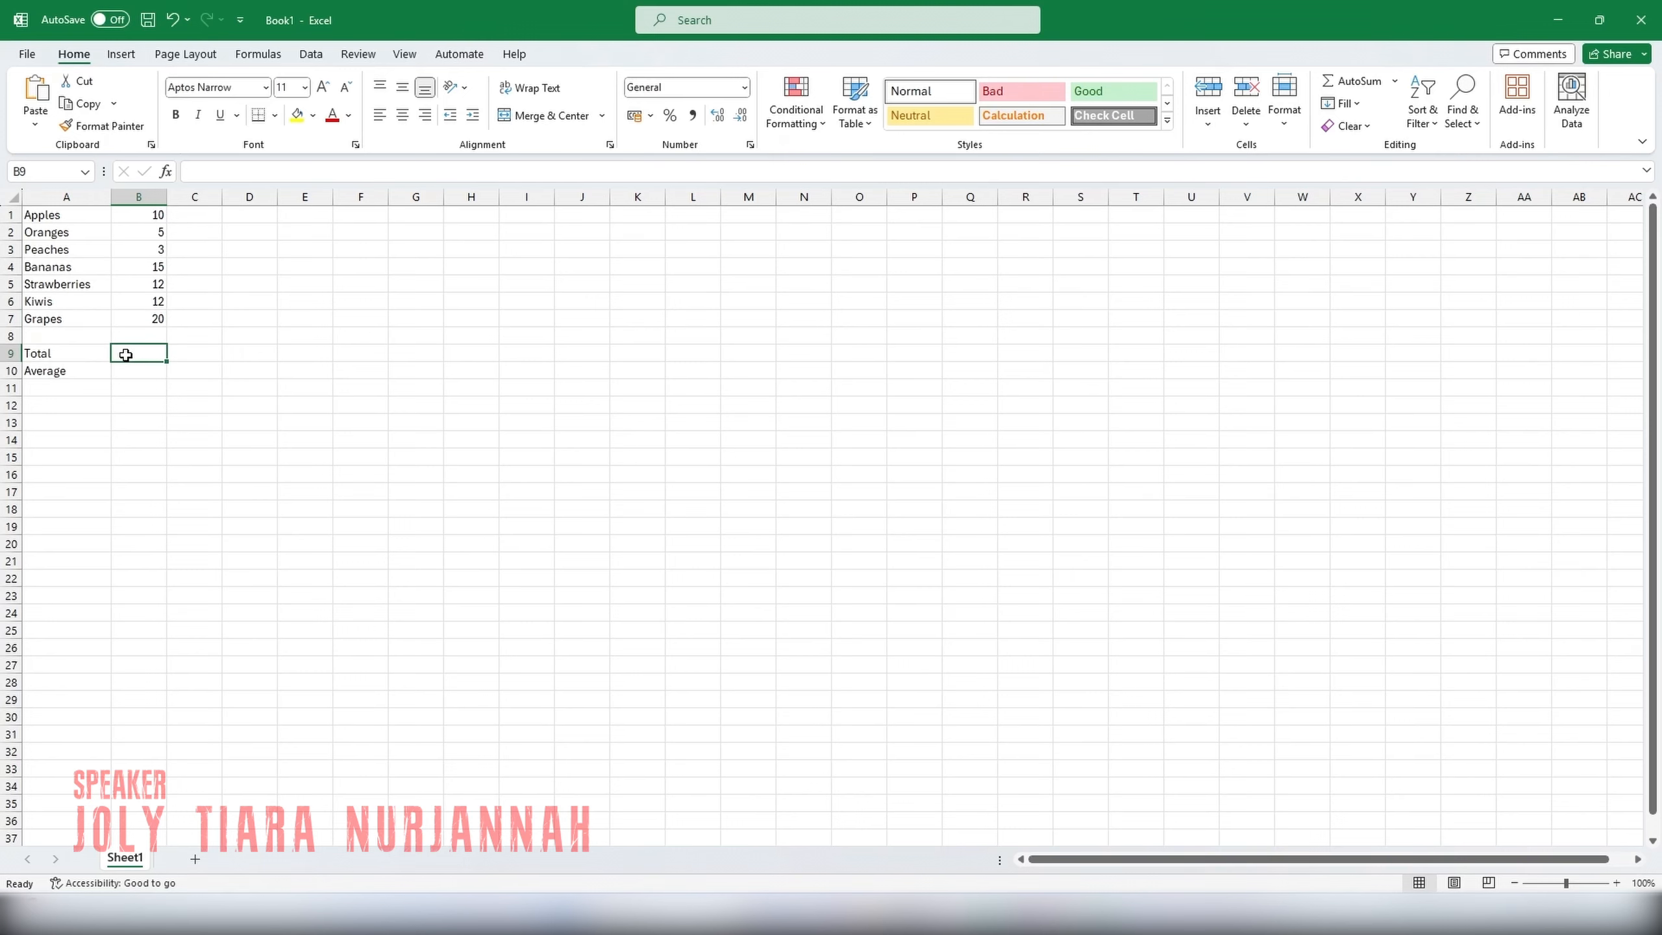
type("=")
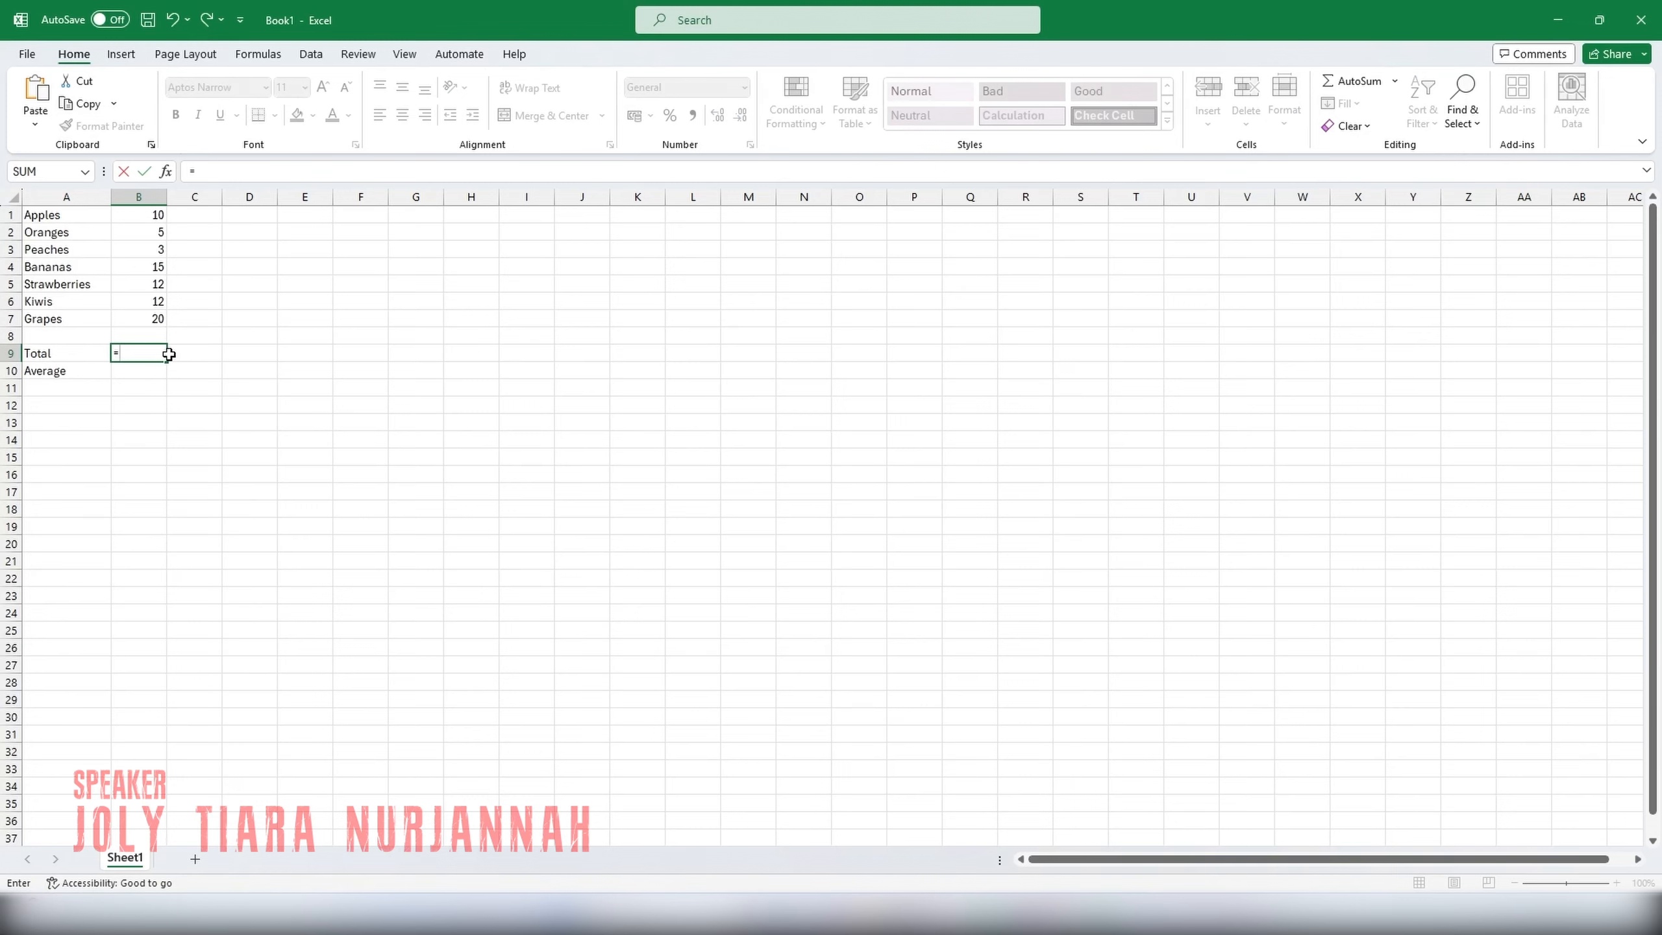
type("SUM(")
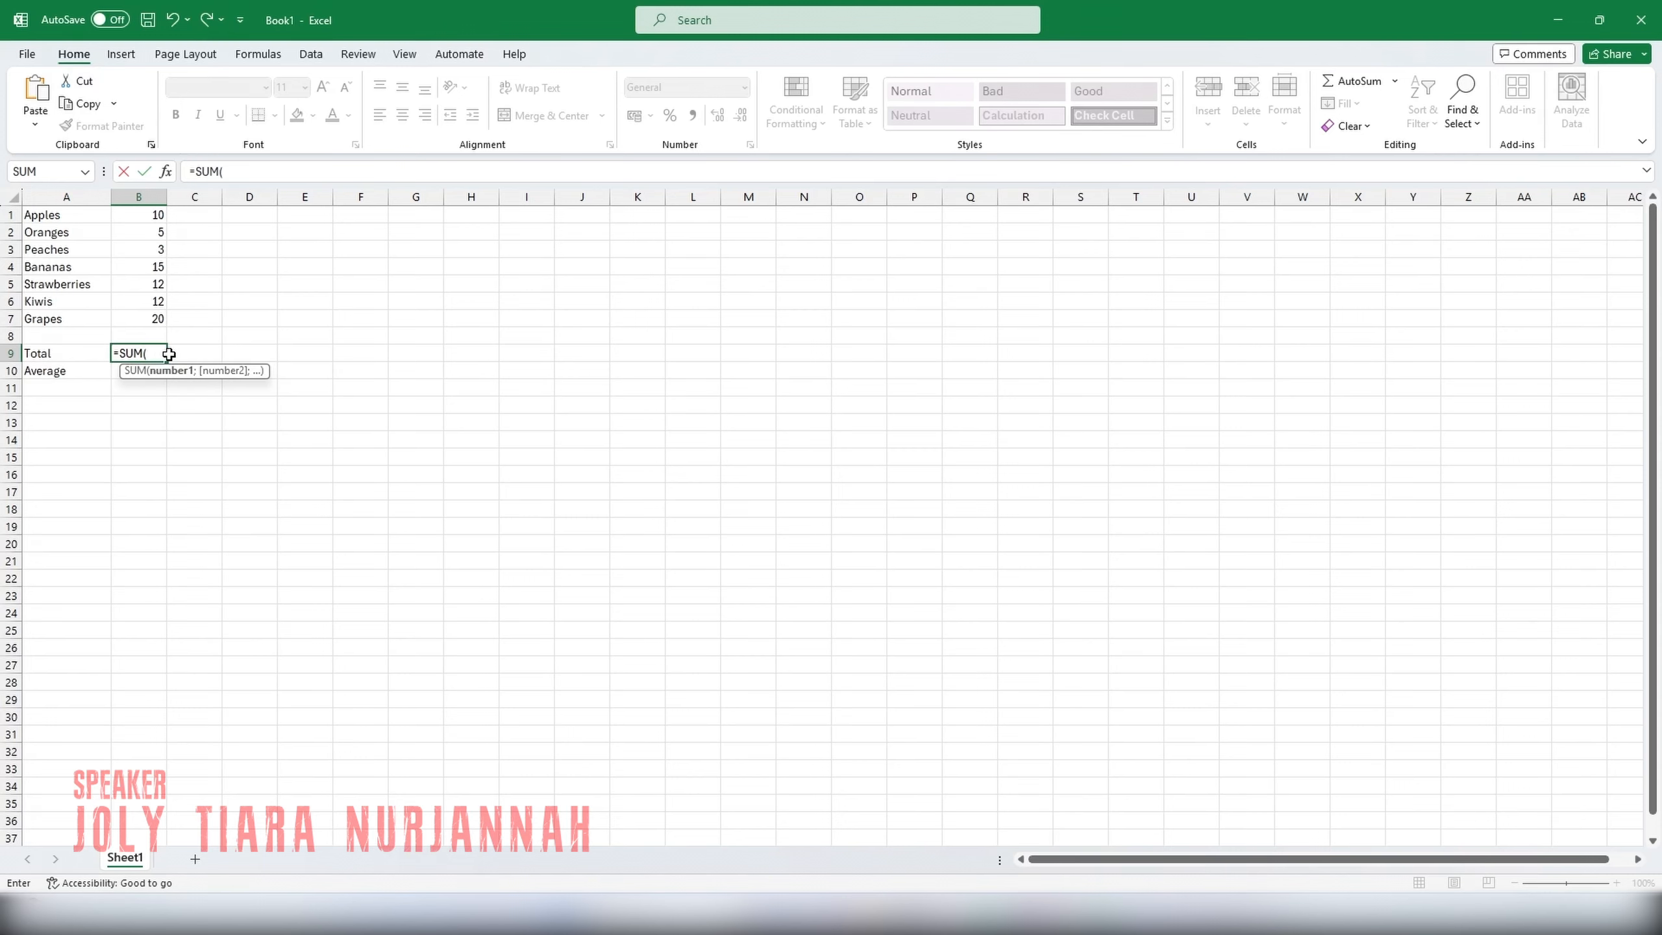
type("B1:B")
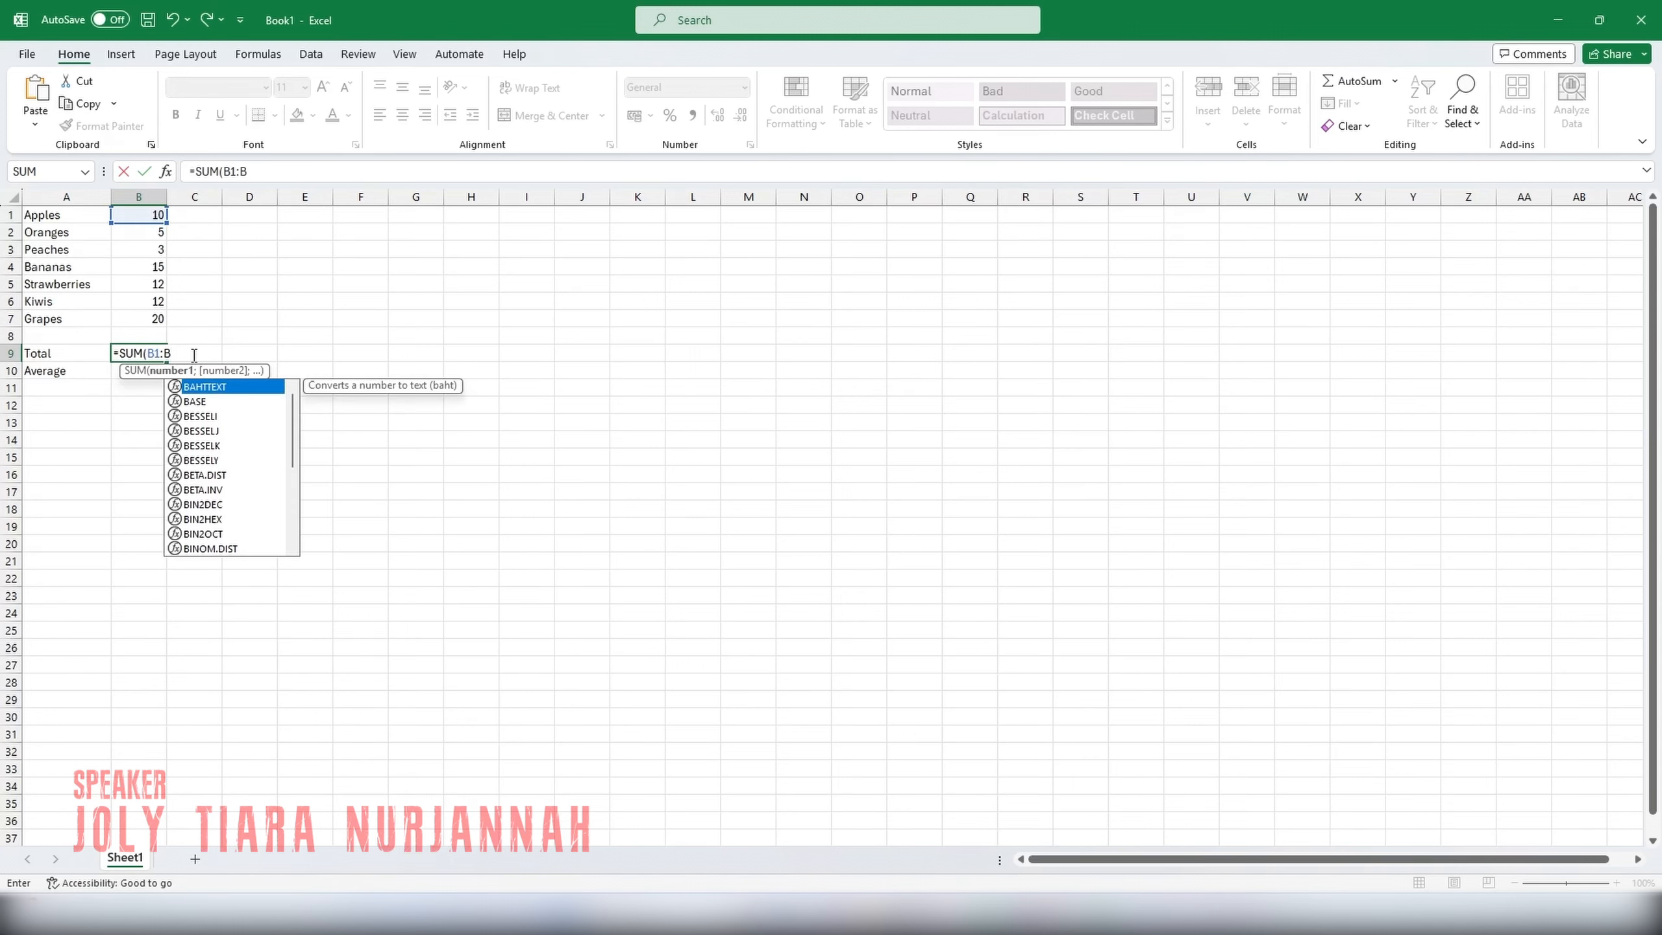
type("7")
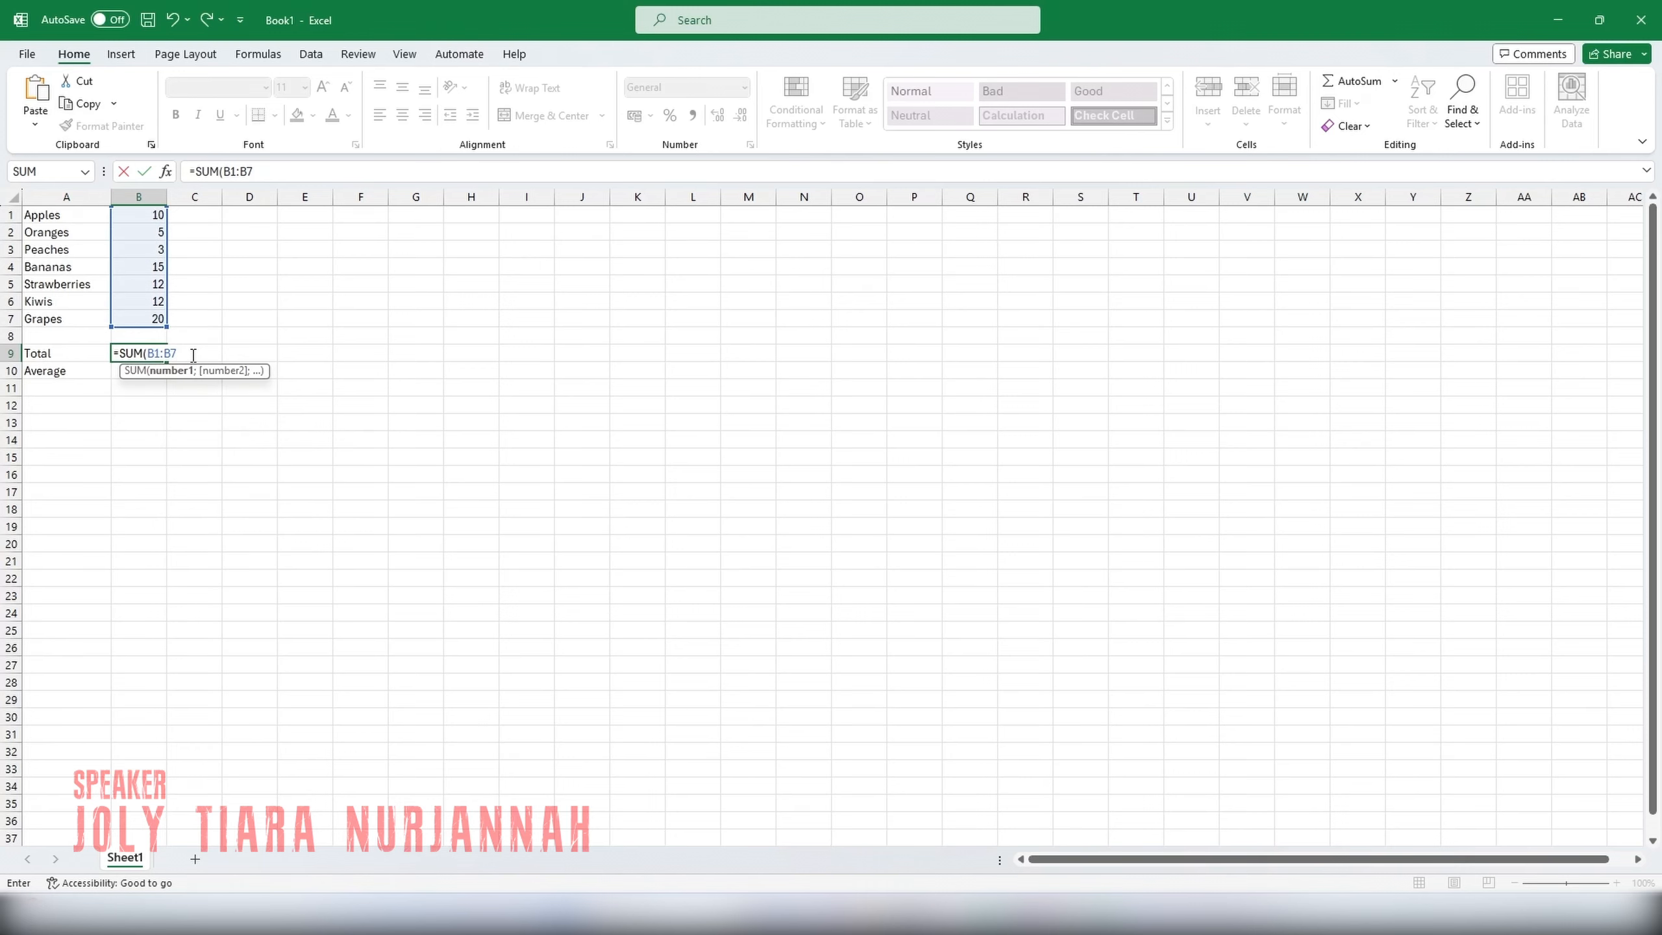
type(")")
key("Return")
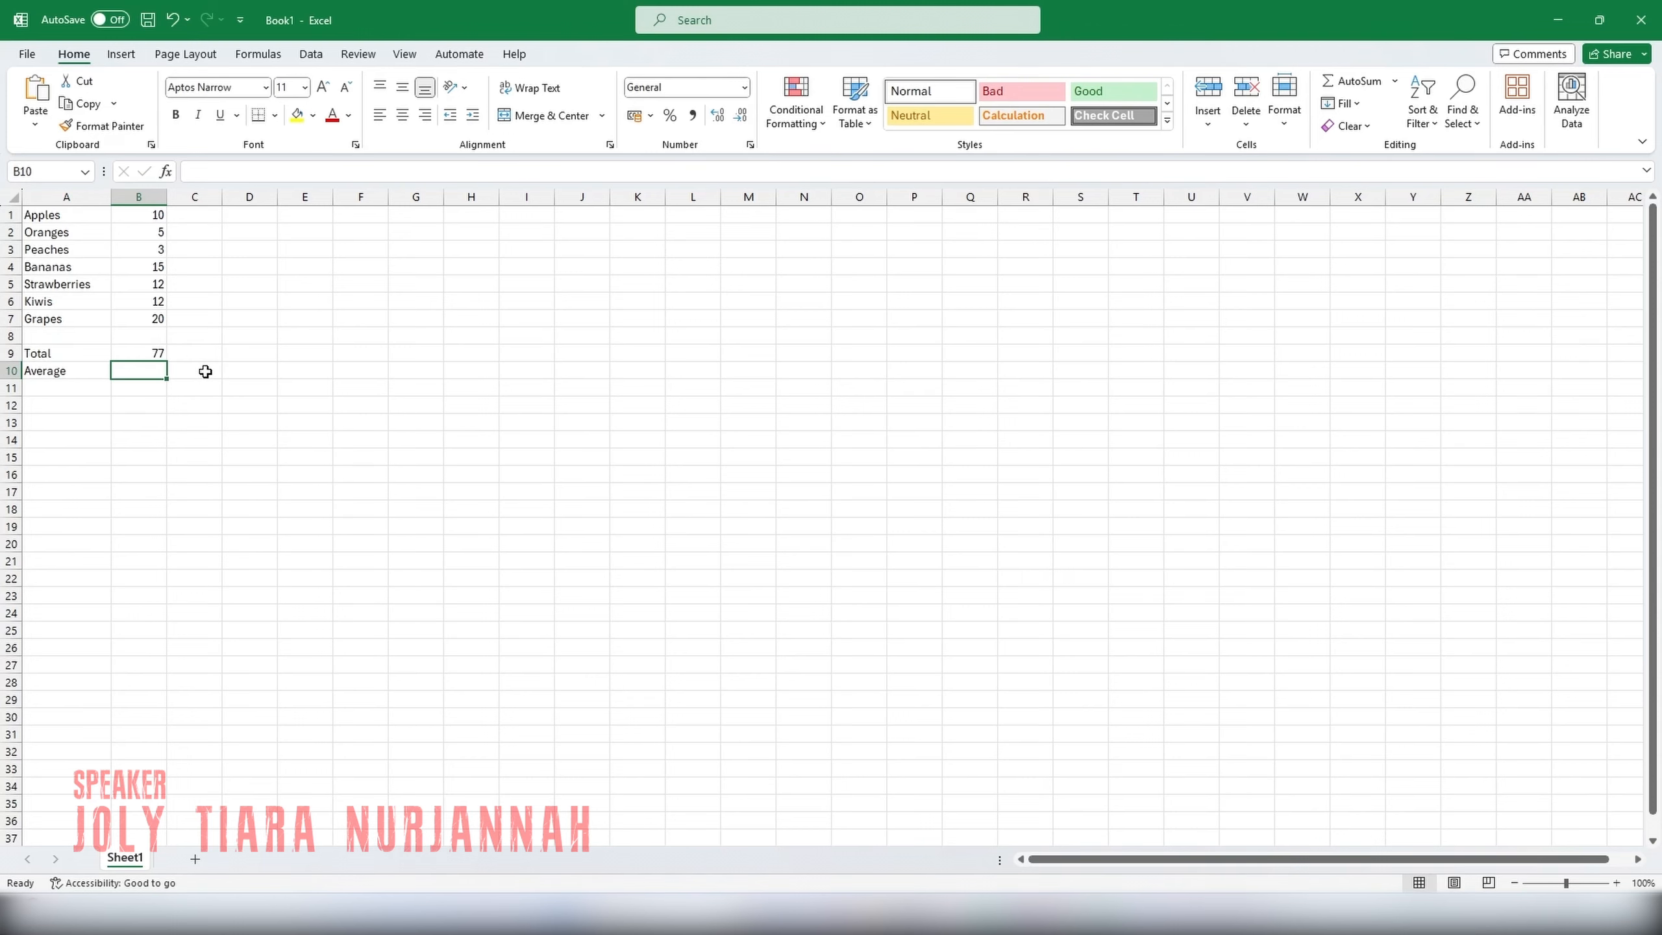
Average the seven fruit quantities in cell B10 with the formula =AVERAGE(B1:B7).
type("=AVERAGE")
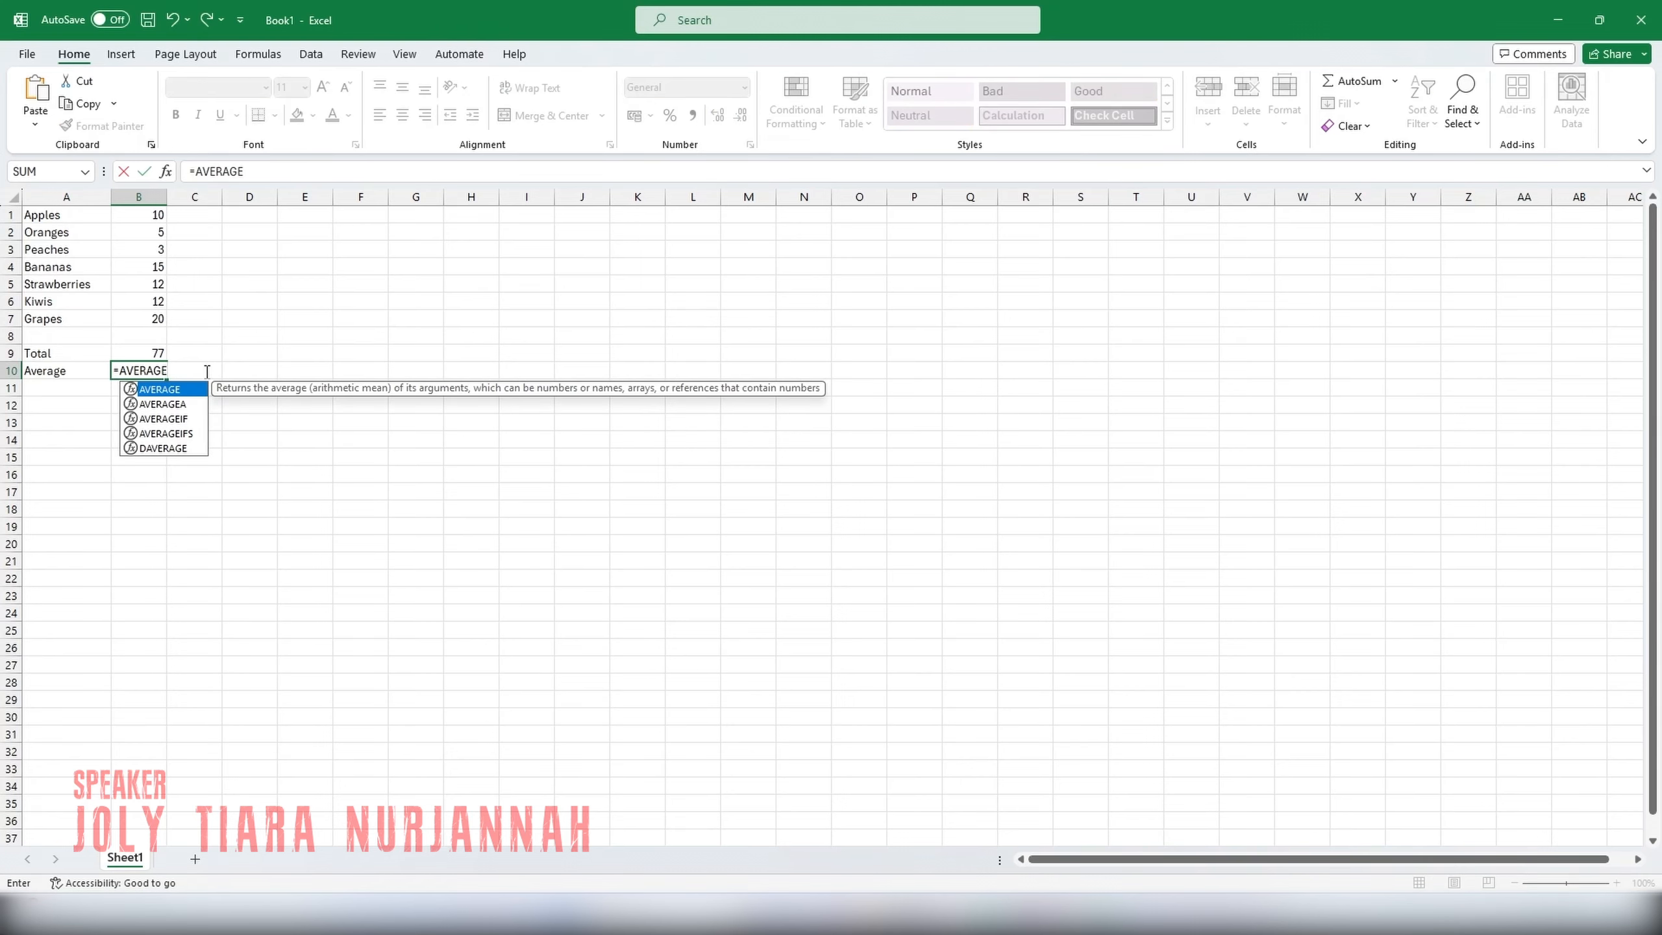
type("(")
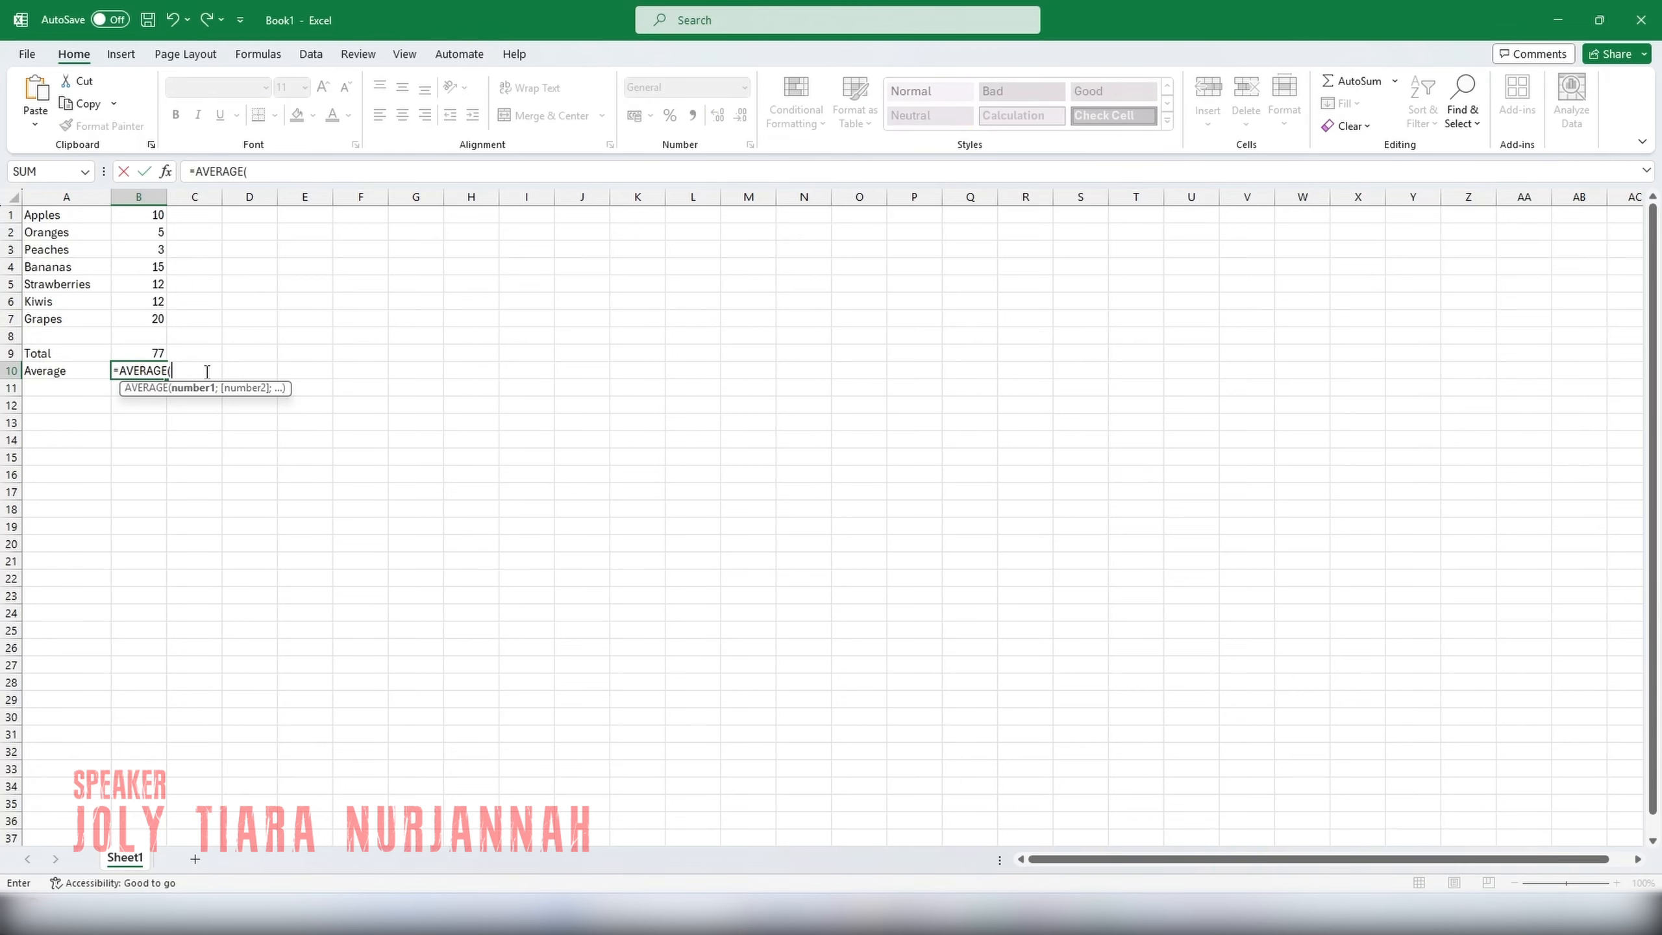
type("B1:B7")
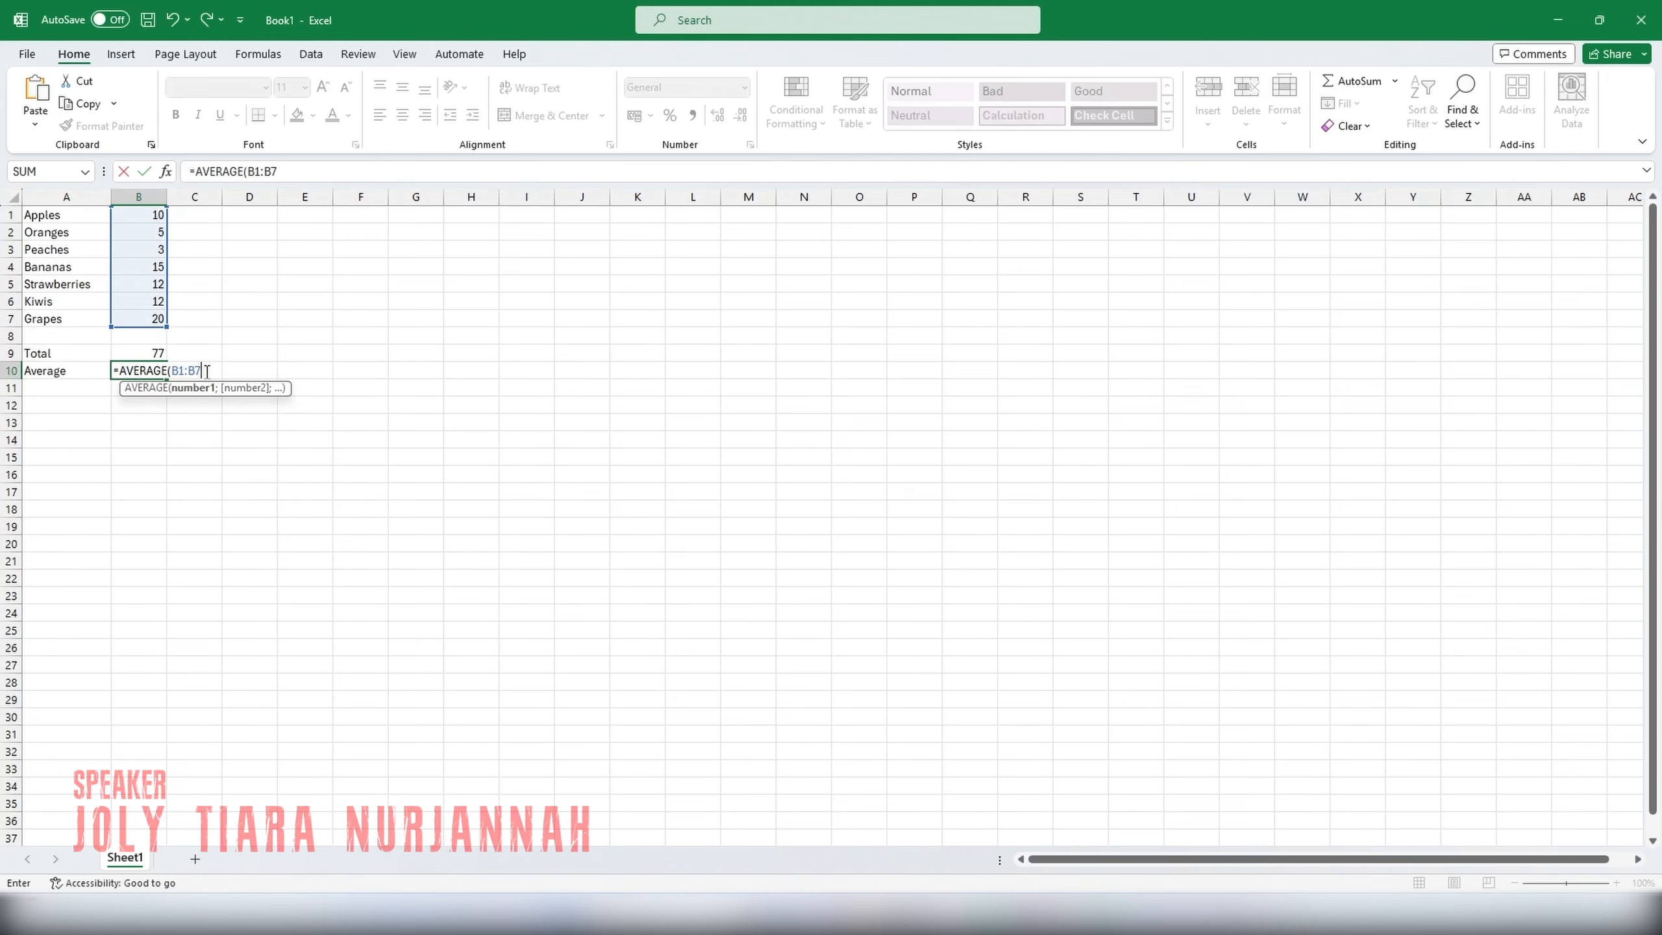
type(")")
key("Return")
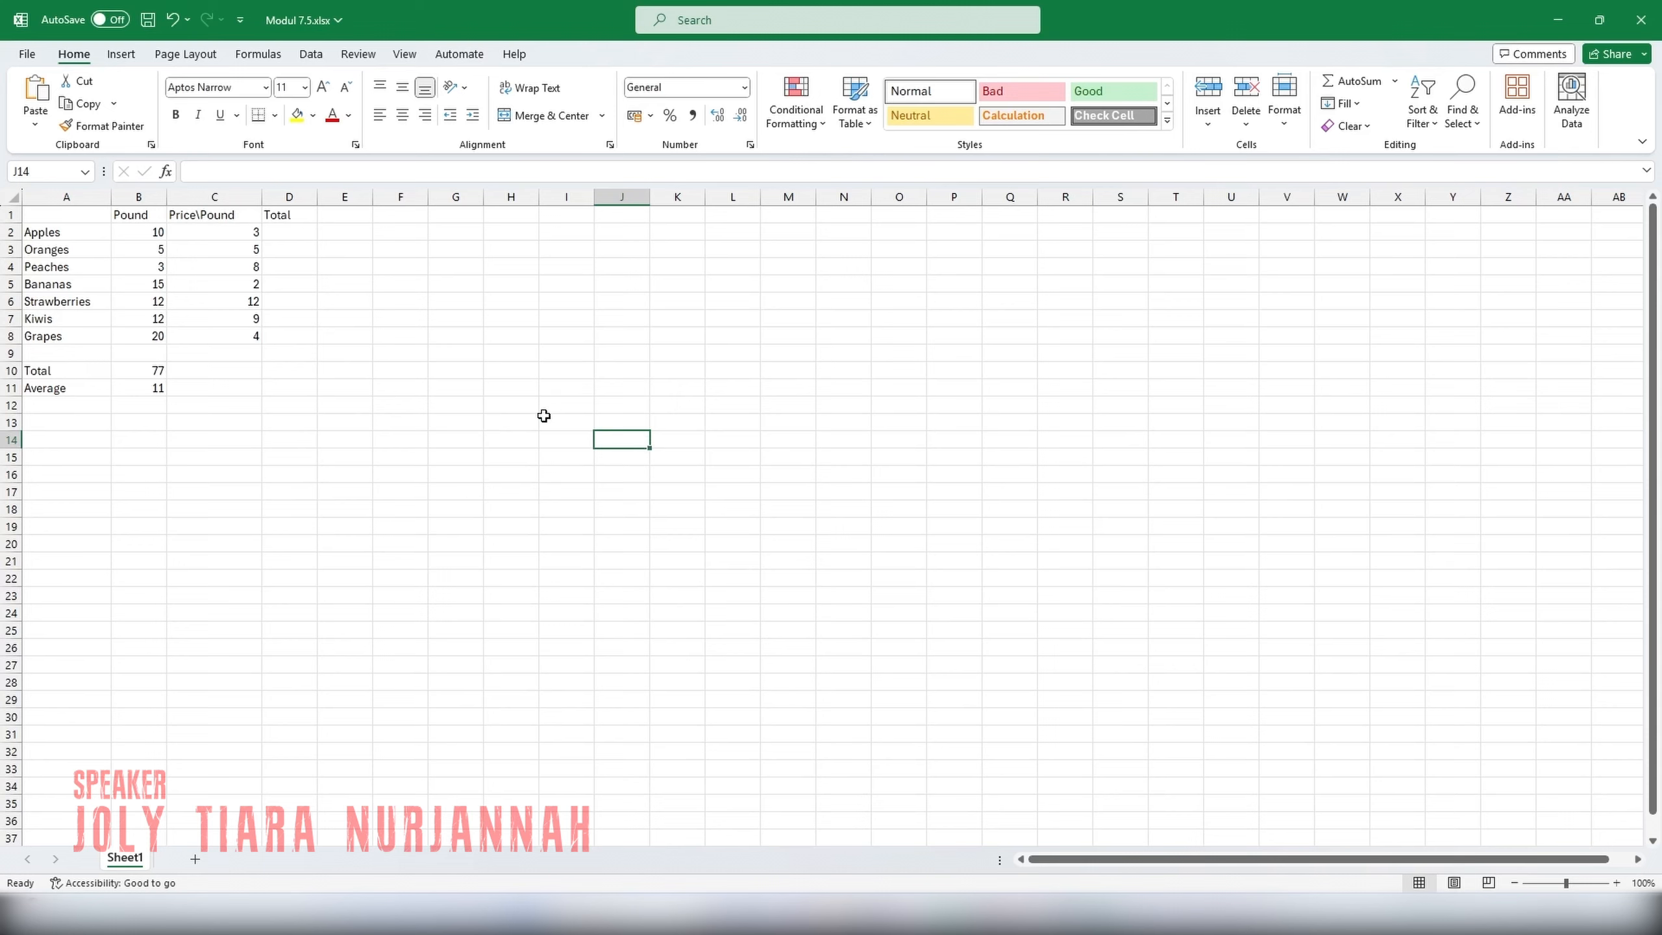
Multiply pounds by price per pound for Apples in Total cell D2 with the formula =B2*C2.
left_click(293, 235)
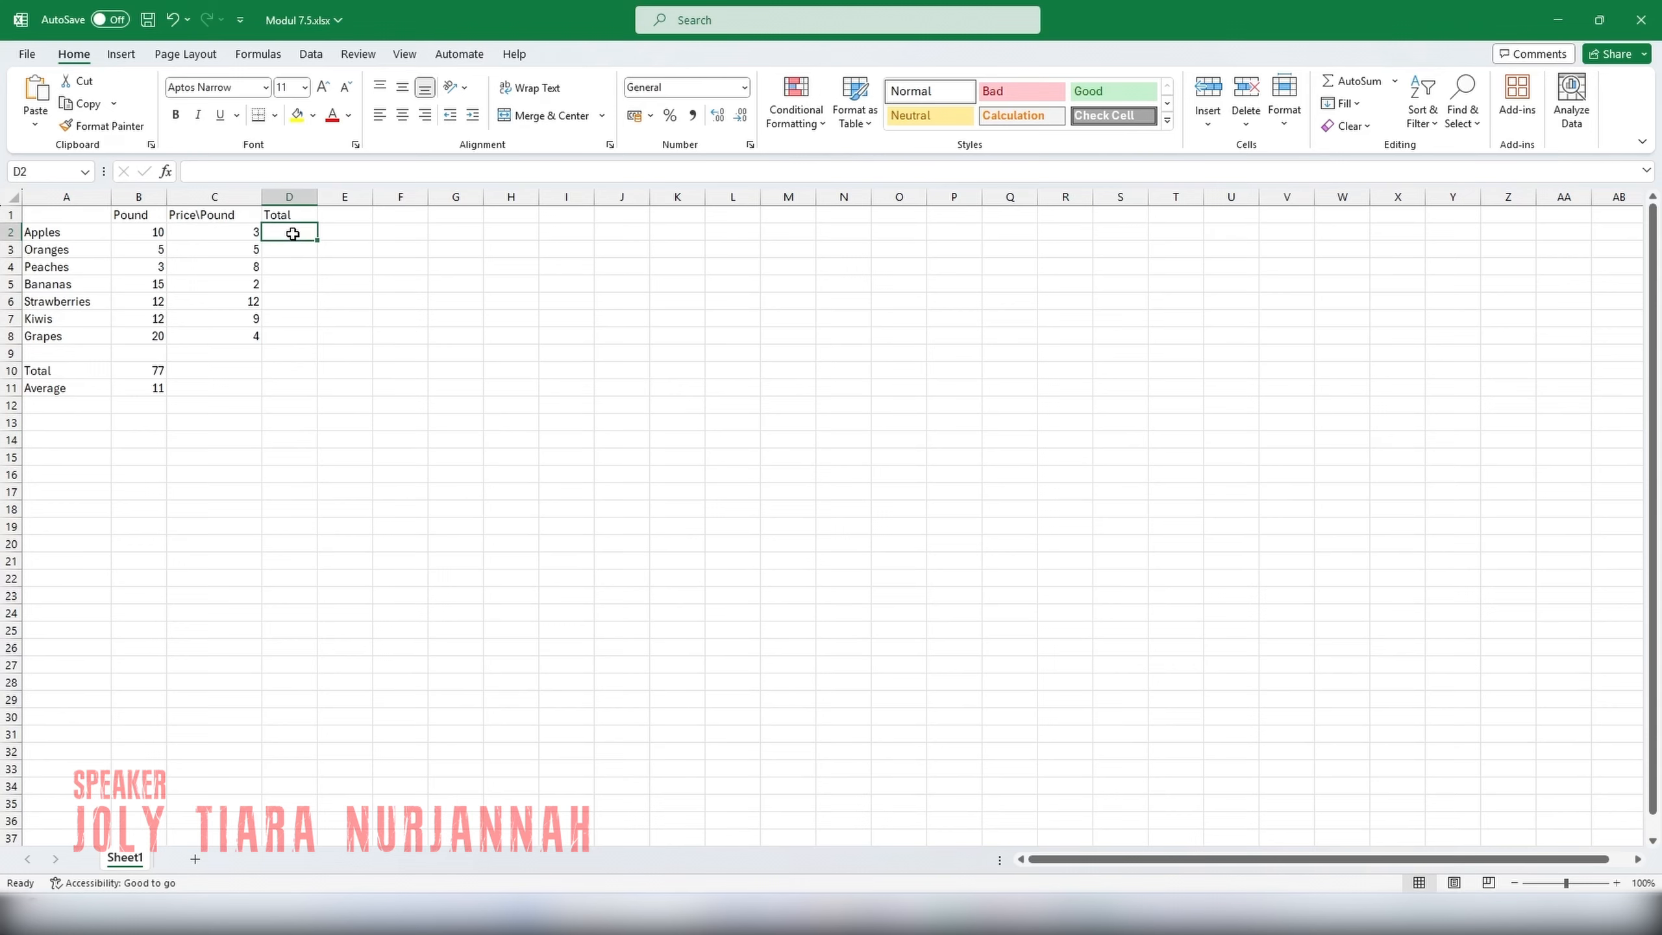
left_click(265, 176)
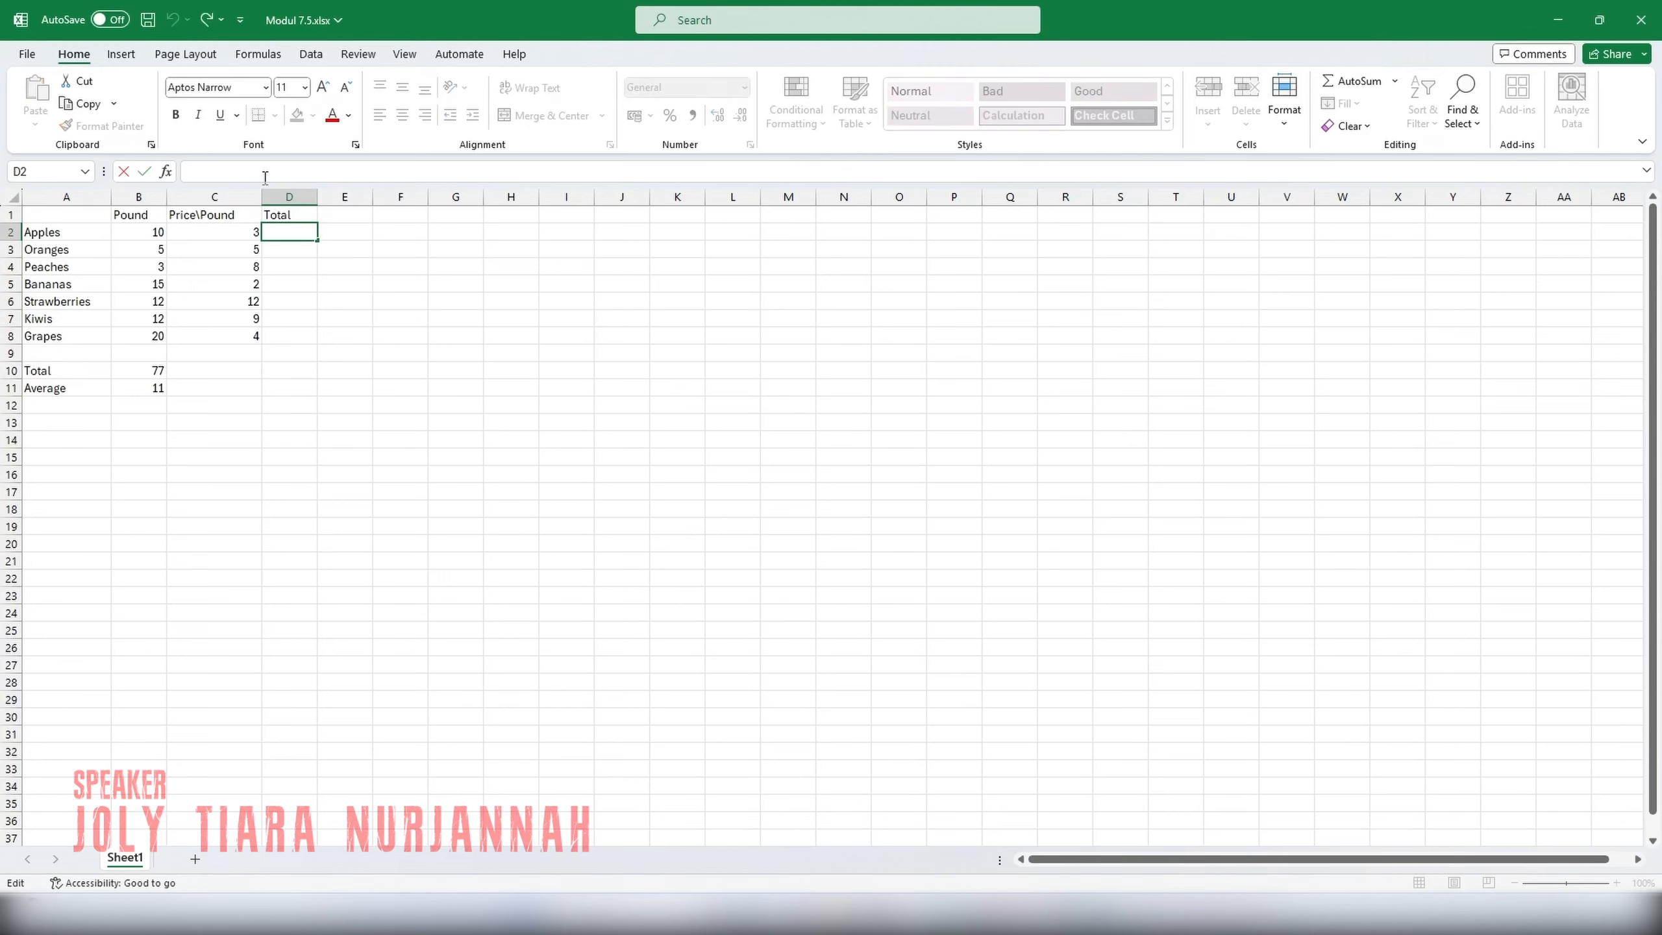
type("+")
key("BackSpace")
type("=B2")
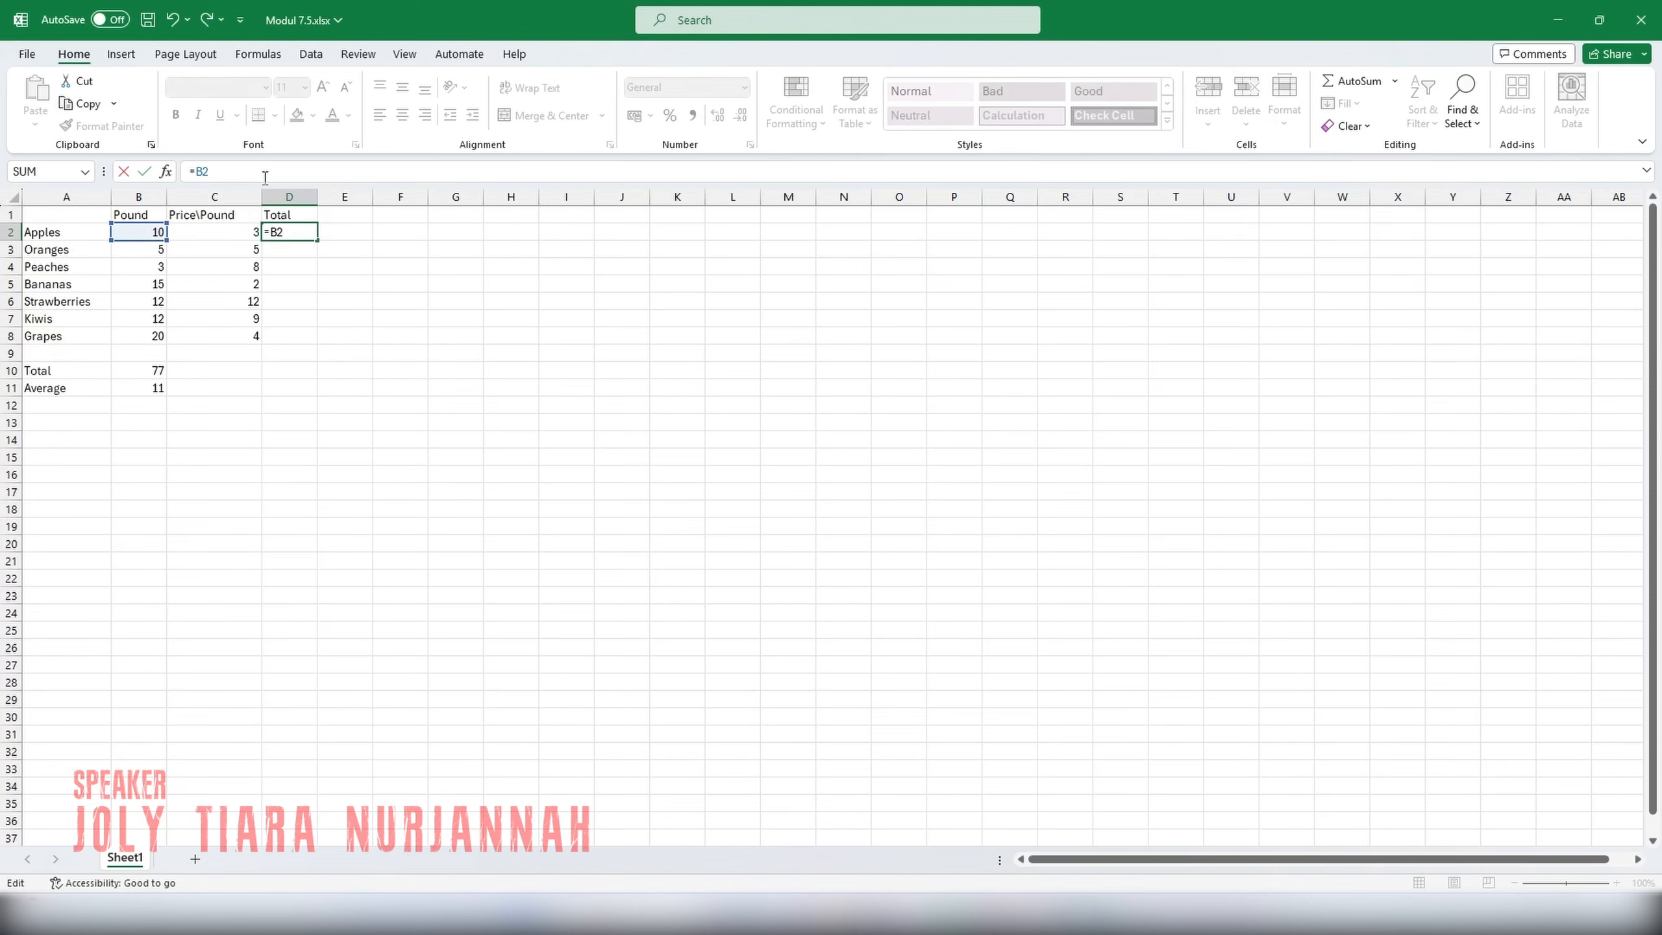
type("*C2")
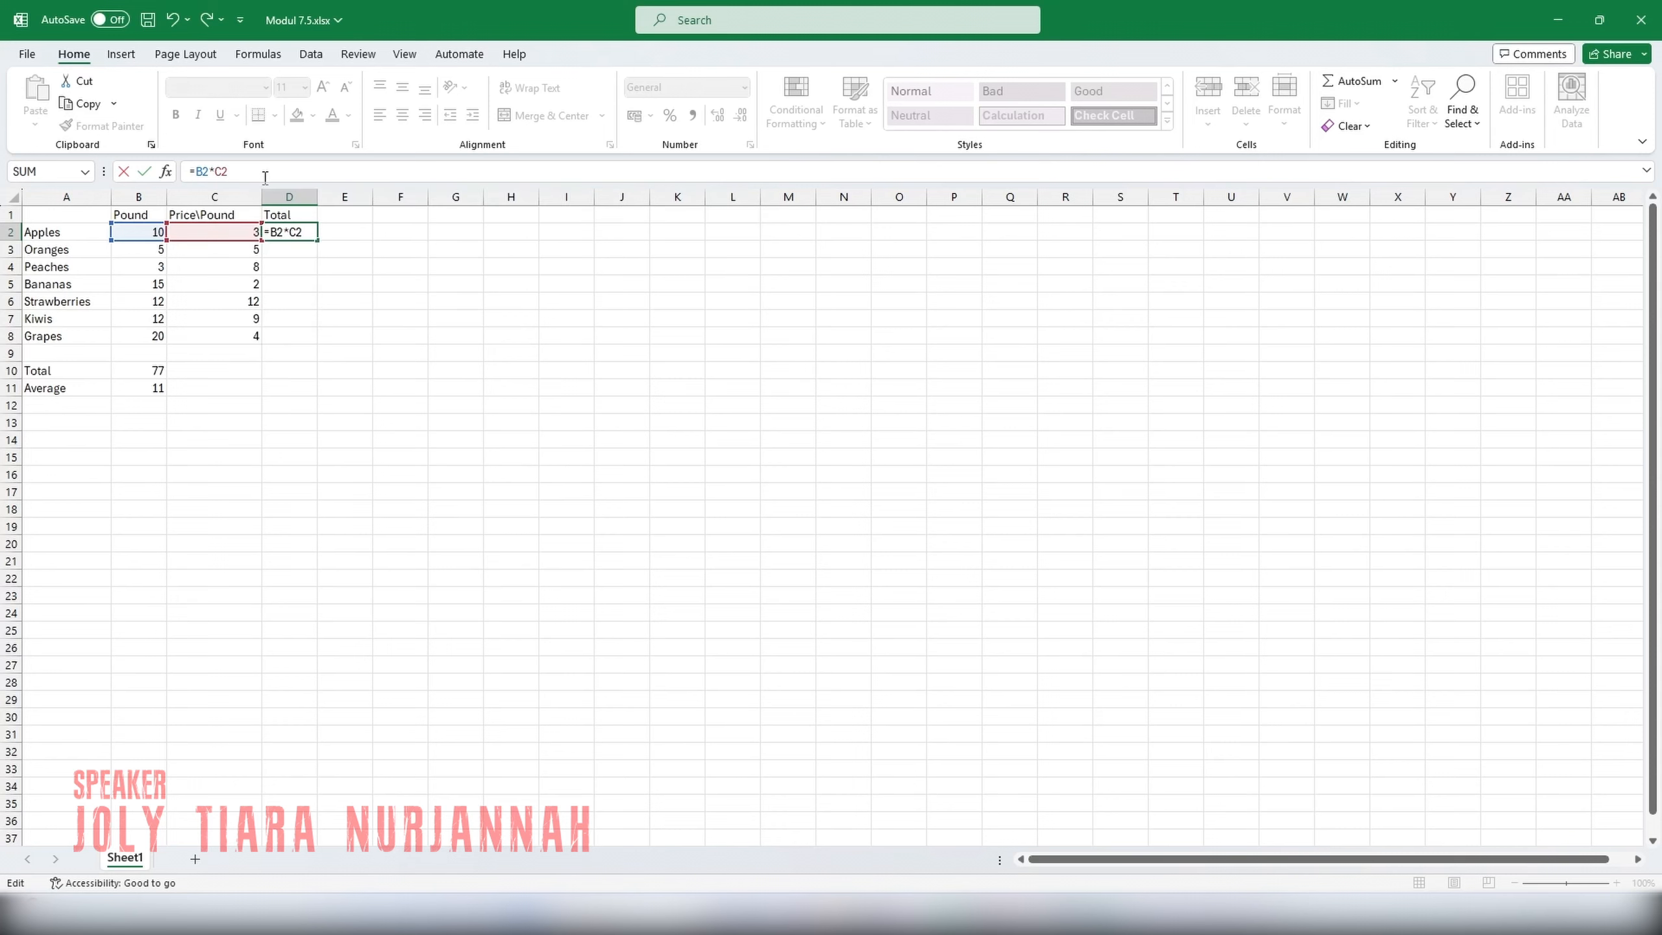
key("Return")
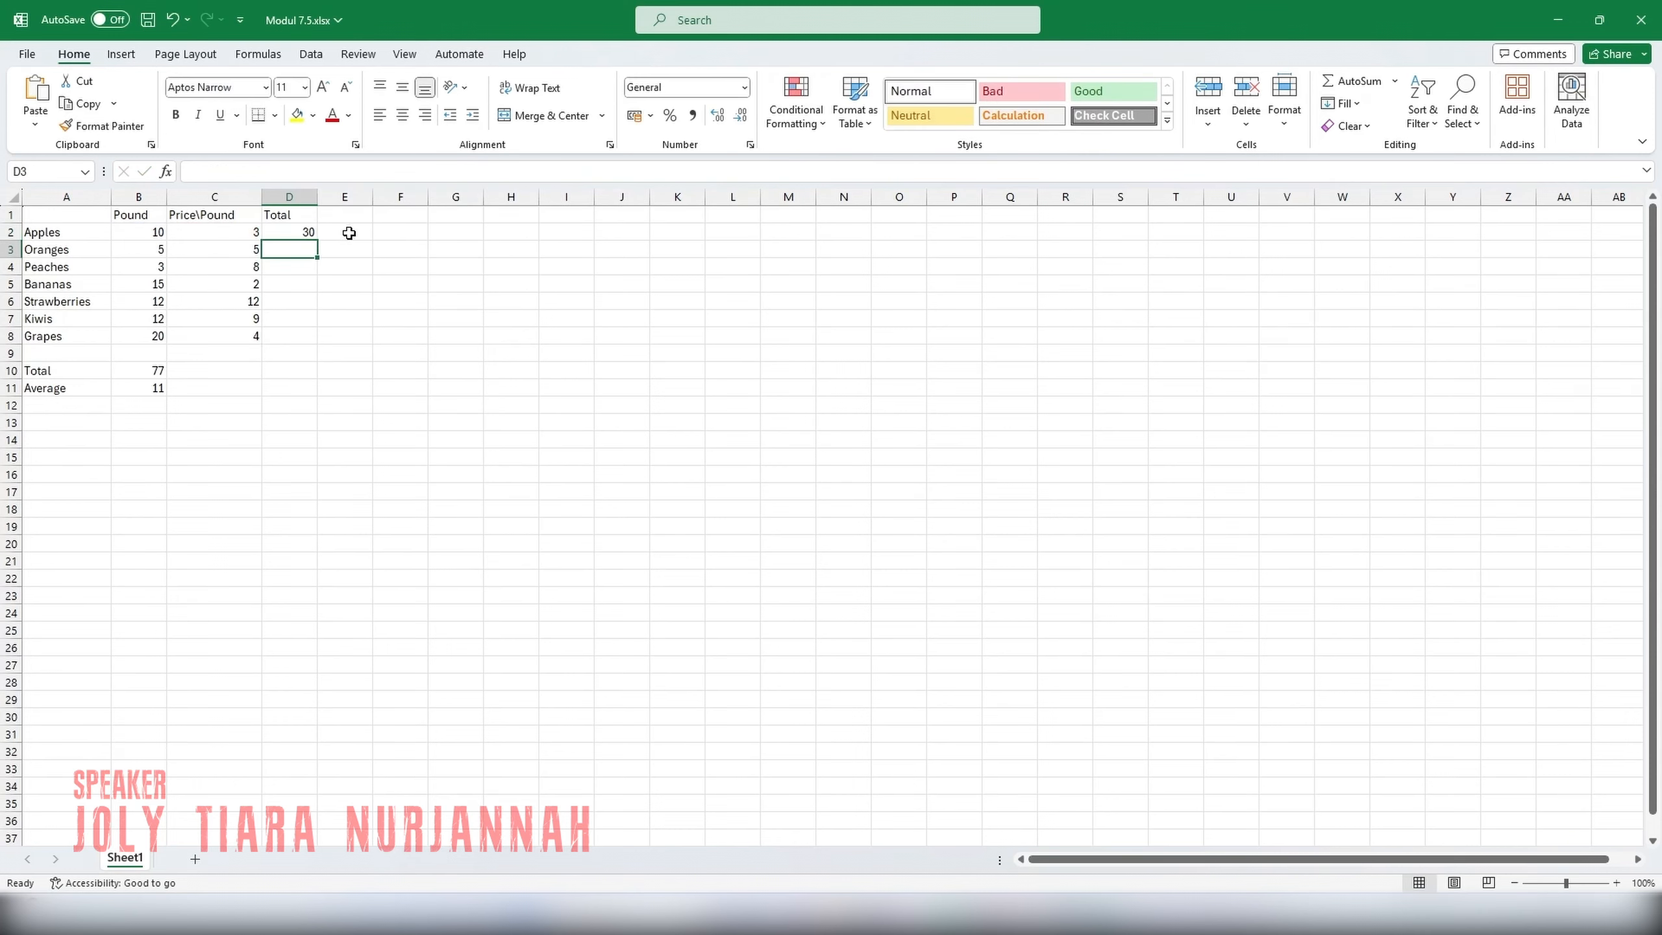
Fill the Apples total formula from D2 down to D8 for the other fruits and go through the filled cells.
left_click(298, 232)
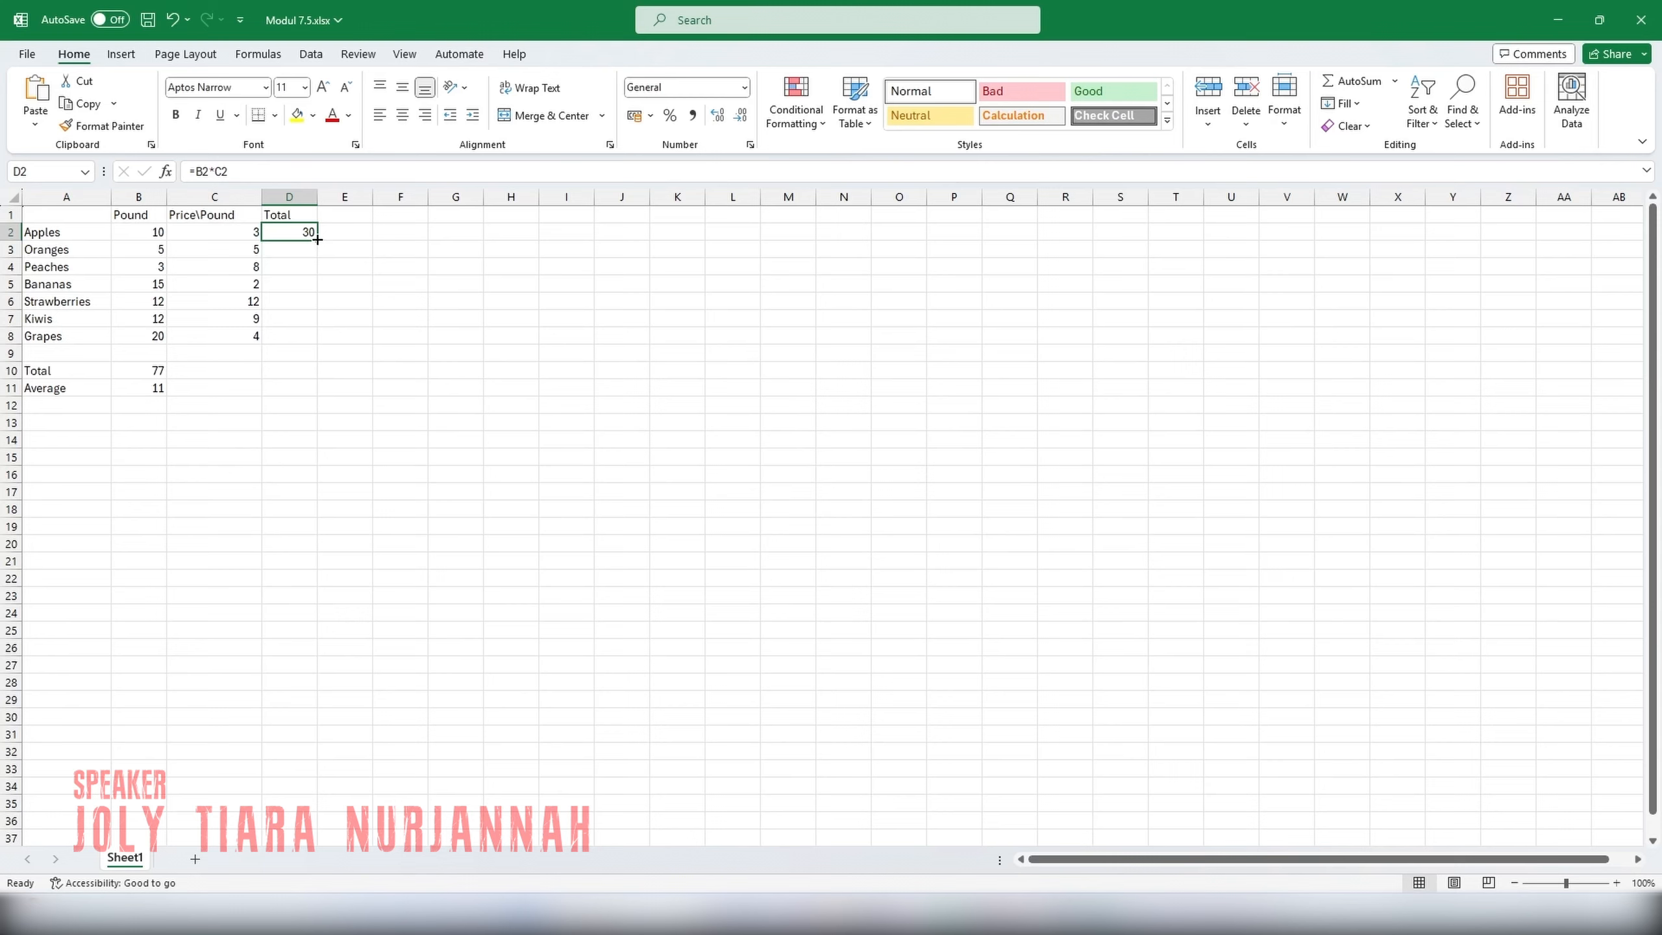
left_click_drag(317, 239, 320, 344)
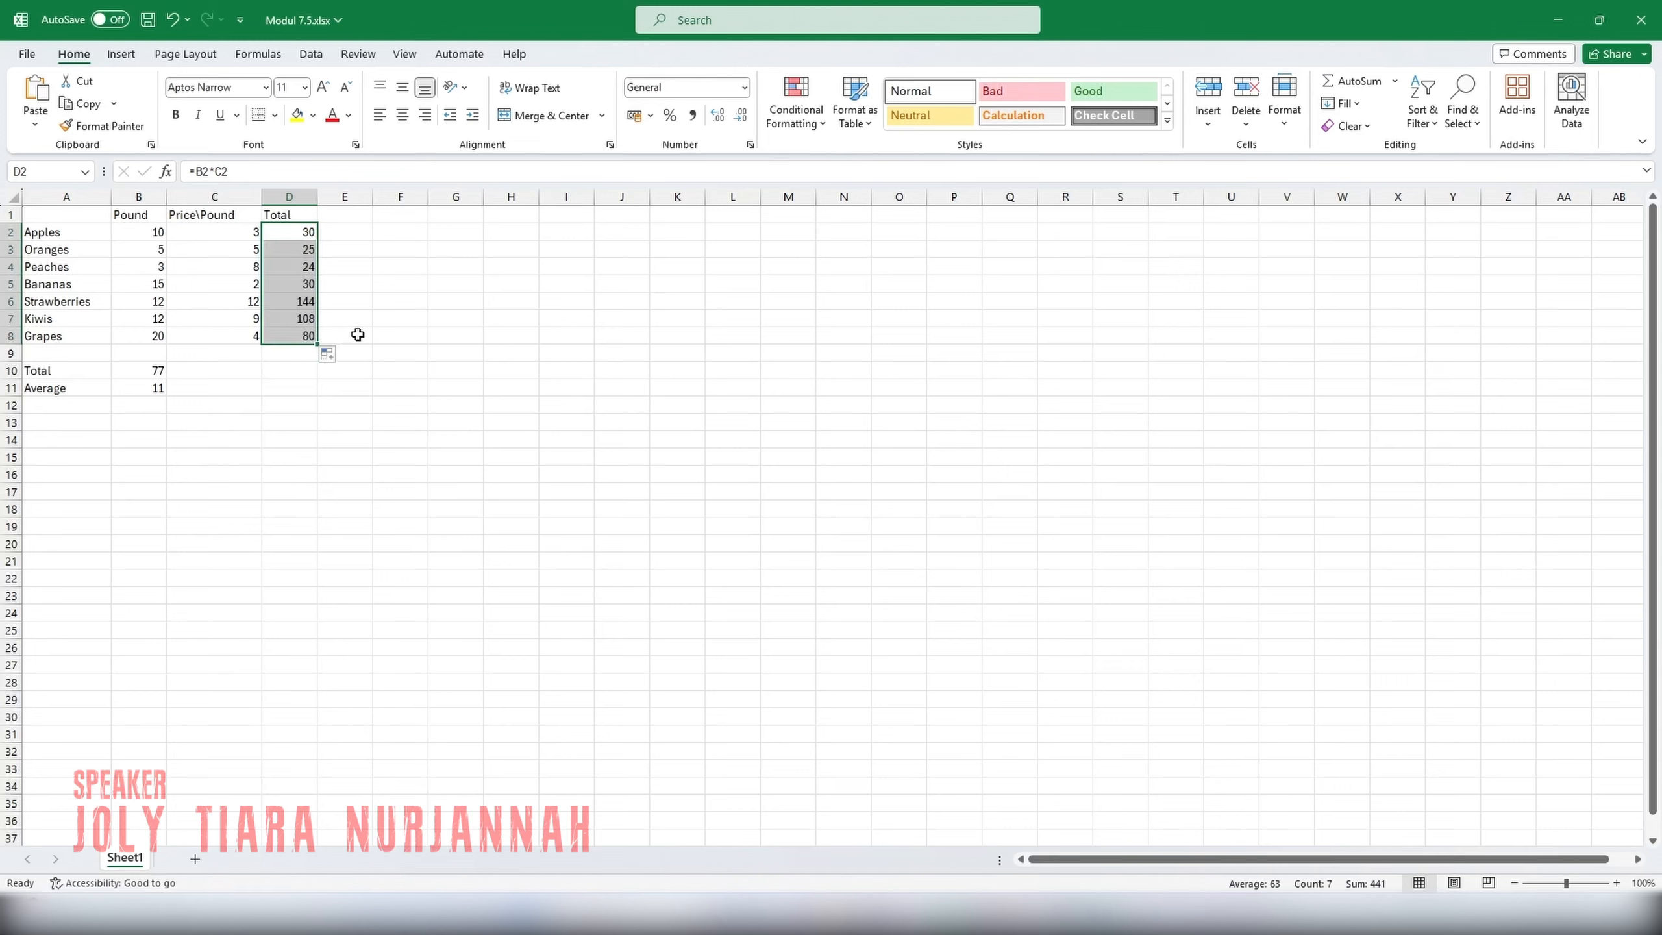
key("Return")
key("Return")
key("Return")
key("Return")
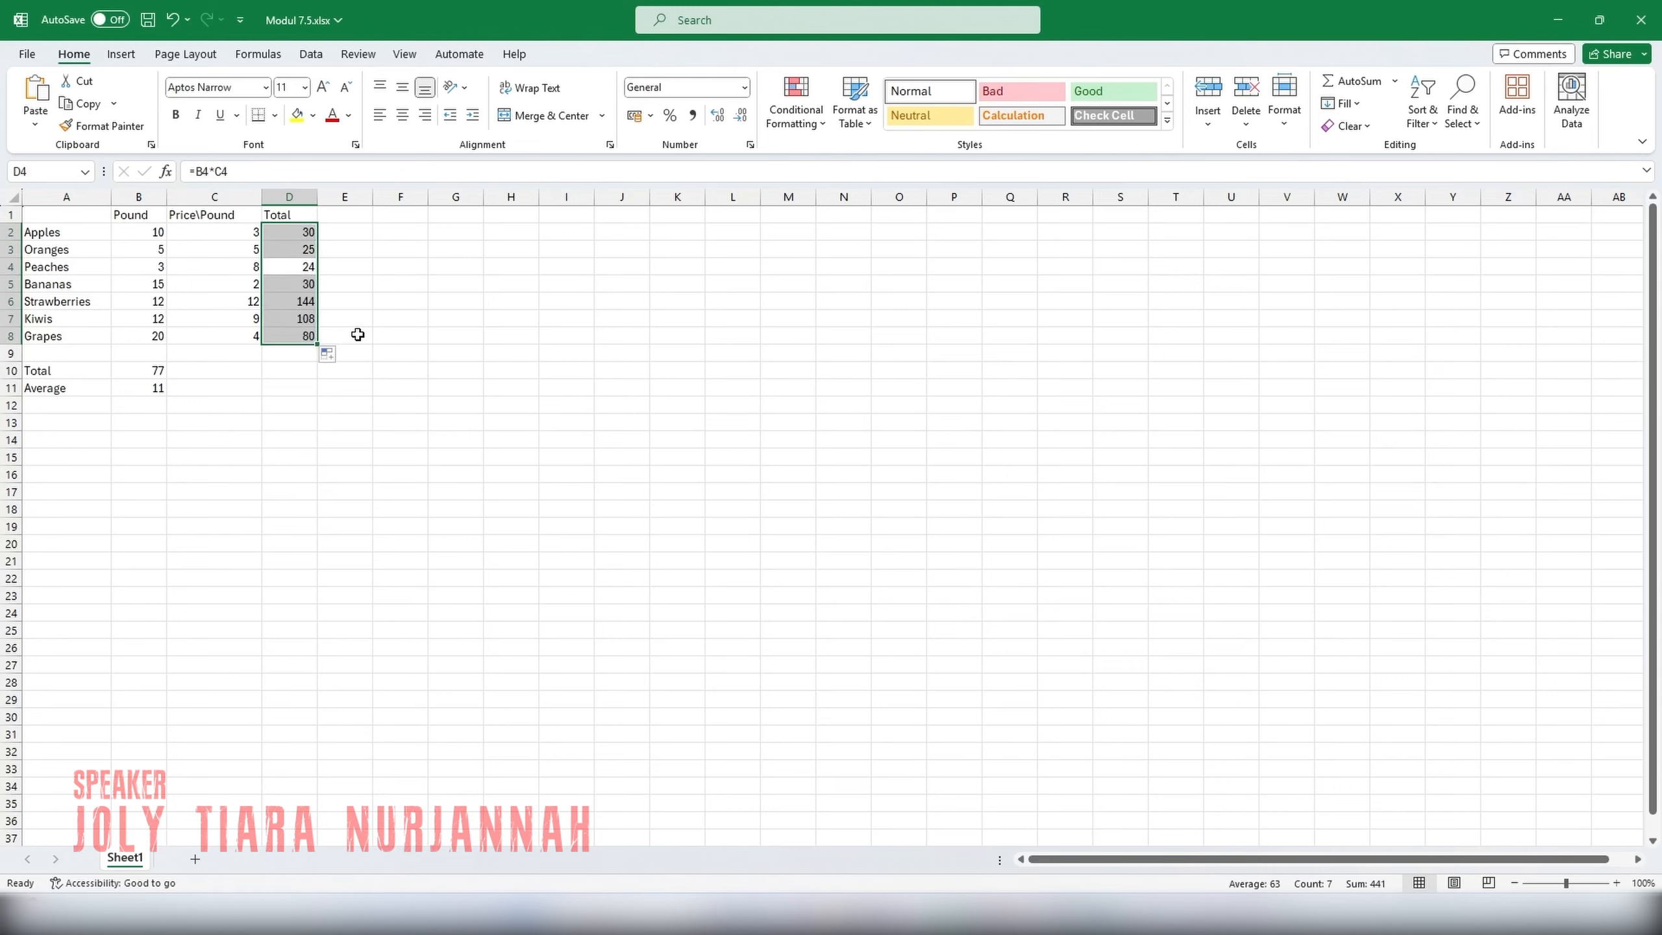
key("Return")
key("Return")
key("Return")
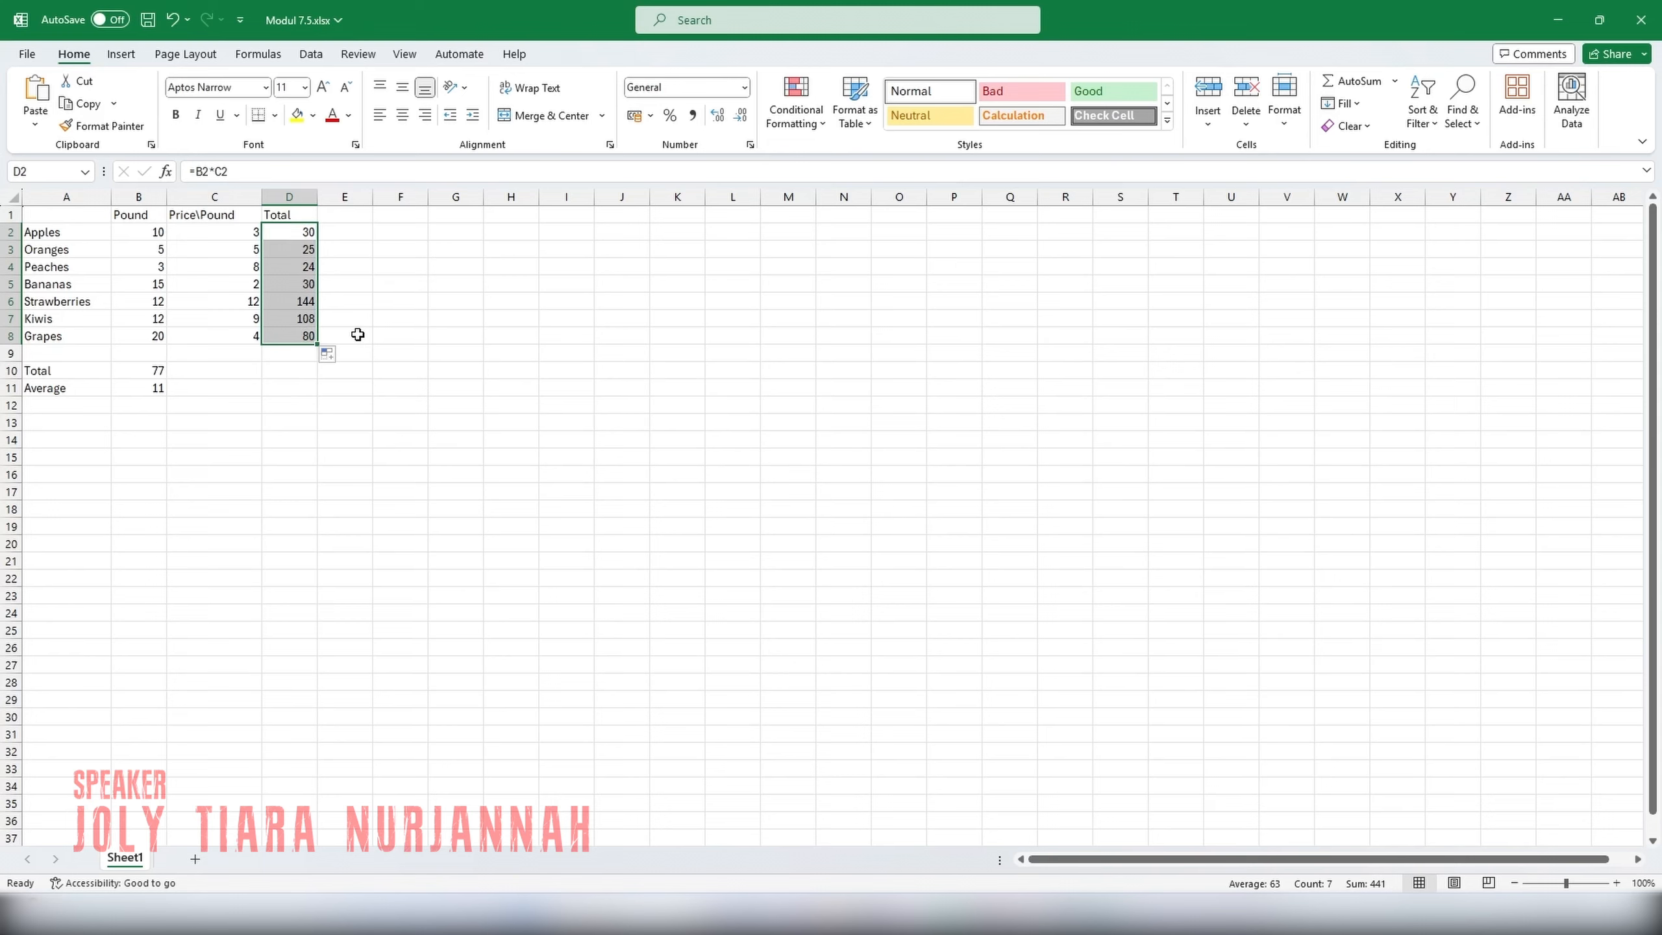
left_click(357, 334)
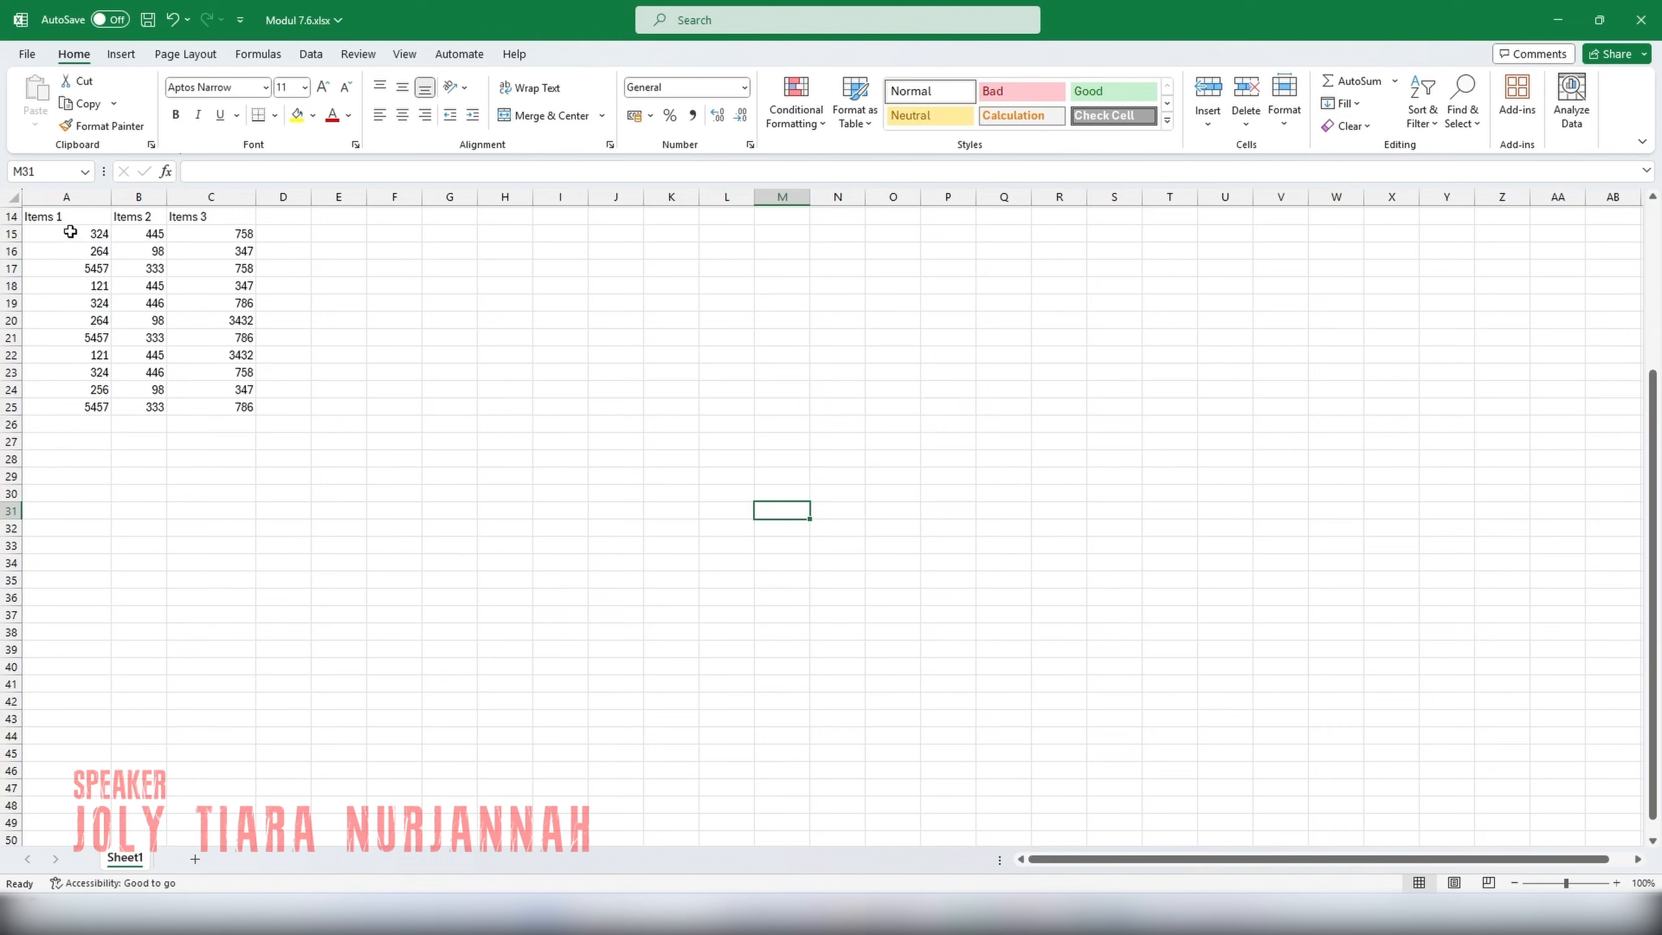
Insert the recommended Clustered Column chart from the Items 1 to Items 3 data in A14:C25.
left_click(42, 216)
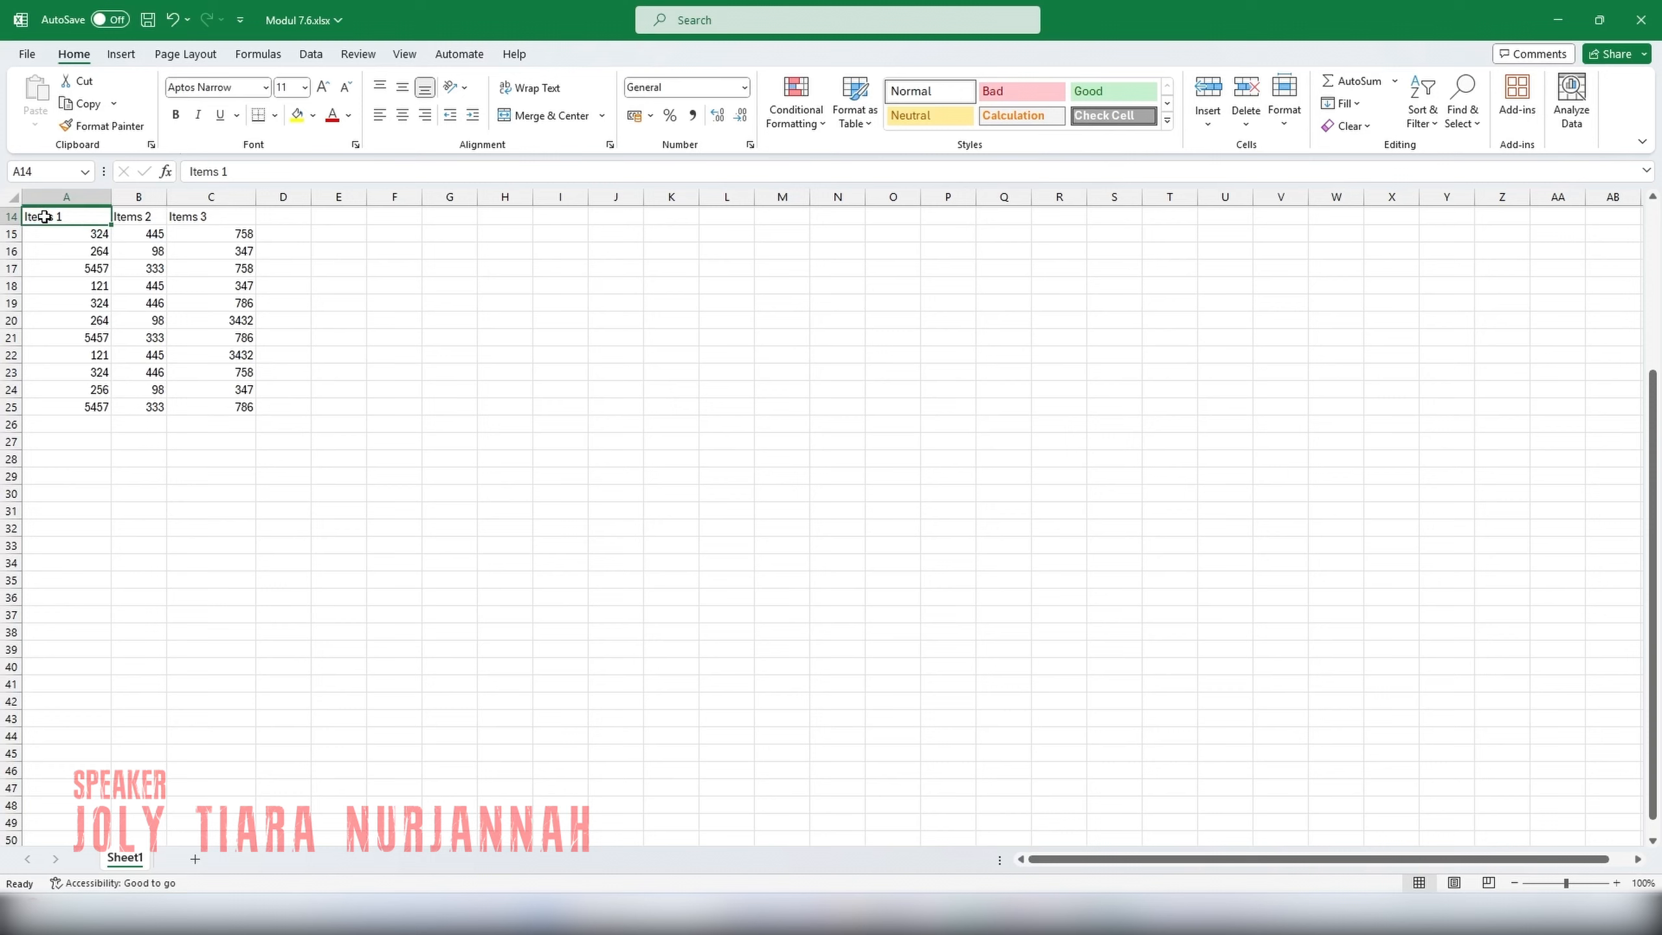
left_click_drag(44, 217, 242, 409)
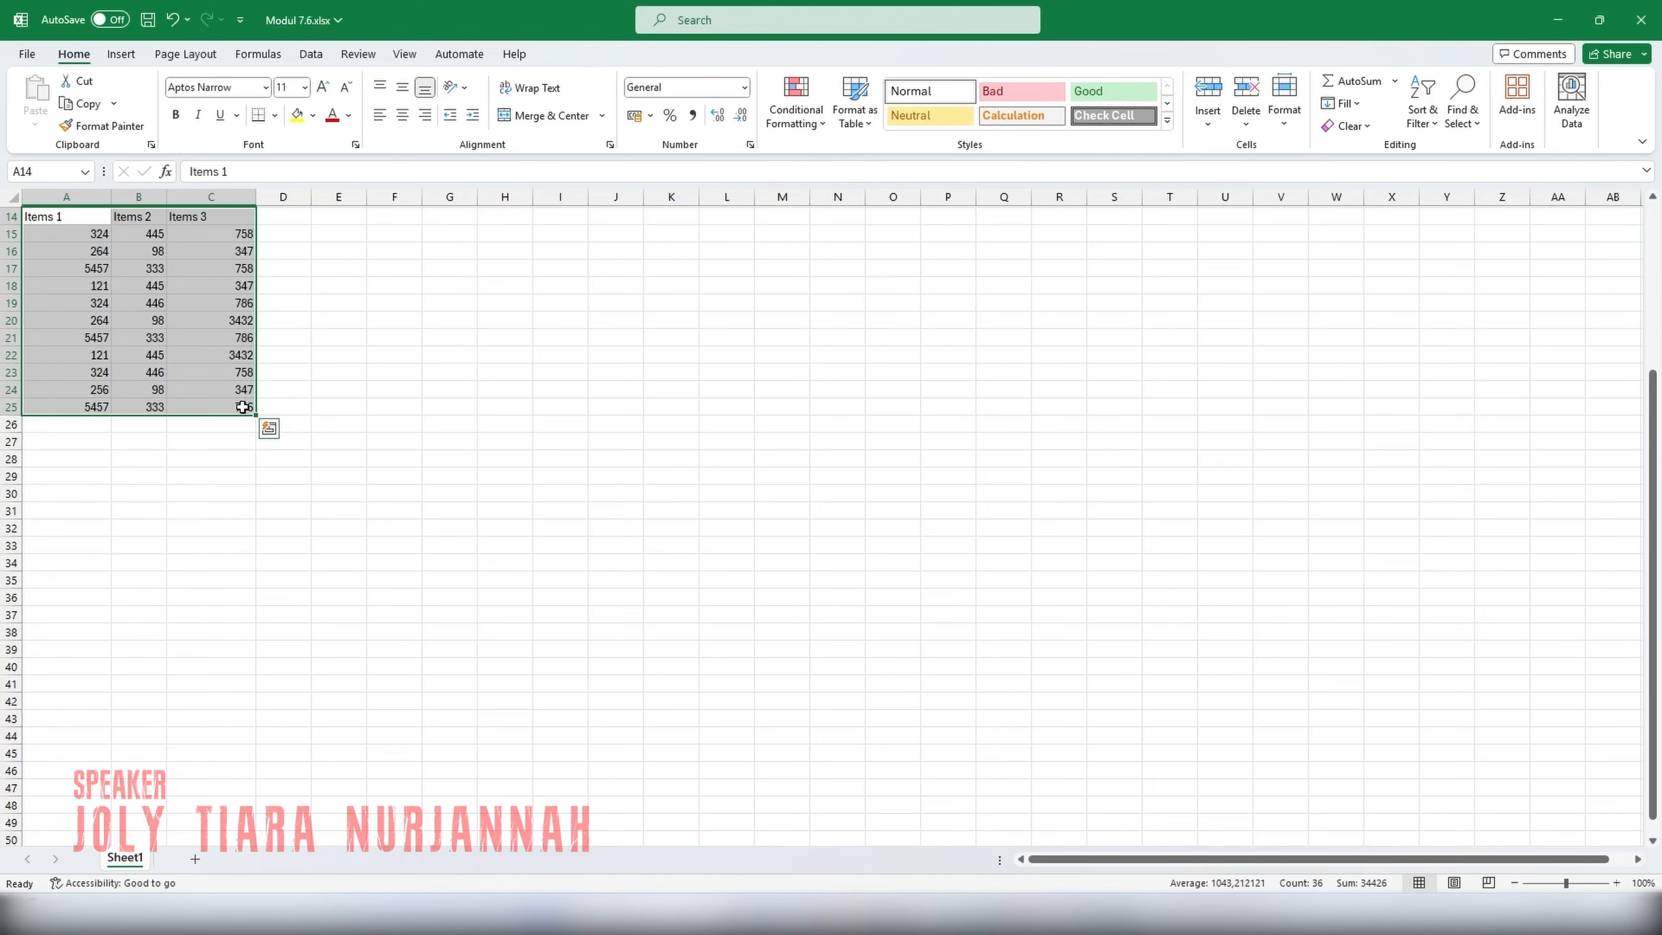
left_click(124, 56)
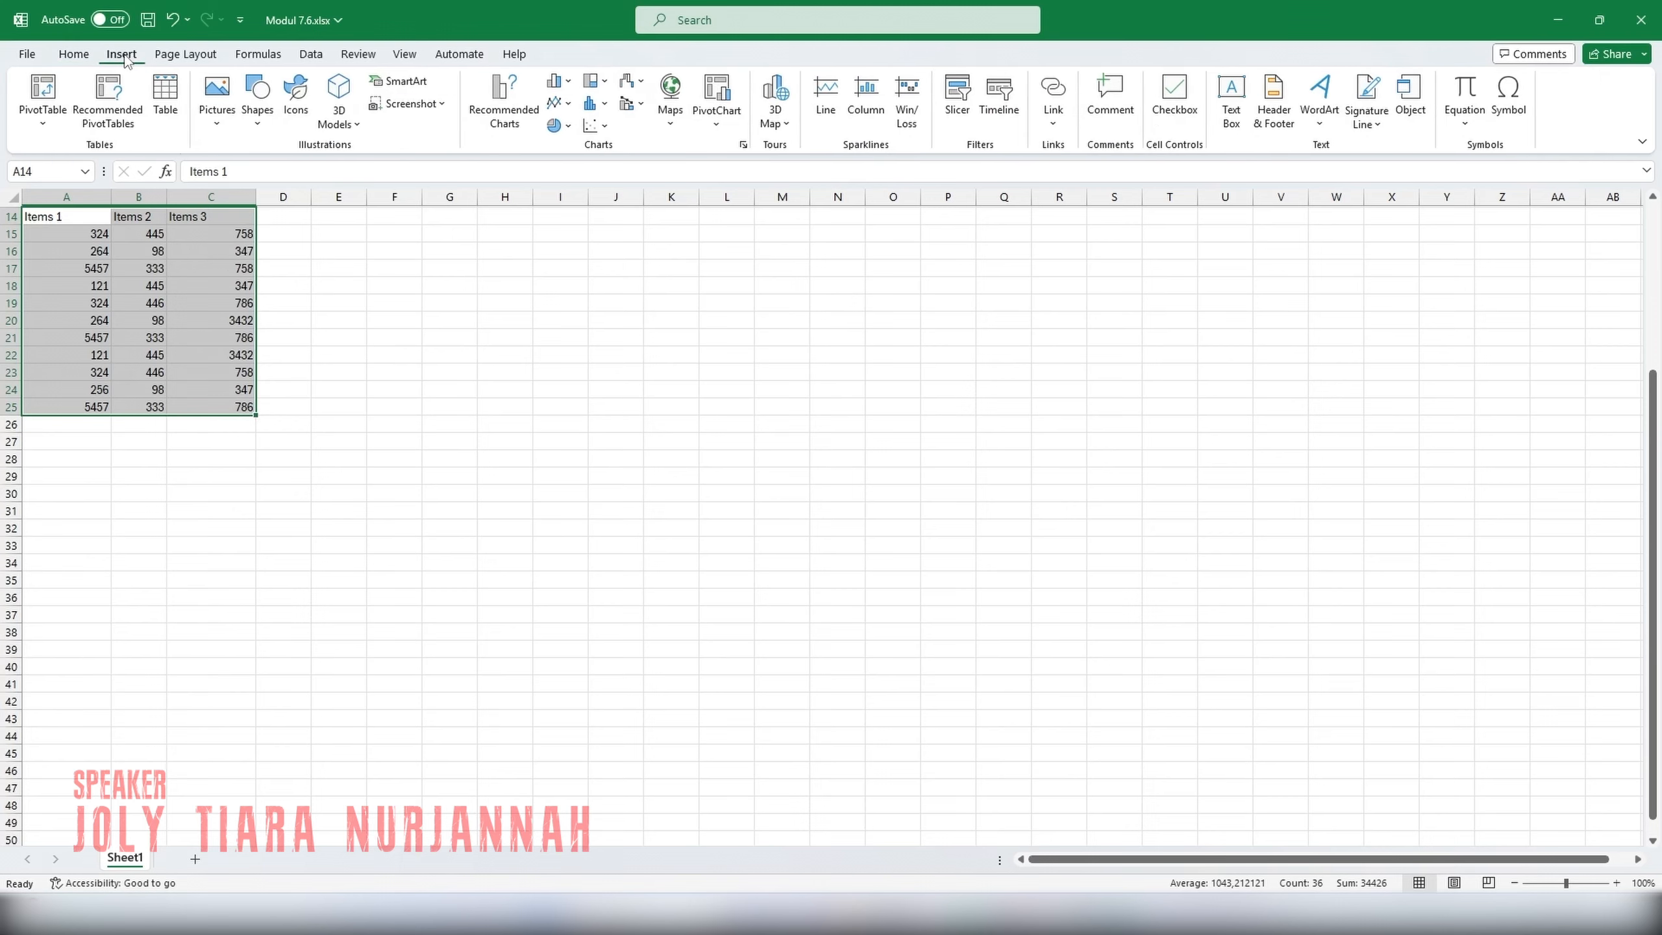
left_click(535, 123)
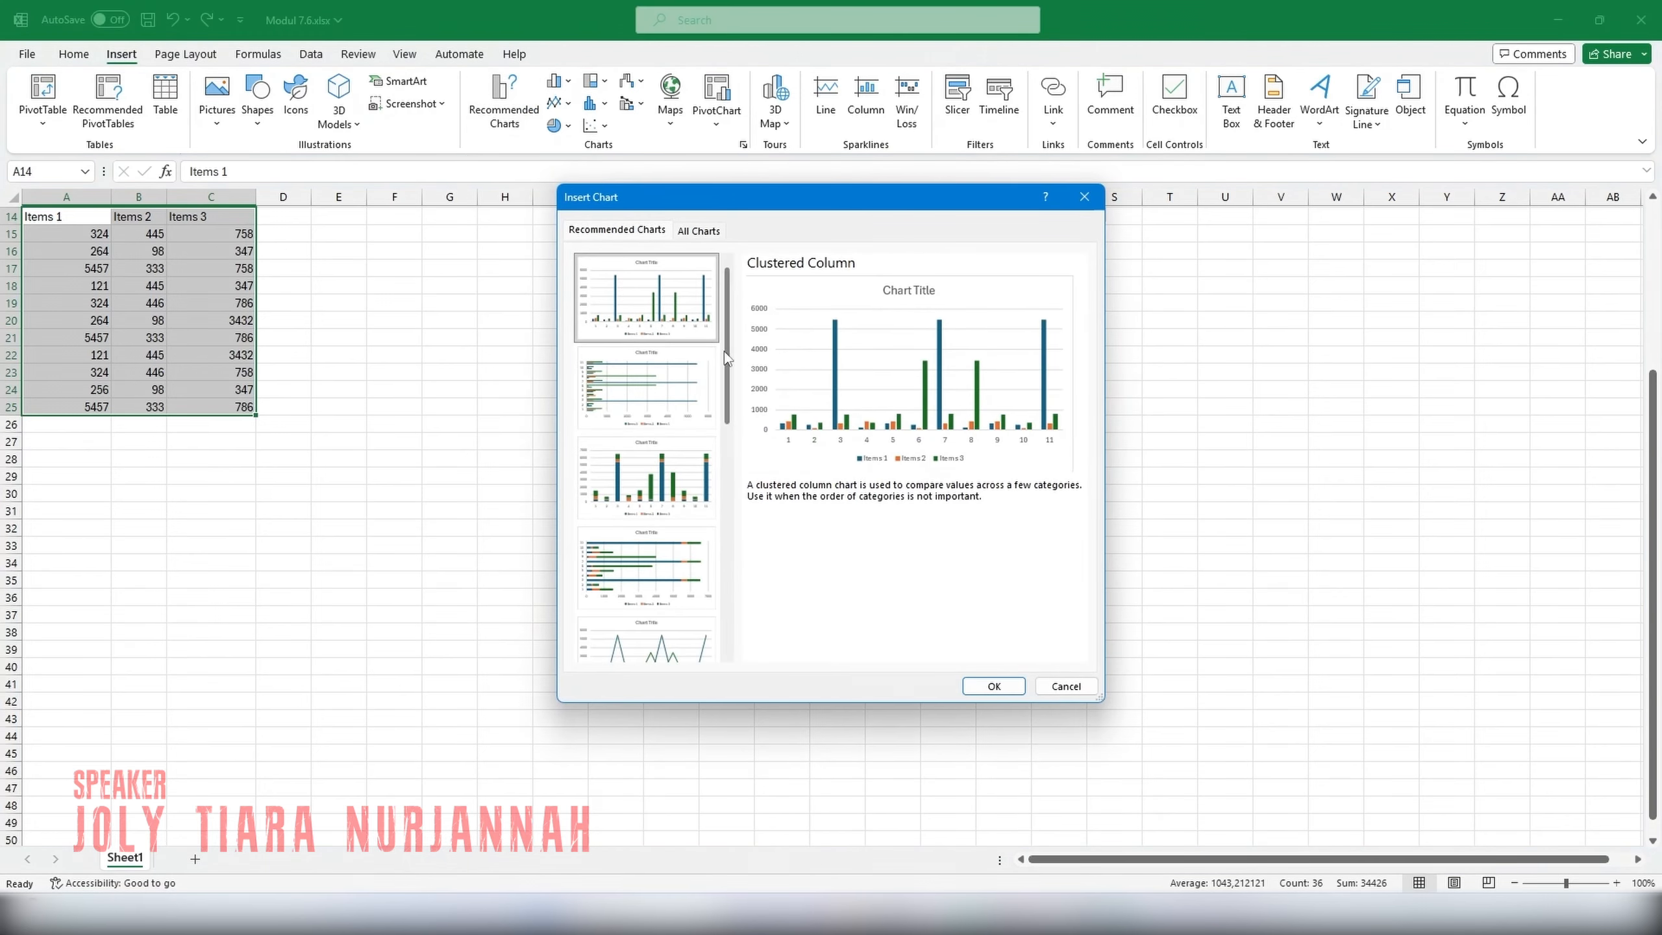
left_click(1020, 686)
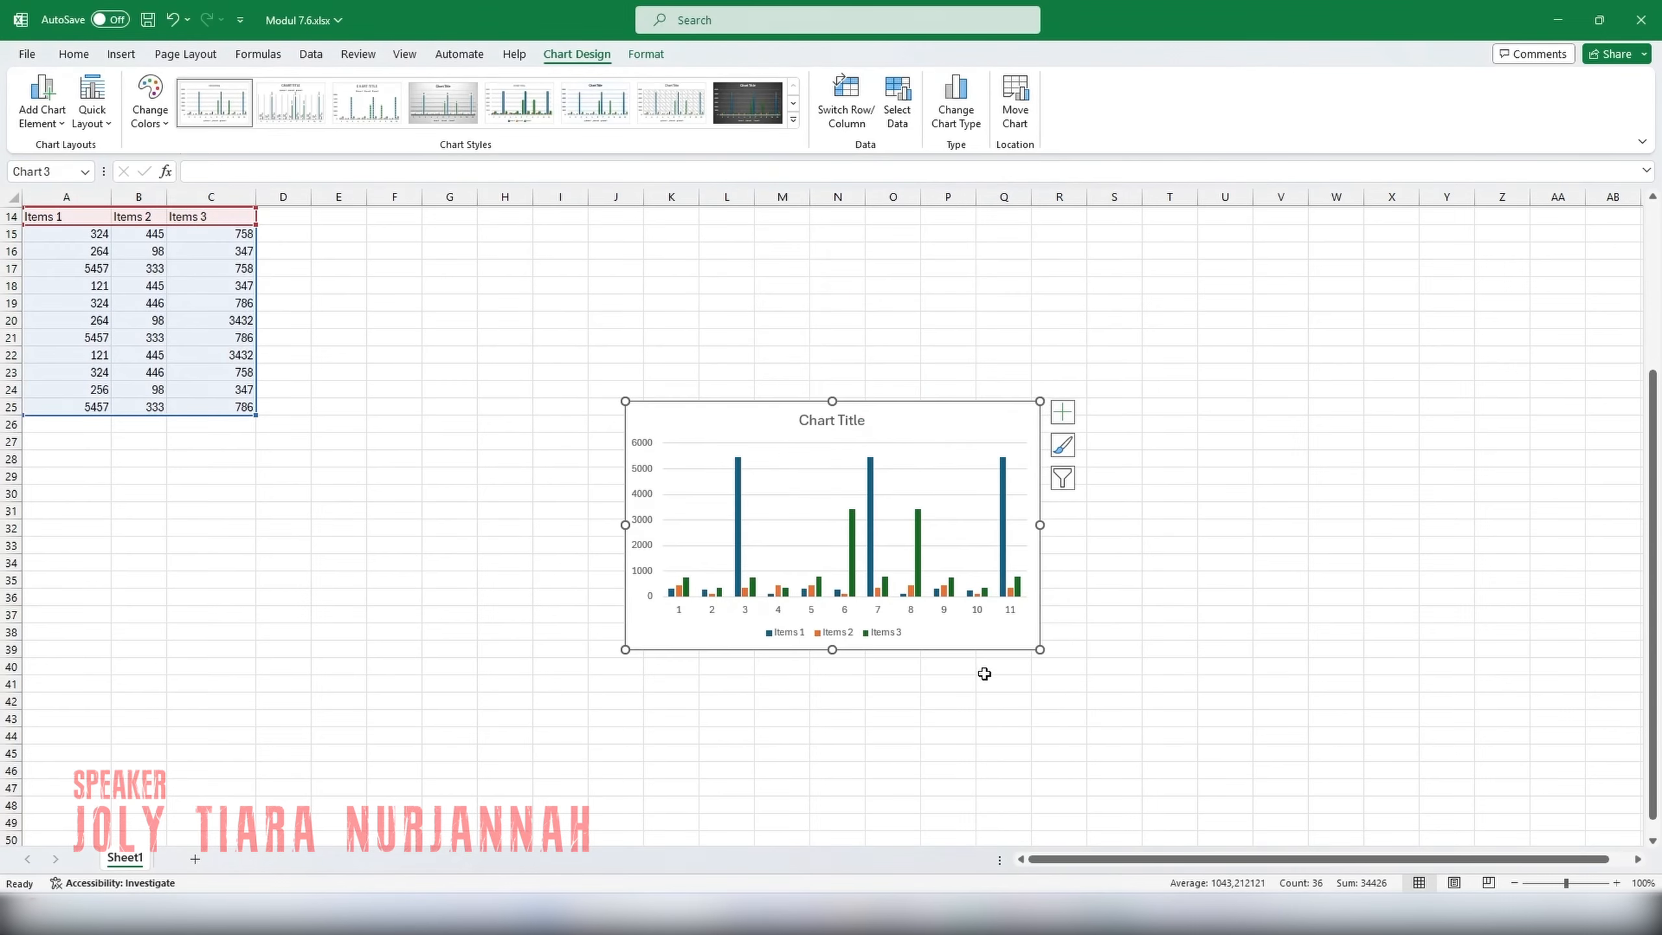
Replace the chart's placeholder title with "Penjualan Produk 2024".
left_click(826, 420)
left_click_drag(800, 420, 828, 425)
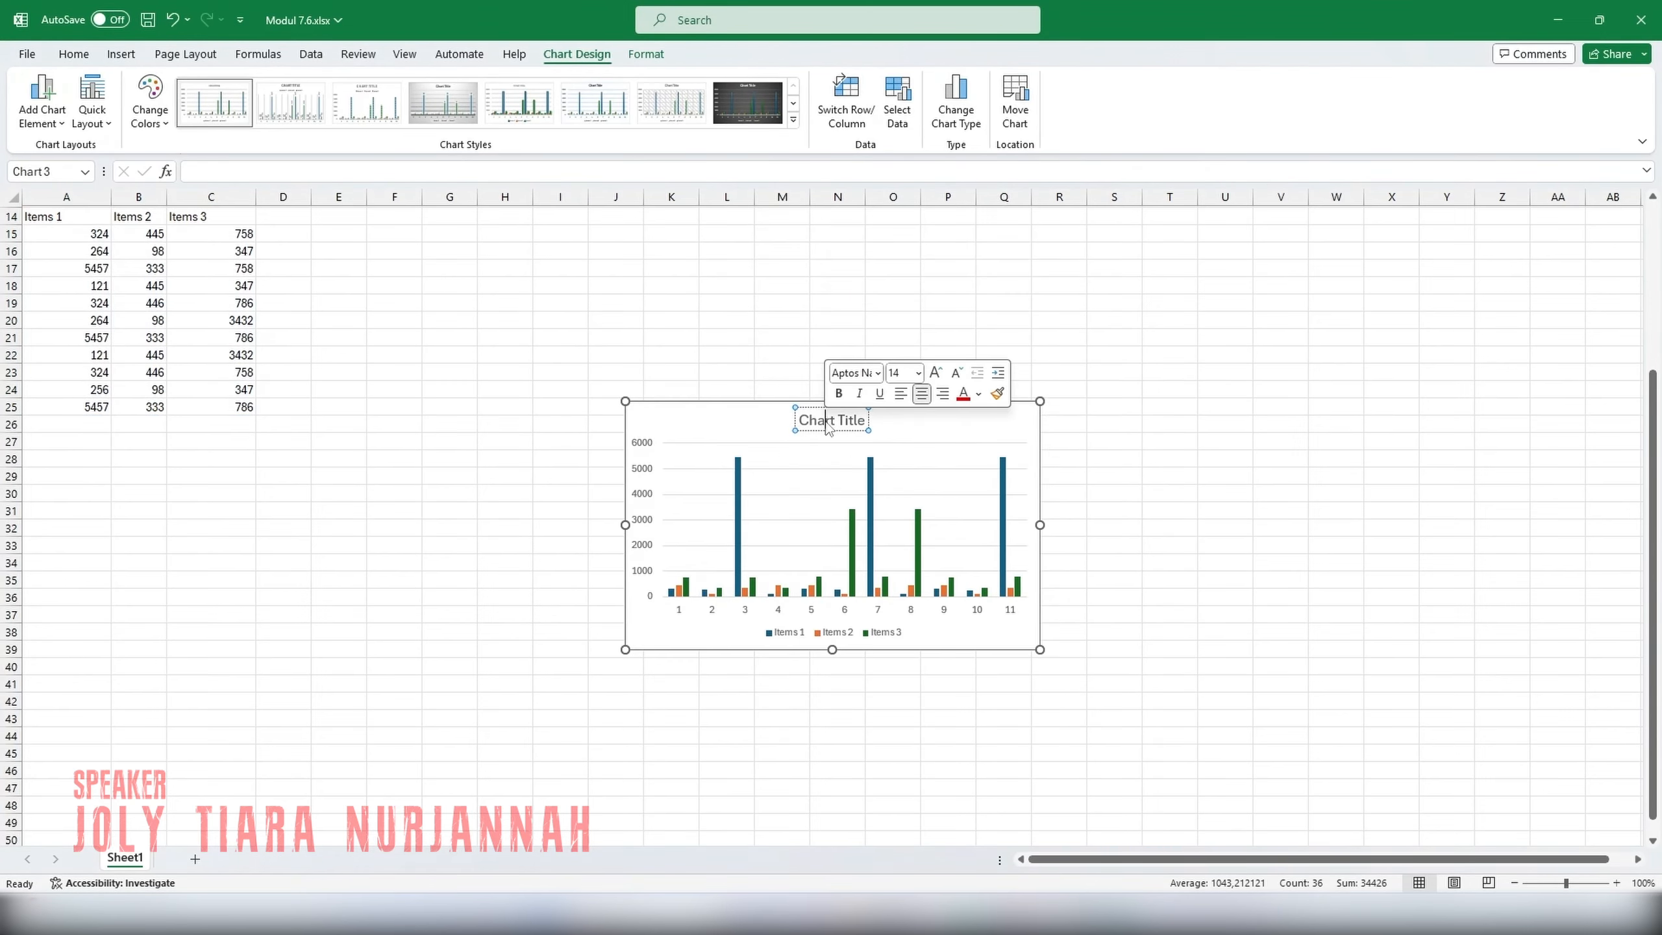
triple_click(828, 425)
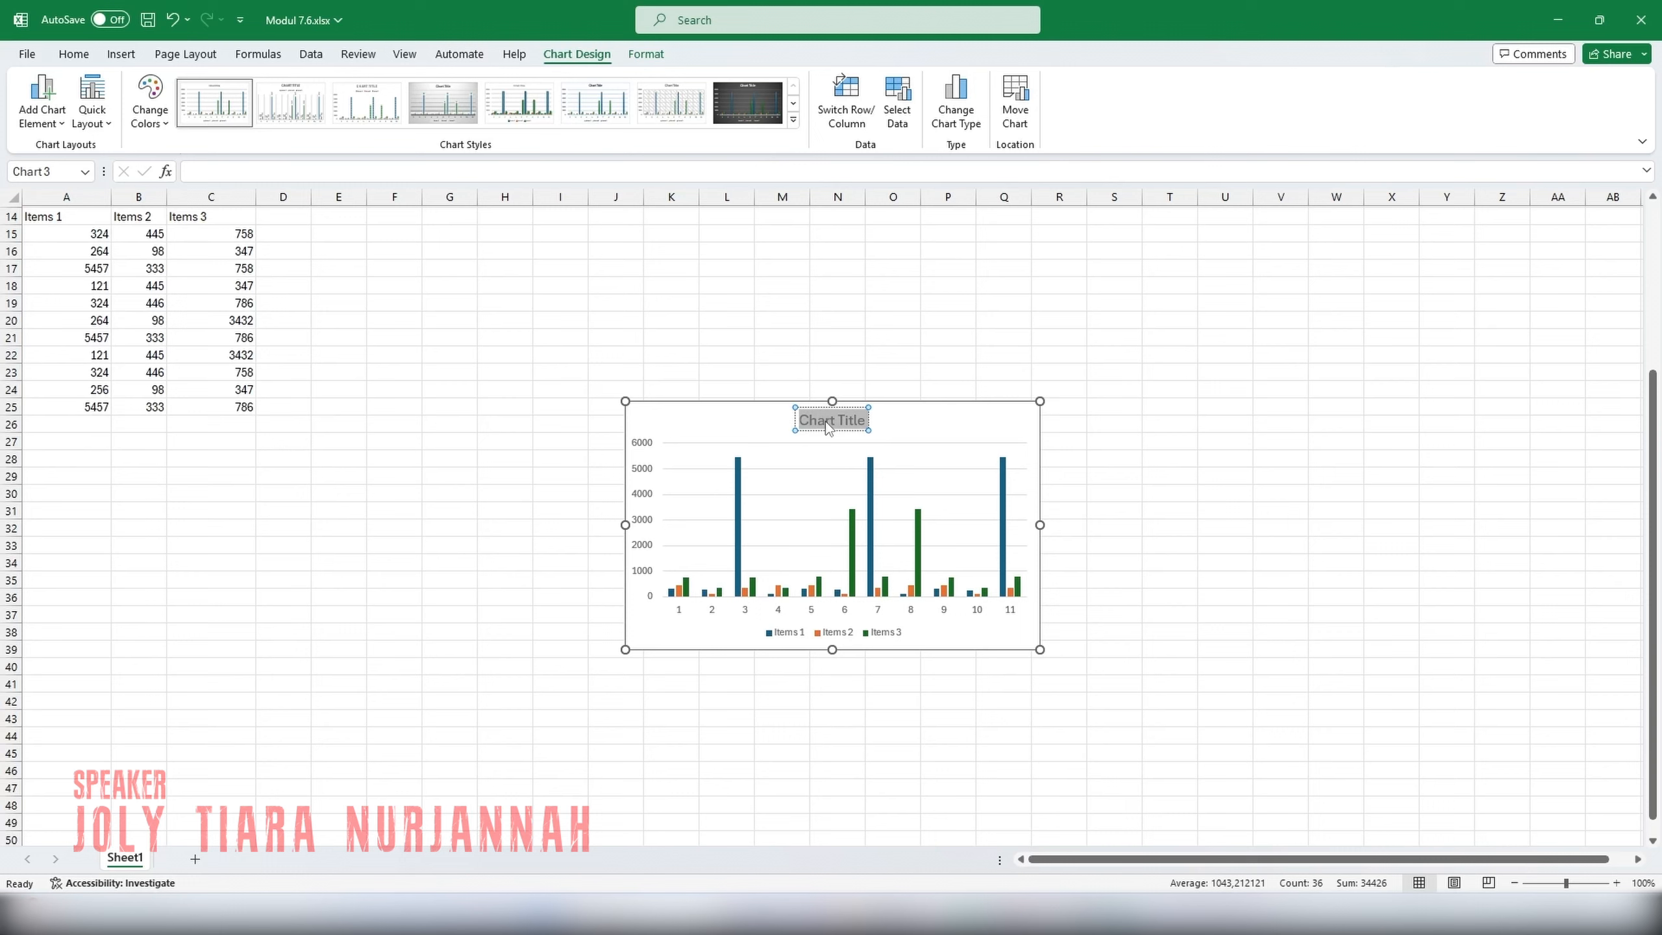
type("Penjualan")
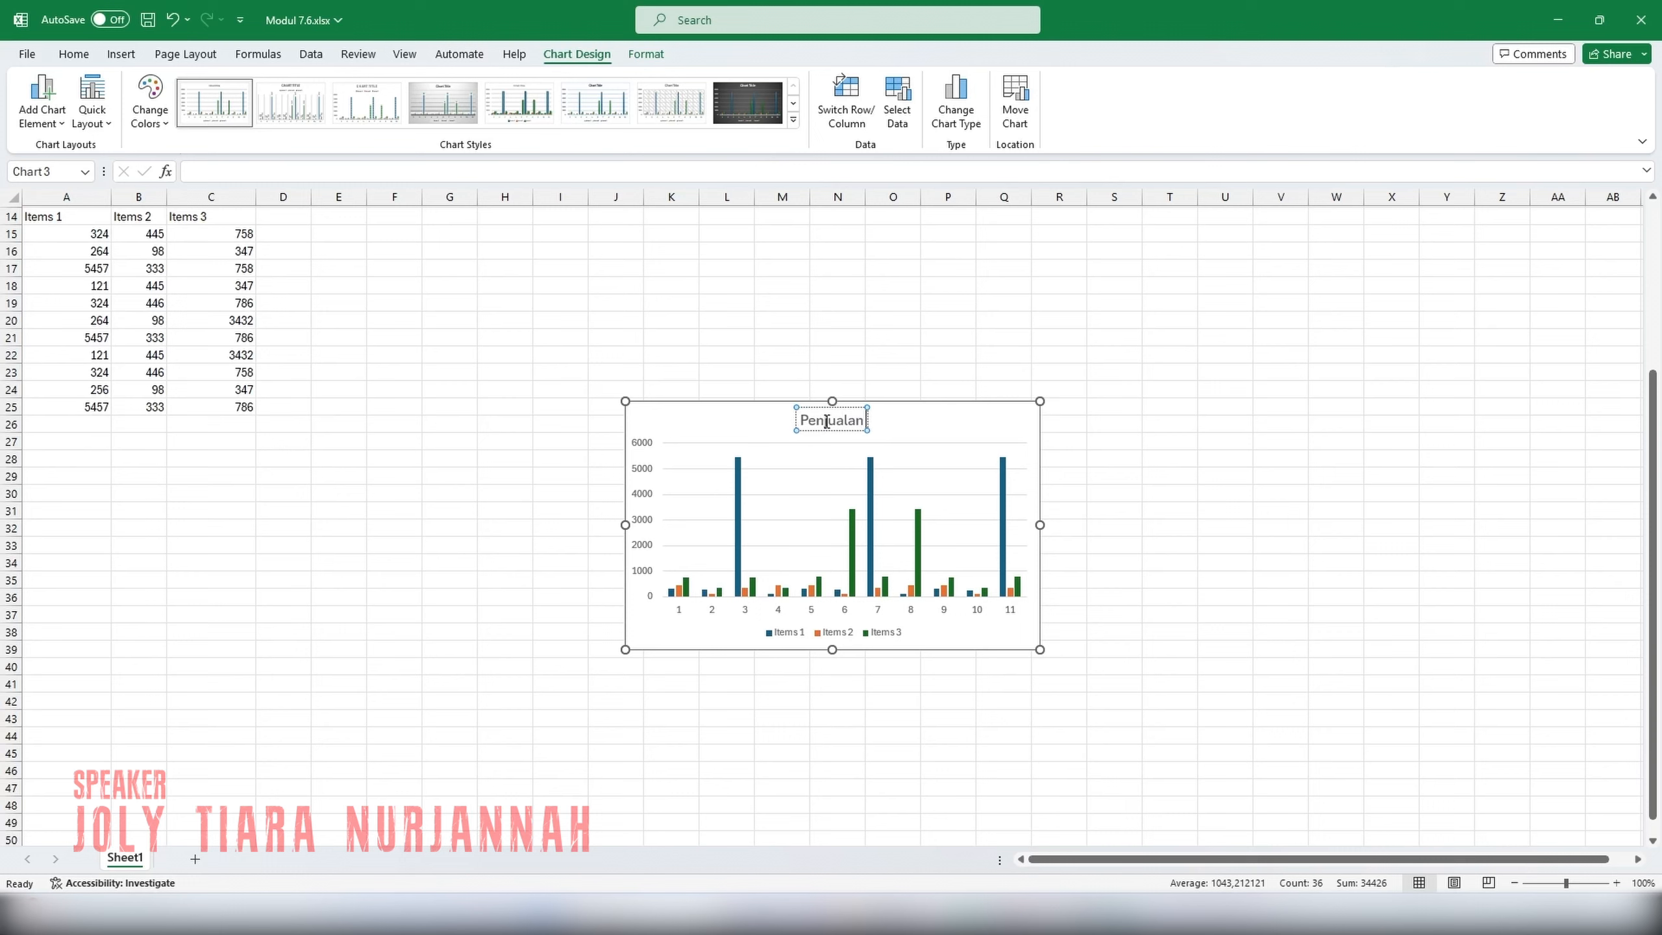
type(" Produ")
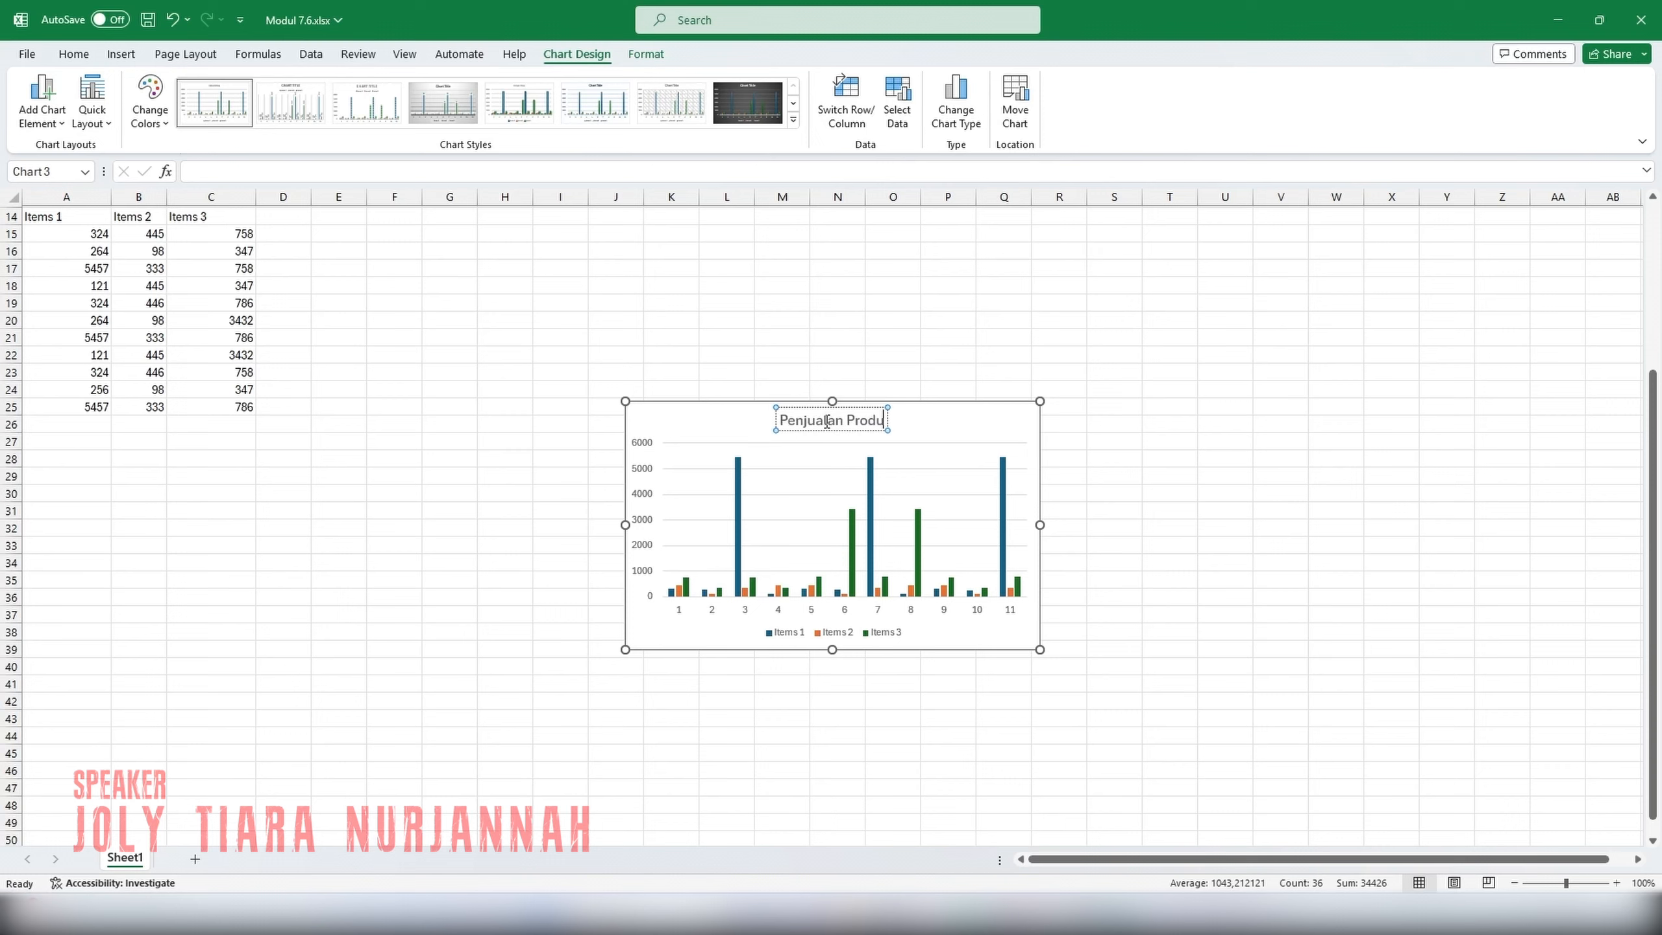
type("k 2024")
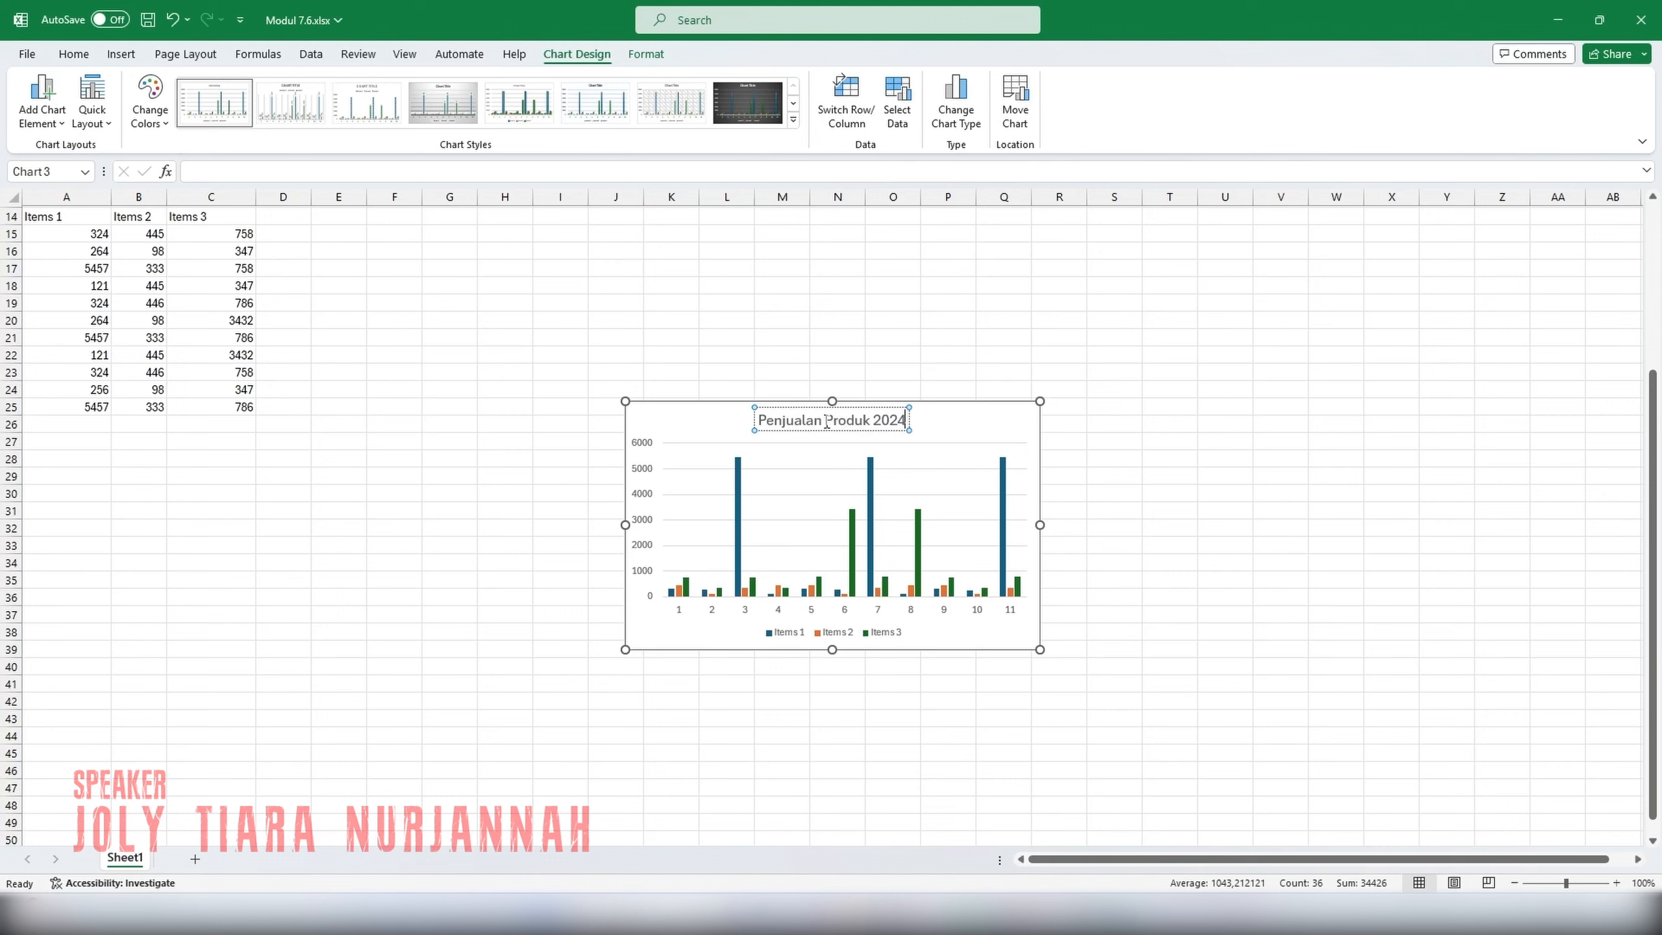
left_click(946, 417)
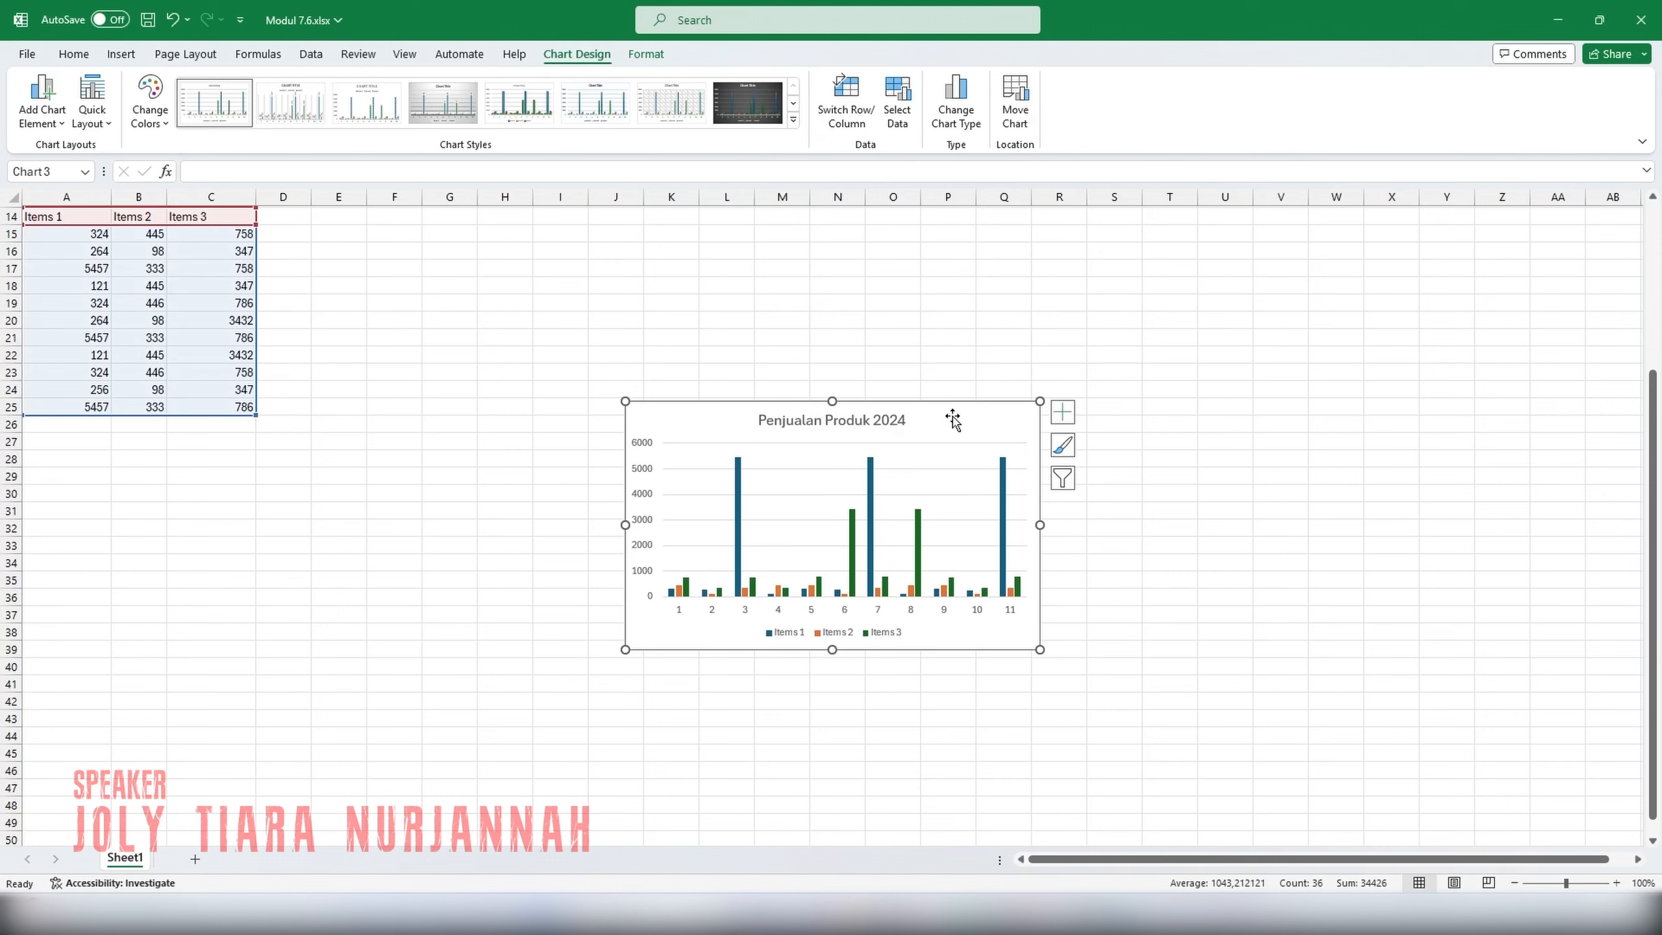
Add axis titles to the column chart and reposition the chart on the sheet.
left_click(1061, 420)
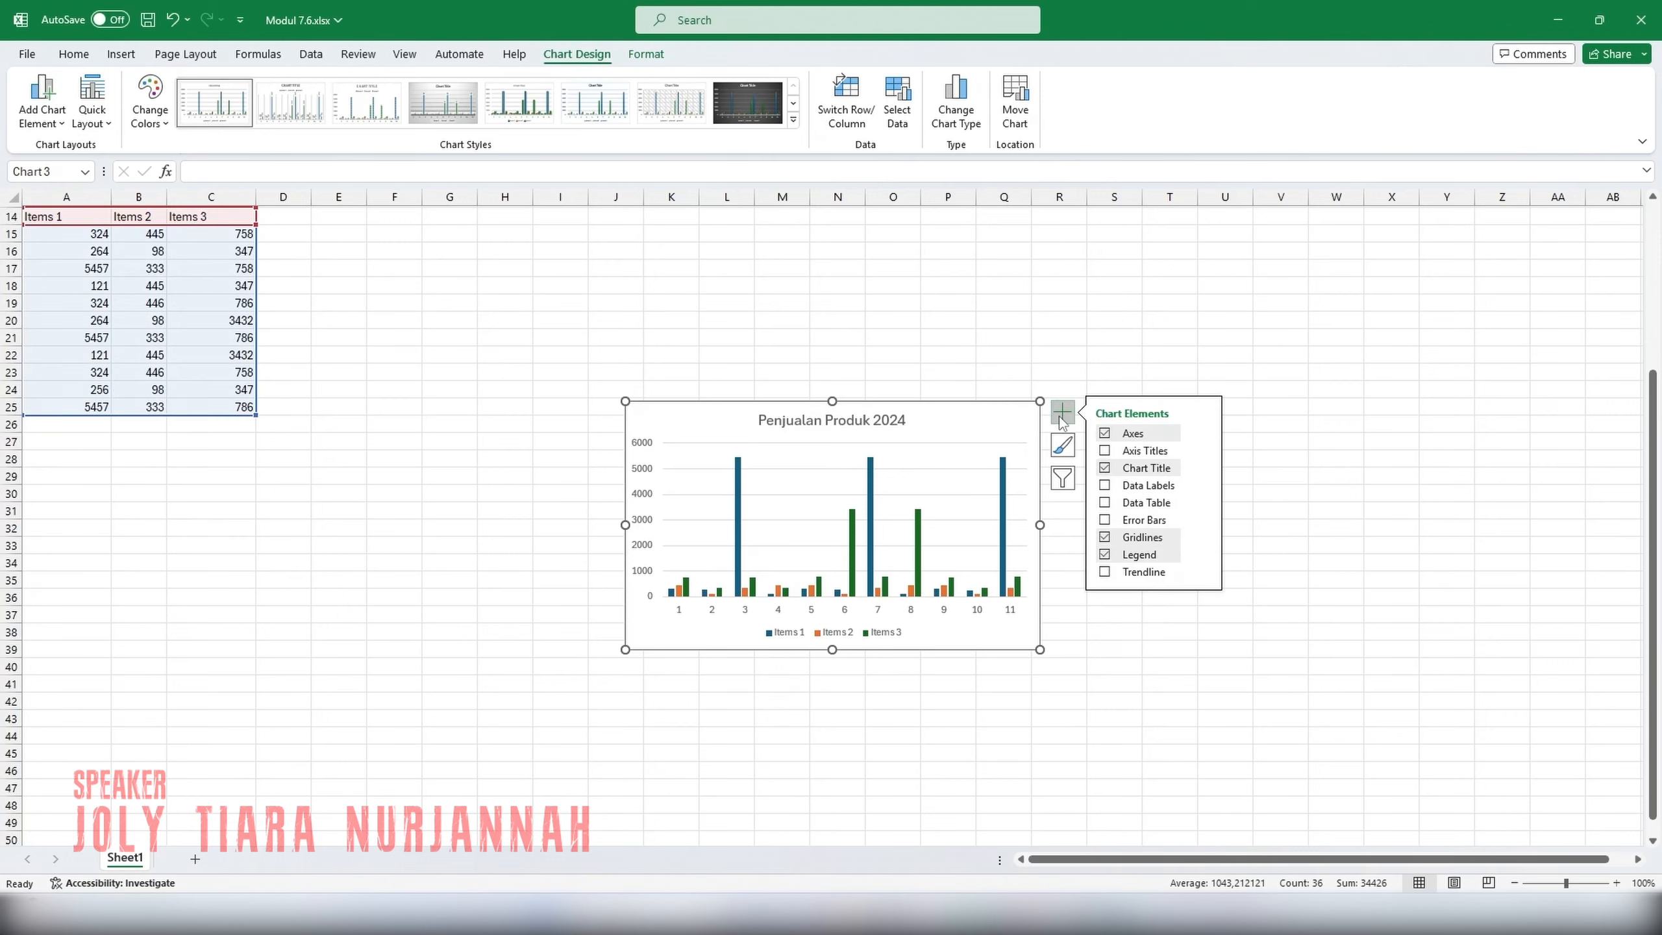
left_click(1129, 454)
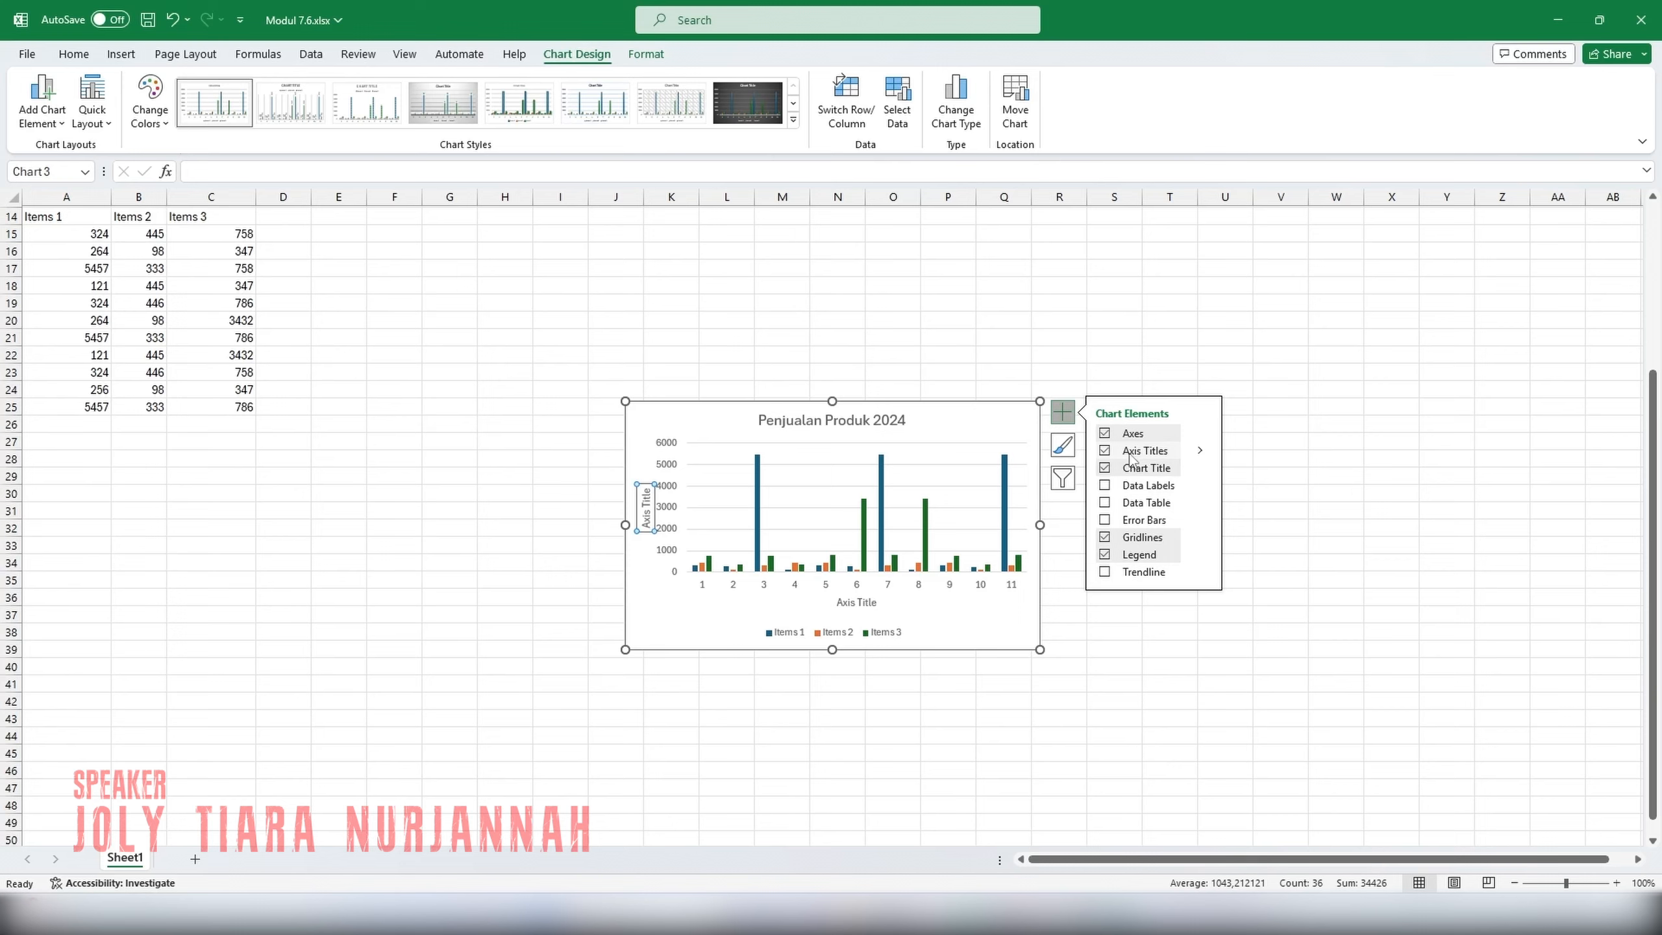
left_click(1055, 524)
left_click(908, 508)
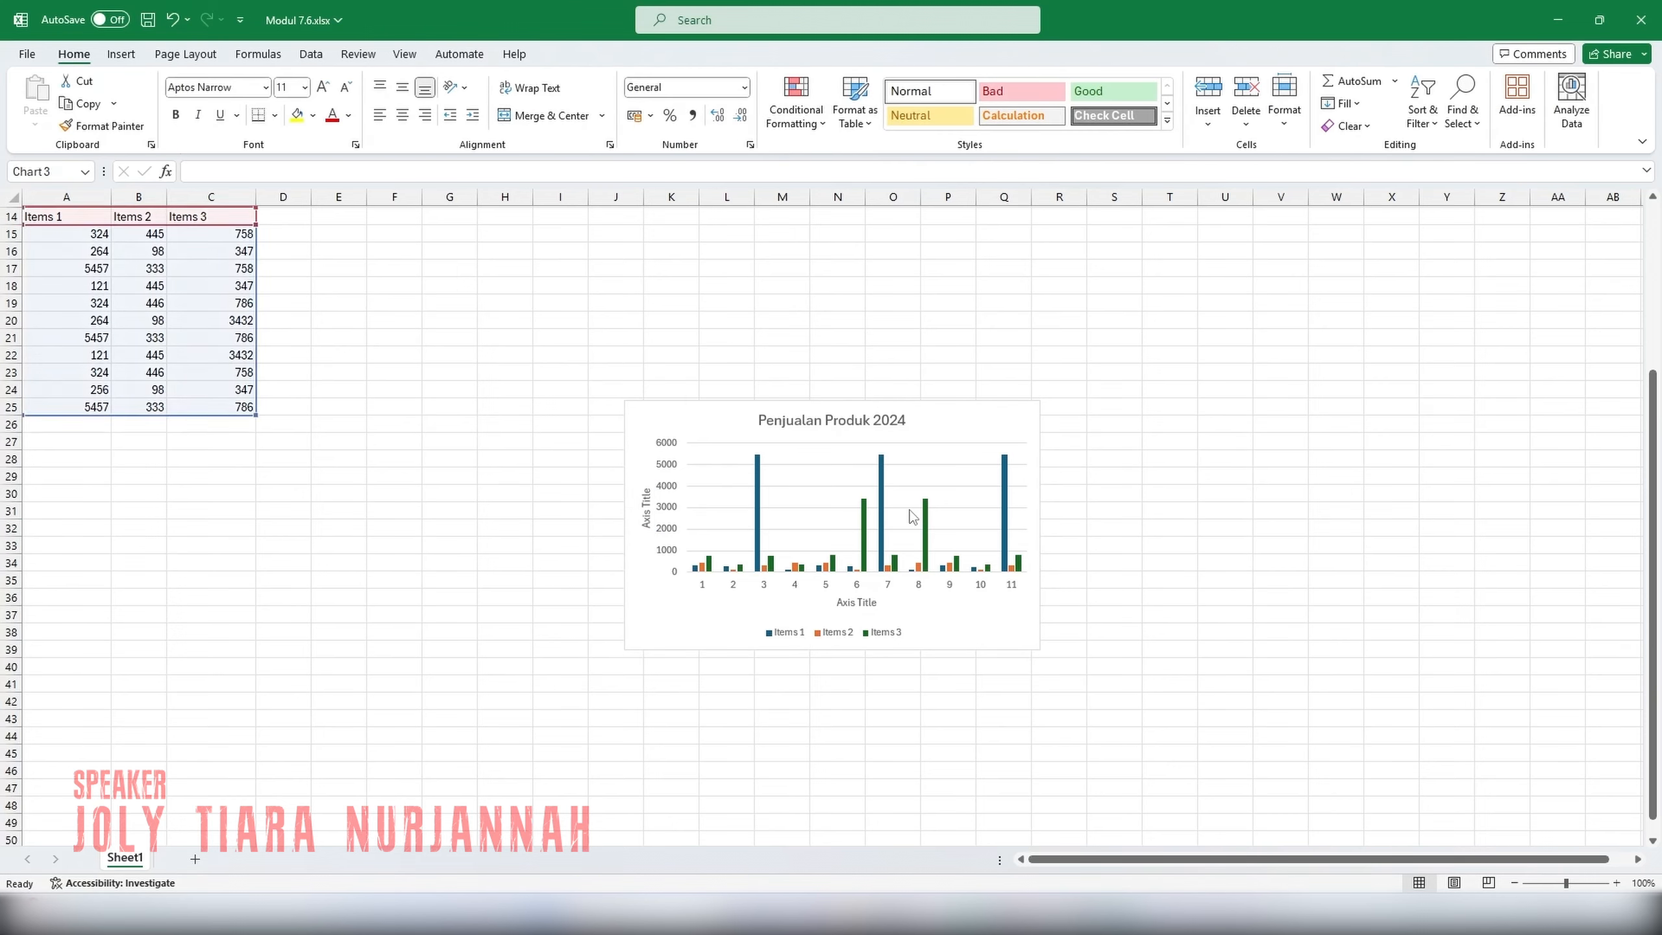
left_click(924, 549)
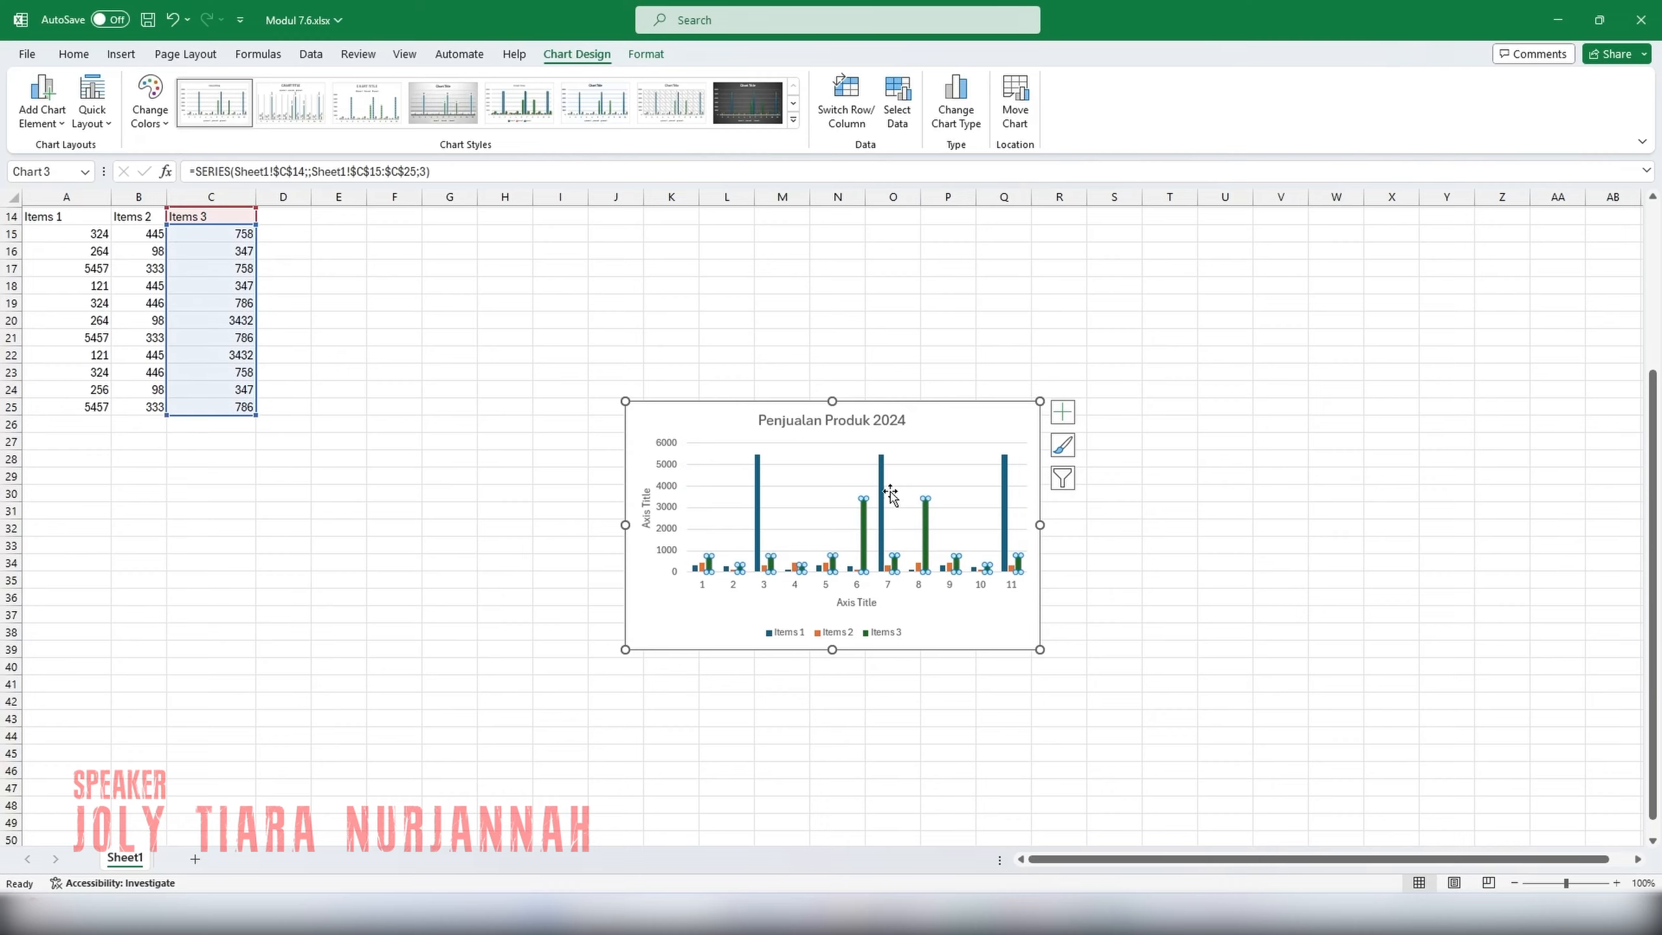
left_click_drag(927, 428, 890, 374)
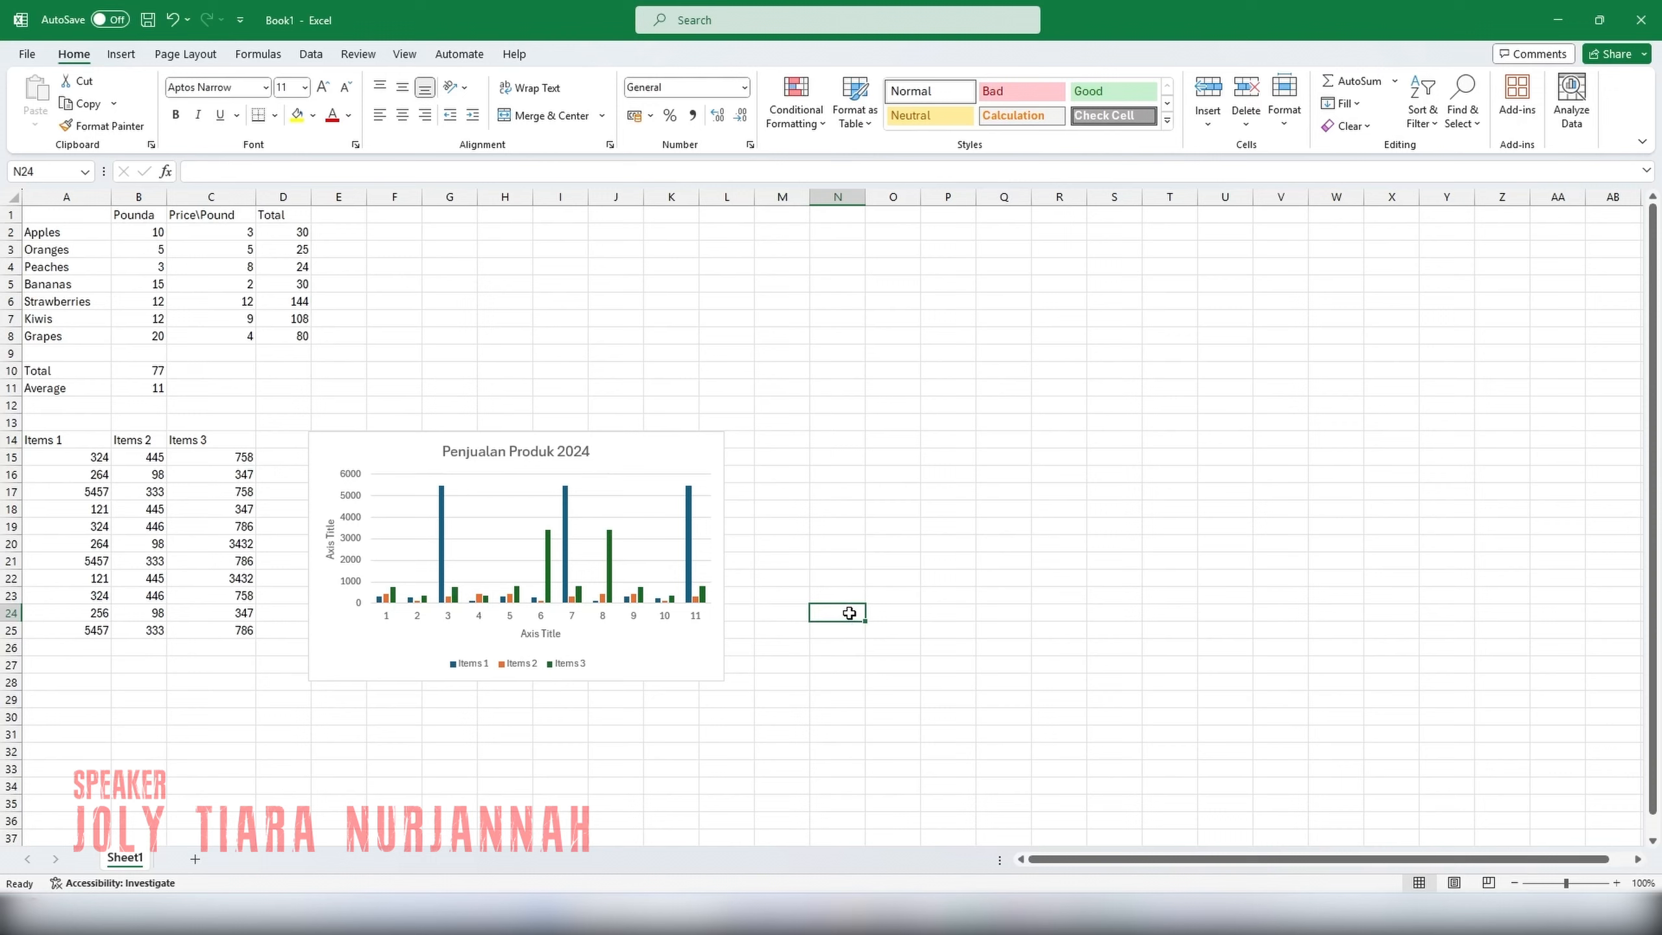
Save the workbook to the Documents folder on this PC under the name "Laporan penjualan 2024".
left_click(26, 55)
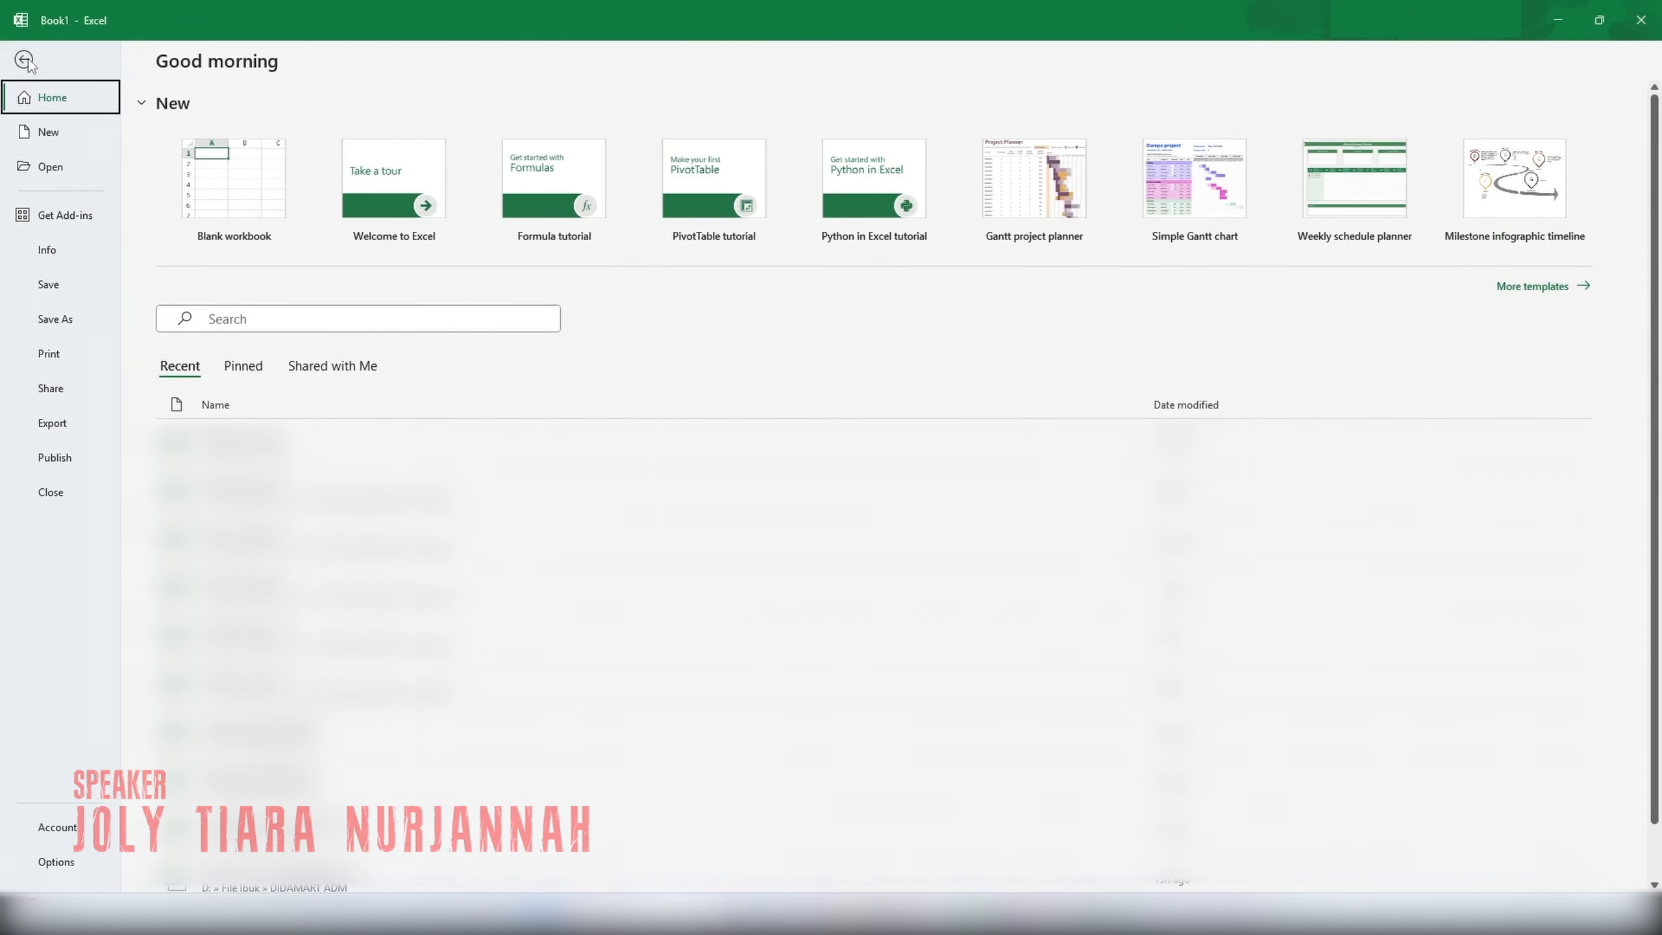
left_click(58, 321)
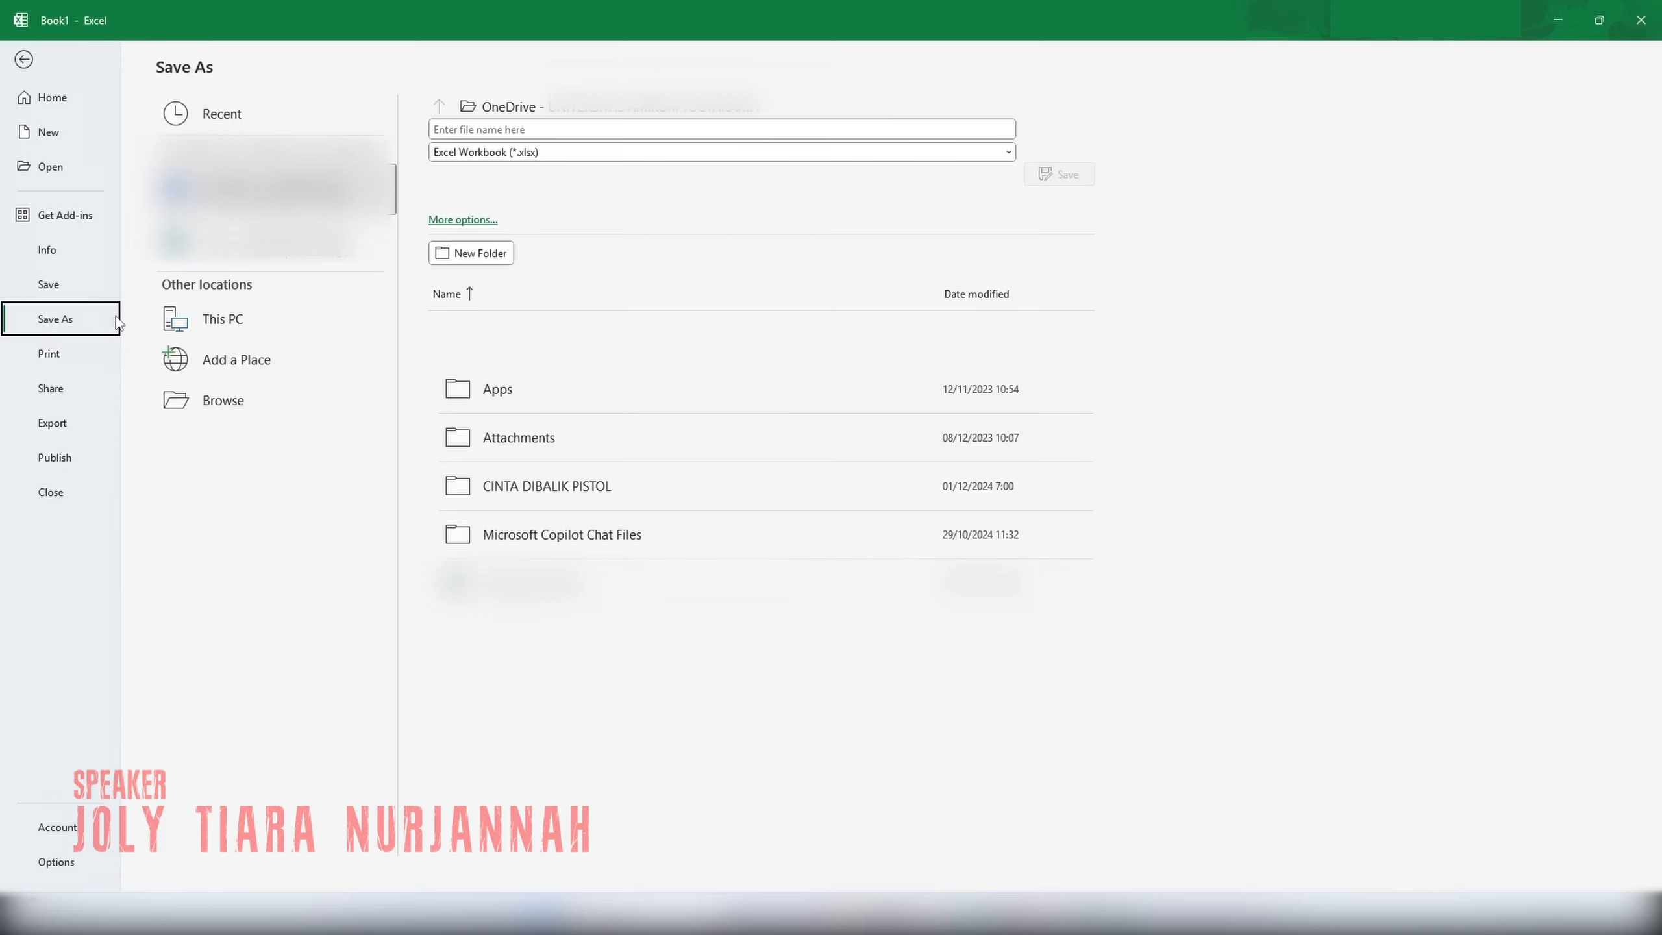
left_click(207, 320)
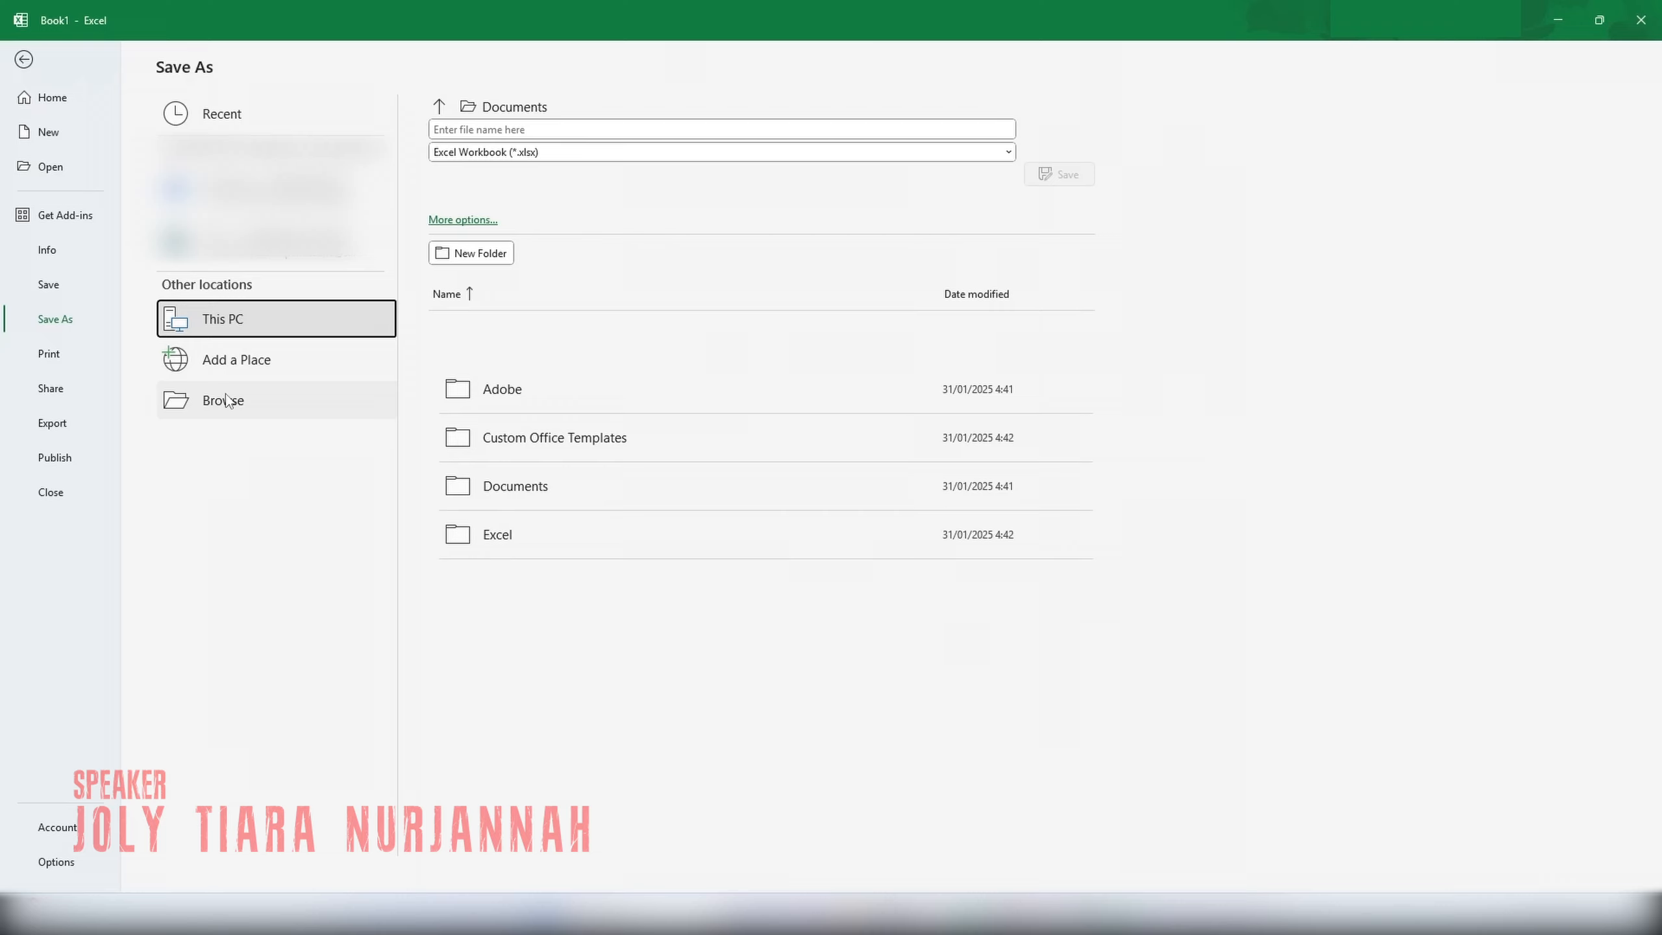
left_click(491, 128)
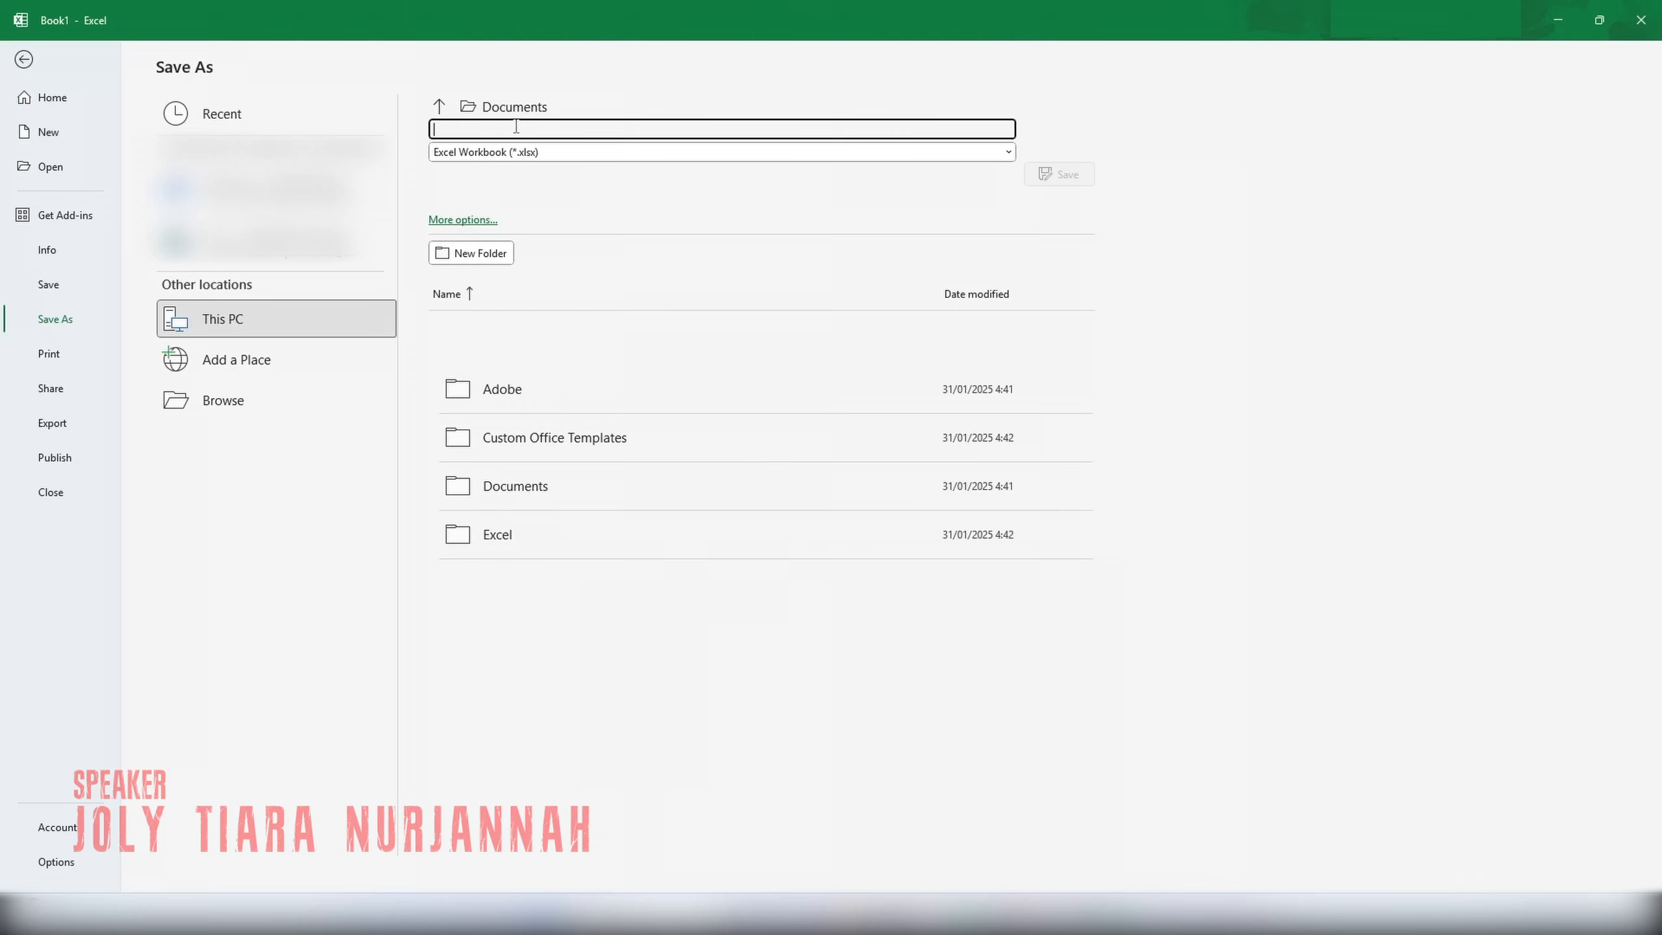
type("Laporan pen")
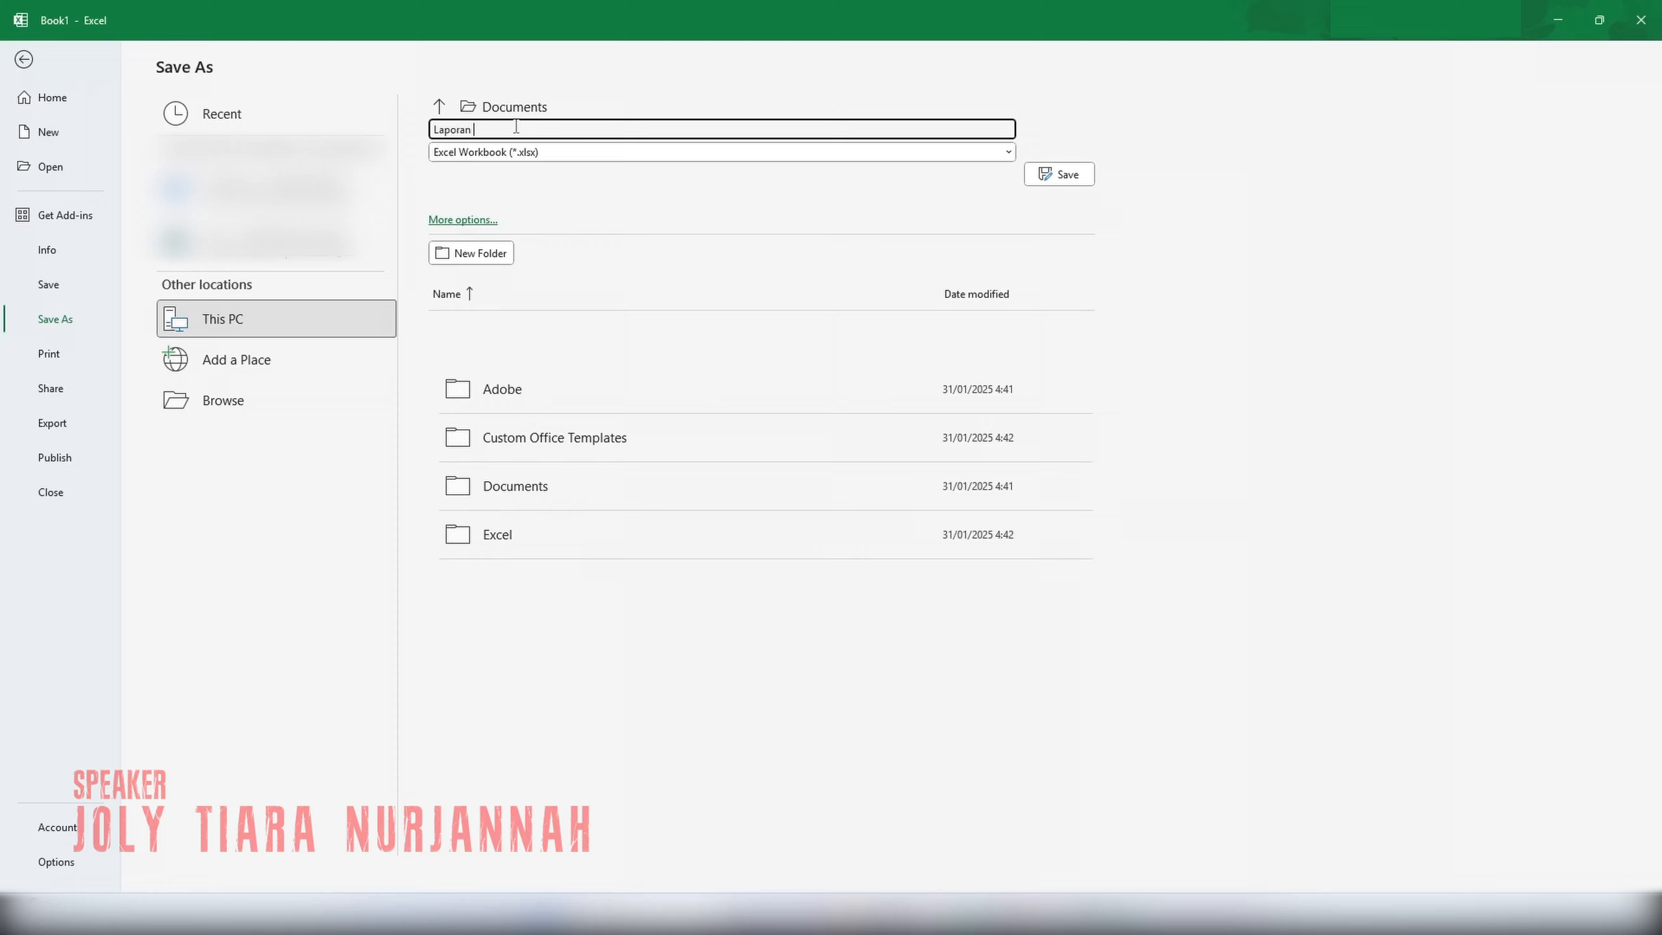
type("jual")
key("BackSpace")
type("alan 2024")
left_click(1067, 175)
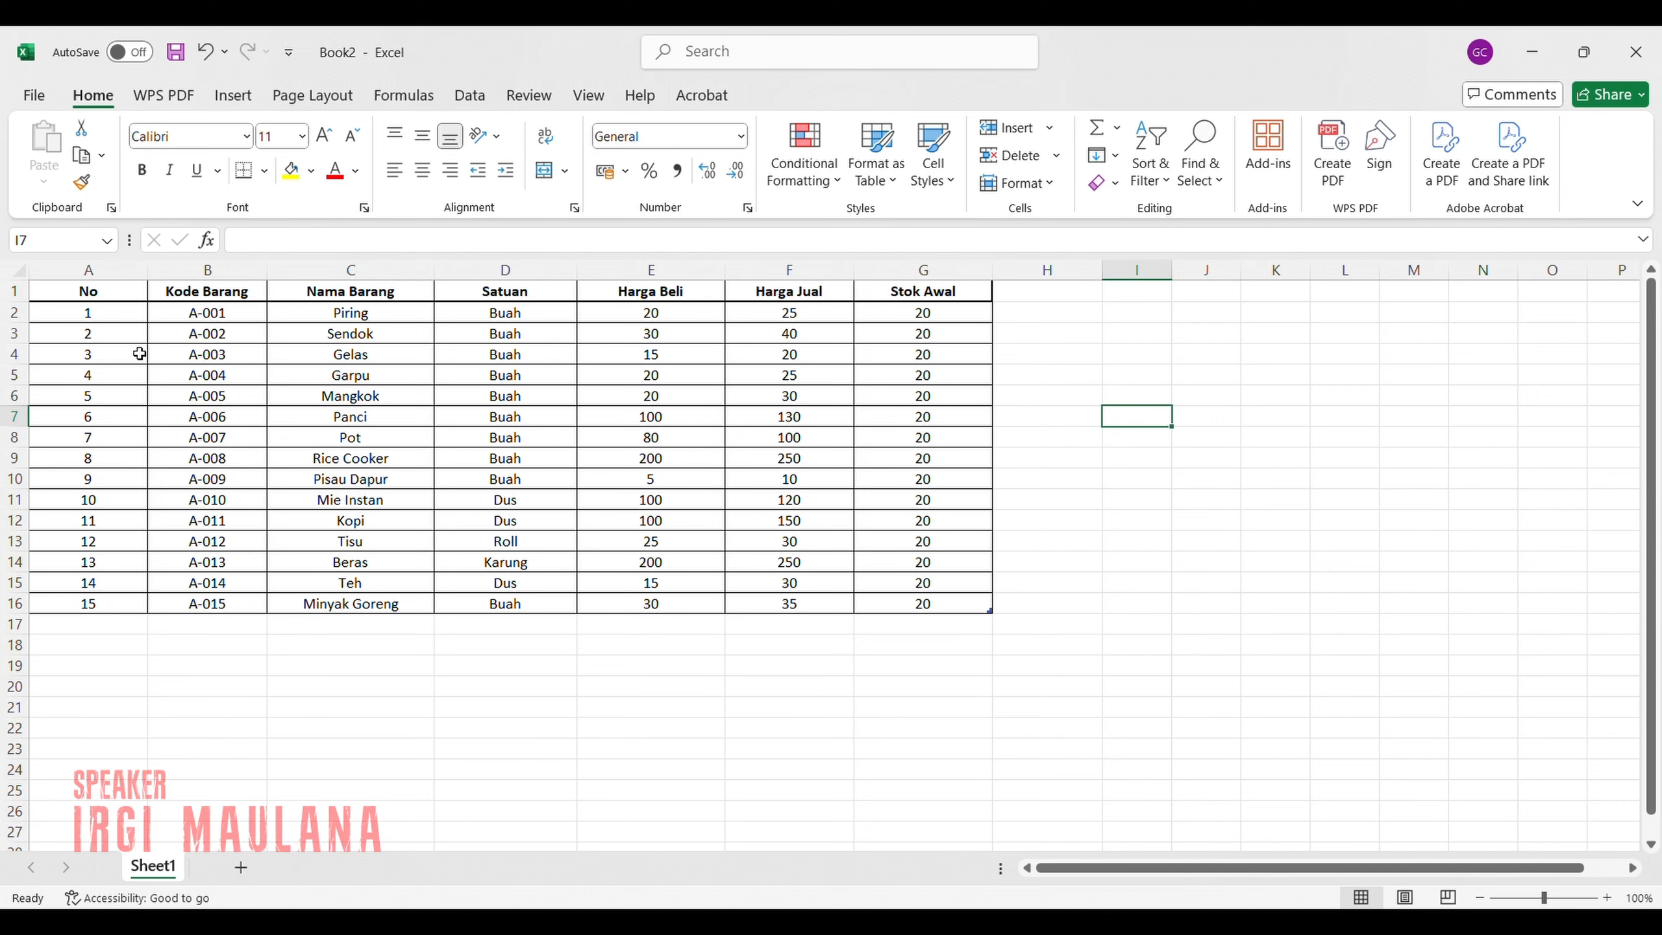
Sort the item table A1:G16 by the No column in descending order, and restore the ascending order.
left_click_drag(34, 292, 875, 604)
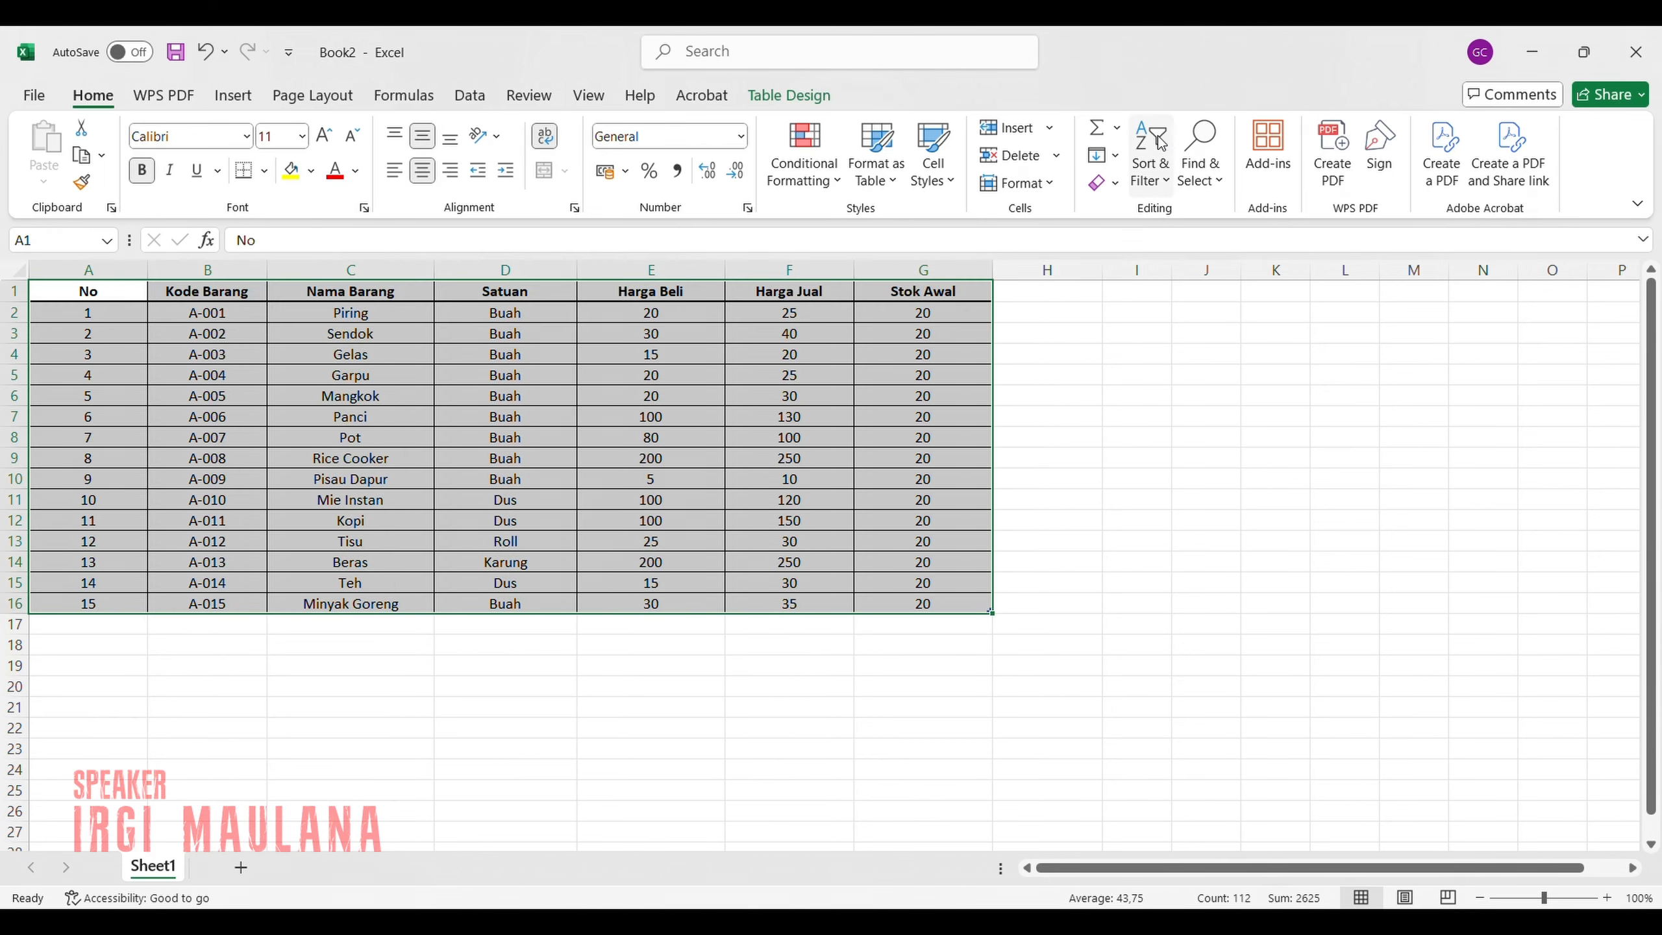
left_click(1154, 172)
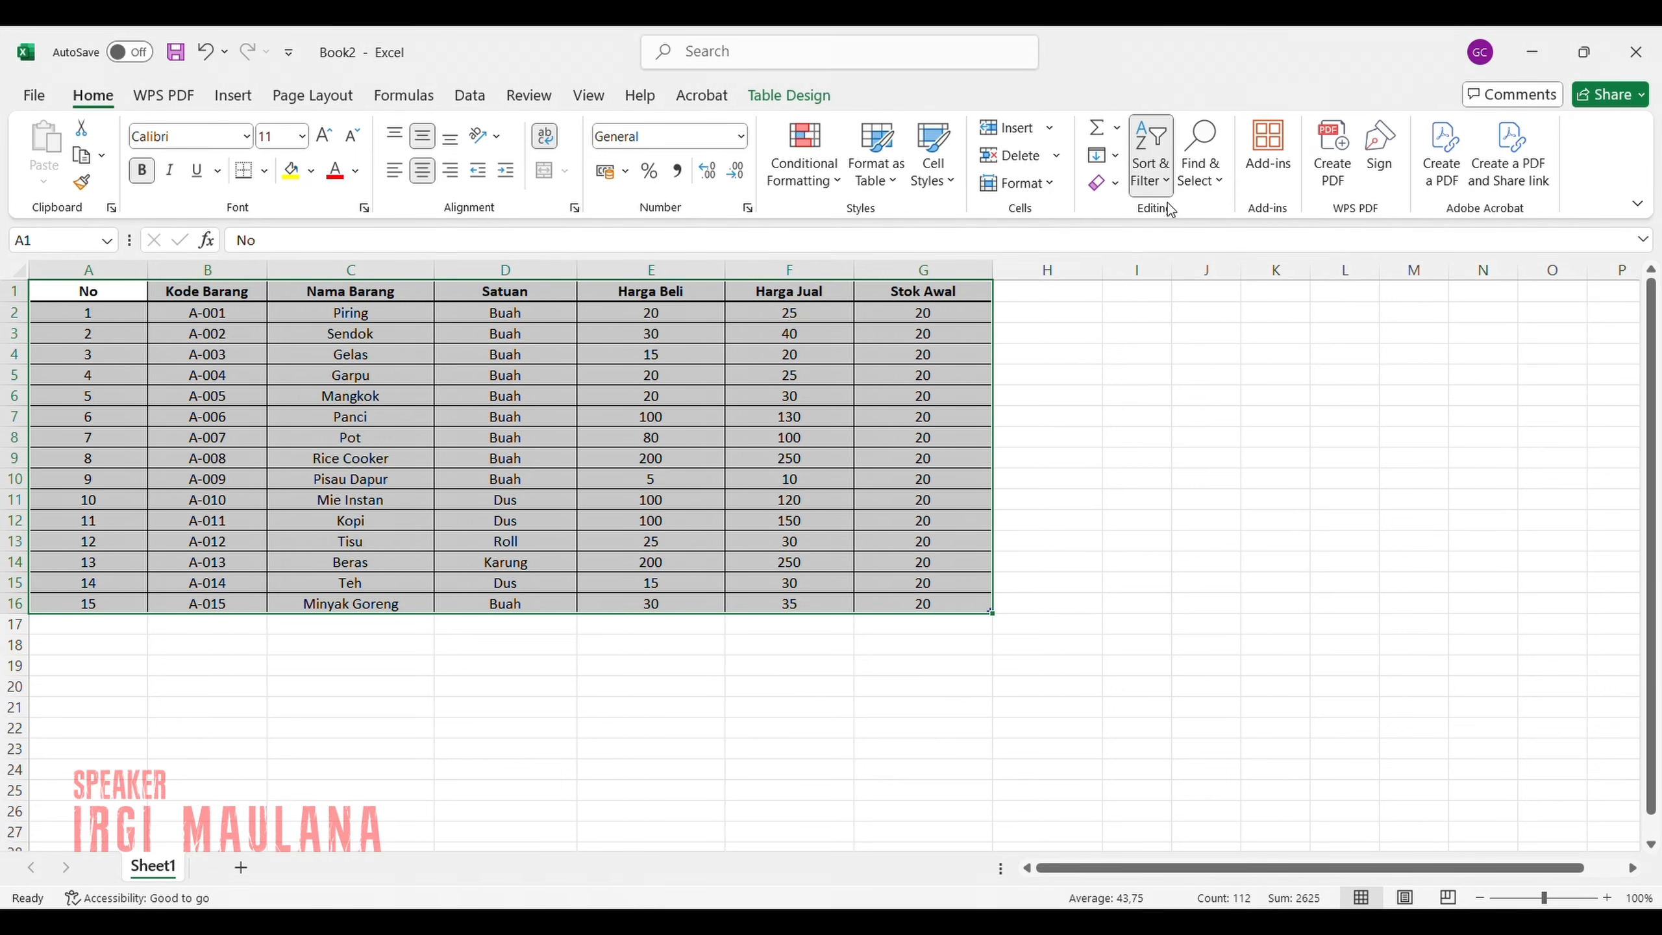
left_click(1185, 244)
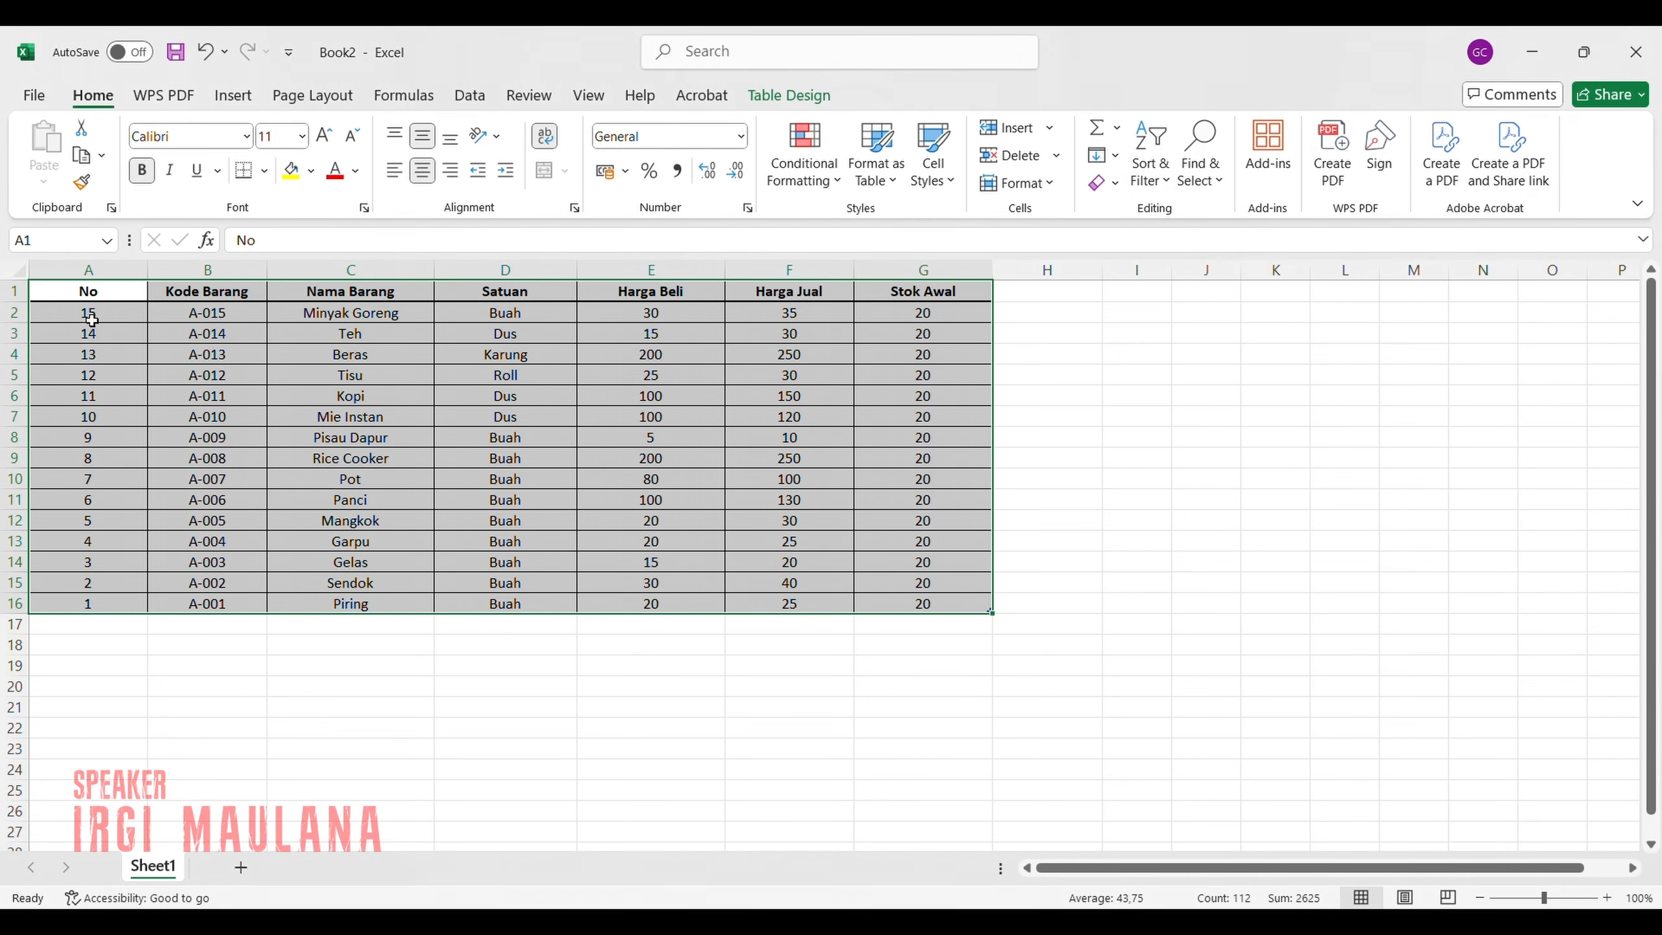
left_click(1159, 173)
left_click(1178, 220)
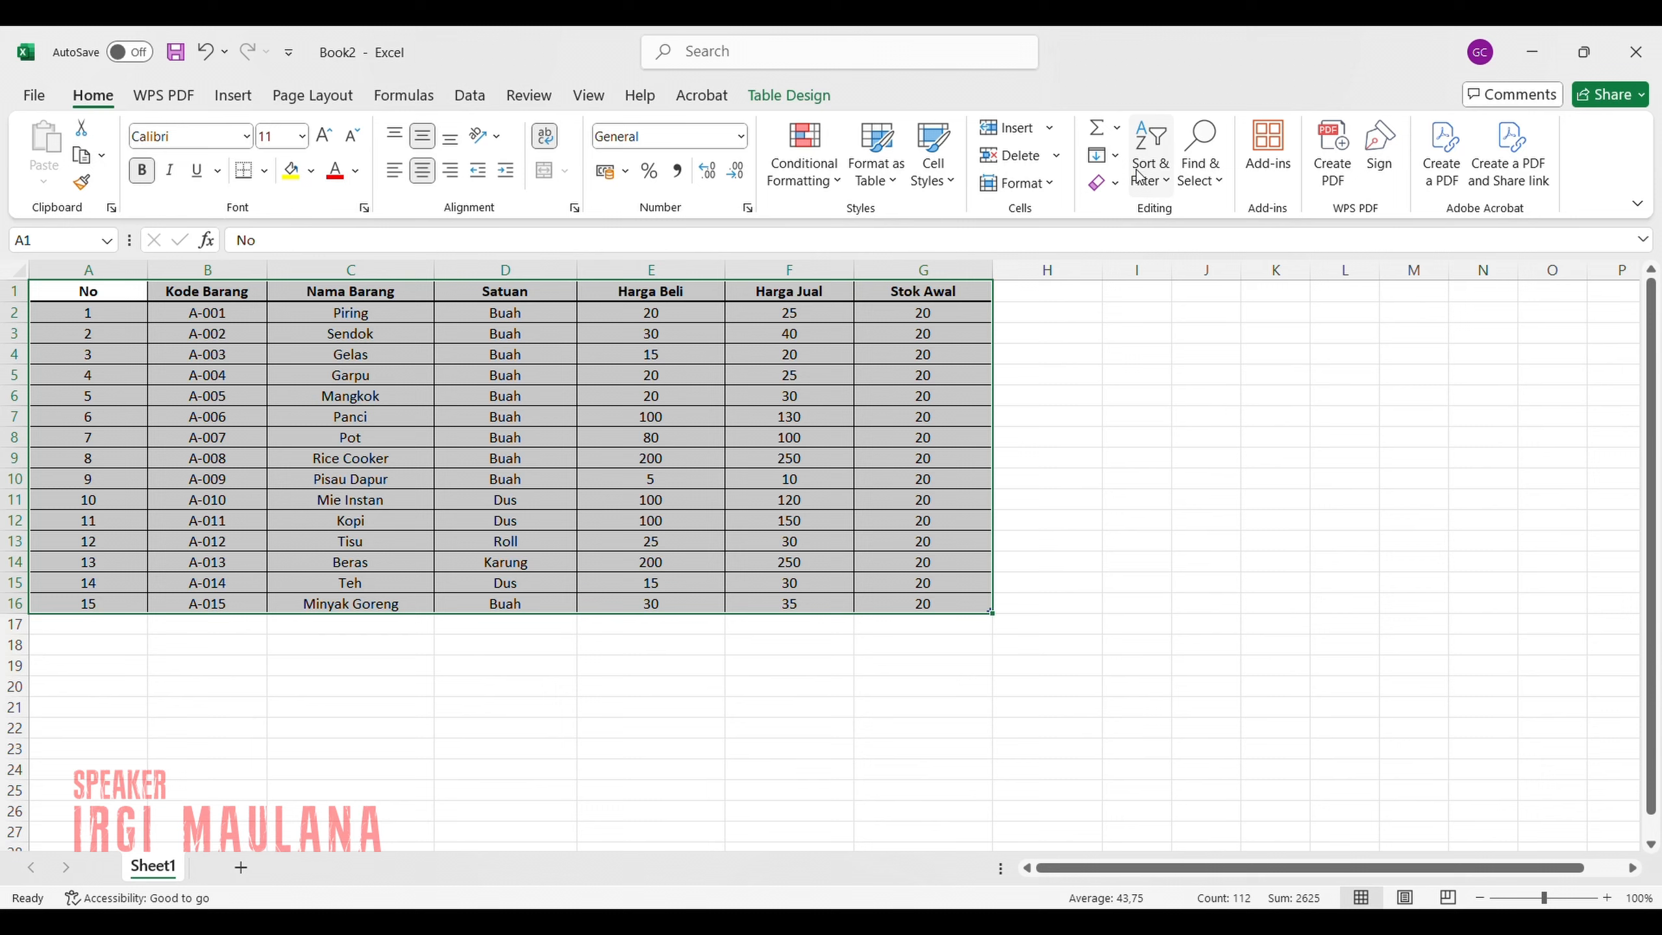
Apply a custom sort to the item table by Satuan in ascending order, and return it to ascending No order.
left_click(1203, 274)
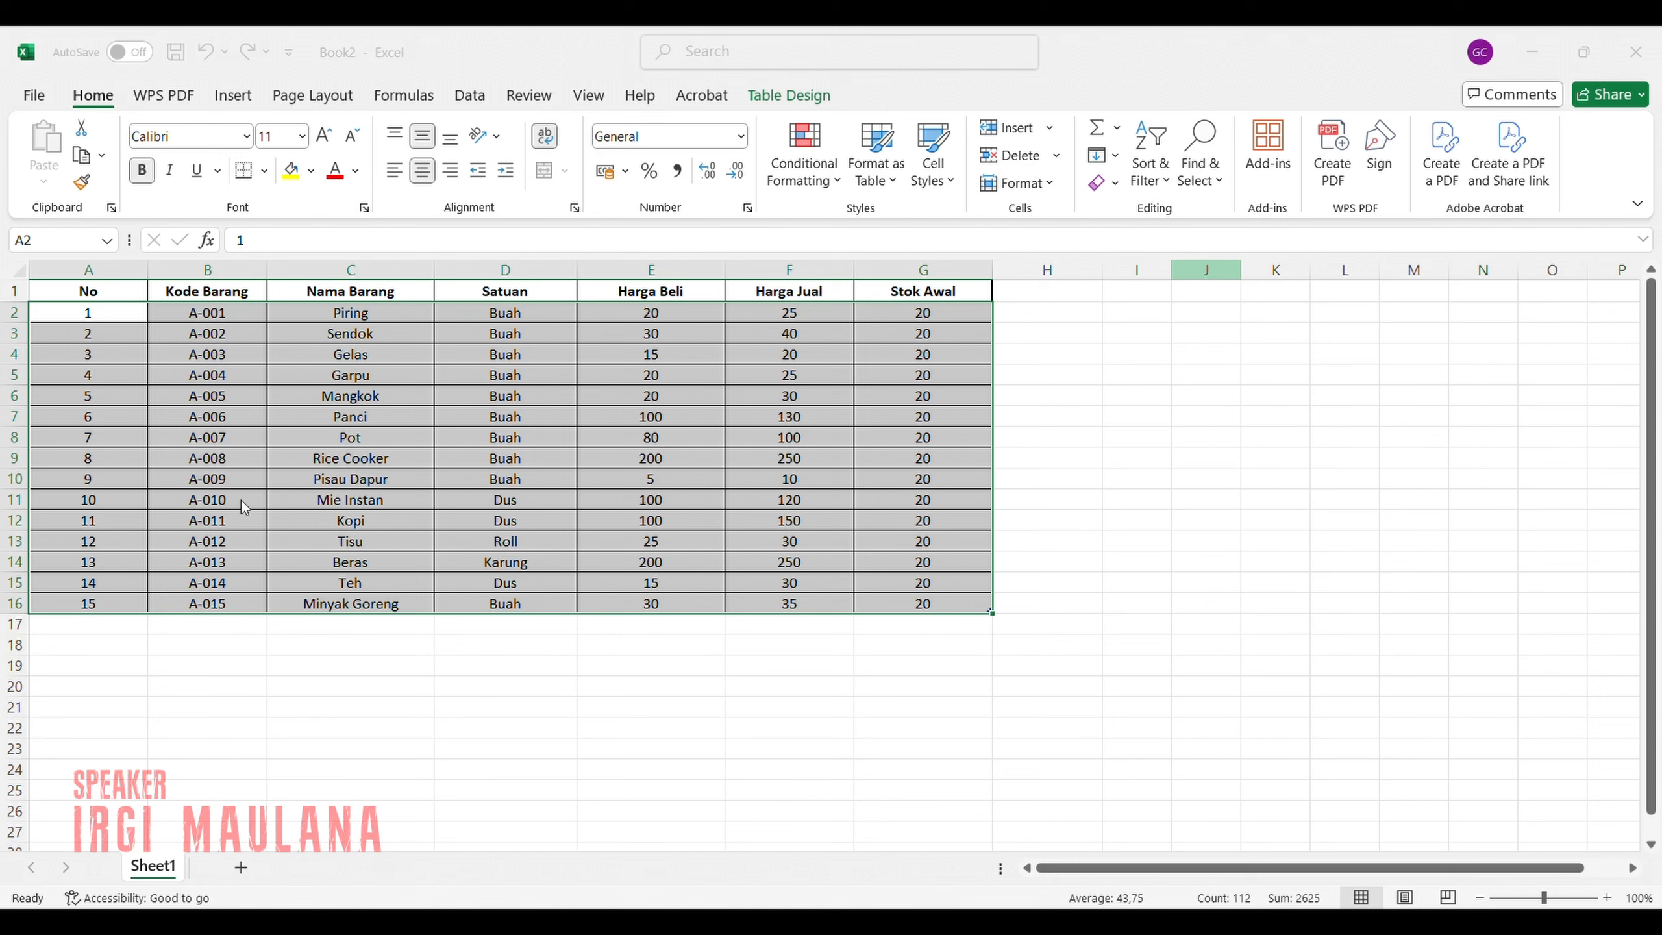
left_click(622, 586)
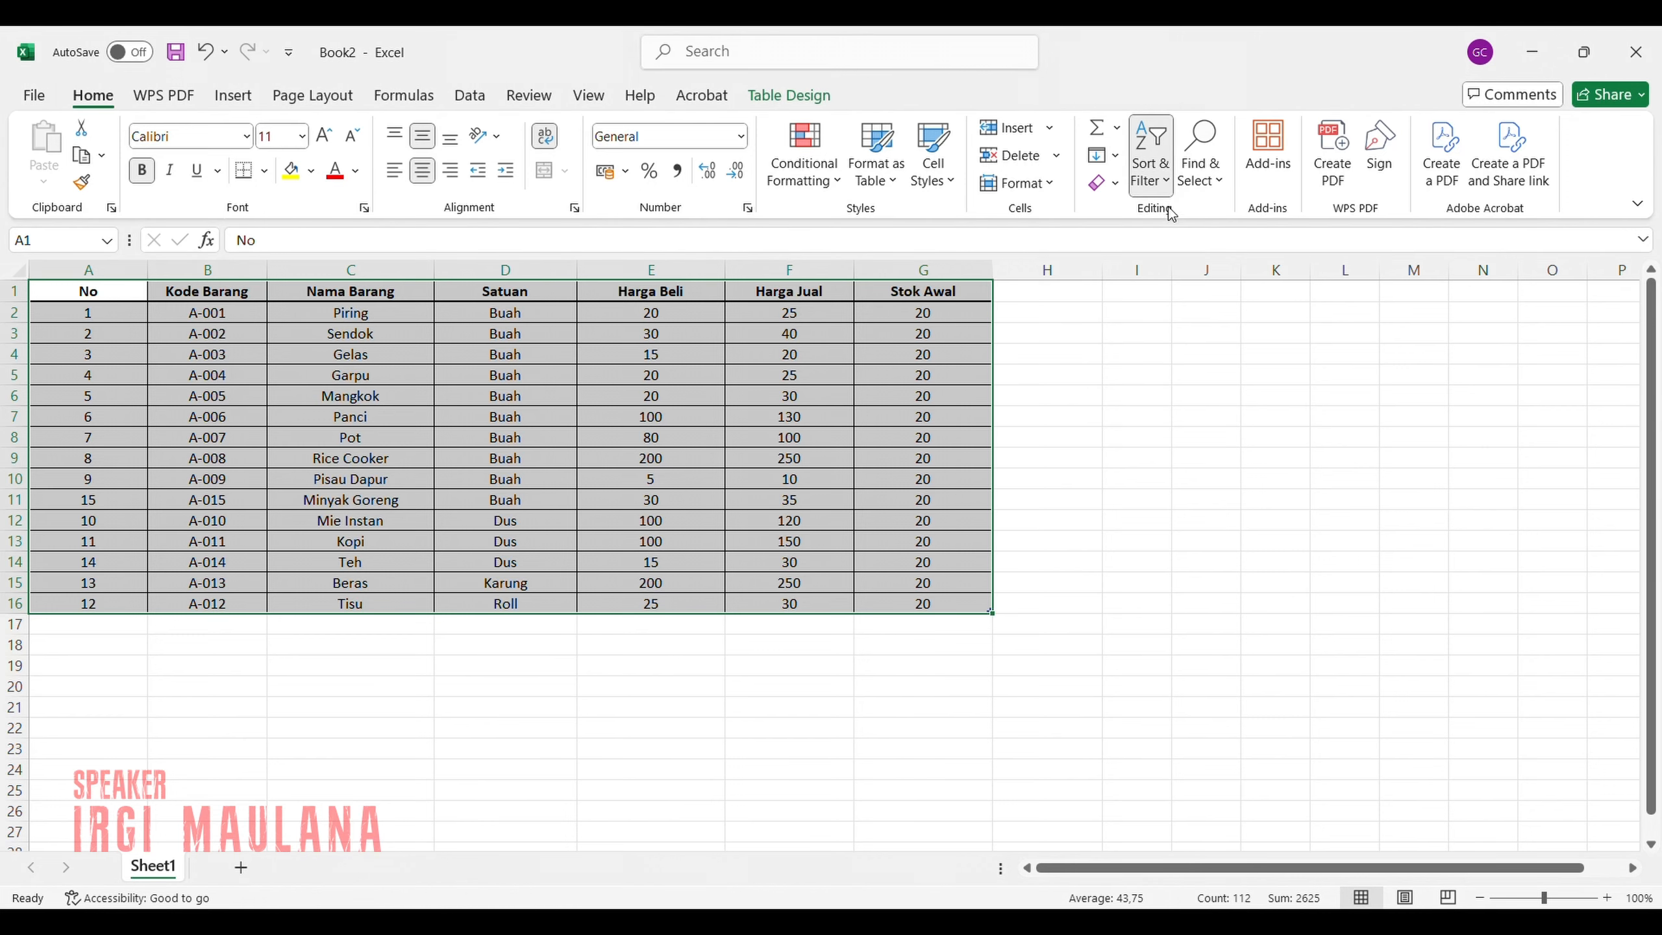
left_click(1187, 273)
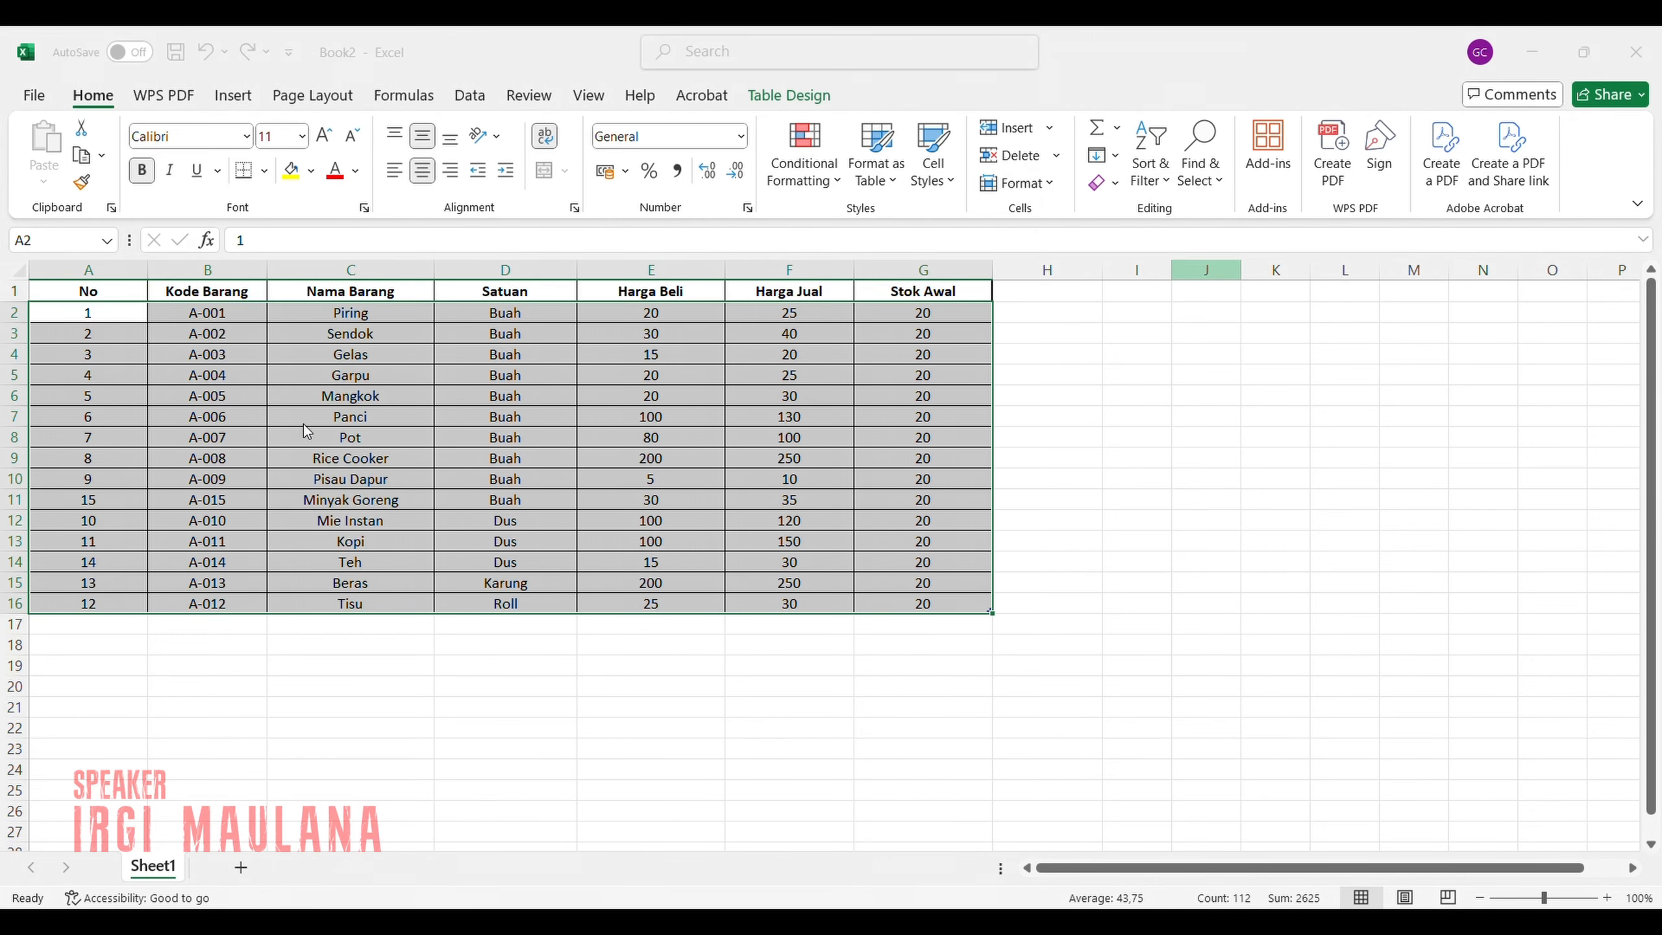
left_click(605, 574)
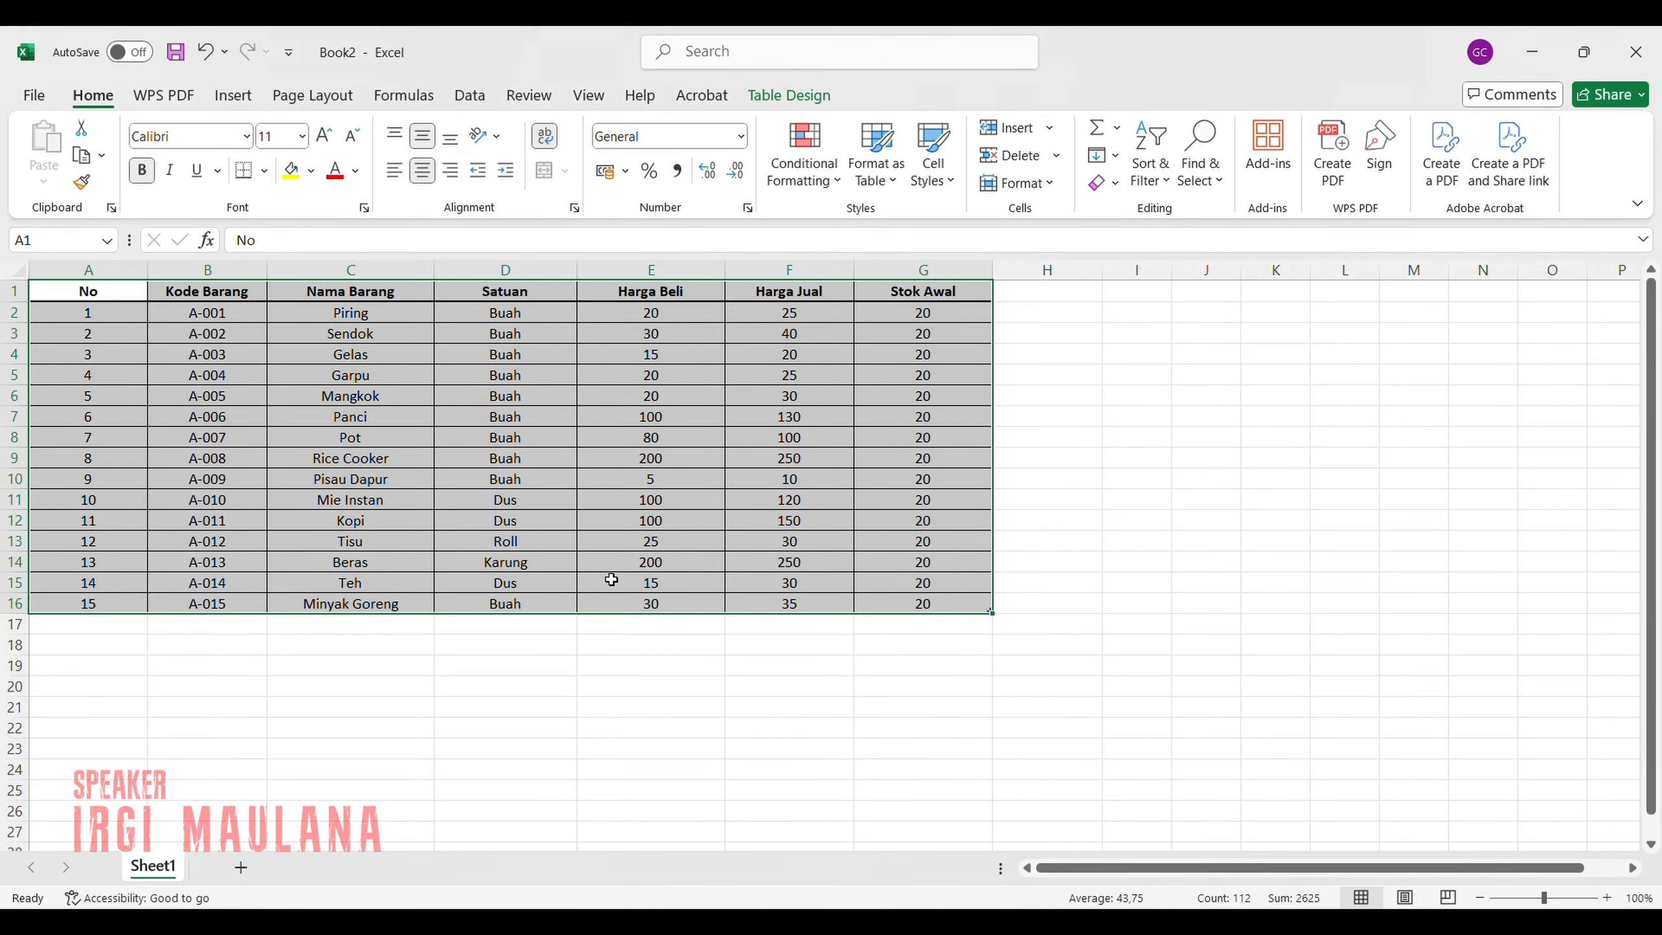
Turn on filtering for the table A1:G16 and show only the rows whose Satuan is Buah.
left_click(314, 646)
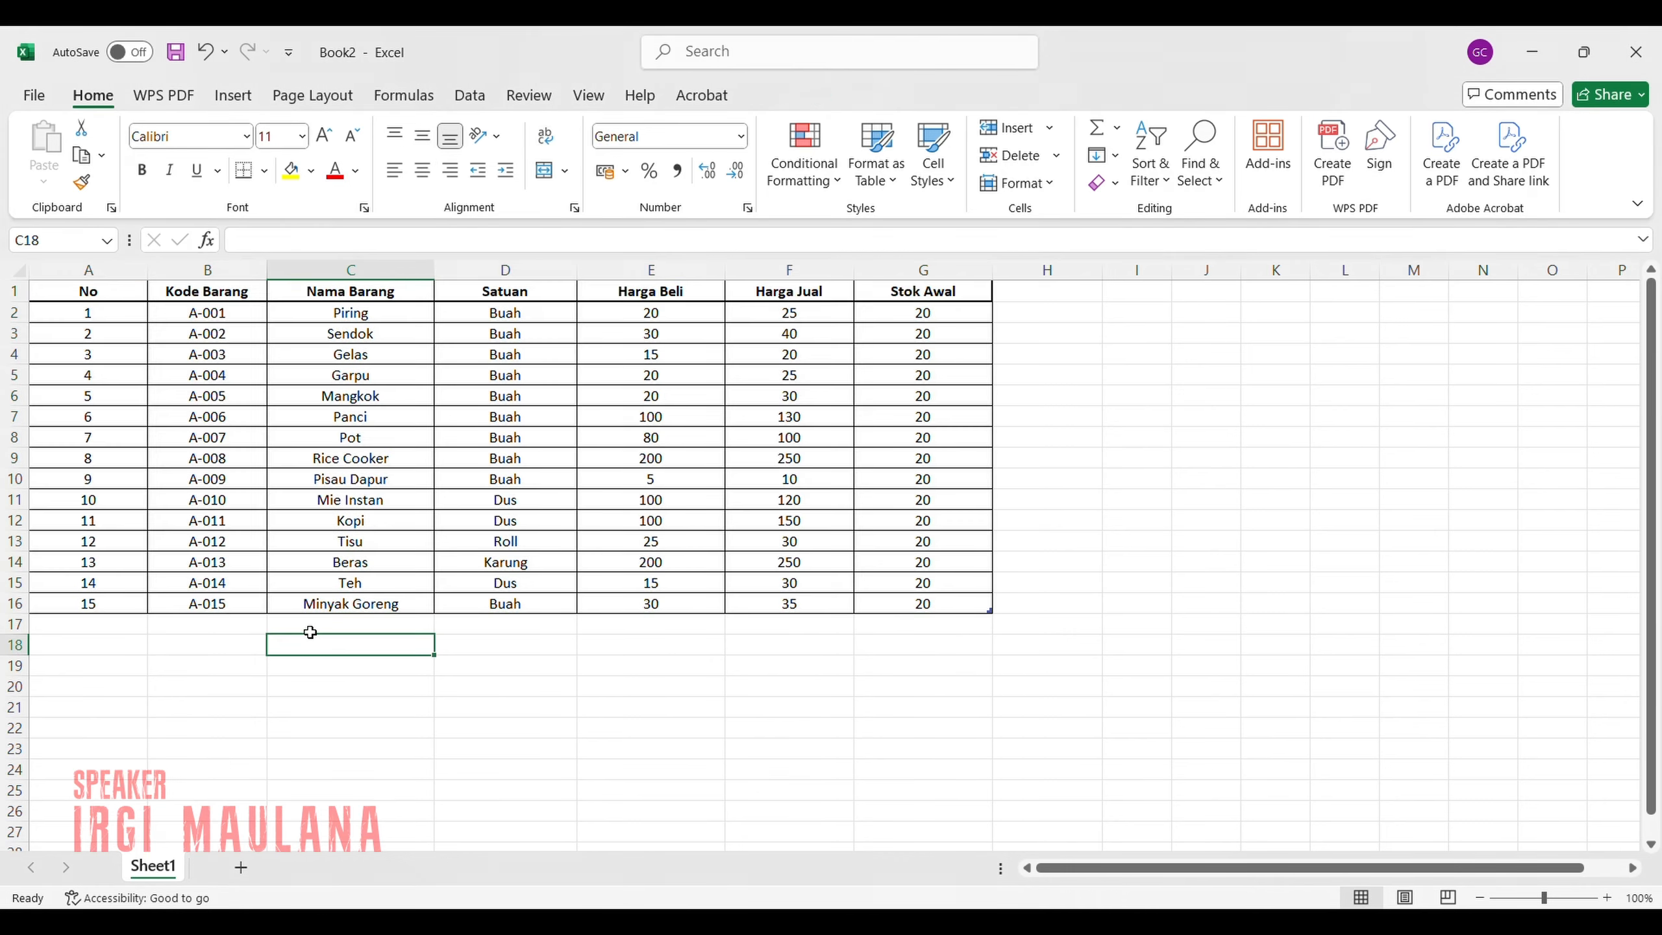
left_click_drag(66, 292, 848, 602)
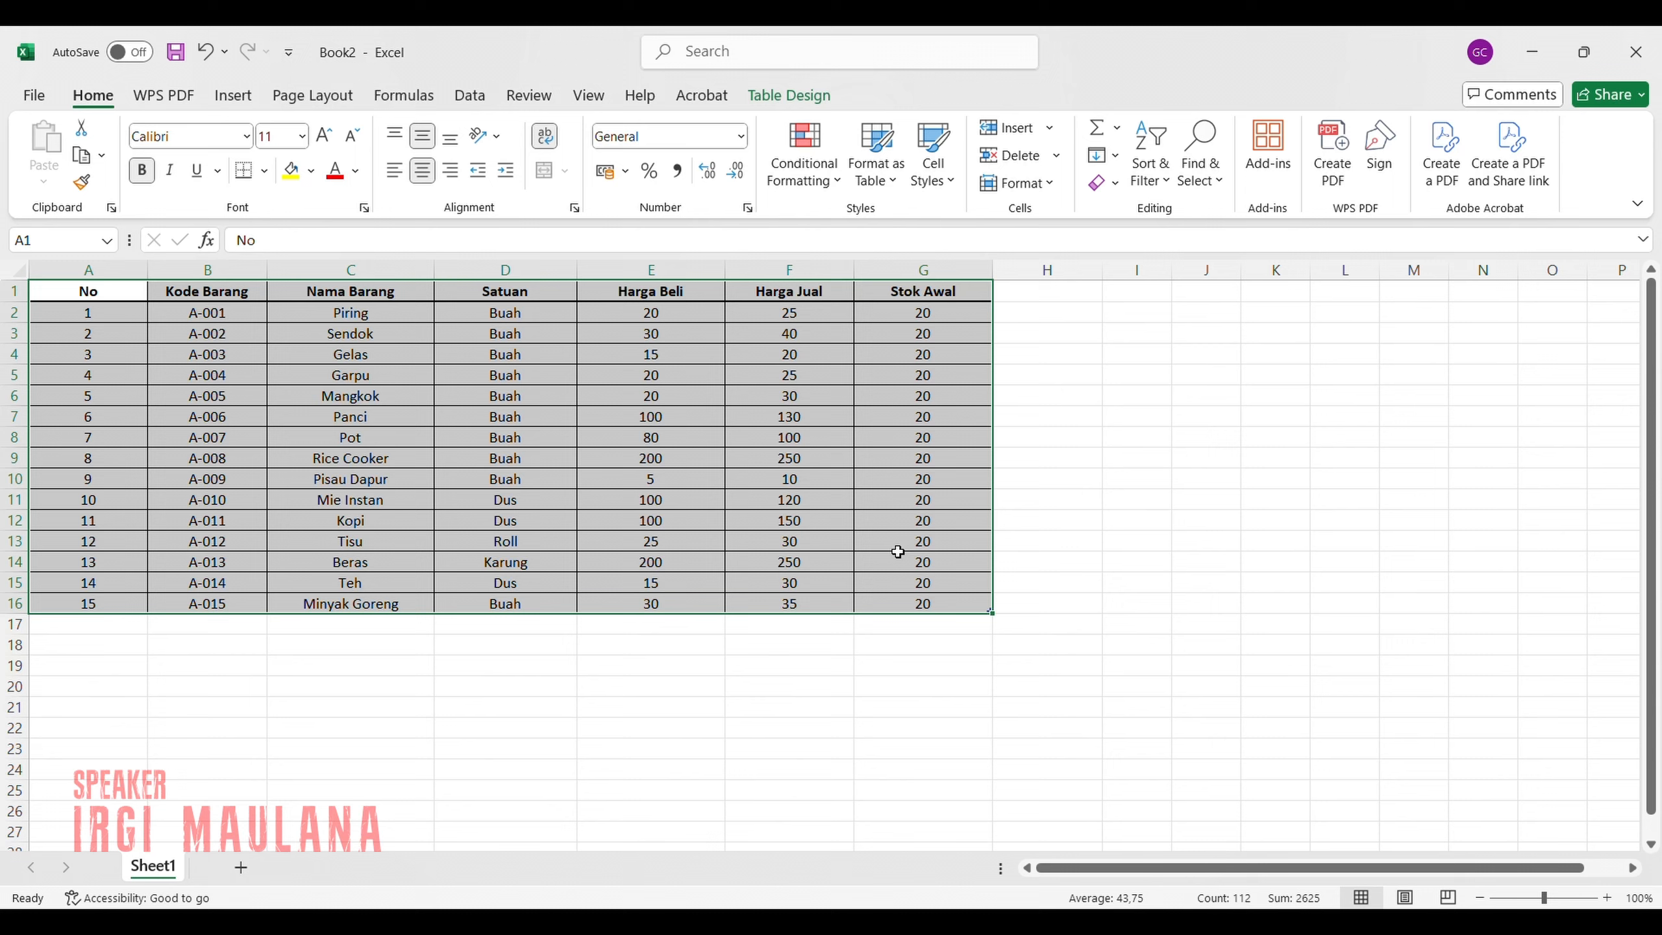
left_click(1157, 176)
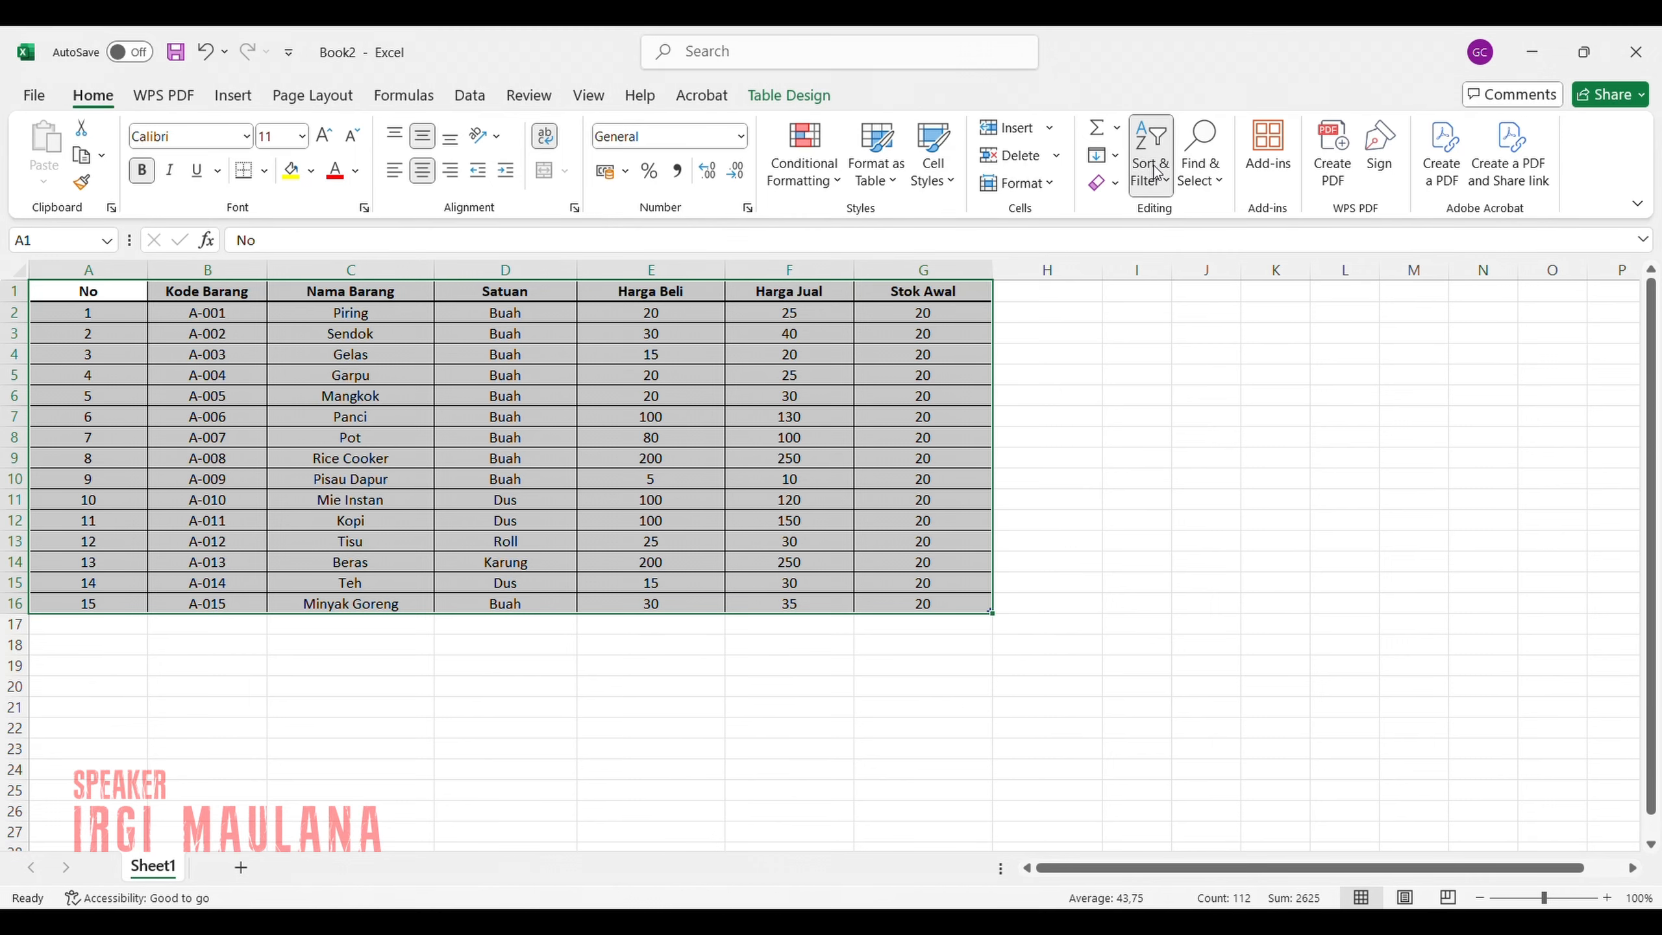
left_click(1188, 314)
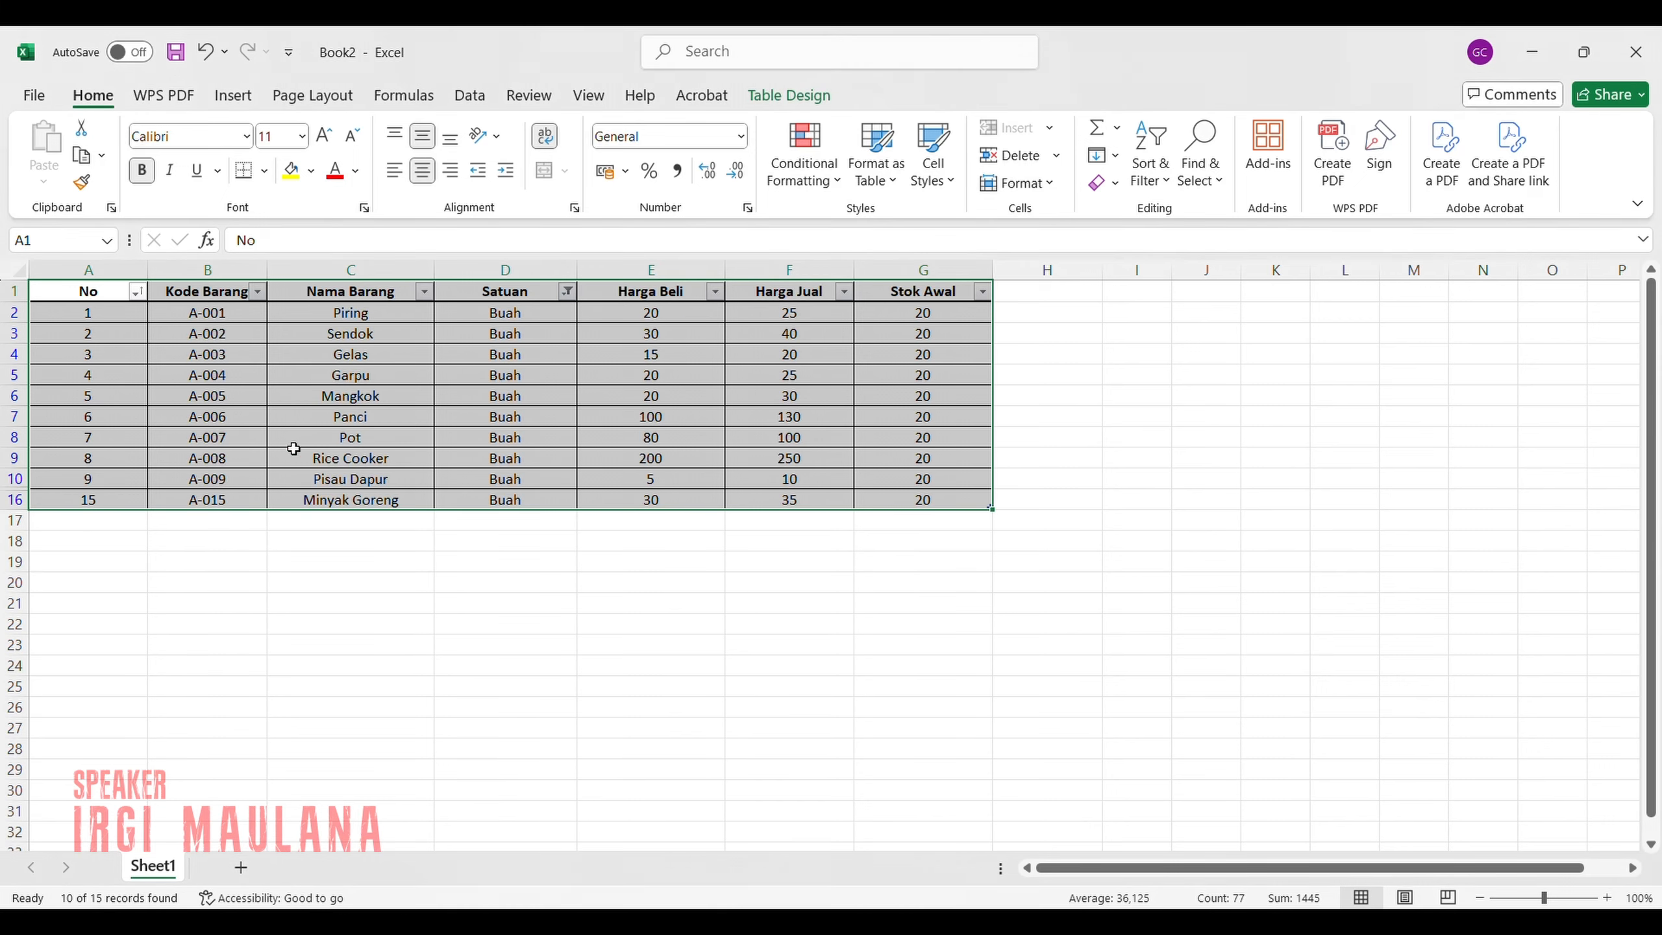
left_click(451, 524)
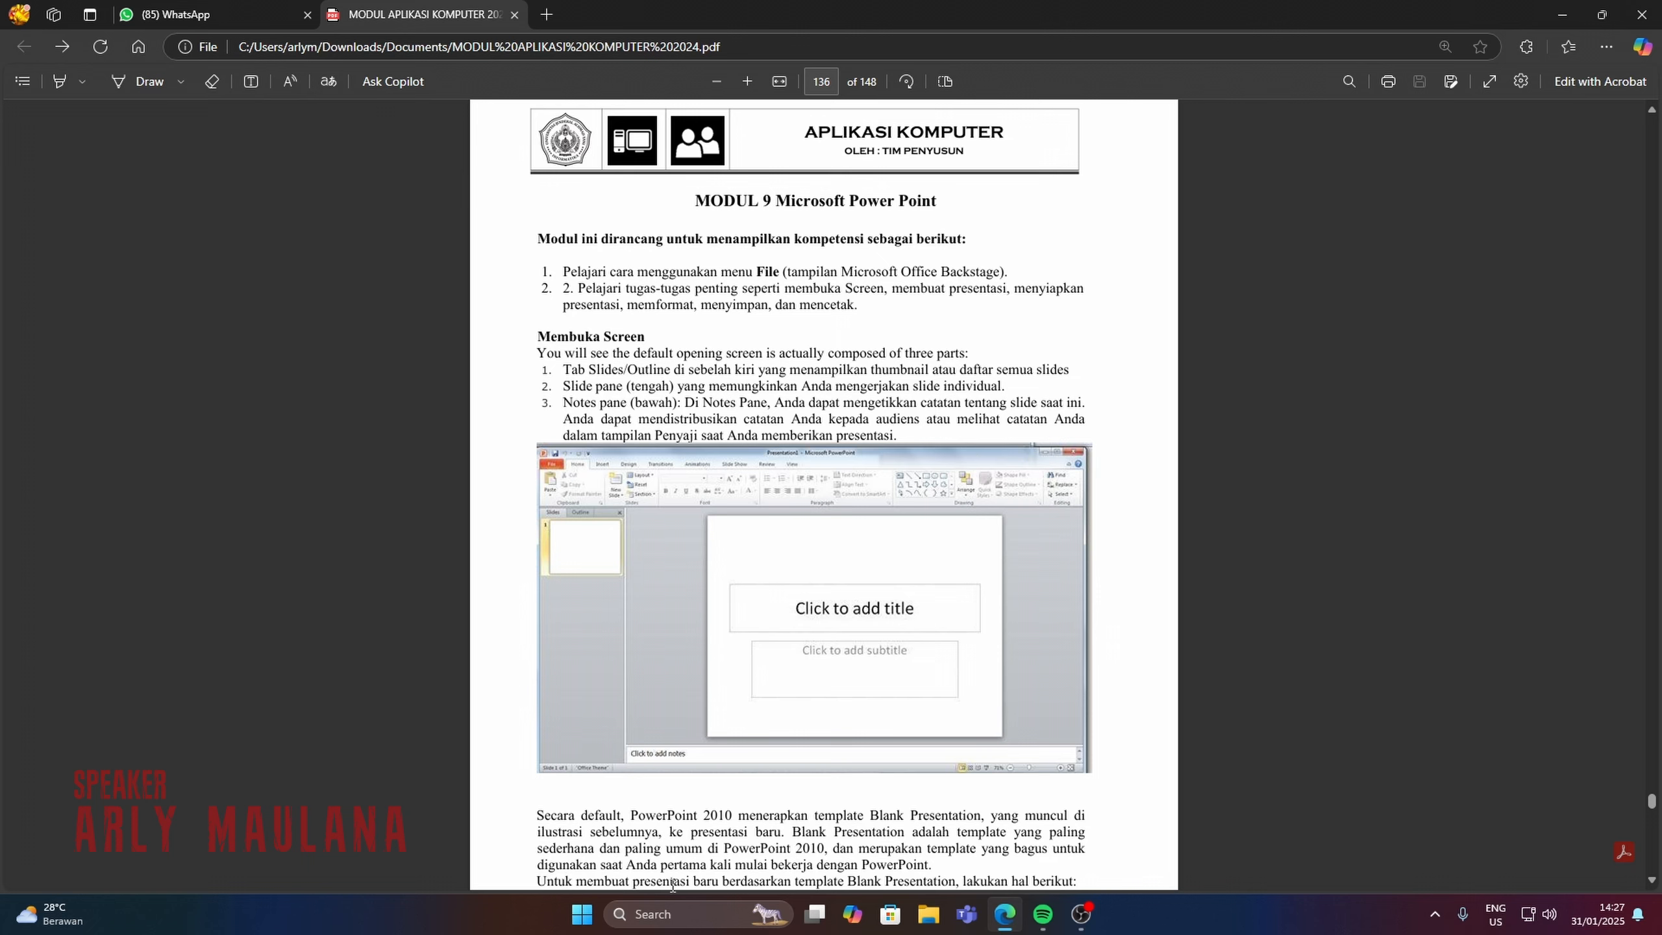
Open the Windows search to launch PowerPoint for the Modul 9 exercise.
left_click(674, 920)
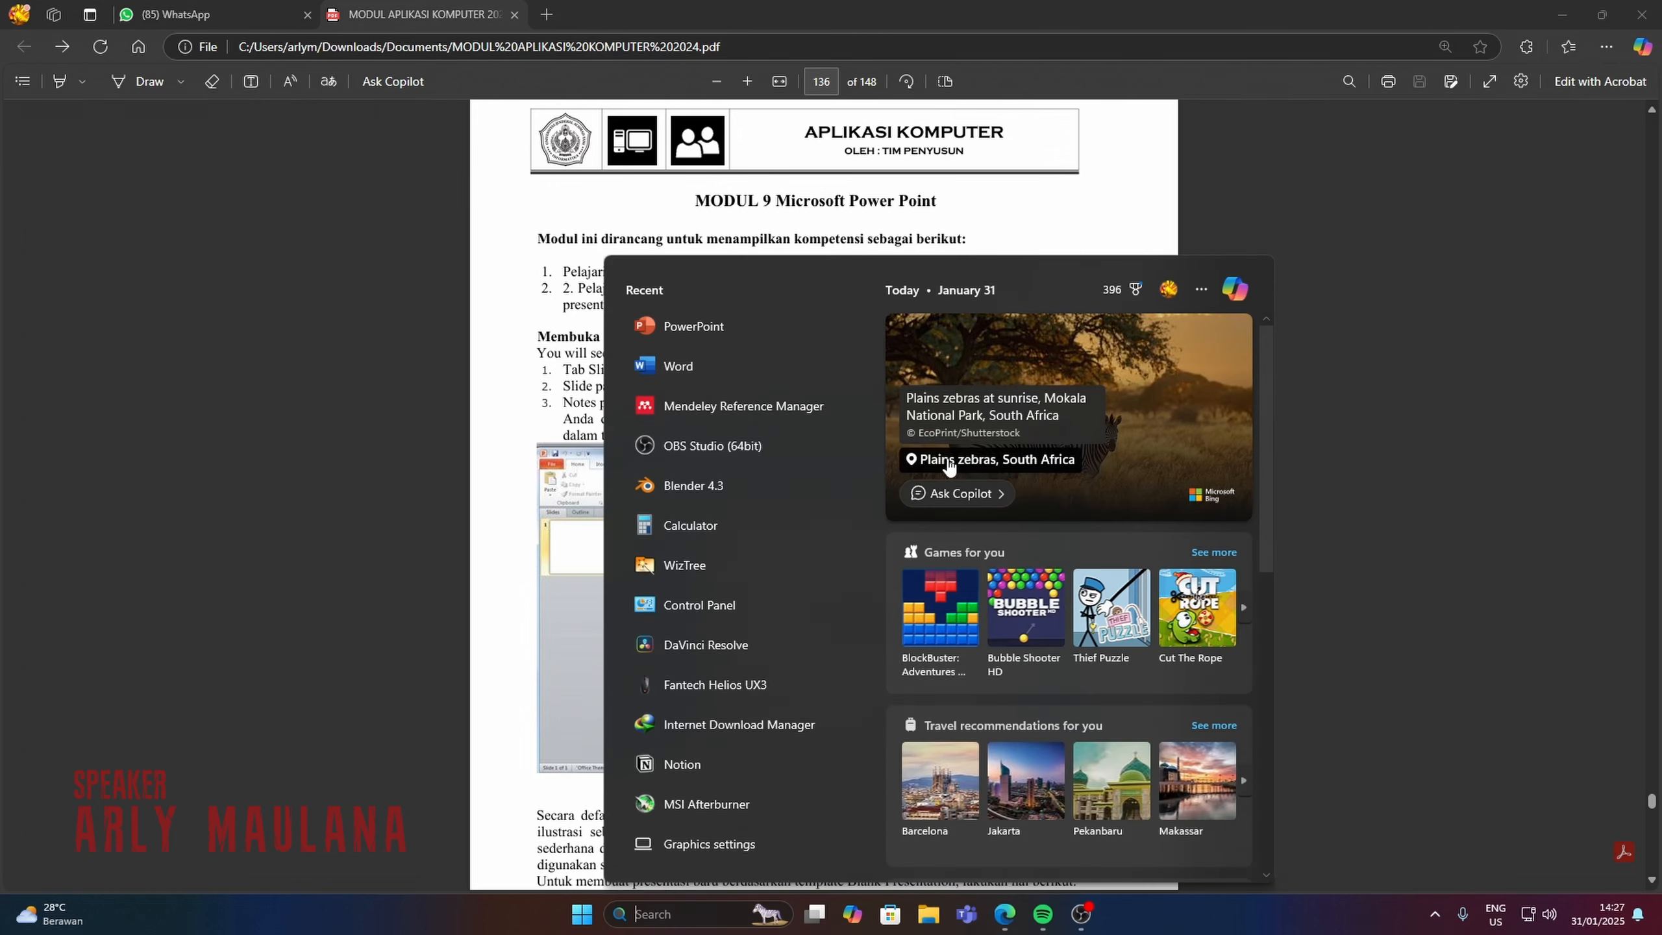